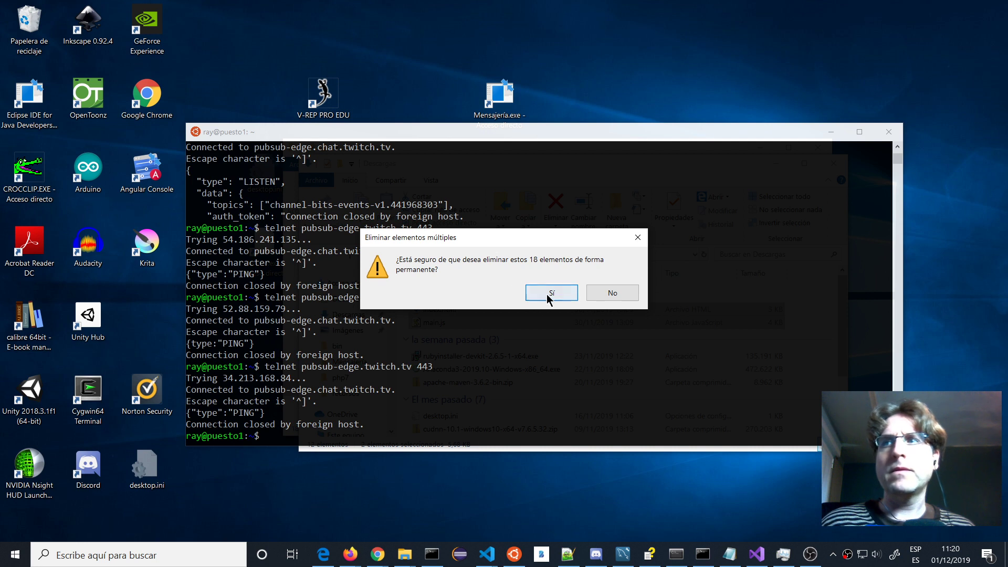
# Confirm the permanent deletion of the 18 selected items in Descargas.
pyautogui.click(551, 292)
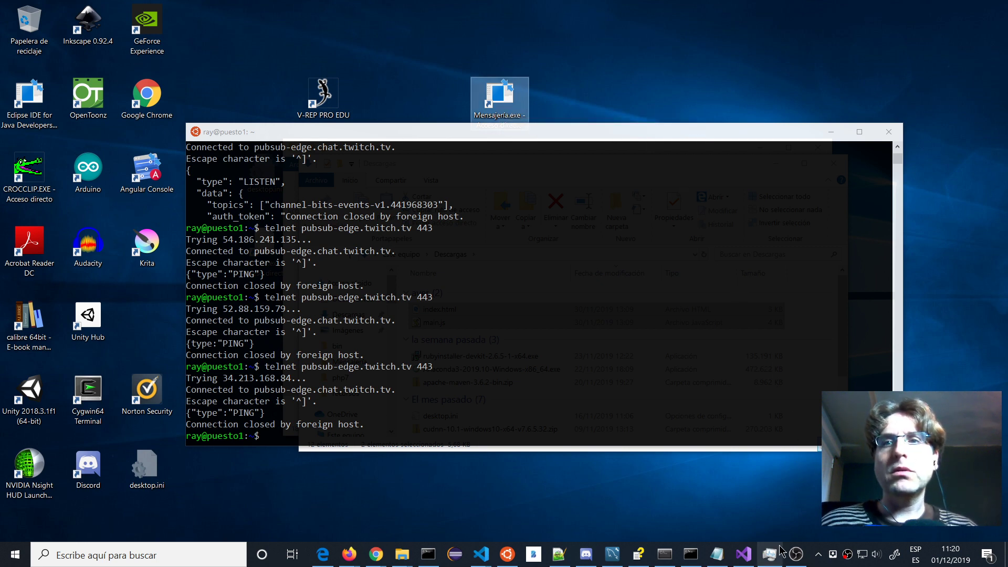
# Set the stream's 'Hora límite' end time to 13:20 in Mensajería.
pyautogui.rightClick(837, 558)
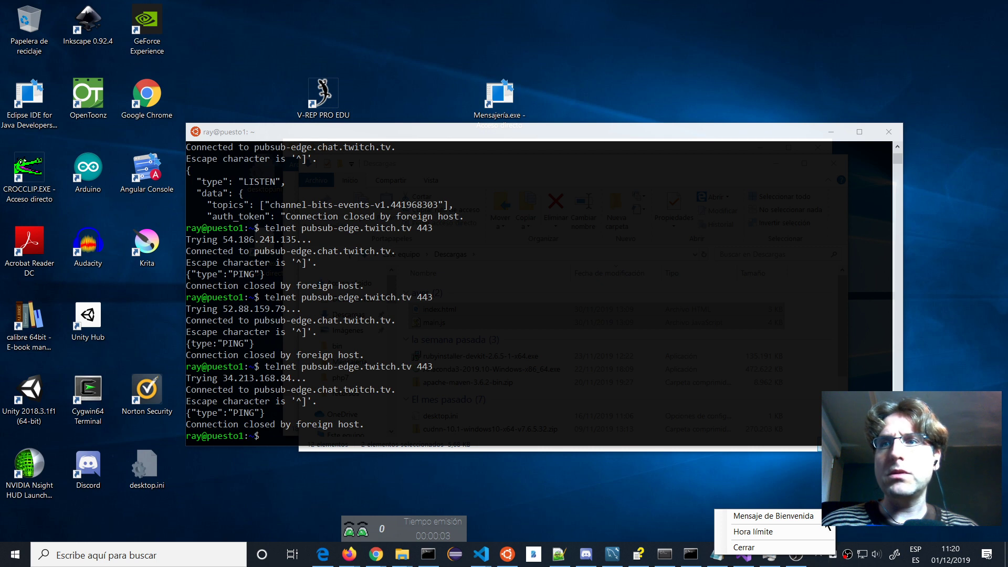
pyautogui.click(809, 532)
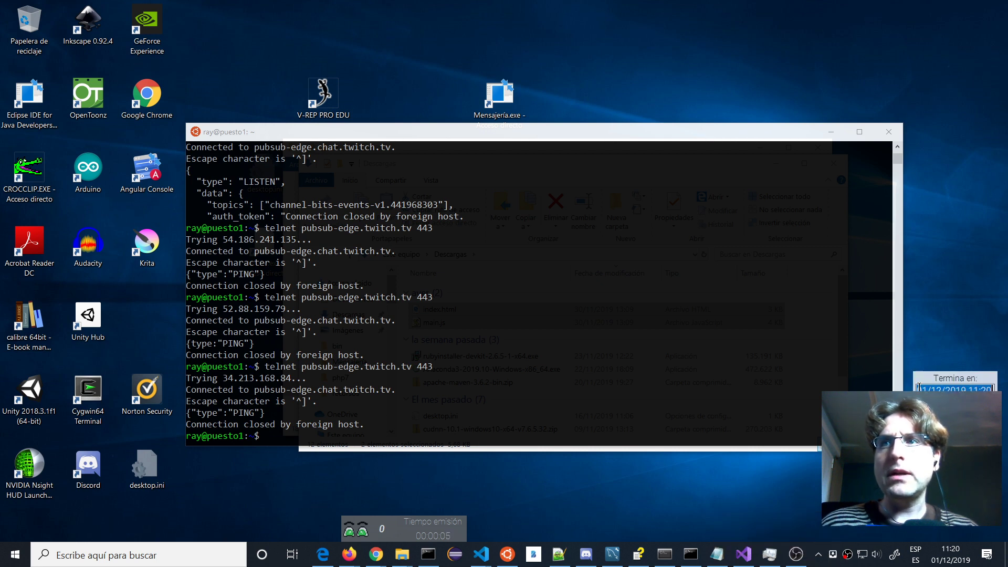
pyautogui.click(970, 387)
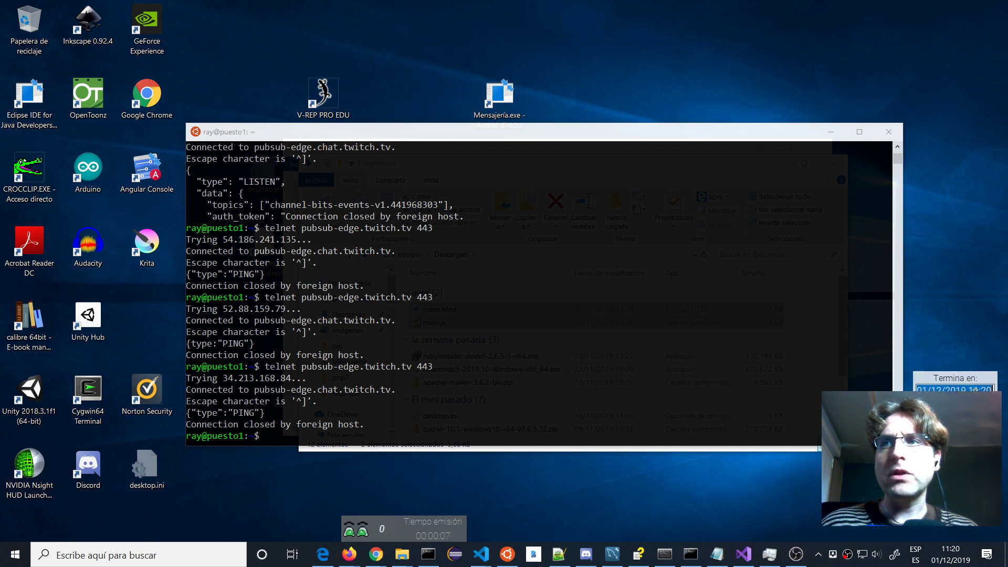
pyautogui.click(974, 389)
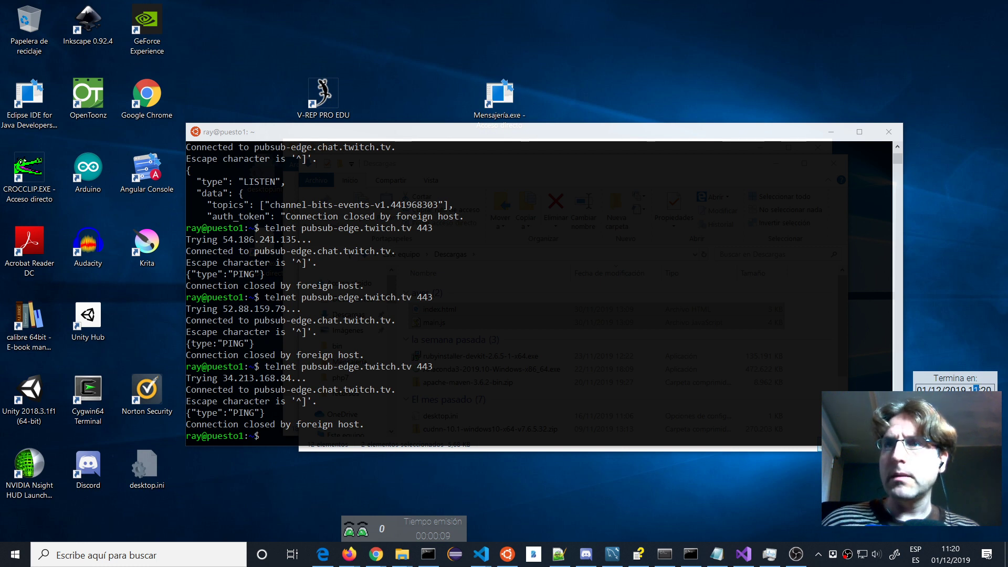
pyautogui.write('3')
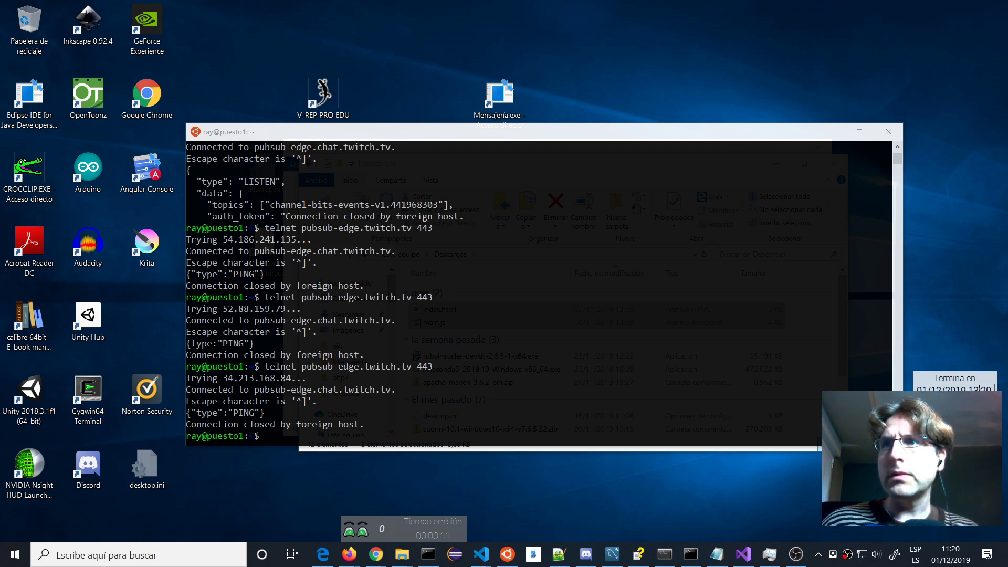
pyautogui.write('0')
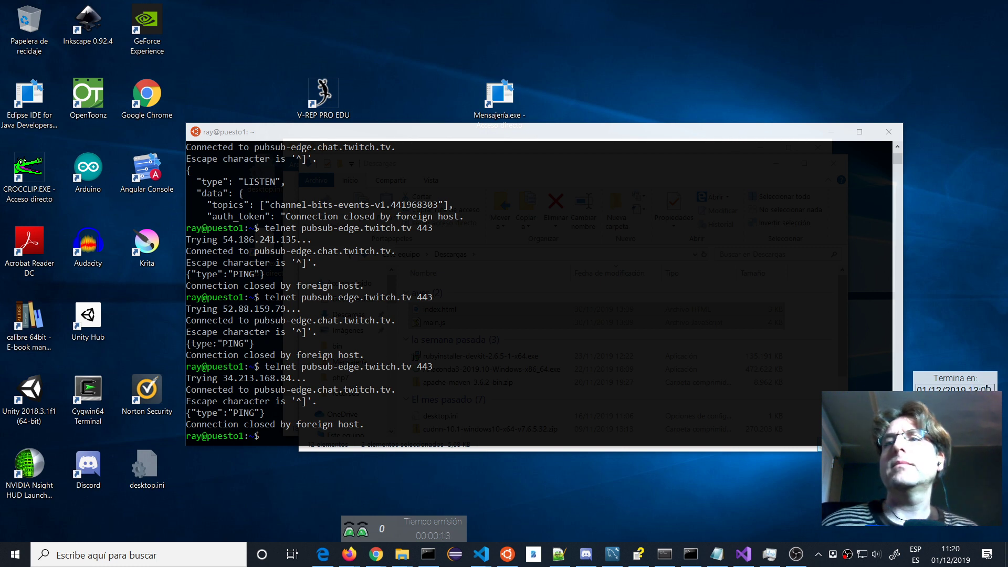
pyautogui.press('Return')
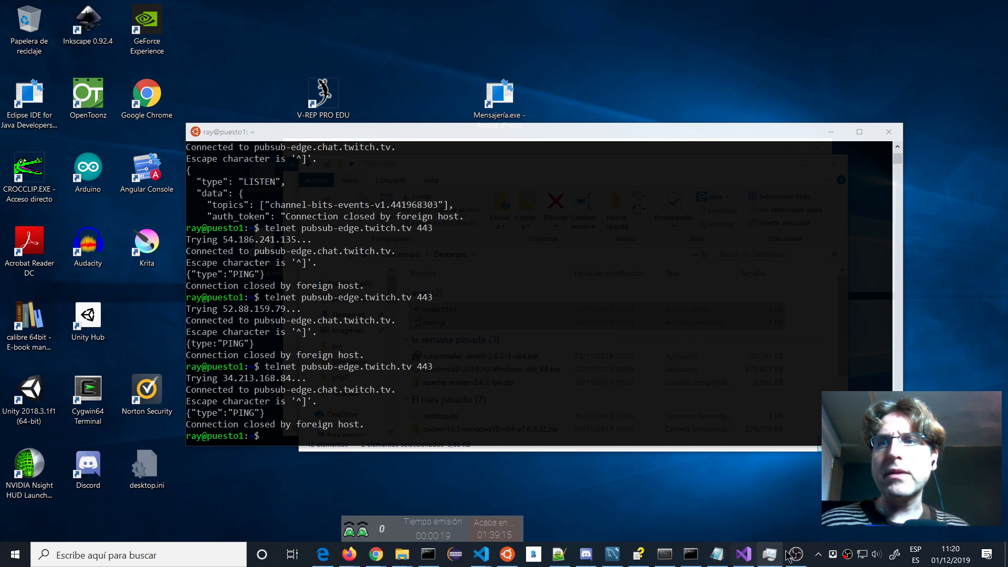
# Replace the welcome message's last sentence with 'Instalar y configurar Jenkins' and apply it.
pyautogui.rightClick(833, 555)
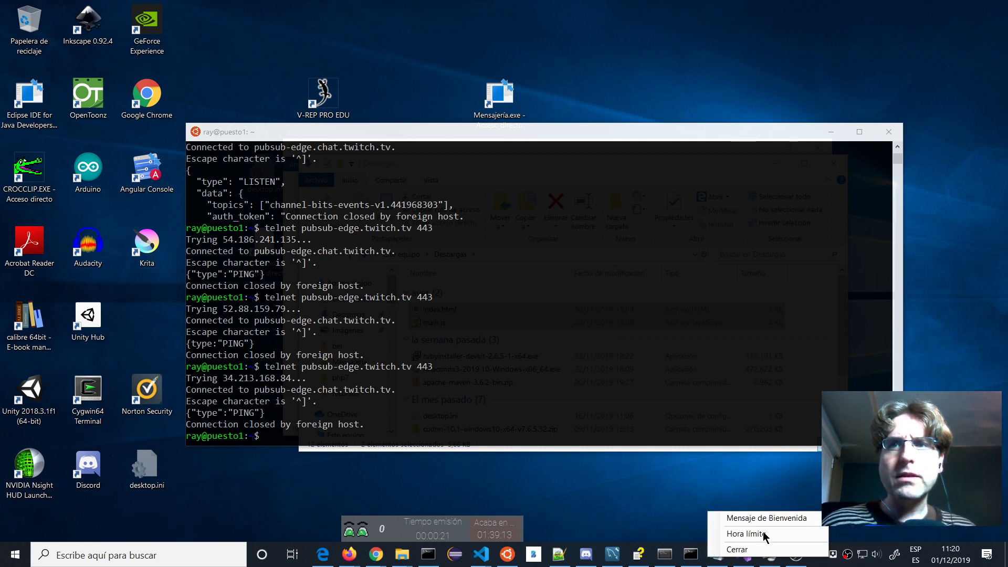
pyautogui.click(772, 519)
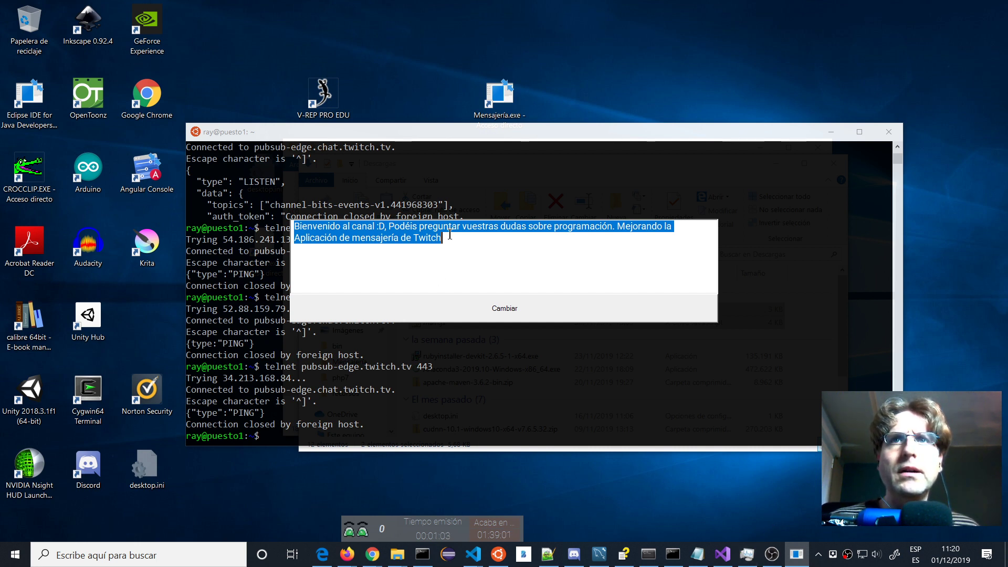
pyautogui.click(617, 227)
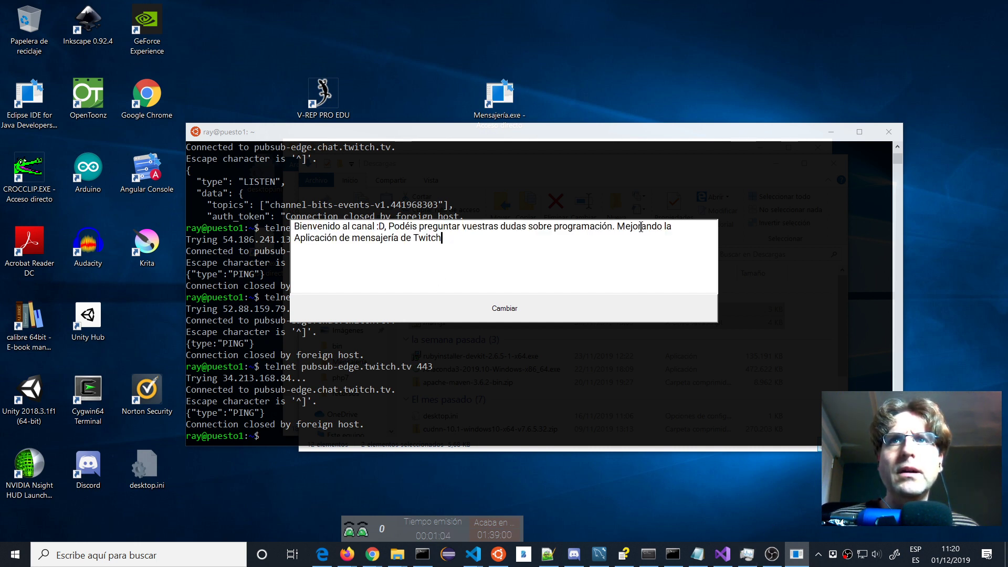
pyautogui.keyDown('shift'); pyautogui.click(663, 253); pyautogui.keyUp('shift')
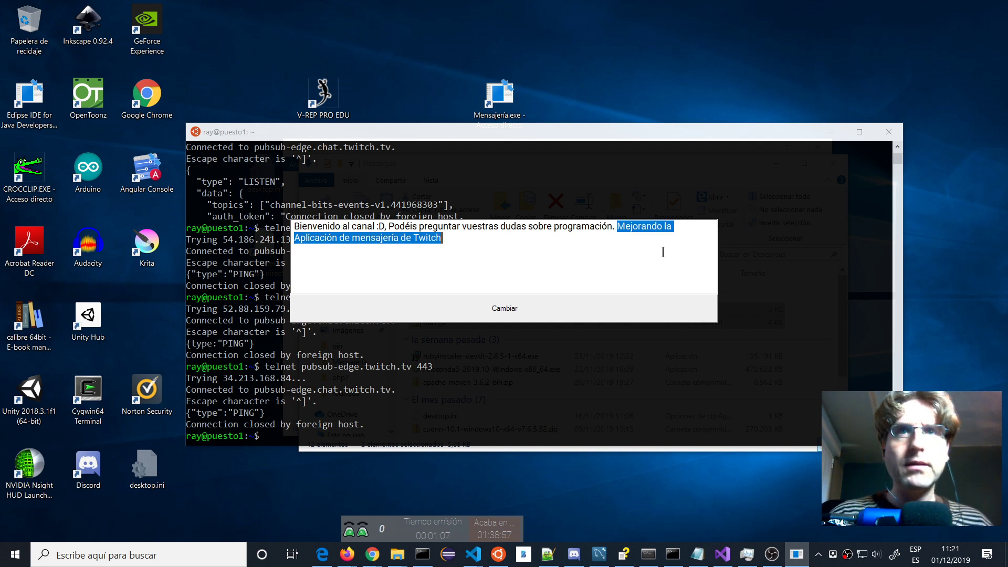
pyautogui.write('Instala')
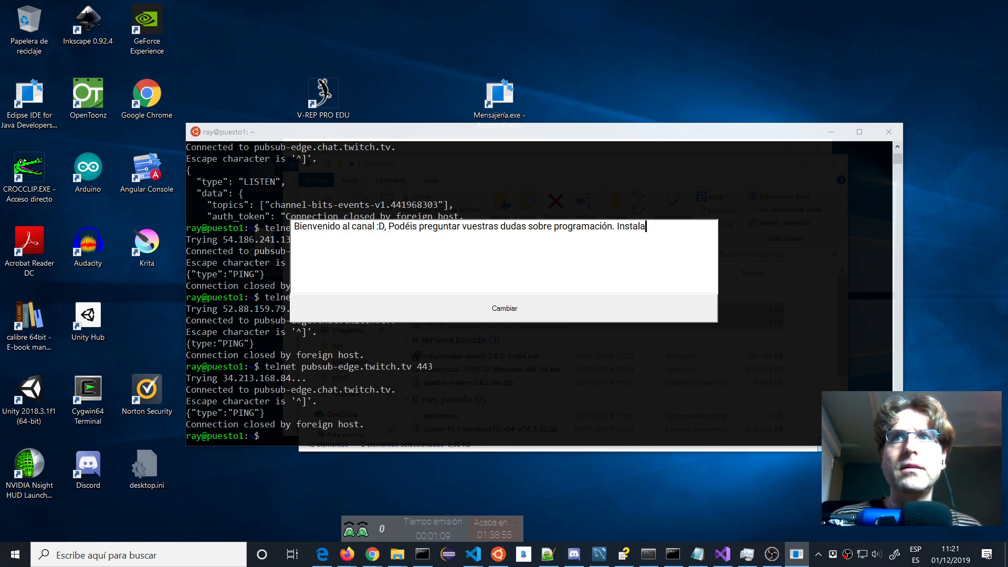
pyautogui.write('r y configu')
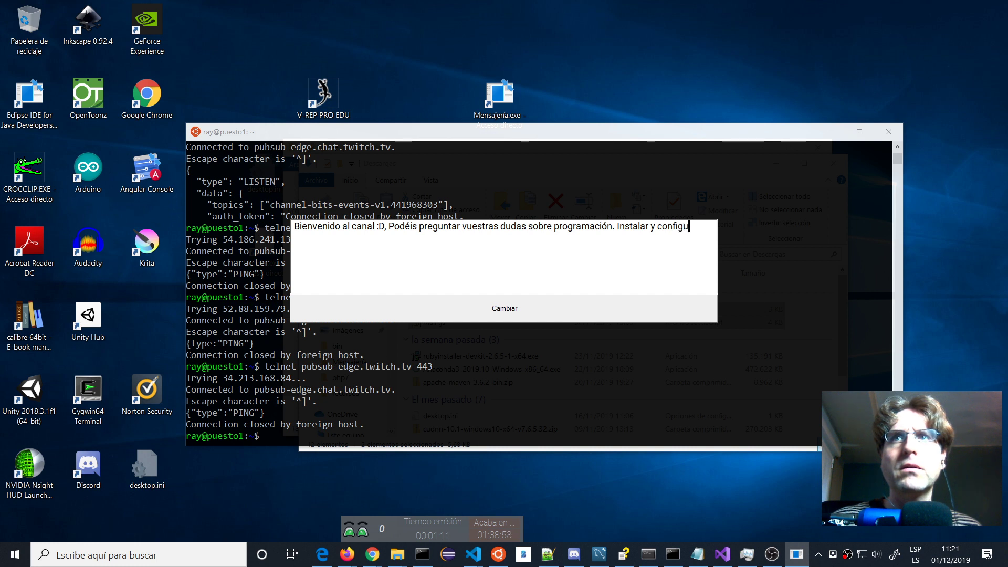
pyautogui.write('rar ')
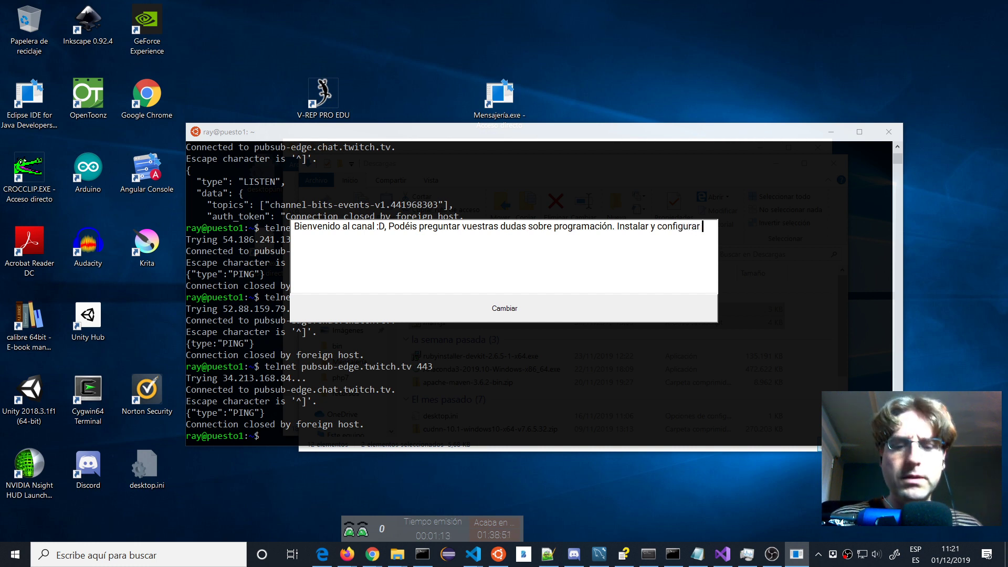
pyautogui.write('Jenkin')
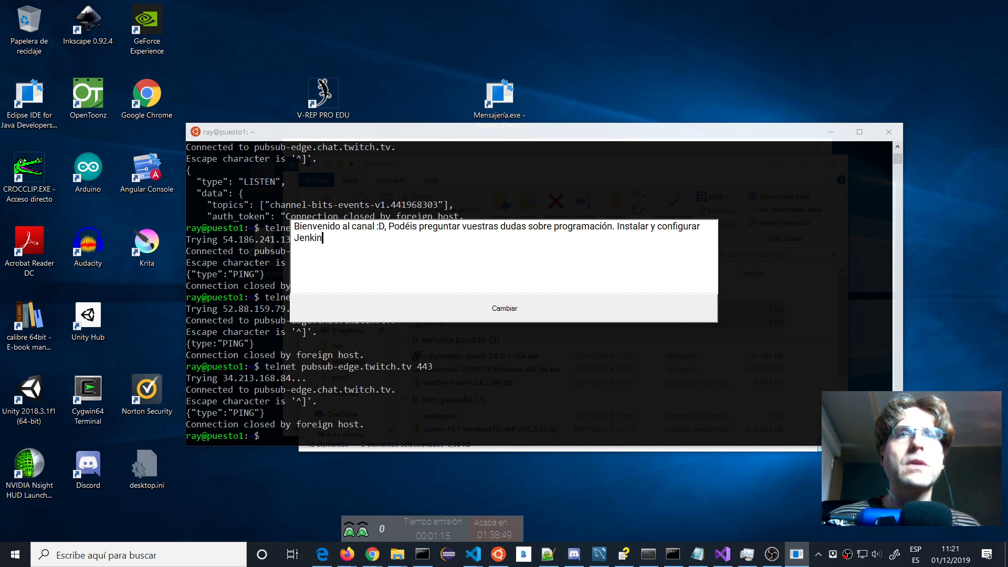
pyautogui.write('s')
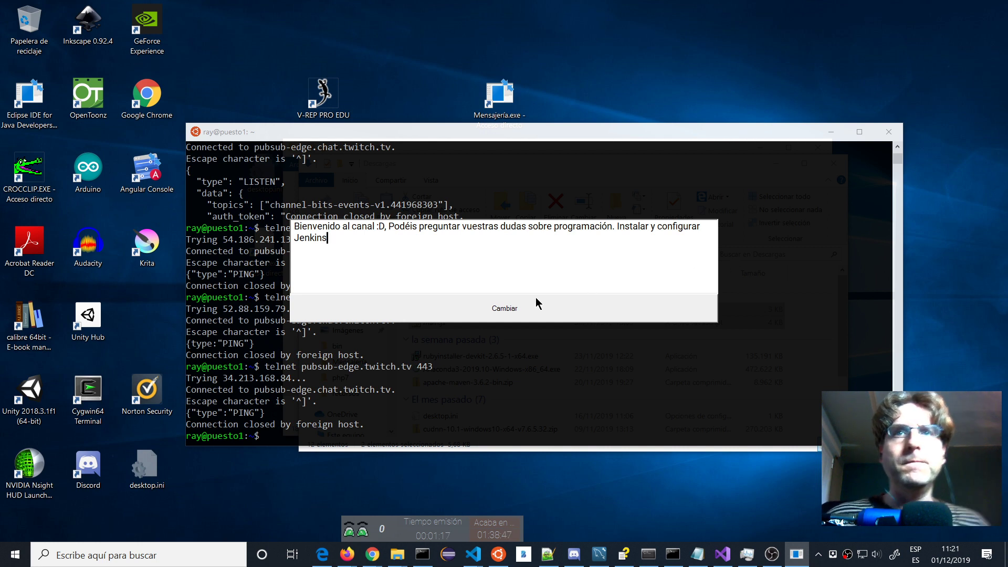
pyautogui.click(537, 303)
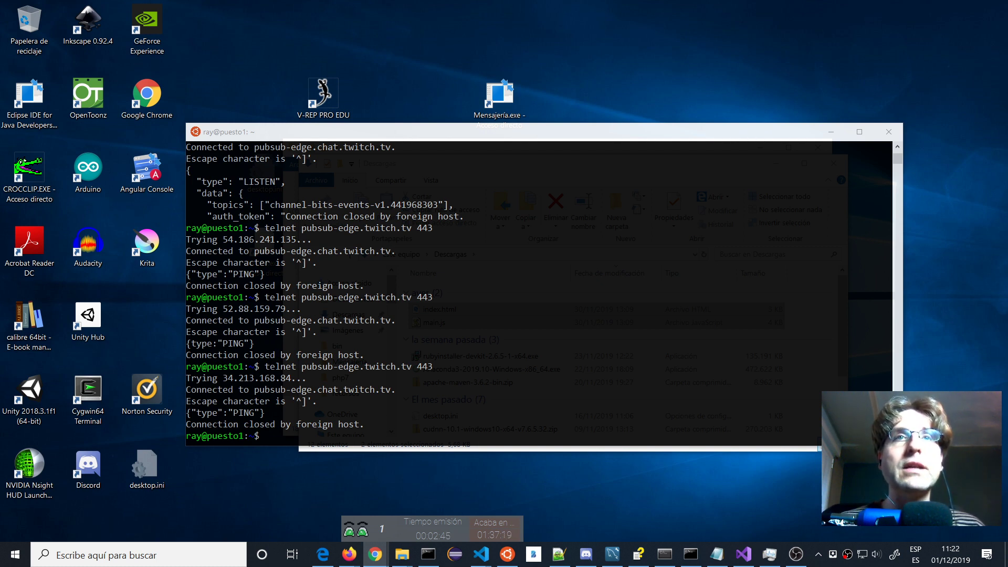
# Minimize the terminal, leaving Descargas open, and bring up the Firefox window previews.
pyautogui.click(831, 133)
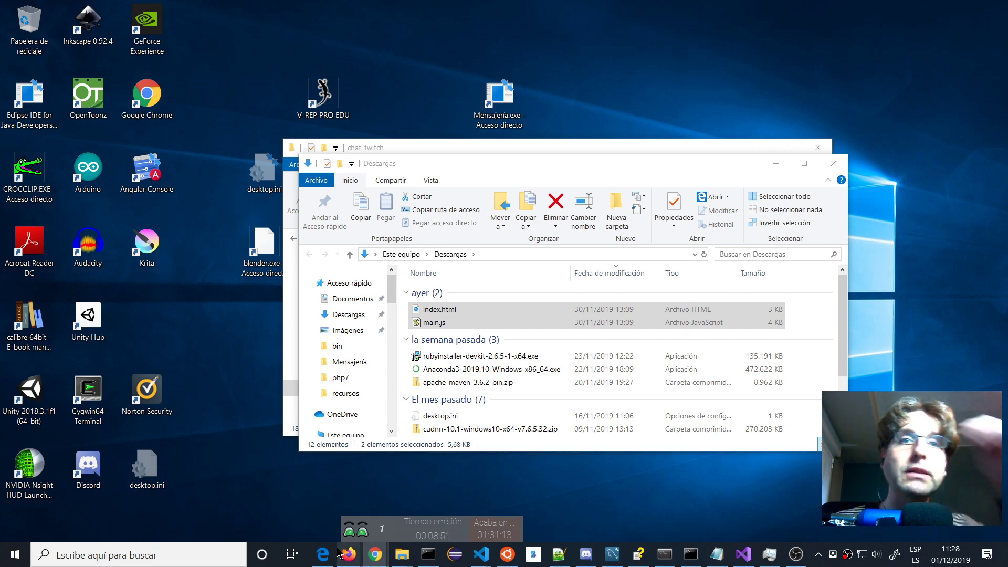
pyautogui.moveTo(338, 554)
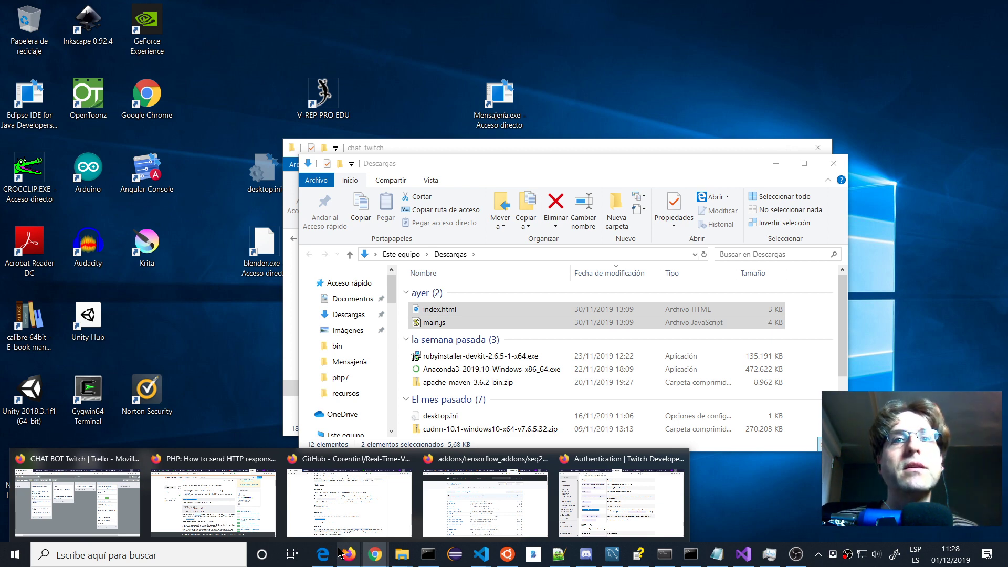
# Open a new private Firefox window and search Google for 'jenkis'.
pyautogui.rightClick(347, 557)
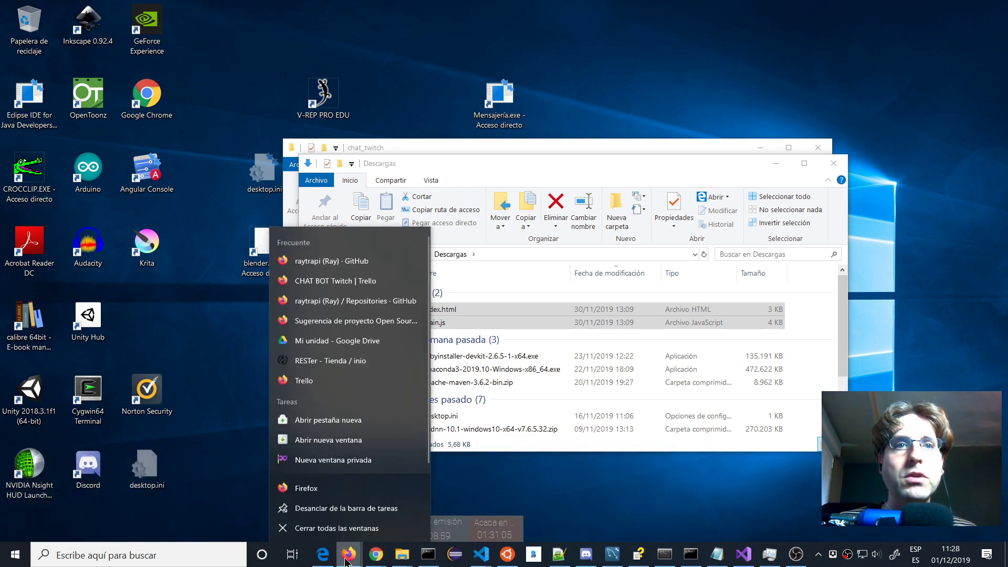
pyautogui.click(349, 461)
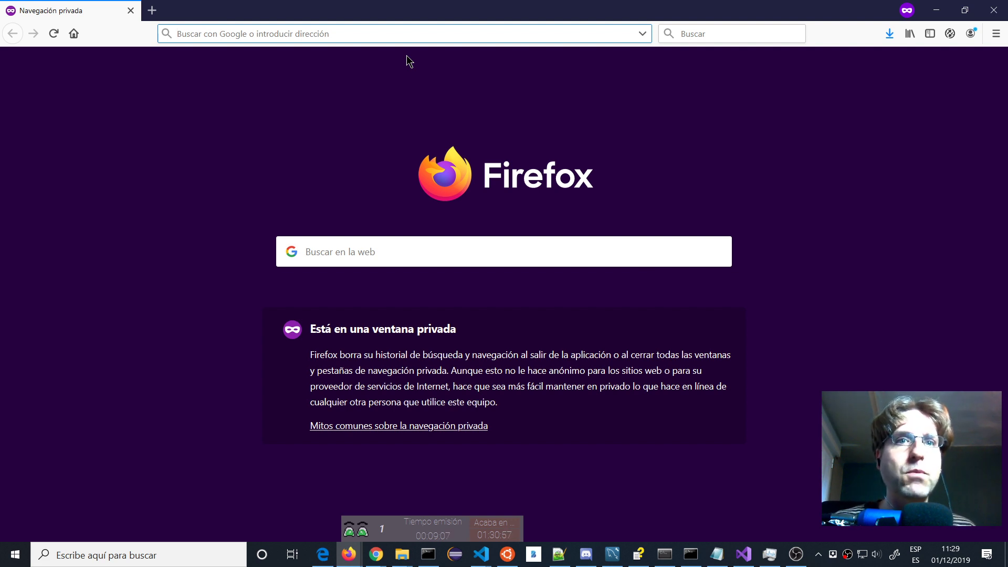
pyautogui.write('jenkis')
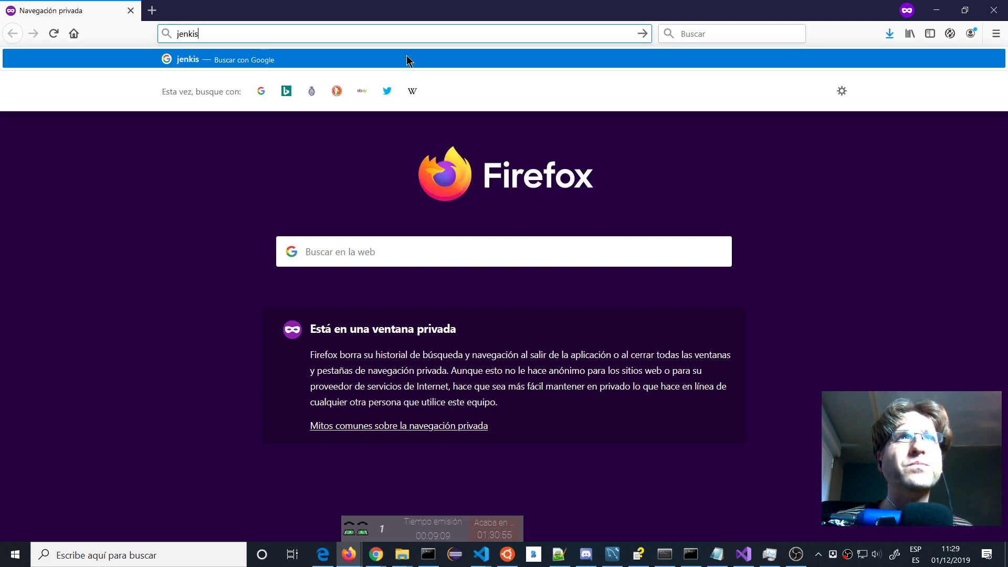
pyautogui.press('Return')
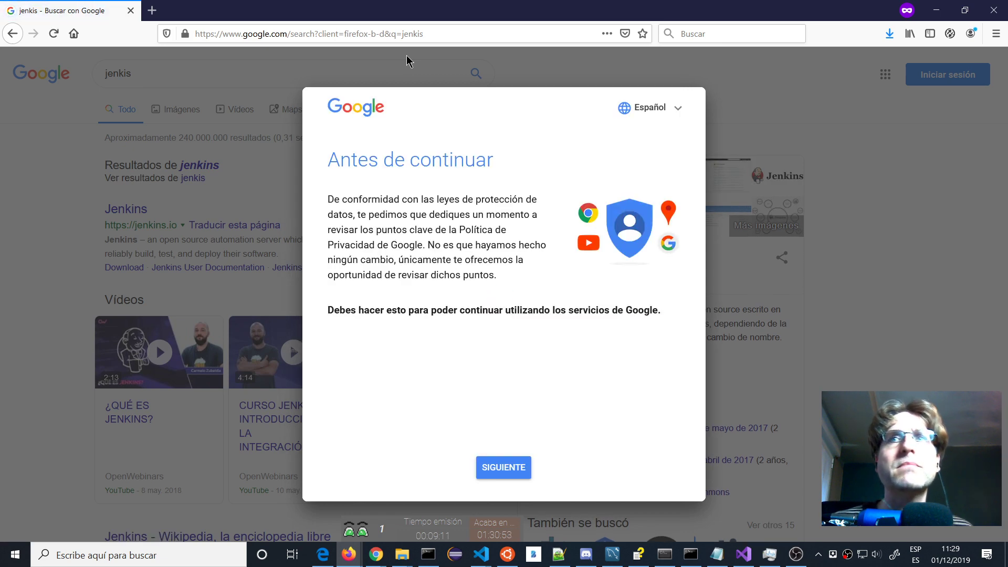
# Accept Google's privacy reminder and open the official jenkins.io result.
pyautogui.click(503, 467)
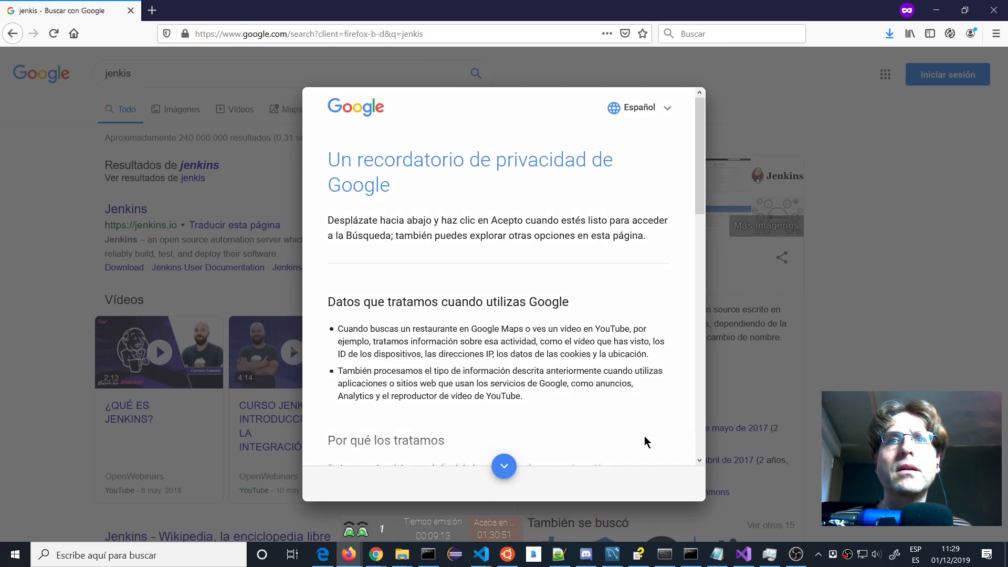
pyautogui.click(504, 465)
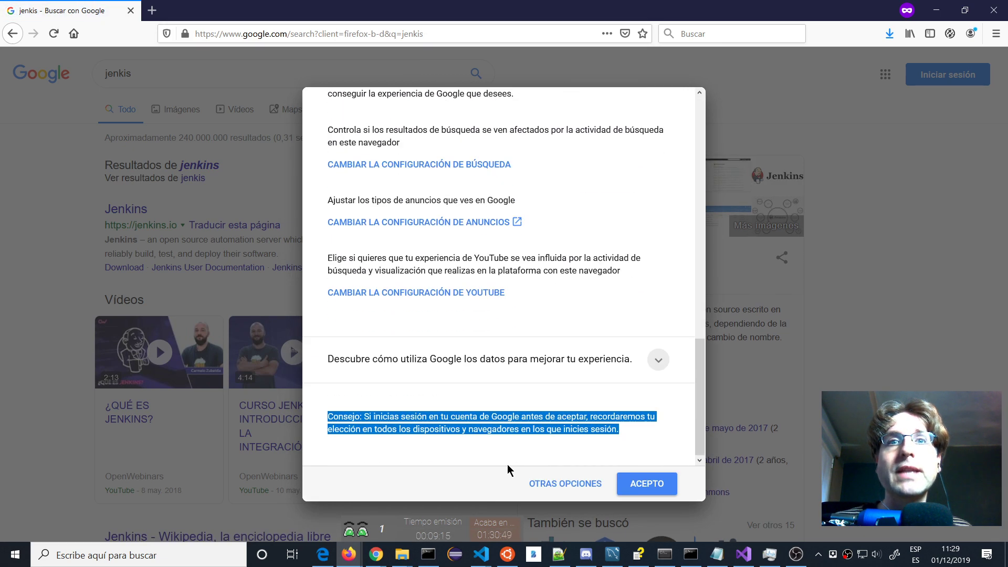
pyautogui.click(671, 486)
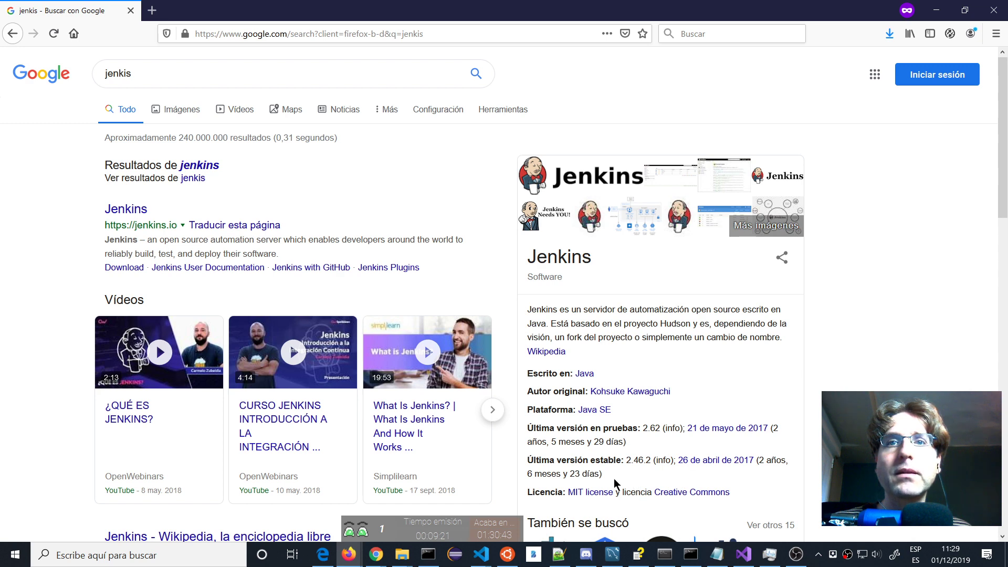
pyautogui.scroll(-2, 616, 426)
pyautogui.scroll(2, 637, 414)
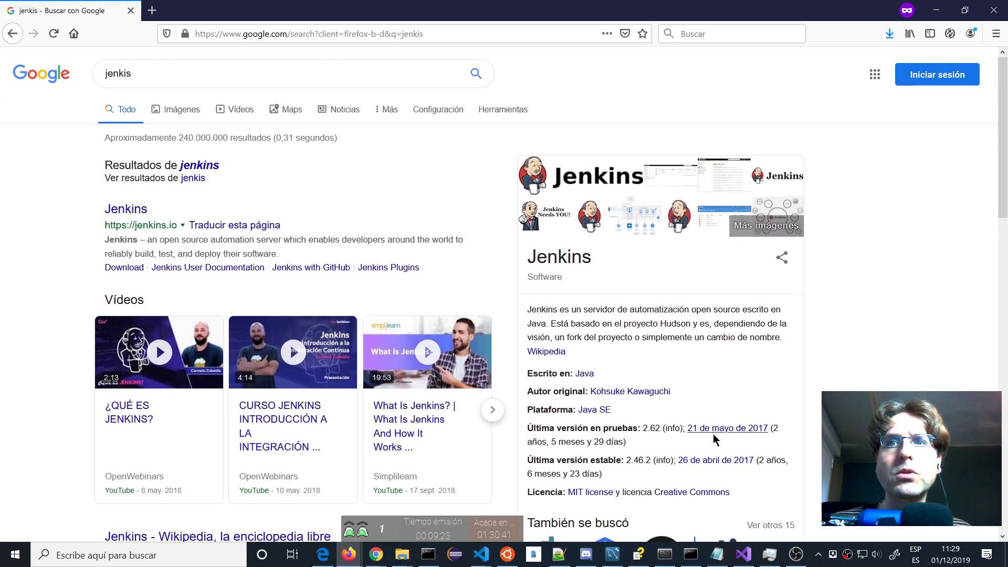
pyautogui.click(125, 210)
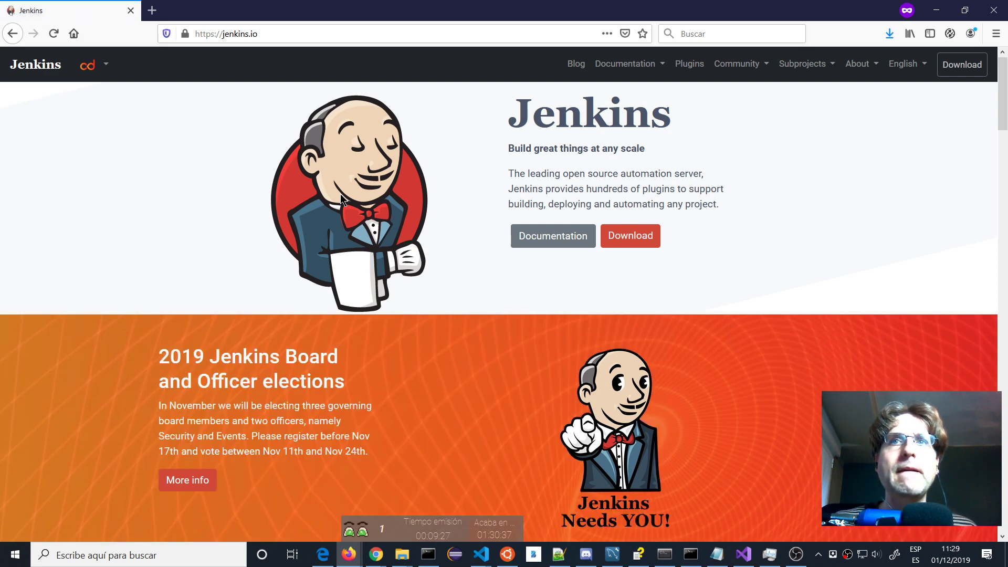
# Go to the jenkins.io download page and select 'weekly' in its first paragraph.
pyautogui.click(630, 237)
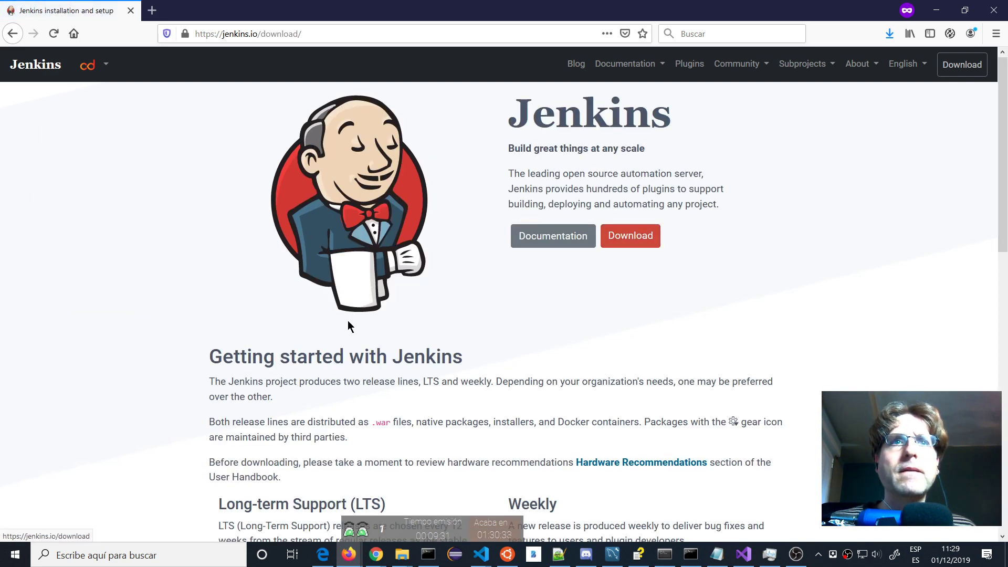
pyautogui.scroll(-2, 324, 304)
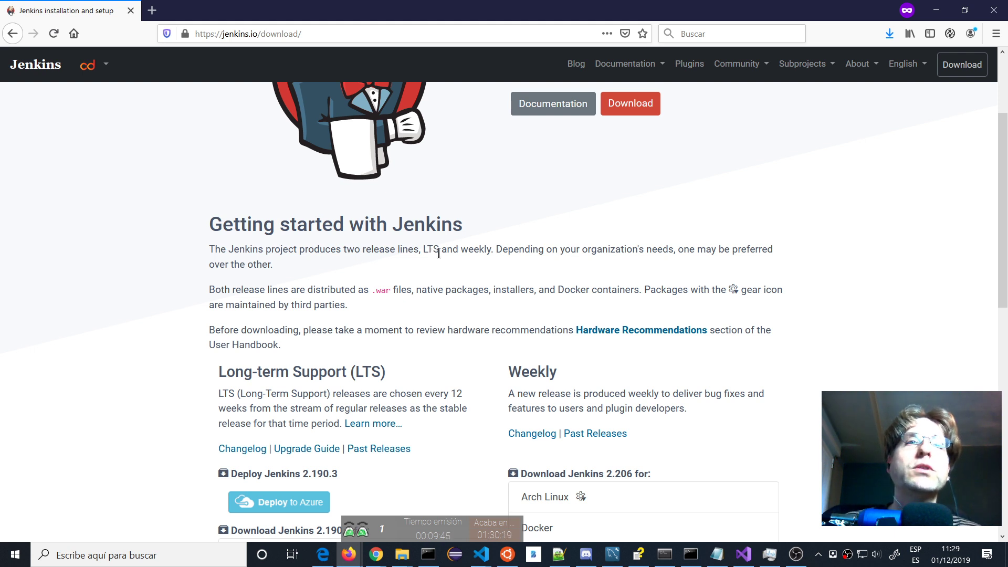
pyautogui.doubleClick(485, 256)
pyautogui.hotkey('ctrl', 'c')
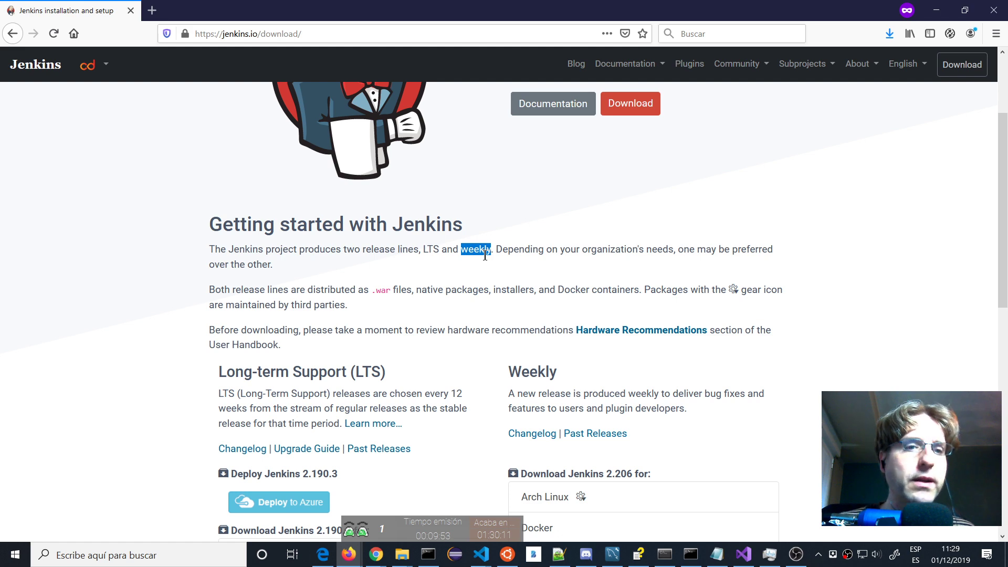
# Translate 'weekly' to Spanish (semanal) with Google's translator in a new tab, then return to Jenkins.
pyautogui.click(153, 10)
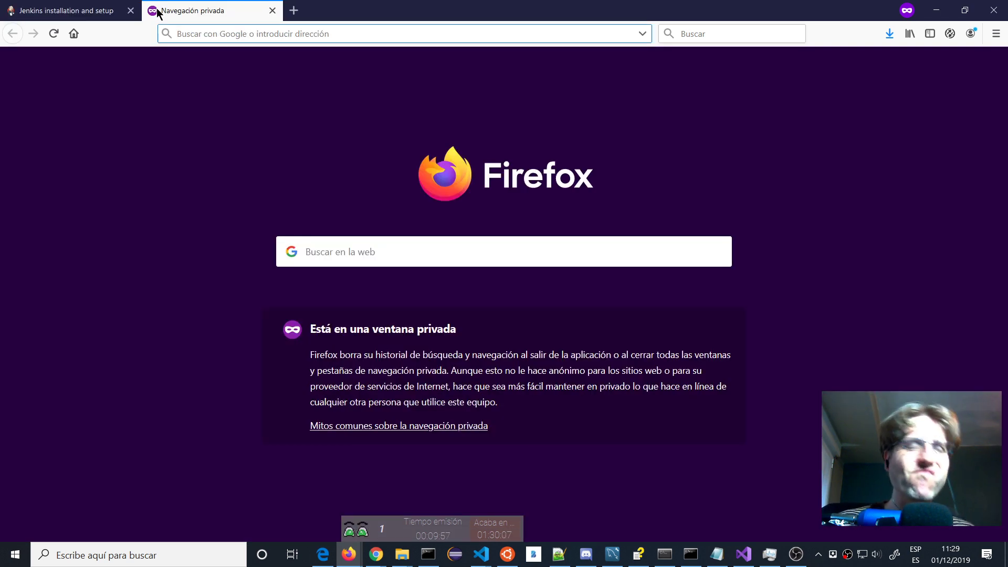
pyautogui.write('tran')
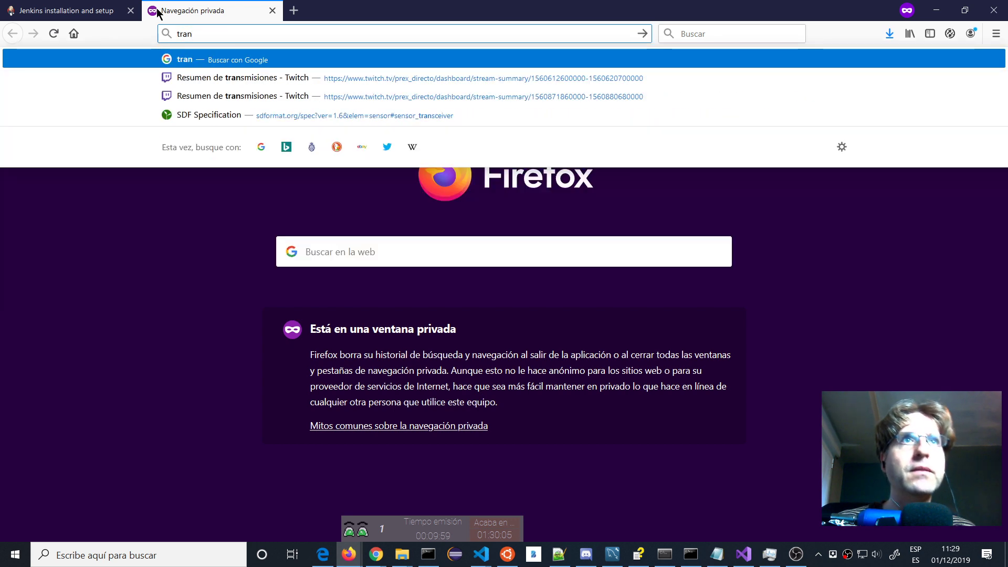
pyautogui.write('slate')
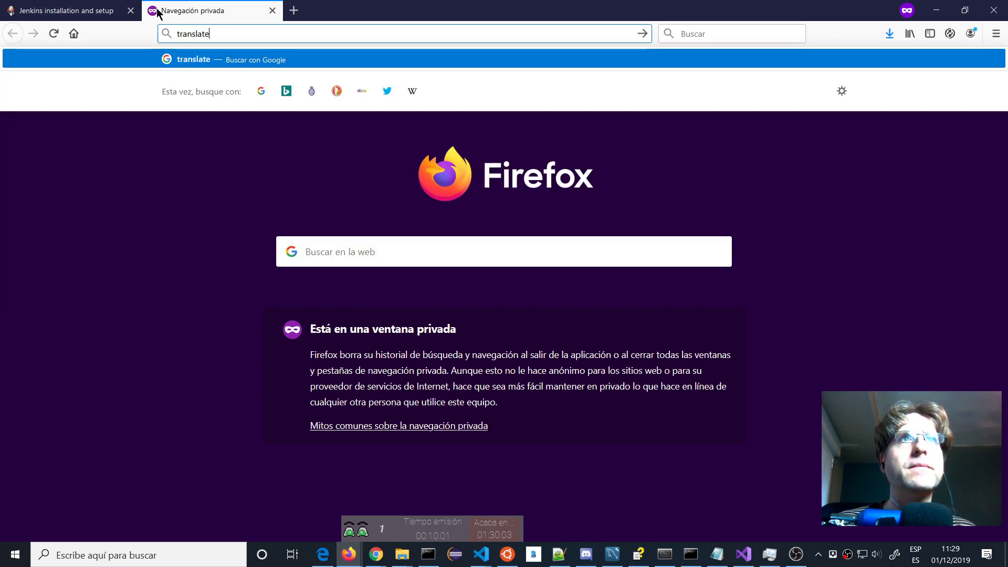
pyautogui.press('Return')
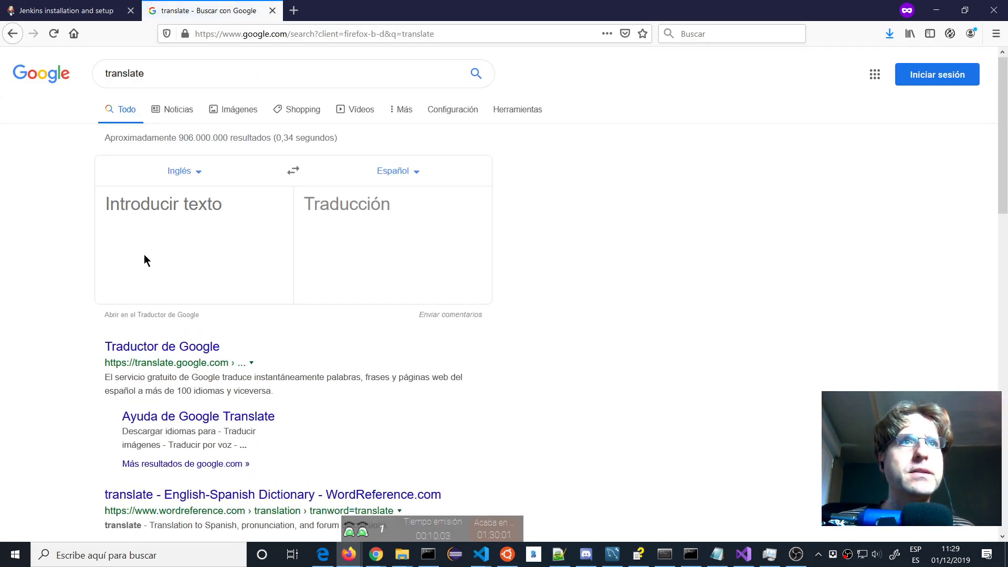
pyautogui.click(144, 255)
pyautogui.hotkey('ctrl', 'v')
pyautogui.click(78, 10)
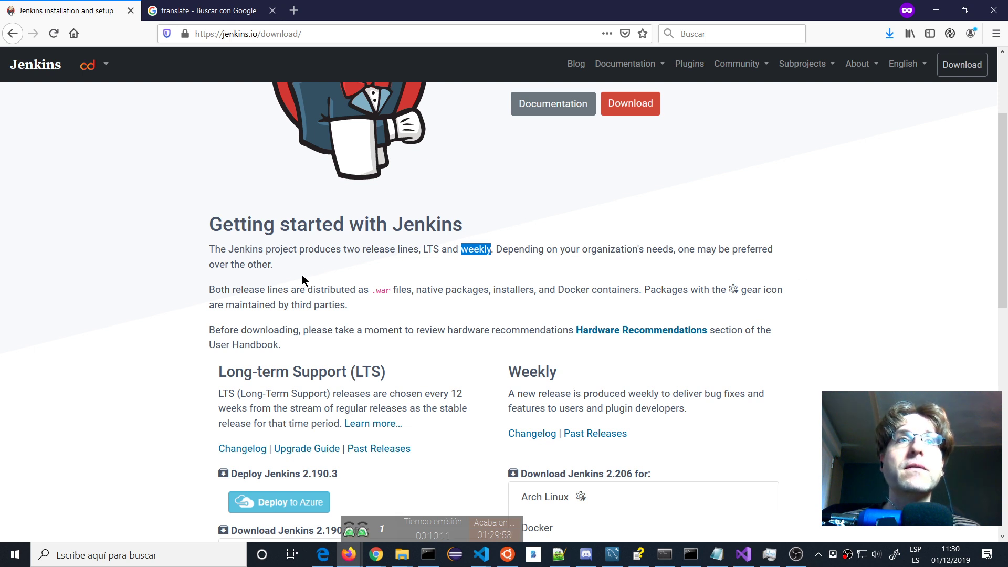
# Select 'LTS' and scroll both download lists to the Generic Java package (.war) entries.
pyautogui.doubleClick(435, 249)
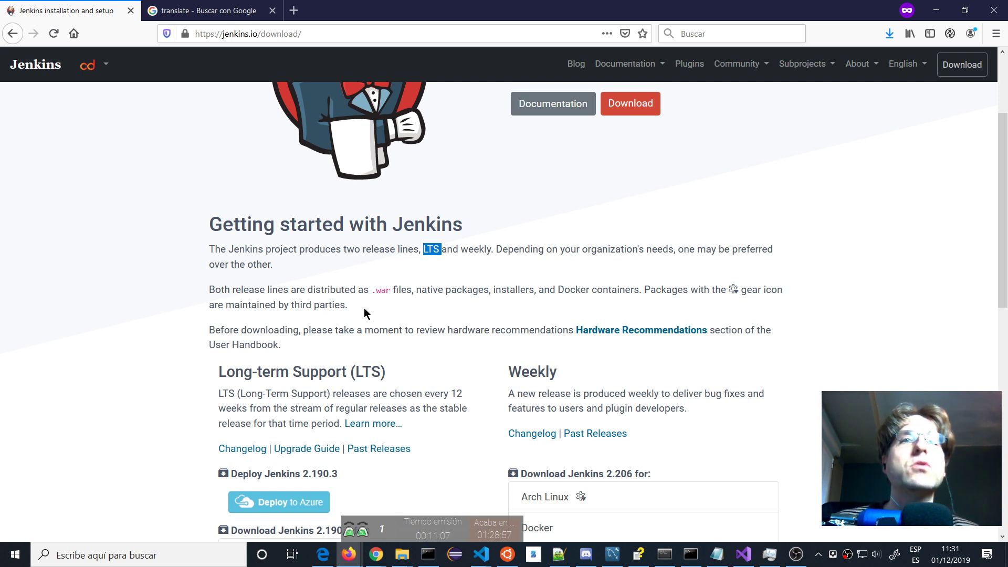
pyautogui.scroll(-1, 342, 302)
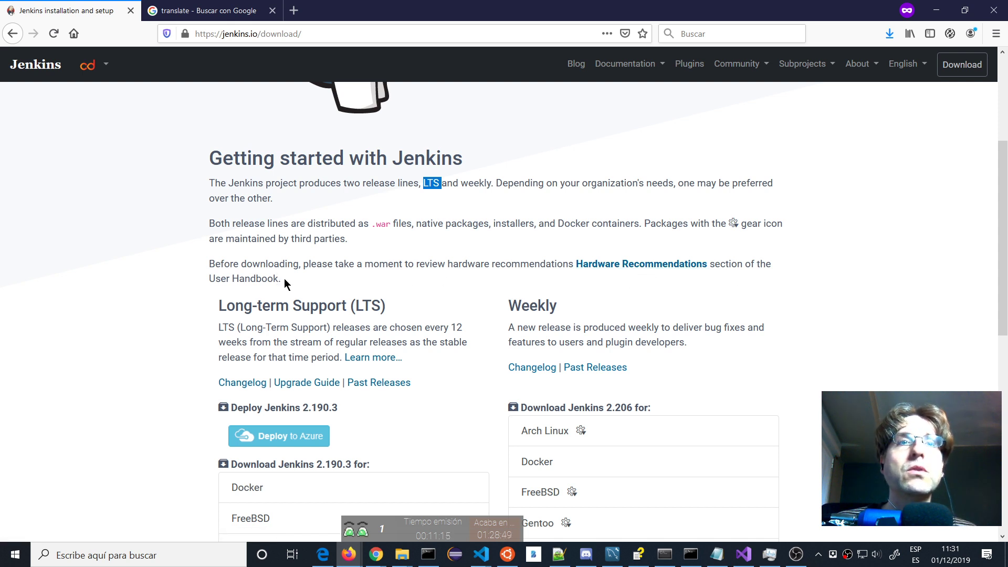
pyautogui.scroll(-2, 264, 286)
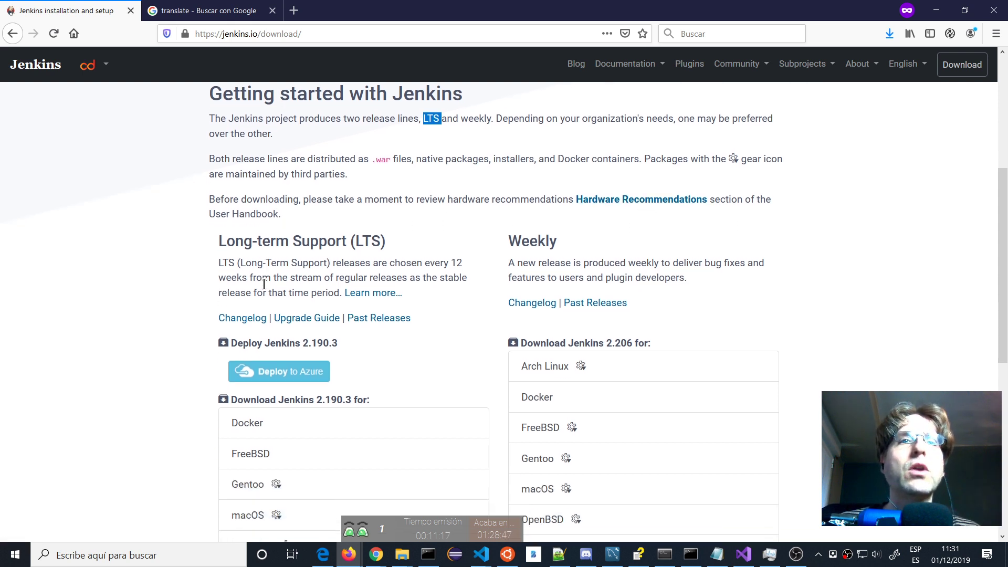
pyautogui.scroll(1, 265, 286)
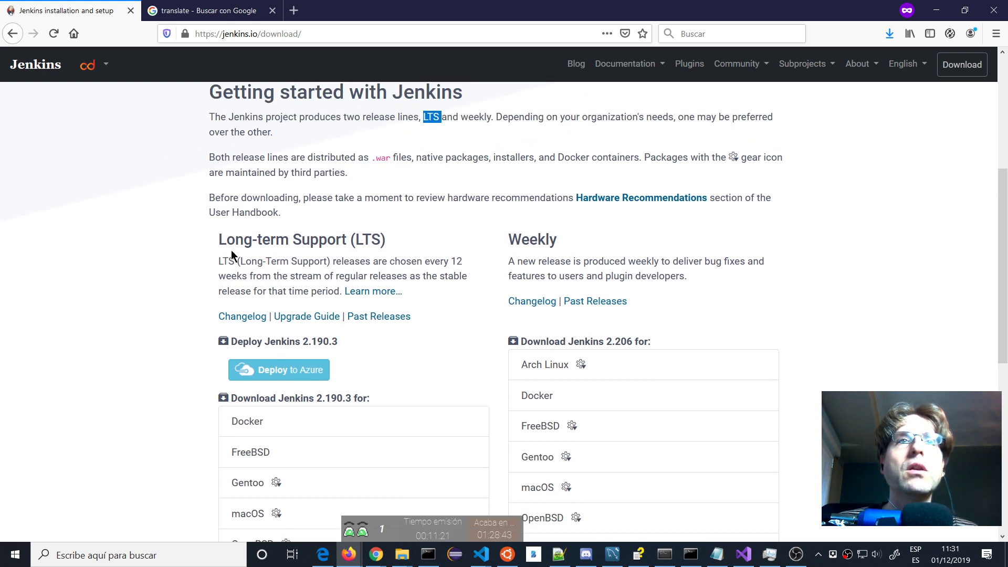
pyautogui.scroll(-1, 597, 247)
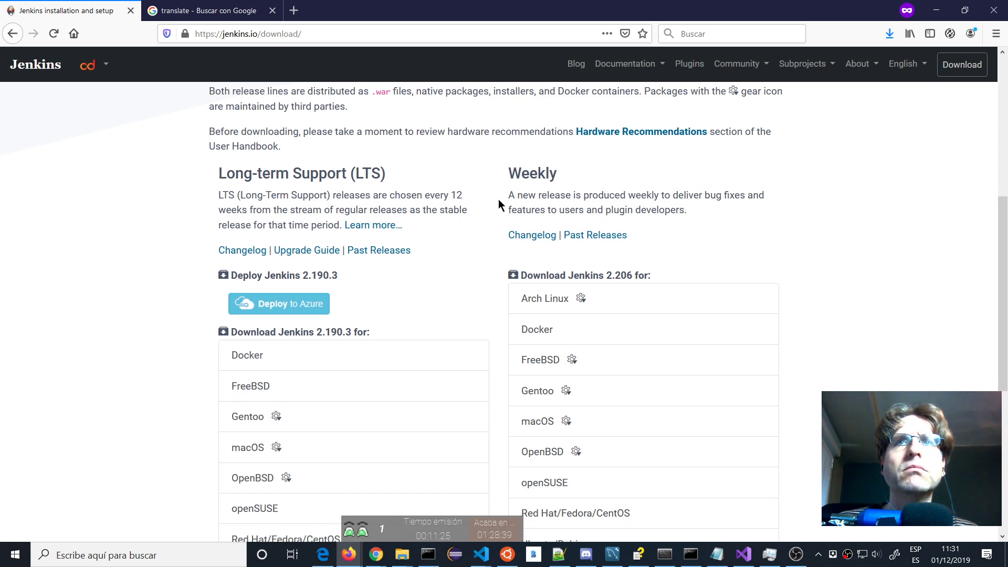
pyautogui.scroll(-2, 654, 220)
pyautogui.scroll(2, 654, 225)
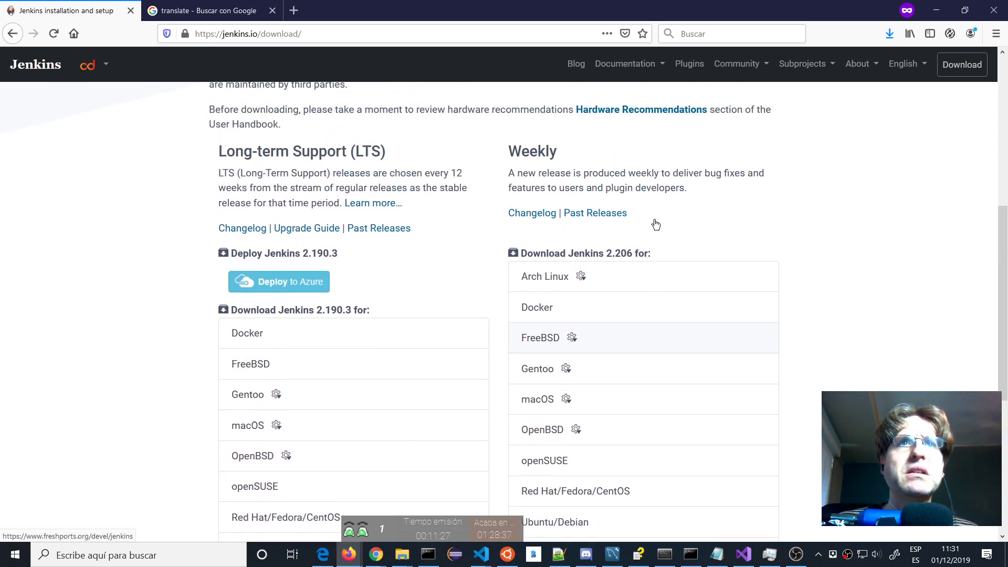
pyautogui.scroll(-1, 488, 323)
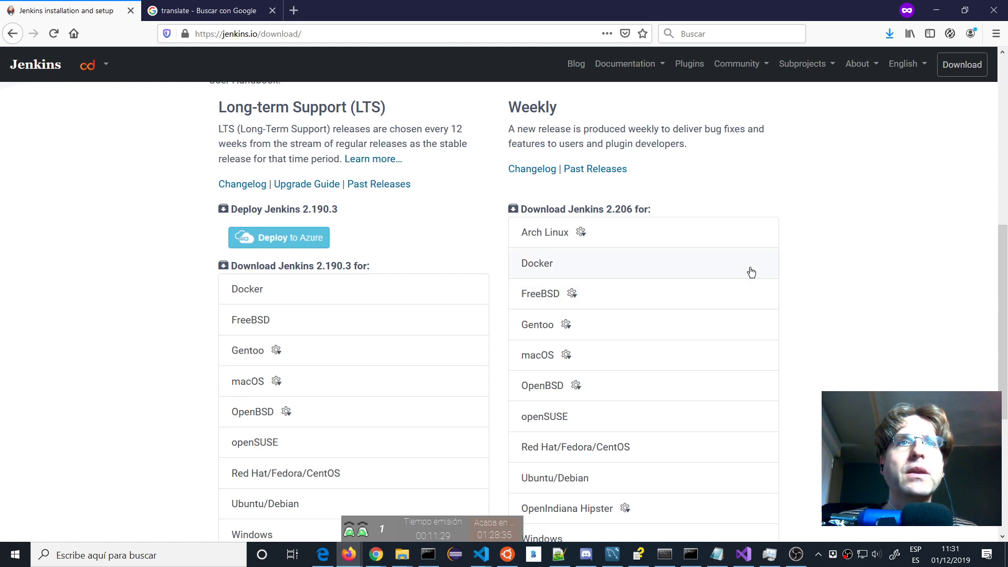
pyautogui.scroll(-2, 748, 271)
pyautogui.scroll(1, 749, 273)
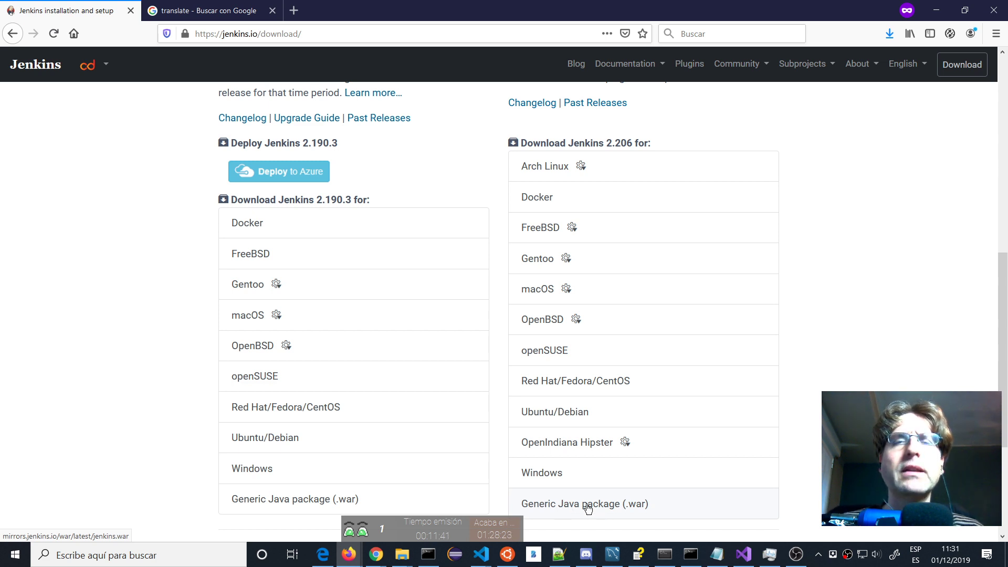
pyautogui.click(293, 10)
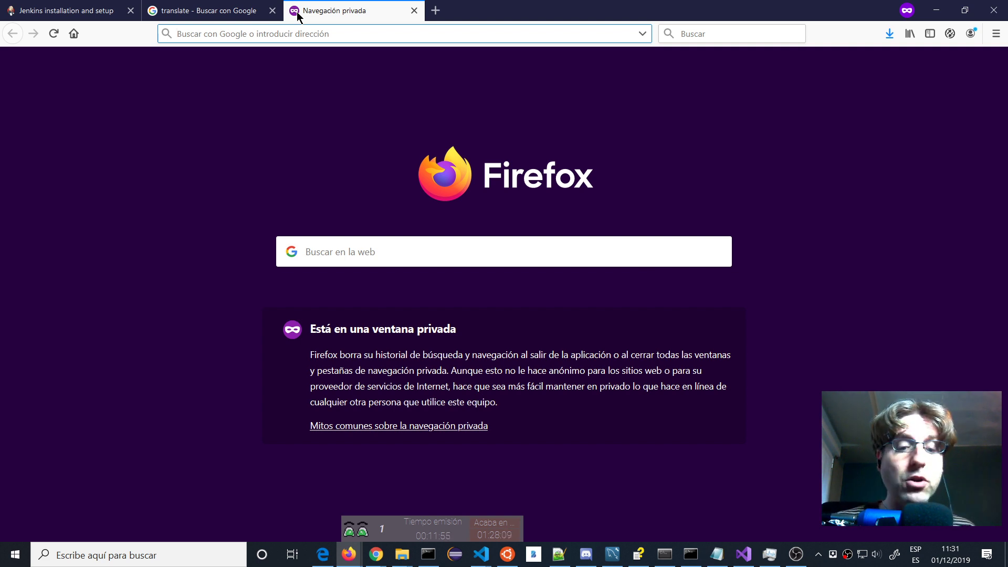
# Search Google for 'tomcat' and check the documentation and download results.
pyautogui.write('tomcat')
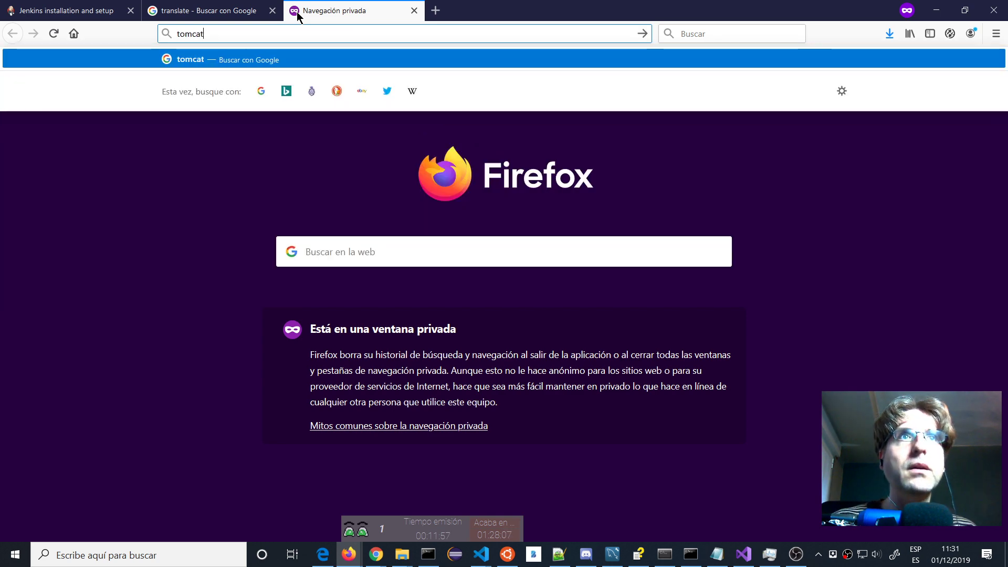
pyautogui.press('Return')
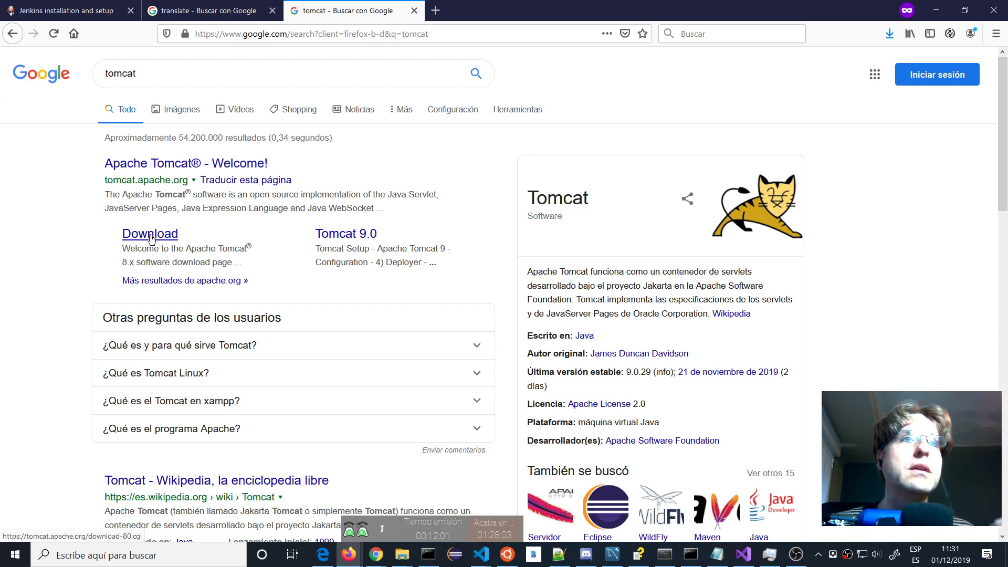
pyautogui.click(353, 233)
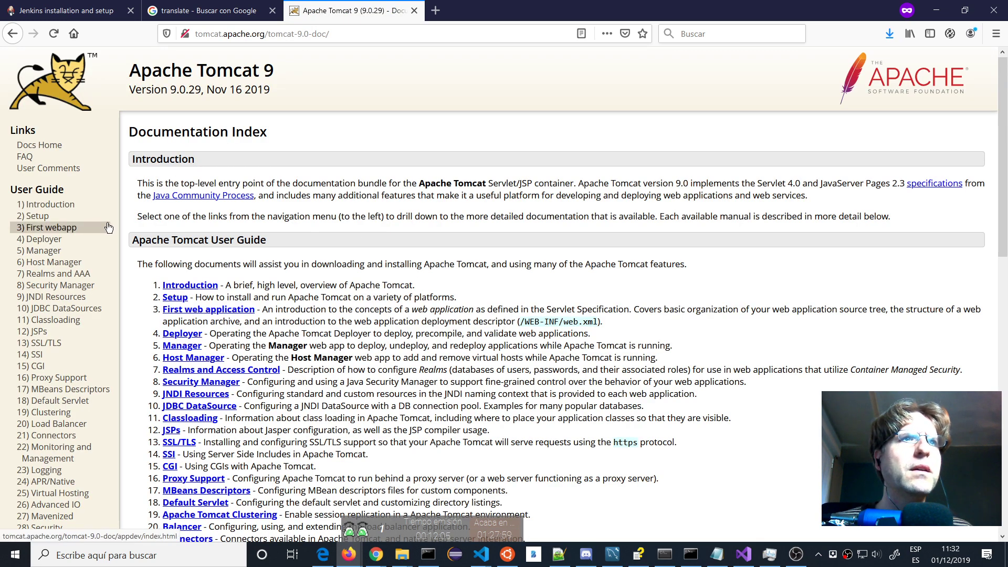
pyautogui.click(19, 38)
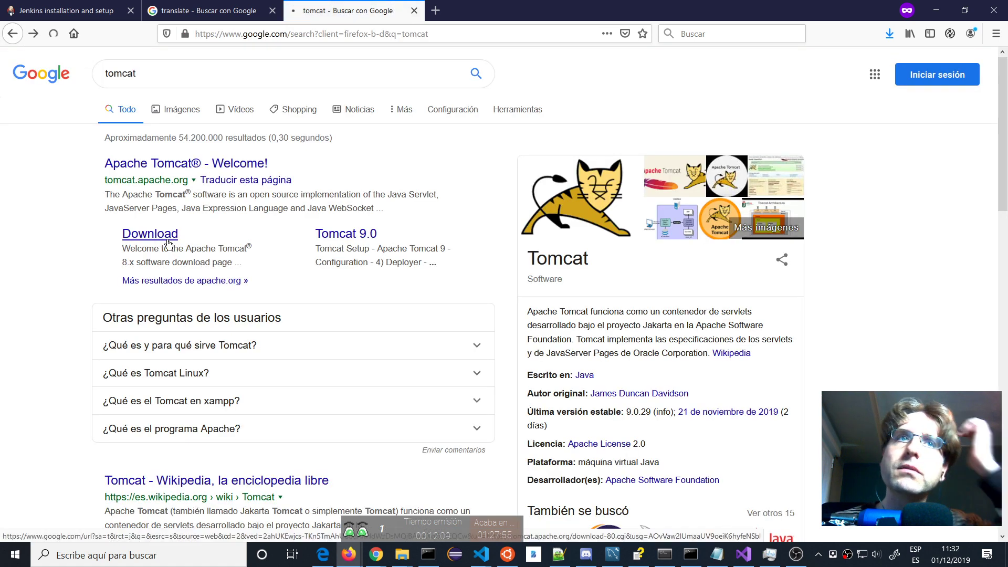
pyautogui.click(168, 241)
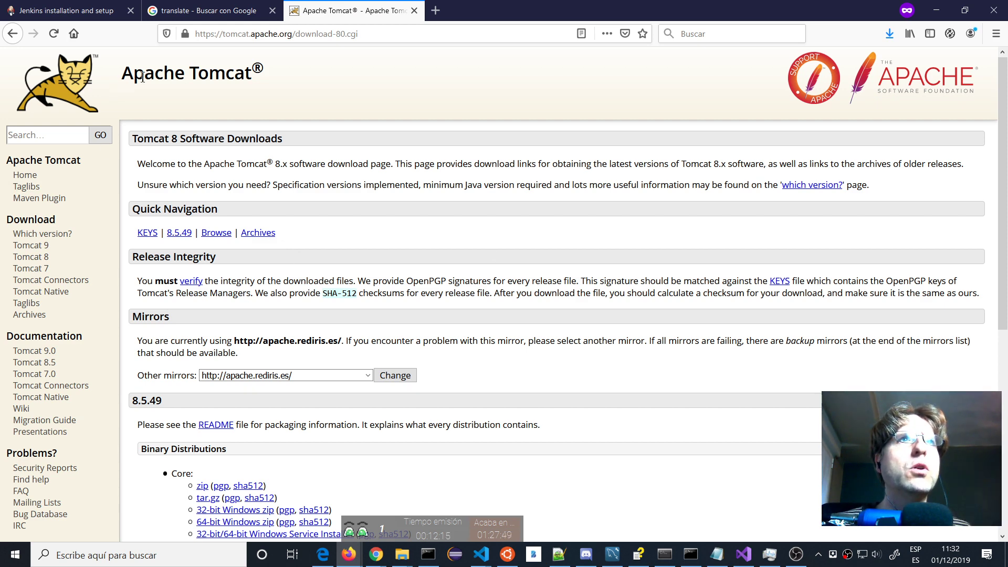
pyautogui.click(6, 35)
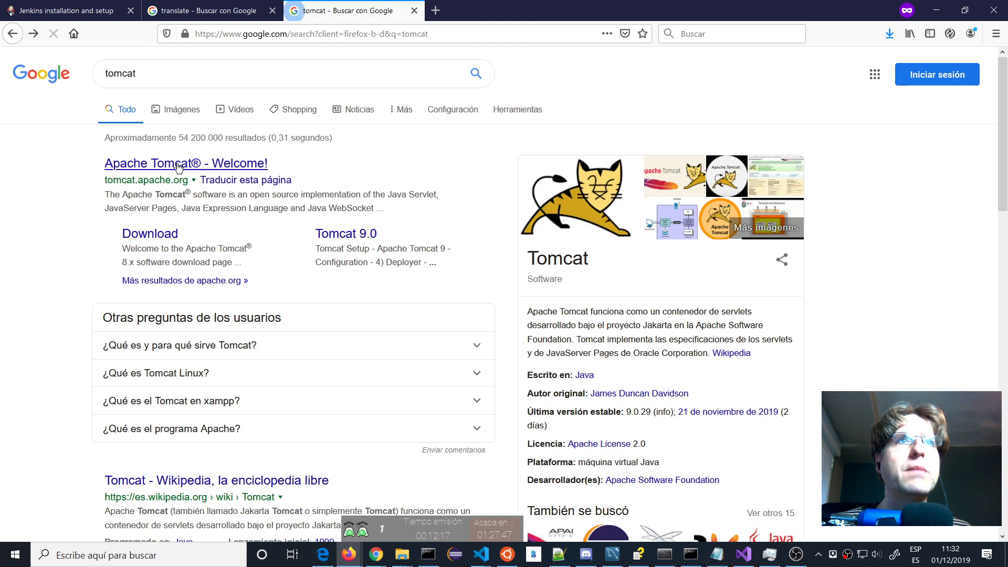
# Open tomcat.apache.org and scroll the Tomcat 9 downloads to the 9.0.29 binary distributions.
pyautogui.click(135, 169)
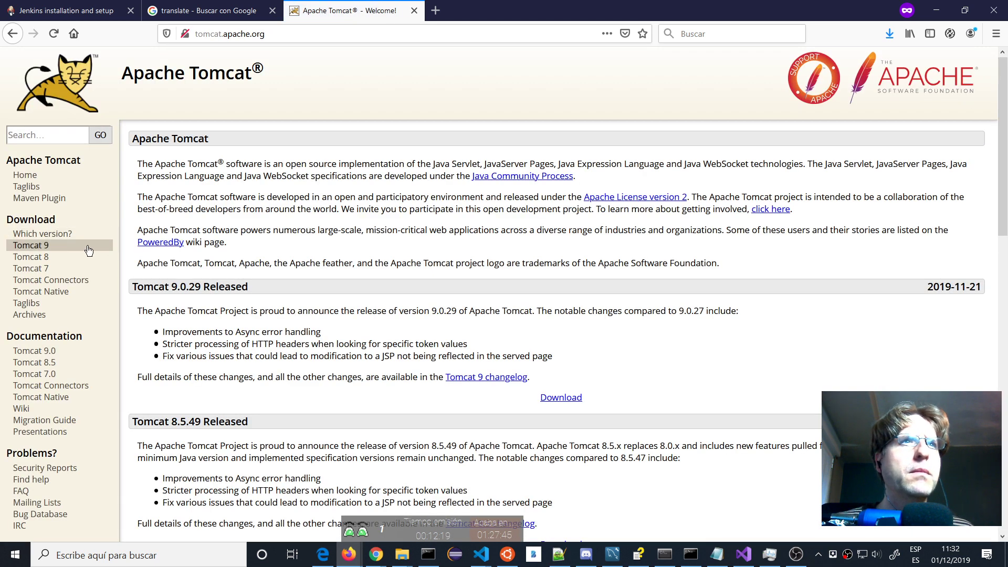
pyautogui.click(45, 246)
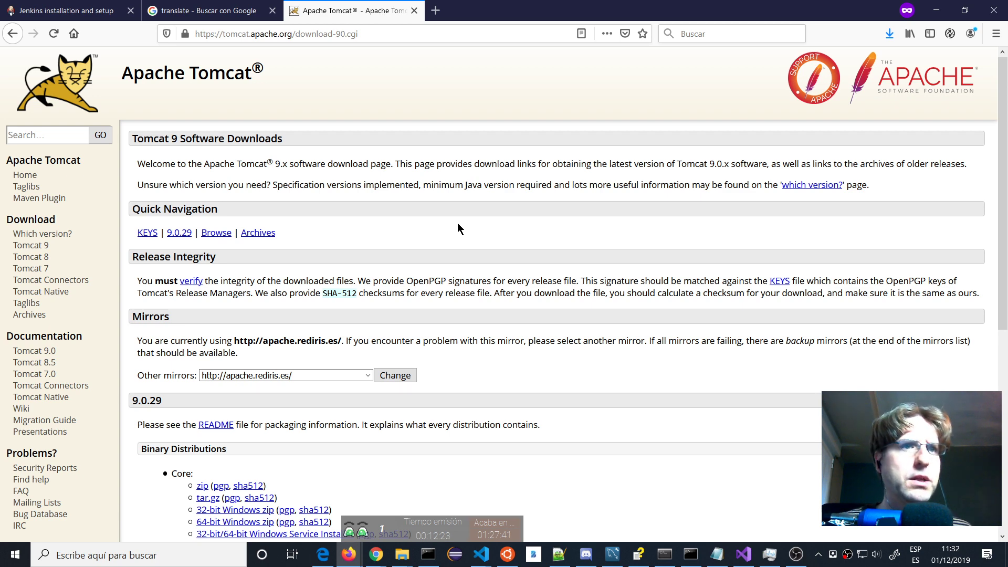
pyautogui.scroll(-3, 458, 225)
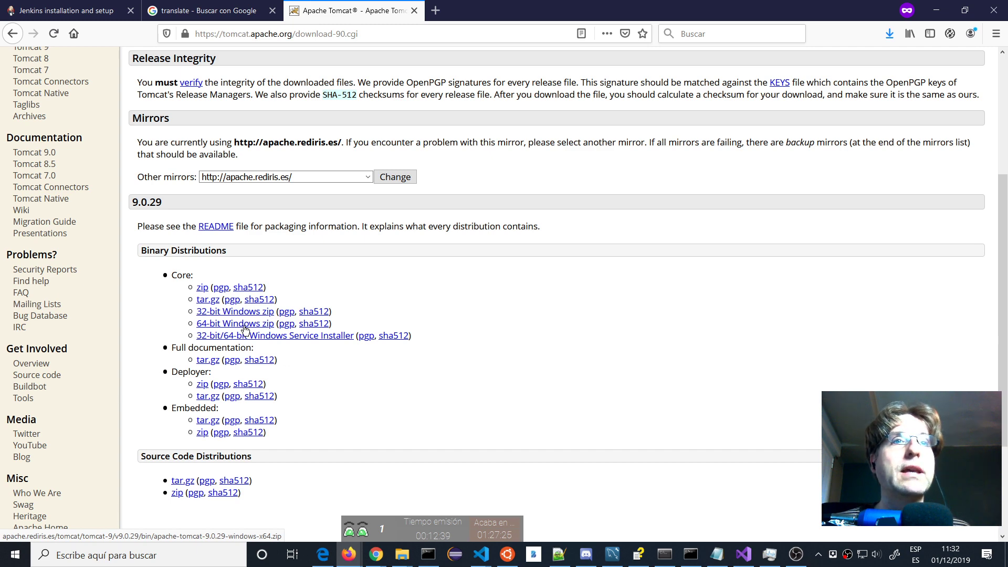
# Download the Tomcat 9.0.29 64-bit Windows zip and open it.
pyautogui.click(245, 326)
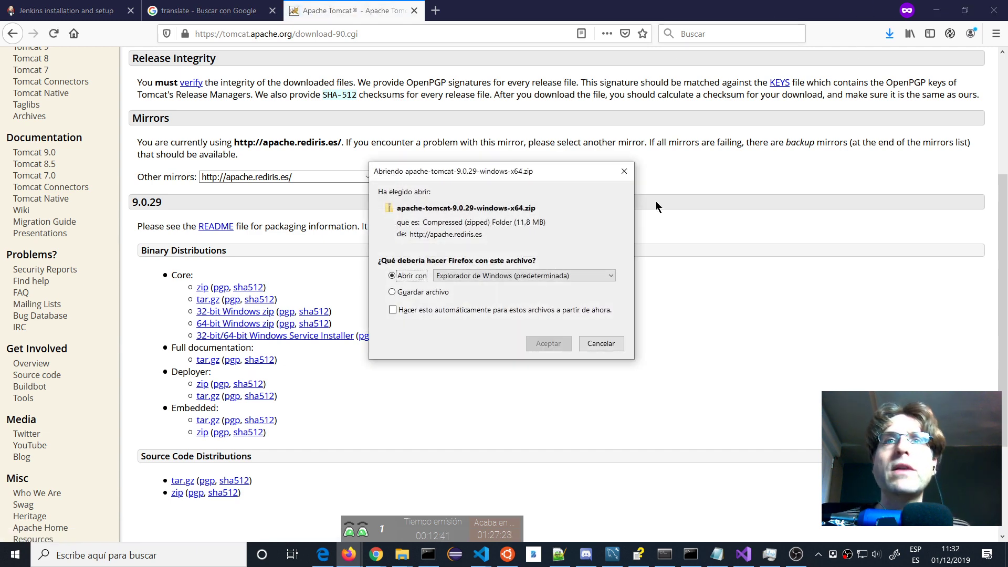
pyautogui.click(548, 344)
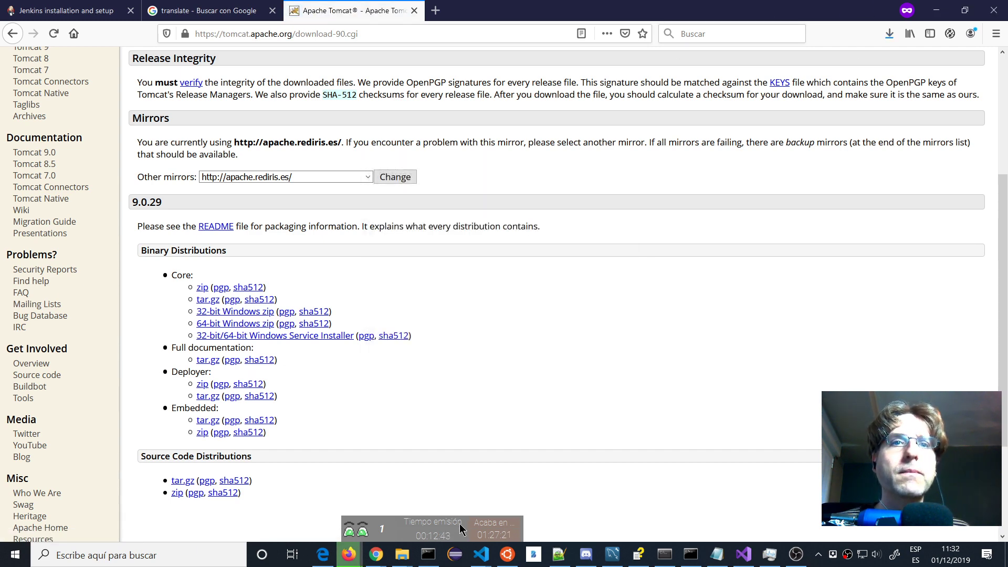
pyautogui.moveTo(403, 561)
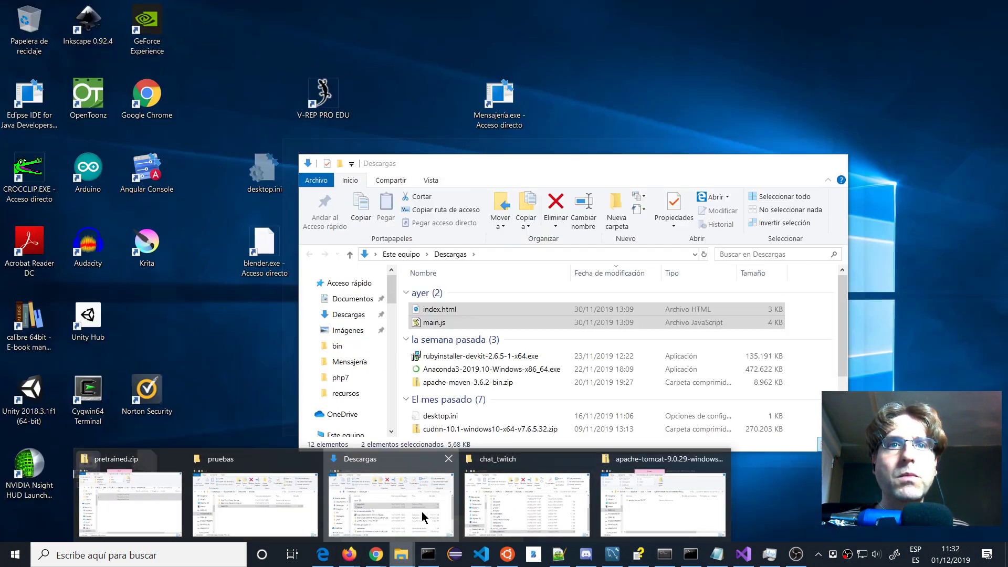
pyautogui.click(421, 511)
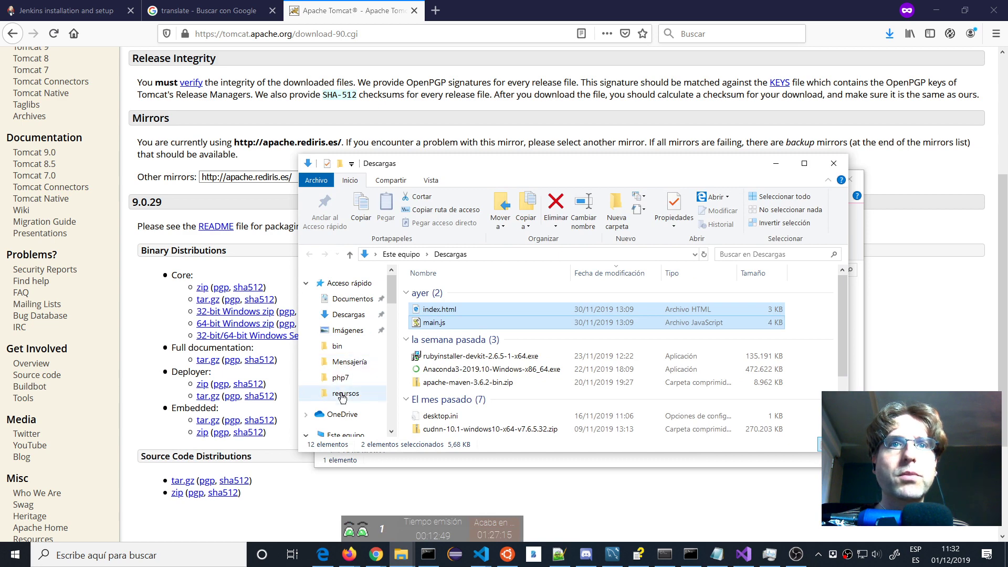
# Copy apache-tomcat-9.0.29 from the zip into DATA (E:) > Servidor.
pyautogui.scroll(-1, 344, 391)
pyautogui.click(343, 393)
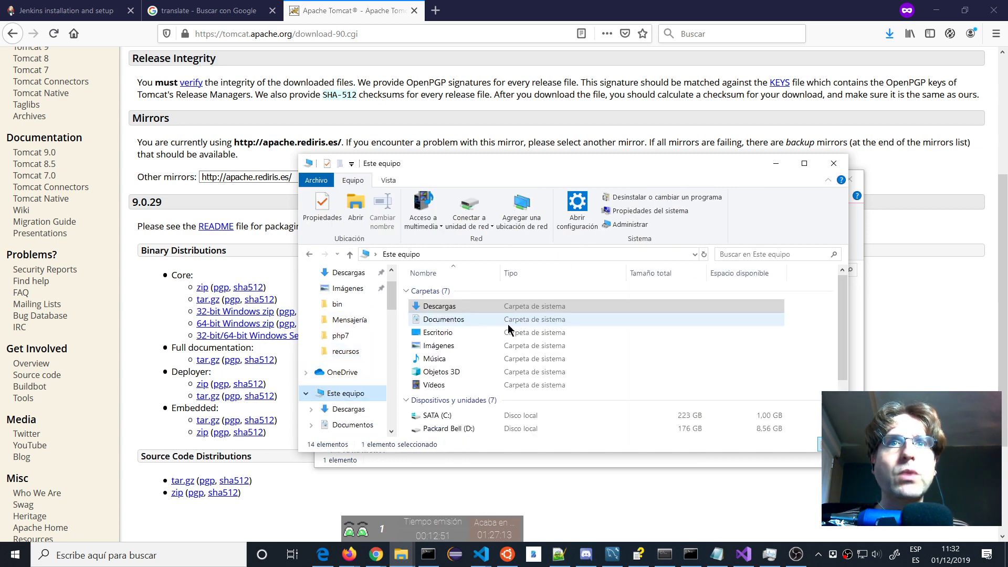
pyautogui.scroll(-2, 622, 330)
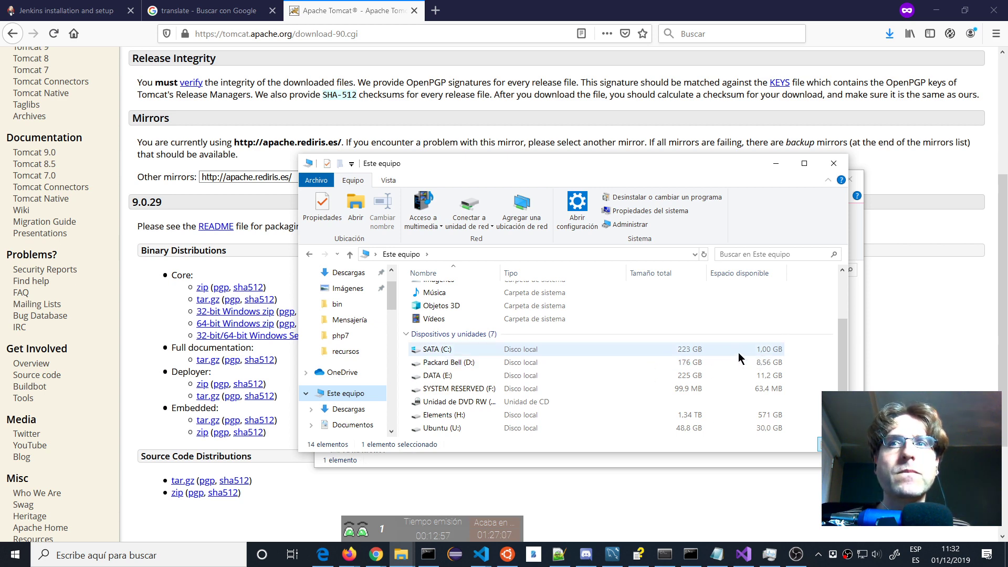
pyautogui.doubleClick(427, 376)
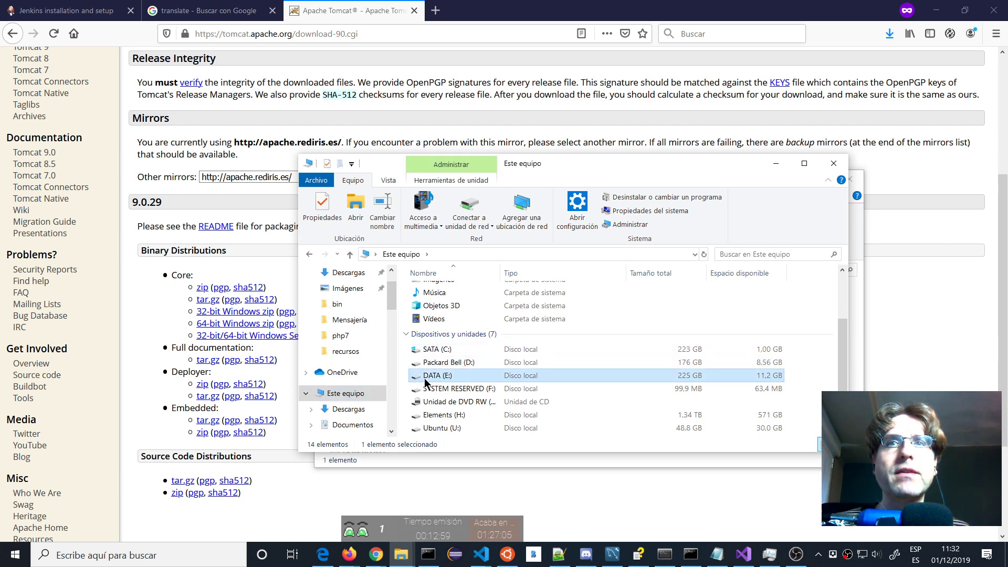
pyautogui.scroll(-6, 537, 338)
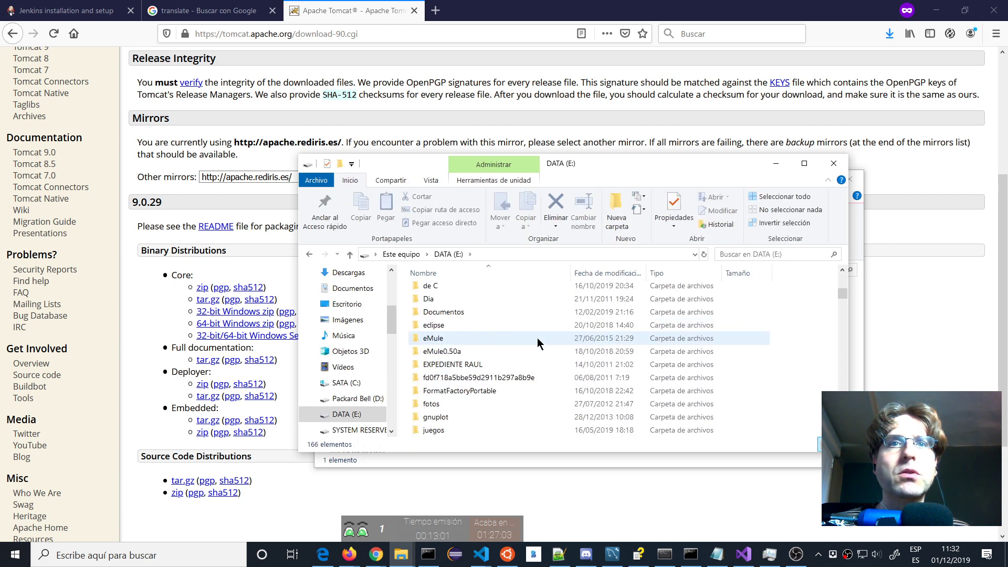
pyautogui.scroll(-4, 537, 338)
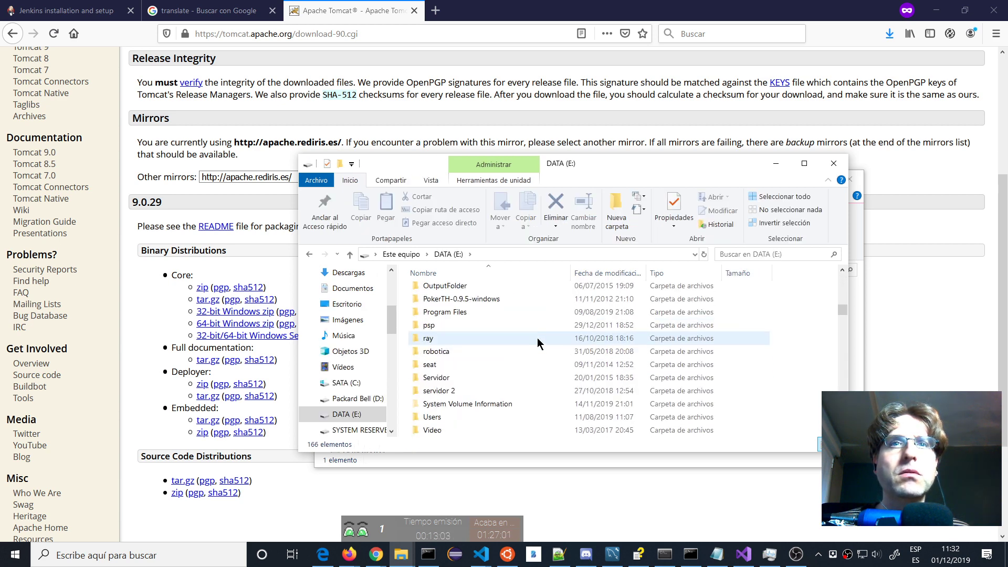
pyautogui.doubleClick(441, 378)
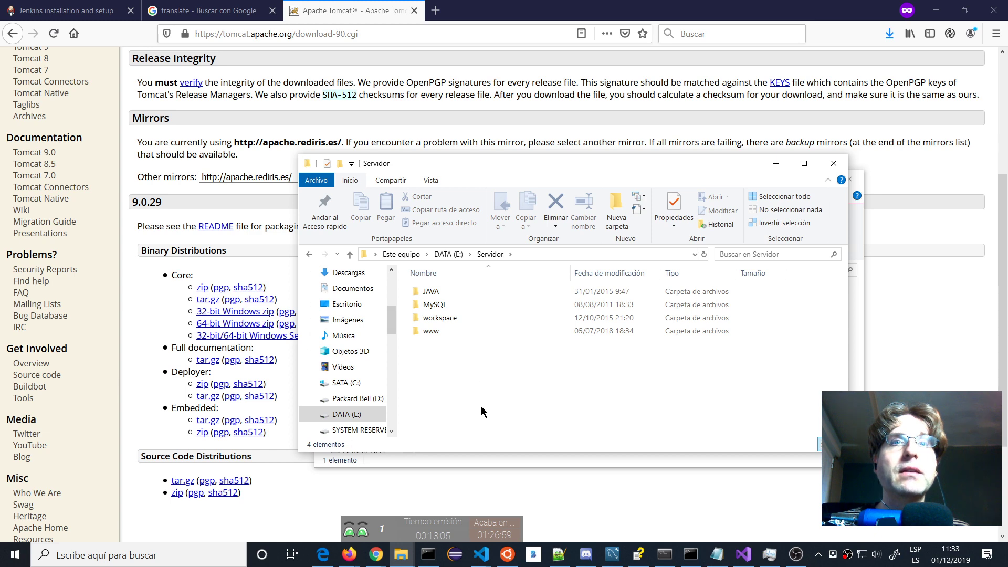
pyautogui.moveTo(470, 168); pyautogui.dragTo(720, 241)
pyautogui.moveTo(465, 306); pyautogui.dragTo(761, 470)
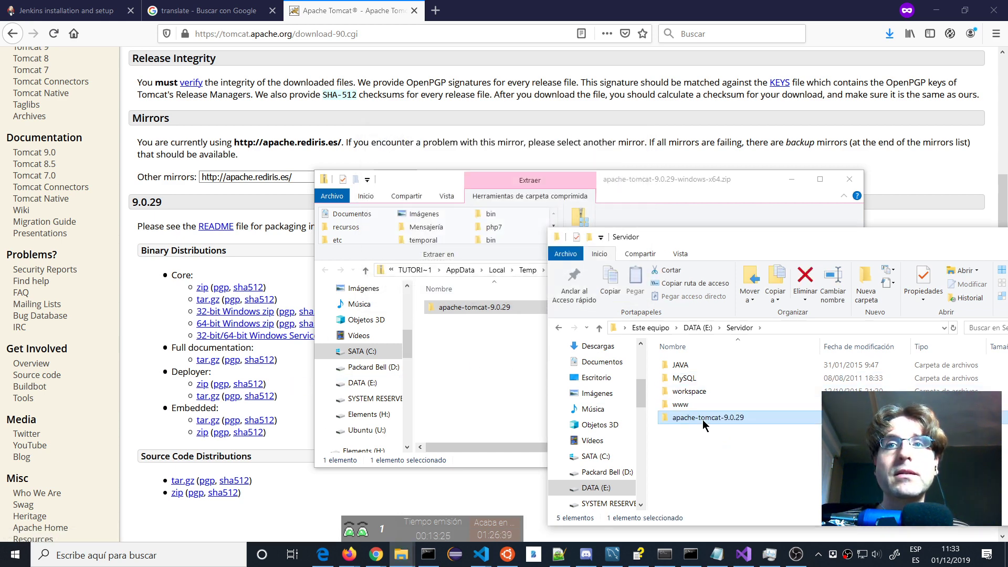
# Open apache-tomcat-9.0.29\bin, enlarge the window, and bring up the context menu for service.bat.
pyautogui.doubleClick(702, 419)
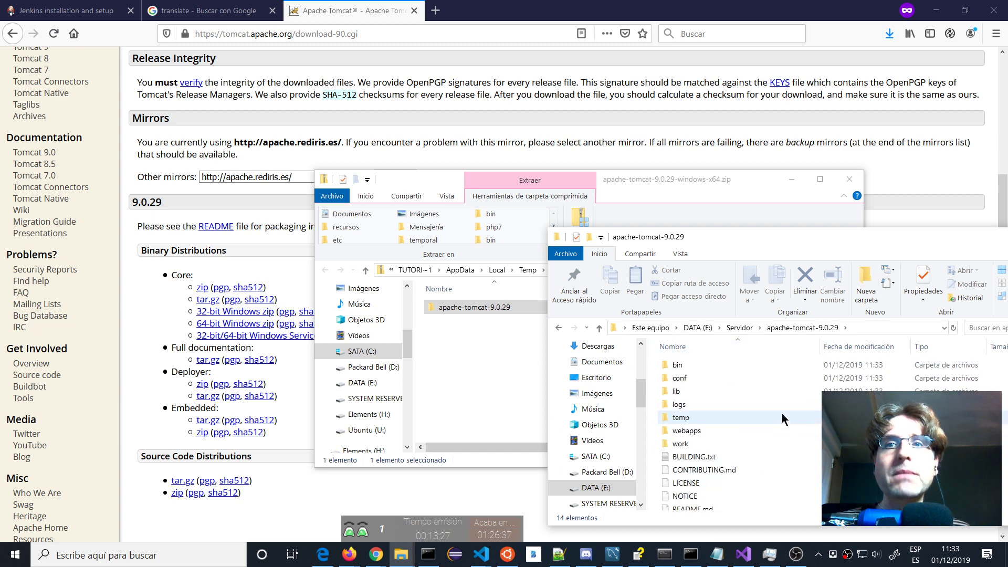
pyautogui.doubleClick(677, 365)
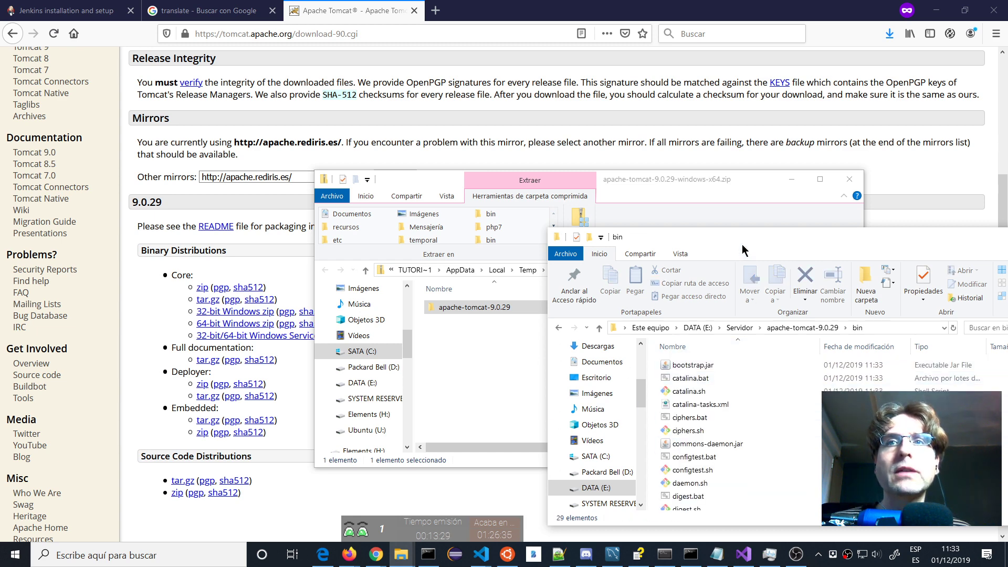
pyautogui.moveTo(738, 238); pyautogui.dragTo(427, 144)
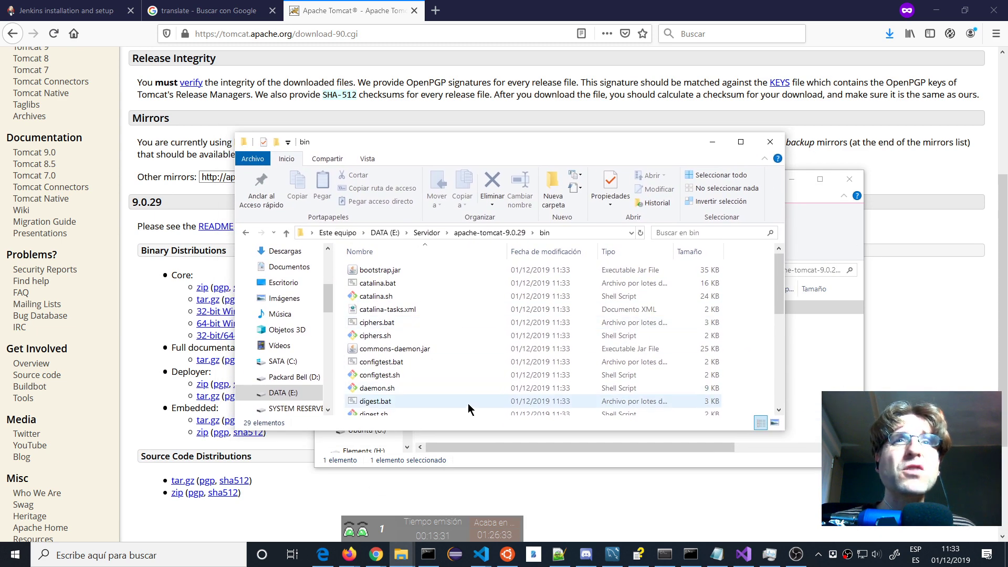
pyautogui.moveTo(441, 431); pyautogui.dragTo(443, 501)
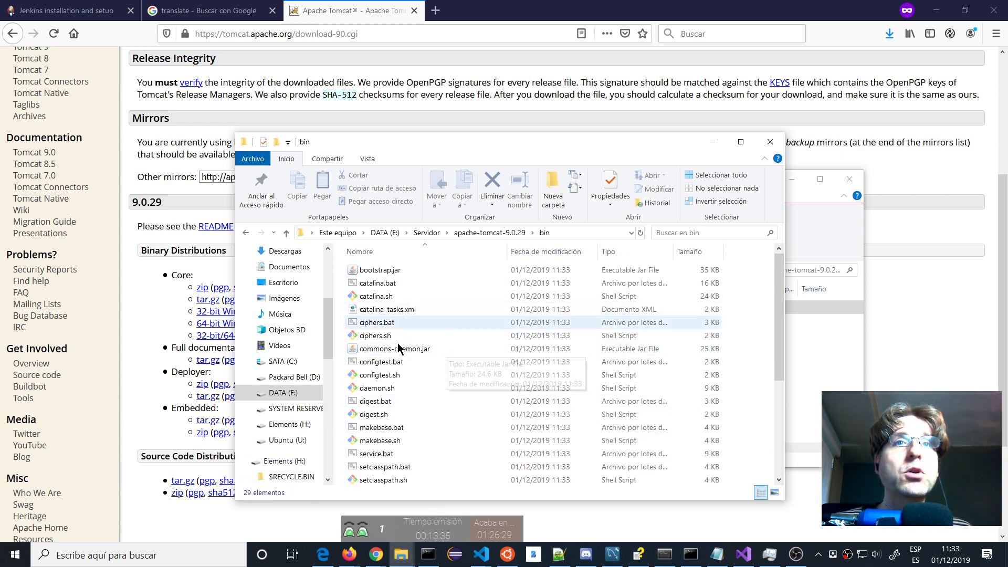
pyautogui.scroll(-3, 442, 347)
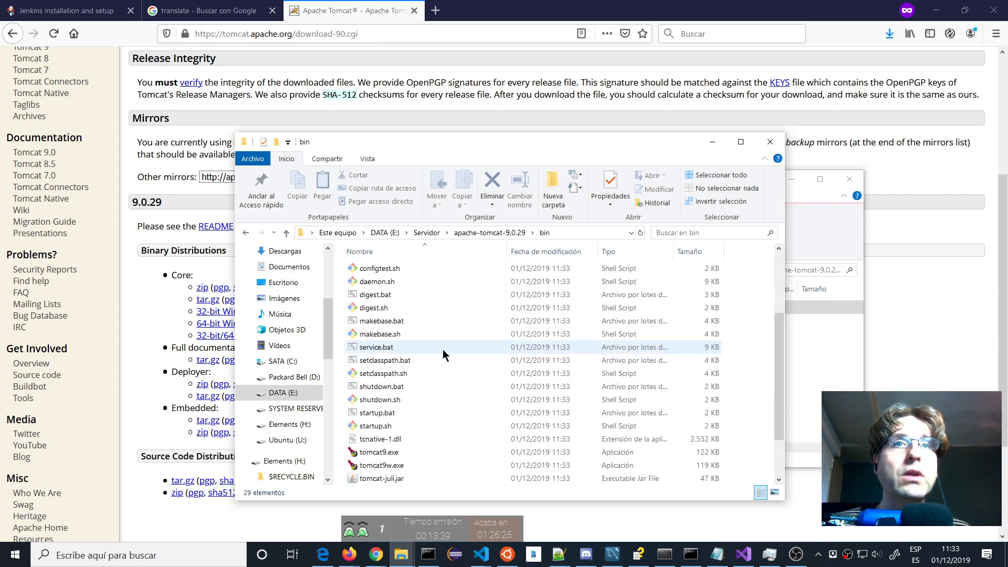
pyautogui.rightClick(370, 349)
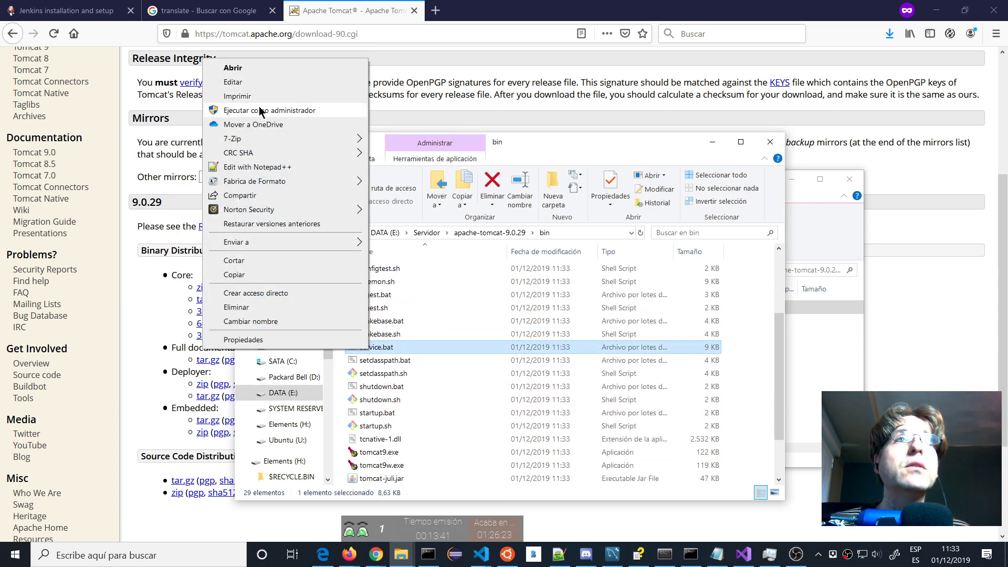
# Open service.bat with Notepad++ and scroll through the script.
pyautogui.click(258, 167)
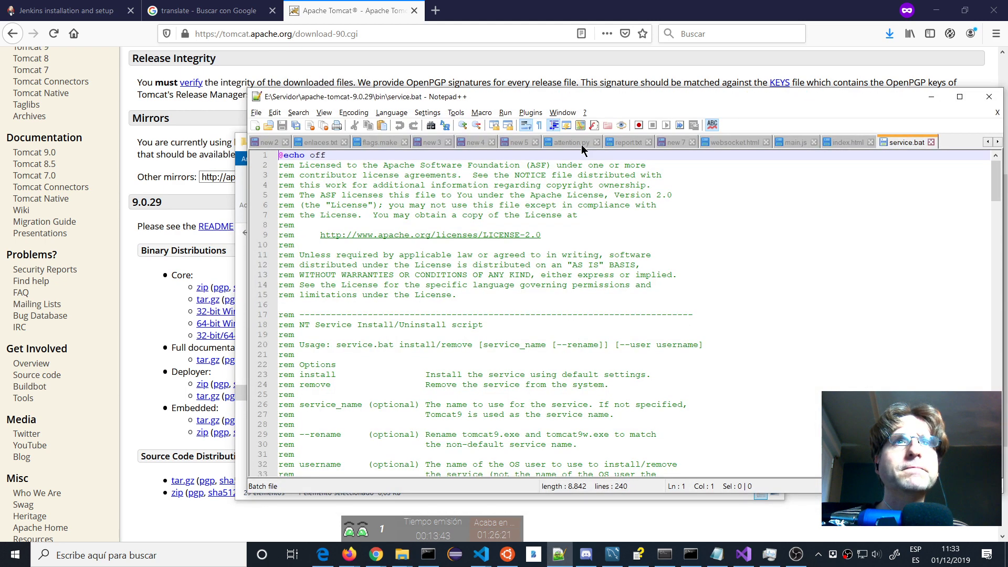
pyautogui.scroll(-4, 404, 195)
pyautogui.scroll(3, 404, 196)
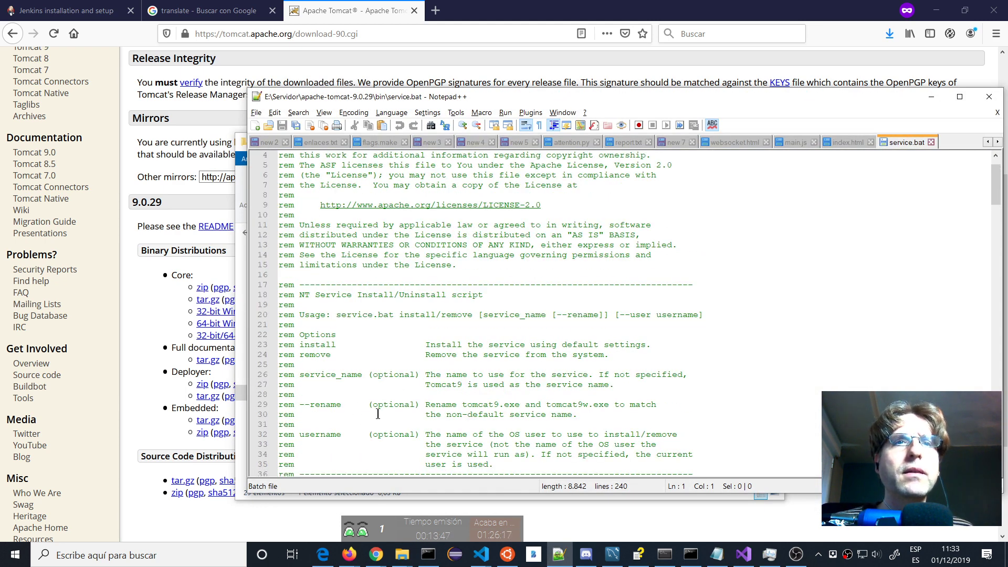
pyautogui.scroll(1, 352, 310)
pyautogui.scroll(-6, 352, 309)
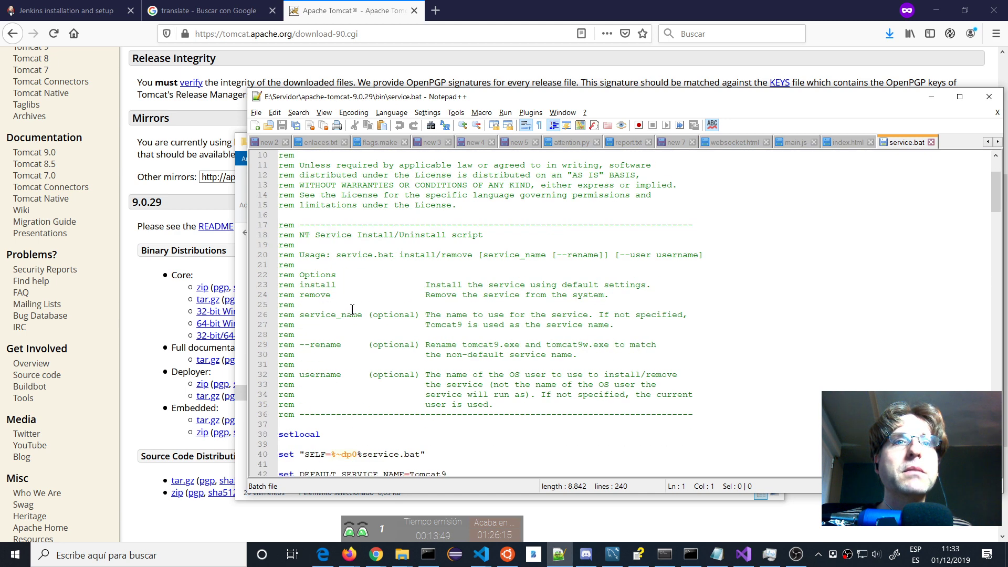
pyautogui.scroll(-2, 352, 310)
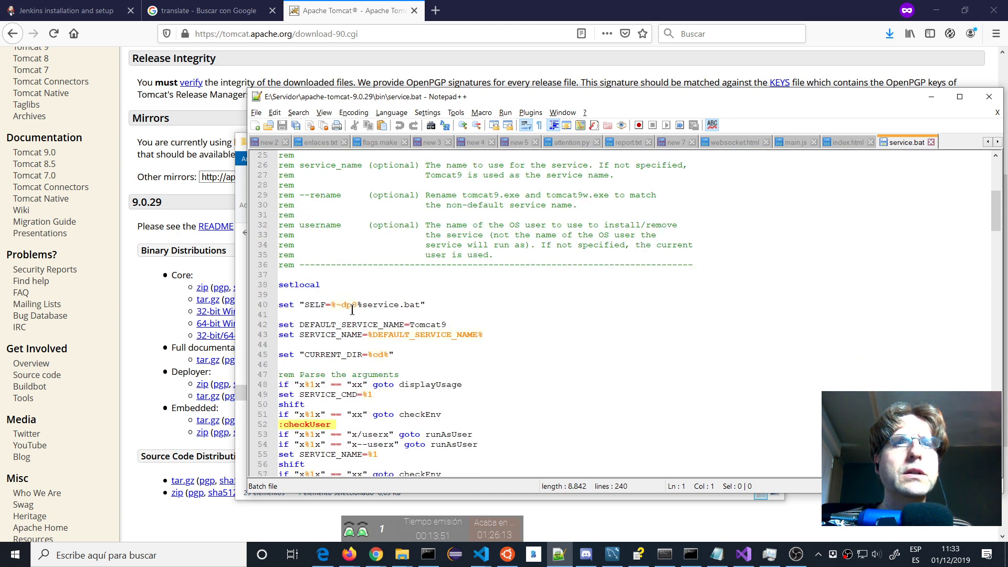
pyautogui.scroll(-6, 352, 310)
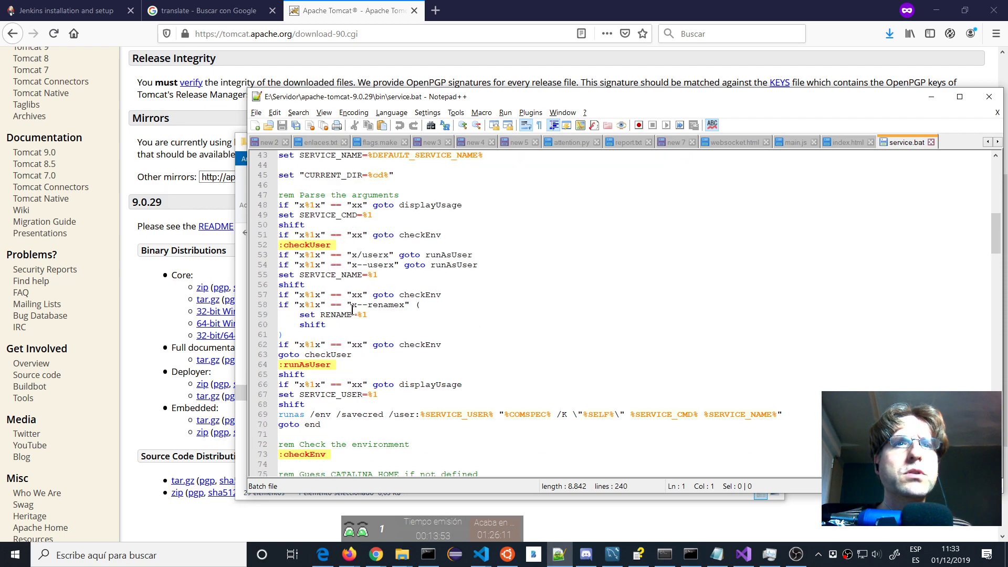
pyautogui.scroll(-7, 352, 310)
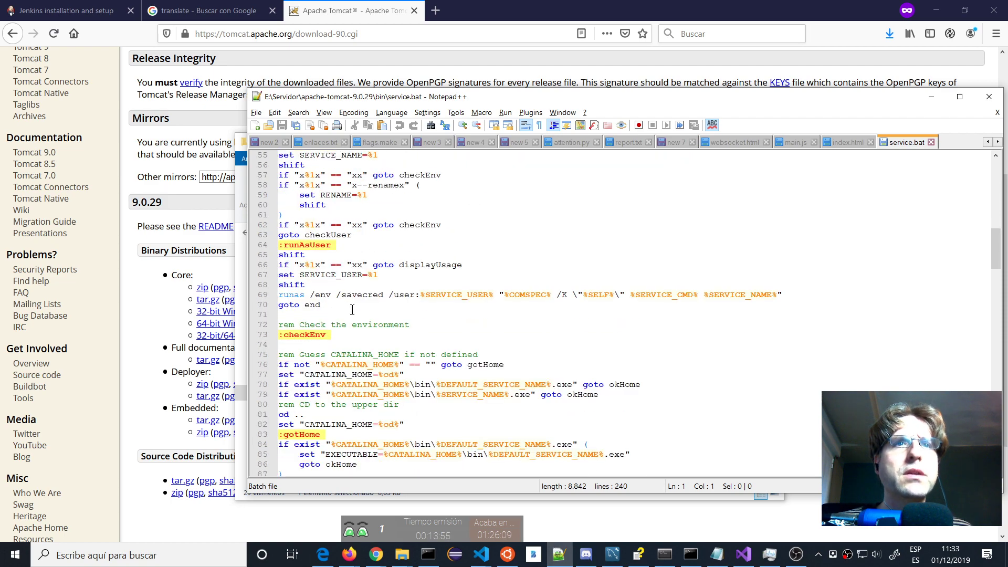
pyautogui.scroll(-11, 352, 310)
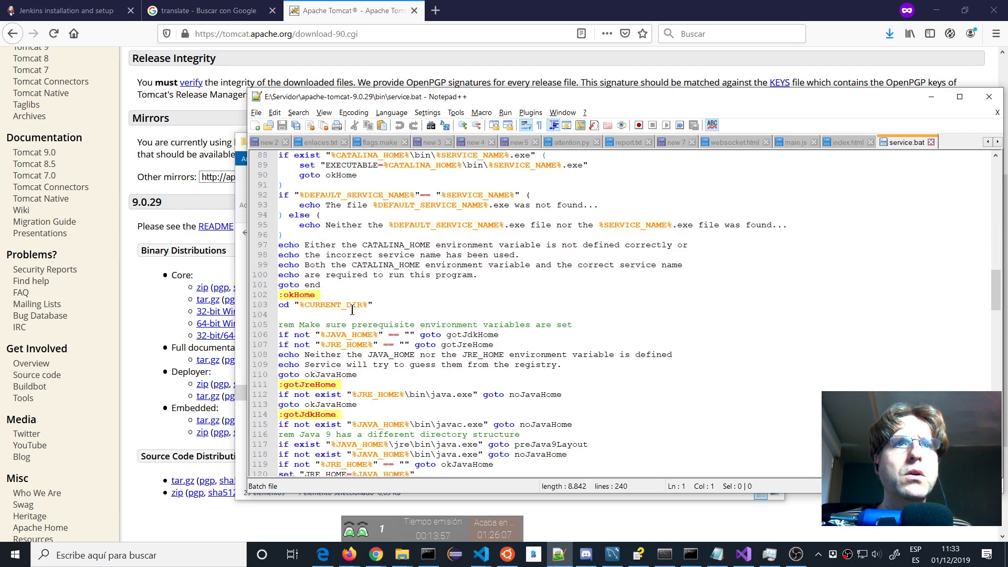
pyautogui.scroll(-10, 352, 309)
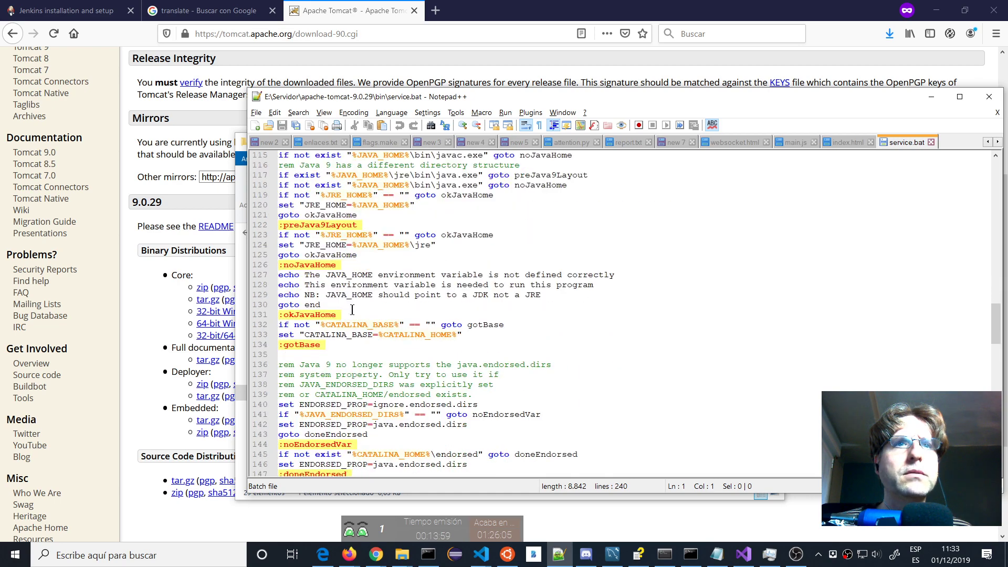
pyautogui.scroll(20, 351, 310)
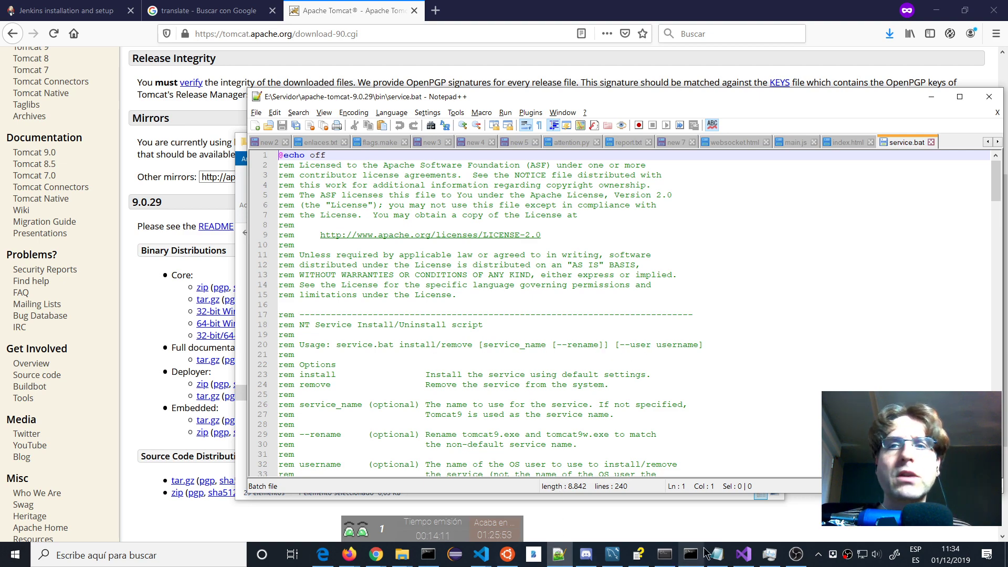
# Switch to the console window, minimize it, and bring up its taskbar launch options.
pyautogui.click(691, 561)
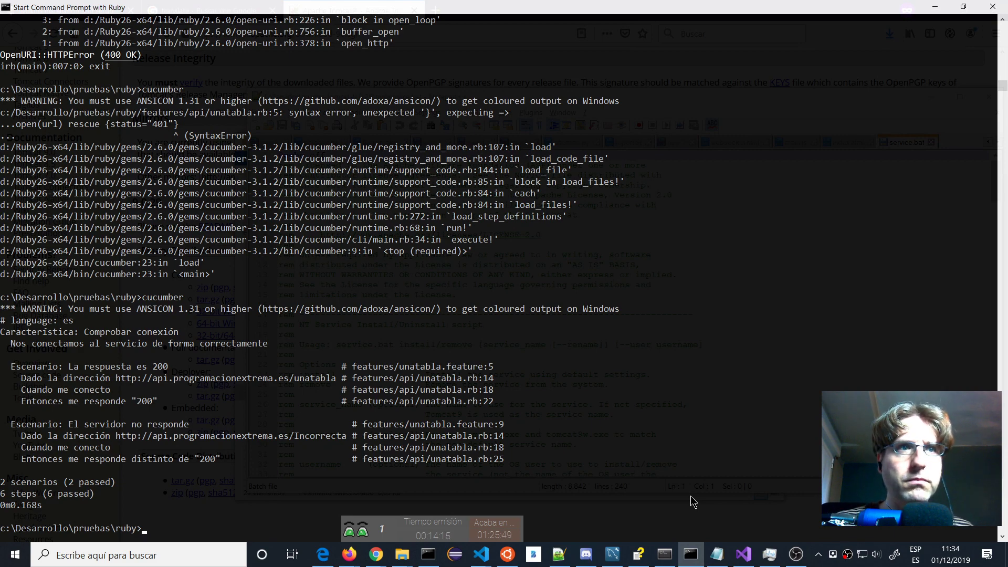
pyautogui.click(691, 555)
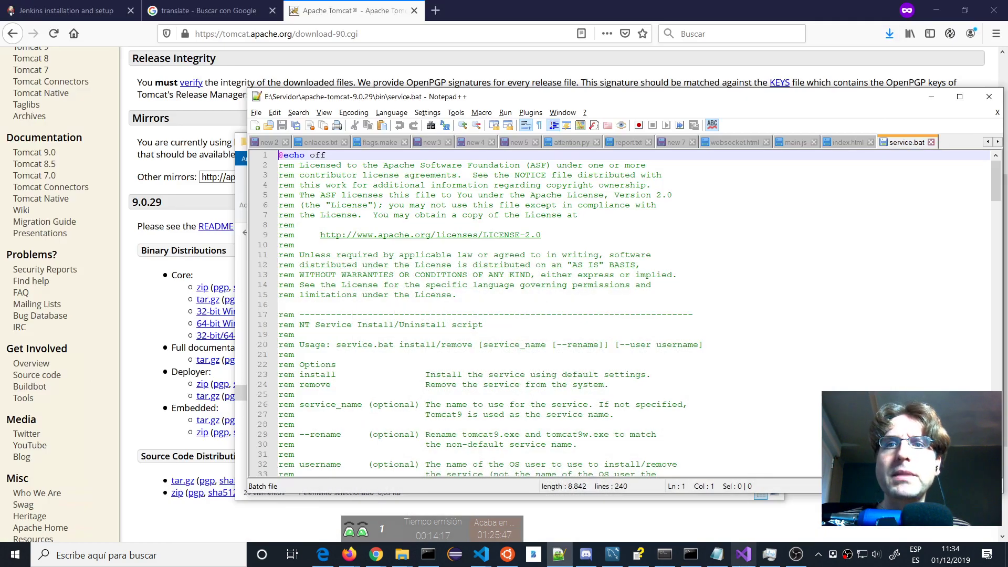
pyautogui.rightClick(691, 555)
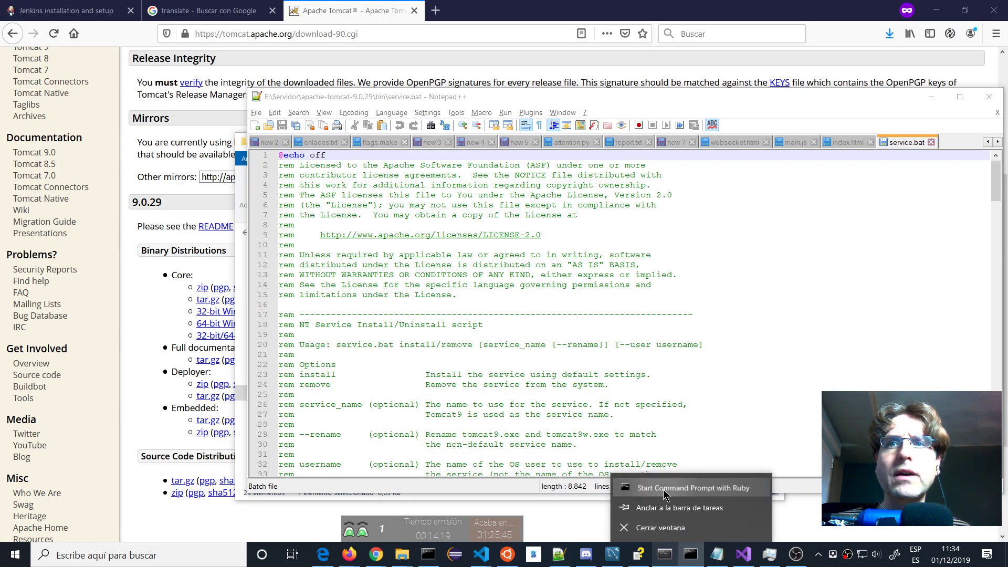
# Start a new Ruby command prompt and change to the e:\Servidor folder.
pyautogui.click(662, 488)
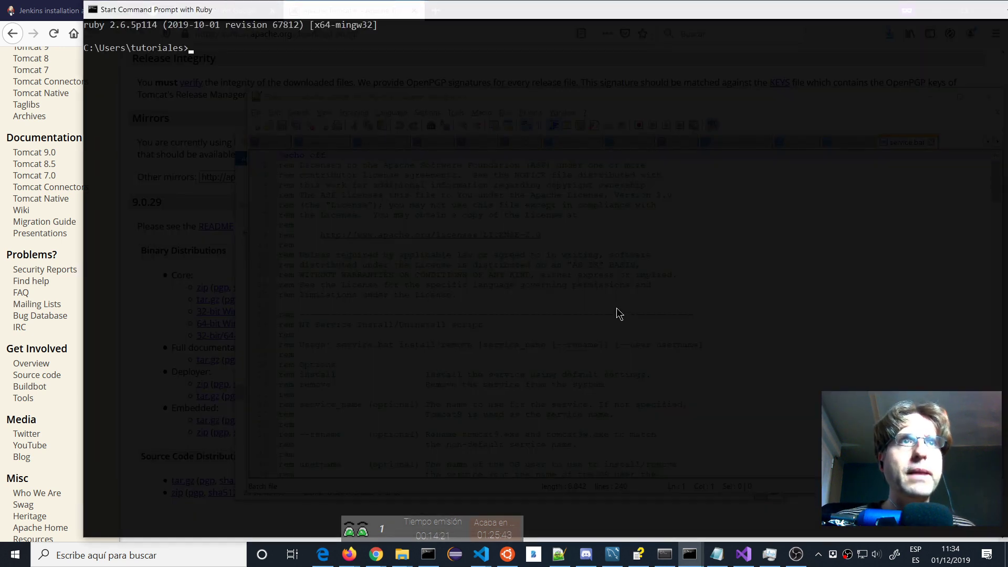
pyautogui.write('e:')
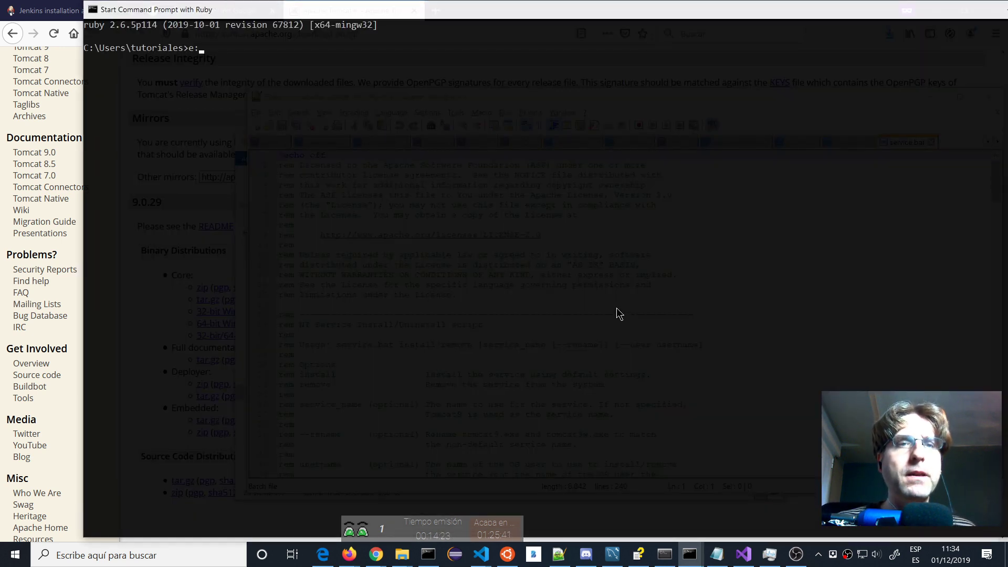
pyautogui.write('\\')
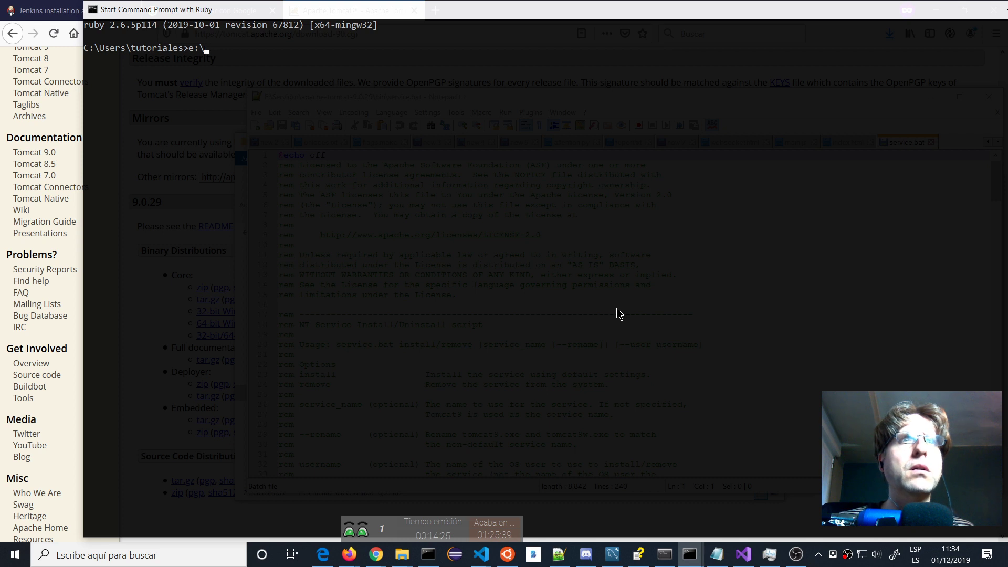
pyautogui.write('0ser')
pyautogui.press('Tab')
pyautogui.press('Return')
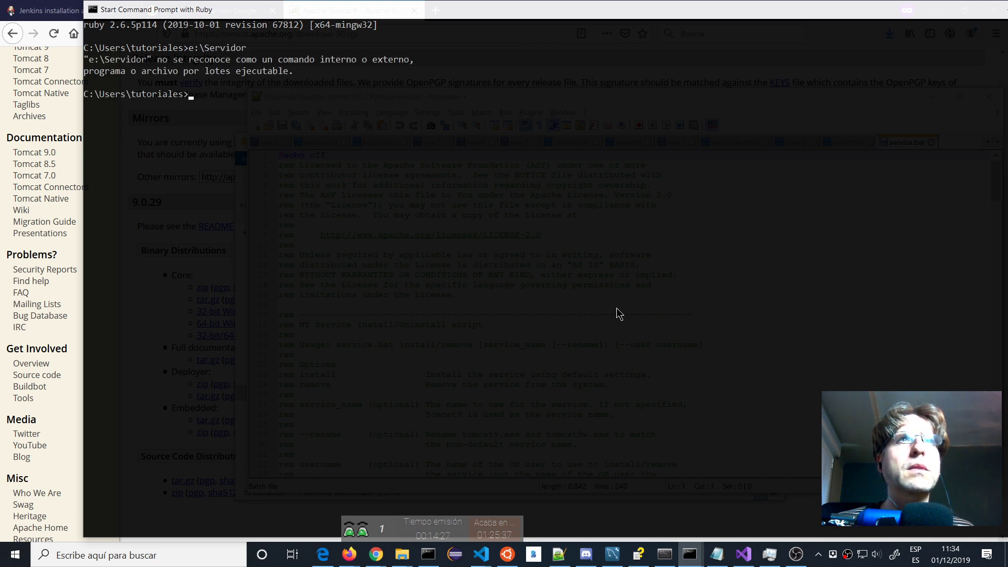
pyautogui.write('cd ')
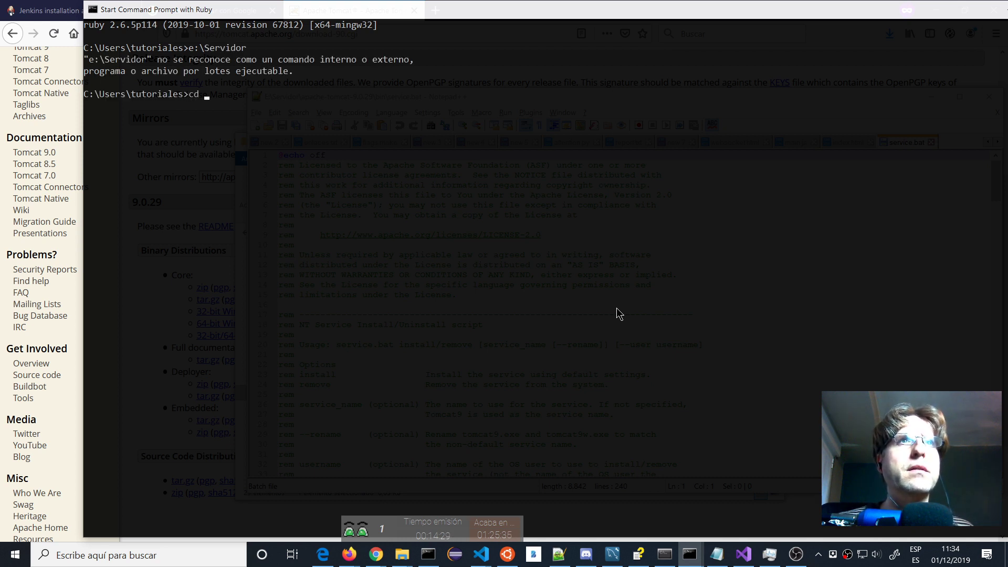
pyautogui.write('e:\\s')
pyautogui.press('Tab')
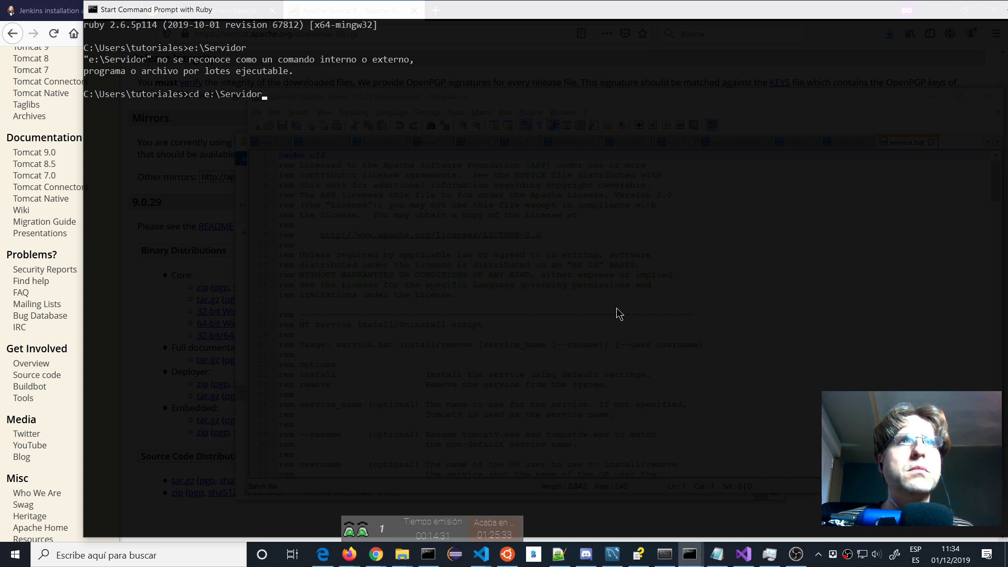
pyautogui.press('Return')
# Go to E:\apache-tomcat-9.0.29\bin and run service.bat install tomcat9.
pyautogui.write('e:')
pyautogui.press('Return')
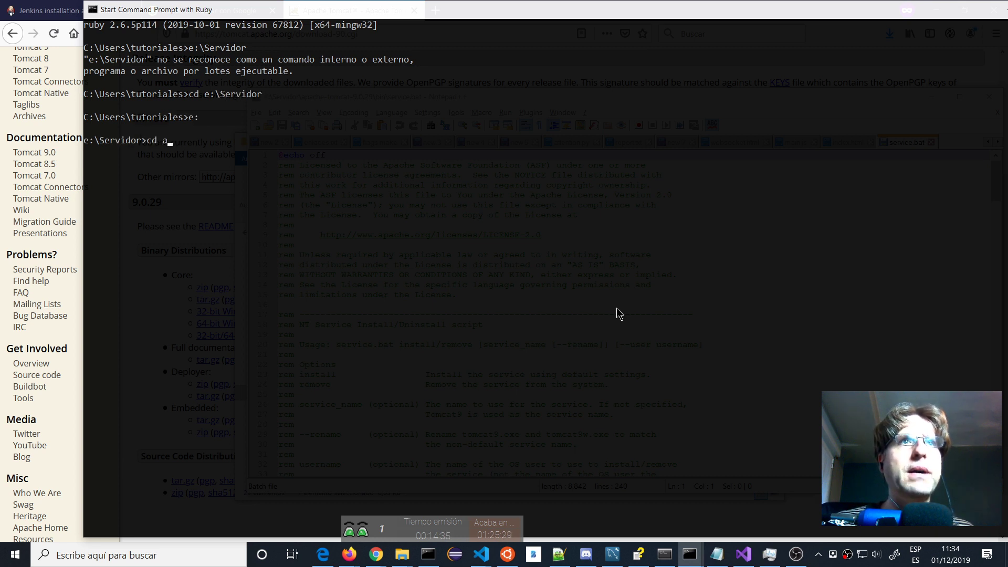
pyautogui.write('cd a')
pyautogui.press('Tab')
pyautogui.press('Return')
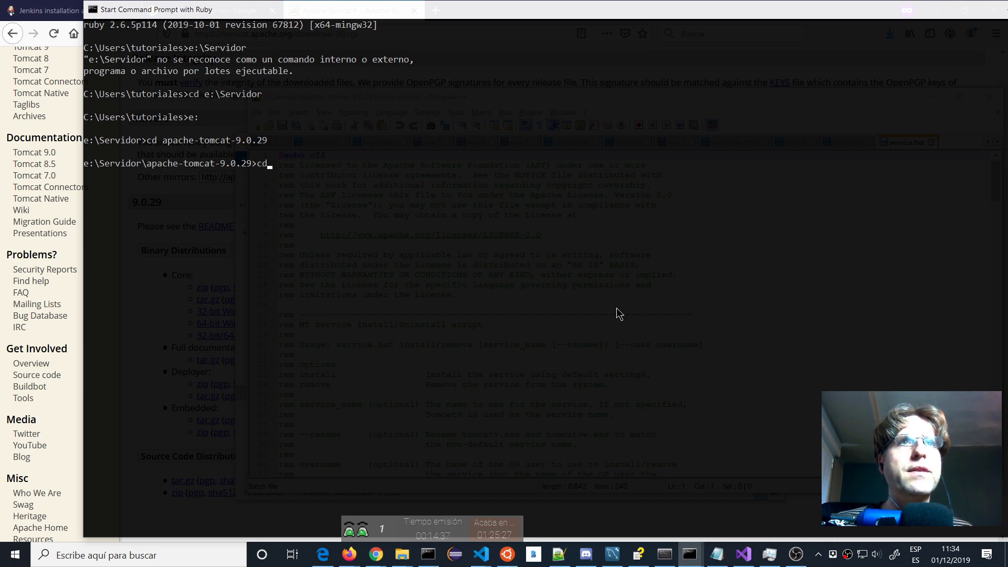
pyautogui.write('cd bin')
pyautogui.press('Return')
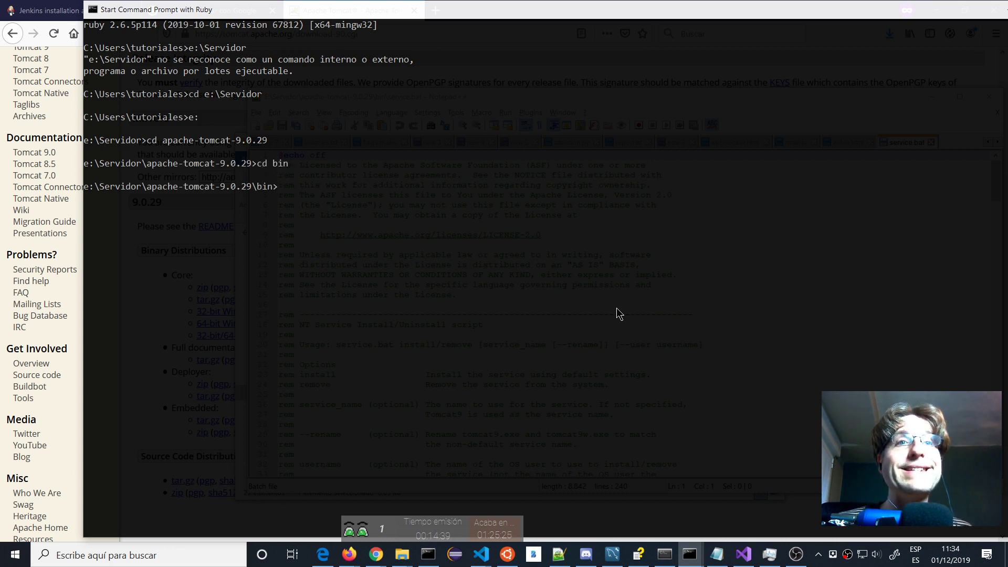
pyautogui.write('service.bat install tomcat9')
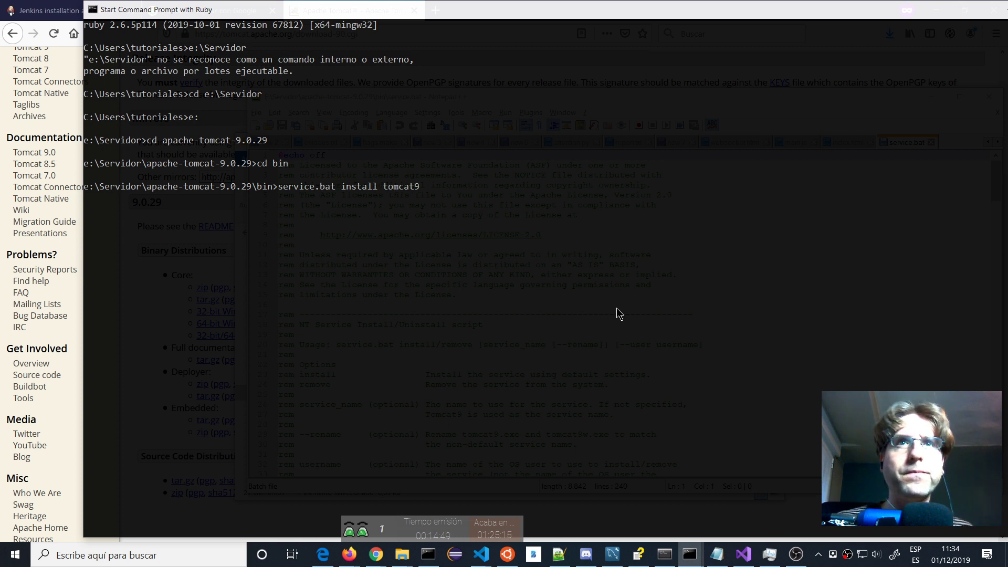
pyautogui.press('Return')
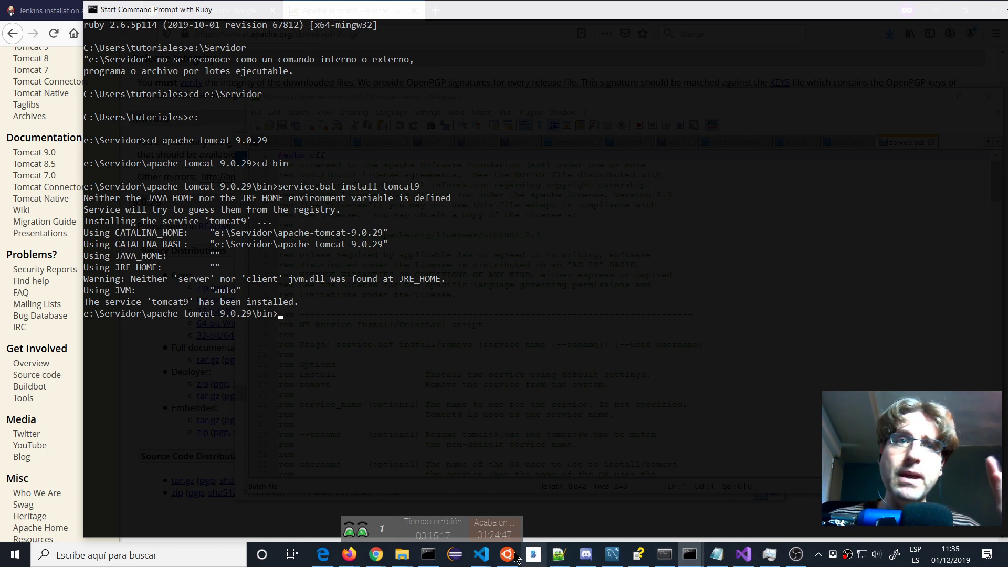
# Close the extracted Tomcat zip Explorer window.
pyautogui.moveTo(397, 554)
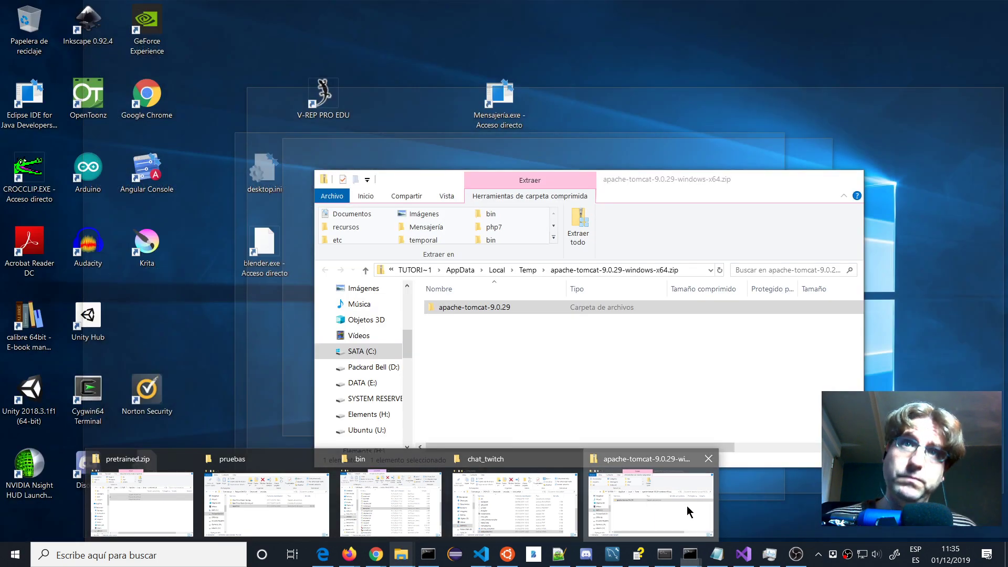
pyautogui.click(683, 508)
pyautogui.click(850, 179)
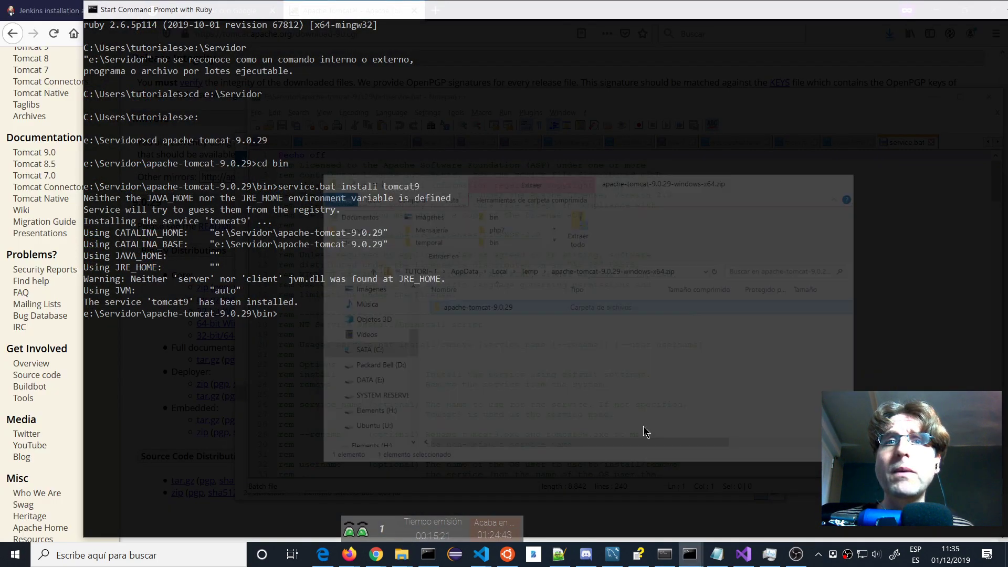
# From the bin window, go to apache-tomcat-9.0.29\conf and bring up server.xml's context menu.
pyautogui.moveTo(399, 555)
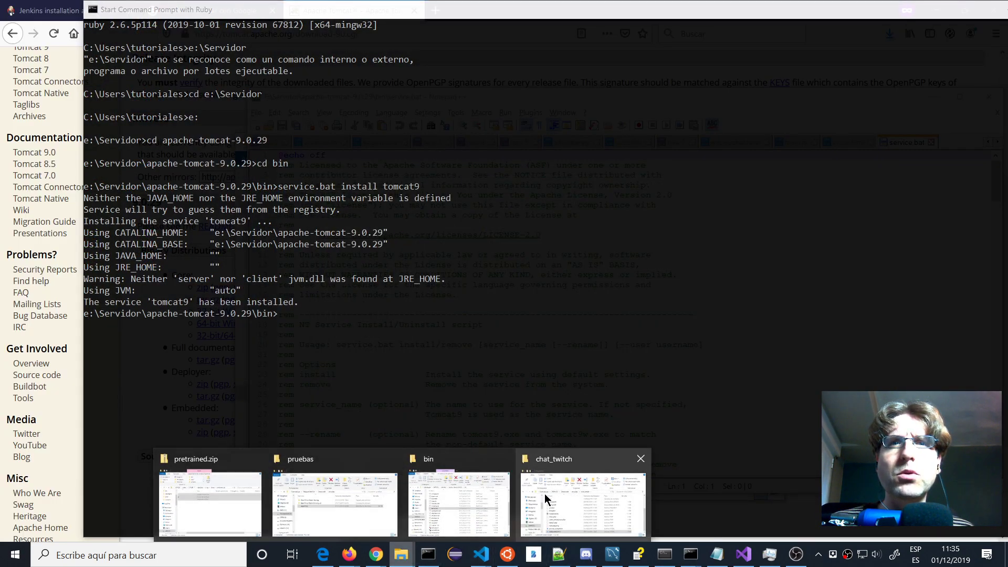
pyautogui.click(455, 499)
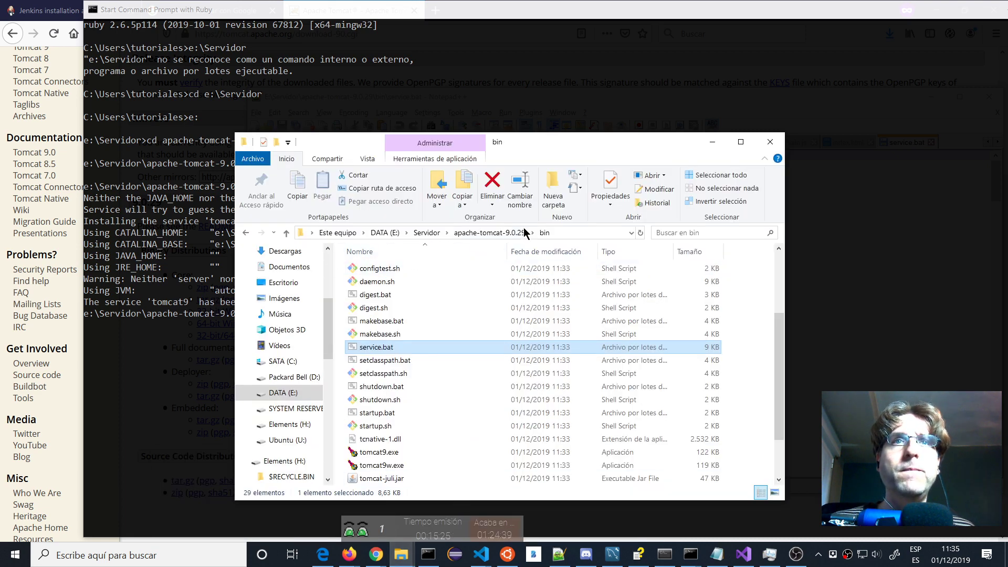
pyautogui.click(512, 232)
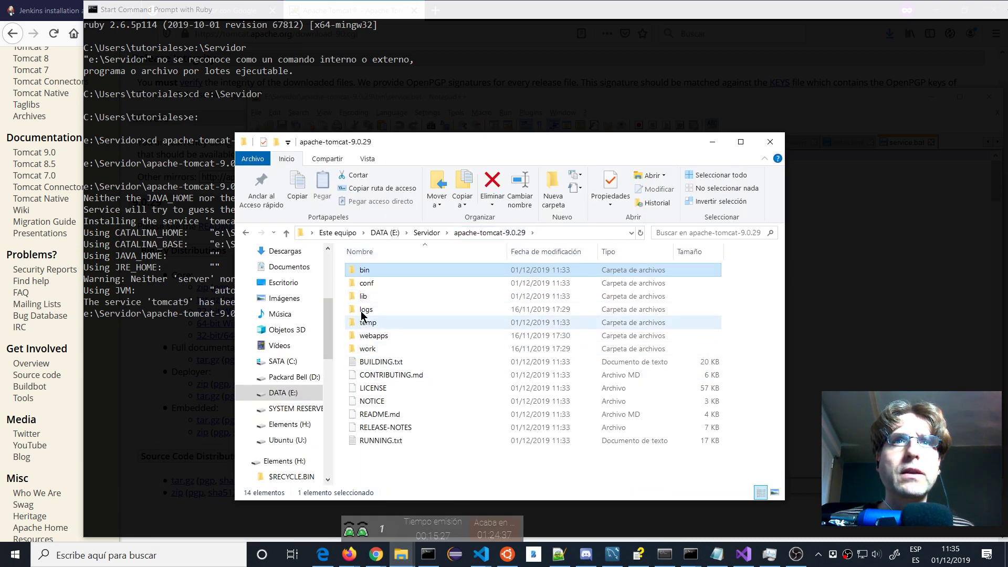
pyautogui.doubleClick(367, 283)
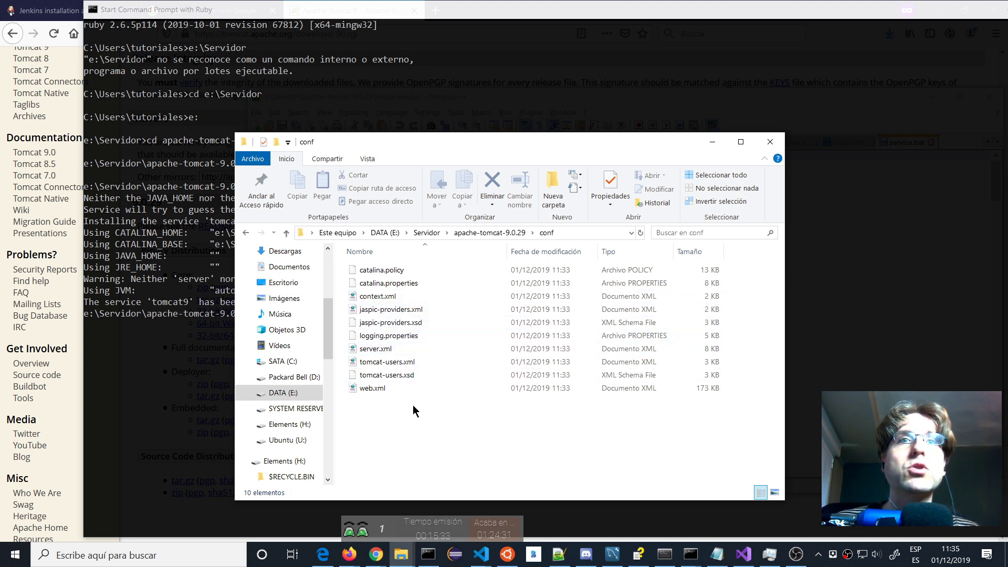
pyautogui.rightClick(381, 352)
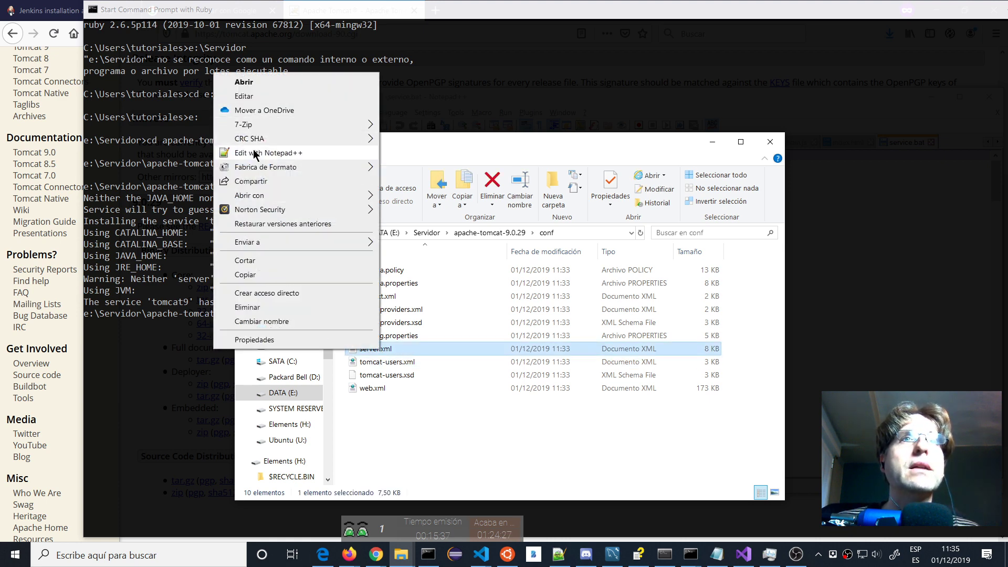
# Open server.xml in Notepad++ and scroll down to the Connector on port 8080.
pyautogui.click(268, 153)
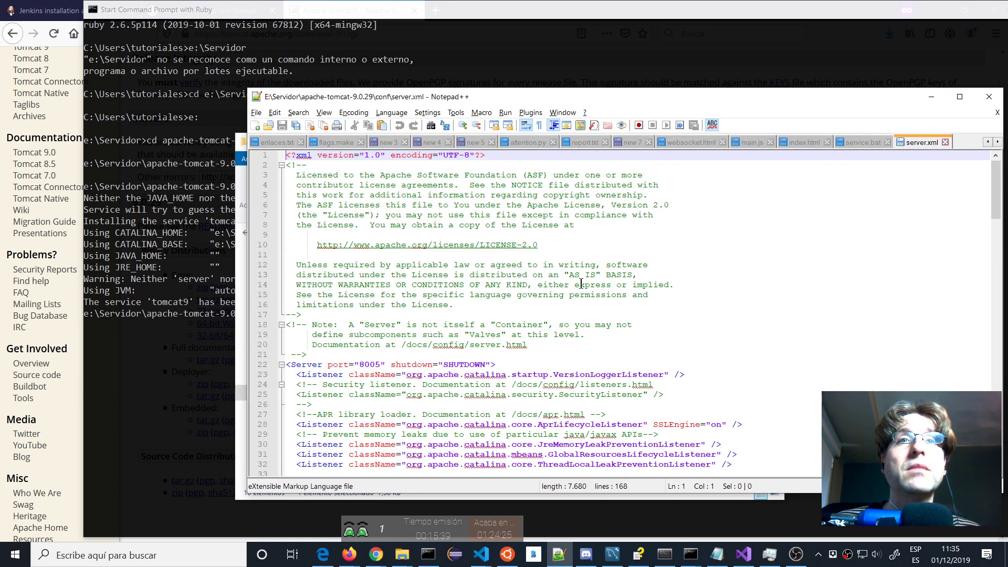
pyautogui.scroll(-1, 366, 355)
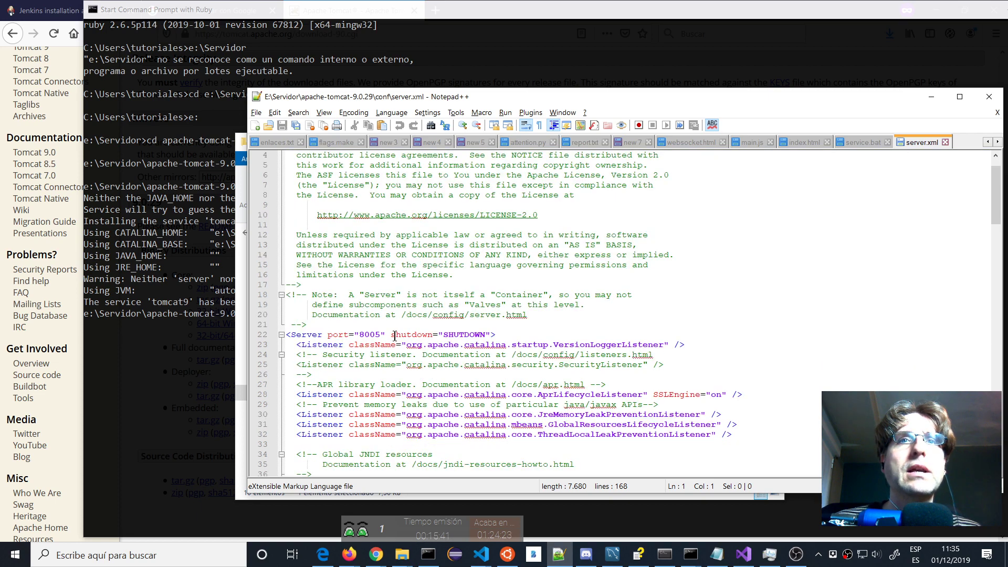
pyautogui.scroll(-10, 395, 336)
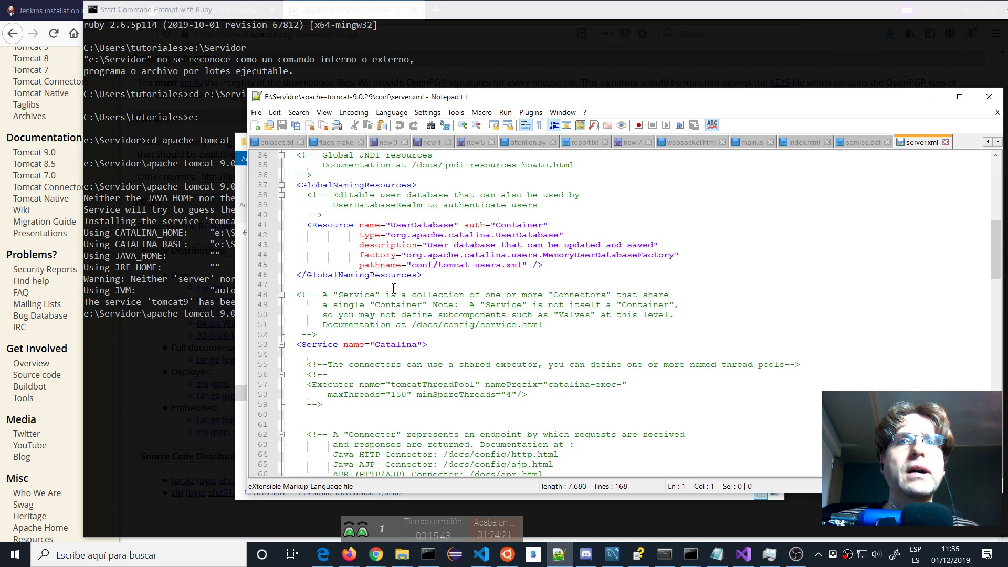
pyautogui.scroll(-5, 394, 288)
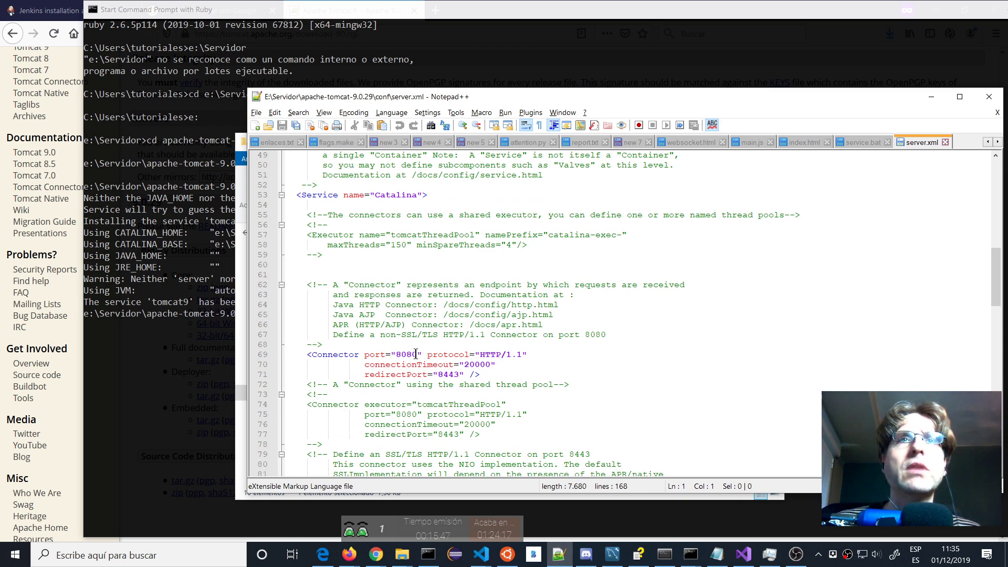
pyautogui.scroll(-5, 416, 354)
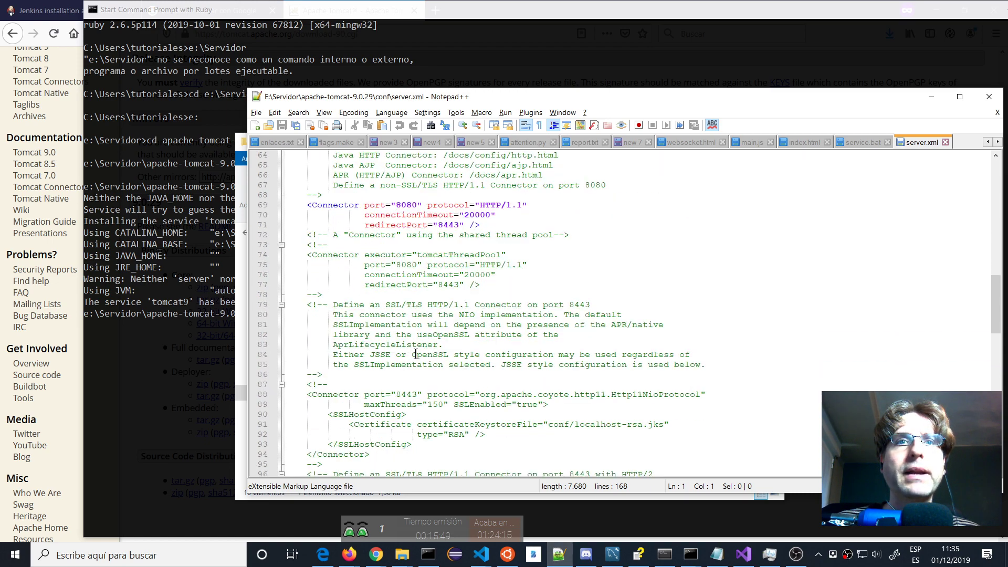
pyautogui.scroll(-3, 416, 354)
pyautogui.scroll(10, 472, 367)
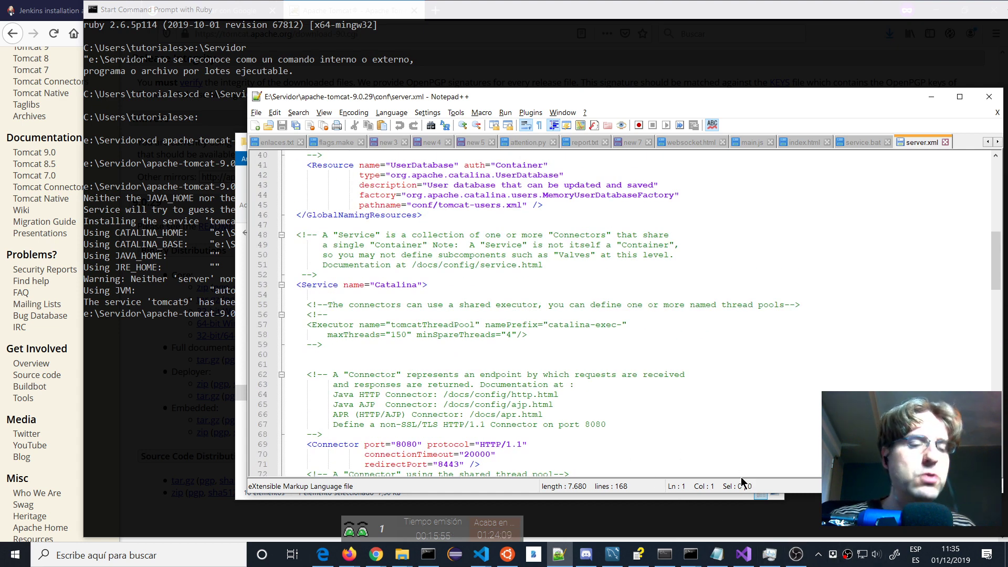
pyautogui.hotkey('ctrl', 'shift', 'Escape')
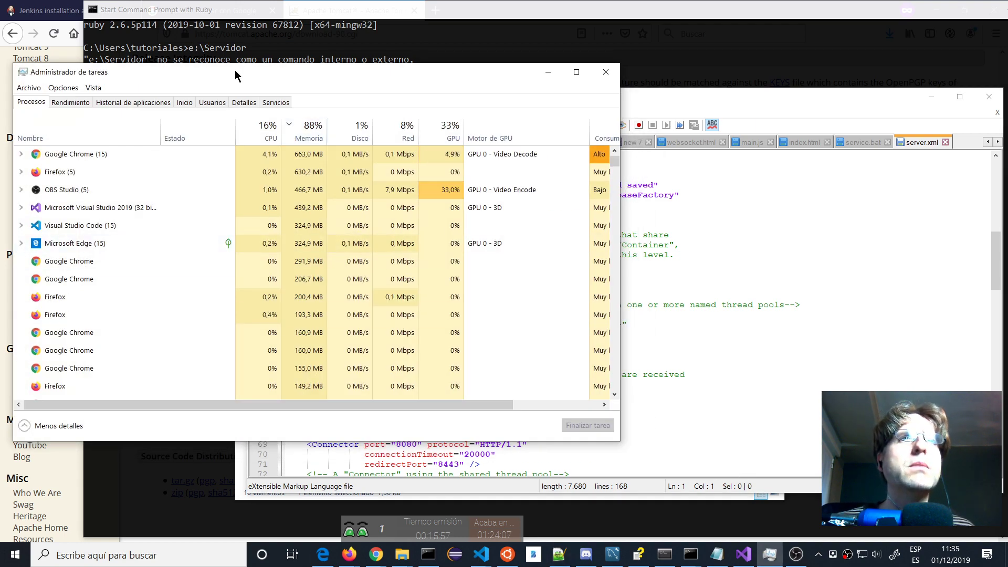
# Start the tomcat9 service from Task Manager's Servicios tab, then minimize Task Manager.
pyautogui.click(276, 103)
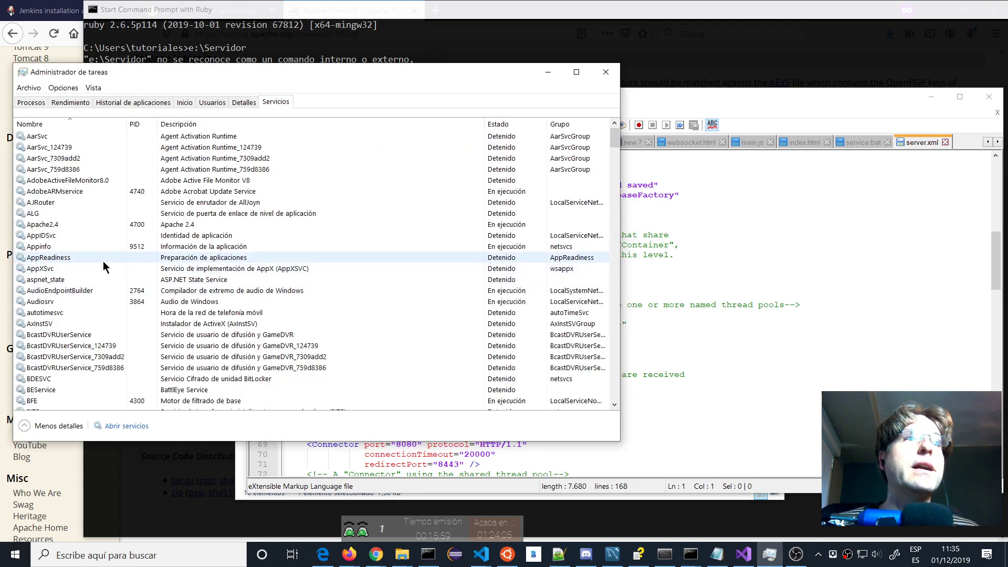
pyautogui.scroll(-13, 103, 265)
pyautogui.scroll(-20, 103, 267)
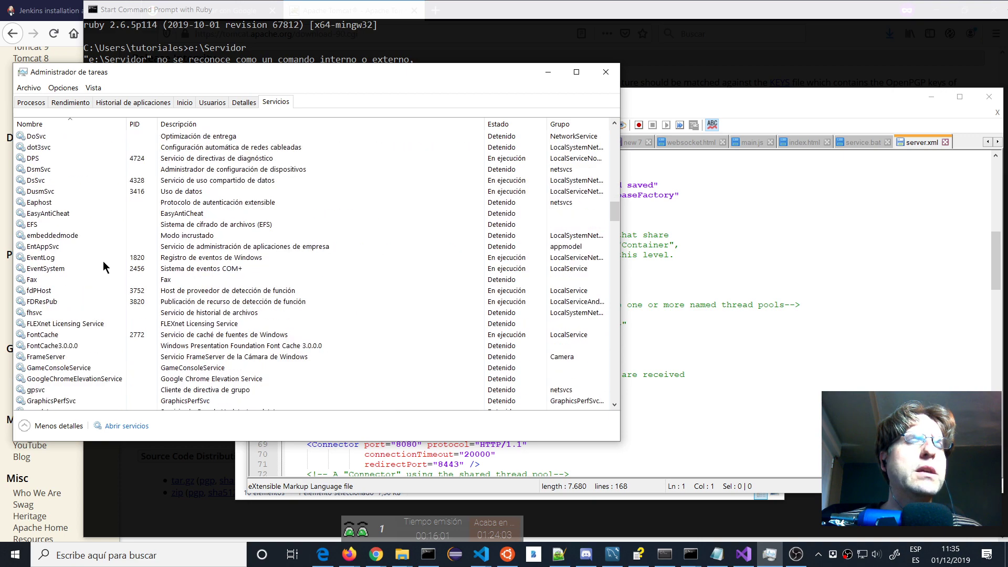
pyautogui.scroll(-20, 103, 267)
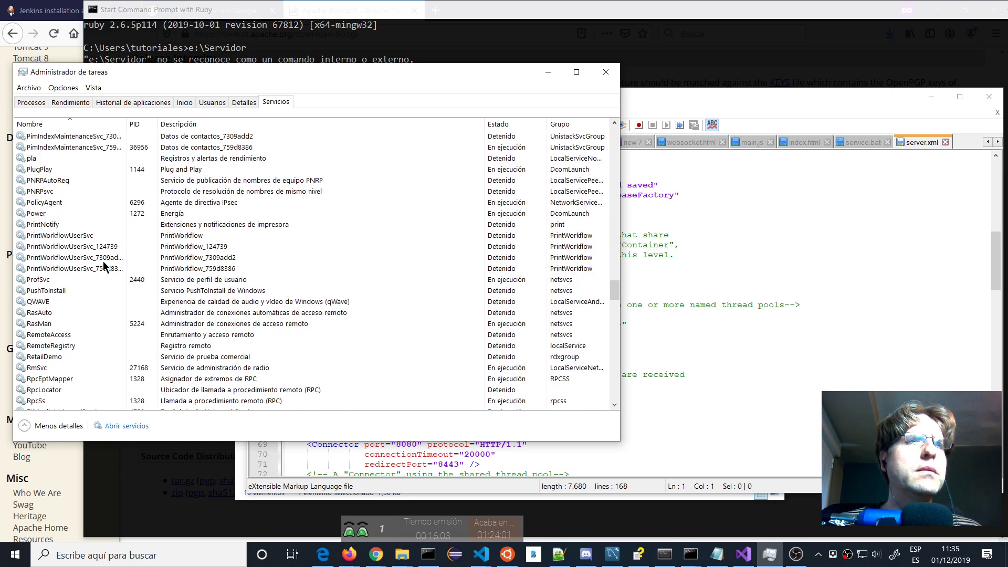
pyautogui.scroll(-9, 88, 312)
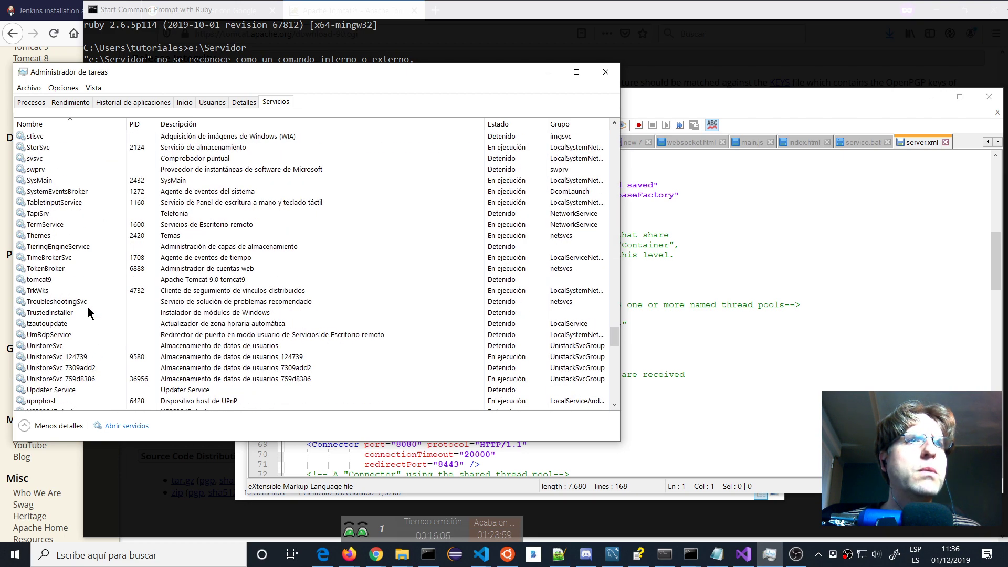
pyautogui.click(44, 283)
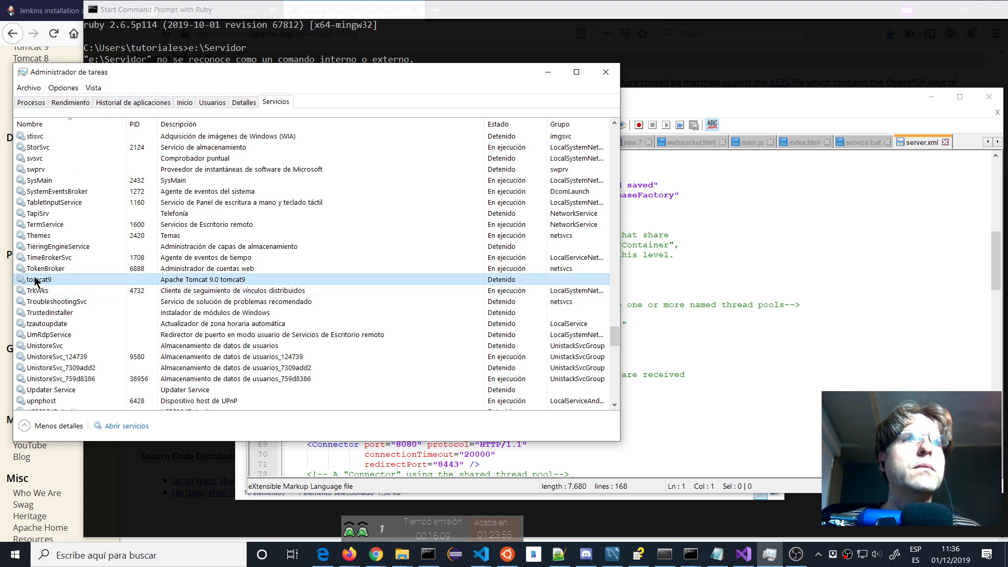
pyautogui.rightClick(35, 280)
pyautogui.click(32, 286)
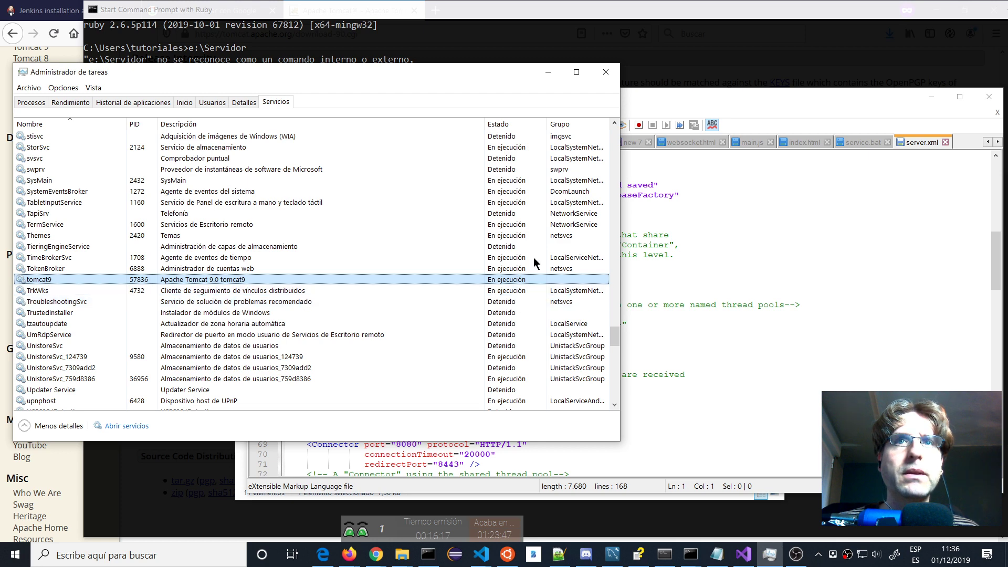
pyautogui.click(548, 72)
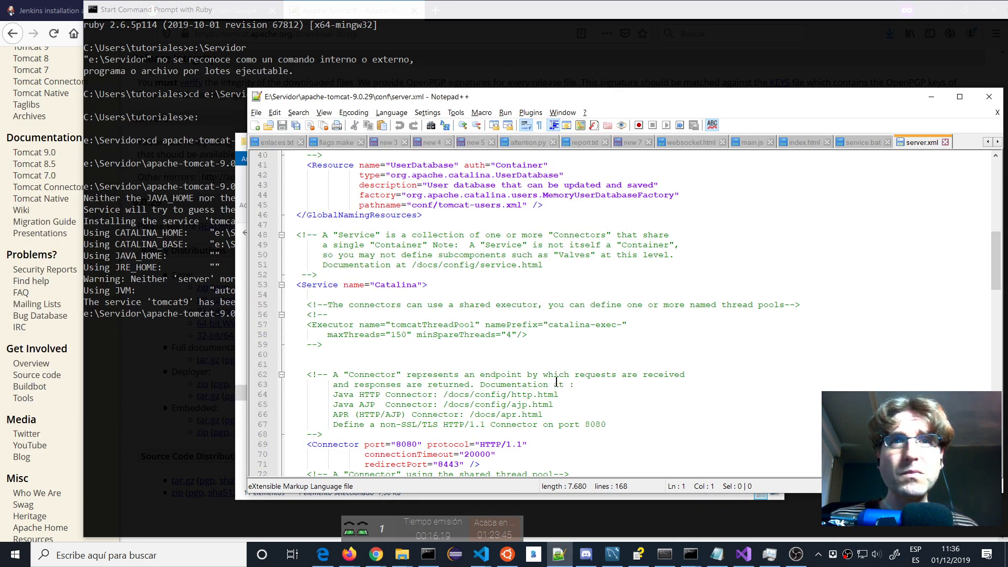
pyautogui.click(32, 6)
# Load localhost:8080 in a new private Firefox tab to show the Tomcat 9.0.29 welcome page.
pyautogui.click(336, 6)
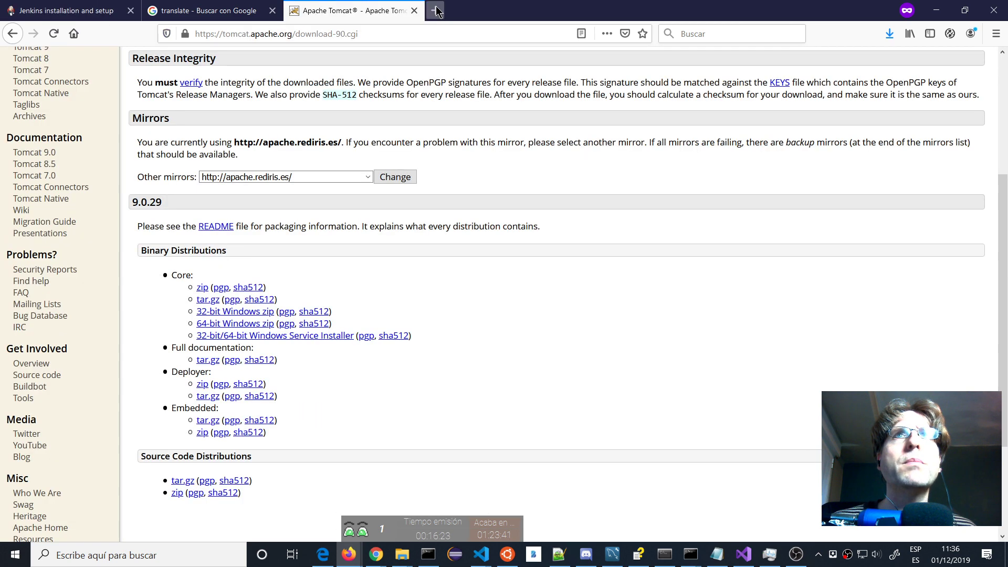
pyautogui.click(435, 10)
pyautogui.write('loca')
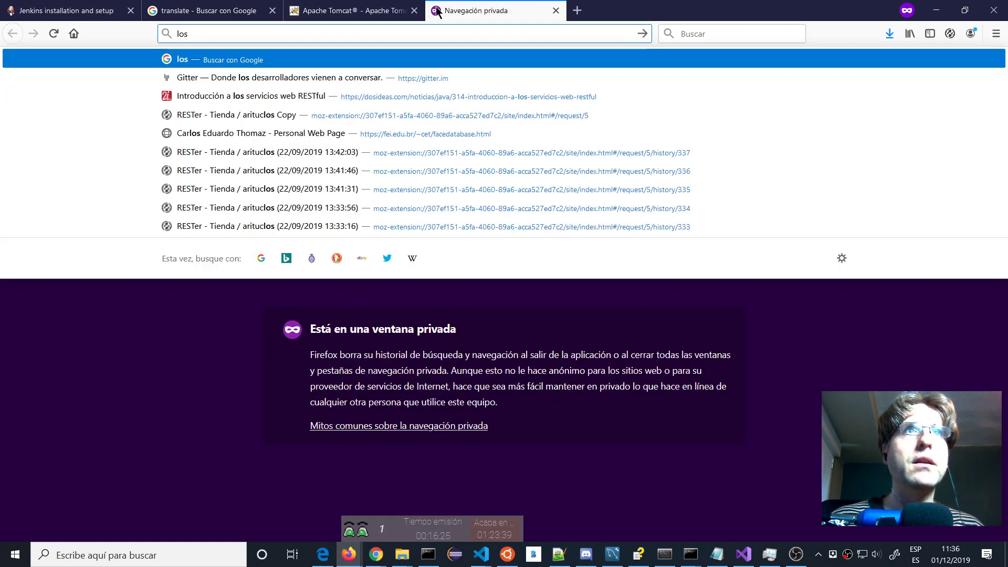
pyautogui.write('lhost')
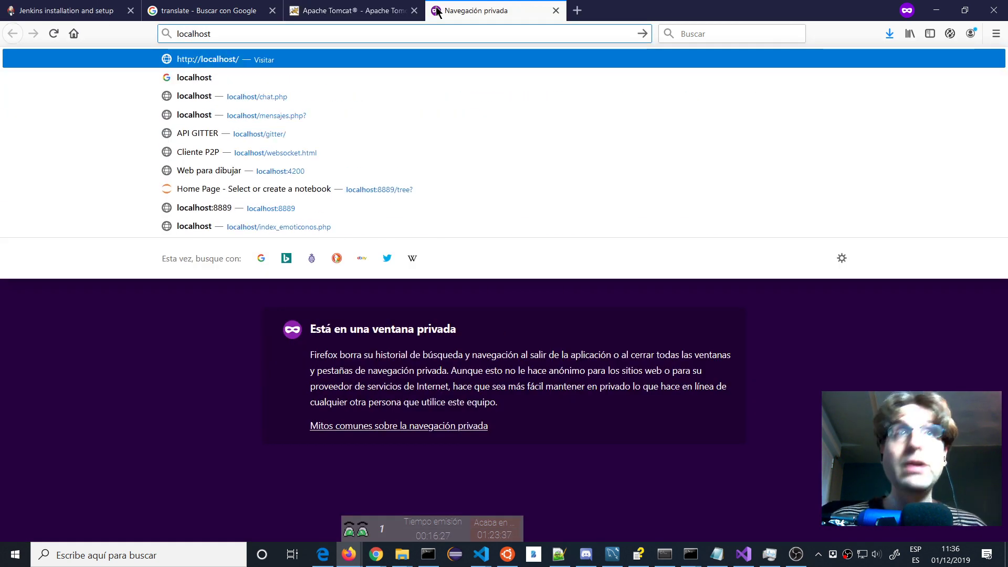
pyautogui.write(':8080')
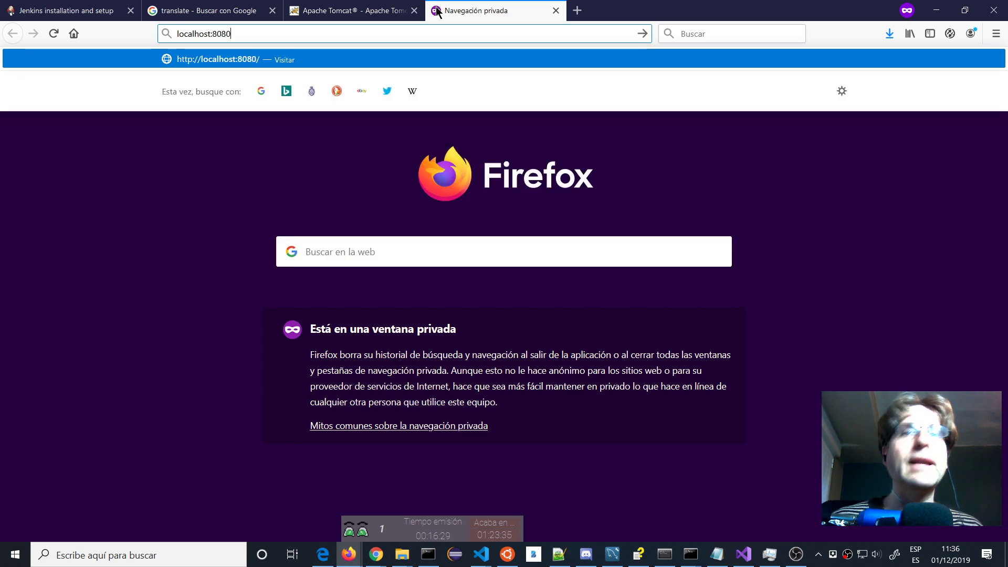
pyautogui.press('Return')
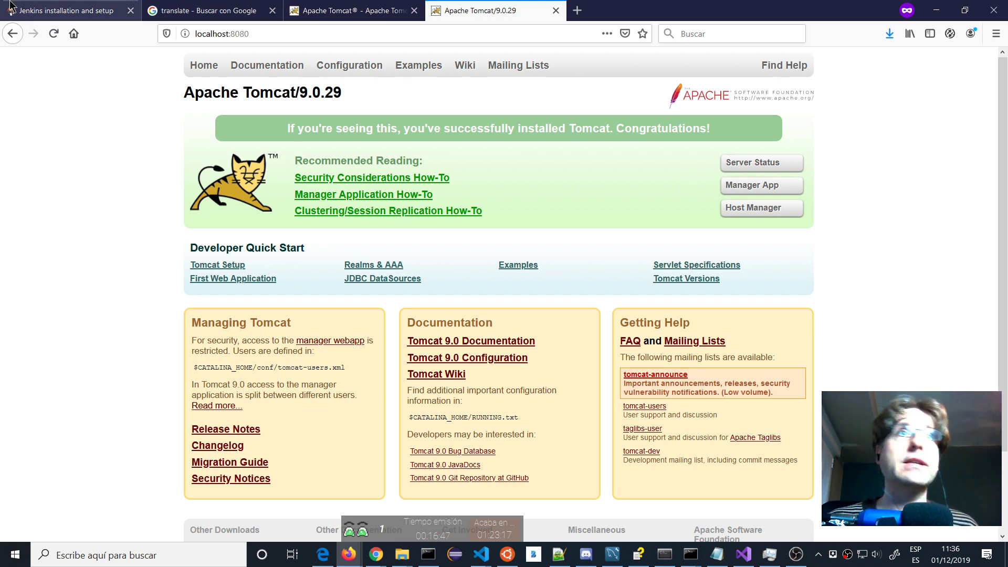
# Save jenkins.war (Generic Java package) from jenkins.io and check its download progress.
pyautogui.click(23, 10)
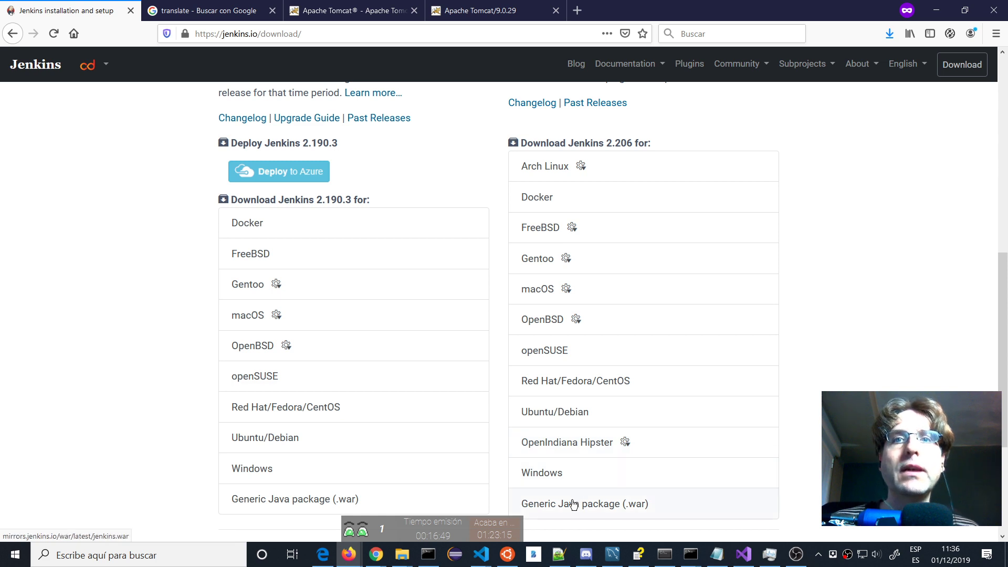
pyautogui.click(666, 505)
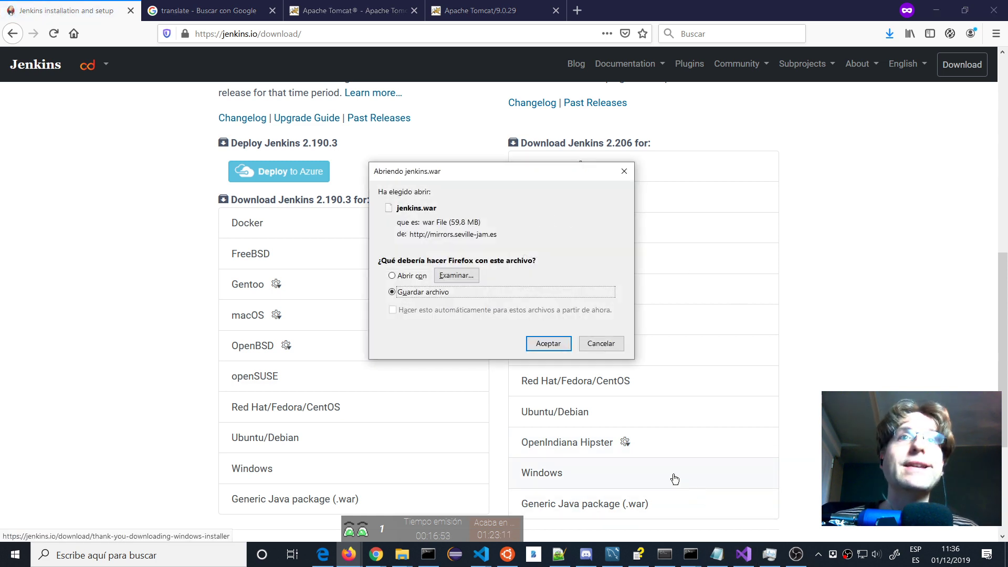
pyautogui.click(548, 344)
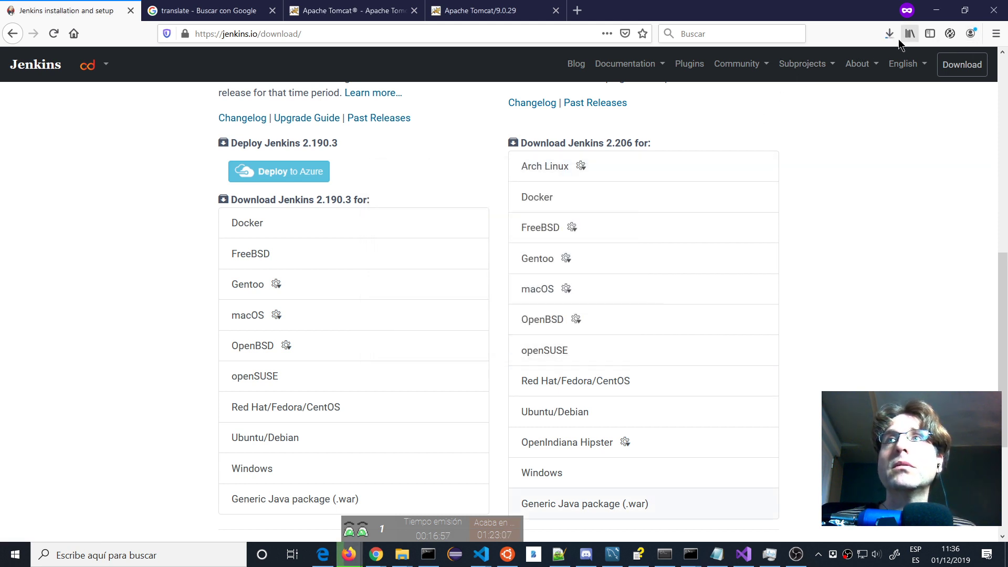
pyautogui.click(888, 34)
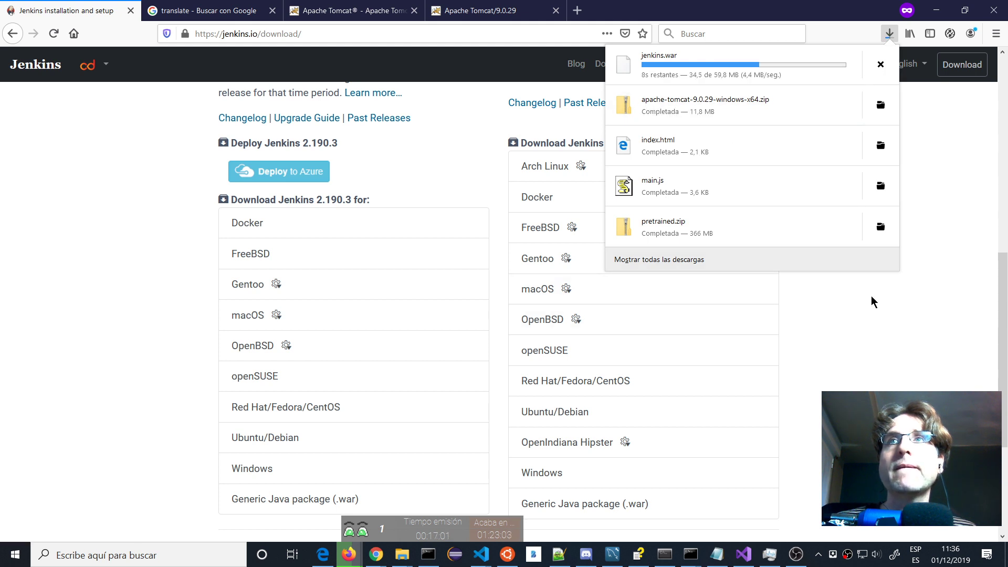
# Open the Descargas folder in File Explorer and move its window to the top-left.
pyautogui.click(402, 555)
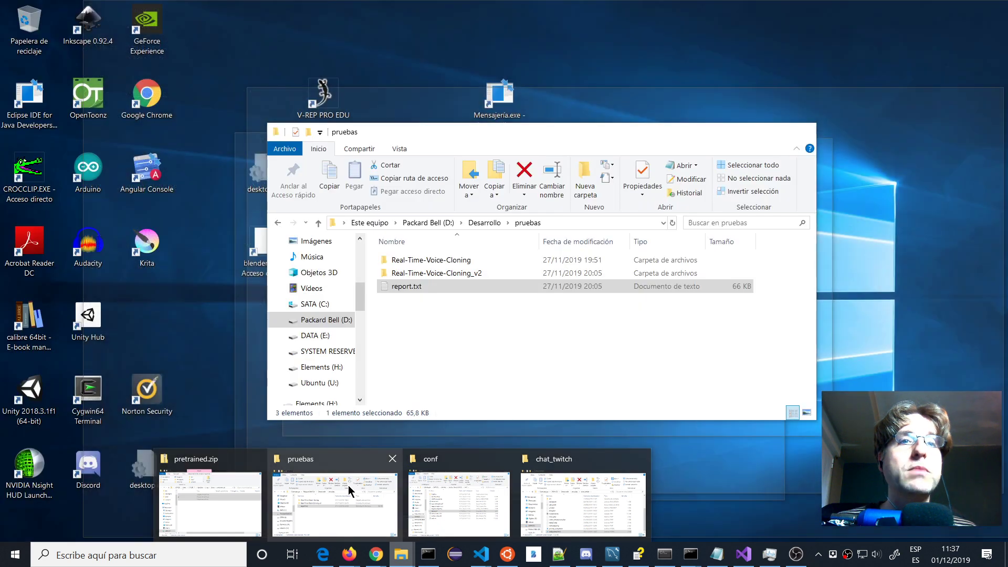
pyautogui.click(348, 485)
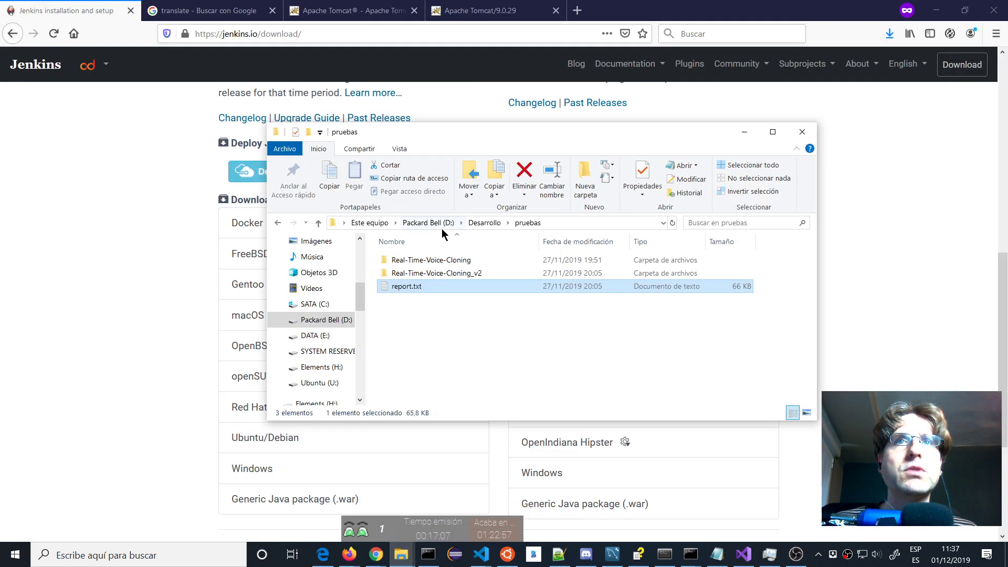
pyautogui.scroll(3, 330, 286)
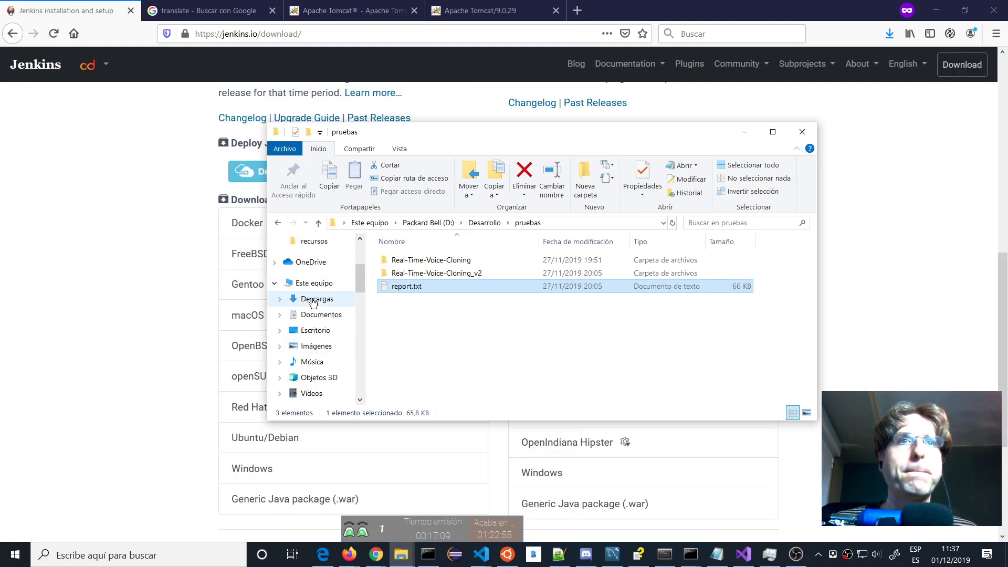
pyautogui.click(313, 299)
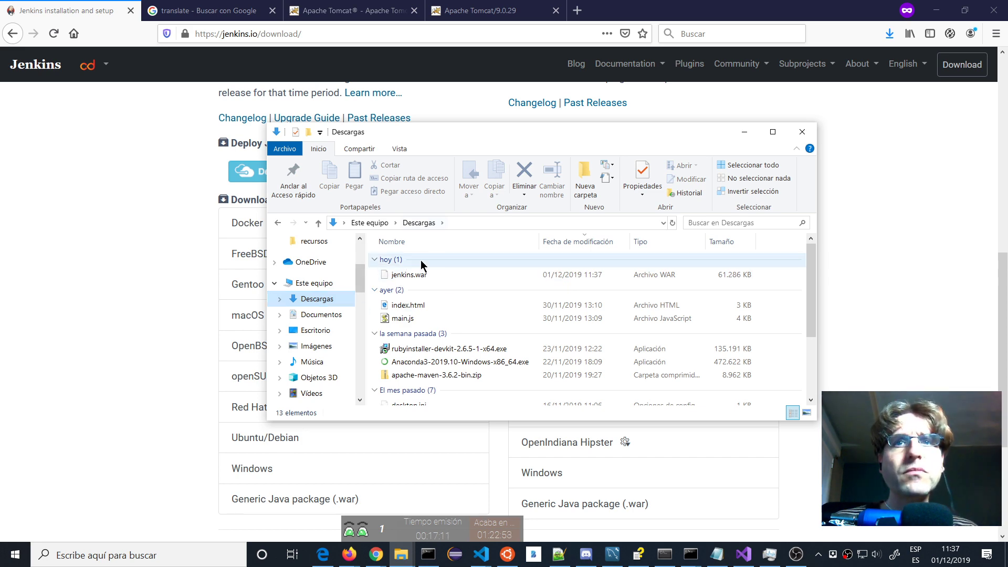
pyautogui.click(935, 10)
pyautogui.moveTo(475, 132); pyautogui.dragTo(254, 20)
# Open jenkins.war as an archive in 7-Zip to view its contents, then close it.
pyautogui.click(184, 163)
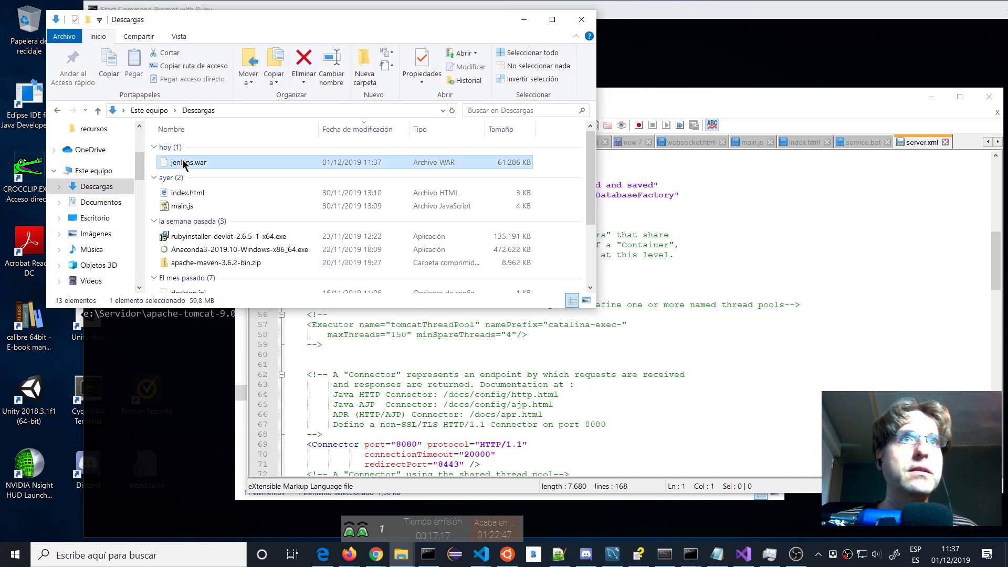
pyautogui.click(183, 162)
pyautogui.press('Escape')
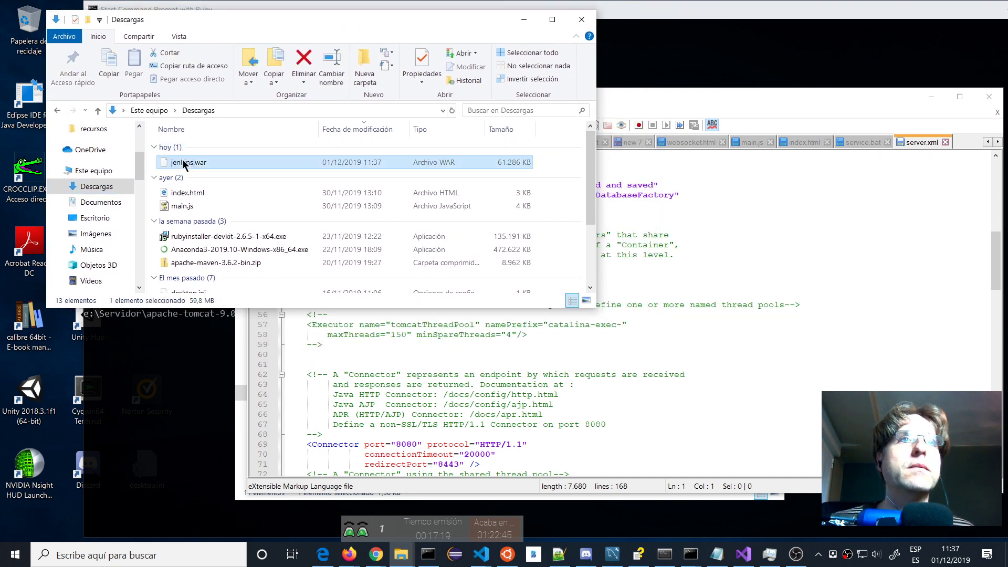
pyautogui.rightClick(184, 164)
pyautogui.moveTo(76, 203)
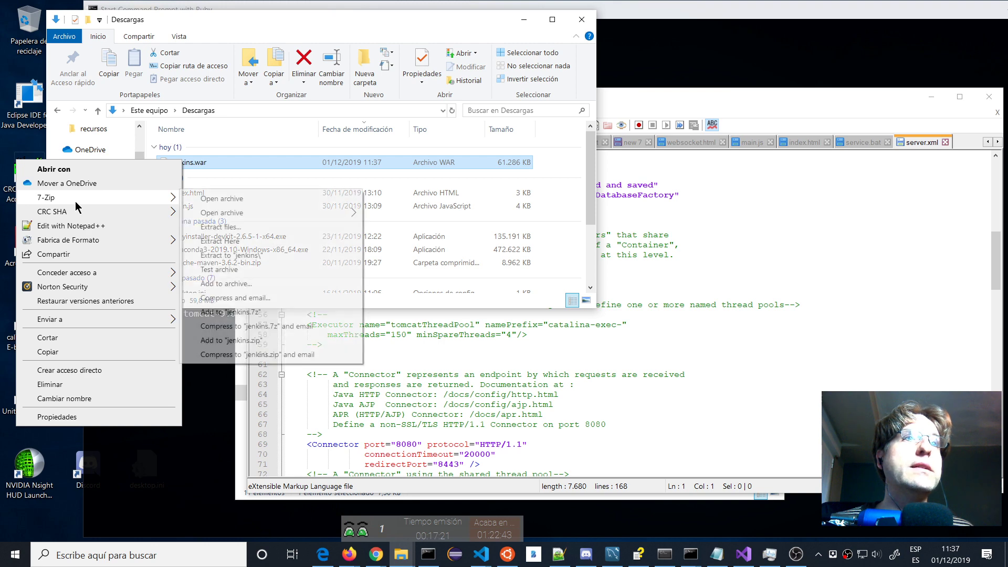
pyautogui.click(242, 201)
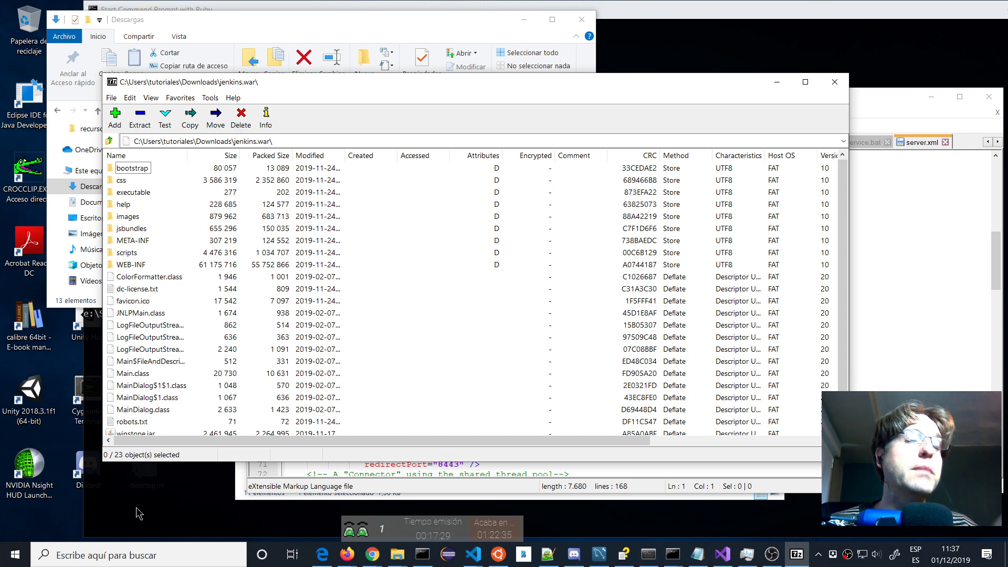
pyautogui.click(834, 81)
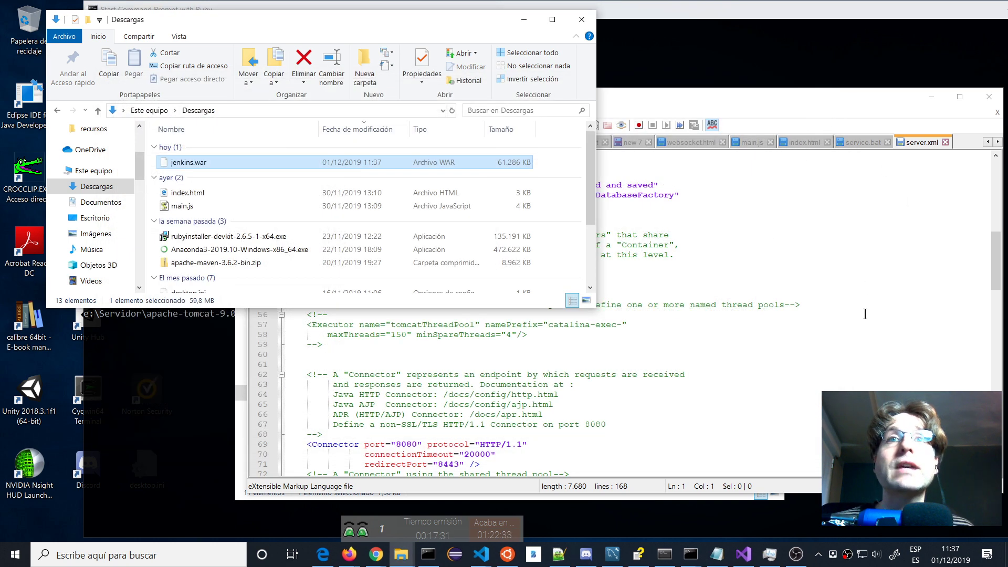
# From the conf window, go to apache-tomcat-9.0.29 and look inside the webapps folder.
pyautogui.moveTo(399, 552)
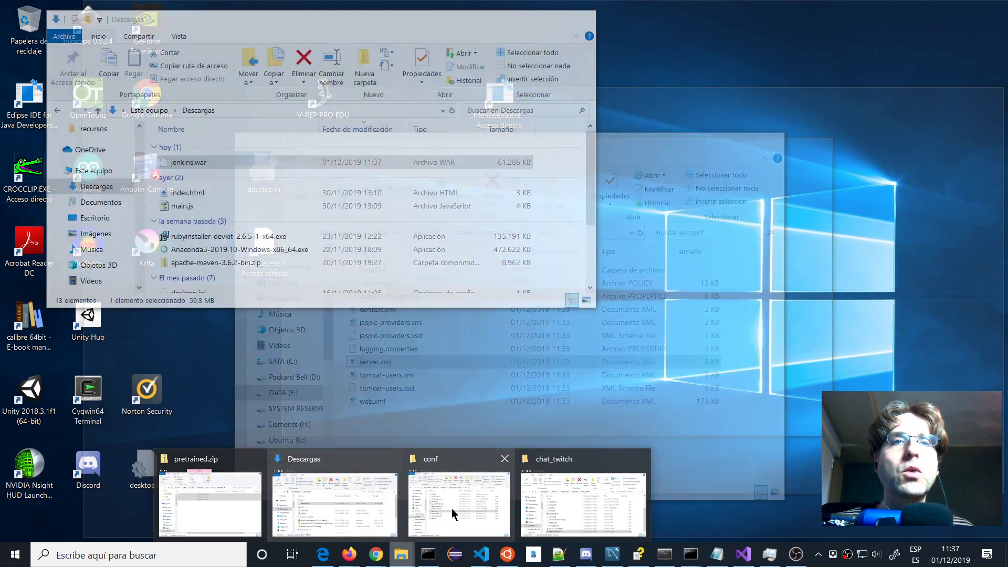
pyautogui.click(454, 514)
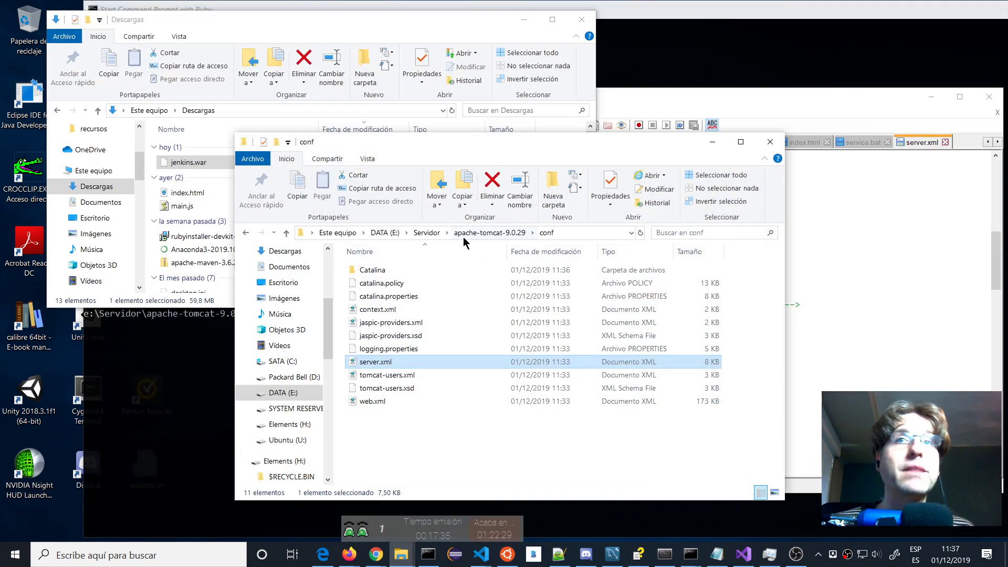
pyautogui.click(465, 235)
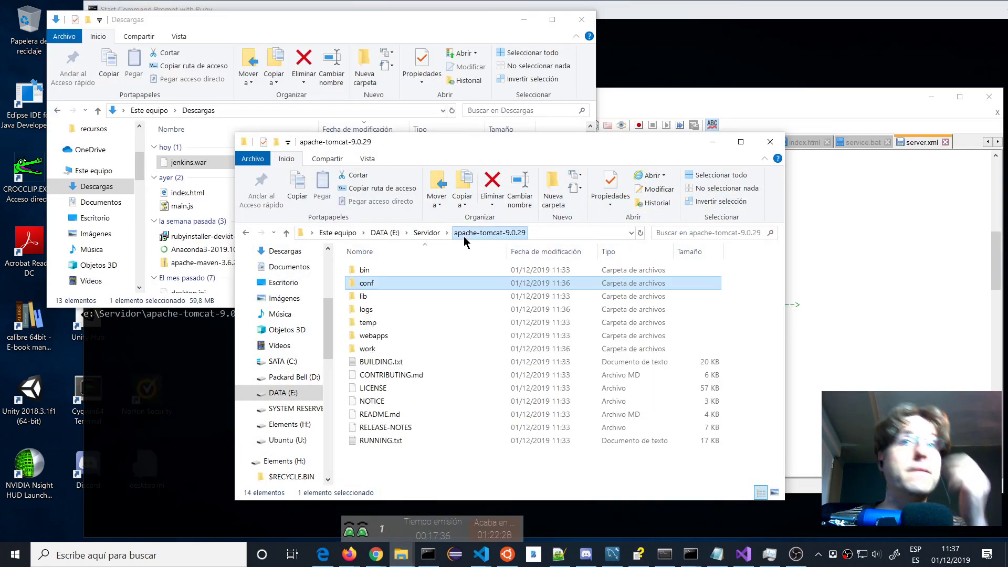
pyautogui.doubleClick(373, 337)
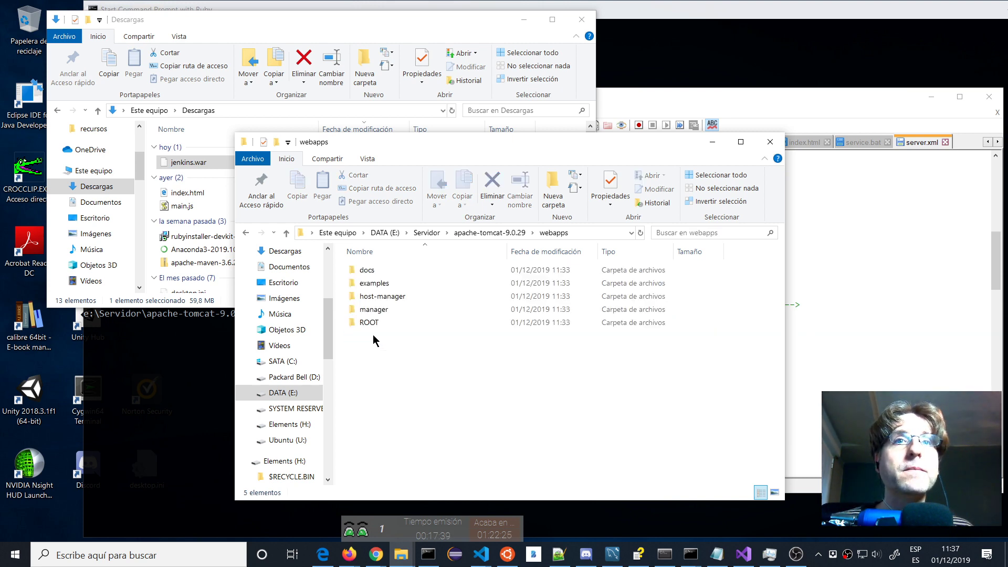
pyautogui.click(490, 232)
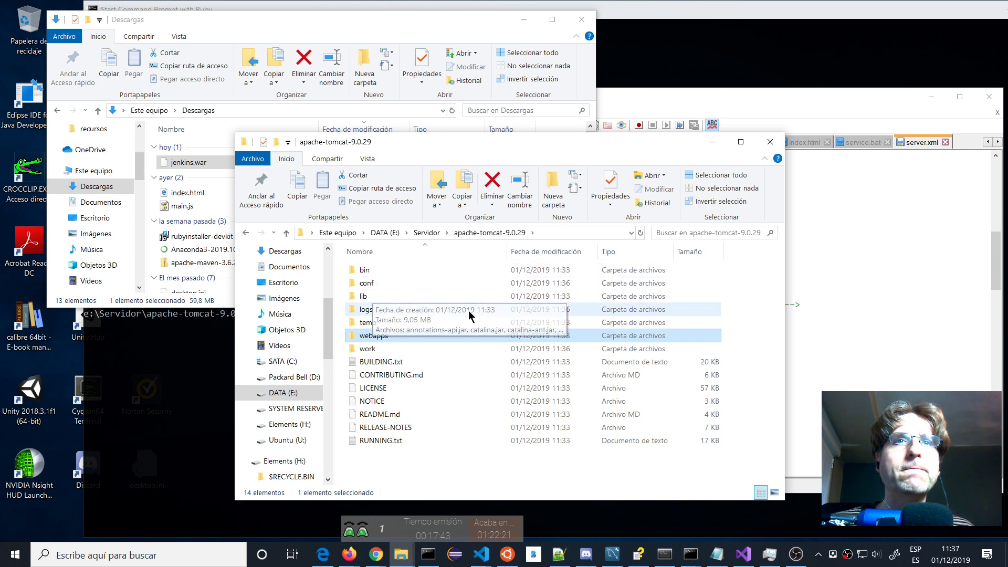
# Browse work\Catalina\localhost, then return up to the apache-tomcat-9.0.29 folder.
pyautogui.doubleClick(371, 349)
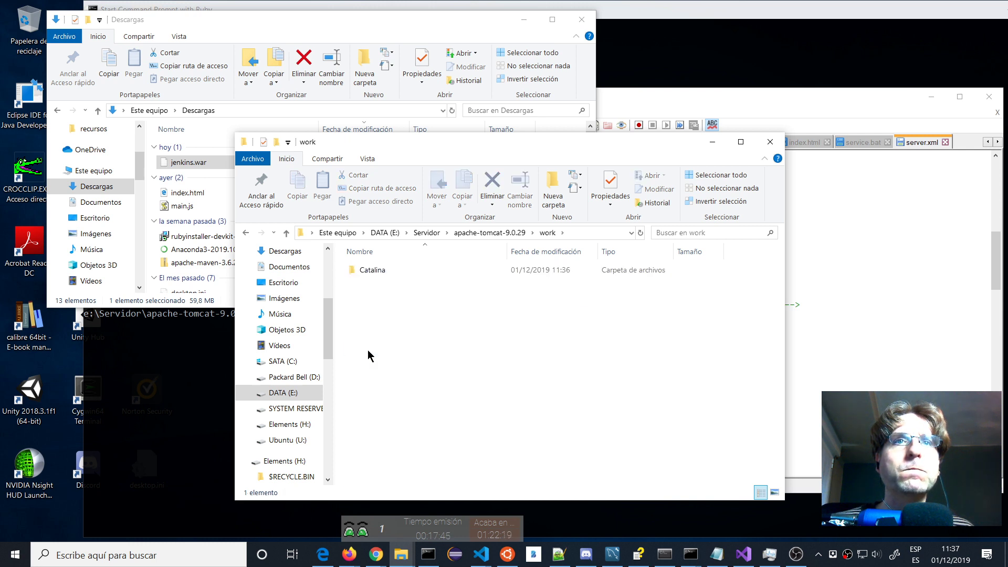
pyautogui.doubleClick(371, 270)
pyautogui.doubleClick(374, 270)
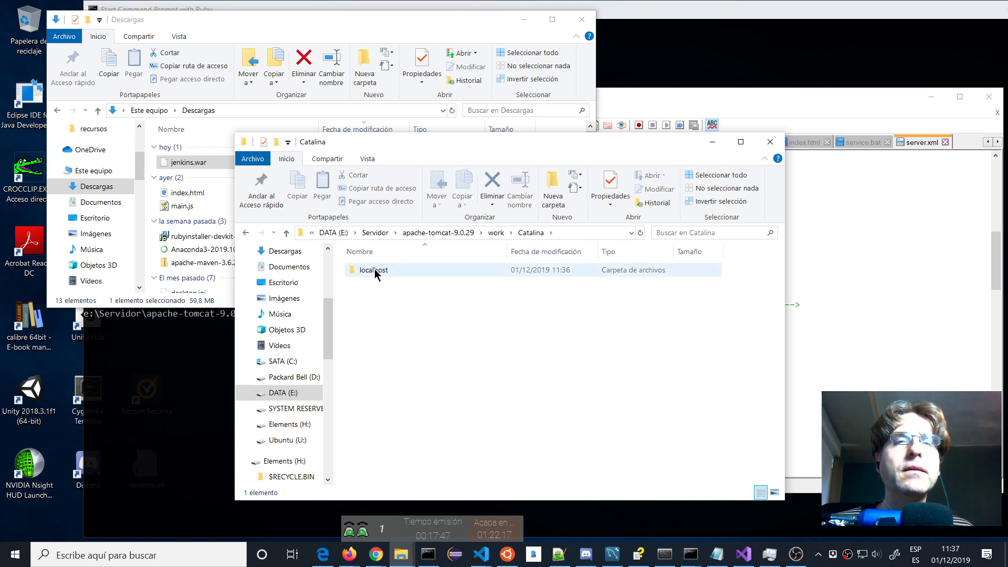
pyautogui.click(522, 234)
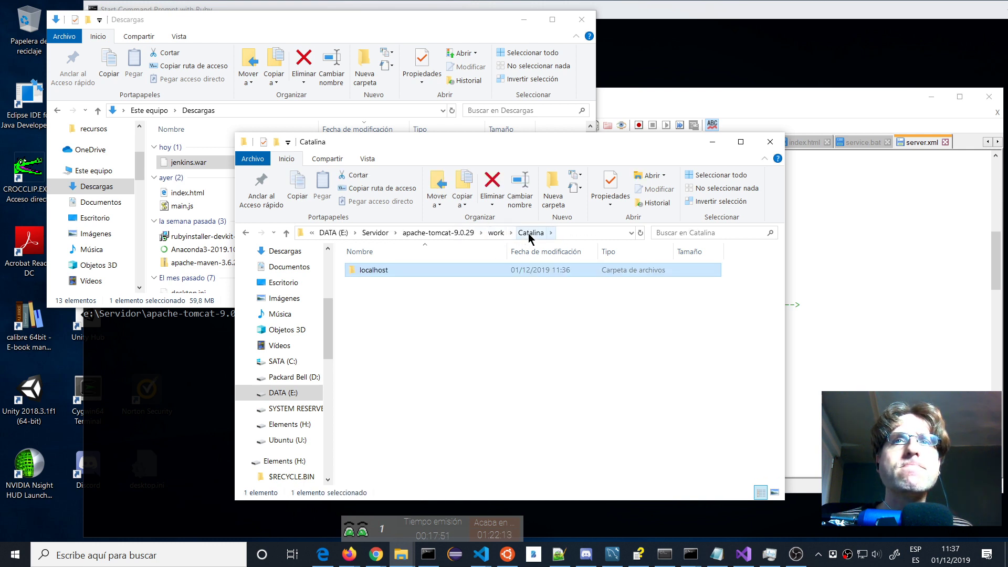
pyautogui.click(496, 234)
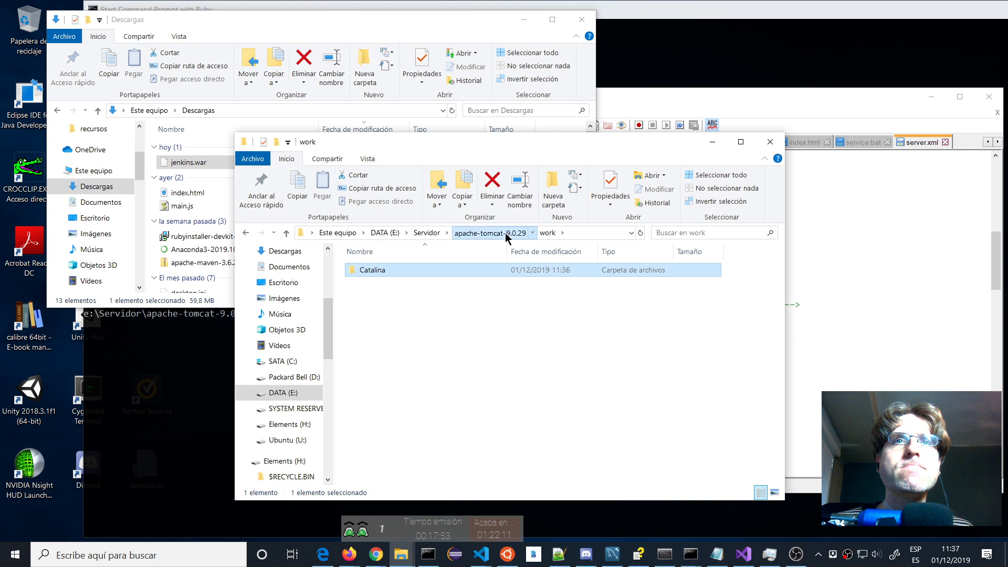
pyautogui.click(506, 234)
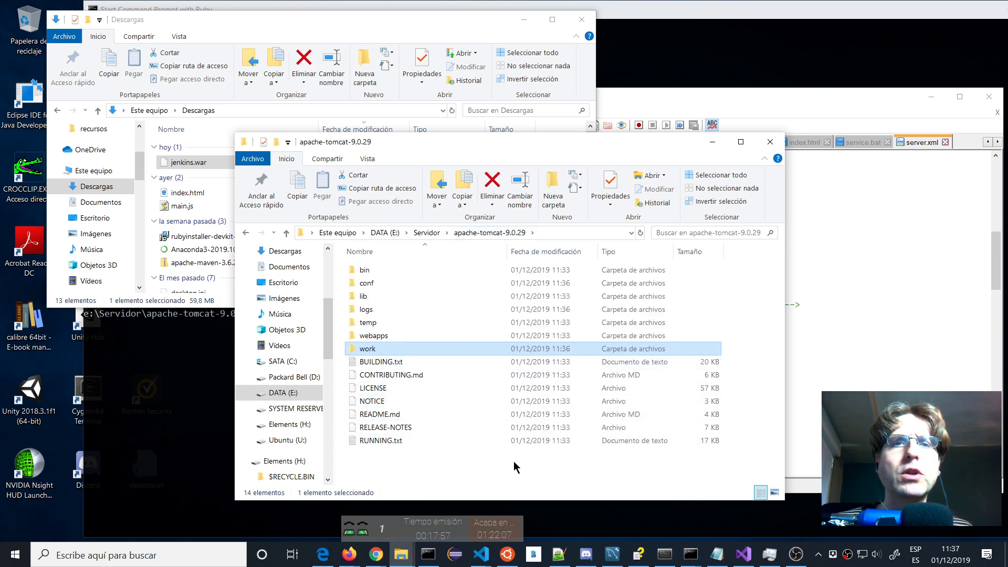
# Create a new folder named jenkins_war inside E:\Servidor.
pyautogui.click(426, 232)
pyautogui.rightClick(544, 412)
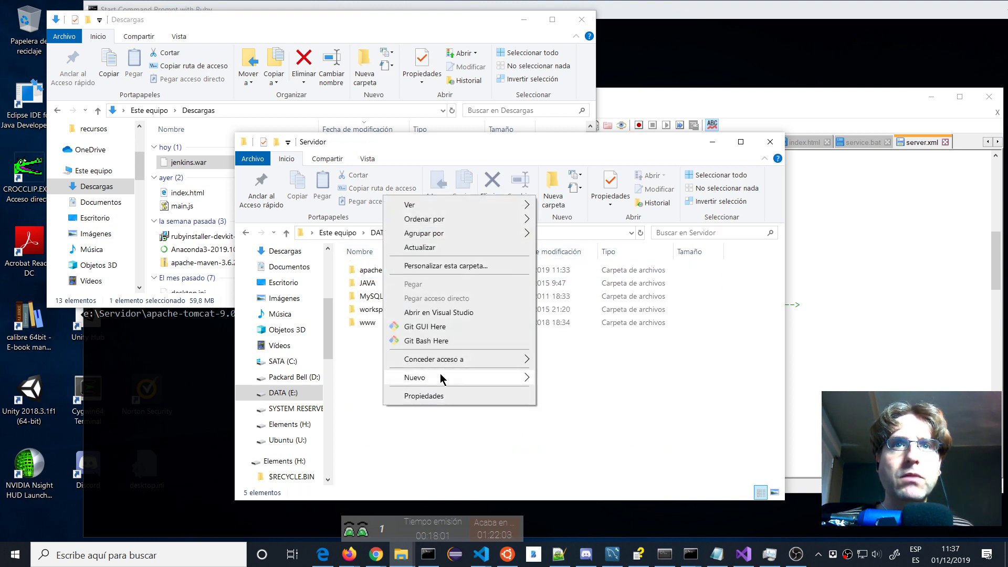
pyautogui.click(567, 378)
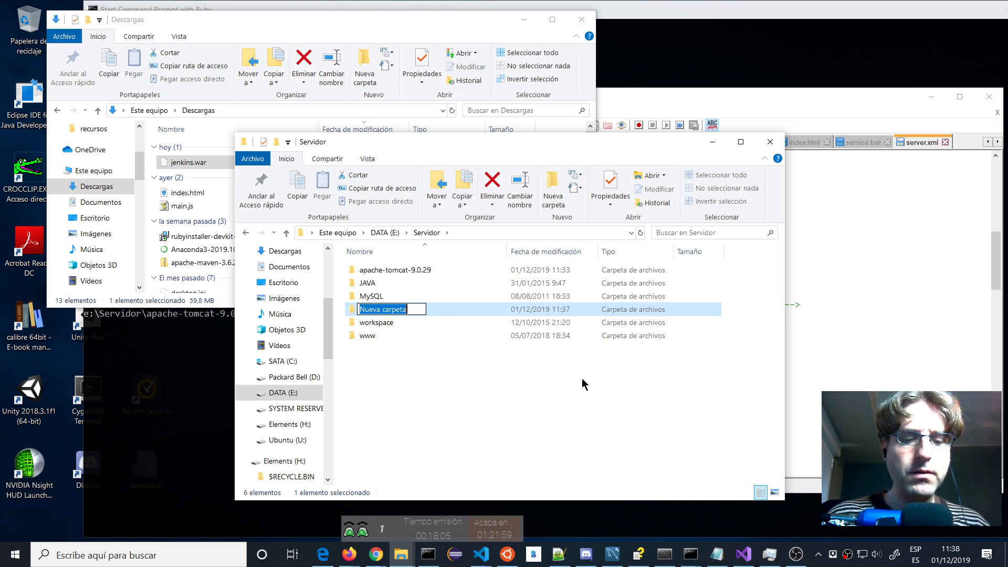
pyautogui.write('jenkins_war')
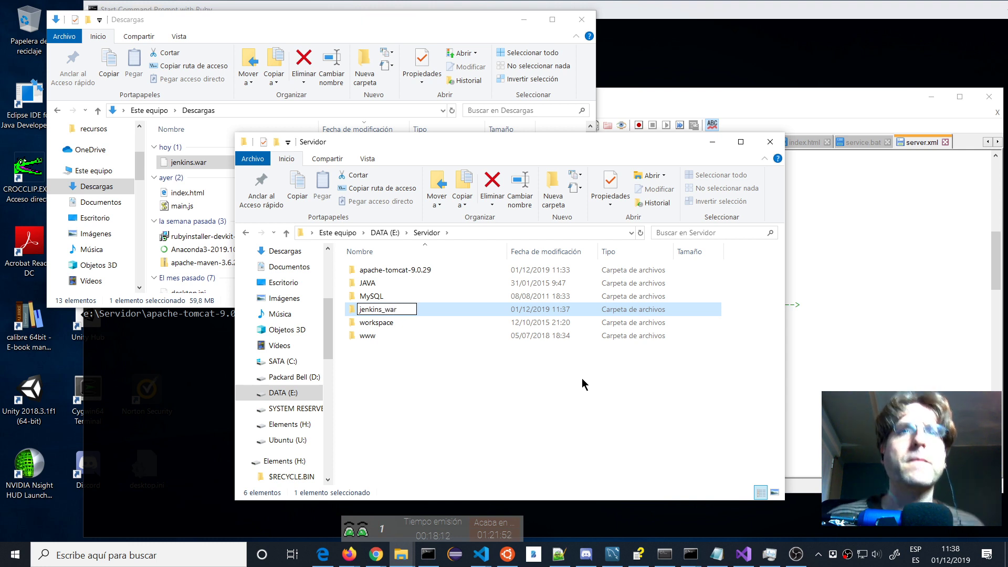
pyautogui.press('Return')
pyautogui.press('Return')
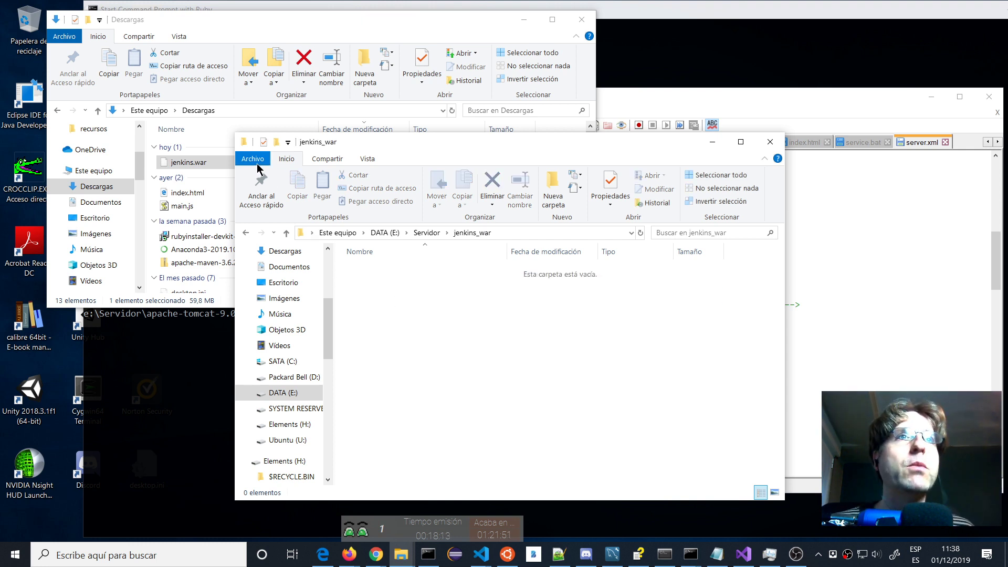
# Move jenkins.war into jenkins_war and bring back the Firefox Jenkins download page.
pyautogui.moveTo(198, 169); pyautogui.dragTo(605, 411)
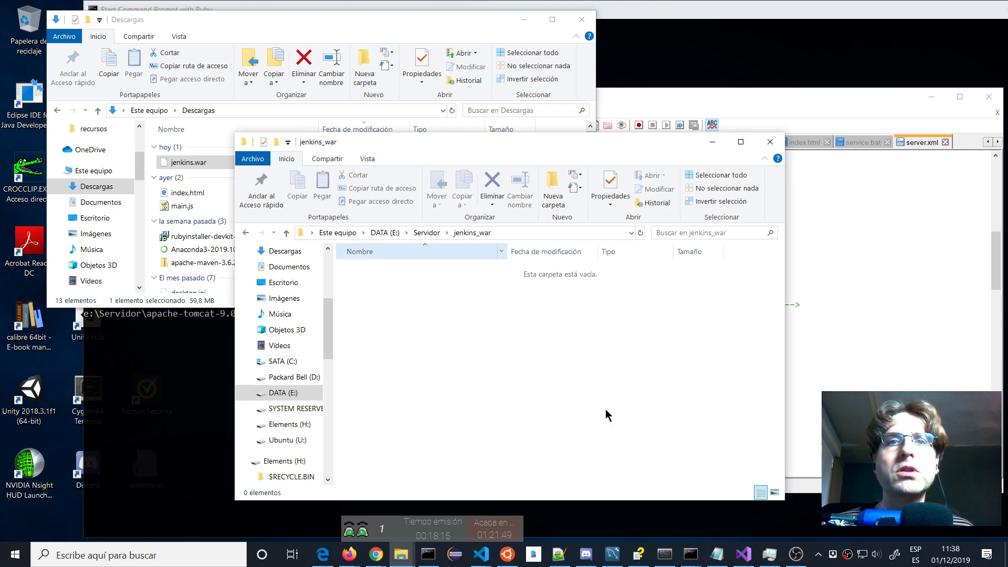
pyautogui.moveTo(349, 553)
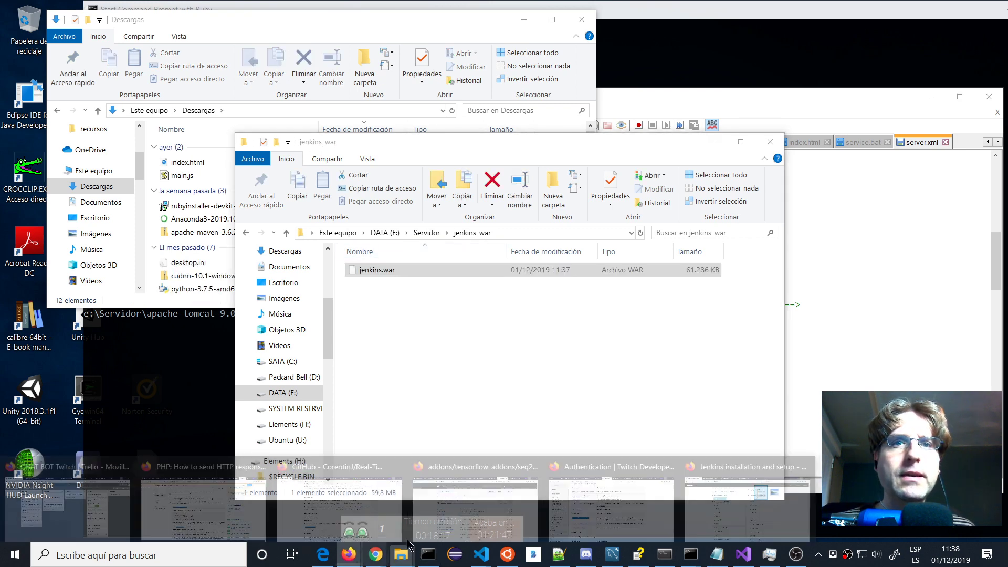
pyautogui.click(763, 496)
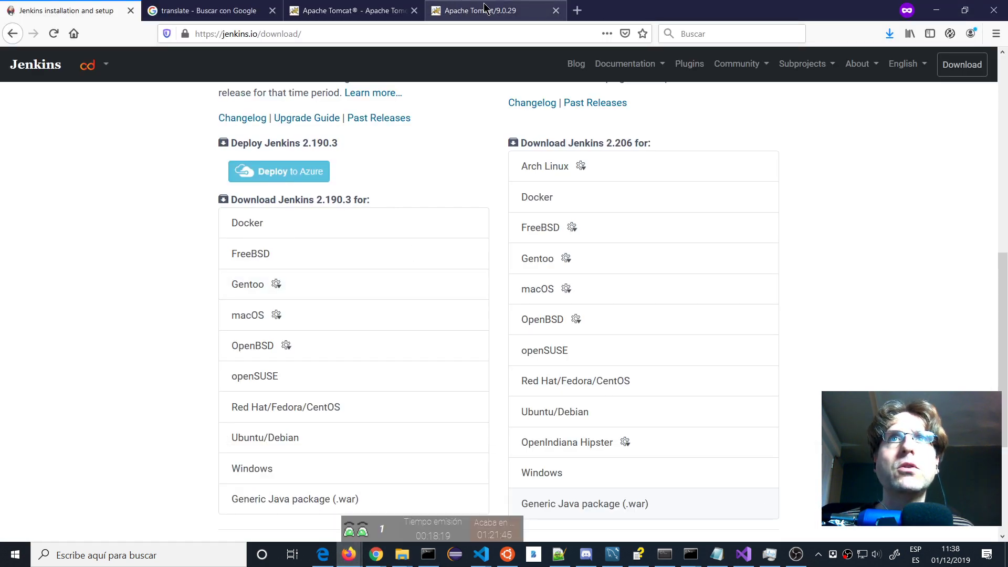
# Request Manager App from the localhost:8080 Tomcat page, then go up to Servidor in Explorer.
pyautogui.click(449, 19)
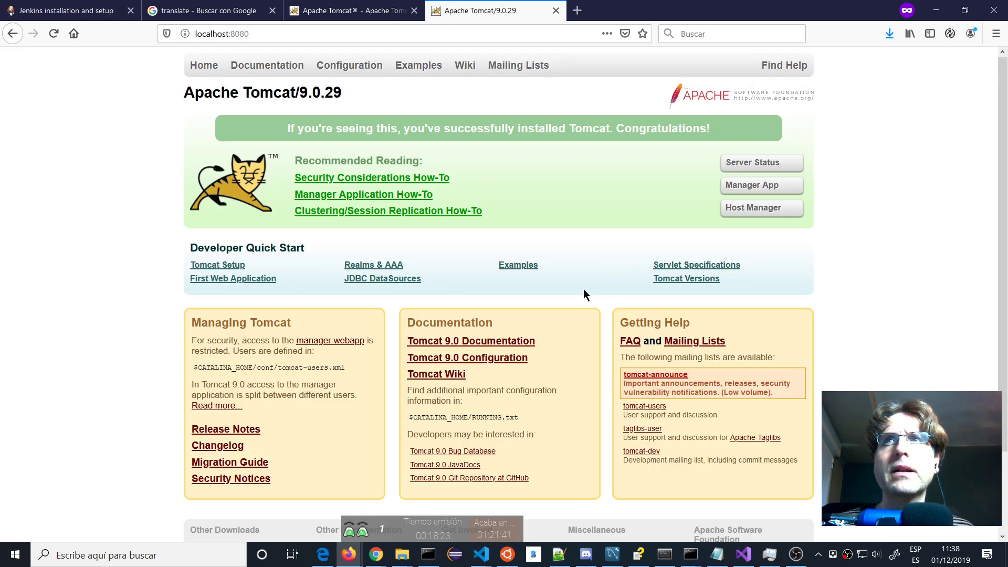
pyautogui.click(741, 191)
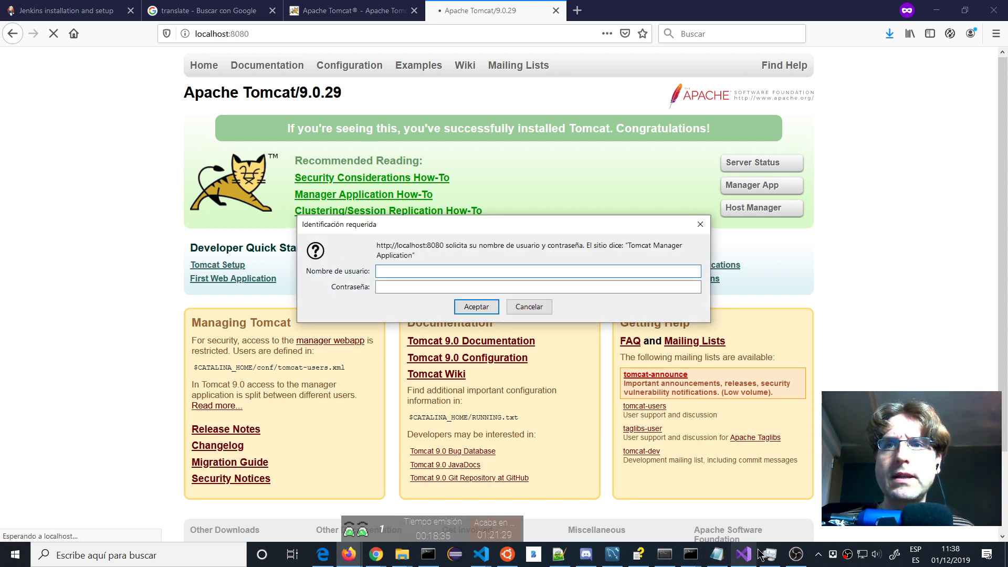
pyautogui.moveTo(401, 556)
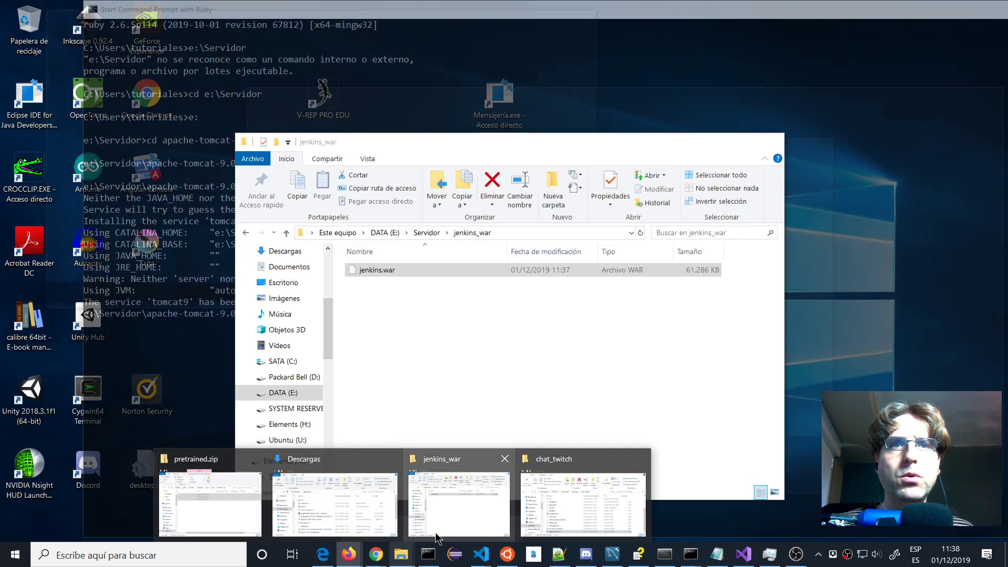
pyautogui.click(458, 504)
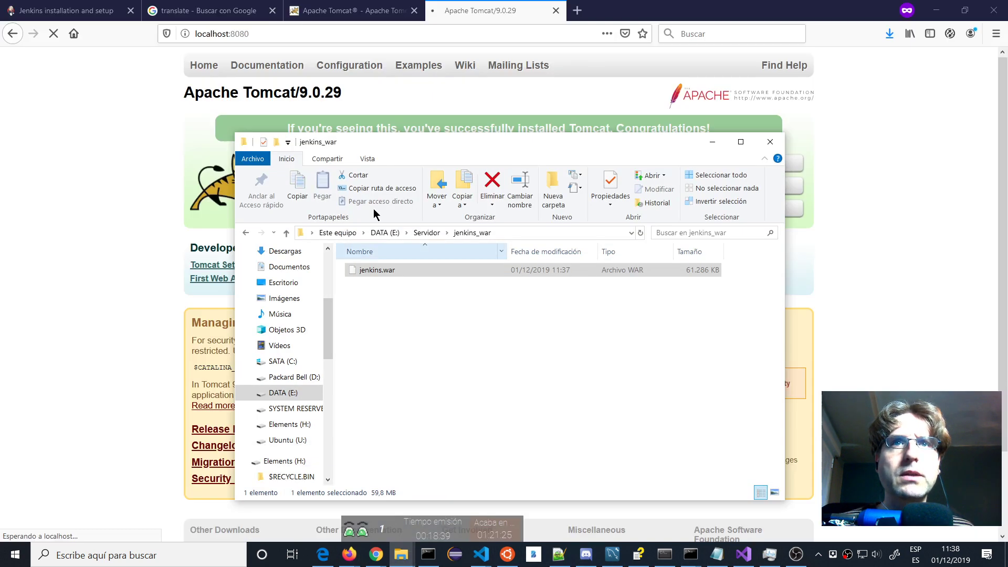
pyautogui.click(426, 233)
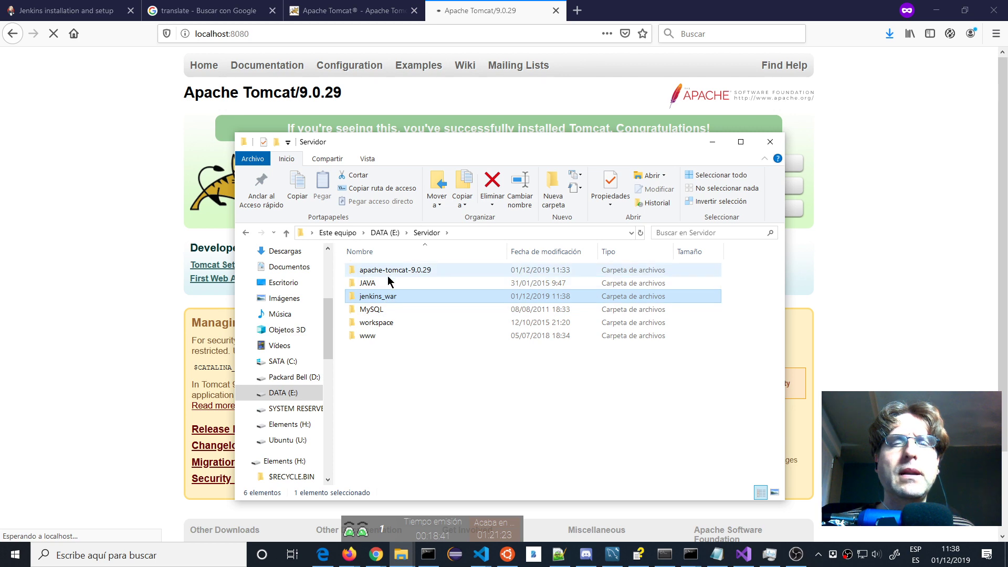
# Open apache-tomcat-9.0.29, read its README.md in Notepad++, then select RUNNING.txt.
pyautogui.doubleClick(389, 274)
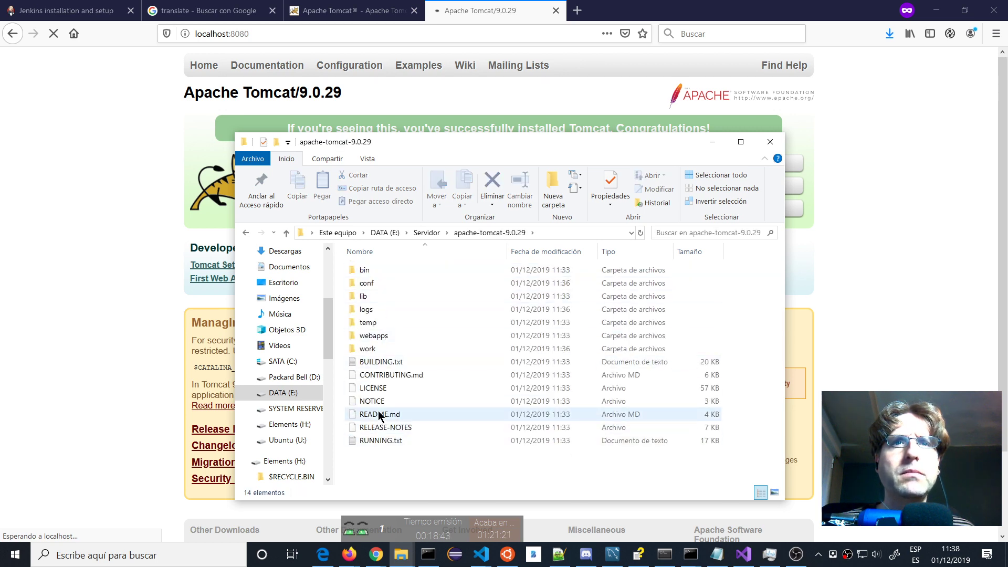
pyautogui.rightClick(378, 411)
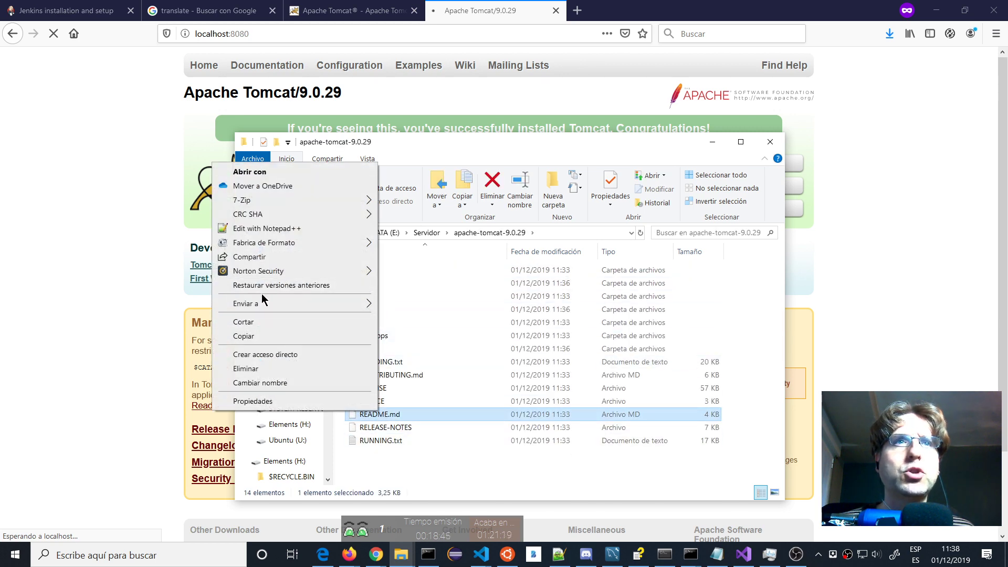
pyautogui.click(266, 228)
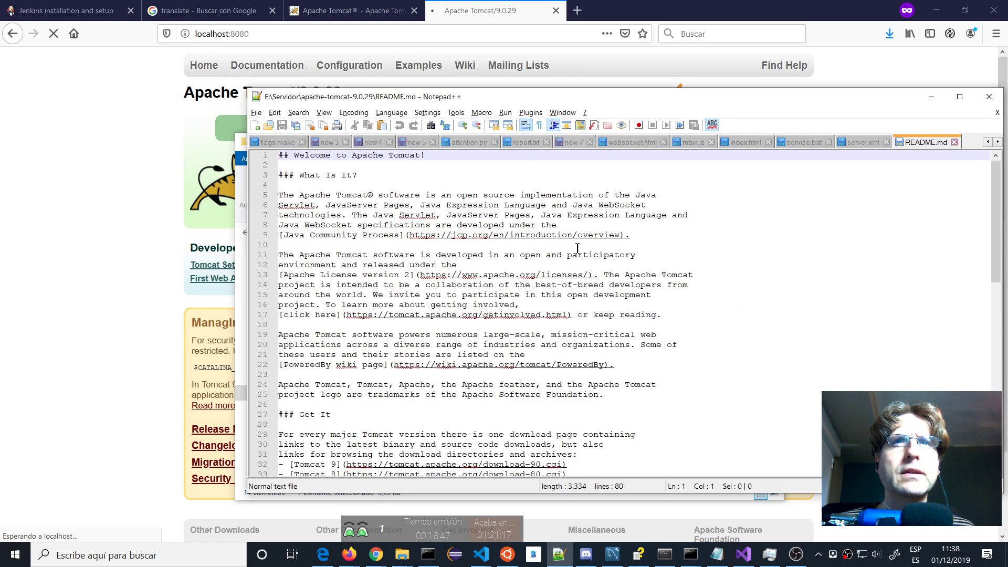
pyautogui.scroll(-16, 577, 247)
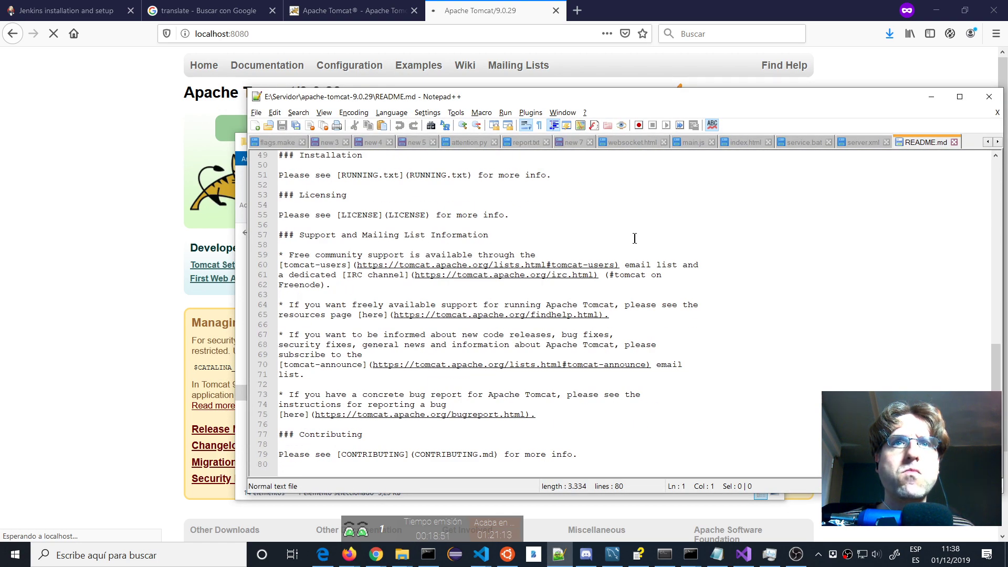
pyautogui.scroll(5, 634, 238)
pyautogui.hotkey('alt', 'Tab')
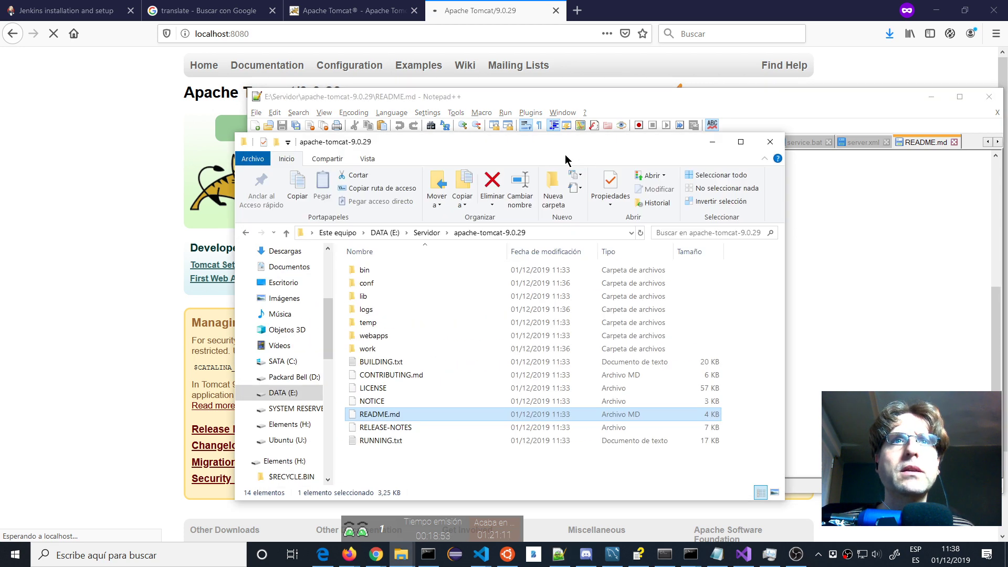
pyautogui.click(378, 442)
# Open RUNNING.txt in Notepad++, scroll to its last line, then return to Explorer.
pyautogui.press('Return')
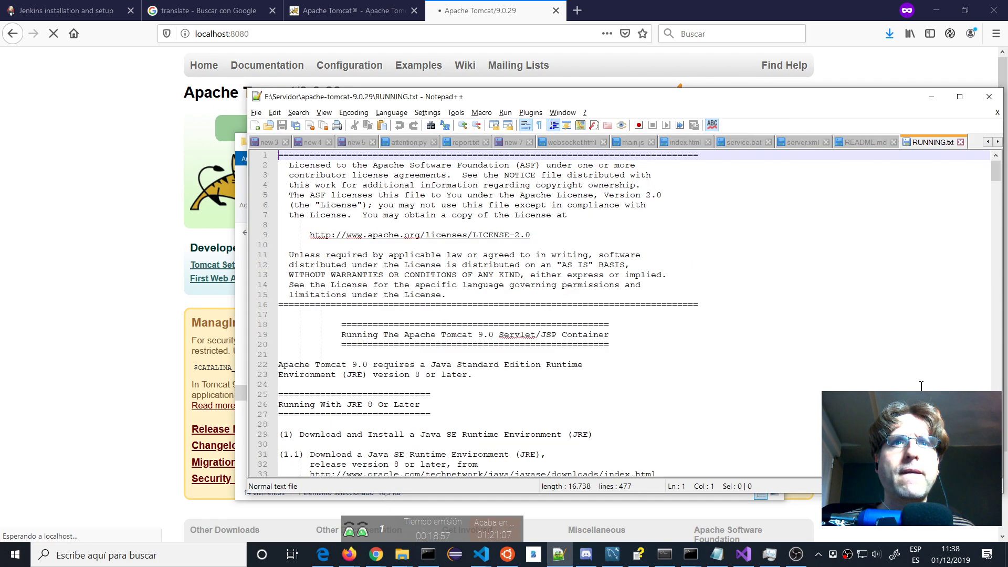
pyautogui.scroll(-15, 672, 338)
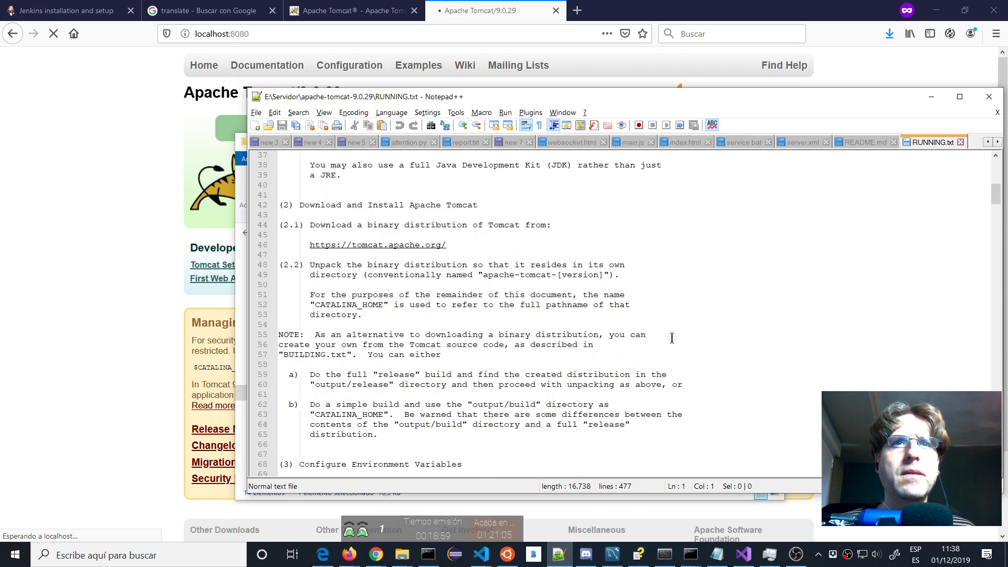
pyautogui.scroll(-4, 672, 337)
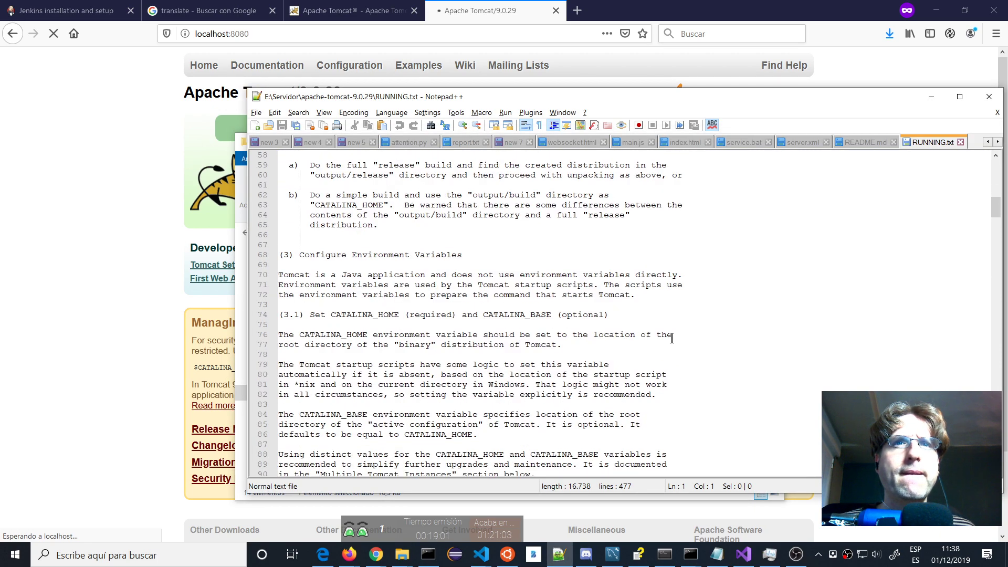
pyautogui.scroll(-3, 671, 337)
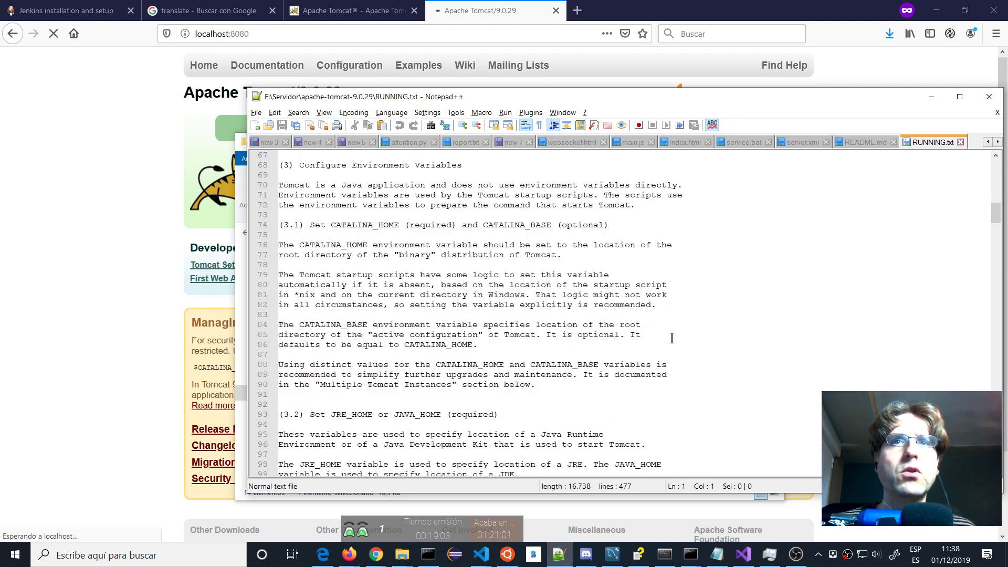
pyautogui.scroll(-8, 672, 337)
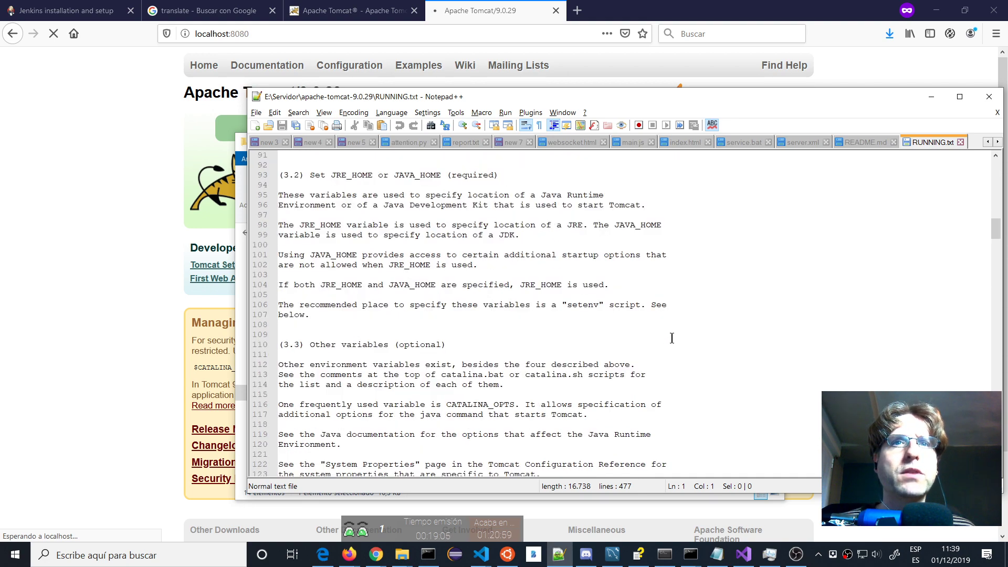
pyautogui.scroll(-11, 672, 338)
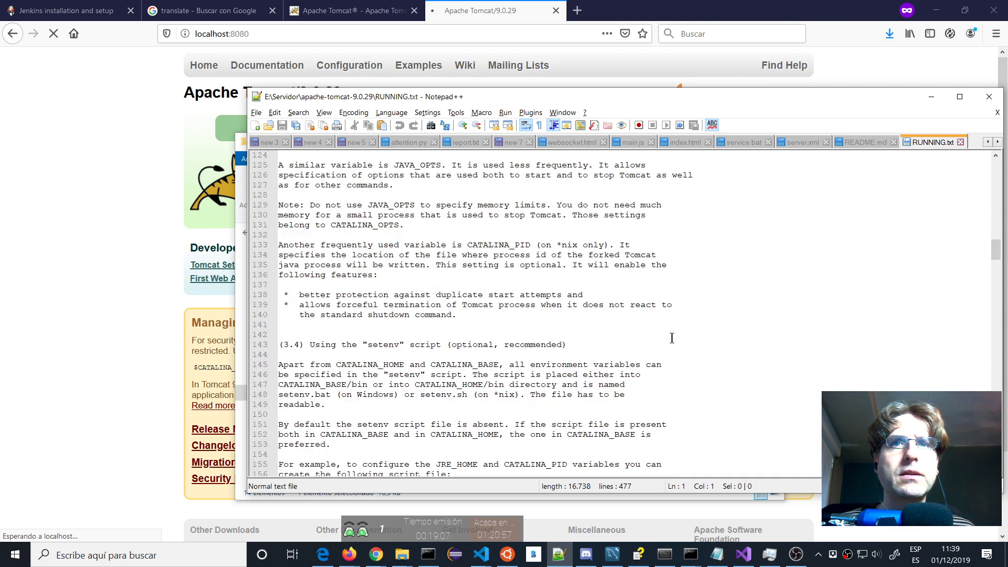
pyautogui.scroll(-2, 672, 337)
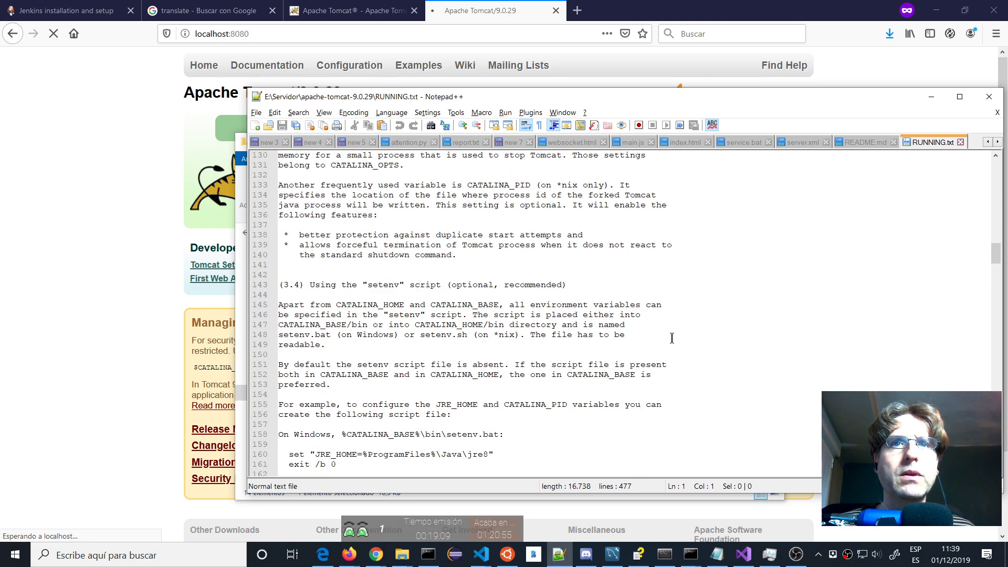
pyautogui.scroll(-13, 672, 337)
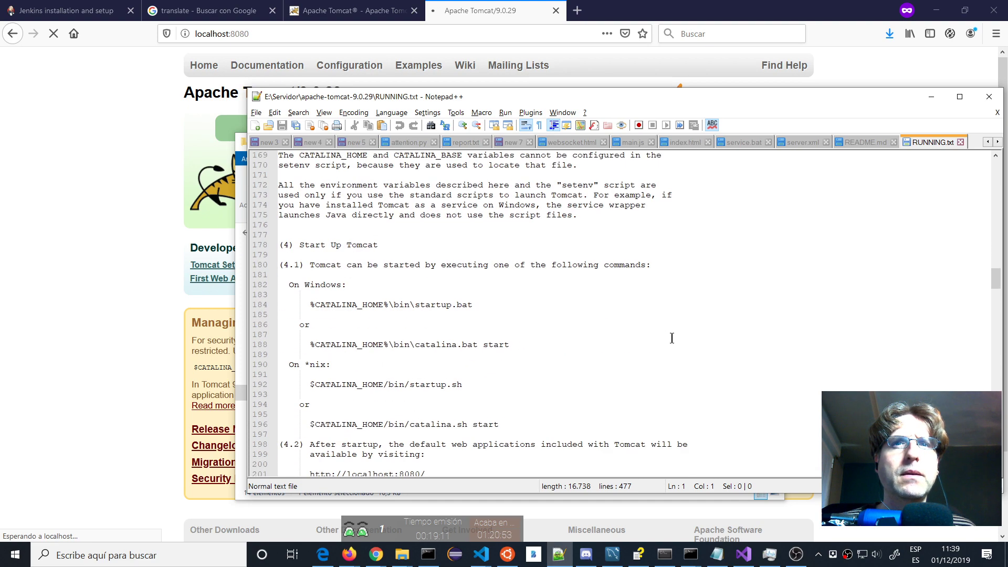
pyautogui.scroll(-17, 672, 338)
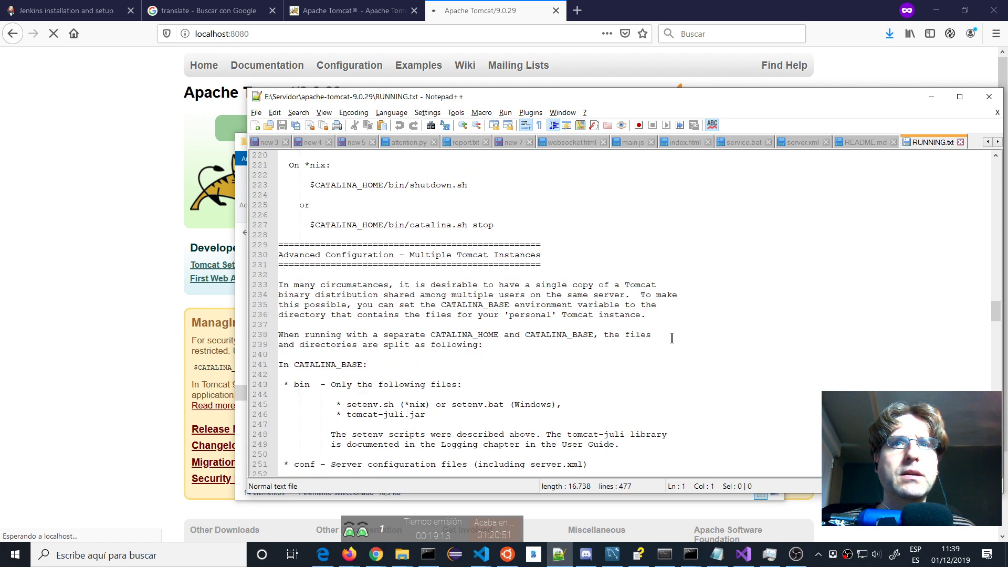
pyautogui.scroll(-12, 672, 337)
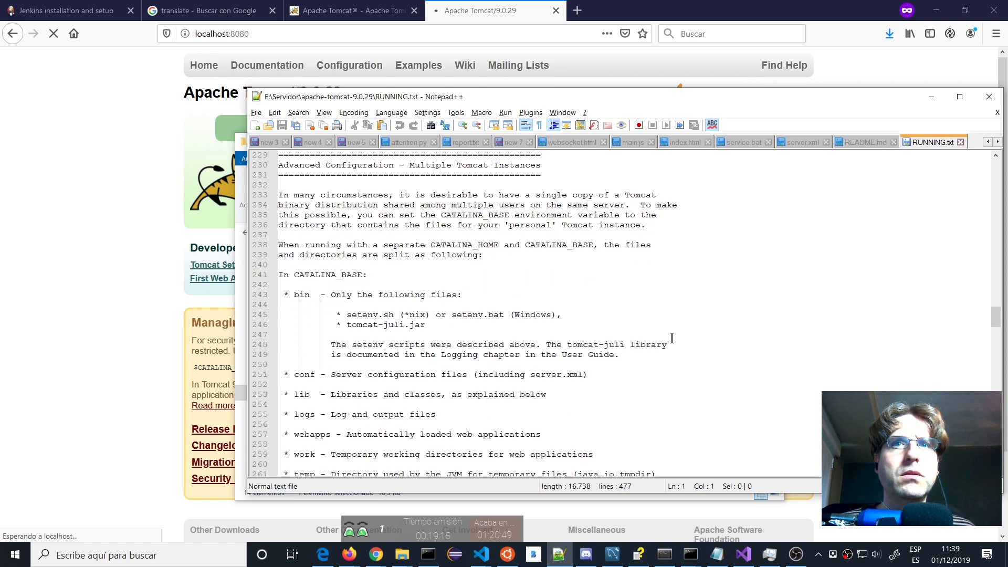
pyautogui.scroll(-7, 672, 338)
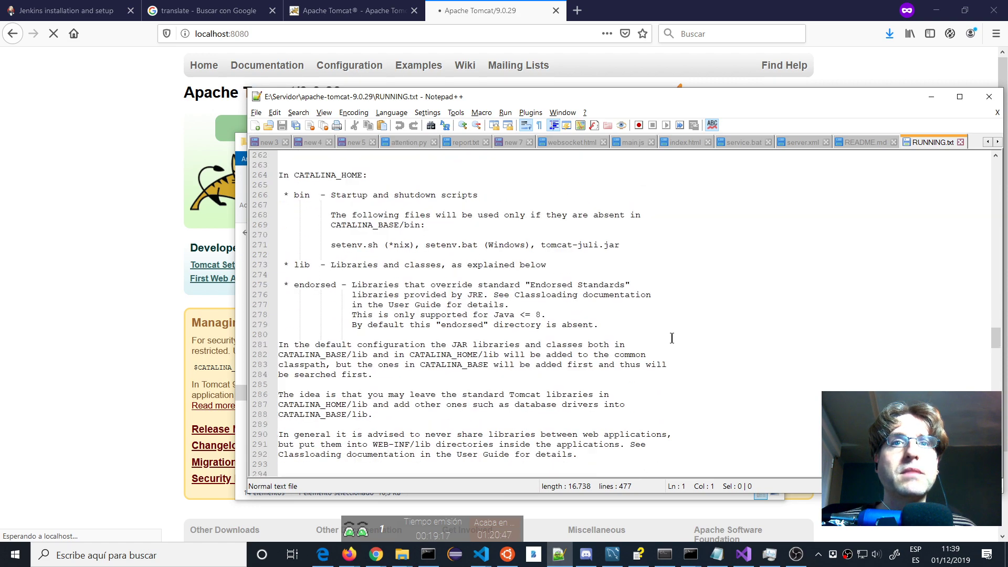
pyautogui.scroll(-12, 671, 338)
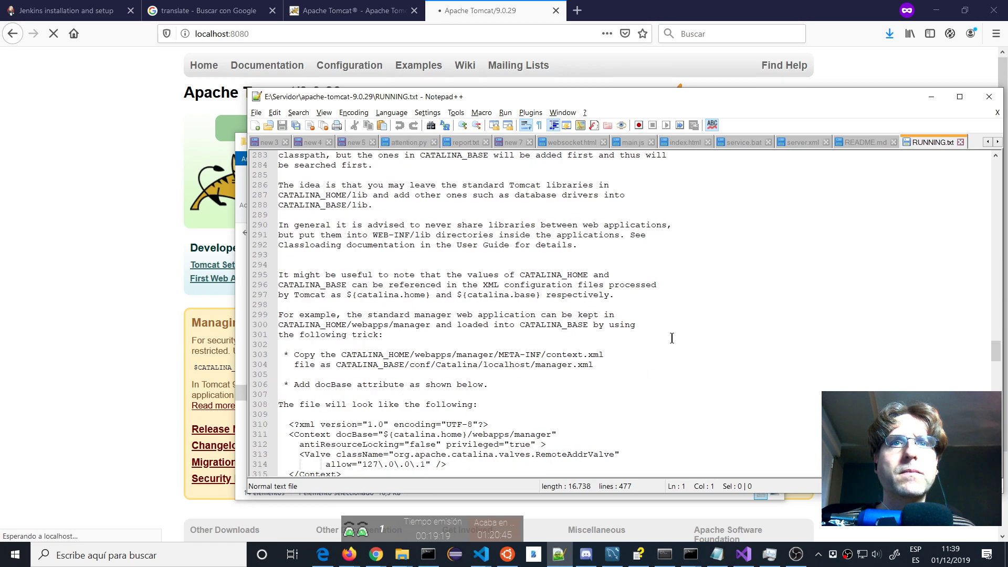
pyautogui.scroll(-16, 672, 337)
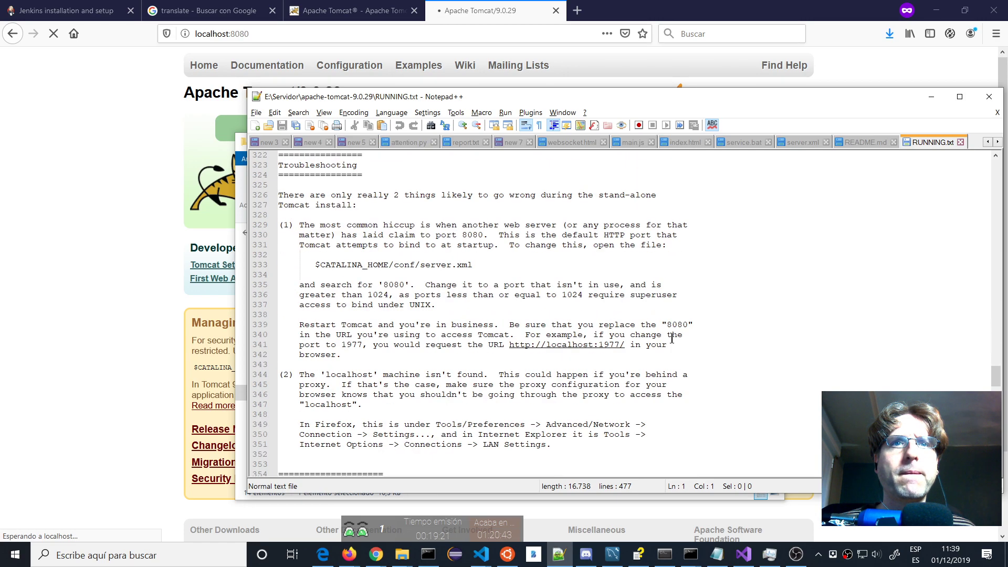
pyautogui.scroll(-18, 672, 338)
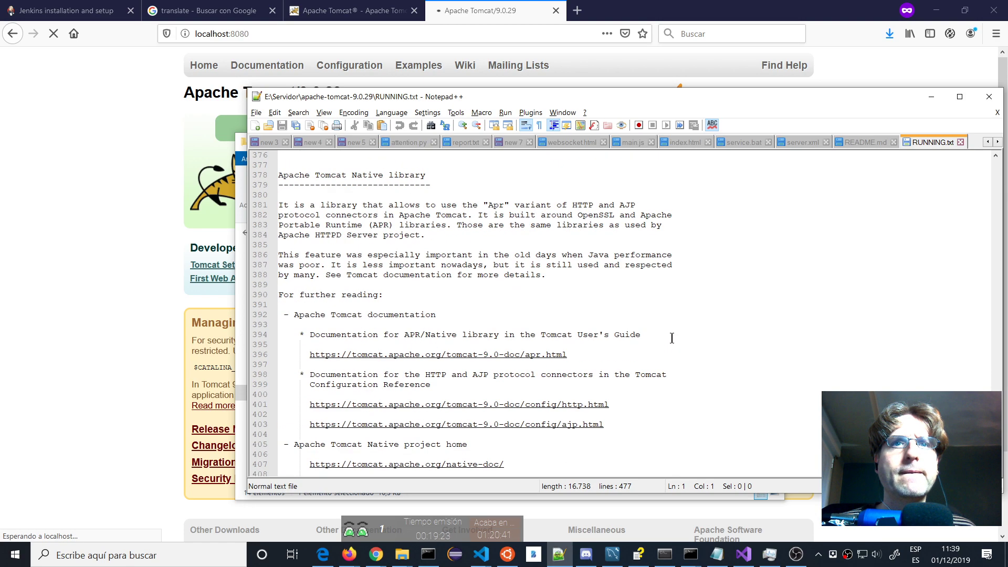
pyautogui.scroll(-10, 672, 338)
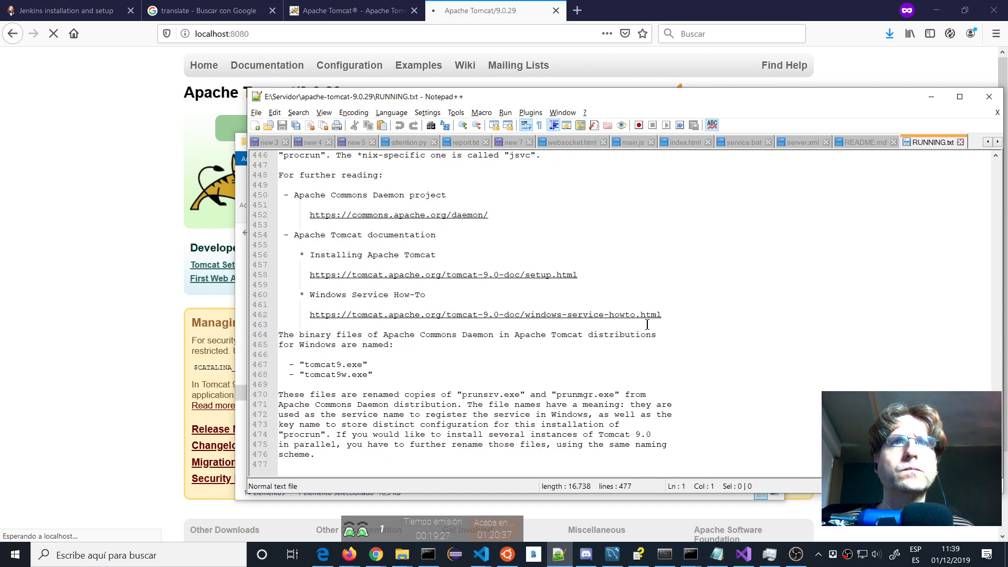
pyautogui.hotkey('alt', 'Tab')
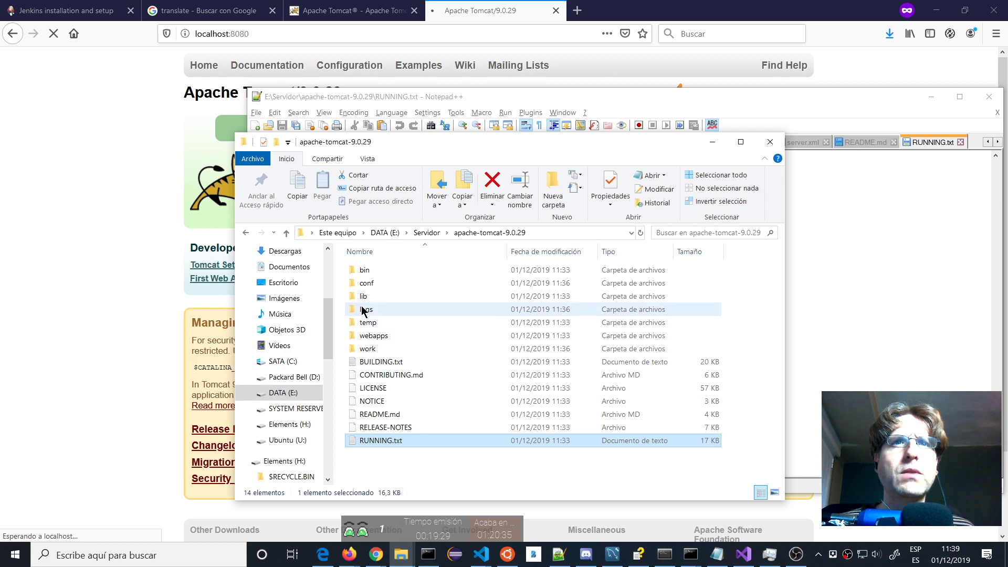
# Open conf\tomcat-users.xml in Notepad++ and scroll to the commented sample users and roles.
pyautogui.click(363, 286)
pyautogui.doubleClick(362, 286)
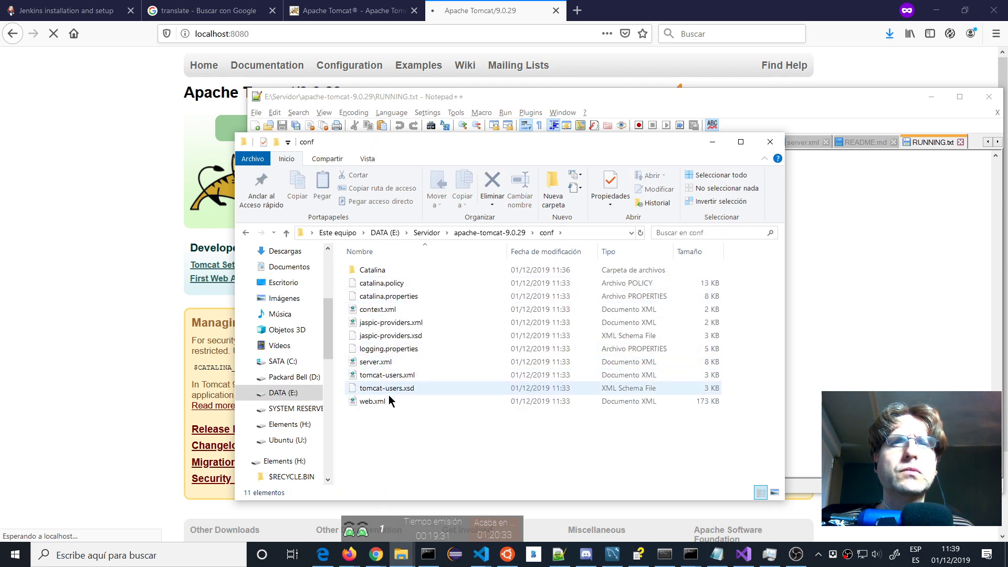
pyautogui.moveTo(379, 375); pyautogui.dragTo(891, 336)
pyautogui.scroll(-2, 742, 338)
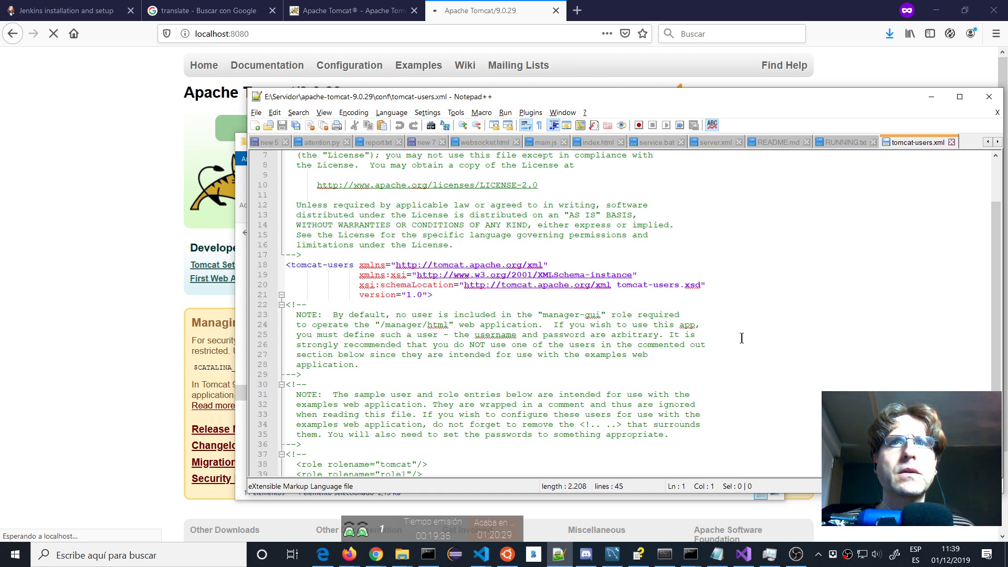
pyautogui.scroll(-3, 742, 338)
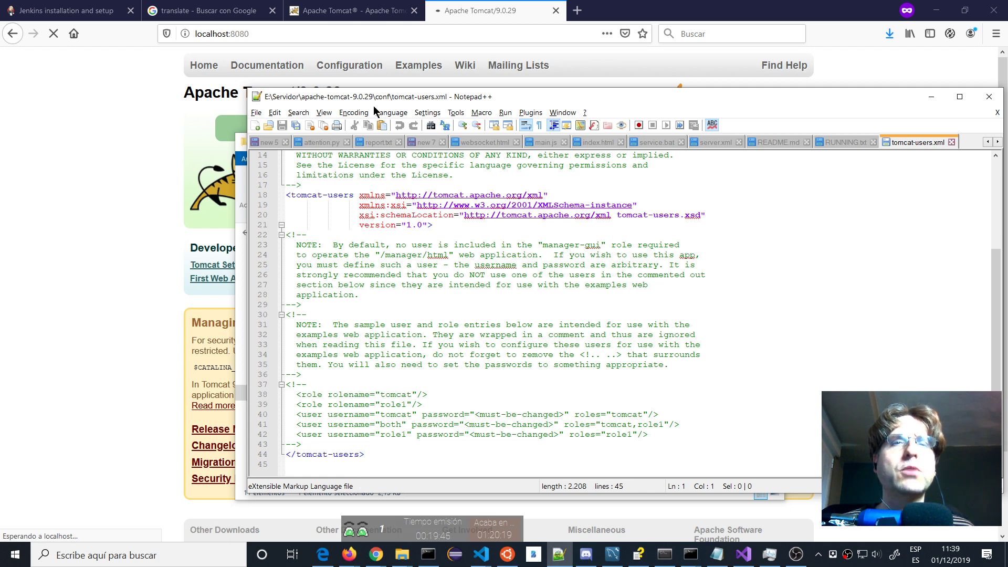
# Submit the Manager login prompt, then close it and note the sample password in the docs.
pyautogui.click(137, 219)
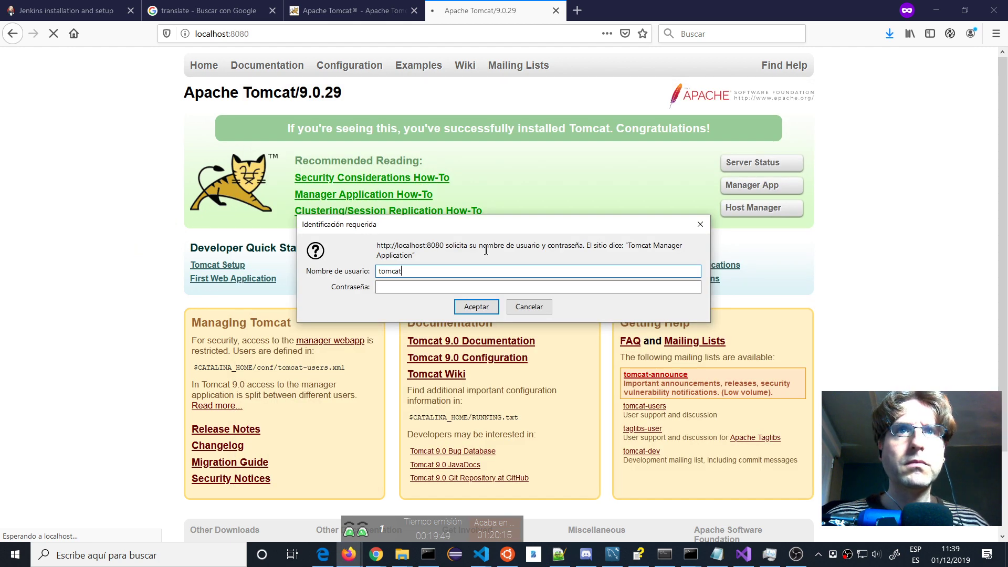
pyautogui.press('Tab')
pyautogui.press('Return')
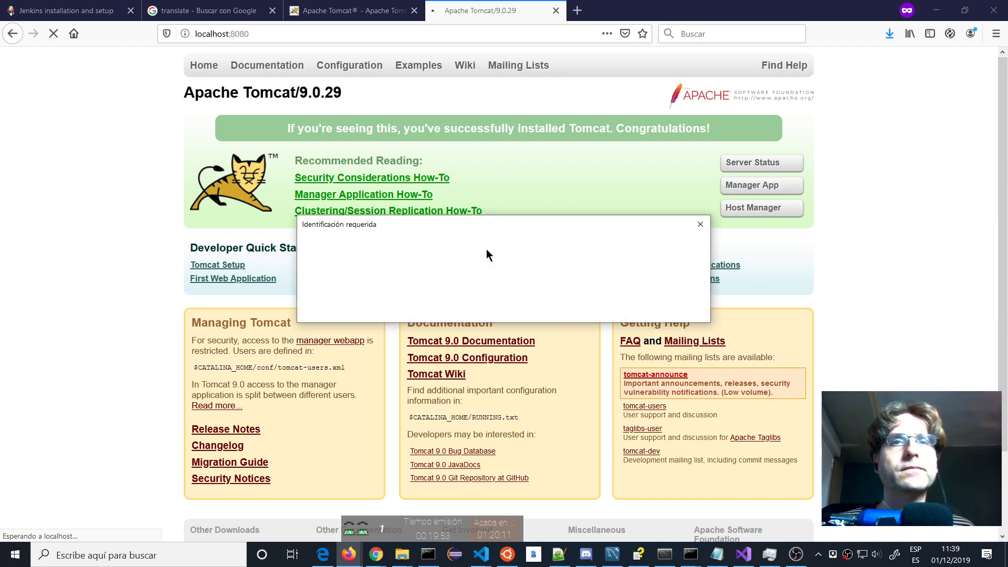
pyautogui.moveTo(484, 224); pyautogui.dragTo(527, 195)
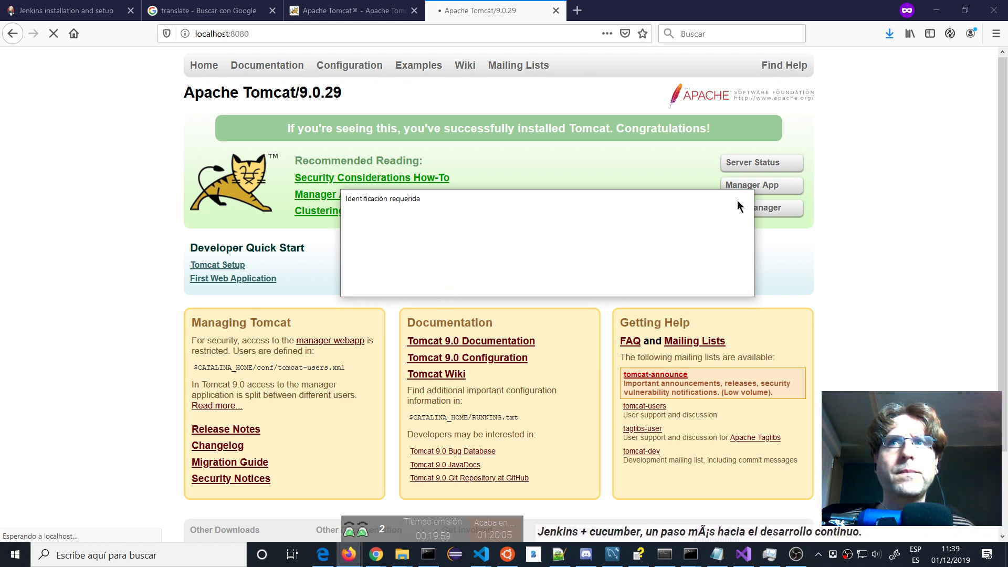
pyautogui.click(739, 200)
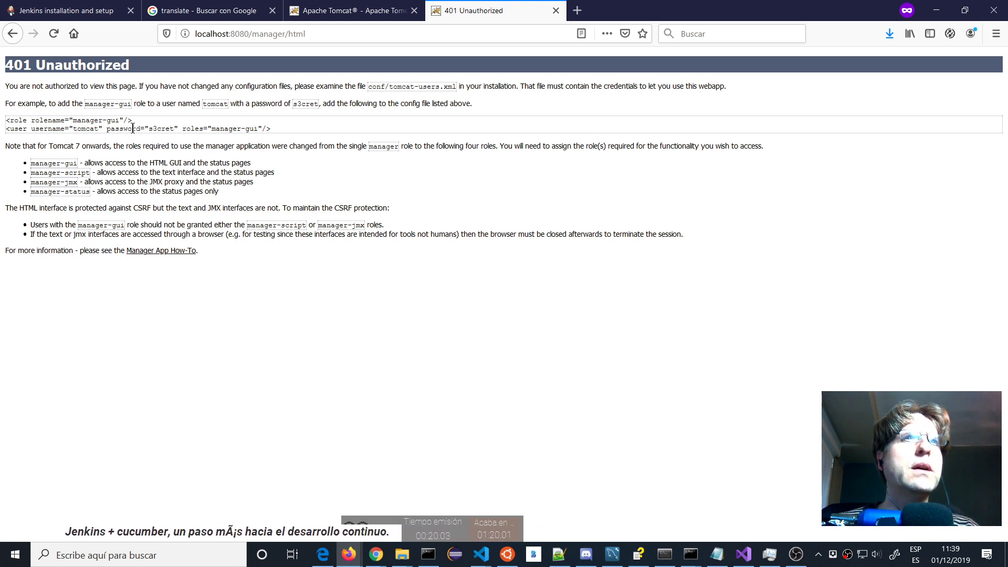
pyautogui.doubleClick(162, 128)
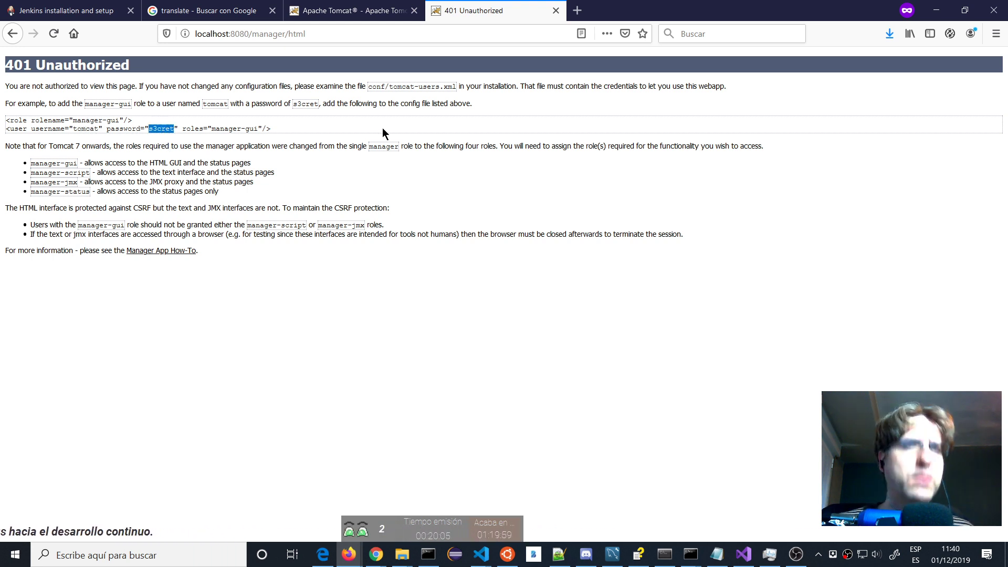
pyautogui.click(13, 33)
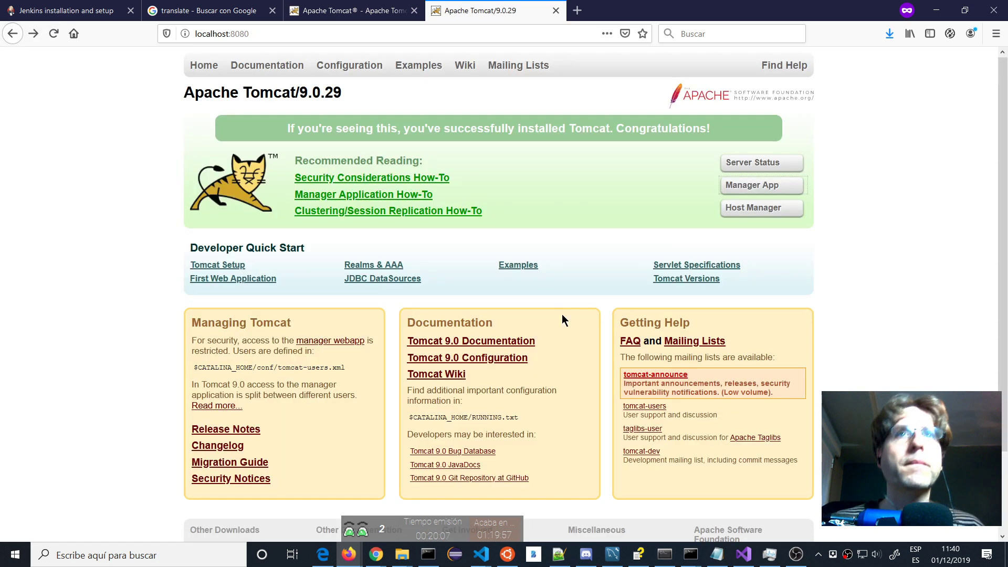
# Log into Manager App as tomcat with the sample password, getting 401 Unauthorized.
pyautogui.click(765, 187)
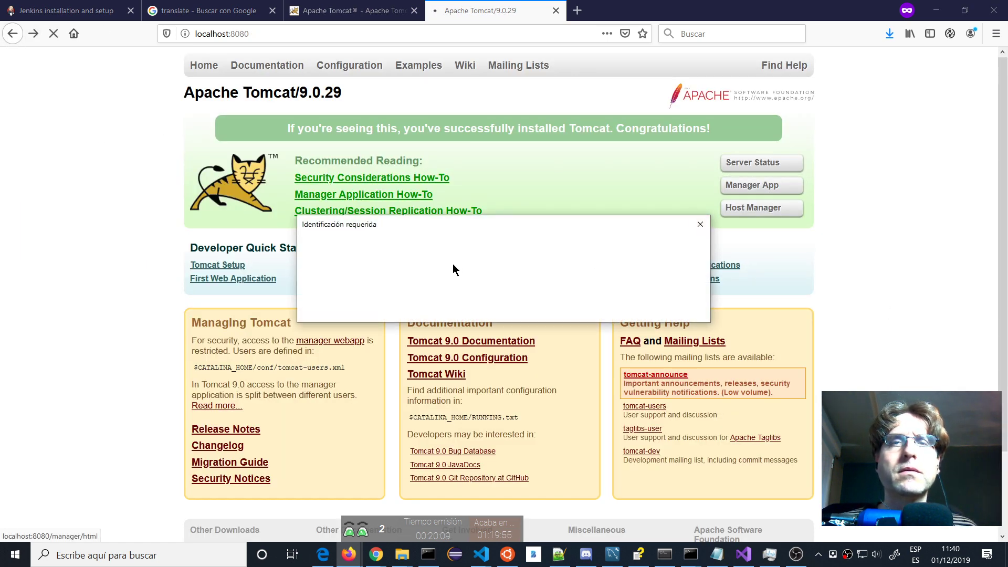
pyautogui.click(700, 224)
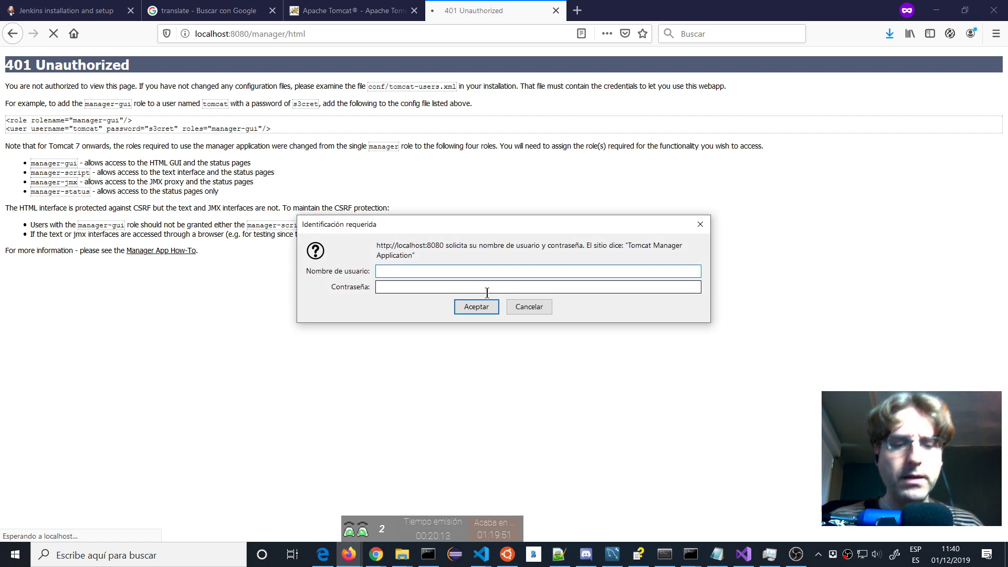
pyautogui.write('tomcat')
pyautogui.press('Tab')
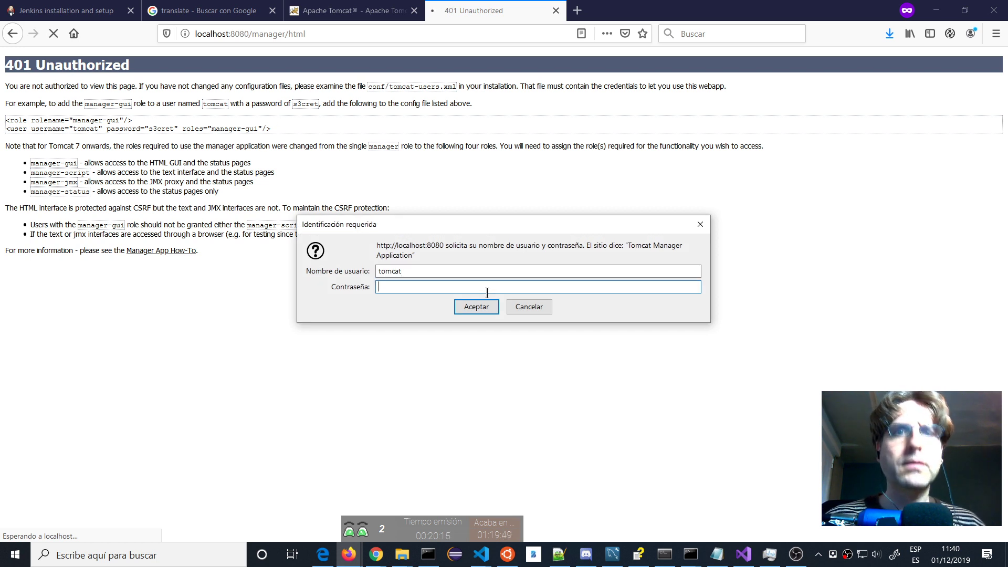
pyautogui.write('s3cret')
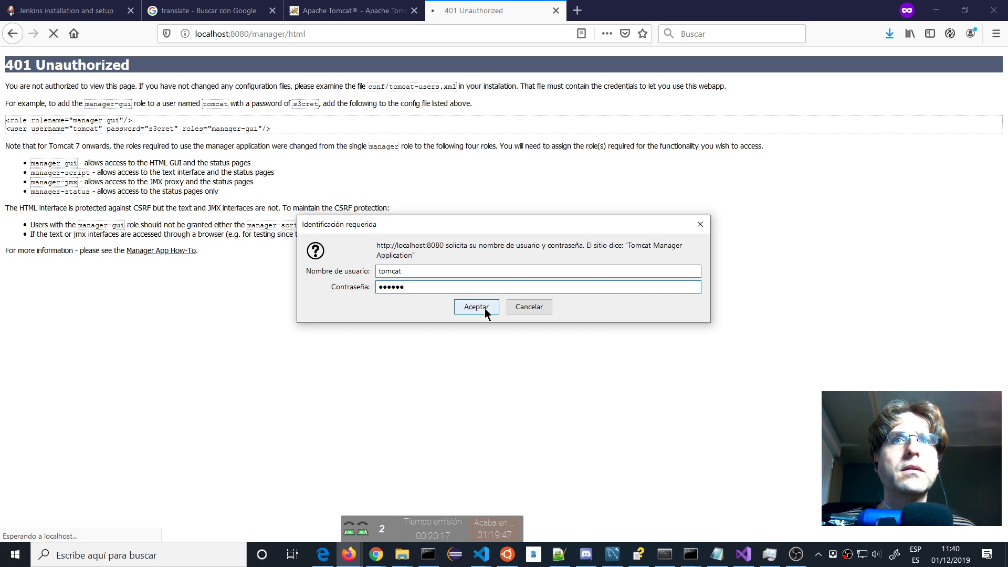
pyautogui.click(490, 309)
pyautogui.write('tomcat')
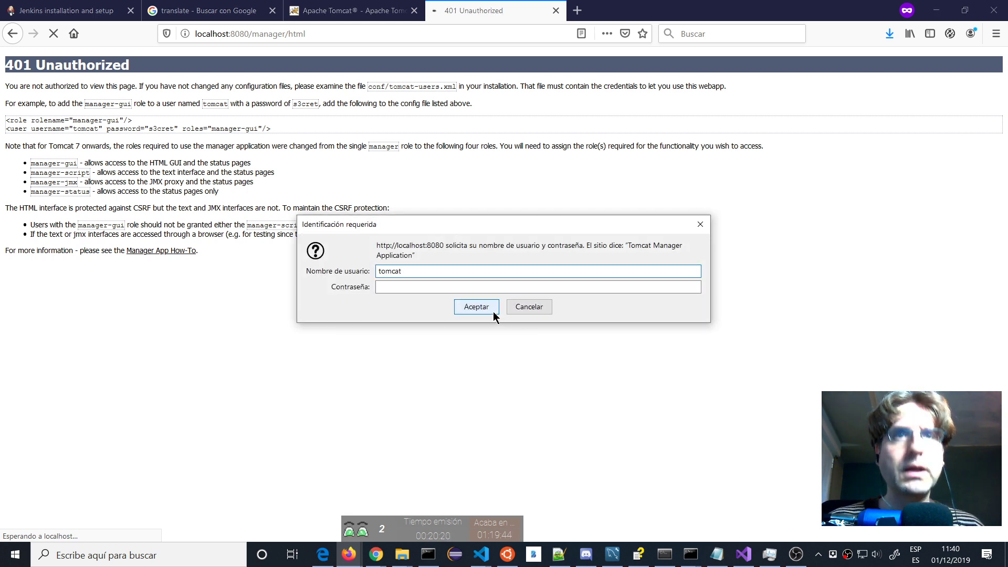
pyautogui.press('Return')
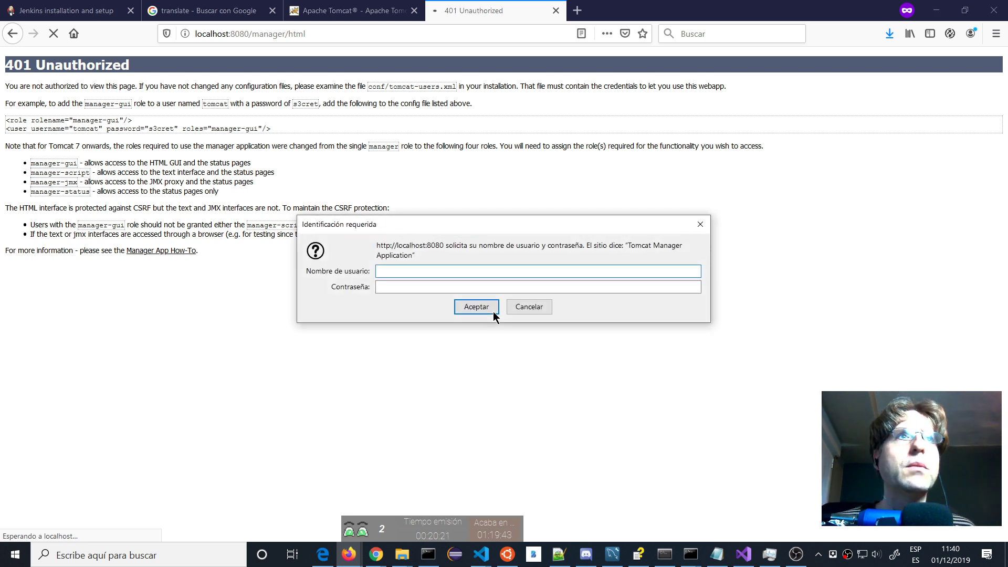
pyautogui.hotkey('alt', 'Tab')
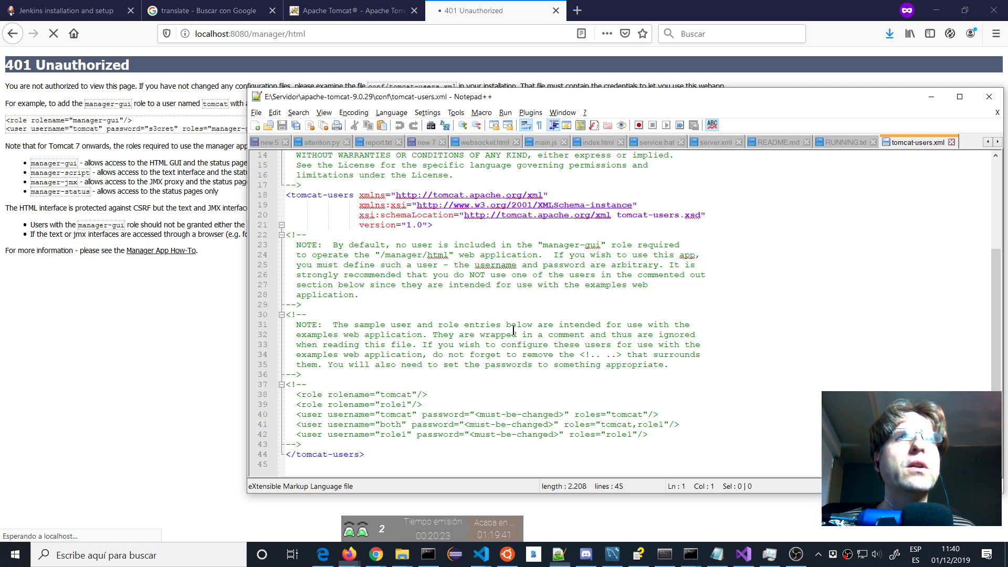
# Copy the sample tomcat <user> entry above the comment, replace <must-be-changed> with a password, and save.
pyautogui.click(317, 416)
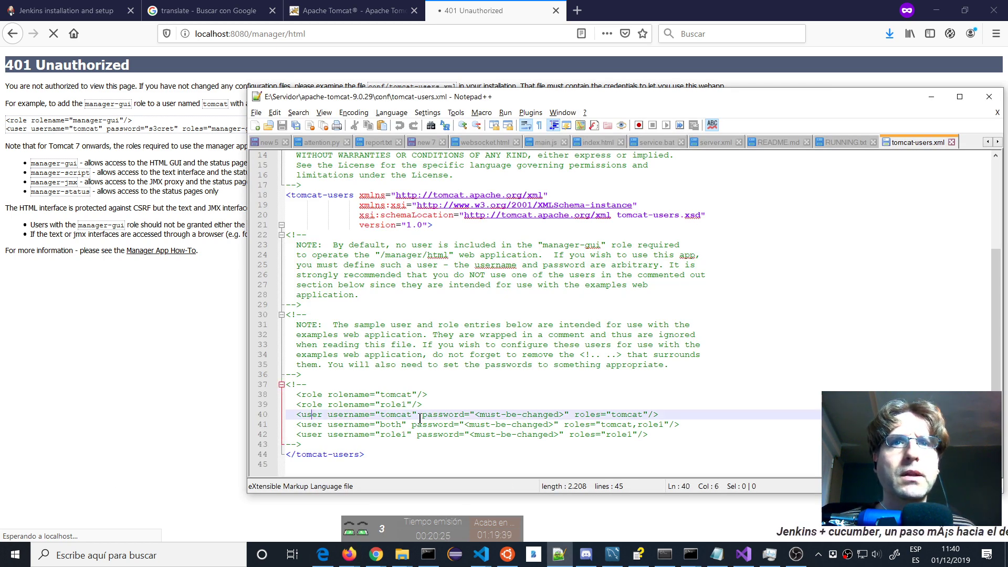
pyautogui.press('Home')
pyautogui.hotkey('shift', 'End')
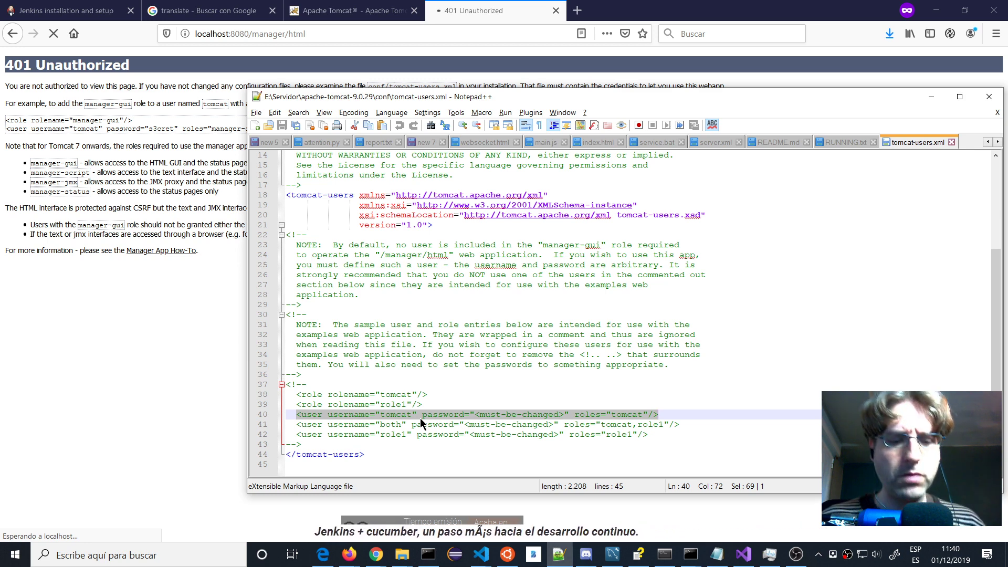
pyautogui.hotkey('ctrl', 'c')
pyautogui.press('Up')
pyautogui.press('Up')
pyautogui.press('Up')
pyautogui.press('Up')
pyautogui.press('End')
pyautogui.press('Return')
pyautogui.hotkey('ctrl', 'v')
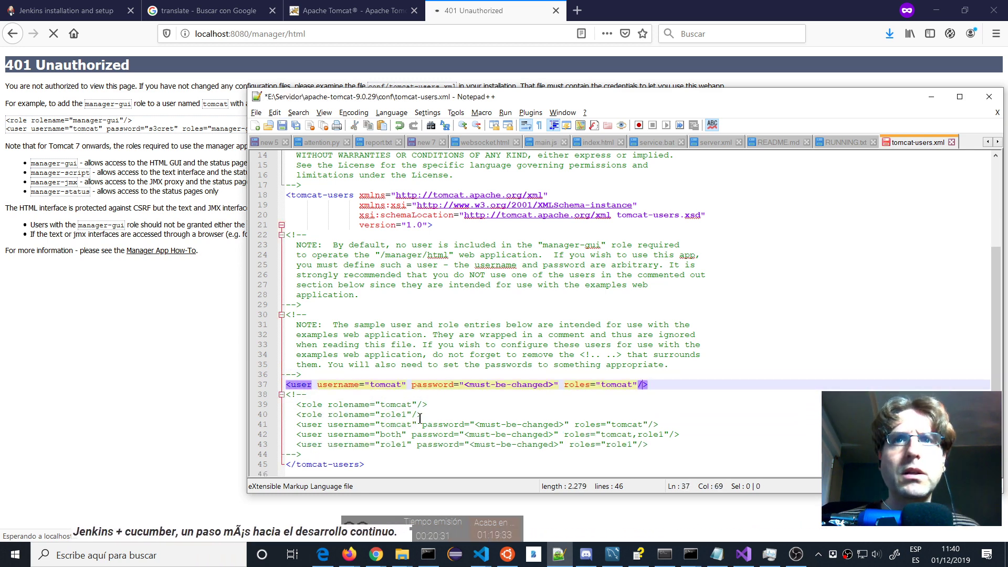
pyautogui.press('Left')
pyautogui.press('Left')
pyautogui.press('Left')
pyautogui.press('Left')
pyautogui.press('Left')
pyautogui.press('Left')
pyautogui.press('Left')
pyautogui.press('Left')
pyautogui.press('Left')
pyautogui.press('Left')
pyautogui.press('Left')
pyautogui.press('Left')
pyautogui.press('Left')
pyautogui.press('Left')
pyautogui.press('Left')
pyautogui.press('Left')
pyautogui.press('Left')
pyautogui.hotkey('shift', 'Left')
pyautogui.hotkey('shift', 'Left')
pyautogui.hotkey('shift', 'Left')
pyautogui.hotkey('shift', 'Left')
pyautogui.hotkey('shift', 'Left')
pyautogui.hotkey('shift', 'Left')
pyautogui.hotkey('shift', 'Left')
pyautogui.hotkey('shift', 'Left')
pyautogui.hotkey('shift', 'Left')
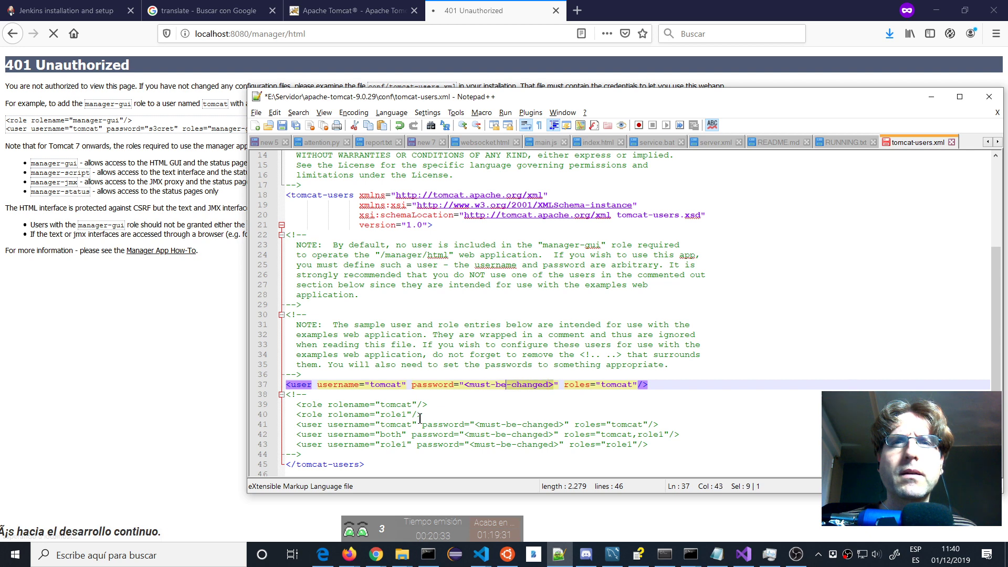
pyautogui.hotkey('shift', 'Left')
pyautogui.hotkey('shift', 'Left')
pyautogui.hotkey('shift', 'Left')
pyautogui.hotkey('shift', 'Left')
pyautogui.hotkey('shift', 'Left')
pyautogui.hotkey('shift', 'Left')
pyautogui.hotkey('shift', 'Left')
pyautogui.hotkey('shift', 'Left')
pyautogui.write('tomcat')
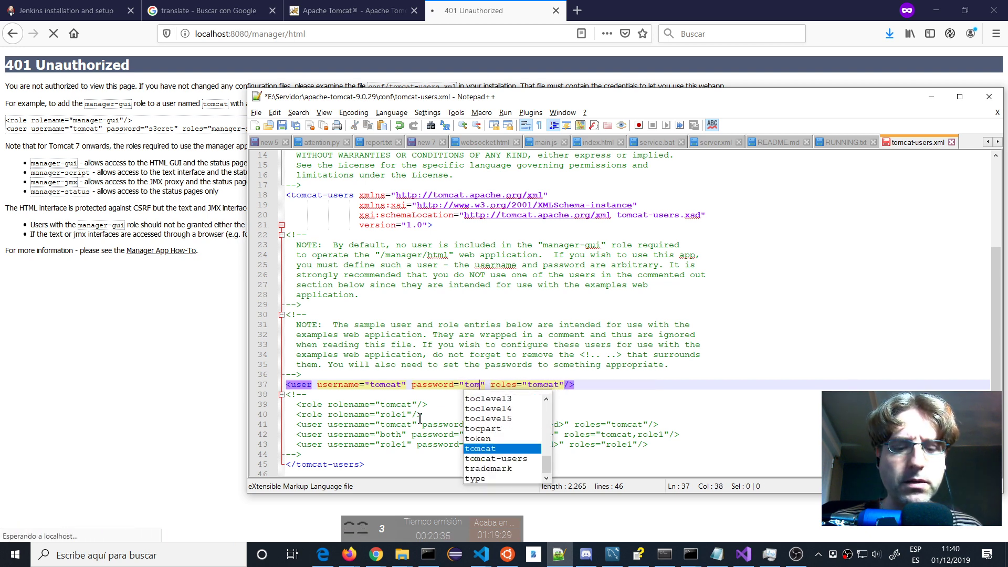
pyautogui.hotkey('ctrl', 's')
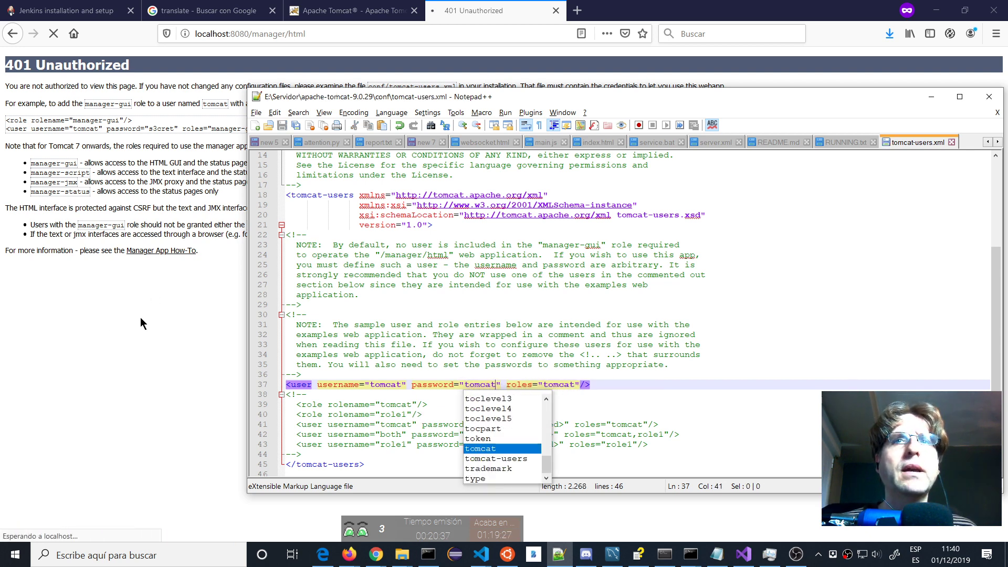
# Retry the Manager login as tomcat, then select the tomcat9 service in Task Manager.
pyautogui.click(140, 317)
pyautogui.write('tom')
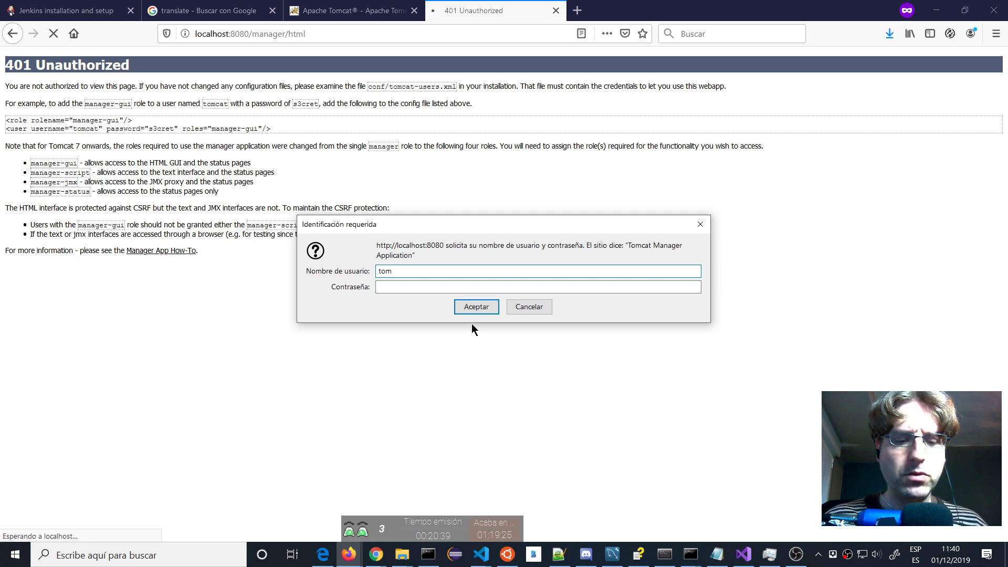
pyautogui.write('cat')
pyautogui.press('Tab')
pyautogui.write('tomcat')
pyautogui.press('Return')
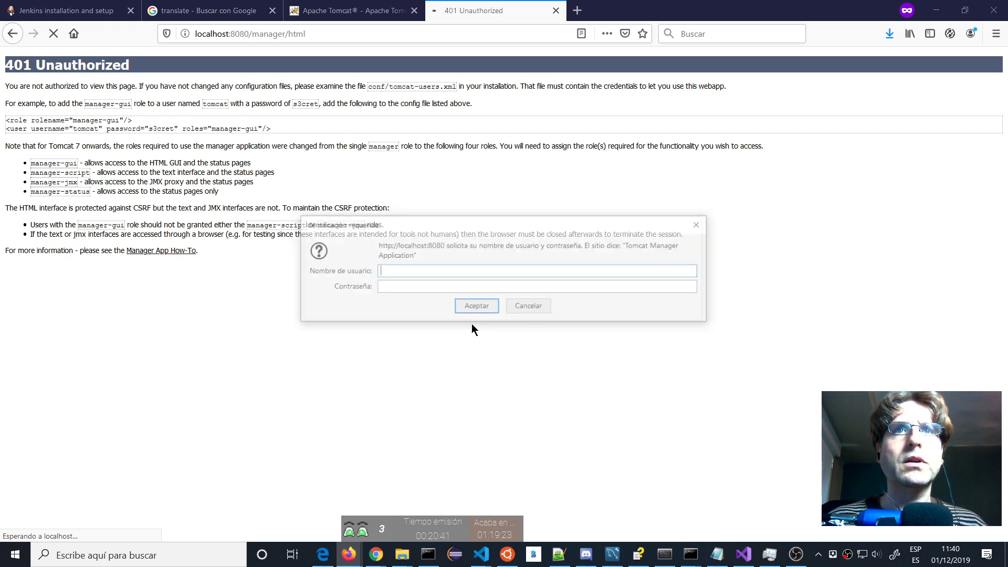
pyautogui.hotkey('alt', 'Tab')
pyautogui.hotkey('alt', 'Tab')
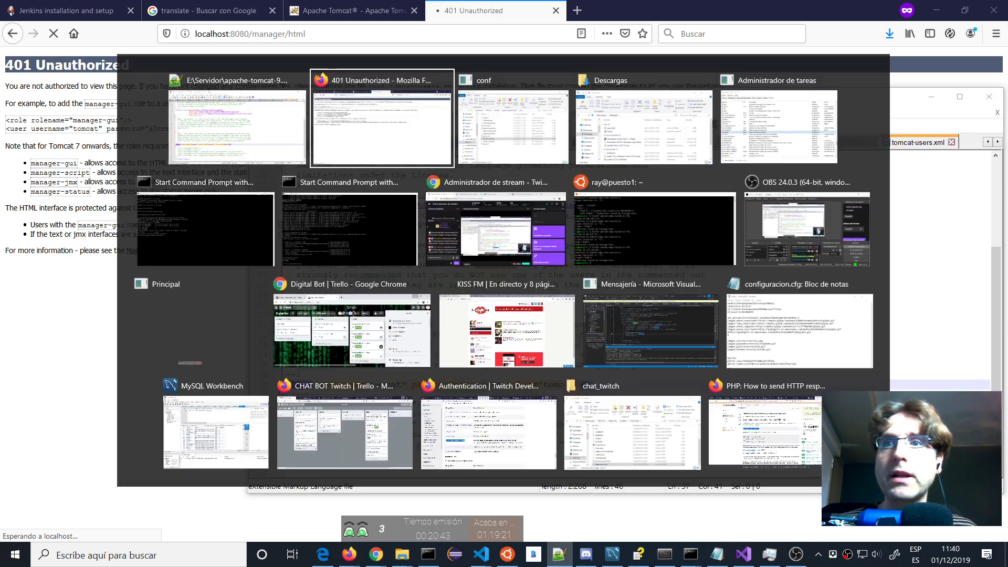
pyautogui.click(770, 555)
pyautogui.click(42, 280)
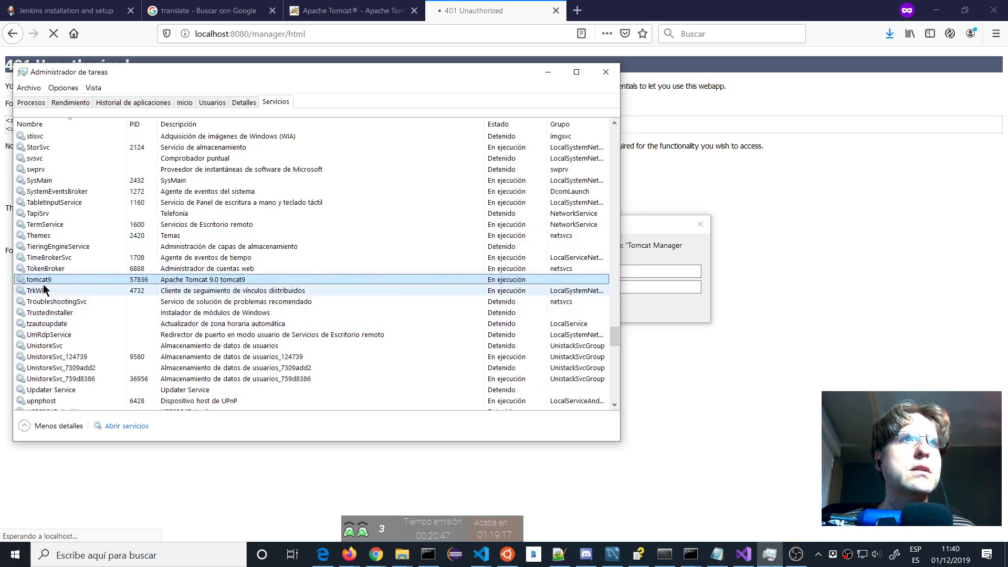
# Restart the tomcat9 service with Reiniciar and minimize Task Manager.
pyautogui.rightClick(44, 282)
pyautogui.click(36, 309)
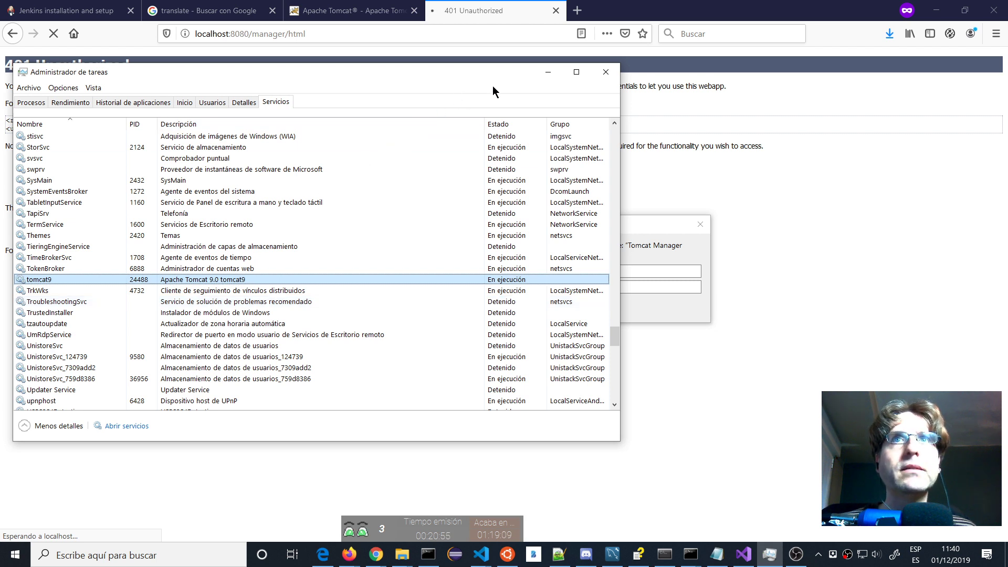
pyautogui.click(548, 74)
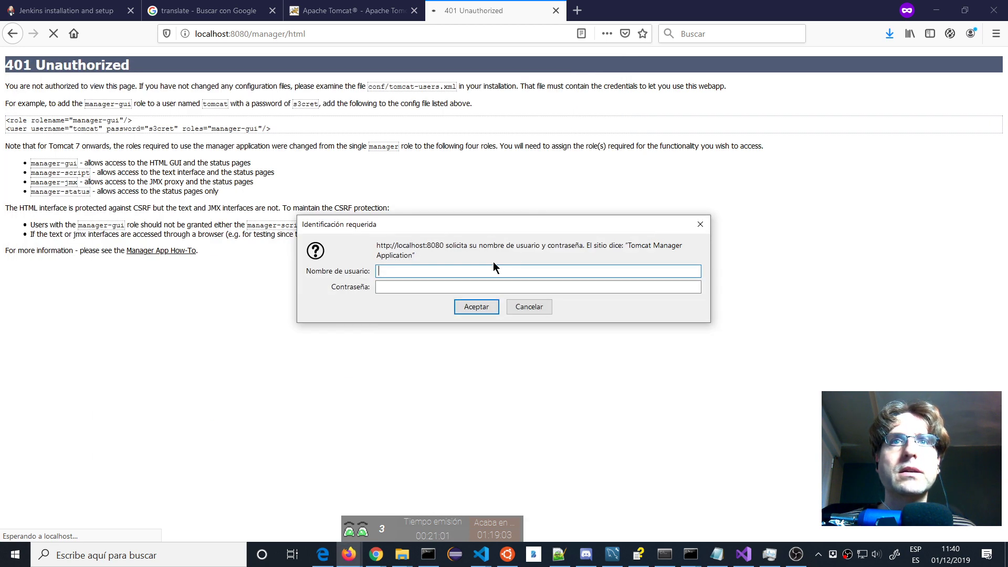
# Log in as tomcat with the sample password, hit 403 Access Denied, and reopen Manager App.
pyautogui.write('tomcat')
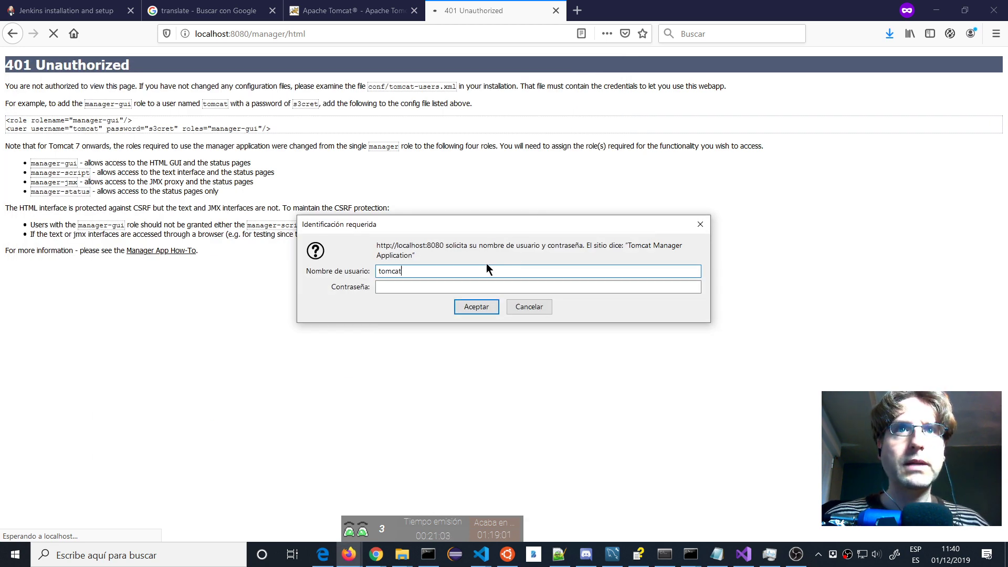
pyautogui.press('Tab')
pyautogui.write('s3cret')
pyautogui.press('Return')
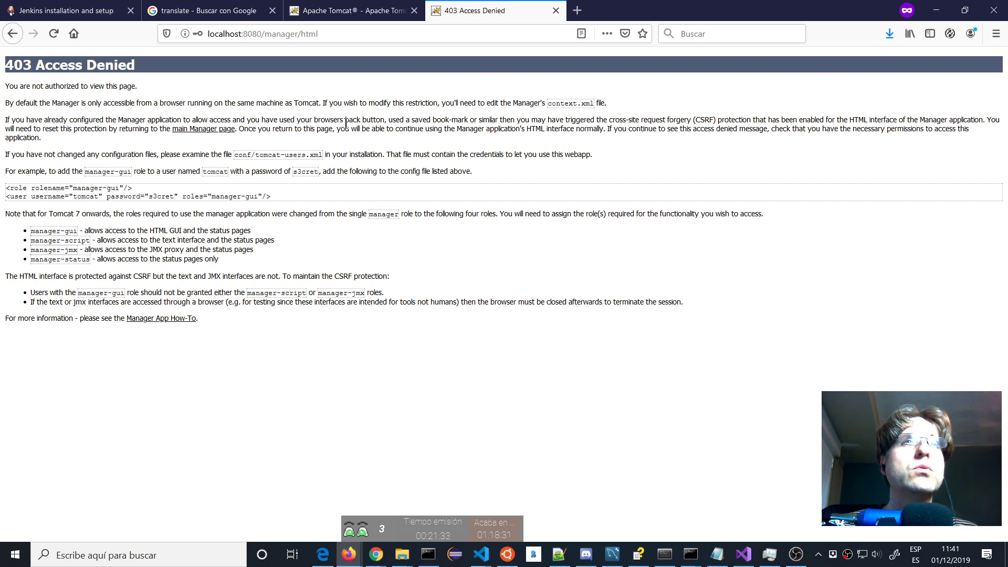
pyautogui.click(13, 36)
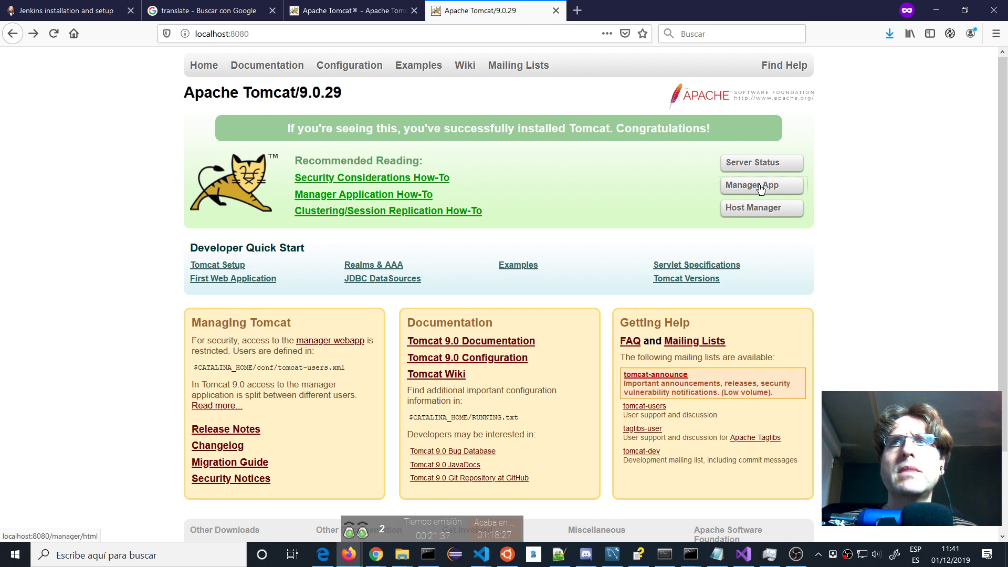
pyautogui.click(756, 186)
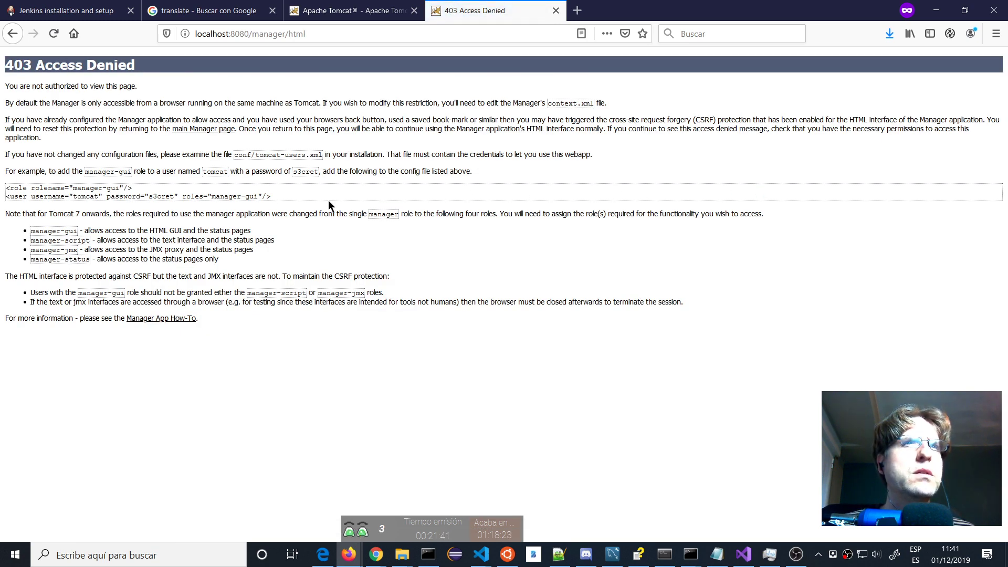
pyautogui.hotkey('alt', 'Tab')
pyautogui.hotkey('alt', 'Tab')
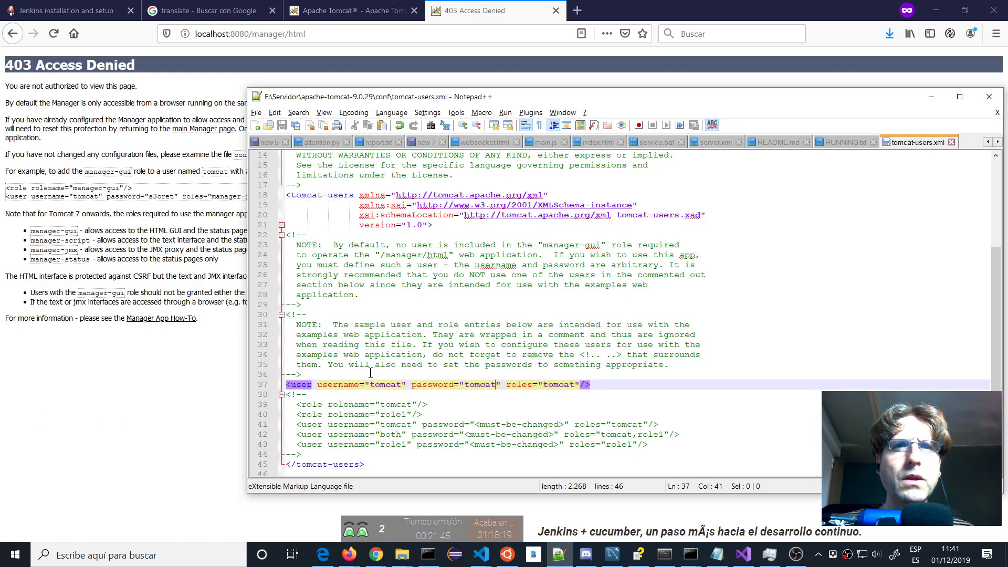
# Move the <role rolename="tomcat"/> line above the tomcat <user> line and save.
pyautogui.click(438, 407)
pyautogui.hotkey('shift', 'Home')
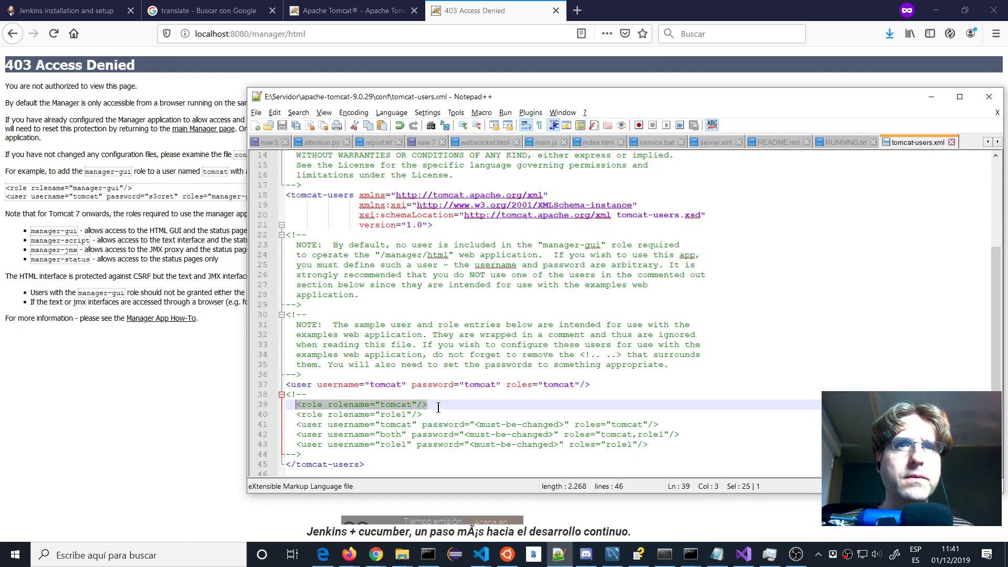
pyautogui.press('Delete')
pyautogui.press('Up')
pyautogui.press('Up')
pyautogui.press('Up')
pyautogui.press('Return')
pyautogui.hotkey('ctrl', 'v')
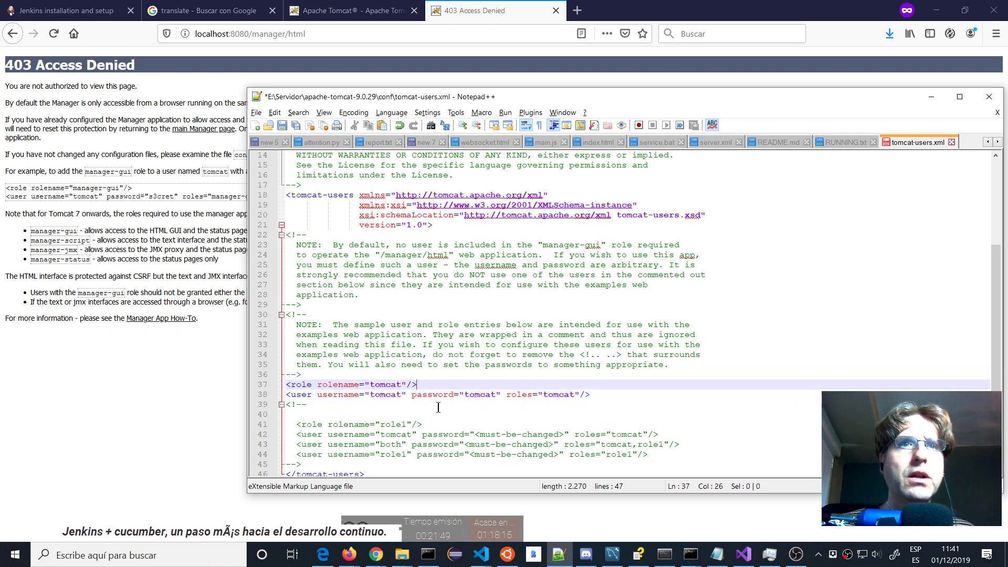
pyautogui.hotkey('ctrl', 's')
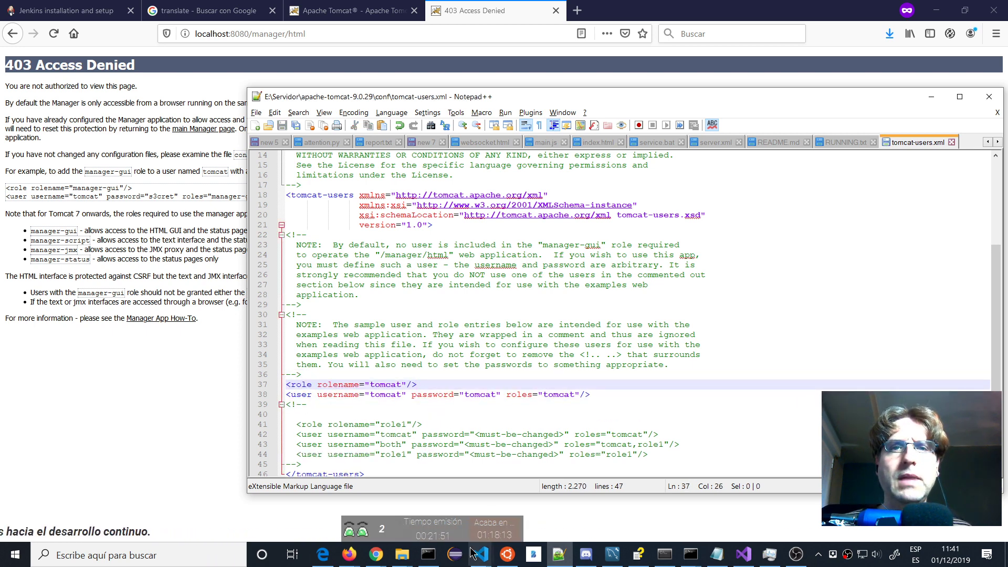
# Restart tomcat9 in Task Manager and retry Manager App, which still returns 403.
pyautogui.click(769, 553)
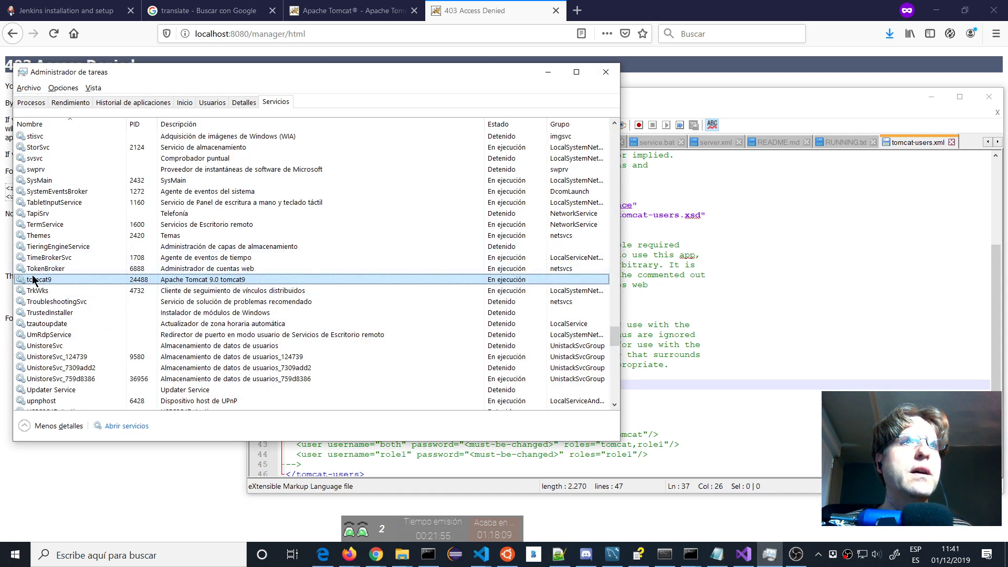
pyautogui.rightClick(33, 279)
pyautogui.click(38, 307)
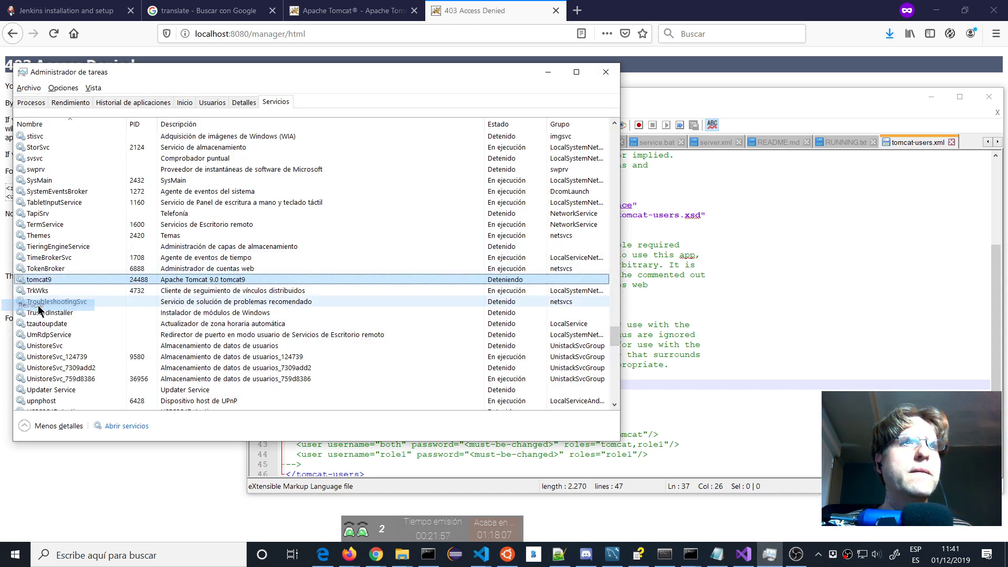
pyautogui.click(175, 474)
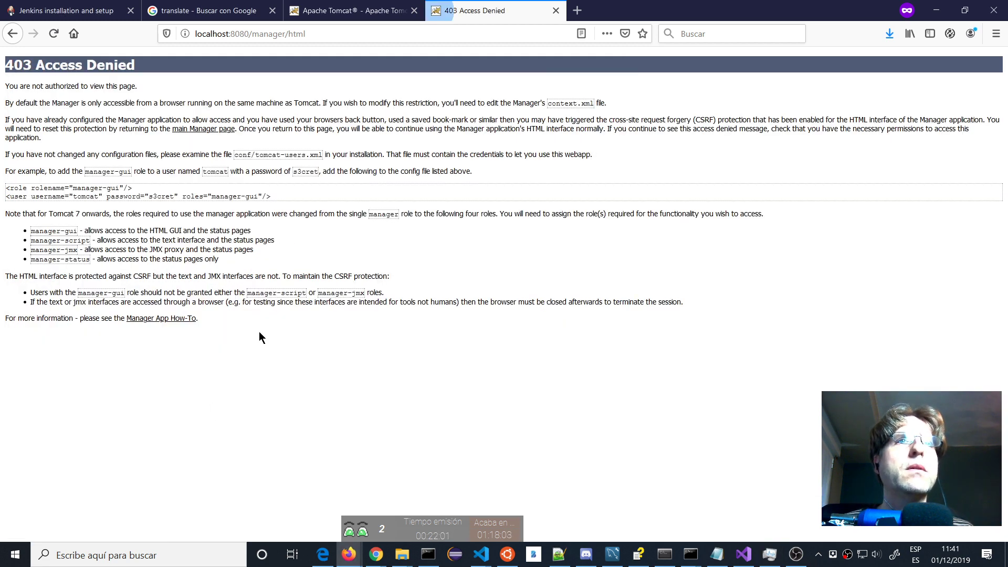
pyautogui.click(11, 33)
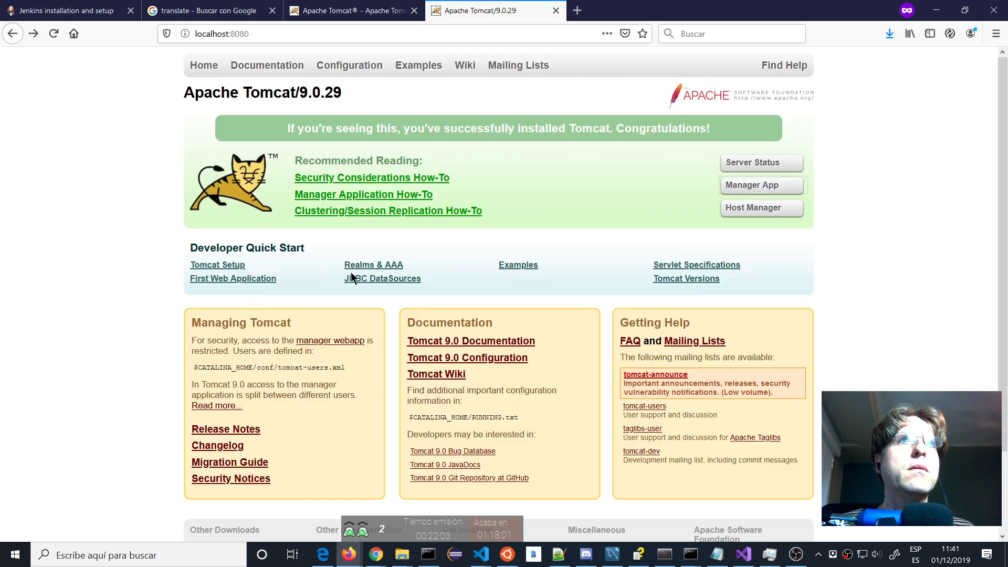
pyautogui.click(763, 186)
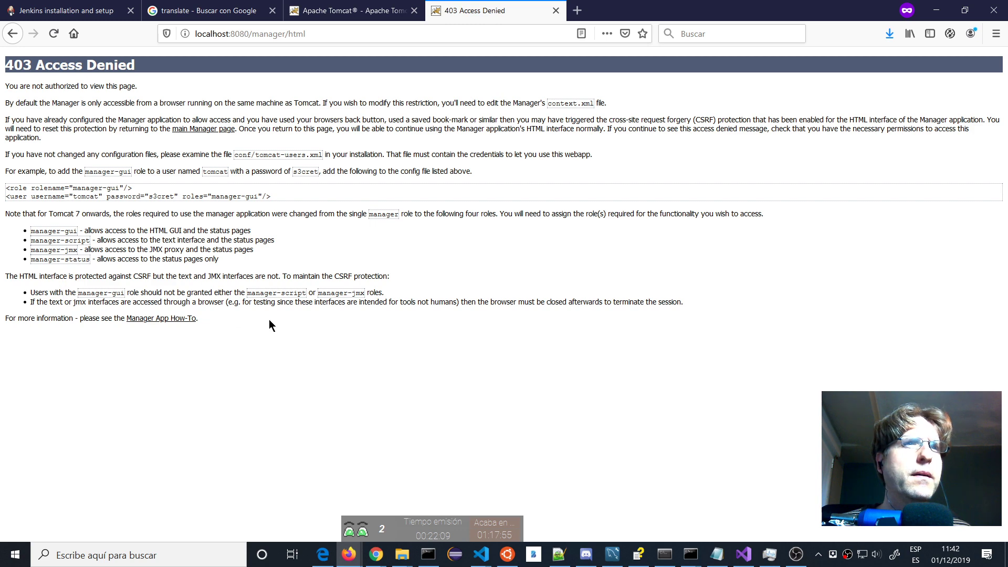
pyautogui.hotkey('alt', 'Tab')
pyautogui.hotkey('alt', 'Tab')
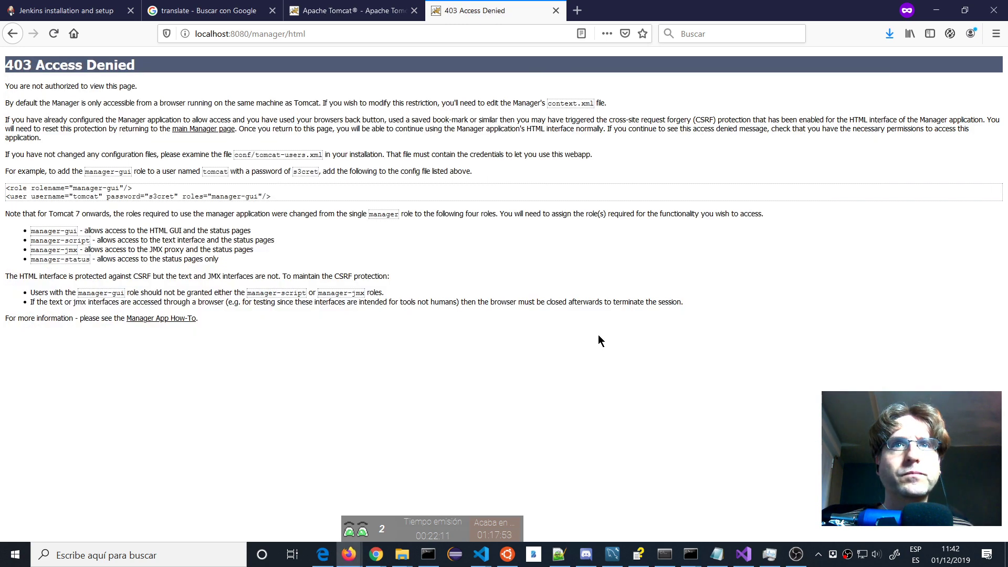
pyautogui.hotkey('alt', 'Tab')
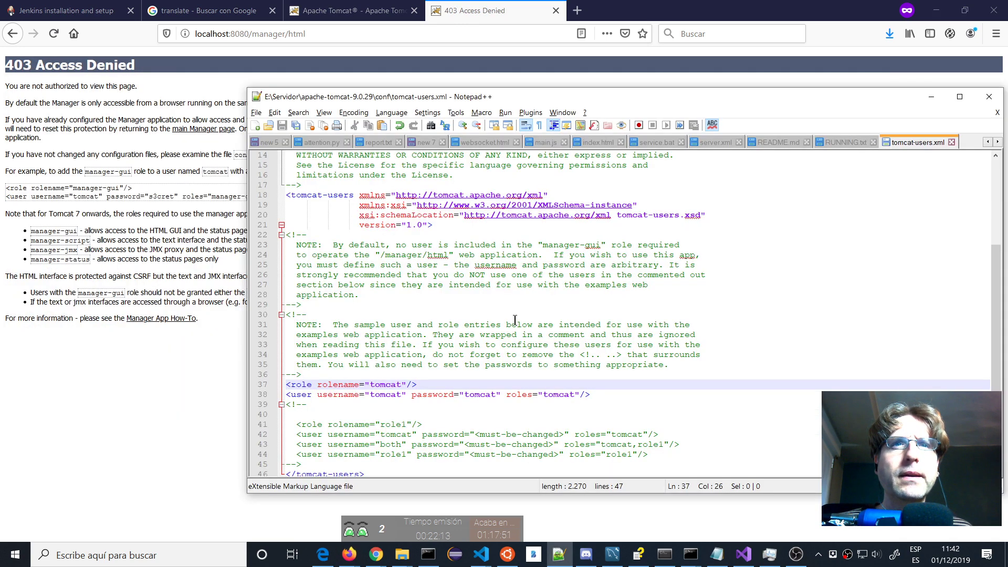
# Switch Notepad++ over to the server.xml file.
pyautogui.scroll(-1, 515, 320)
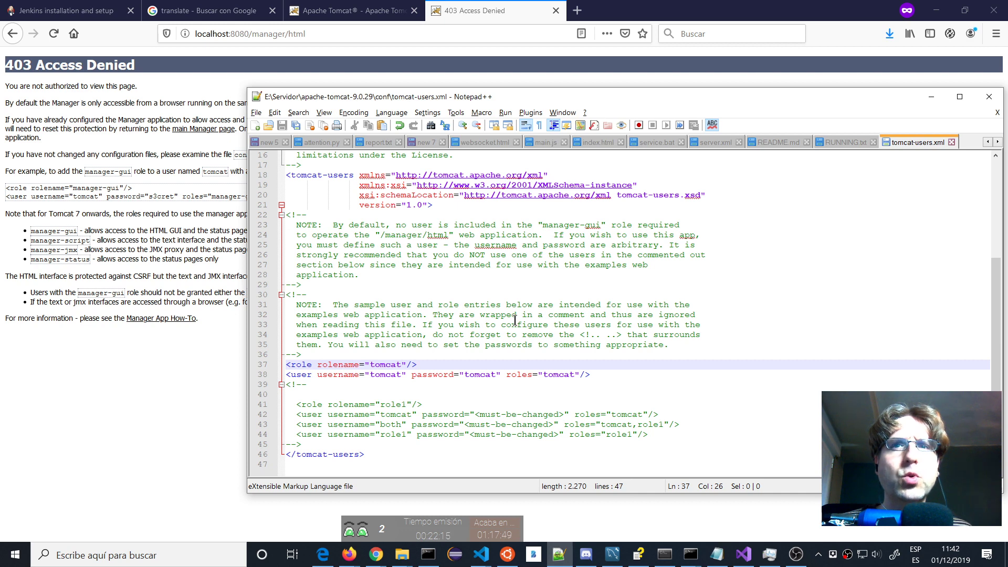
pyautogui.scroll(2, 515, 320)
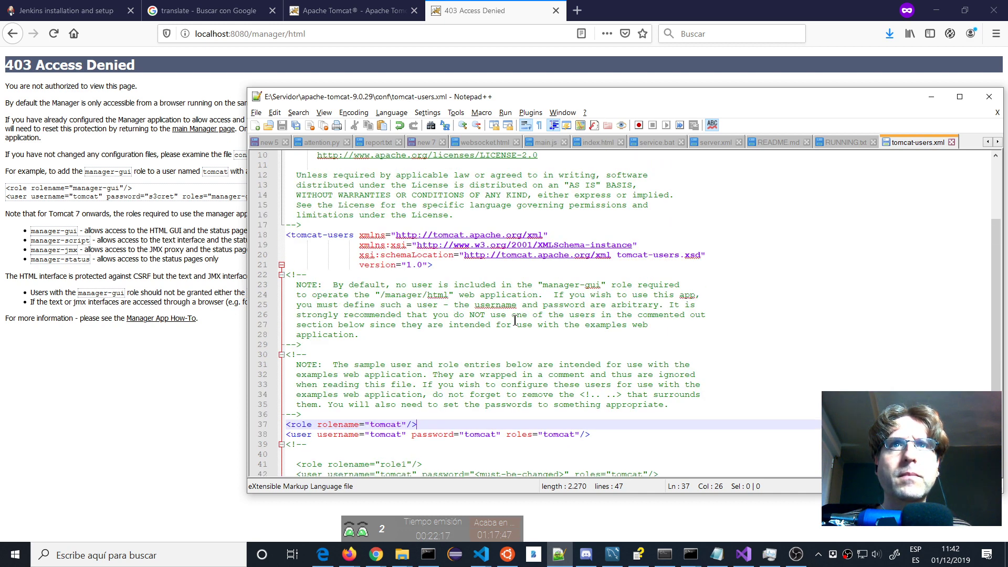
pyautogui.scroll(3, 515, 320)
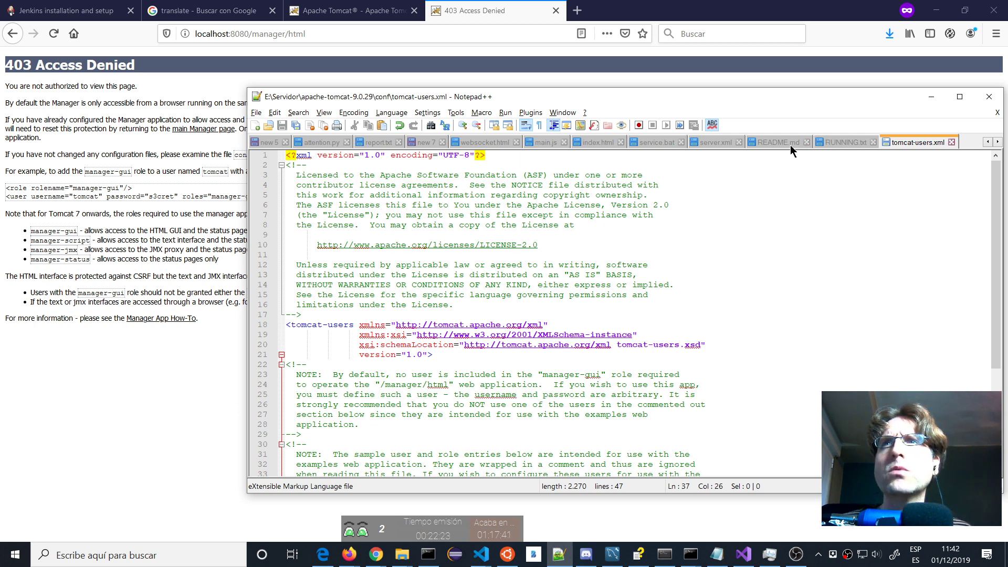
pyautogui.click(722, 142)
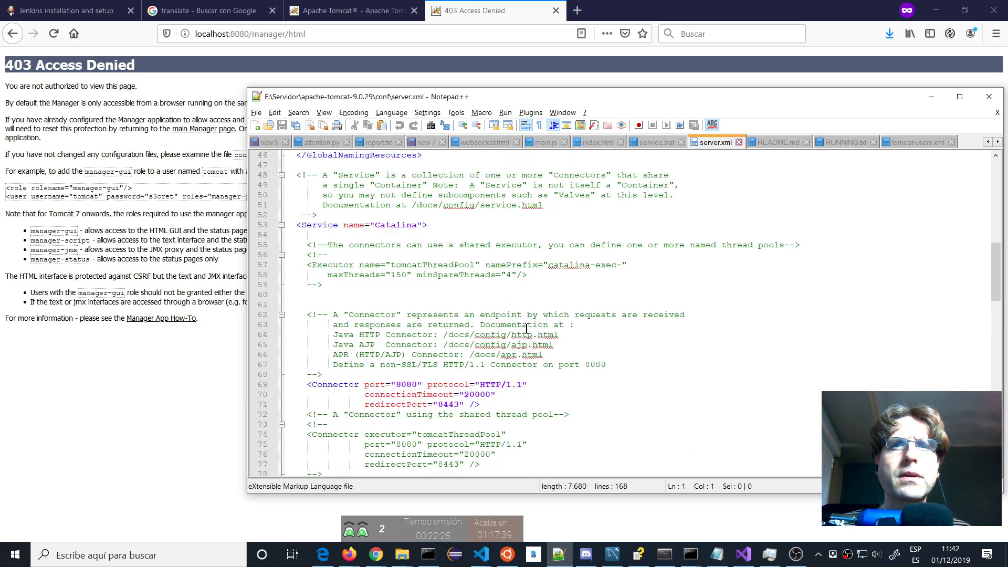
# Review server.xml's Realm and Host sections, then return to Task Manager's Services list showing tomcat9.
pyautogui.scroll(-10, 500, 404)
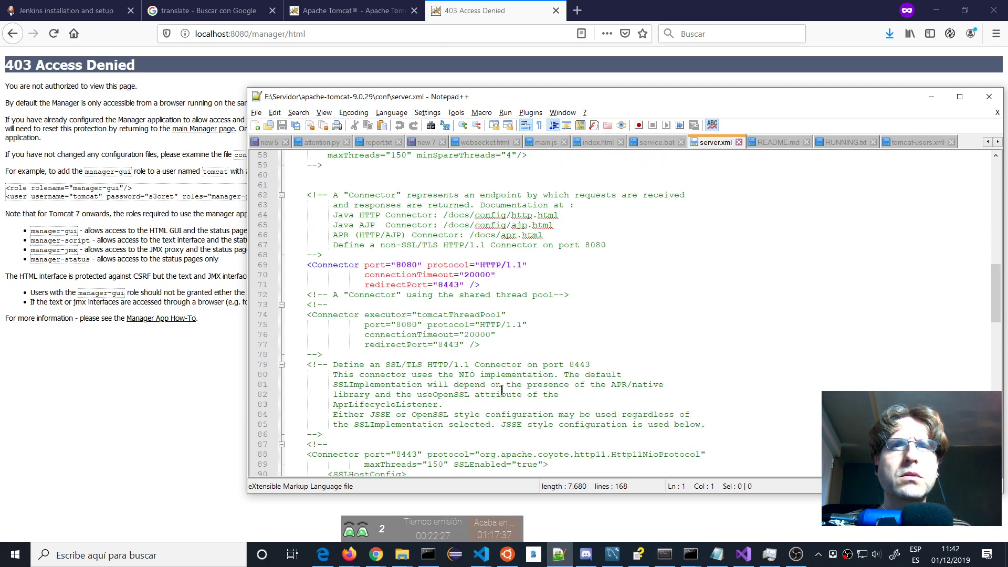
pyautogui.scroll(-7, 501, 390)
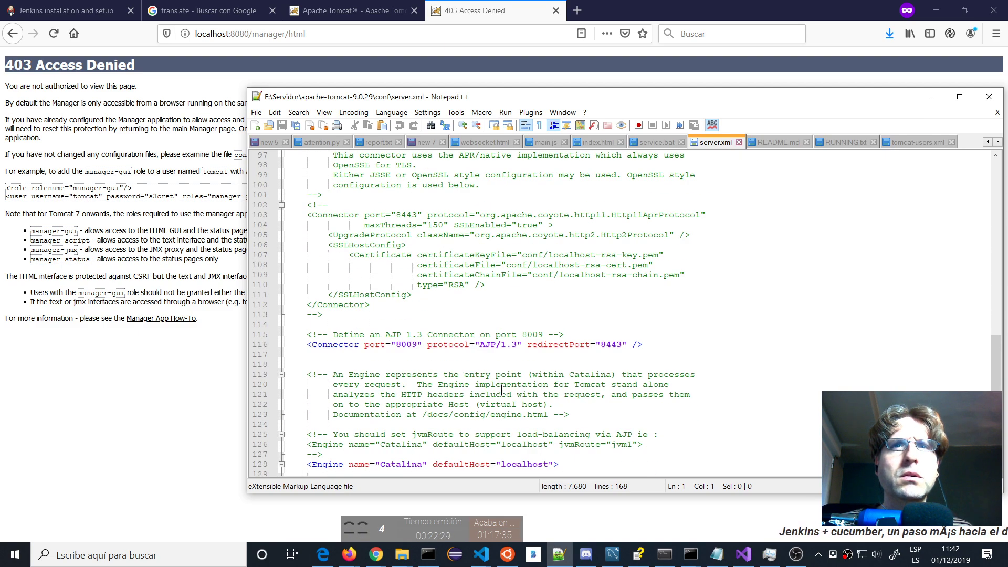
pyautogui.scroll(-8, 501, 390)
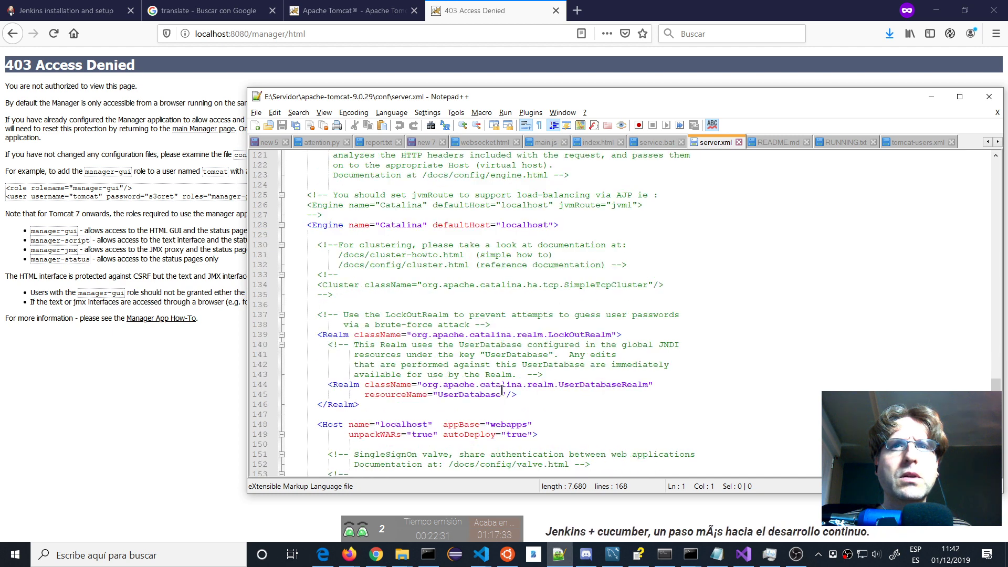
pyautogui.scroll(-3, 501, 390)
pyautogui.scroll(-3, 509, 368)
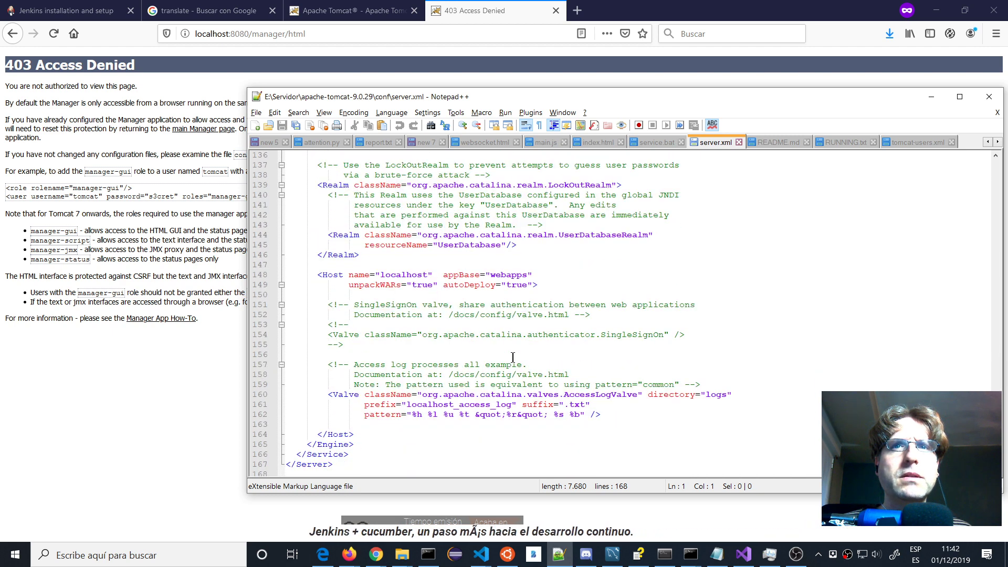
pyautogui.scroll(1, 518, 357)
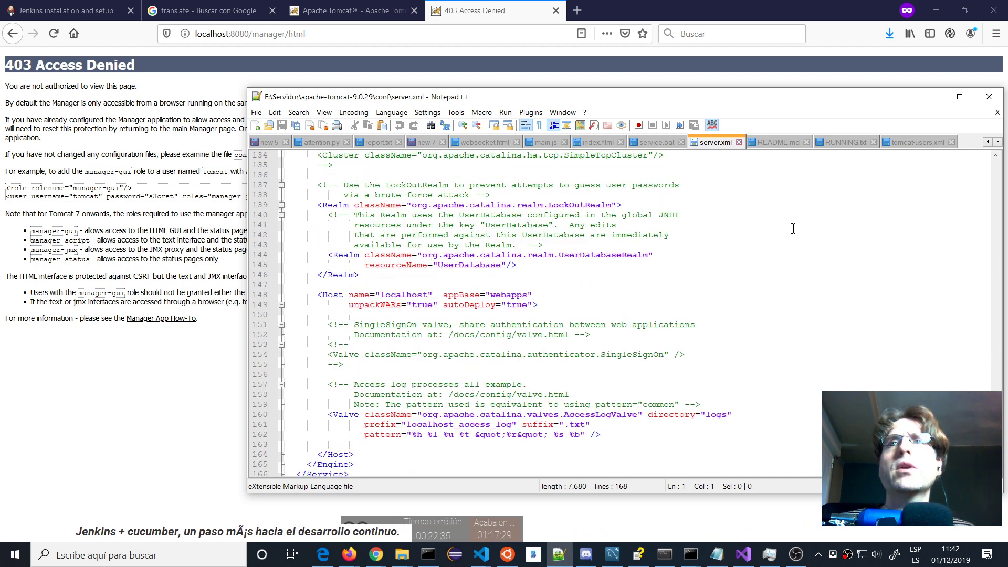
pyautogui.hotkey('alt', 'Tab')
pyautogui.hotkey('alt', 'Tab')
pyautogui.hotkey('alt', 'Tab')
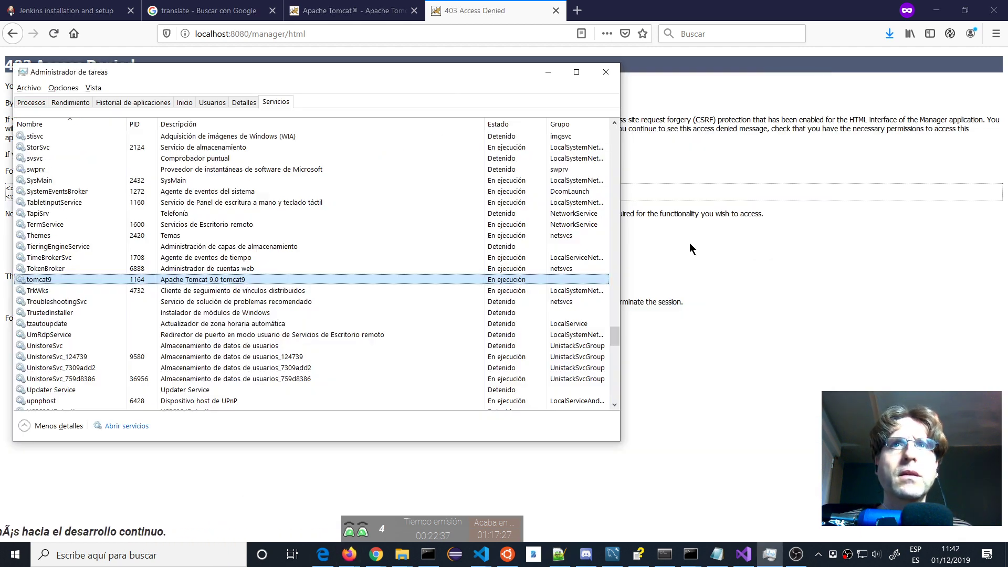
pyautogui.hotkey('alt', 'Tab')
pyautogui.hotkey('alt', 'Tab')
pyautogui.hotkey('alt', 'Tab')
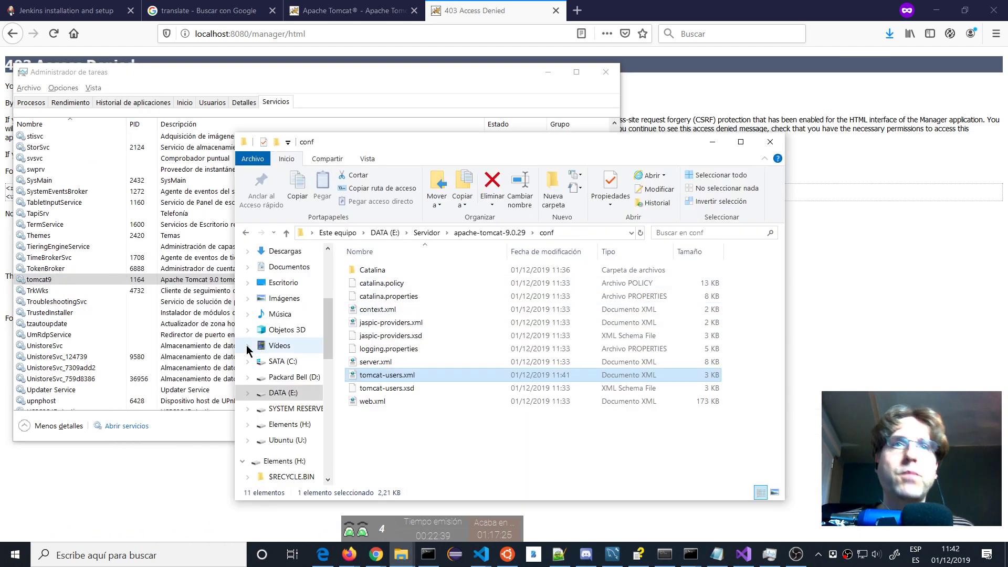
# Open conf/context.xml in Notepad++ using its Edit with Notepad++ context-menu option.
pyautogui.moveTo(385, 313)
pyautogui.mouseDown()
pyautogui.moveTo(840, 305)
pyautogui.moveTo(362, 325)
pyautogui.moveTo(373, 309)
pyautogui.mouseUp()
pyautogui.rightClick(373, 308)
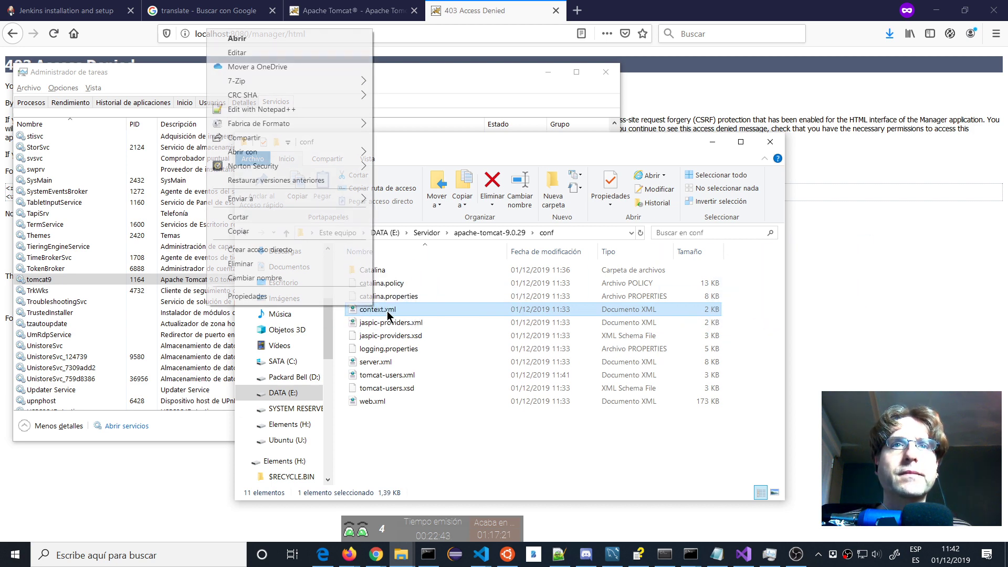
pyautogui.click(261, 109)
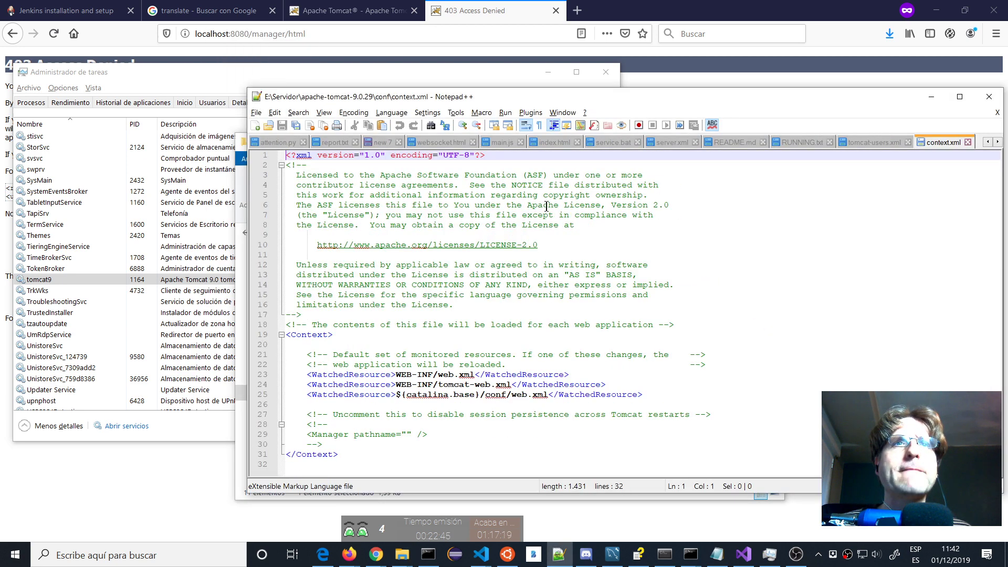
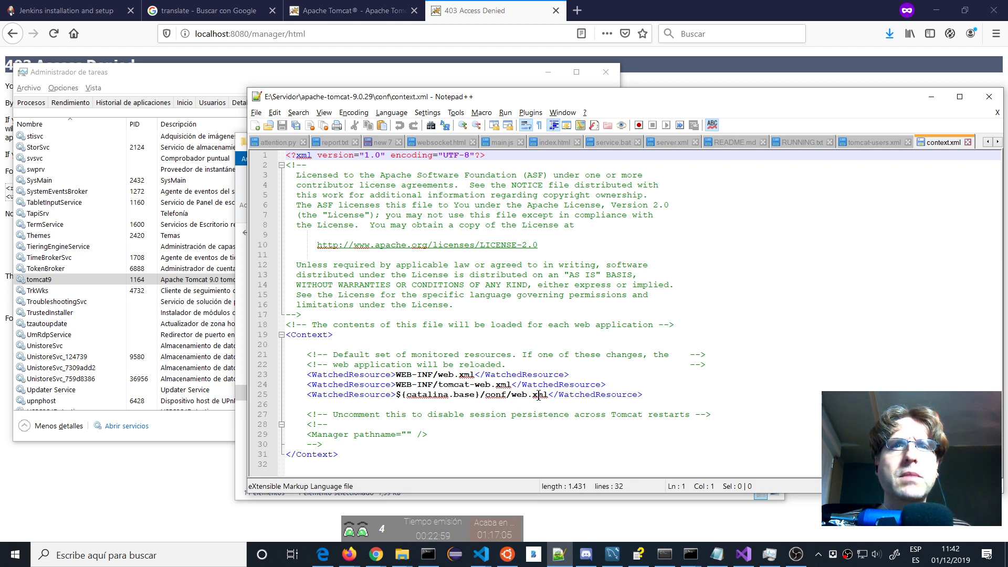
# Open Tomcat's conf\web.xml in Notepad++ from the Explorer conf folder.
pyautogui.hotkey('alt', 'Tab')
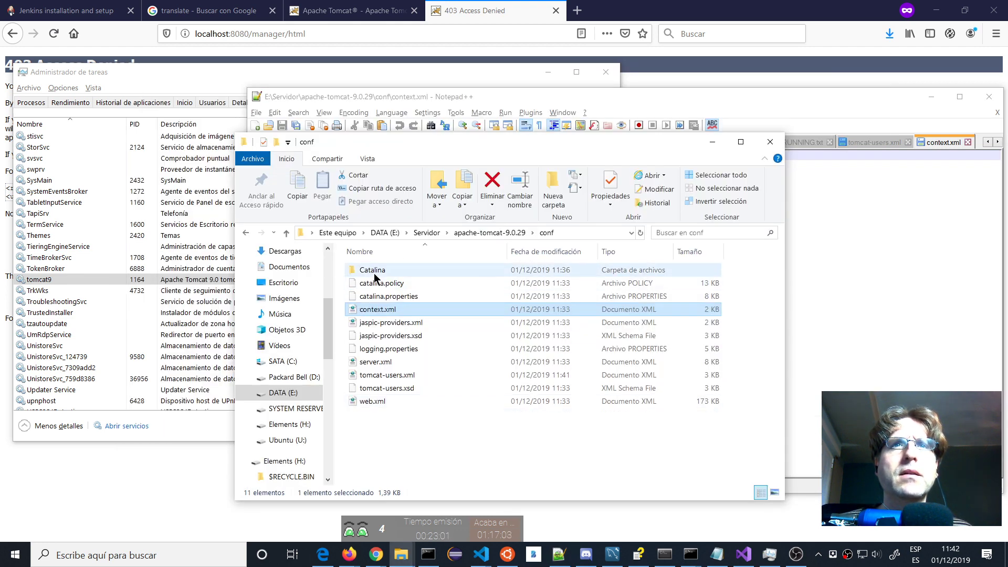
pyautogui.doubleClick(376, 273)
pyautogui.doubleClick(373, 272)
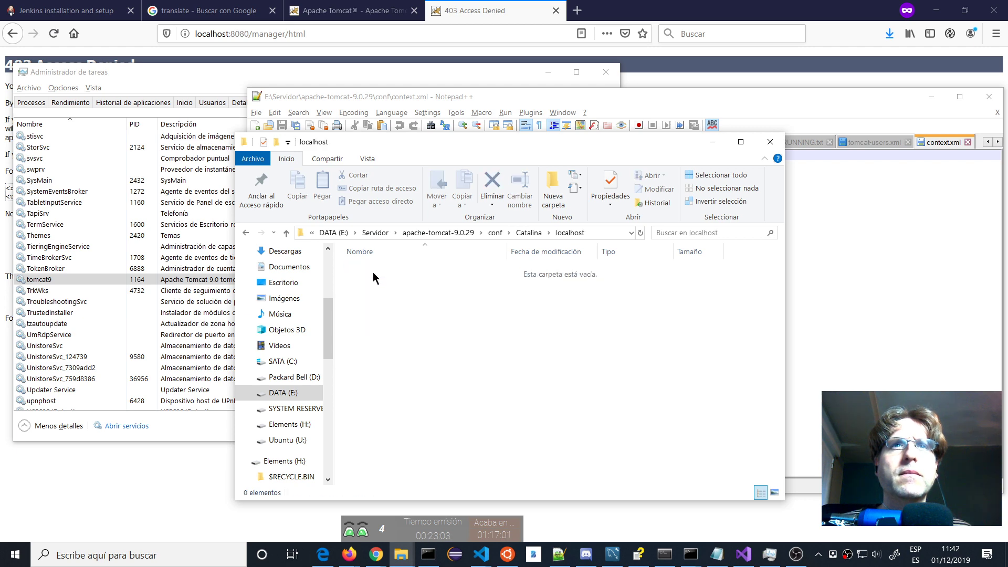
pyautogui.click(495, 232)
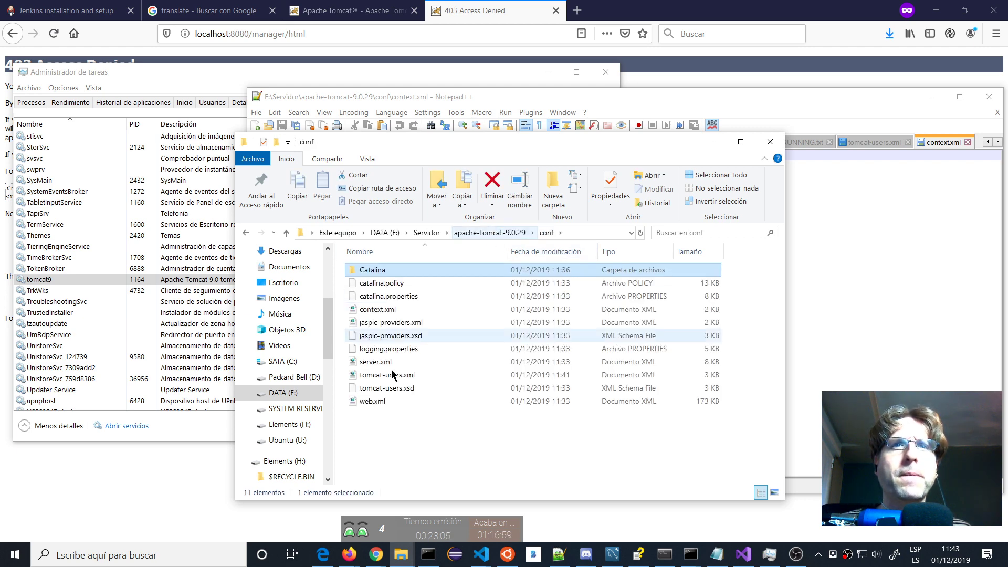
pyautogui.rightClick(374, 404)
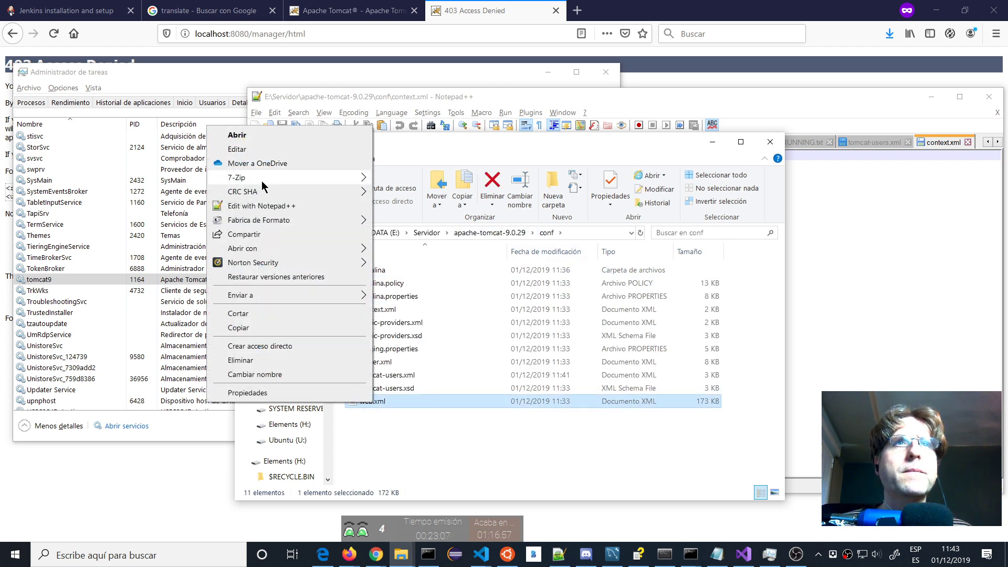
pyautogui.click(261, 207)
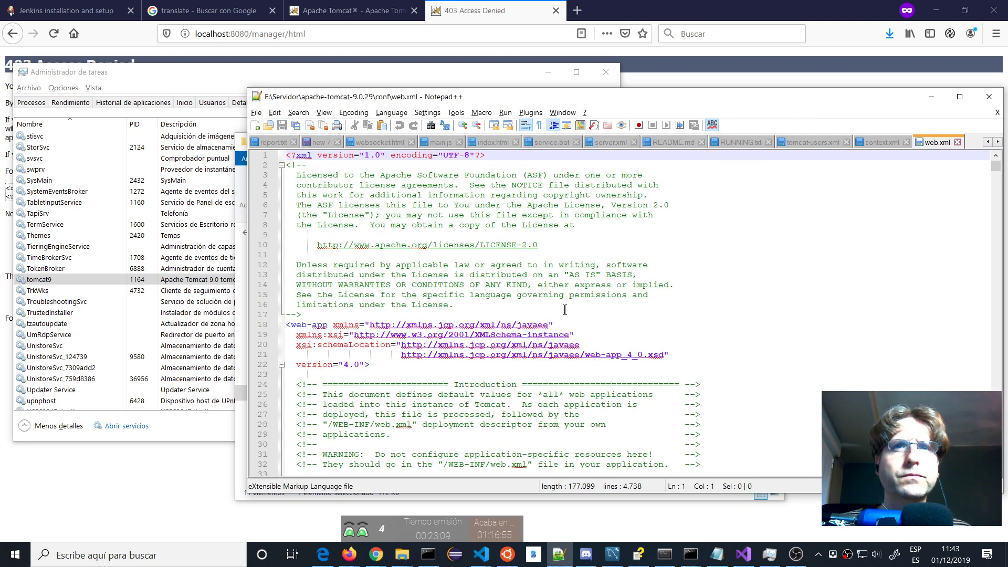
# Page through web.xml to its end, then return to Firefox's 403 Access Denied page.
pyautogui.scroll(-16, 565, 310)
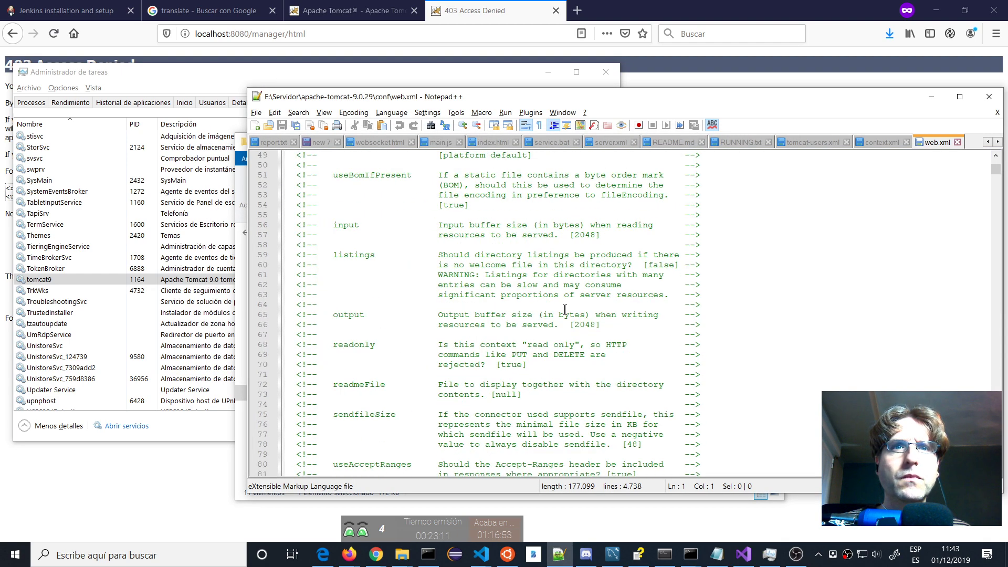
pyautogui.scroll(-18, 565, 309)
pyautogui.scroll(-20, 565, 309)
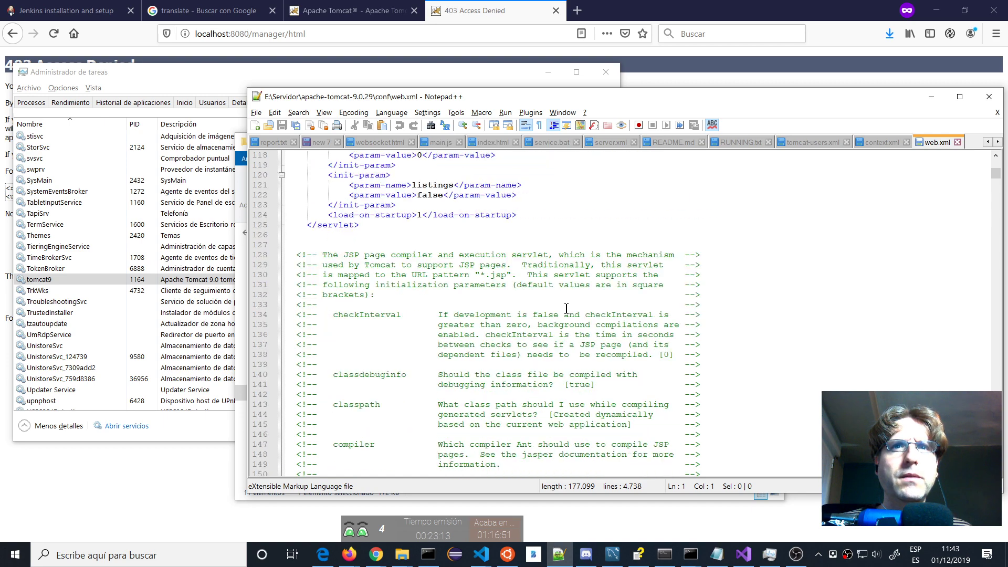
pyautogui.scroll(-17, 566, 308)
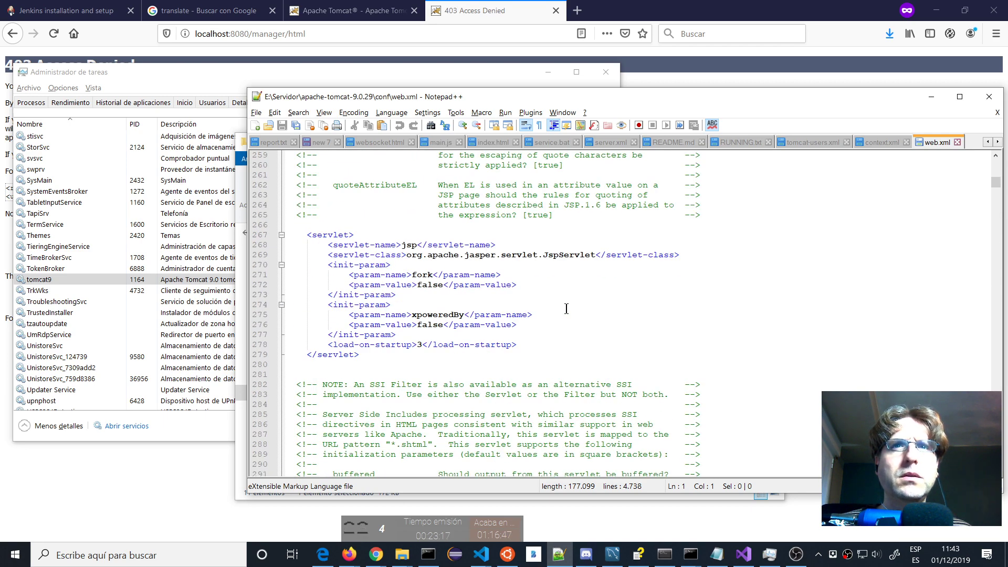
pyautogui.scroll(-20, 566, 309)
pyautogui.scroll(-20, 566, 309)
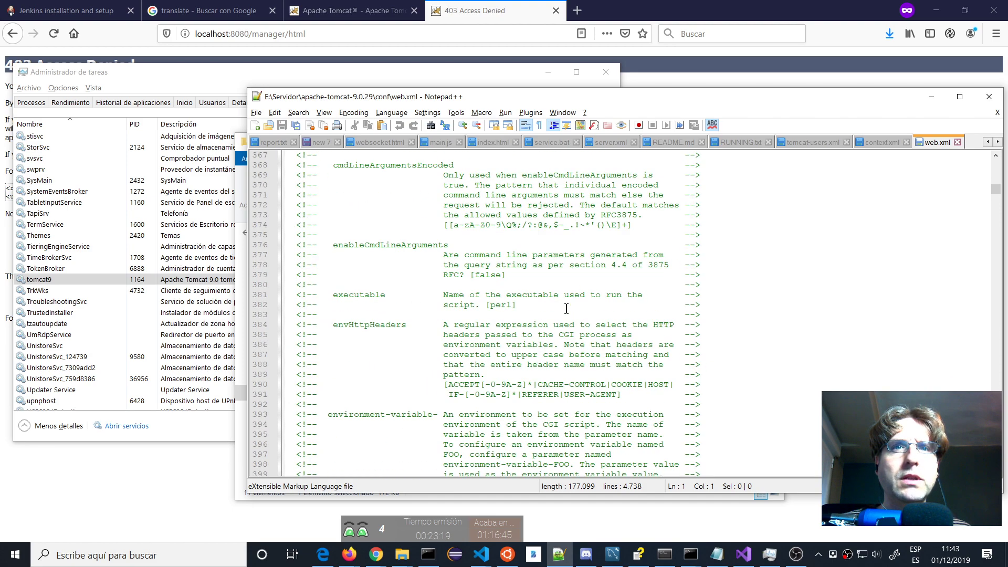
pyautogui.scroll(-20, 566, 308)
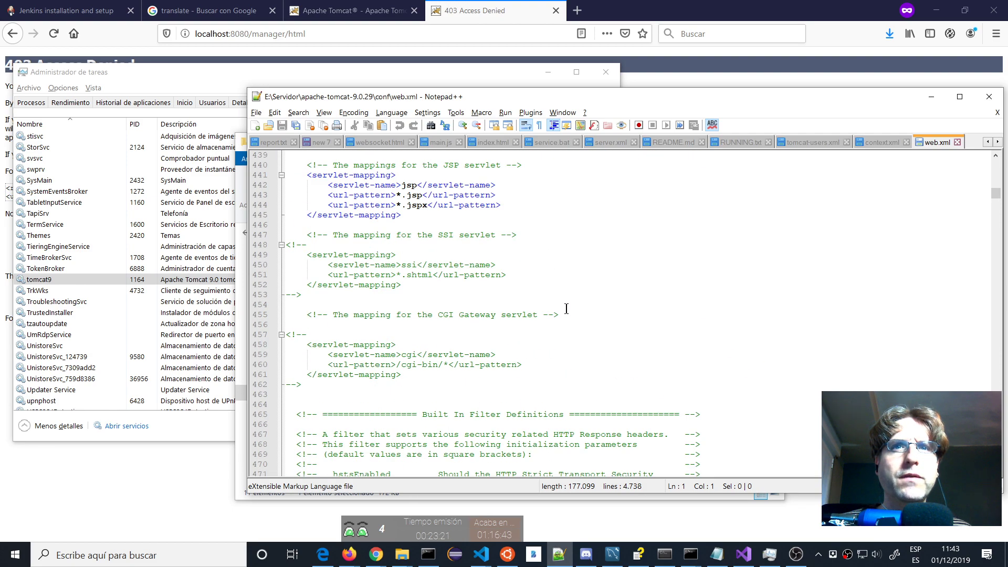
pyautogui.scroll(-20, 566, 309)
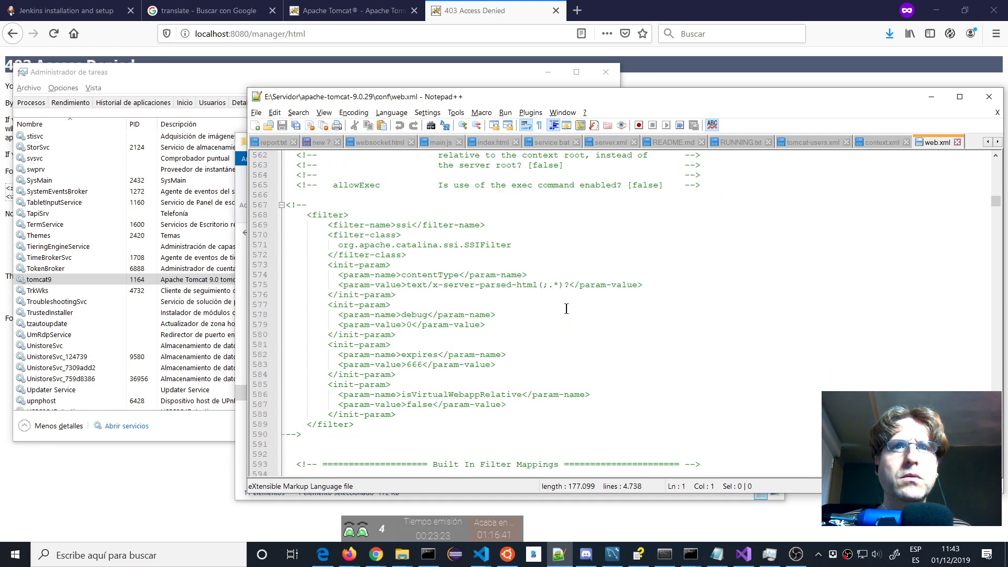
pyautogui.scroll(-20, 567, 309)
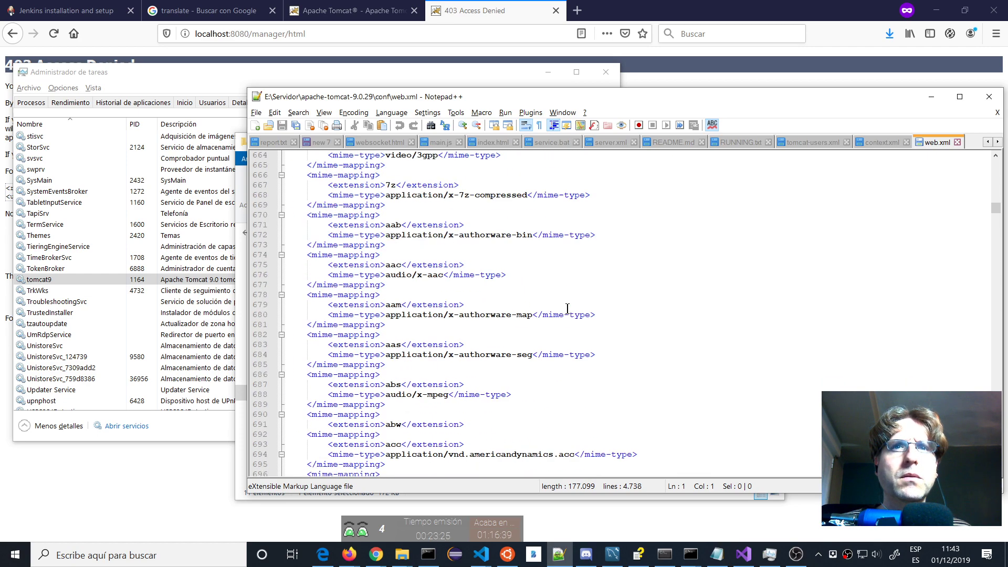
pyautogui.scroll(-20, 567, 308)
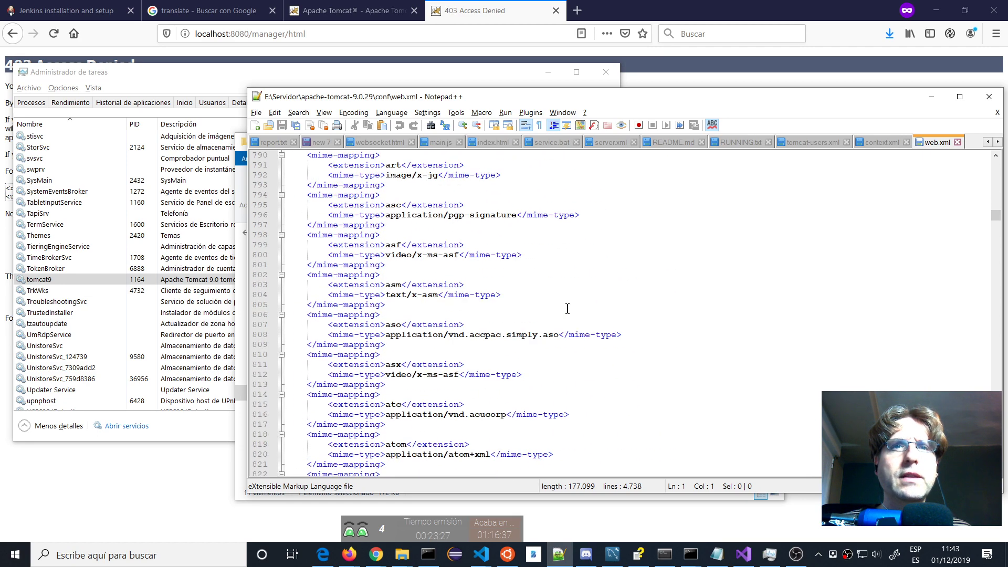
pyautogui.press('pagedown')
pyautogui.press('pagedown')
pyautogui.press('pagedown')
pyautogui.press('pagedown')
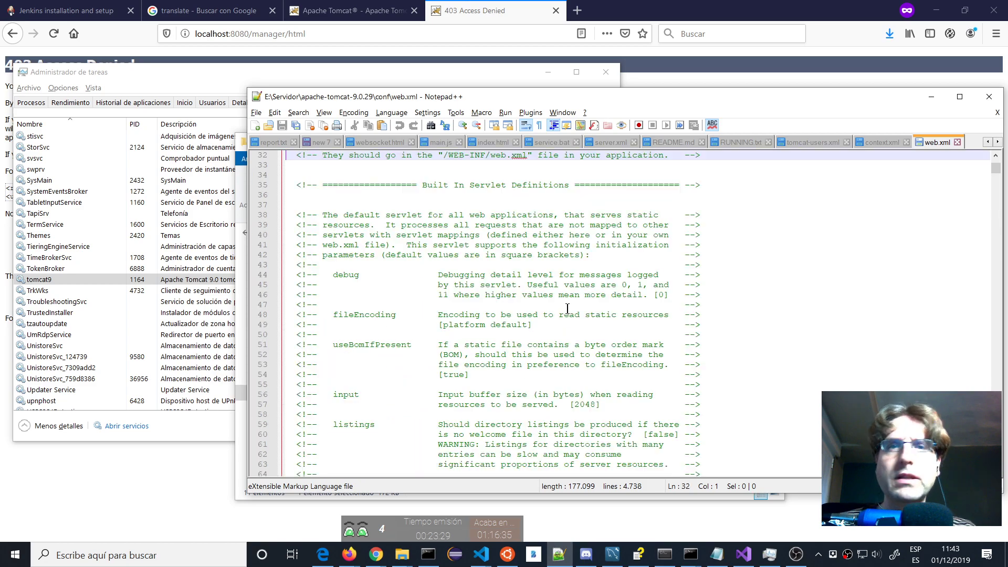
pyautogui.press('pageup')
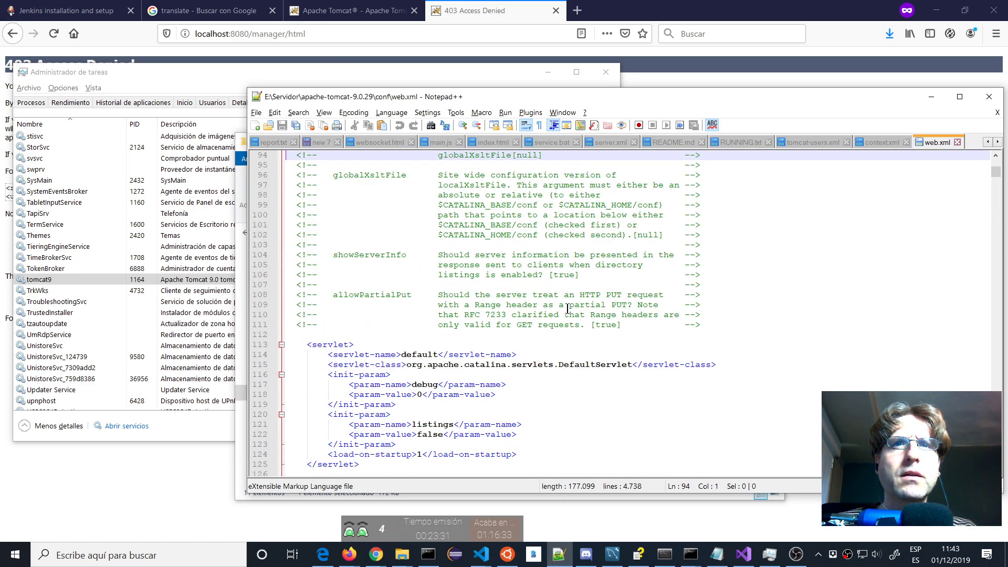
pyautogui.press('pagedown')
pyautogui.press('pagedown')
pyautogui.press('pagedown')
pyautogui.press('pagedown')
pyautogui.press('pagedown')
pyautogui.press('pagedown')
pyautogui.press('pagedown')
pyautogui.press('pagedown')
pyautogui.press('pagedown')
pyautogui.press('pagedown')
pyautogui.press('pagedown')
pyautogui.press('pagedown')
pyautogui.press('pagedown')
pyautogui.press('pagedown')
pyautogui.press('pagedown')
pyautogui.press('pagedown')
pyautogui.press('pagedown')
pyautogui.press('pagedown')
pyautogui.press('pagedown')
pyautogui.press('pagedown')
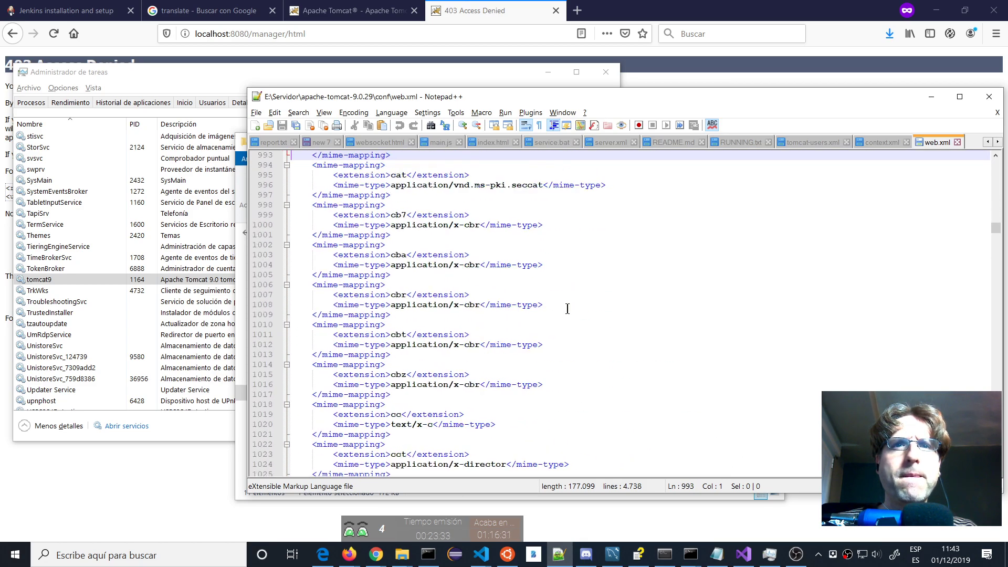
pyautogui.press('pagedown')
pyautogui.press('pagedown')
pyautogui.press('pagedown')
pyautogui.press('pagedown')
pyautogui.press('pagedown')
pyautogui.press('pagedown')
pyautogui.press('pagedown')
pyautogui.press('pagedown')
pyautogui.press('pagedown')
pyautogui.press('pagedown')
pyautogui.press('pagedown')
pyautogui.press('pagedown')
pyautogui.press('pagedown')
pyautogui.press('pagedown')
pyautogui.press('pagedown')
pyautogui.press('pagedown')
pyautogui.press('pagedown')
pyautogui.press('pagedown')
pyautogui.press('pagedown')
pyautogui.press('pagedown')
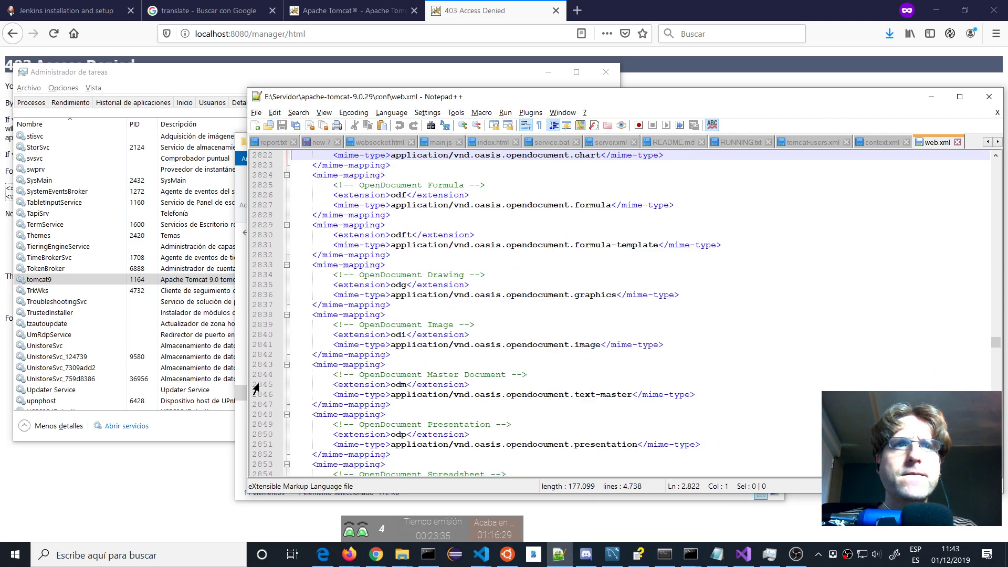
pyautogui.press('pagedown')
pyautogui.press('pagedown')
pyautogui.press('pagedown')
pyautogui.press('pagedown')
pyautogui.press('pagedown')
pyautogui.press('pagedown')
pyautogui.press('pagedown')
pyautogui.press('pagedown')
pyautogui.press('pagedown')
pyautogui.press('pagedown')
pyautogui.press('pagedown')
pyautogui.press('pagedown')
pyautogui.press('pagedown')
pyautogui.press('pagedown')
pyautogui.press('pagedown')
pyautogui.press('pagedown')
pyautogui.press('pagedown')
pyautogui.press('pagedown')
pyautogui.press('pagedown')
pyautogui.press('pagedown')
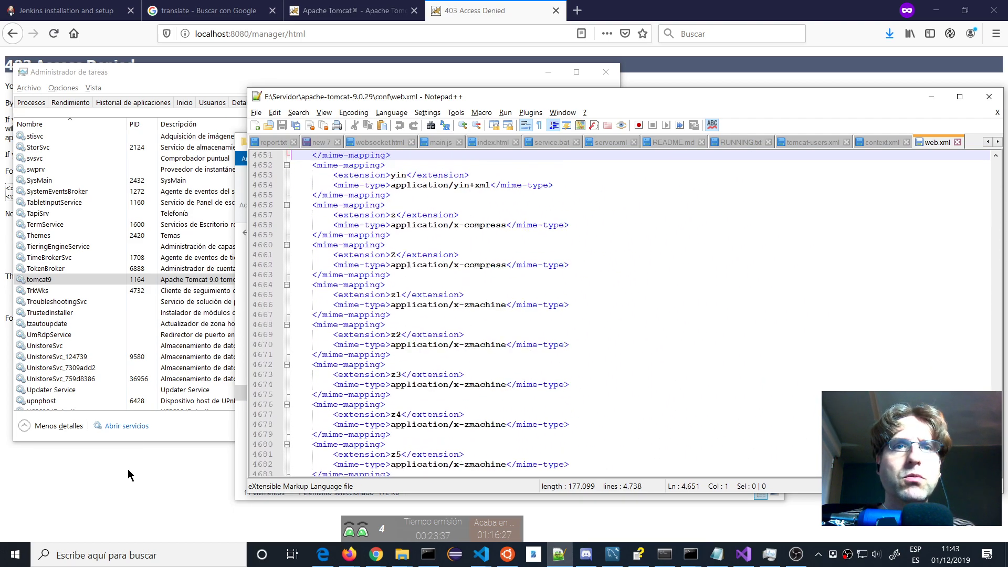
pyautogui.hotkey('ctrl', 'End')
pyautogui.click(127, 472)
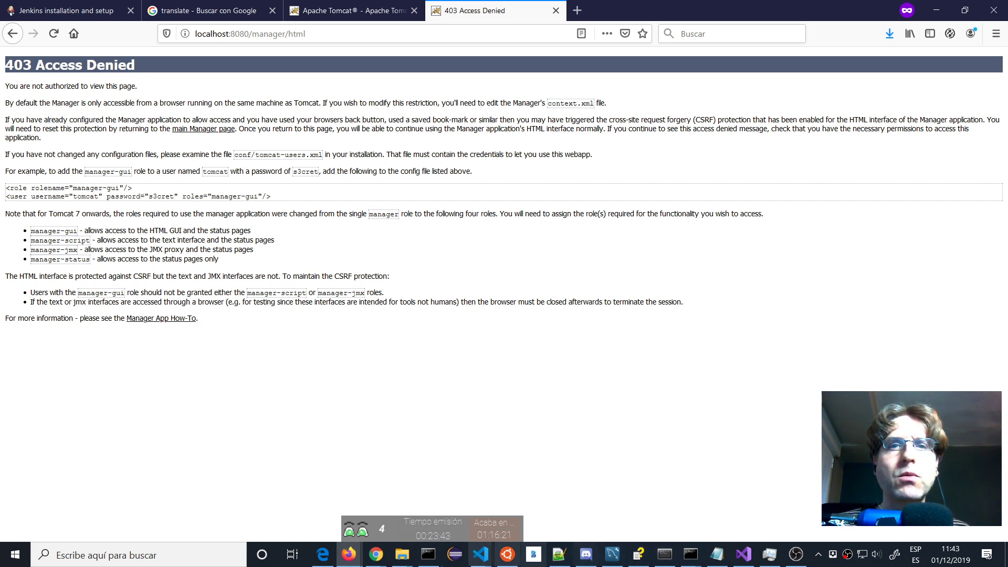
# Open the permissions editor in the apache-tomcat-9.0.29 folder's security properties.
pyautogui.moveTo(401, 554)
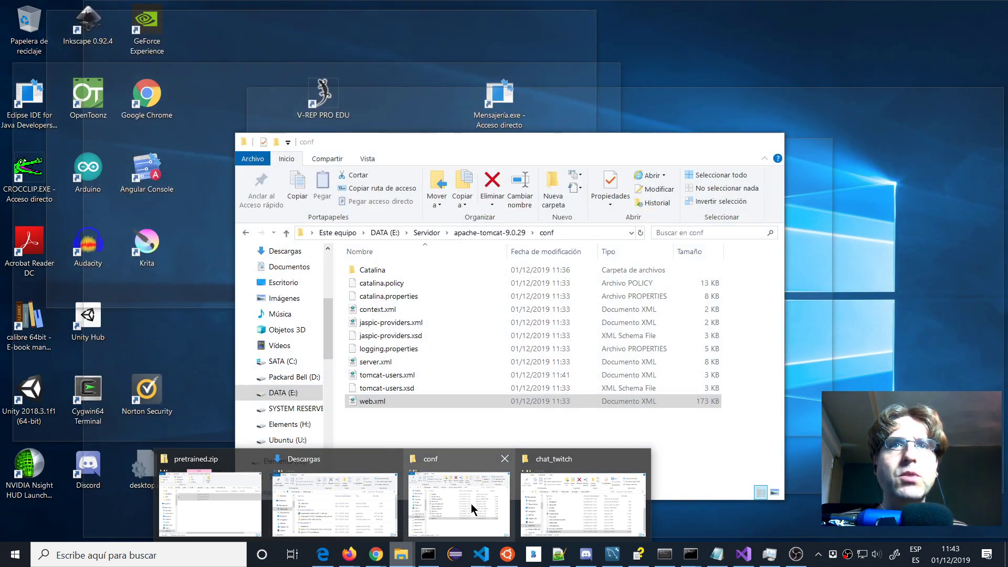
pyautogui.click(471, 503)
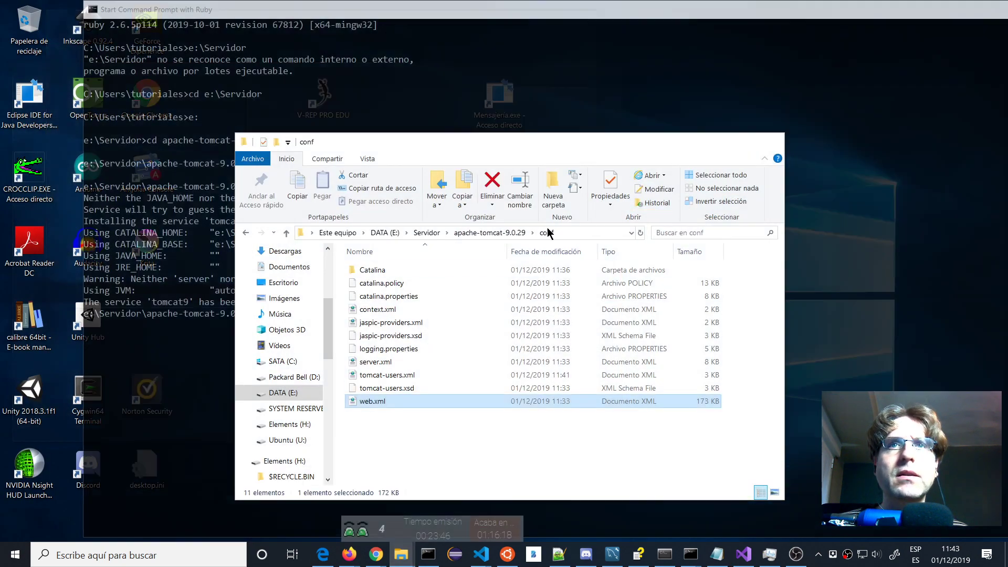
pyautogui.click(488, 232)
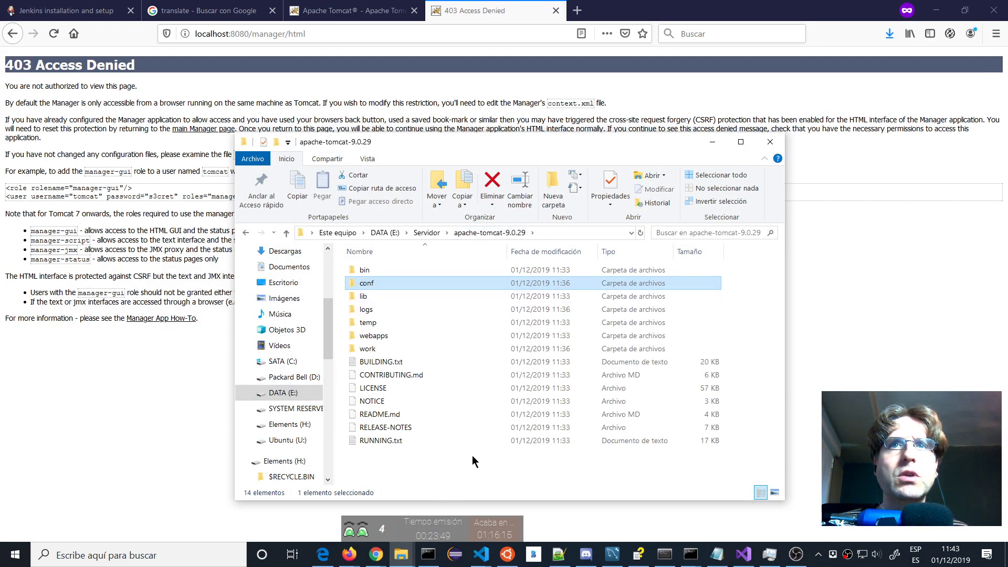
pyautogui.click(426, 232)
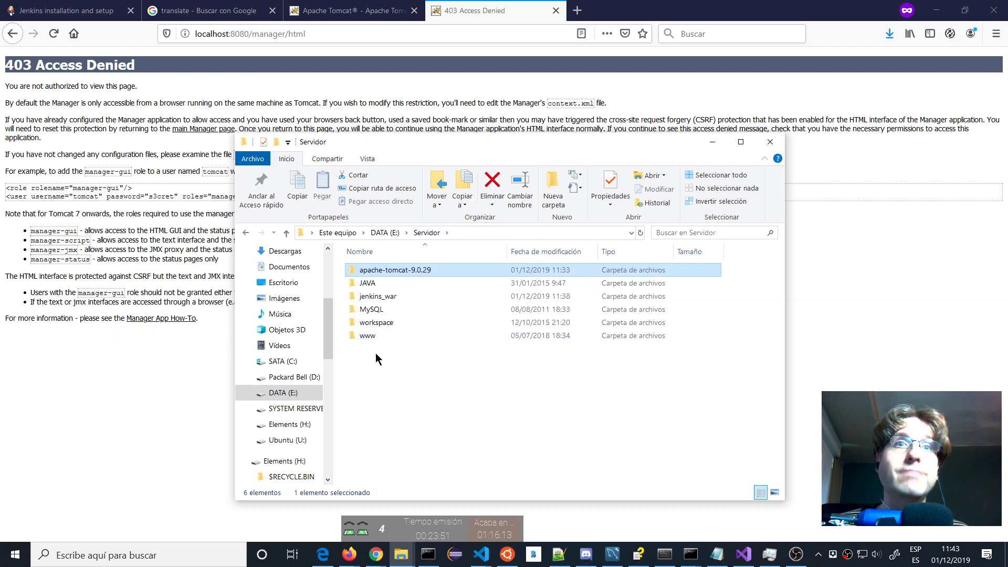
pyautogui.rightClick(376, 273)
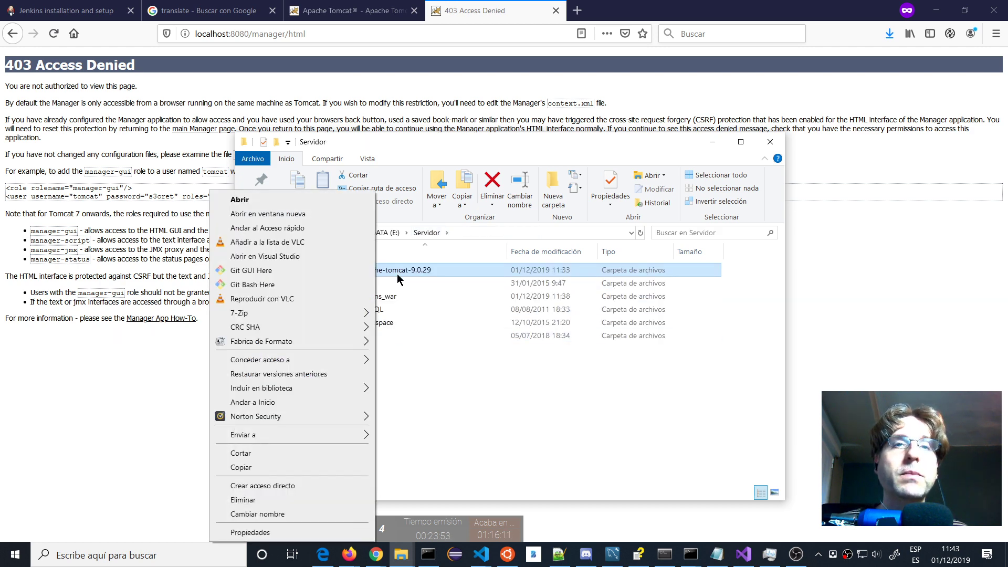
pyautogui.click(251, 533)
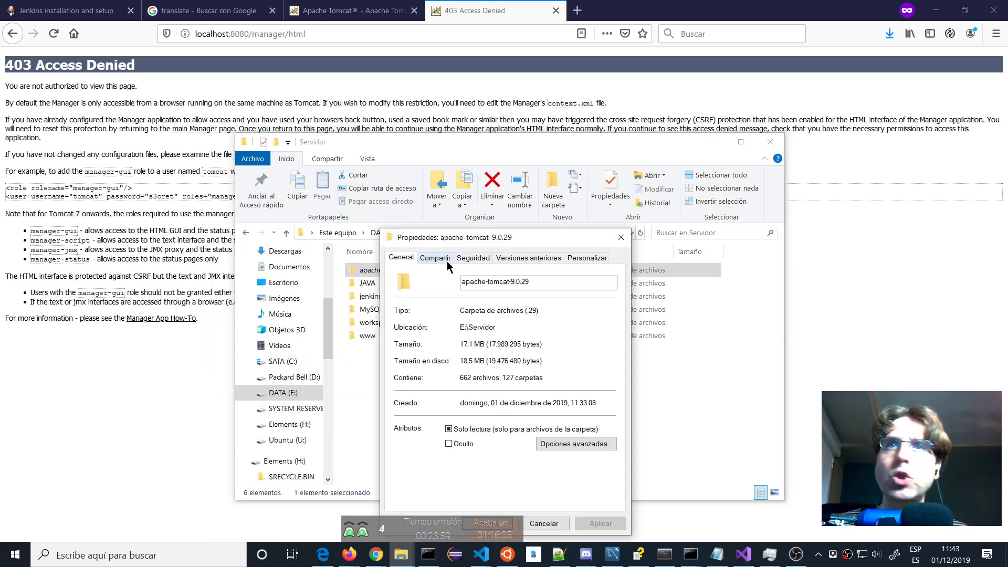
pyautogui.click(470, 259)
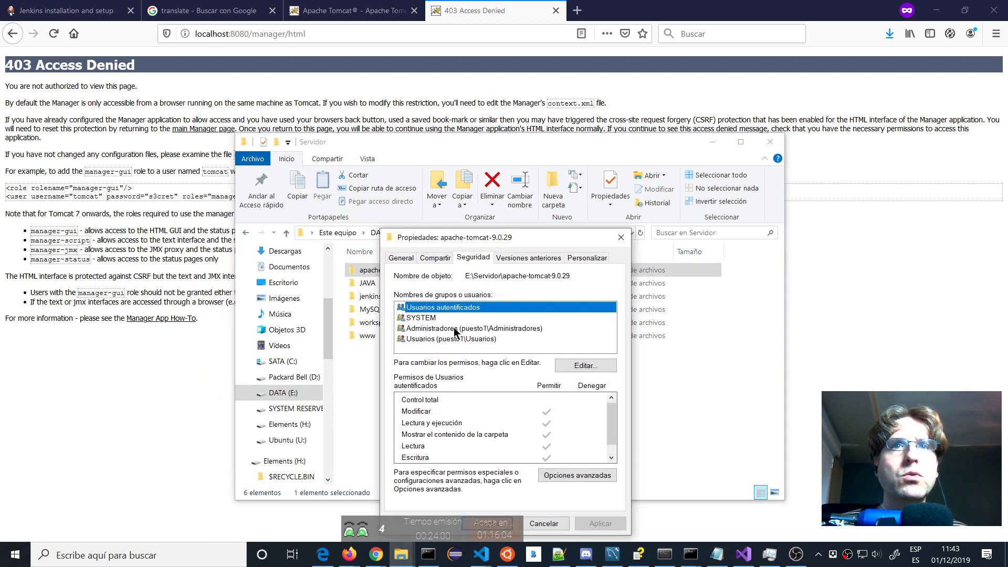
pyautogui.click(593, 365)
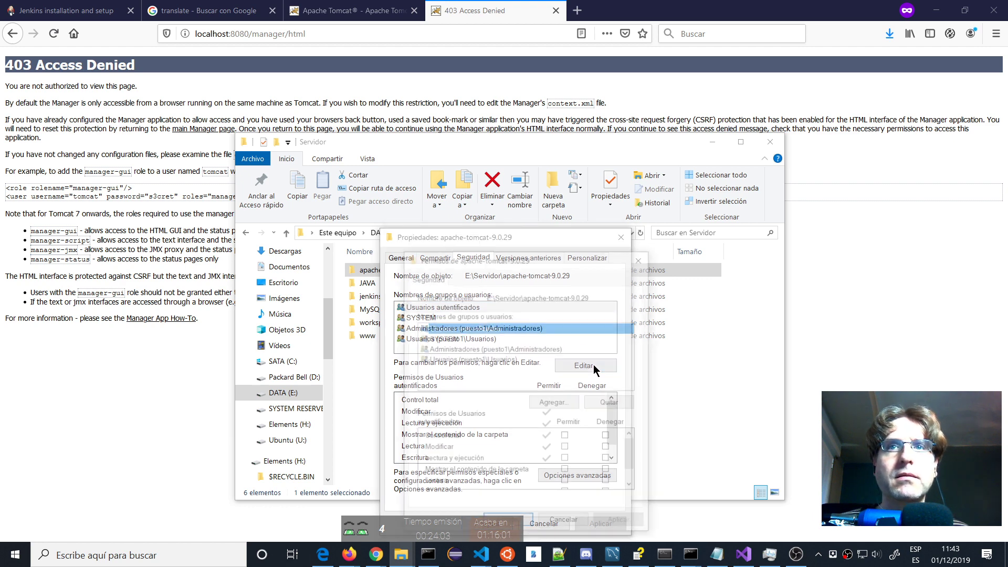
# Add the Todos group to the folder's permissions list.
pyautogui.click(560, 405)
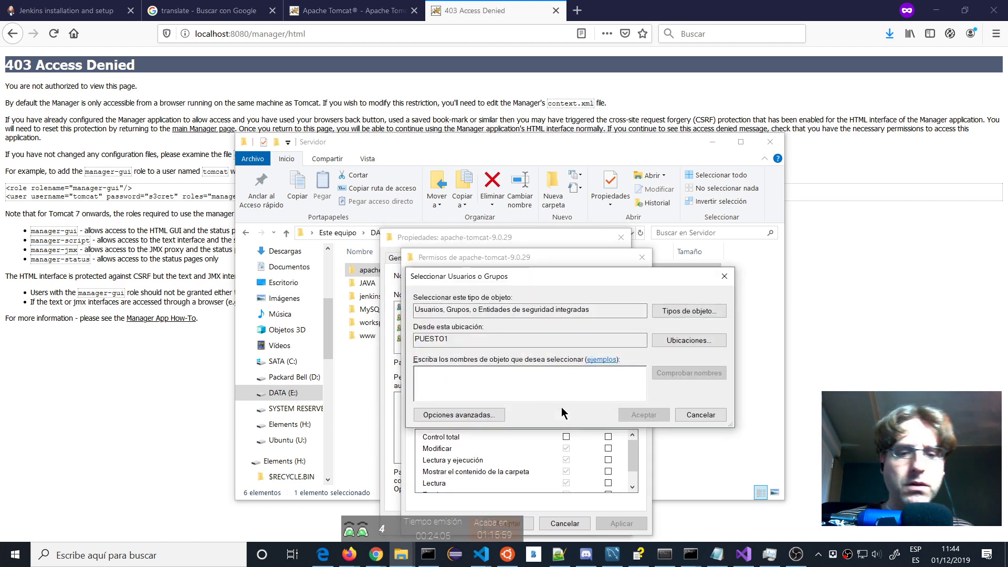
pyautogui.write('todos')
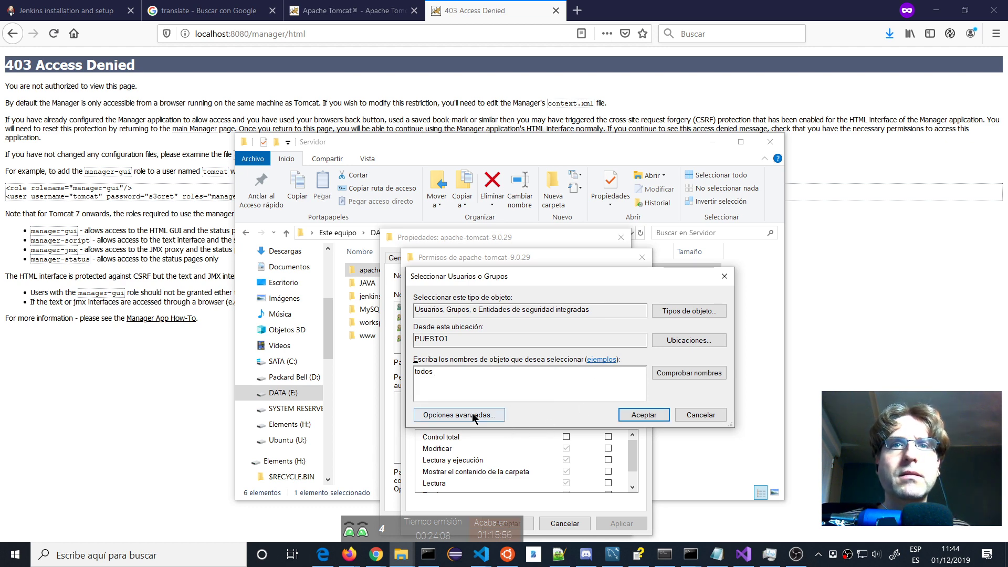
pyautogui.click(475, 415)
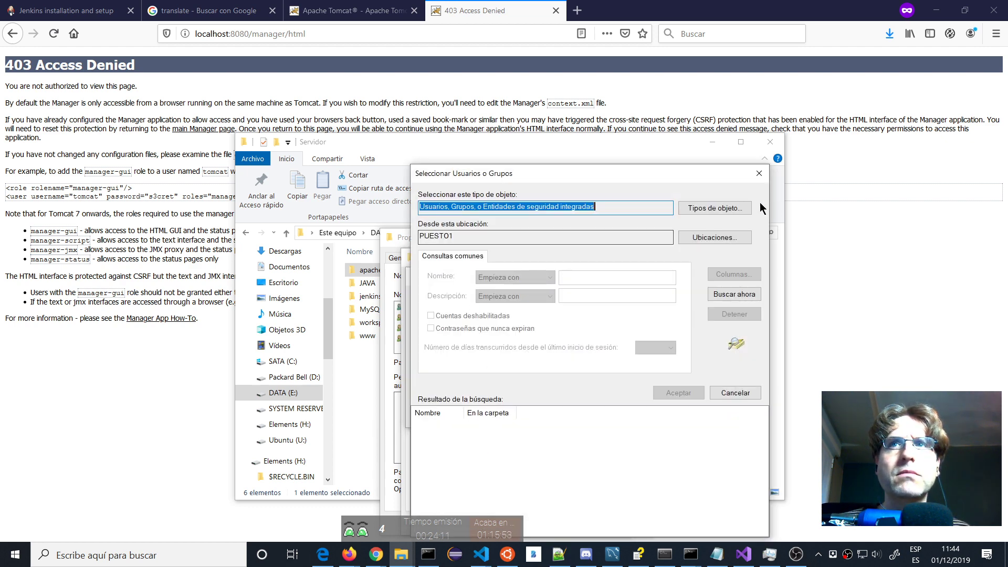
pyautogui.click(759, 173)
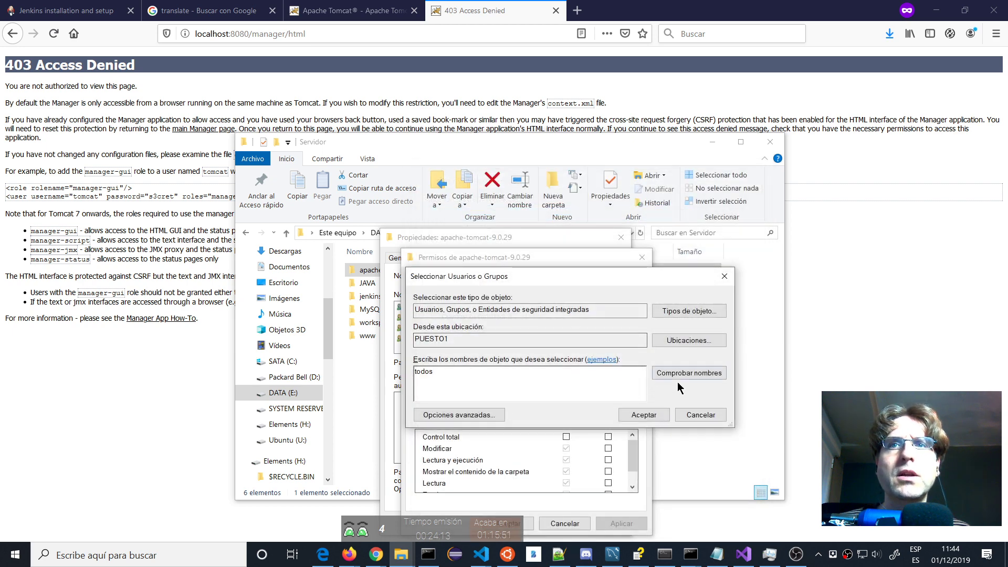
pyautogui.click(642, 415)
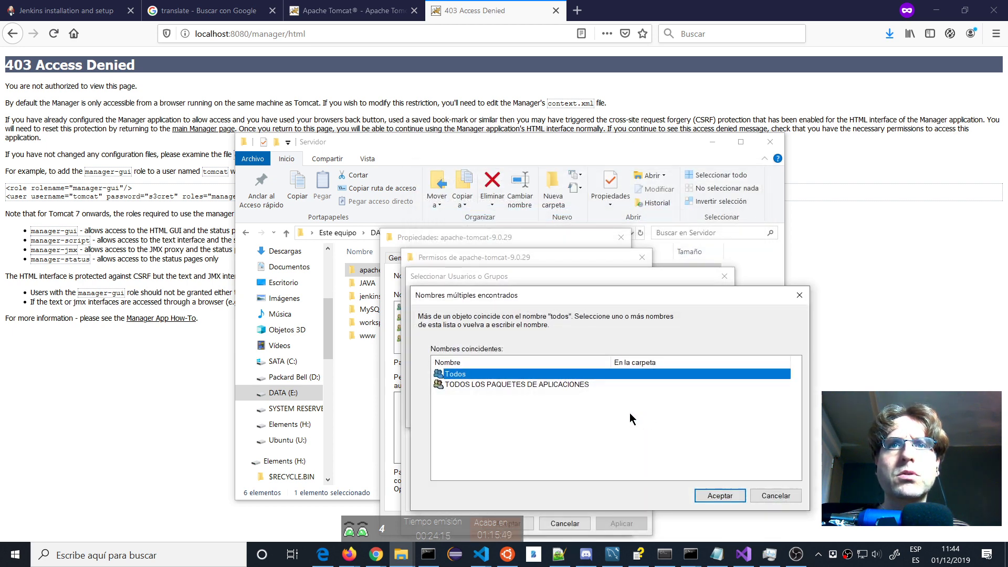
pyautogui.click(720, 496)
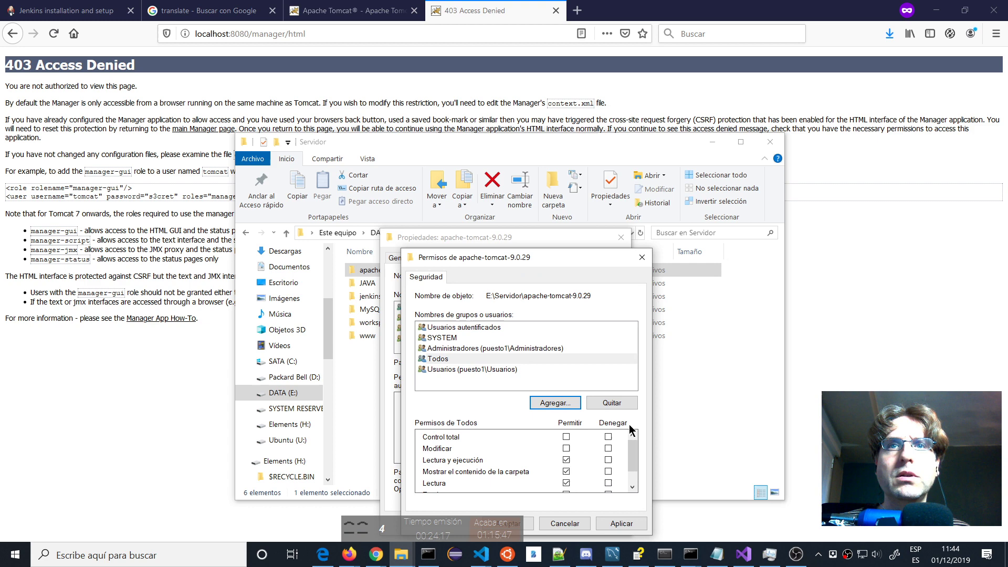
# Allow Modify for Todos and apply it, continuing past every access-denied error.
pyautogui.click(566, 448)
pyautogui.click(527, 524)
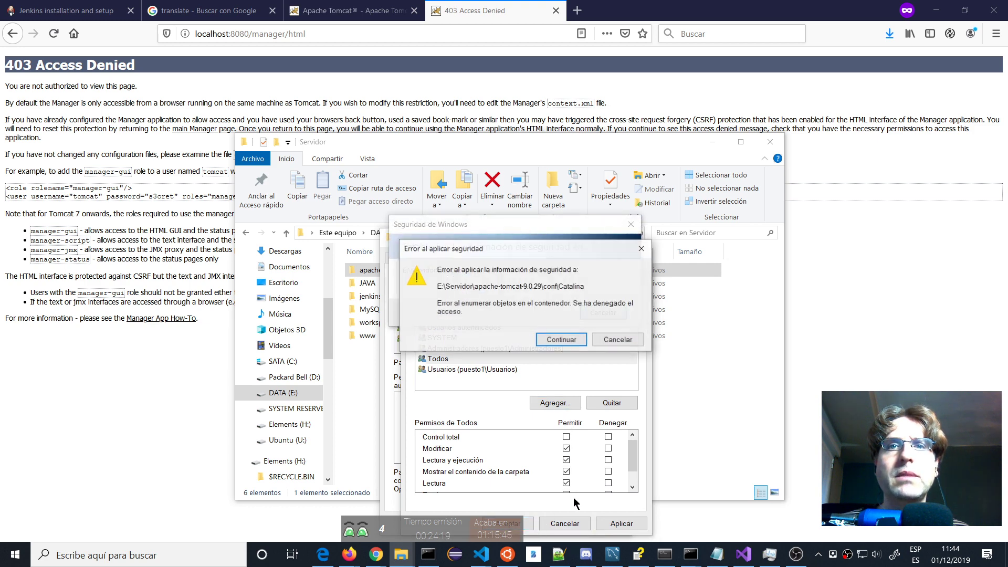
pyautogui.click(561, 340)
pyautogui.click(561, 340)
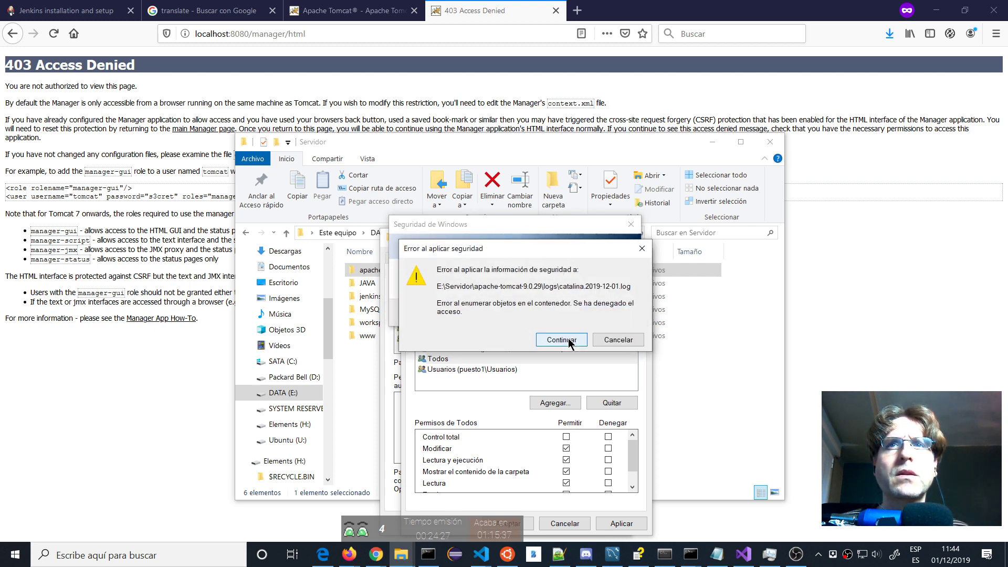
pyautogui.click(561, 339)
pyautogui.click(561, 340)
pyautogui.click(561, 340)
pyautogui.click(561, 340)
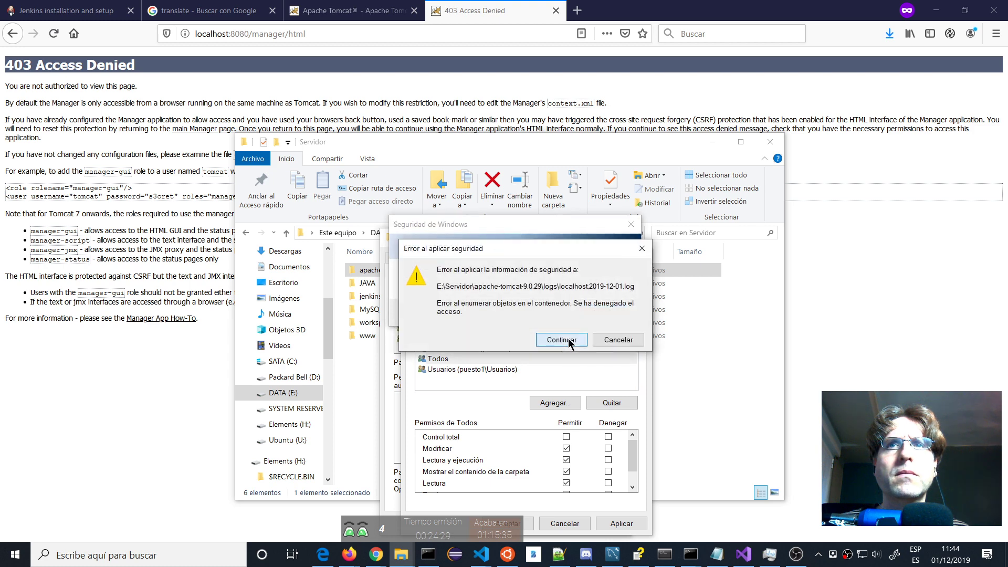
pyautogui.click(561, 340)
pyautogui.click(561, 340)
pyautogui.click(569, 342)
pyautogui.click(569, 341)
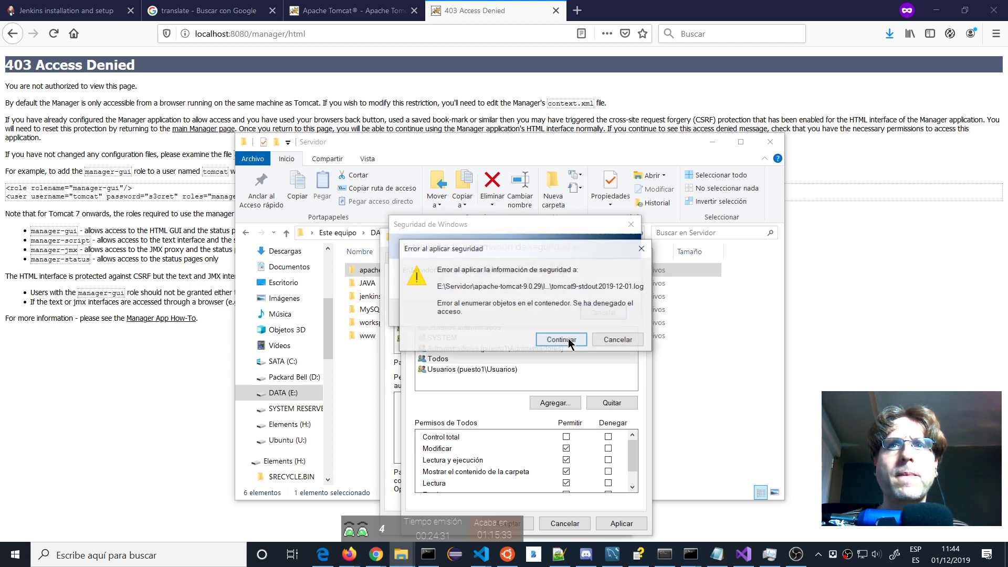
pyautogui.click(569, 341)
pyautogui.click(569, 341)
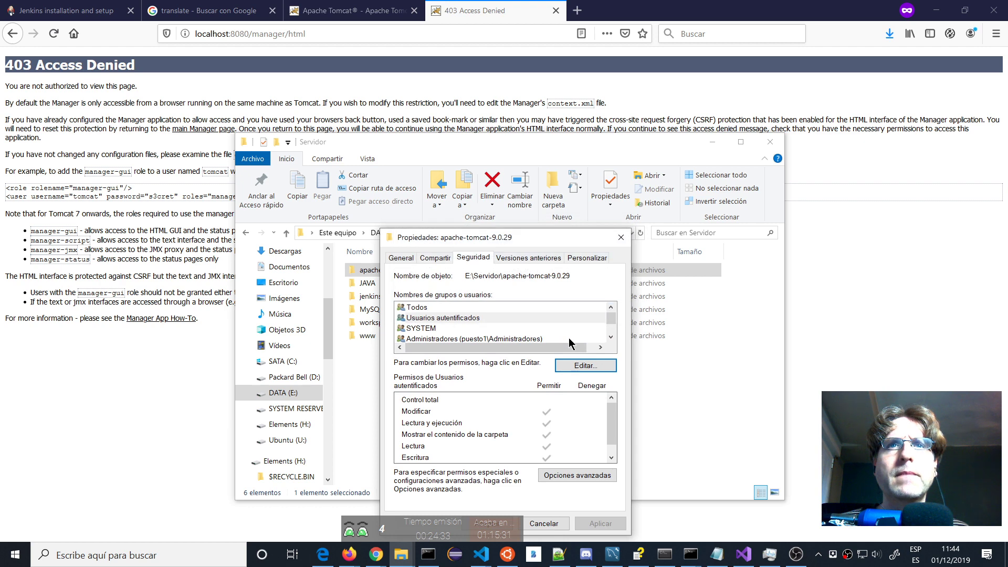
# Close the folder properties and bring the services list back to the front.
pyautogui.click(621, 238)
pyautogui.click(137, 423)
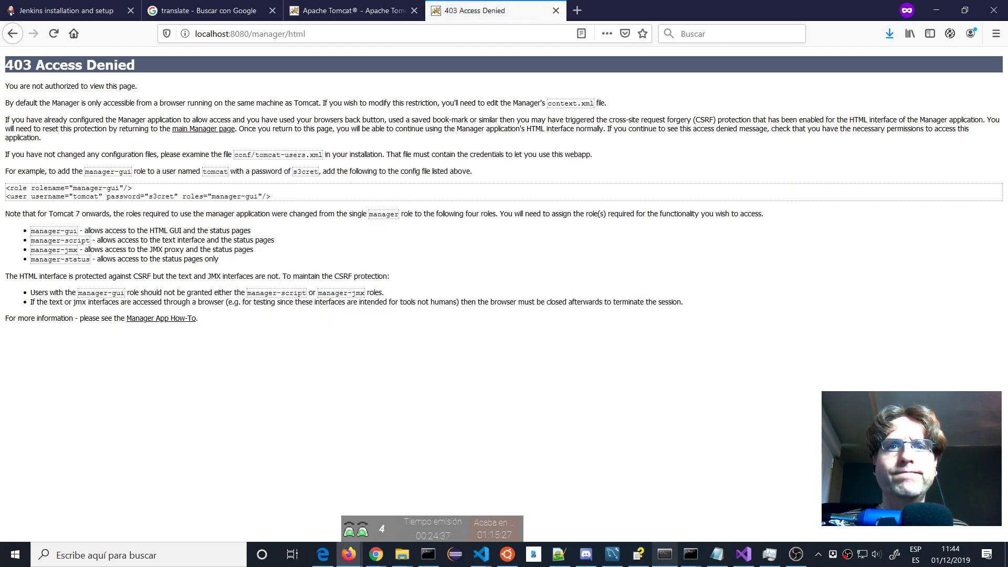
pyautogui.hotkey('alt', 'Tab')
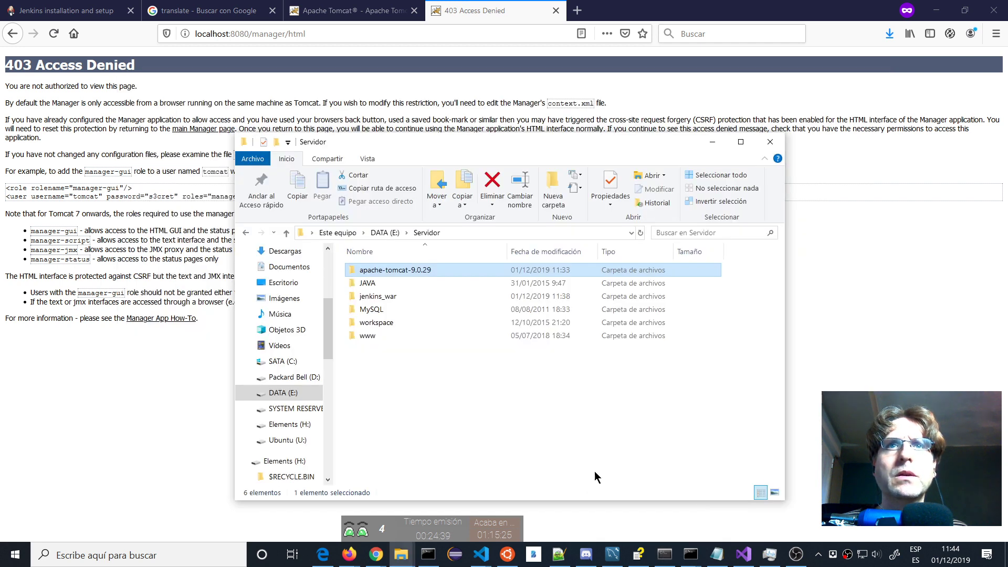
pyautogui.click(770, 554)
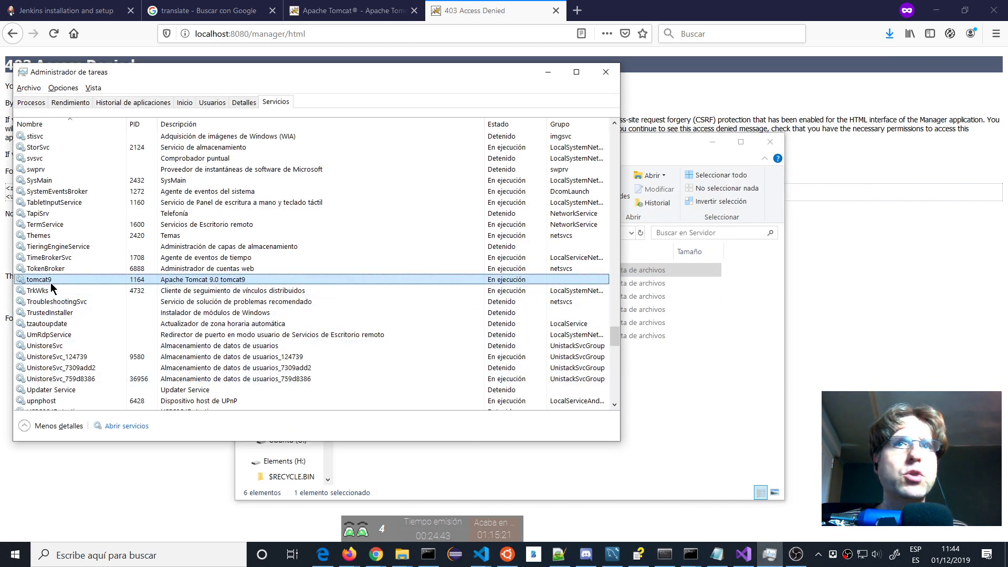
# Restart the tomcat9 service and return to the Servidor folder window.
pyautogui.rightClick(90, 281)
pyautogui.click(60, 312)
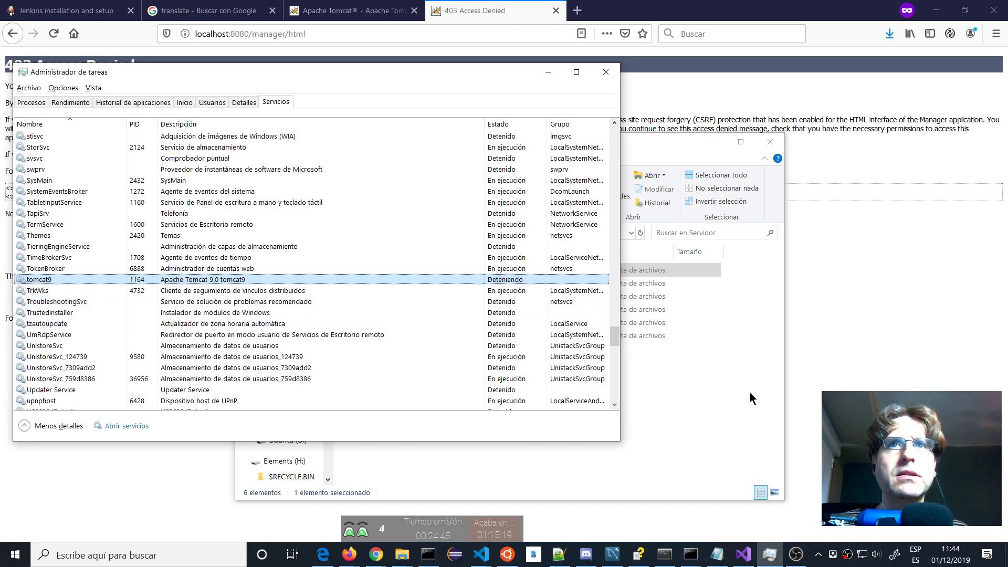
pyautogui.click(724, 434)
# Untick Modify for Todos on apache-tomcat-9.0.29 and apply the change.
pyautogui.rightClick(382, 269)
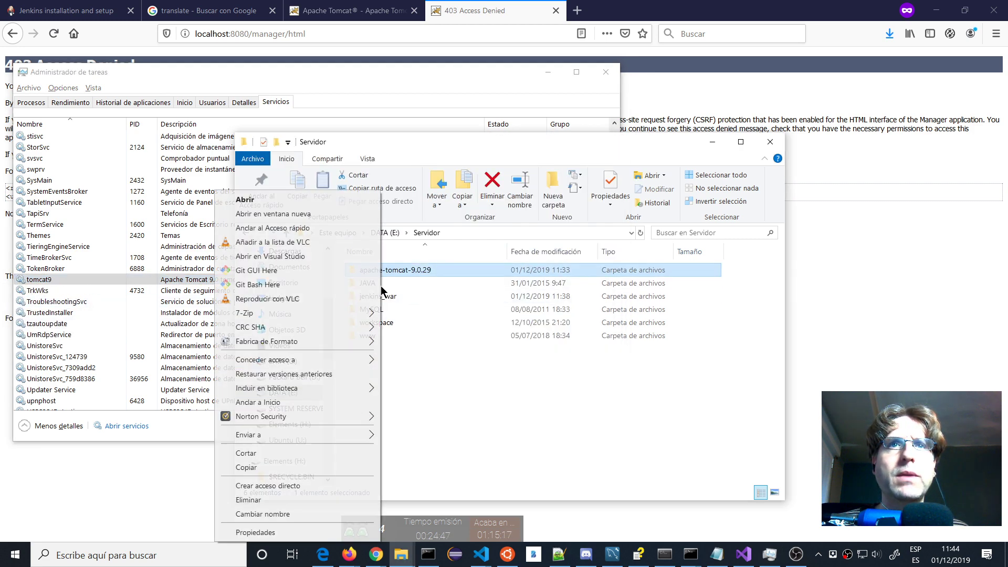
pyautogui.click(257, 533)
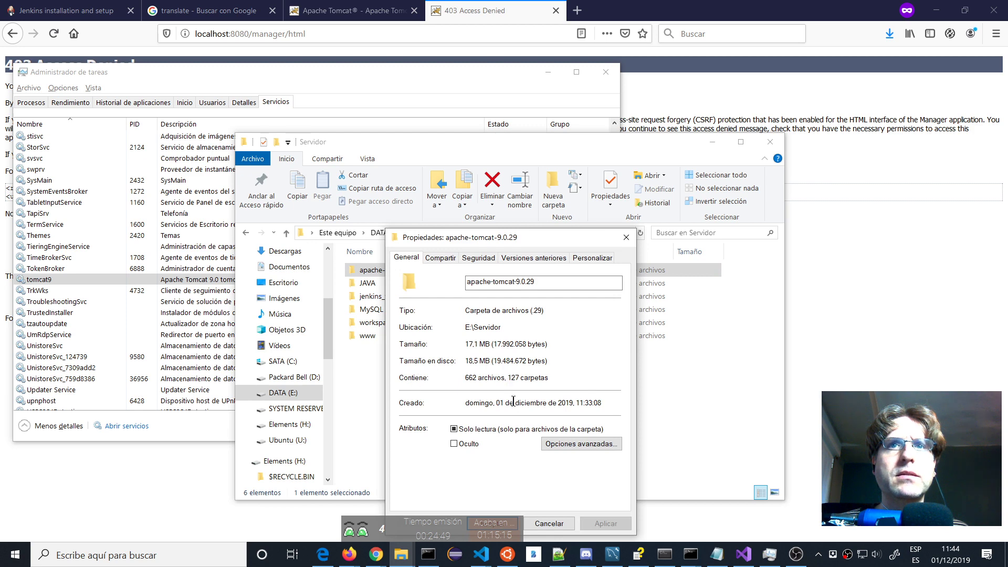
pyautogui.click(478, 257)
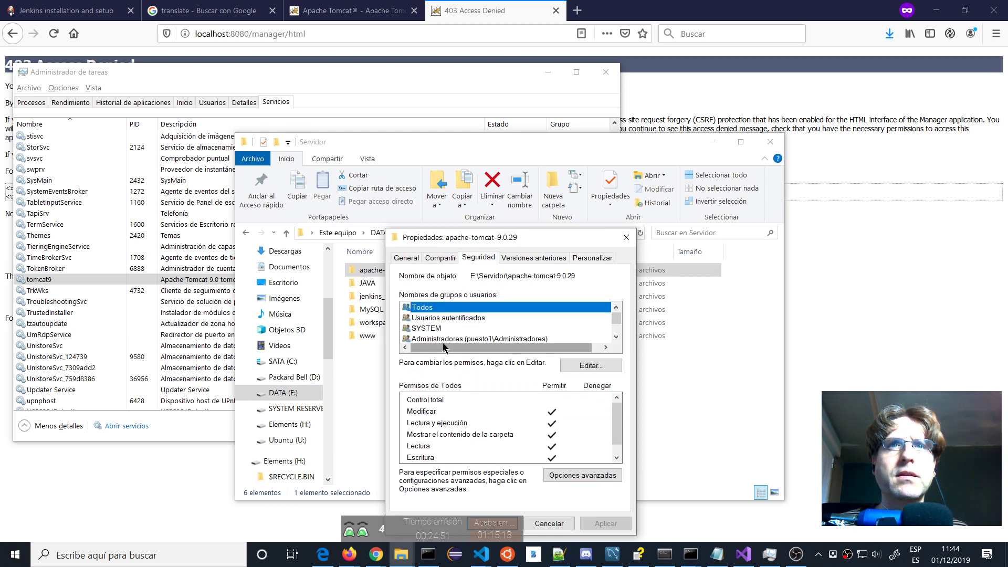
pyautogui.click(589, 365)
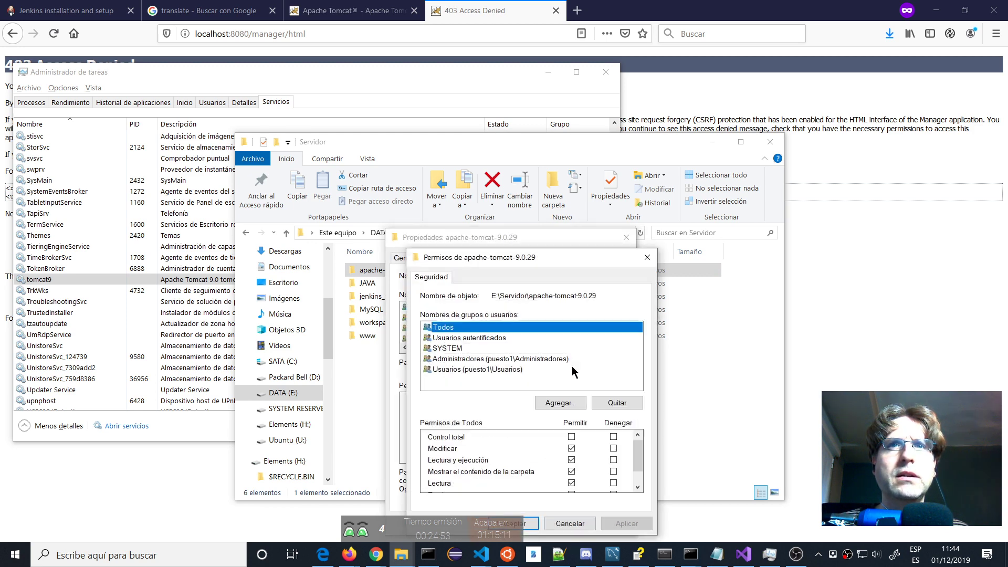
pyautogui.click(571, 448)
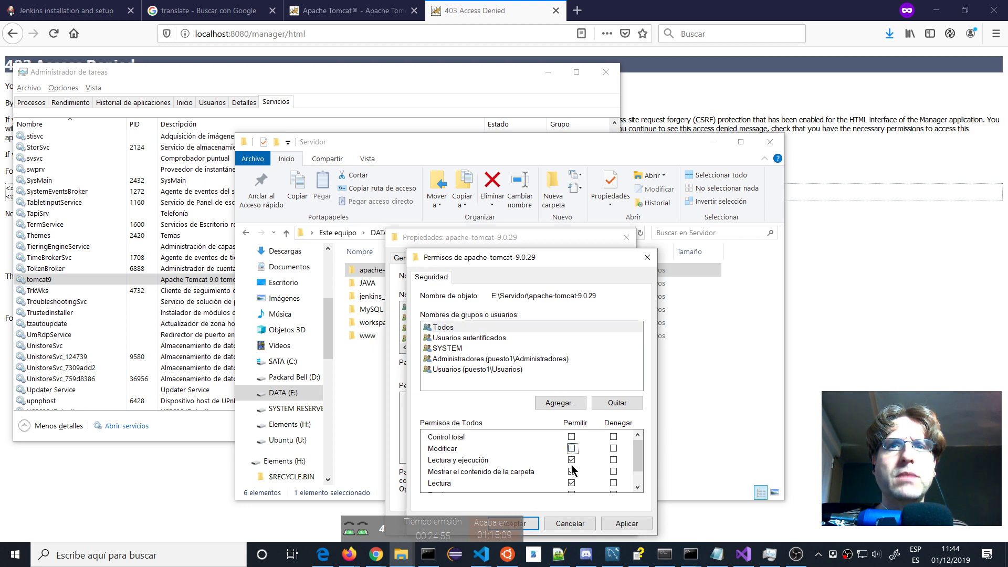
pyautogui.click(613, 519)
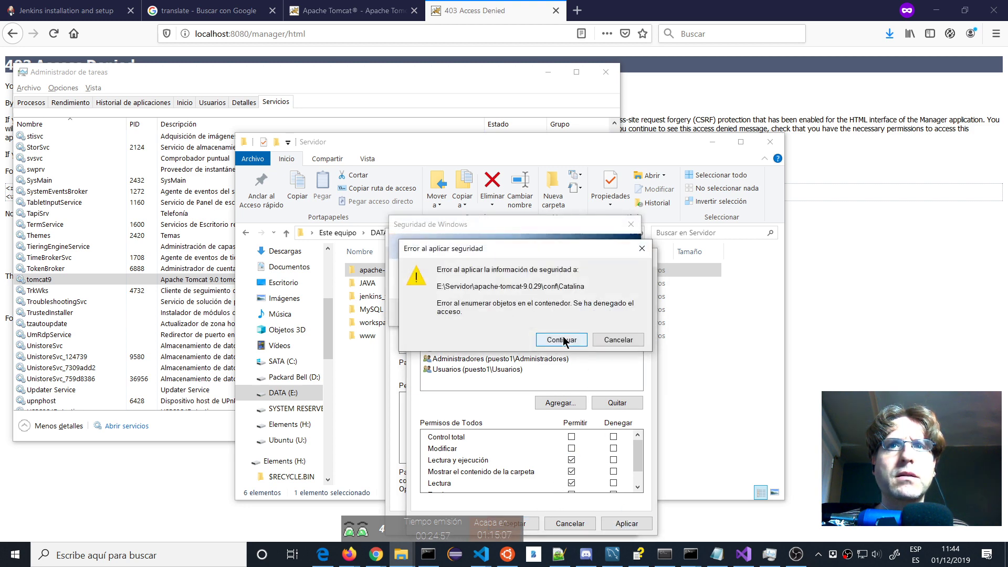
# Continue past each access-denied error until the permission change finishes applying.
pyautogui.click(563, 339)
pyautogui.click(563, 338)
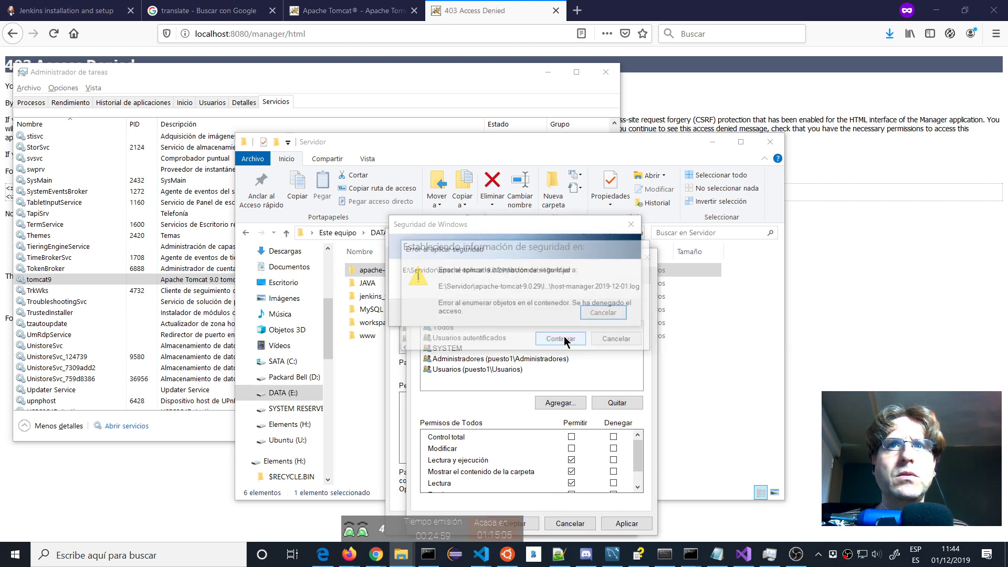
pyautogui.click(563, 339)
pyautogui.click(563, 338)
pyautogui.click(562, 338)
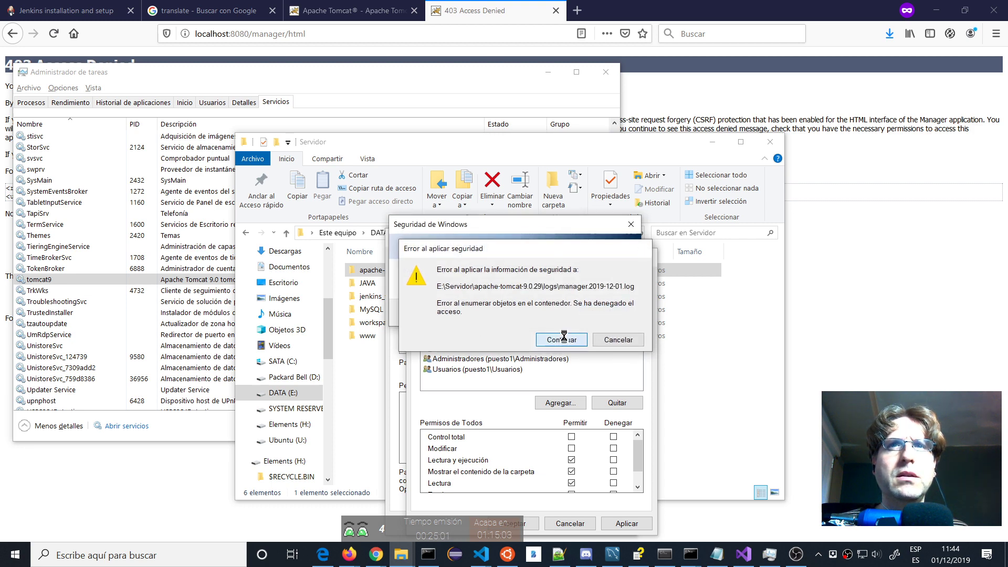
pyautogui.click(561, 339)
pyautogui.click(561, 339)
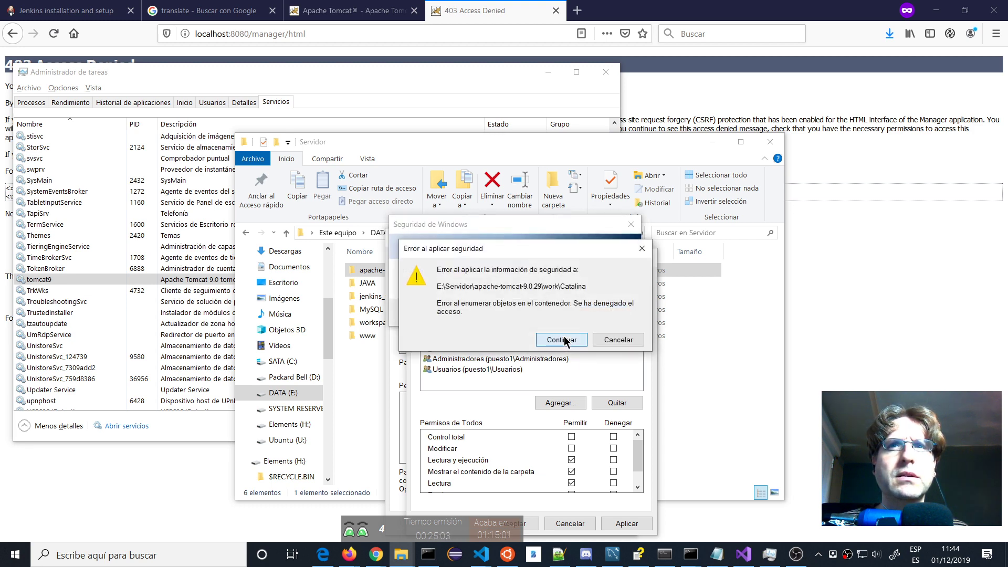
pyautogui.click(561, 338)
pyautogui.rightClick(386, 272)
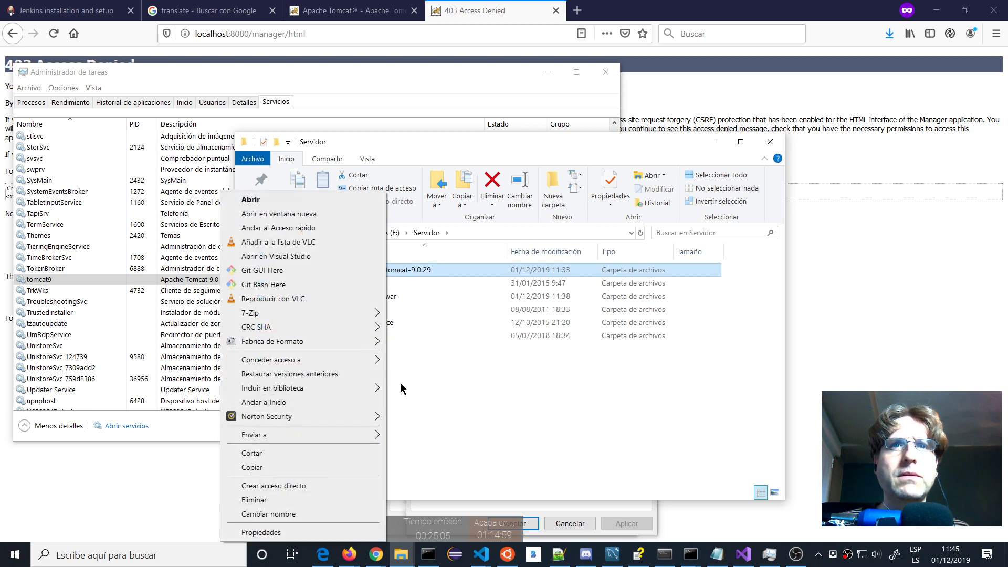
# Select Todos in the permissions editor, tick Modify again and apply.
pyautogui.click(426, 530)
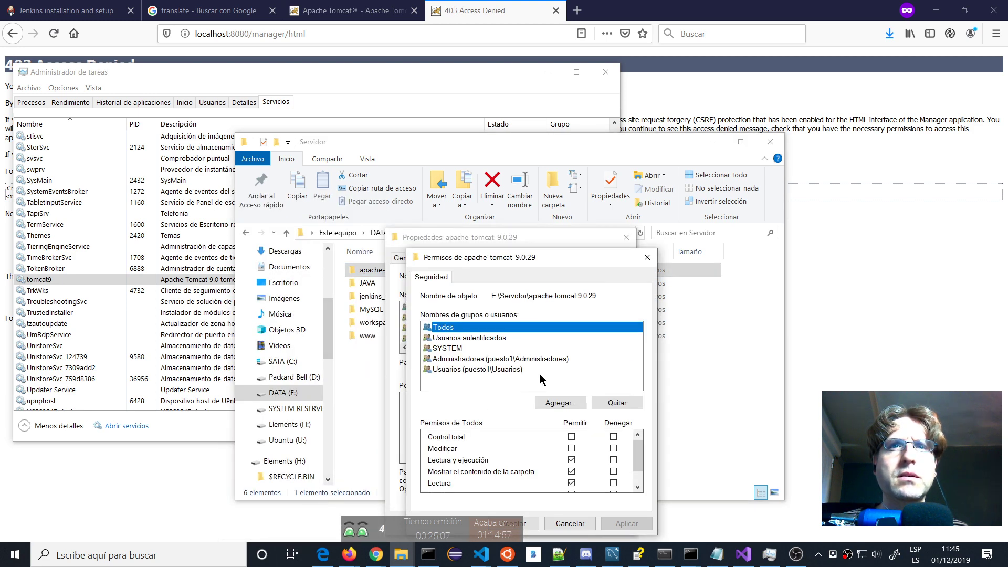
pyautogui.click(567, 405)
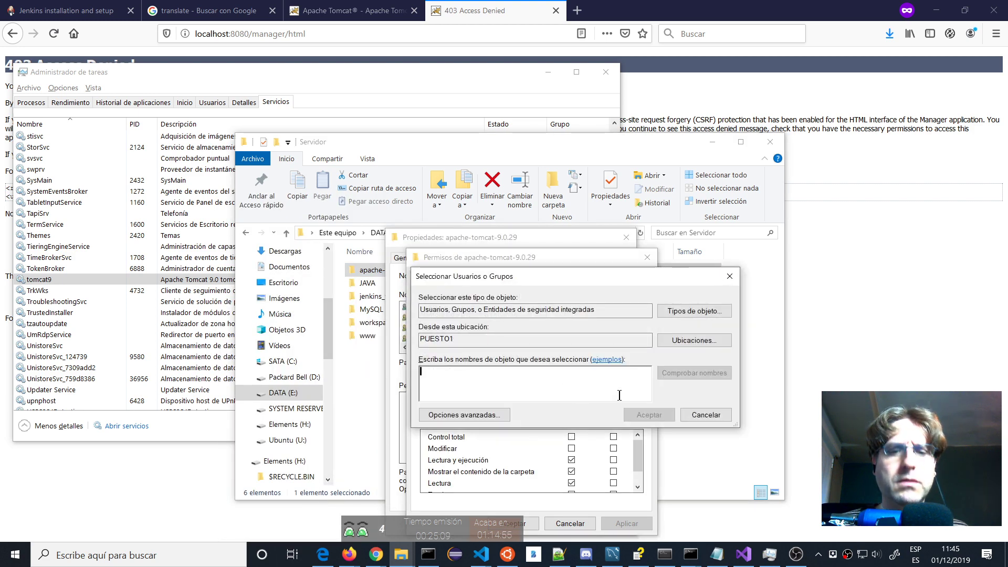
pyautogui.press('Escape')
pyautogui.click(457, 328)
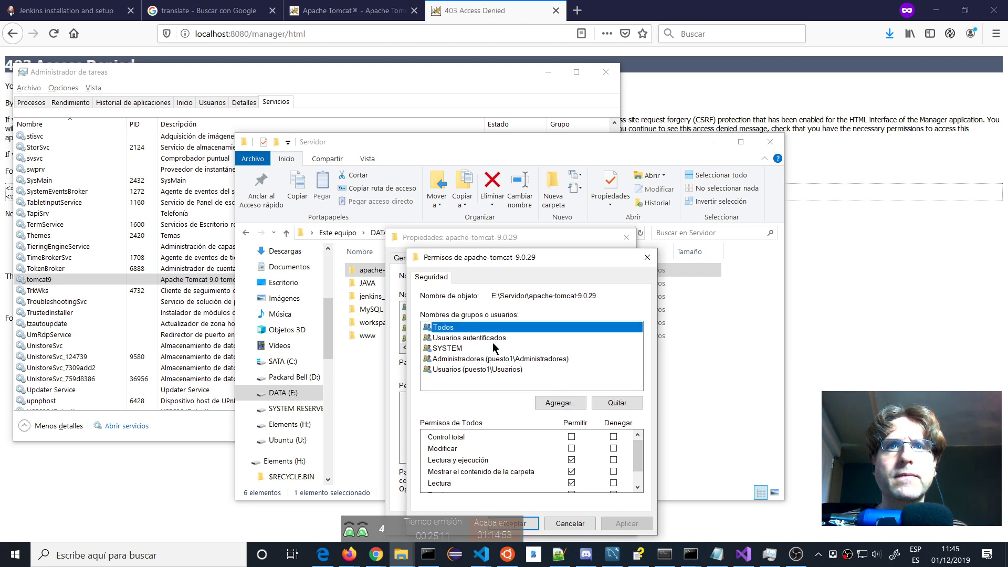
pyautogui.click(573, 448)
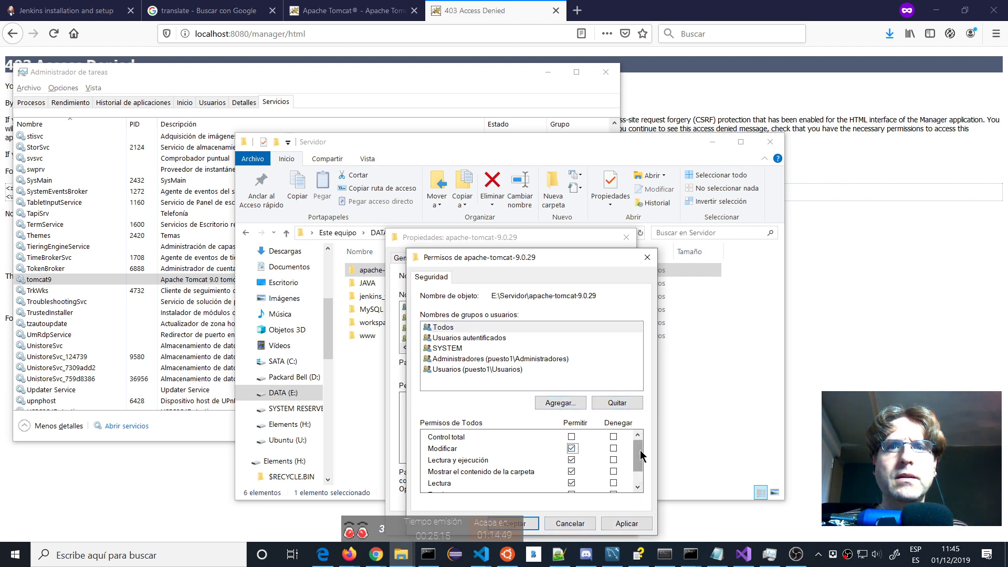
pyautogui.moveTo(640, 449); pyautogui.dragTo(643, 489)
pyautogui.click(624, 522)
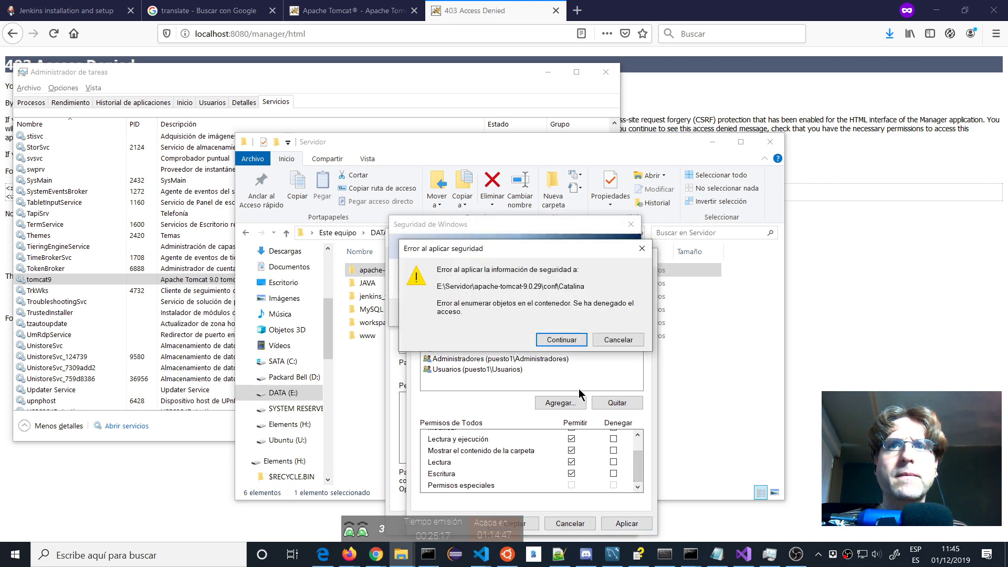
# Continue past every access-denied error until the Modify permission finishes applying.
pyautogui.click(560, 339)
pyautogui.click(561, 338)
pyautogui.click(567, 336)
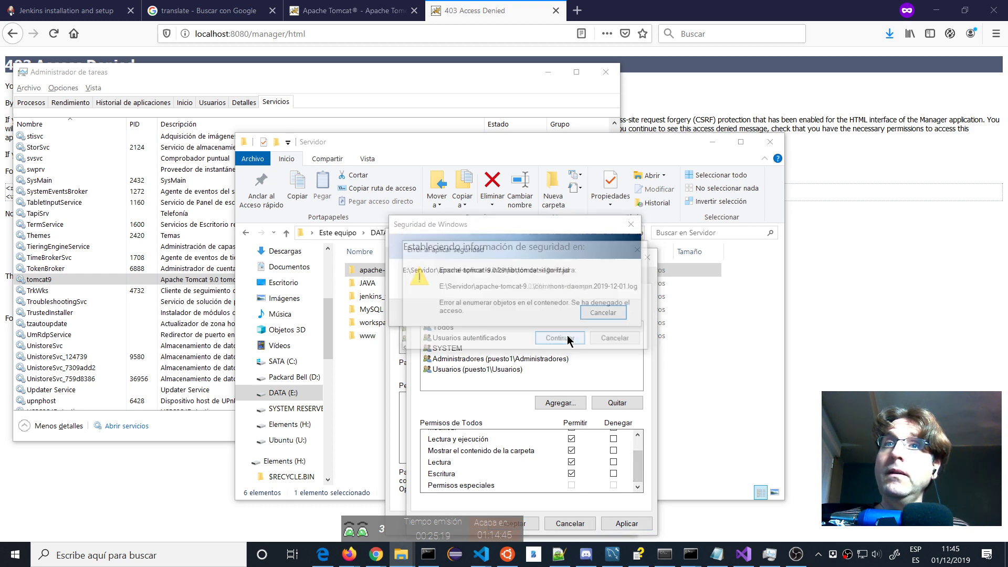
pyautogui.click(567, 336)
pyautogui.click(567, 337)
pyautogui.click(568, 339)
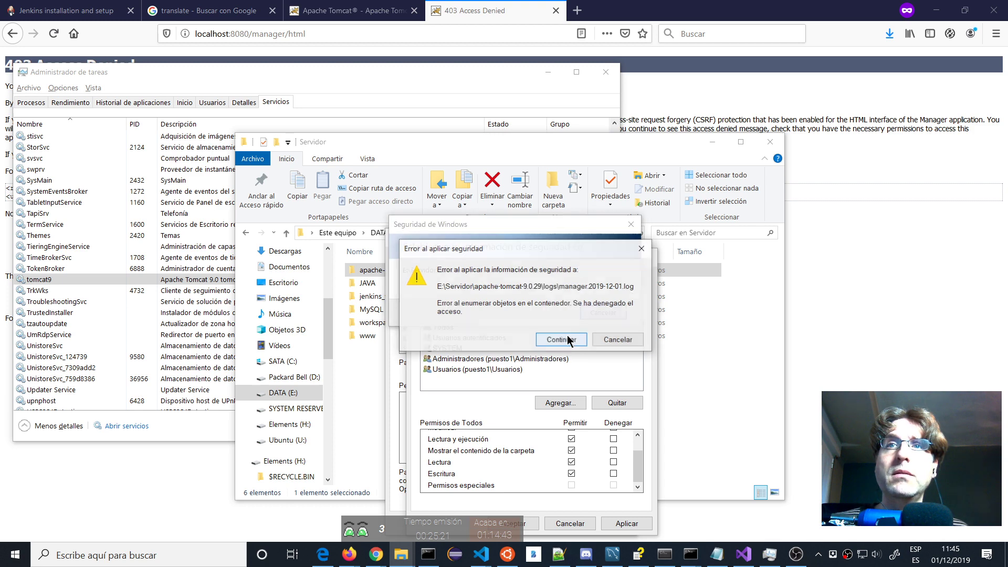
pyautogui.click(567, 339)
pyautogui.click(567, 338)
pyautogui.click(568, 340)
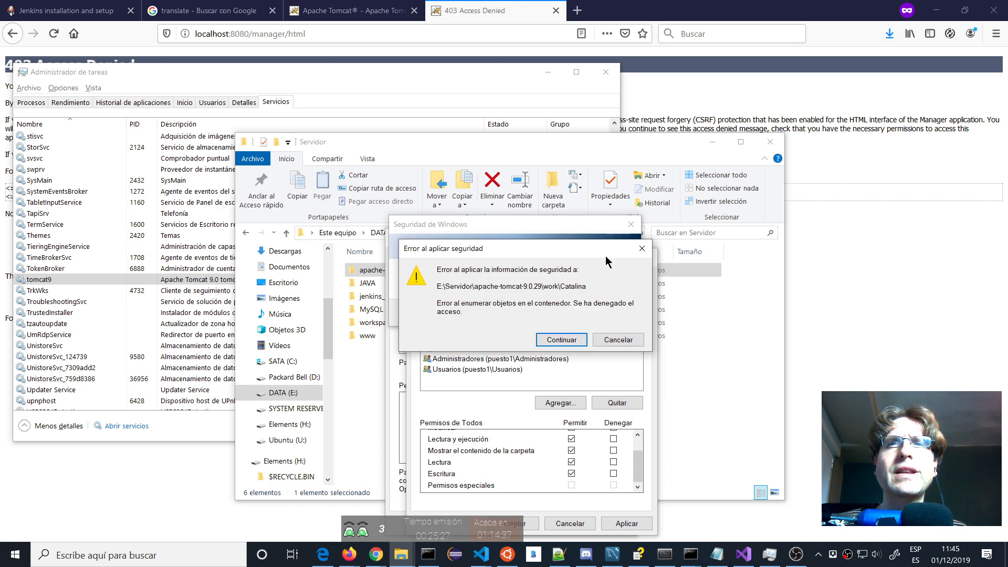
pyautogui.click(568, 339)
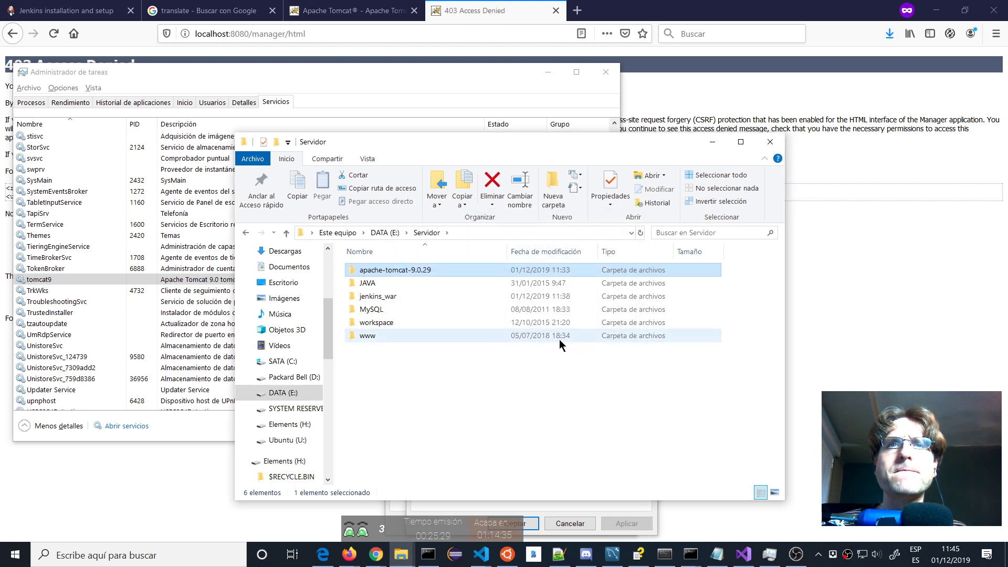
# Browse into apache-tomcat-9.0.29\work\Catalina\localhost, then back up to the work folder.
pyautogui.doubleClick(366, 271)
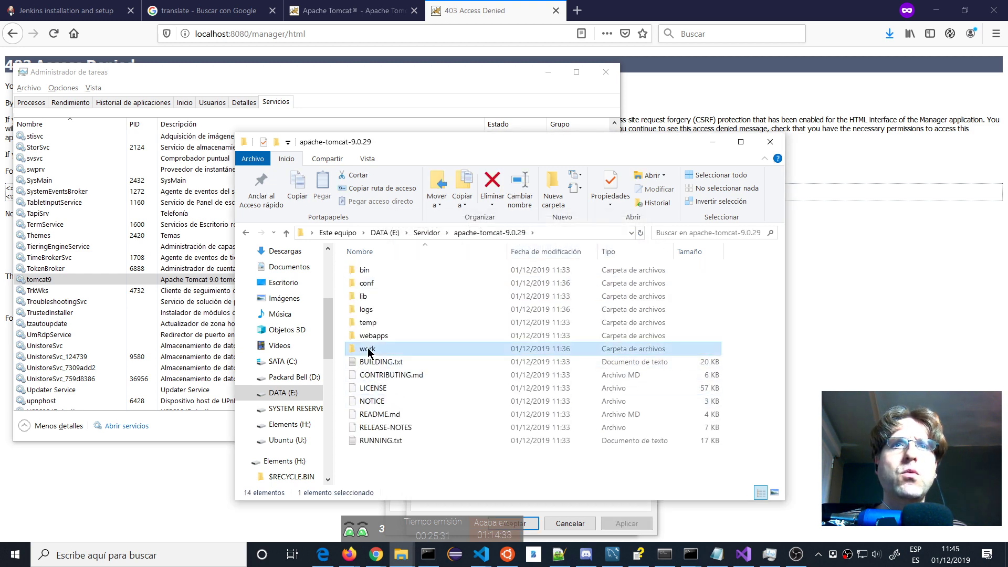
pyautogui.rightClick(369, 348)
pyautogui.doubleClick(380, 351)
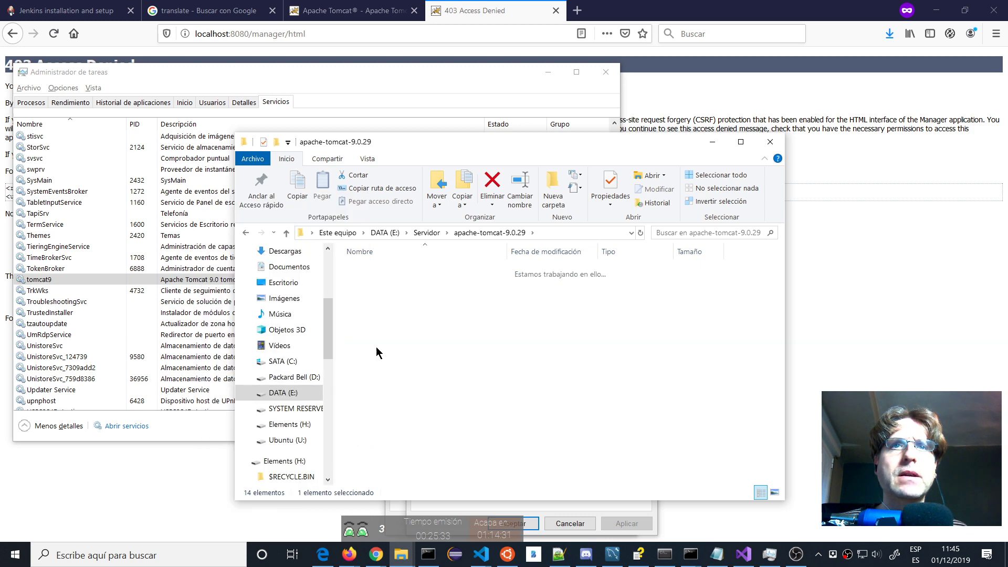
pyautogui.doubleClick(374, 272)
pyautogui.doubleClick(375, 272)
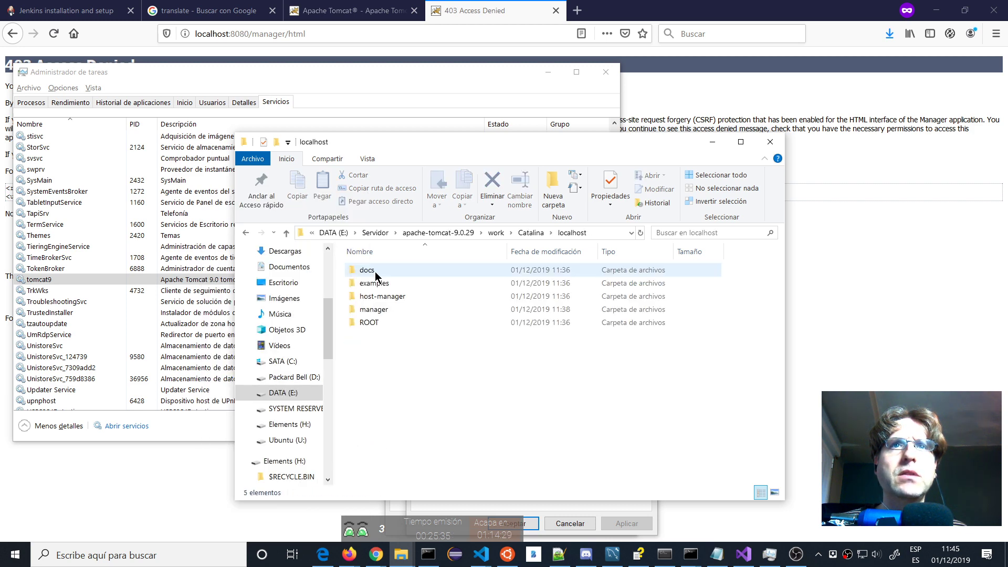
pyautogui.click(246, 232)
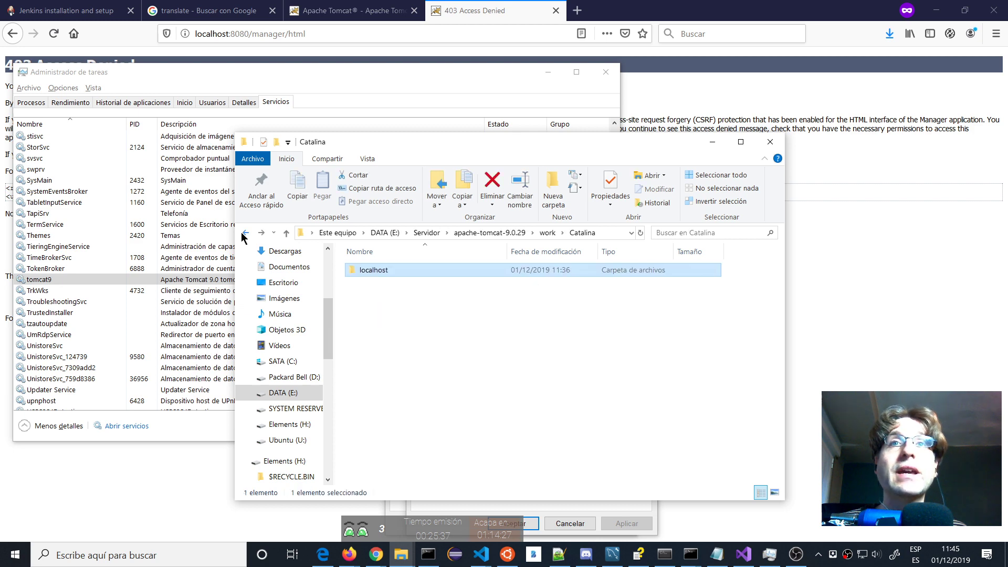
pyautogui.click(245, 233)
# Open the Catalina folder's Security properties and its advanced security settings.
pyautogui.rightClick(370, 272)
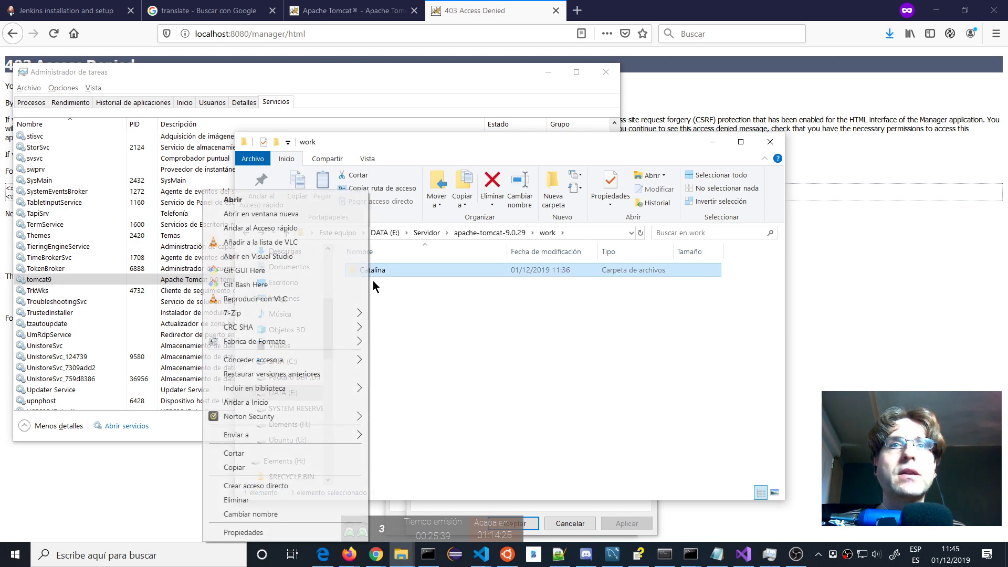
pyautogui.click(286, 534)
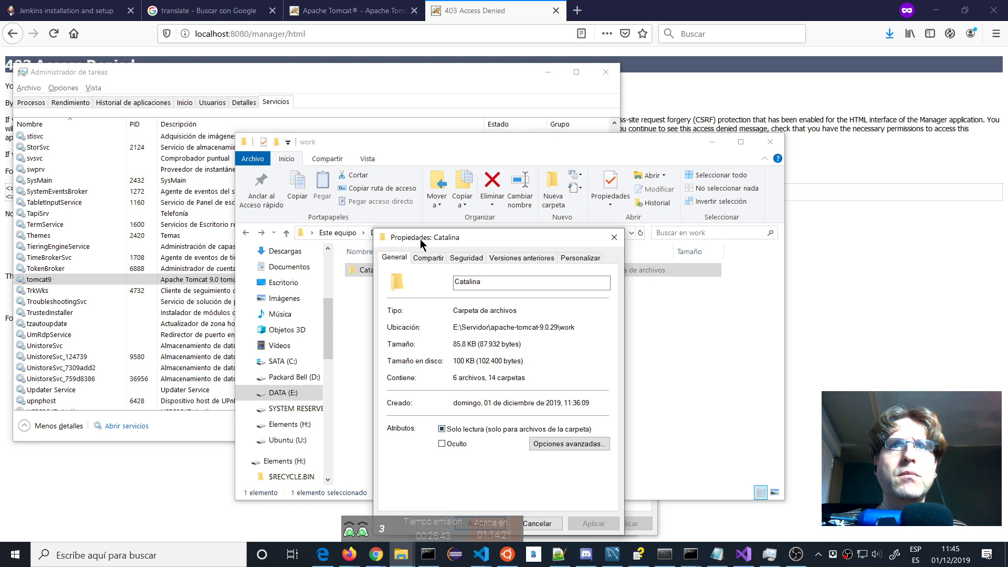
pyautogui.click(432, 258)
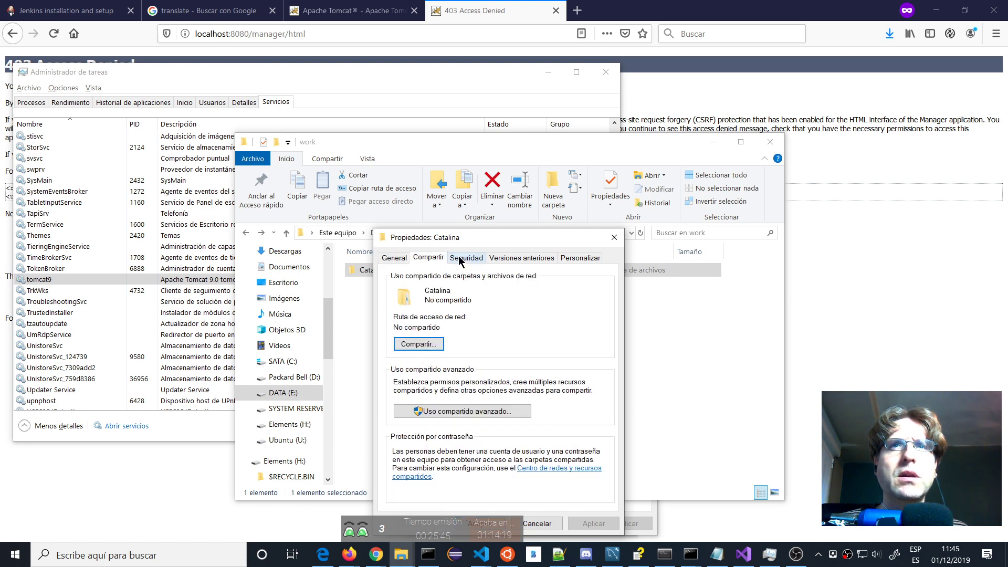
pyautogui.click(459, 257)
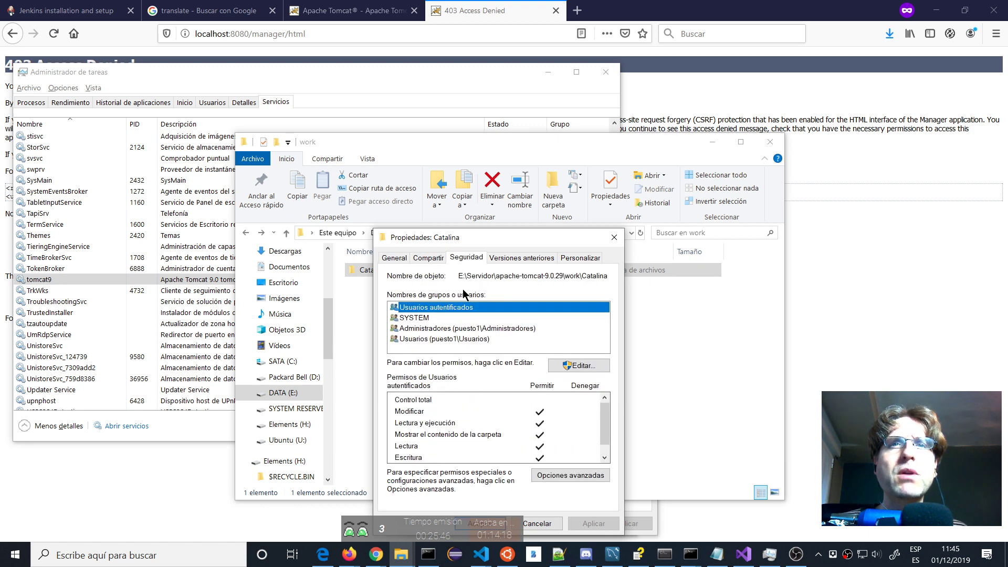
pyautogui.click(560, 475)
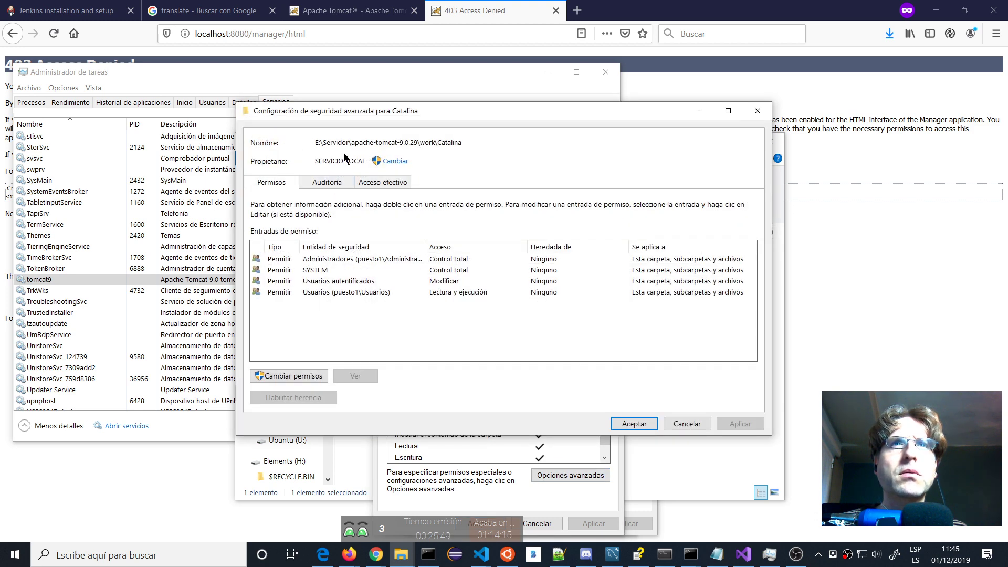
# Look over Catalina's owner, auditing and effective access settings.
pyautogui.click(405, 163)
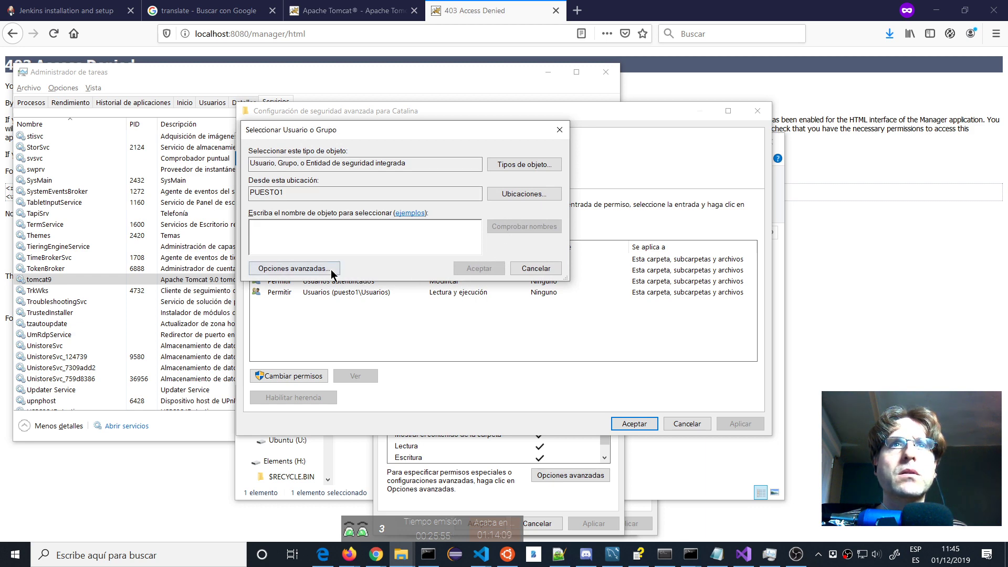
pyautogui.click(536, 269)
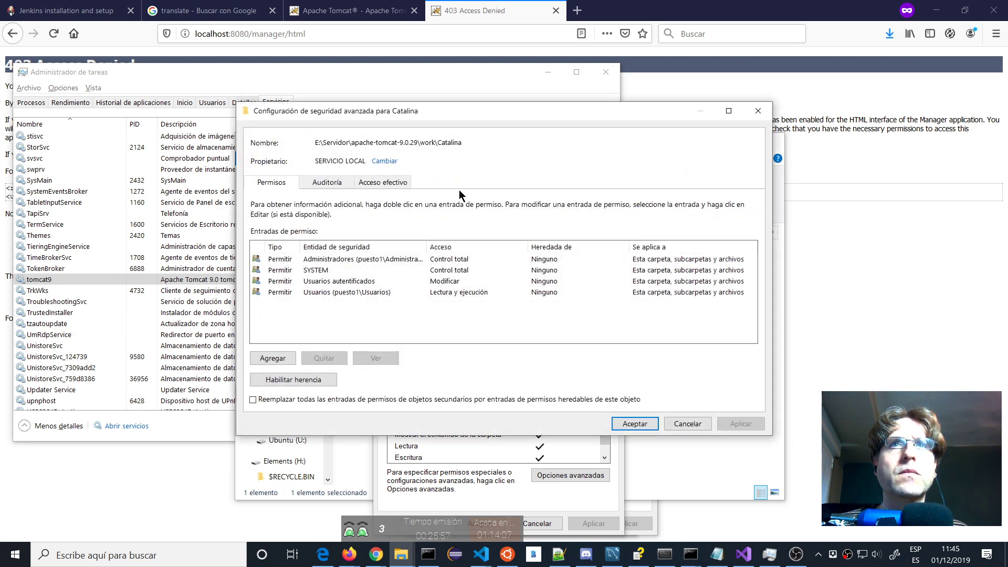
pyautogui.click(341, 185)
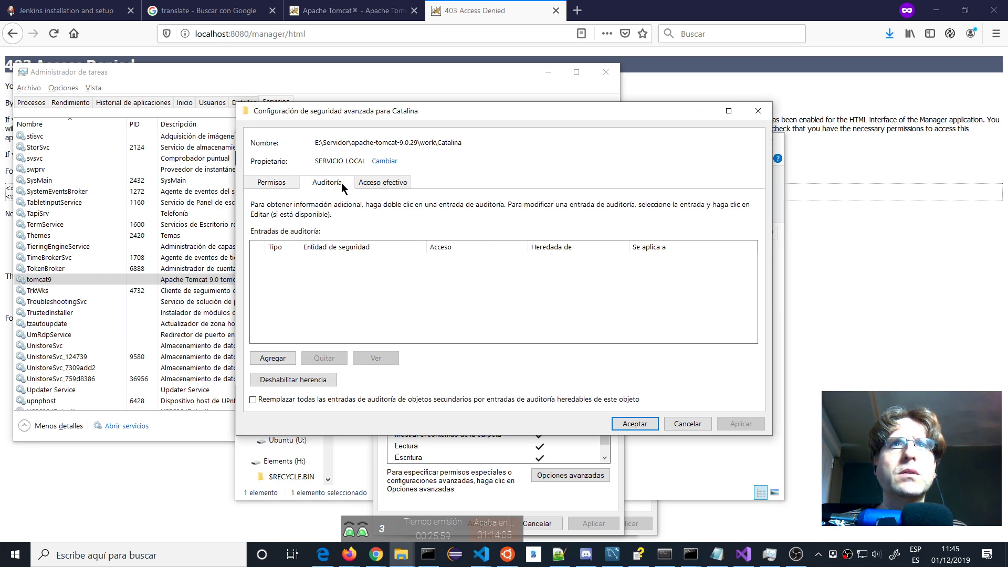
pyautogui.click(383, 182)
pyautogui.click(271, 183)
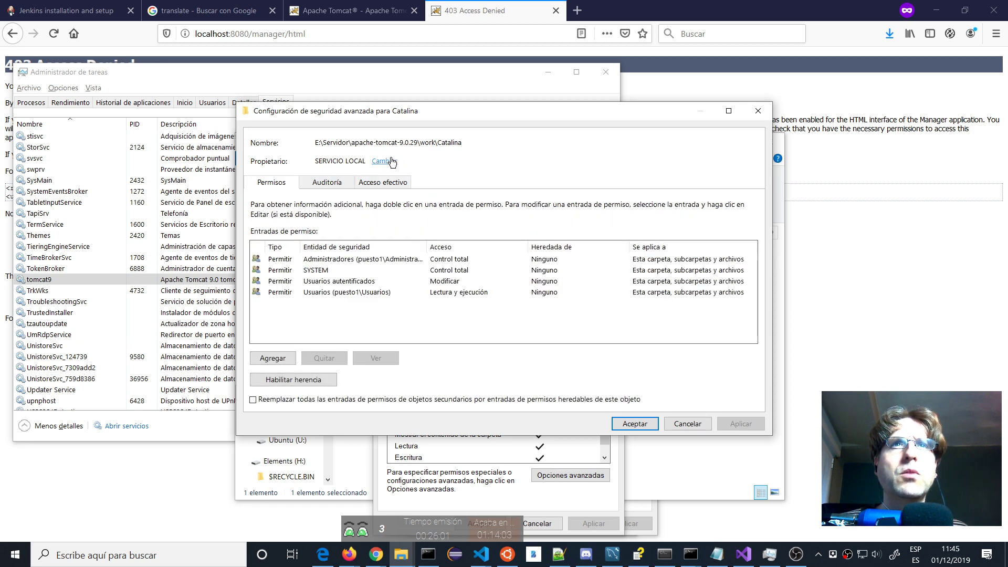
# Set the Catalina folder's owner to the local user account after checking the name.
pyautogui.click(391, 161)
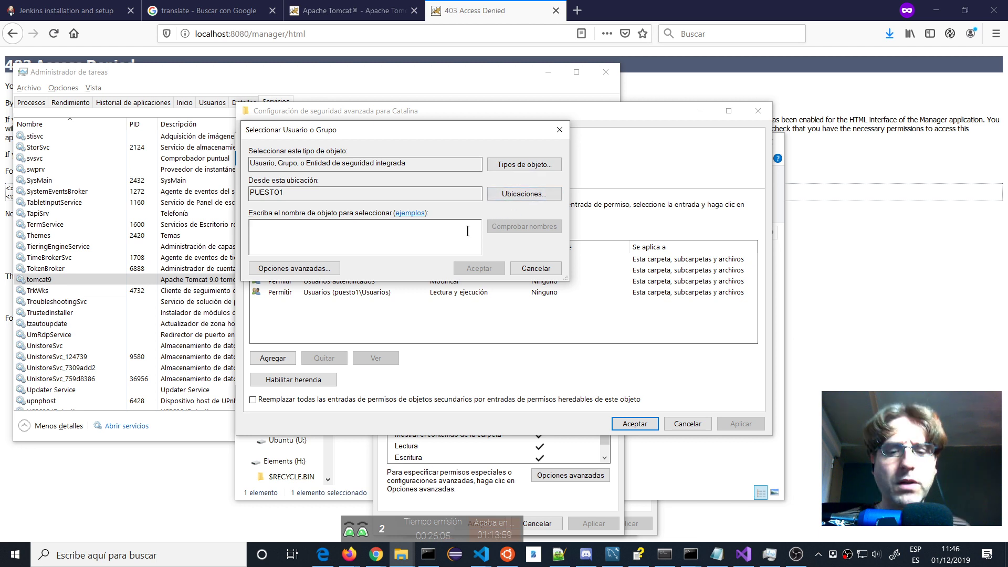
pyautogui.write('tur')
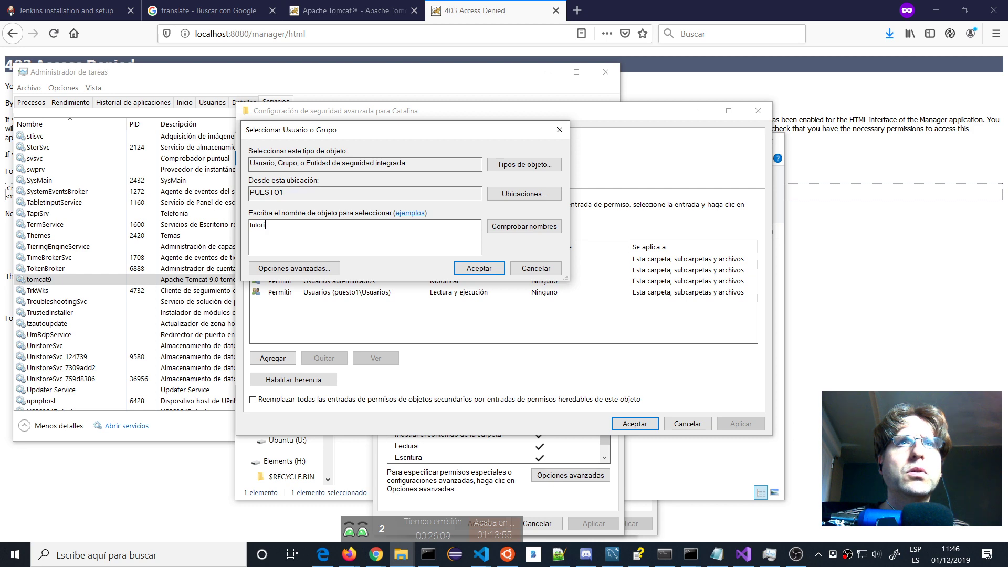
pyautogui.click(552, 226)
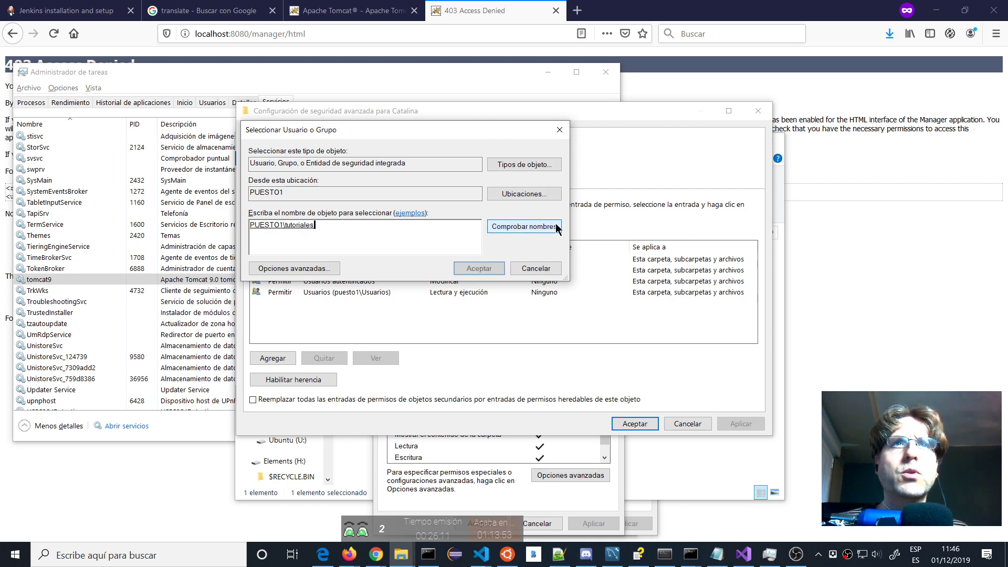
pyautogui.click(475, 269)
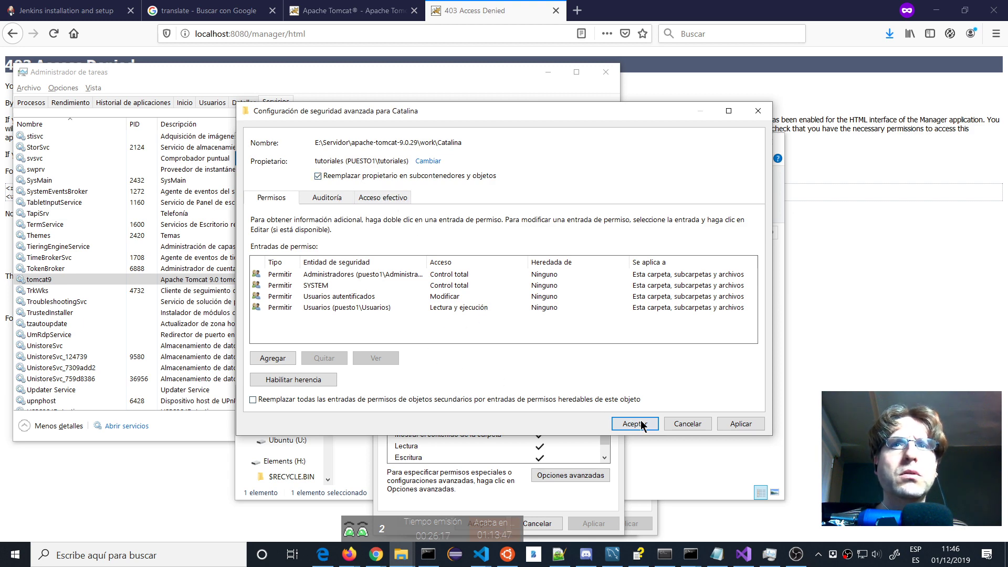
# Apply the ownership change and acknowledge the security notice.
pyautogui.click(271, 357)
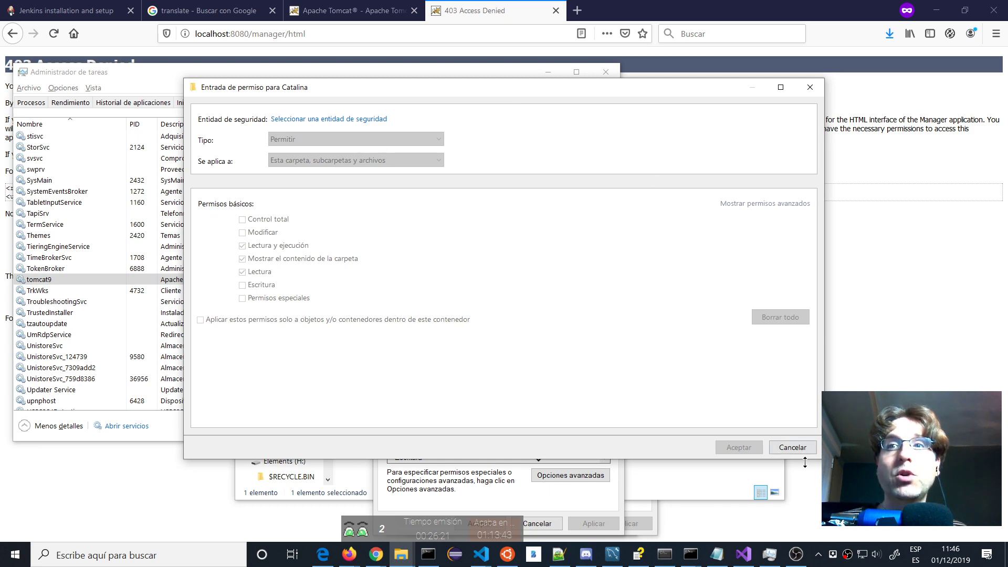
pyautogui.click(792, 447)
pyautogui.click(739, 423)
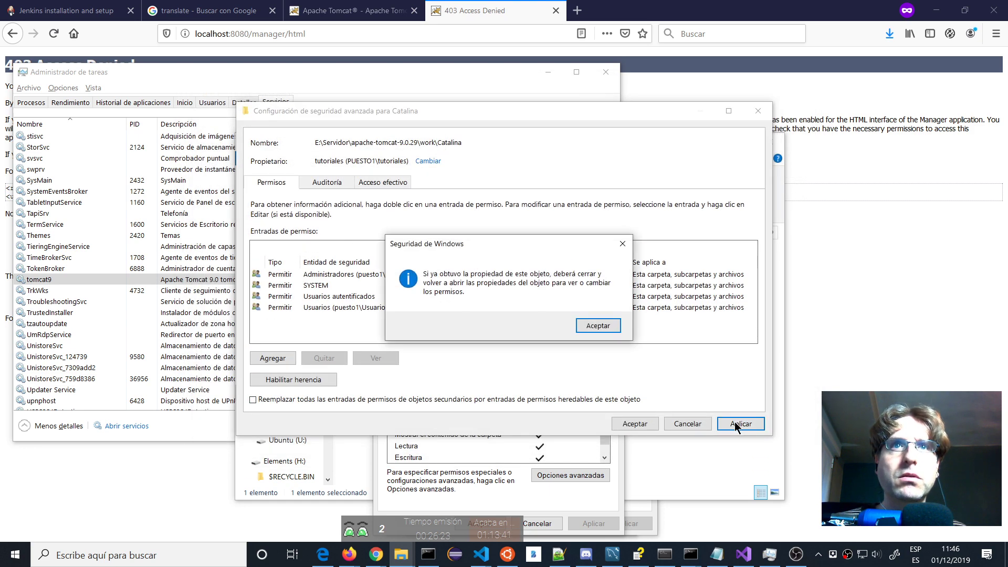
pyautogui.click(593, 326)
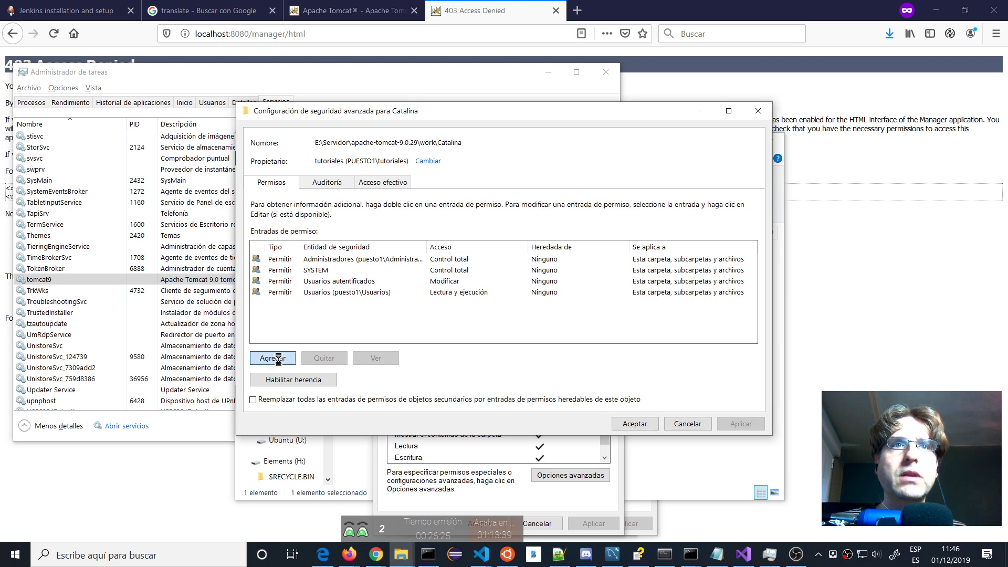
pyautogui.click(270, 357)
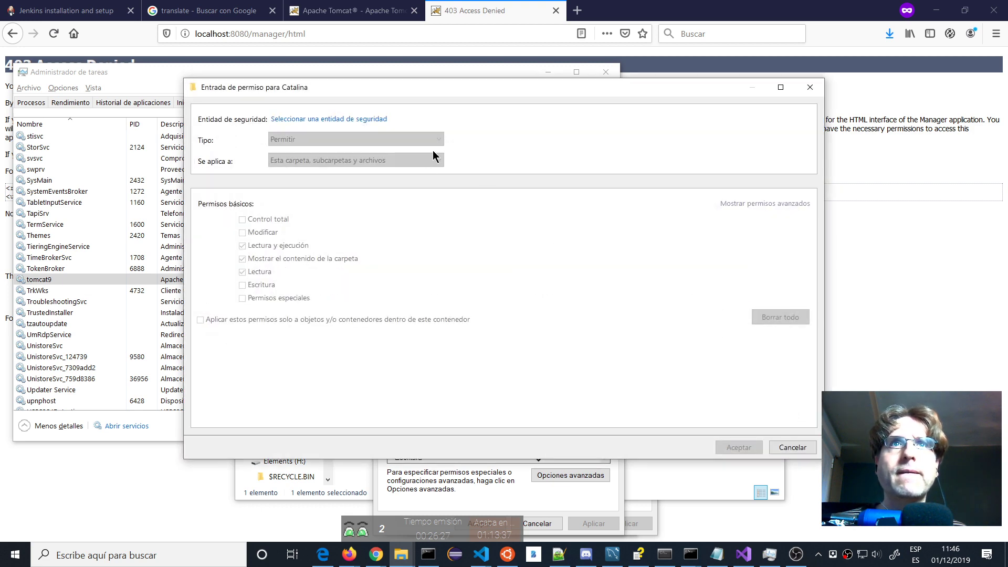
# Close the advanced settings and add the Todos group to Catalina's permissions.
pyautogui.click(797, 446)
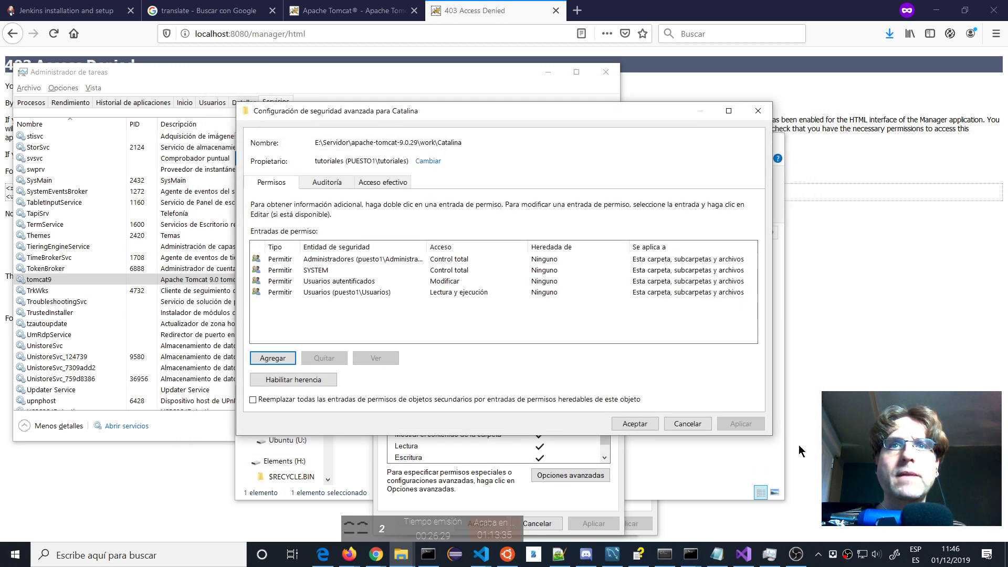
pyautogui.click(650, 420)
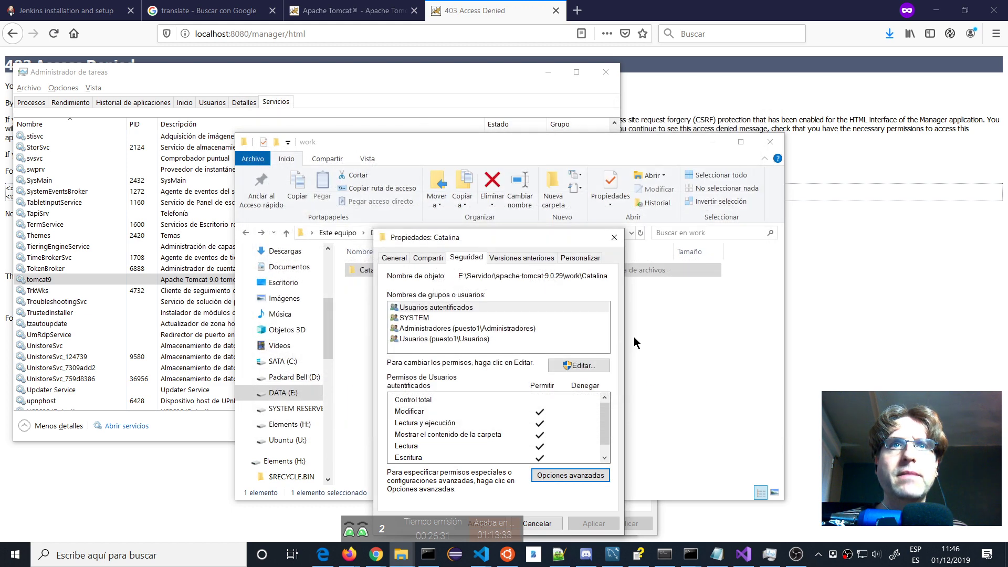
pyautogui.click(572, 366)
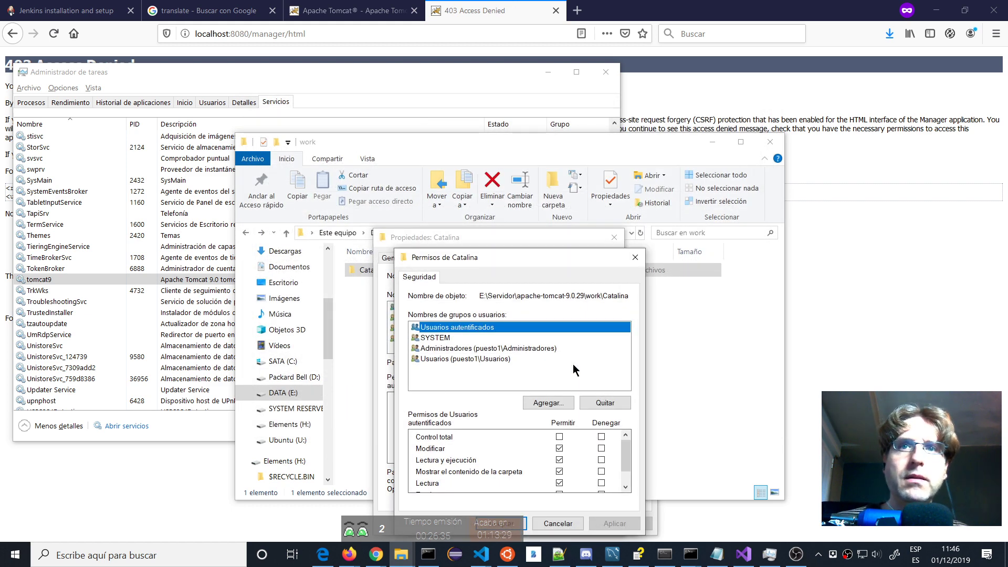
pyautogui.click(544, 403)
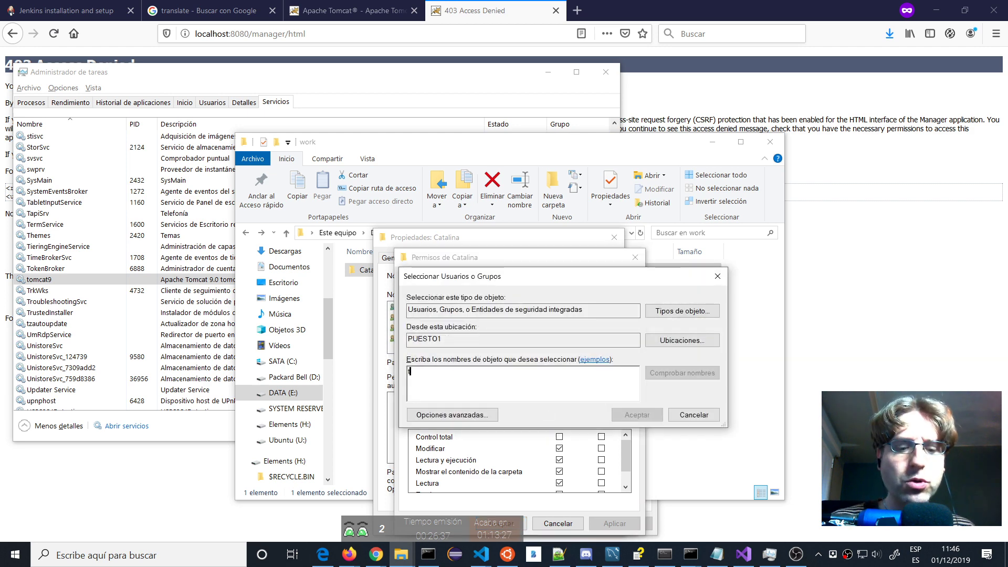
pyautogui.write('todos')
pyautogui.click(630, 414)
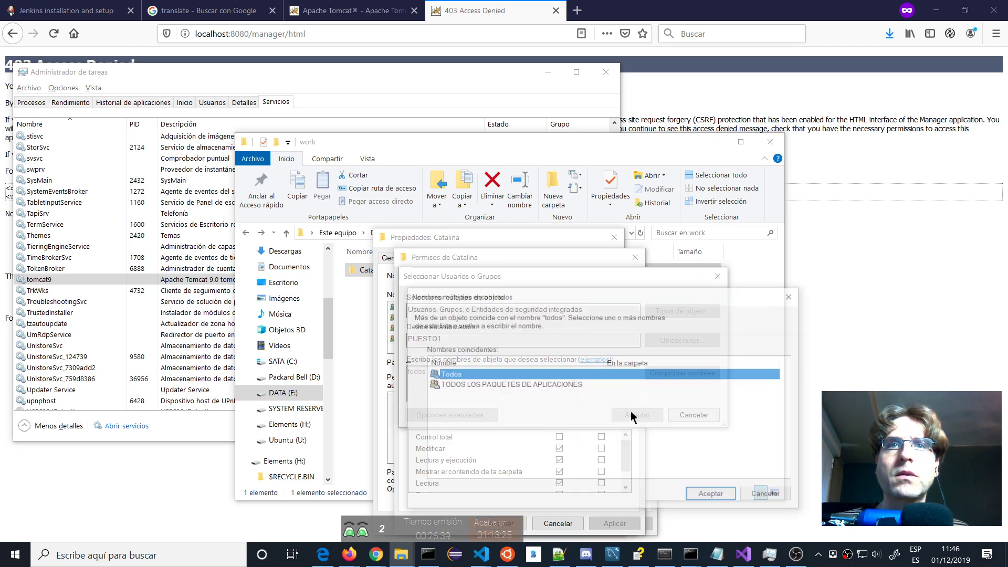
pyautogui.click(723, 496)
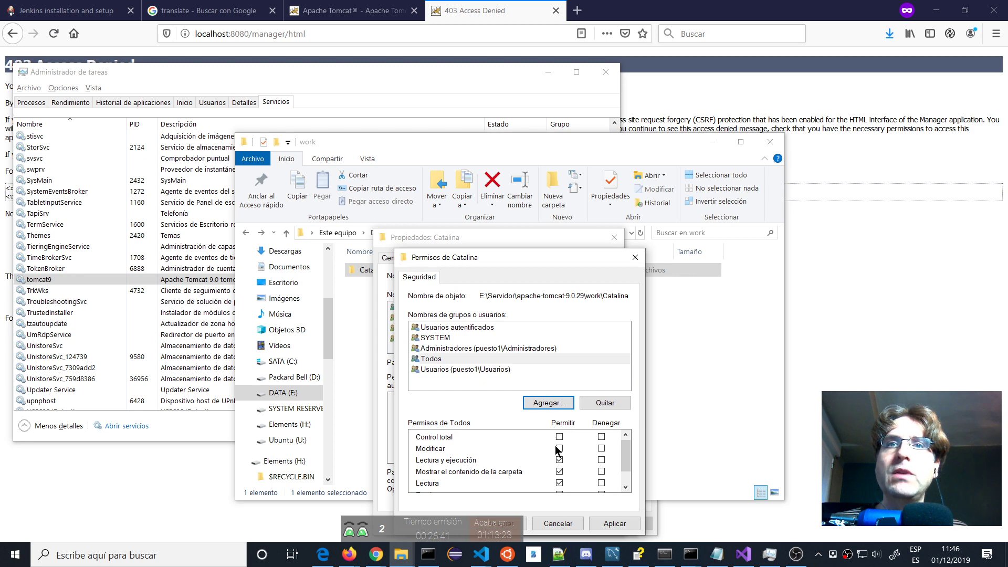
# Allow Modify for Todos on Catalina, save and close properties, then return to Firefox.
pyautogui.click(559, 448)
pyautogui.click(521, 527)
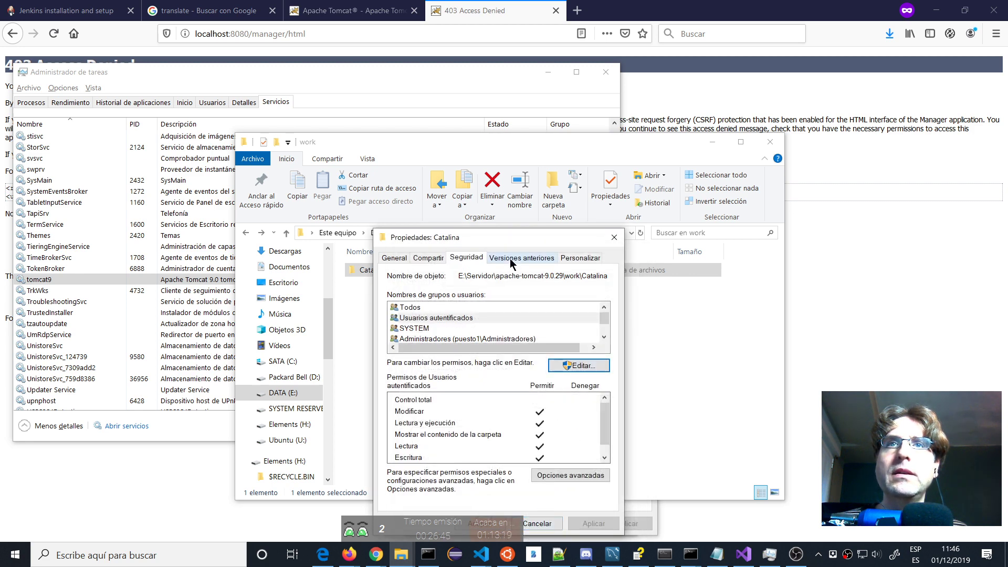
pyautogui.moveTo(519, 237); pyautogui.dragTo(643, 182)
pyautogui.click(603, 468)
pyautogui.click(895, 377)
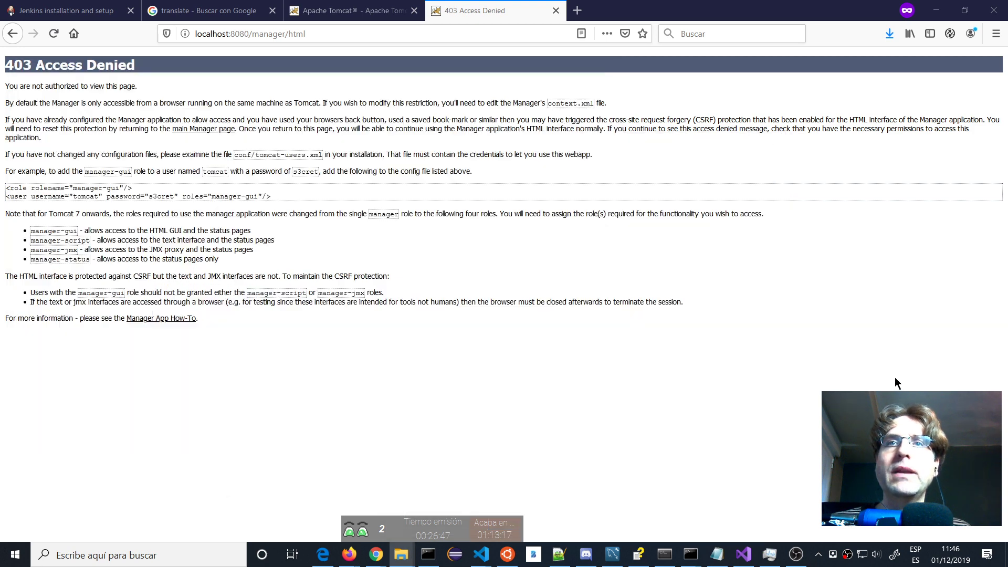
# Start the tomcat9 service in Task Manager and retry localhost:8080/manager/html in Firefox.
pyautogui.press('F5')
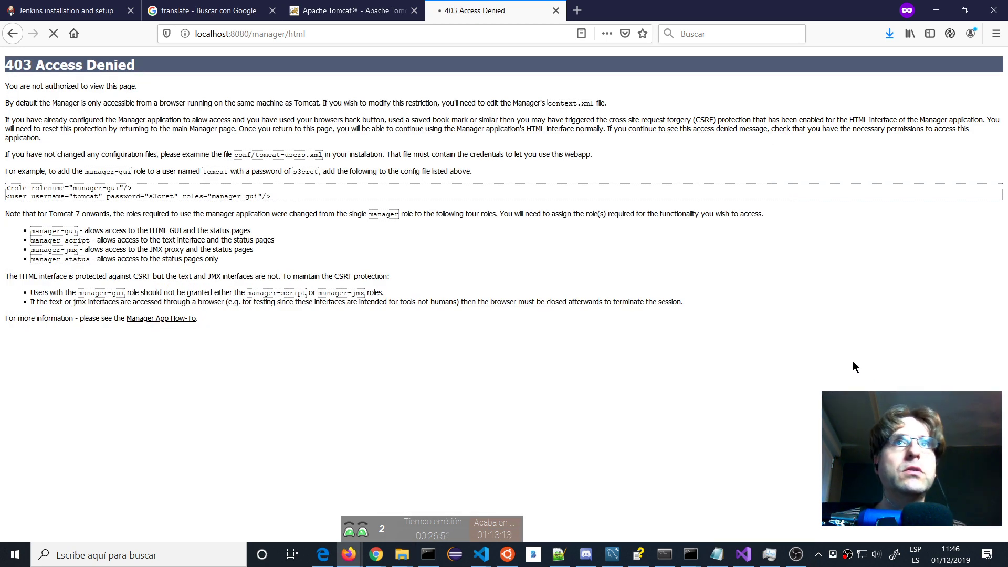
pyautogui.click(779, 561)
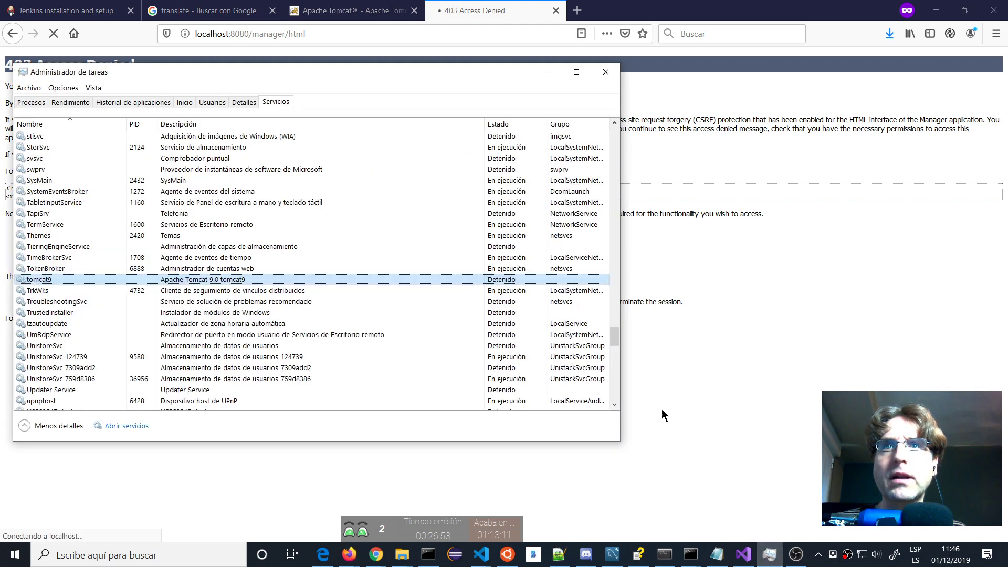
pyautogui.rightClick(414, 281)
pyautogui.click(346, 289)
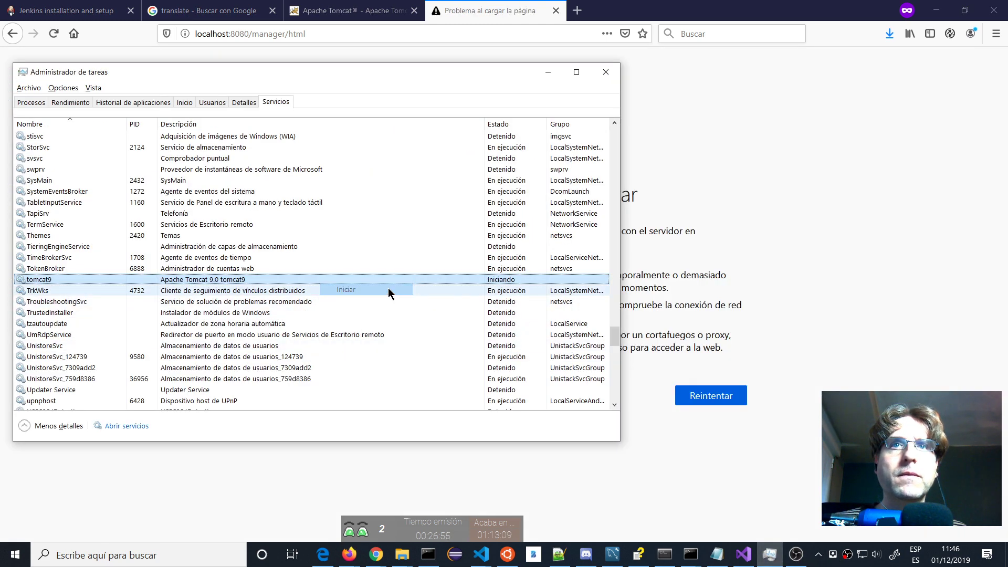
pyautogui.click(720, 398)
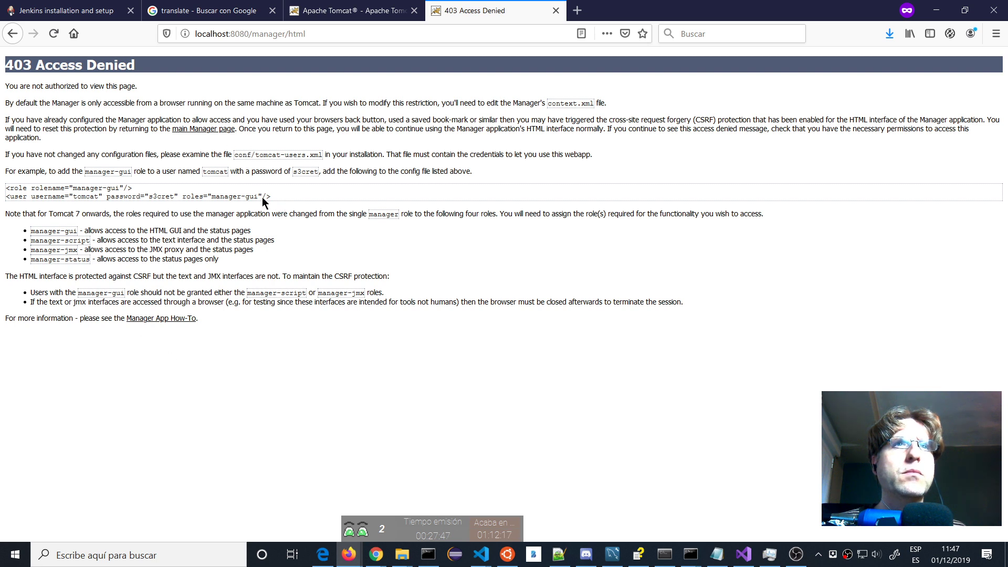
# Replace the tomcat role and user lines in tomcat-users.xml with the copied manager-gui role and user lines.
pyautogui.moveTo(270, 197); pyautogui.dragTo(1, 188)
pyautogui.hotkey('ctrl', 'c')
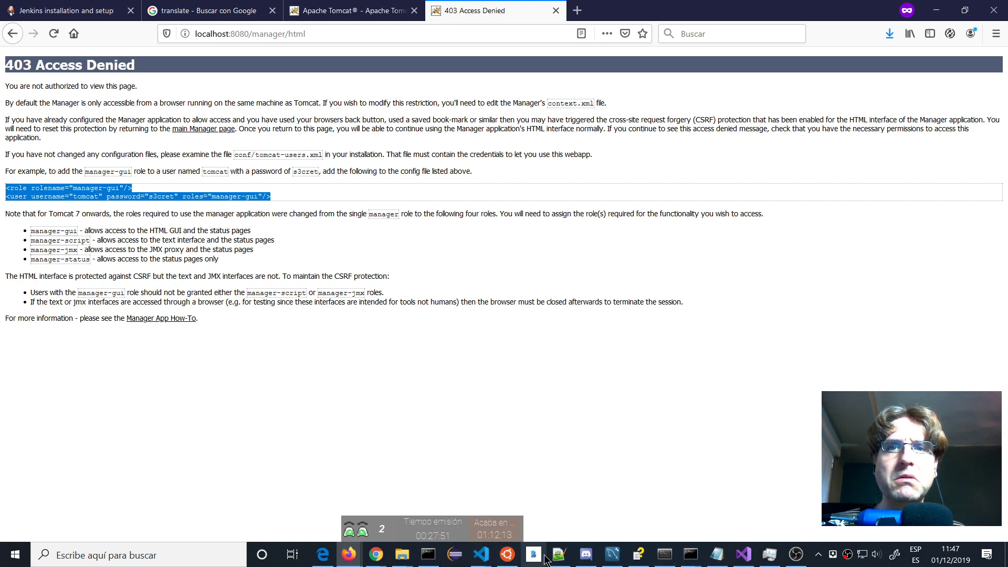
pyautogui.click(566, 555)
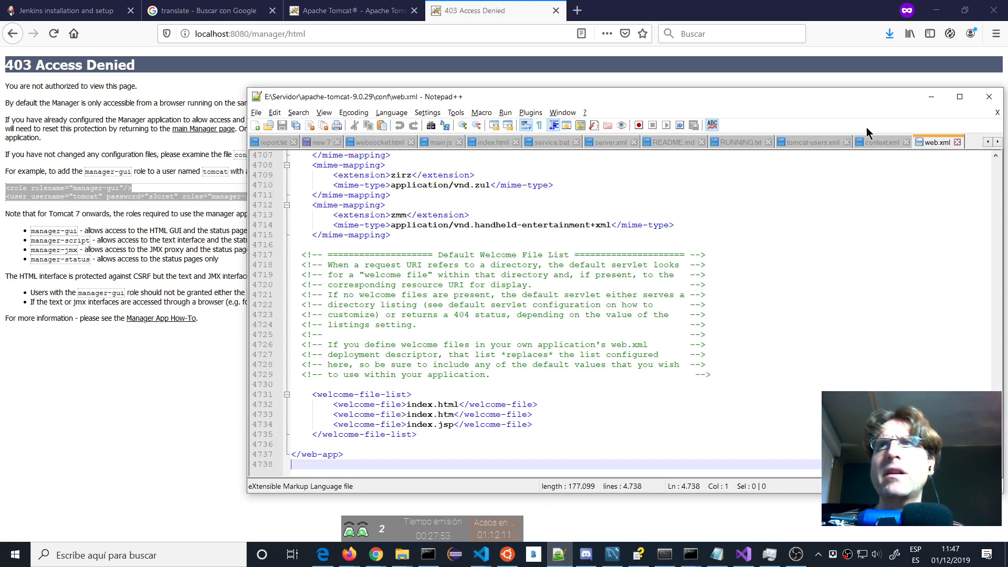
pyautogui.click(812, 144)
pyautogui.scroll(-5, 501, 356)
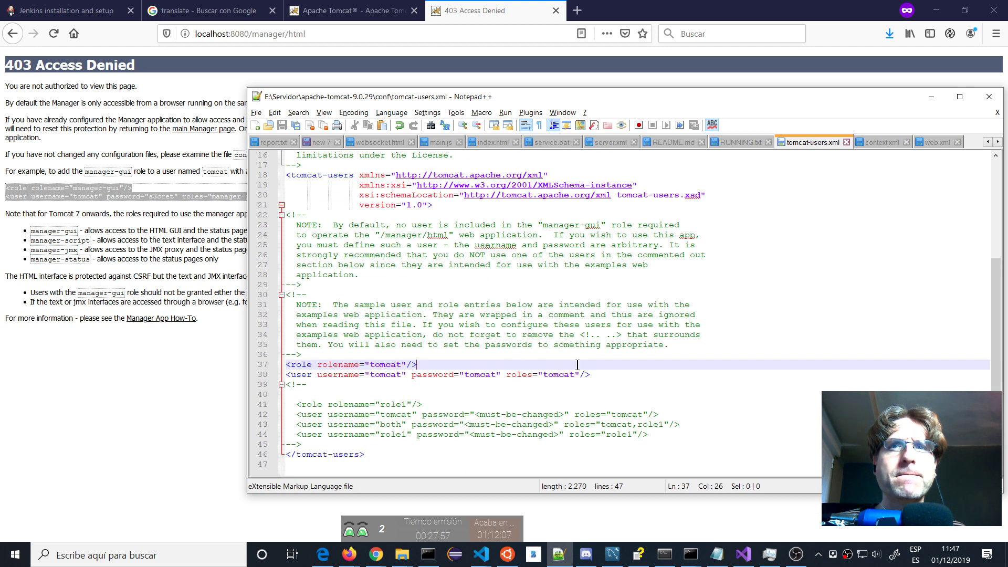
pyautogui.moveTo(602, 375); pyautogui.dragTo(253, 364)
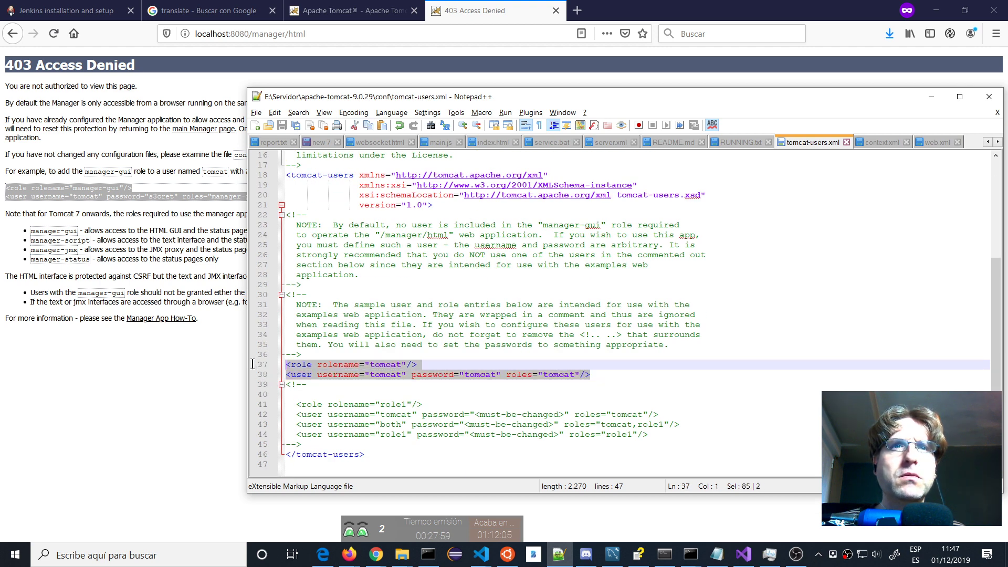
pyautogui.hotkey('ctrl', 'v')
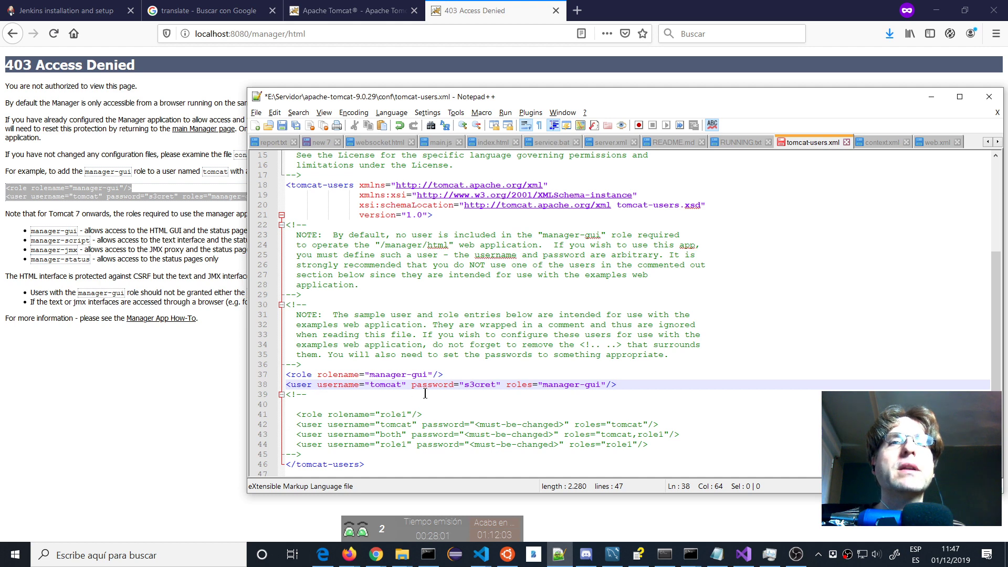
# Retype the user's password and save tomcat-users.xml.
pyautogui.doubleClick(470, 384)
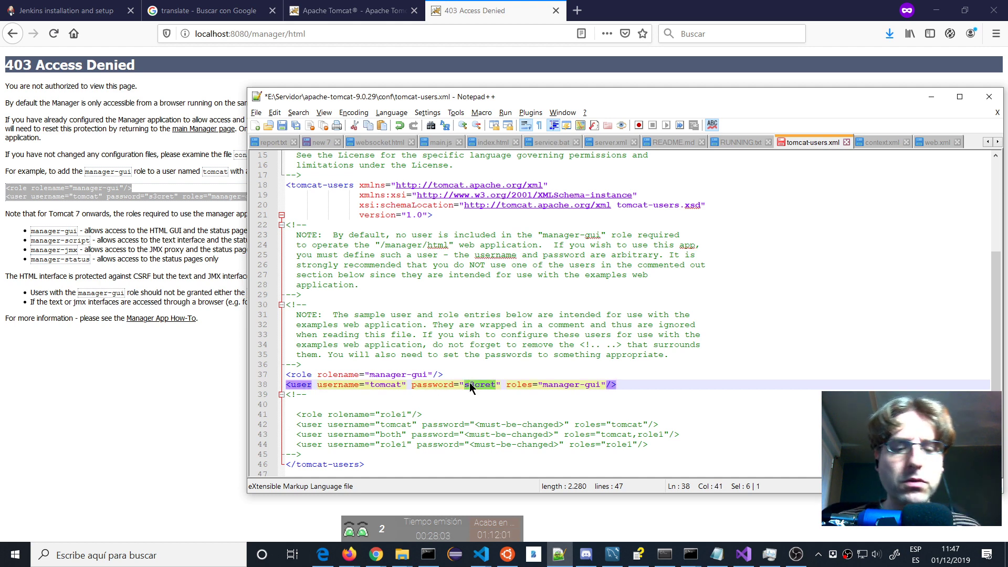
pyautogui.write('tomcat')
pyautogui.hotkey('ctrl', 's')
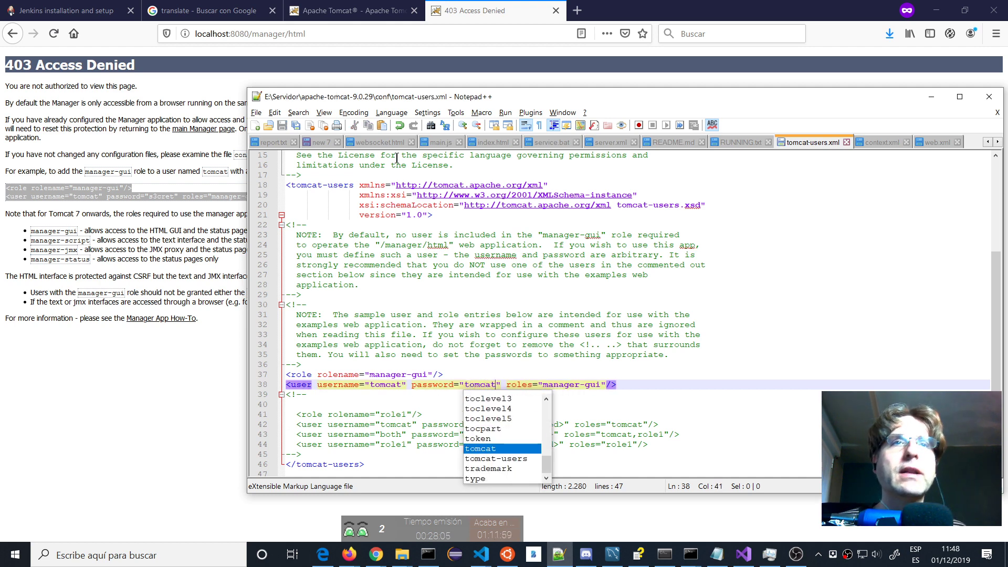
pyautogui.click(120, 427)
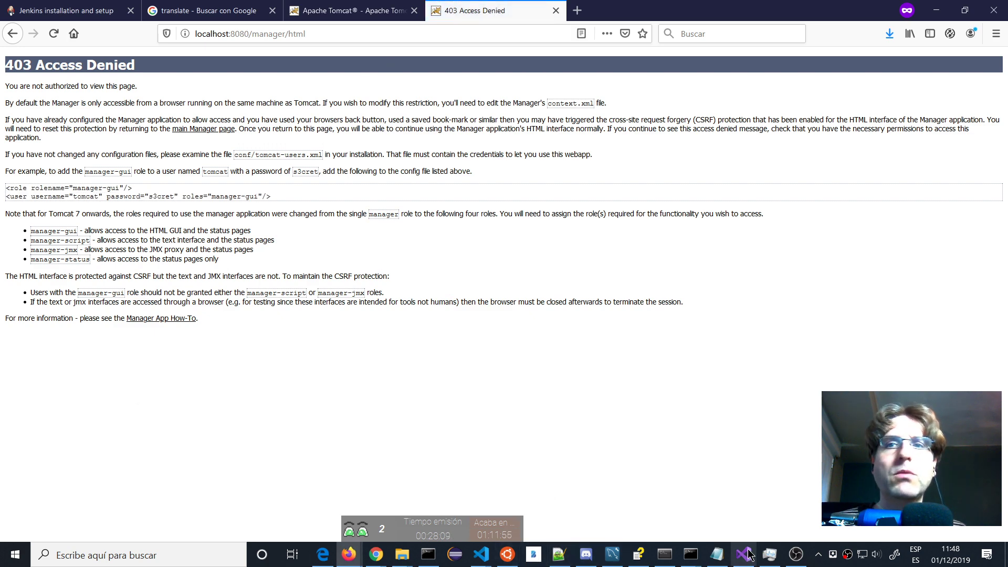
# Restart the tomcat9 service in Task Manager and reload the Tomcat manager page.
pyautogui.click(769, 553)
pyautogui.rightClick(202, 279)
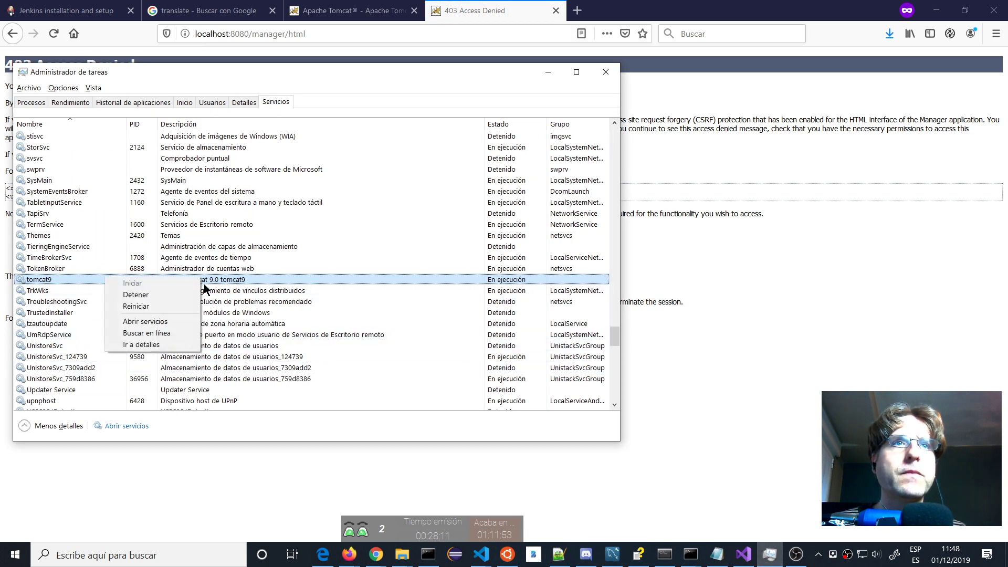
pyautogui.click(169, 296)
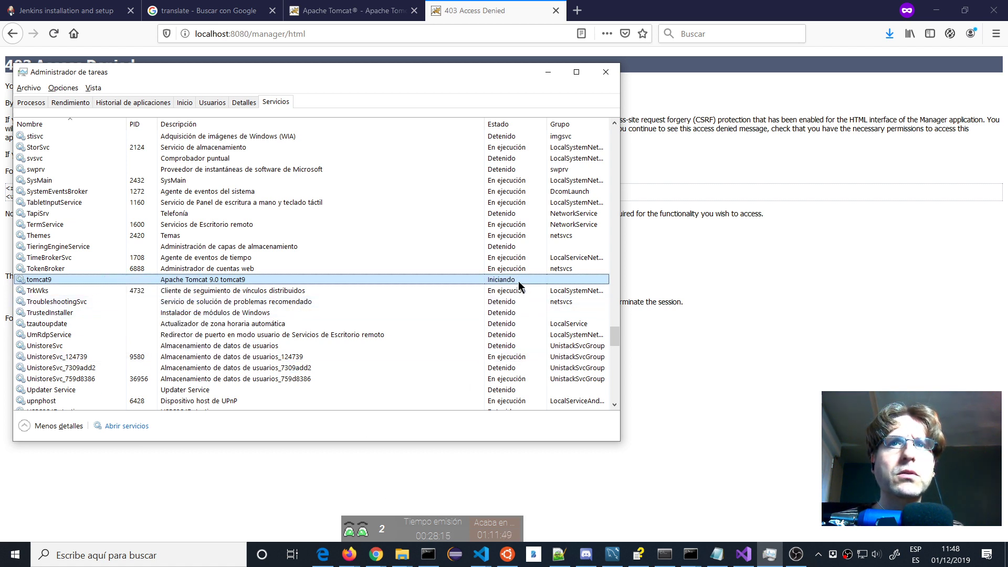
pyautogui.click(562, 487)
pyautogui.press('F5')
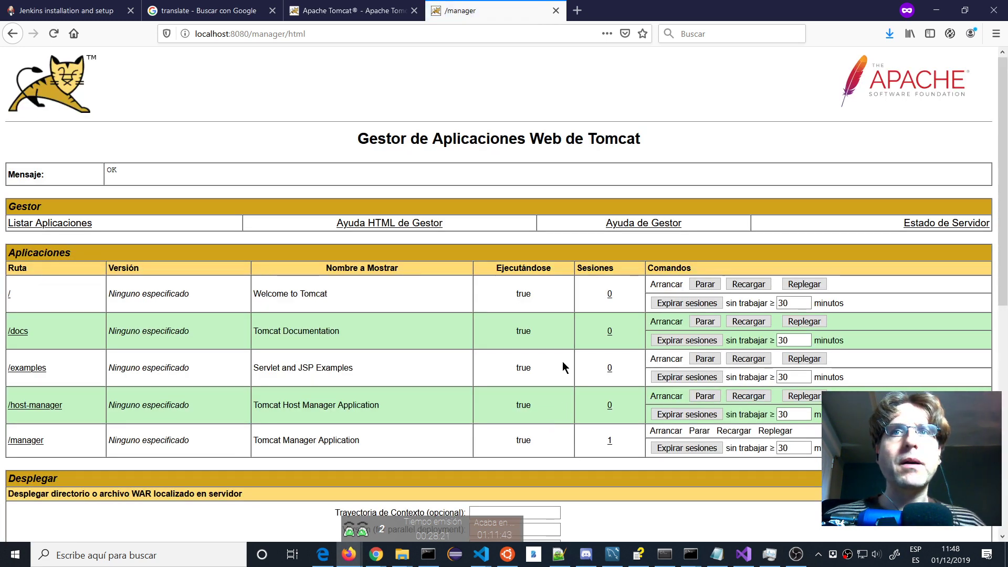
# Choose E:\Servidor\jenkins_war\jenkins.war as the WAR file and deploy it.
pyautogui.scroll(-4, 562, 366)
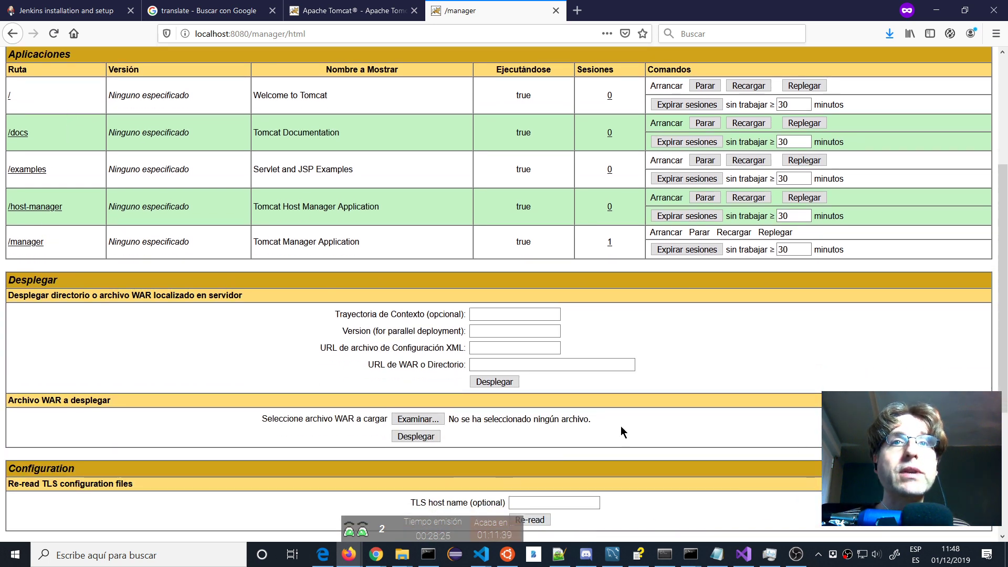
pyautogui.click(417, 420)
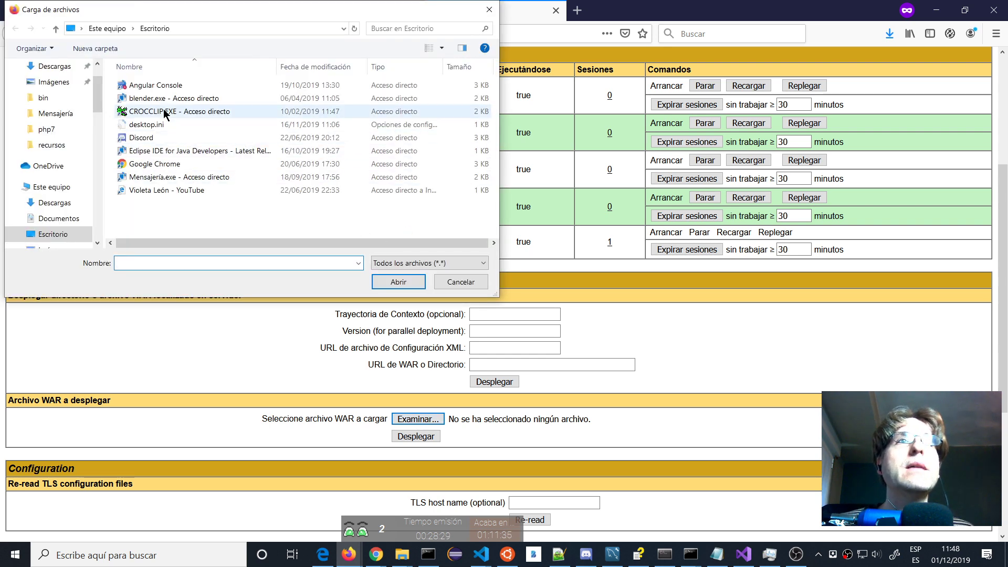
pyautogui.write('E:')
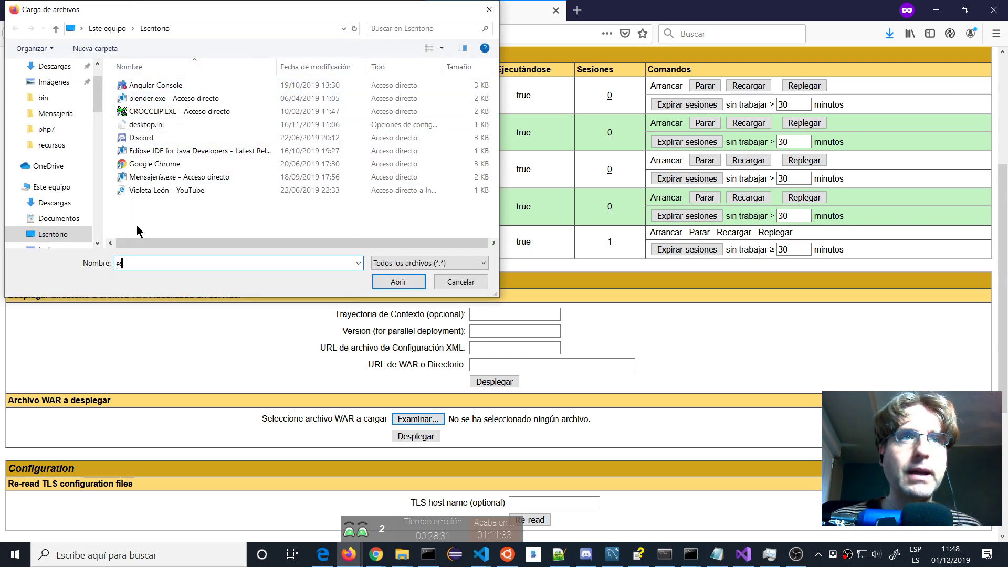
pyautogui.press('Return')
pyautogui.scroll(-7, 138, 231)
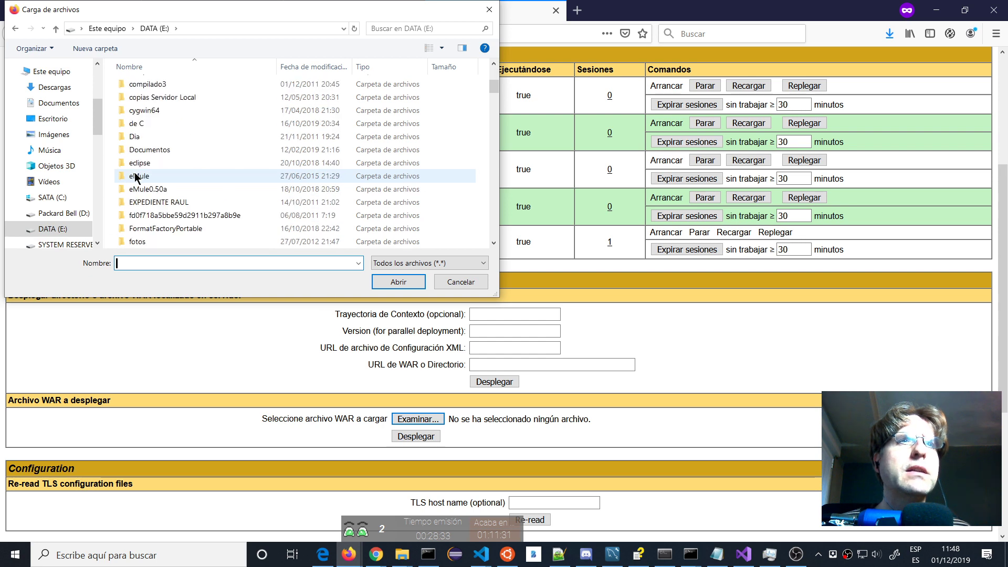
pyautogui.scroll(-3, 156, 227)
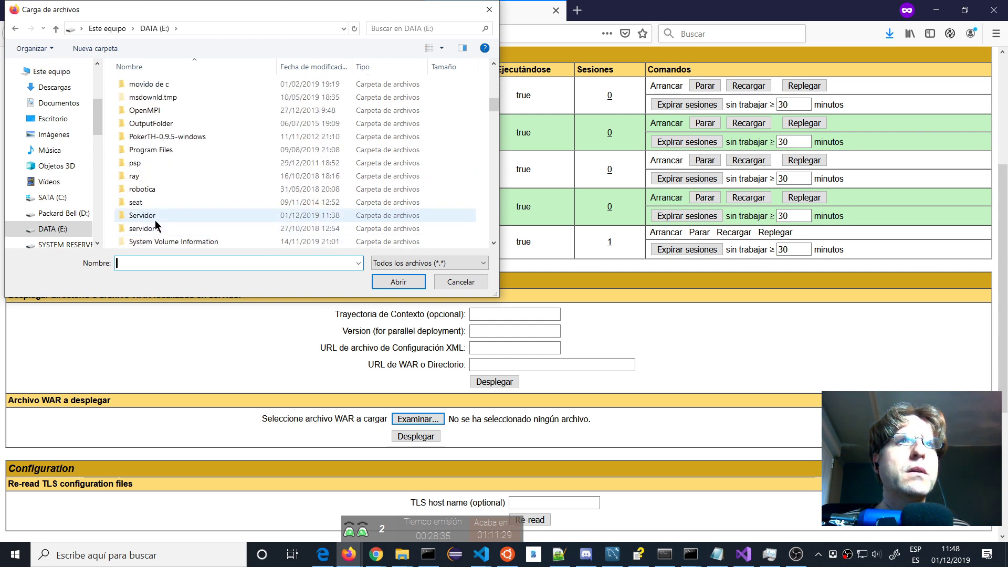
pyautogui.doubleClick(155, 219)
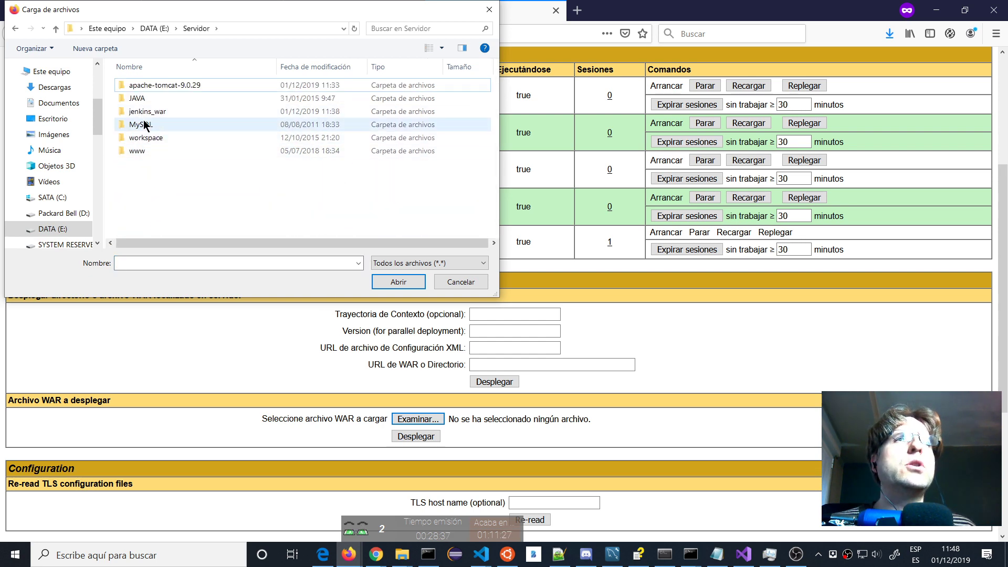
pyautogui.doubleClick(146, 112)
pyautogui.doubleClick(143, 86)
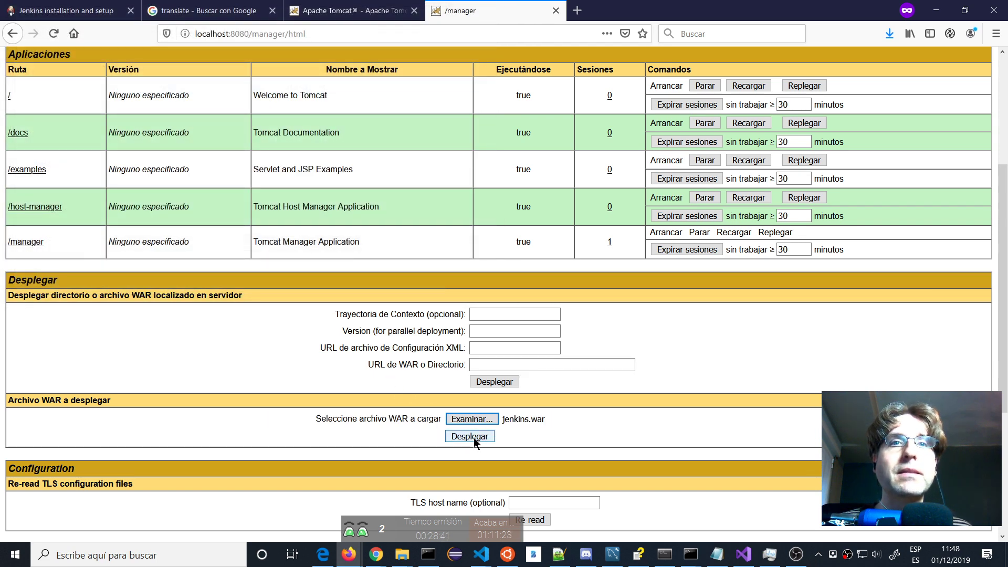
pyautogui.click(474, 438)
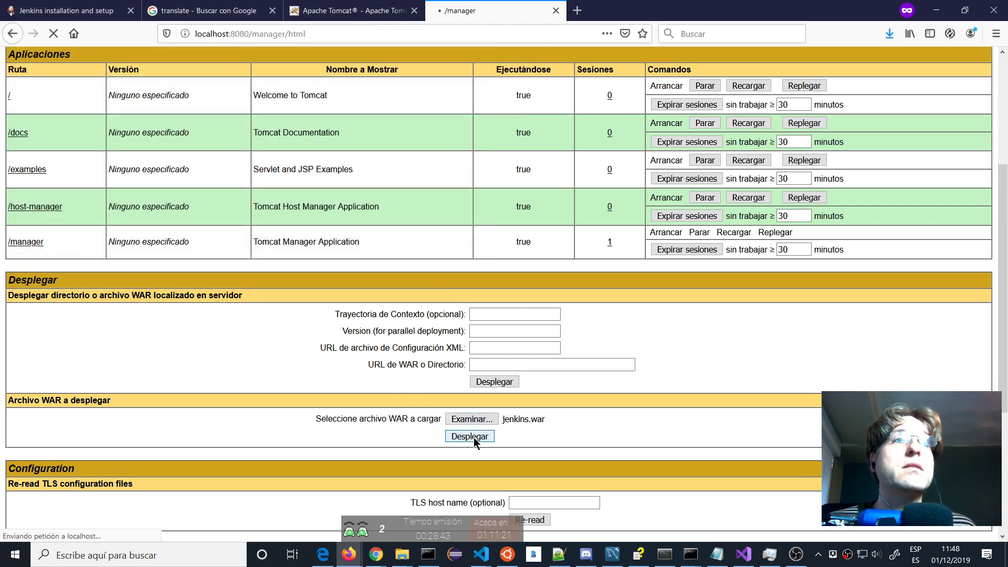
# Retry the failed jenkins.war upload page and confirm resending the data.
pyautogui.hotkey('alt', 'Tab')
pyautogui.hotkey('alt', 'Tab')
pyautogui.hotkey('alt', 'Tab')
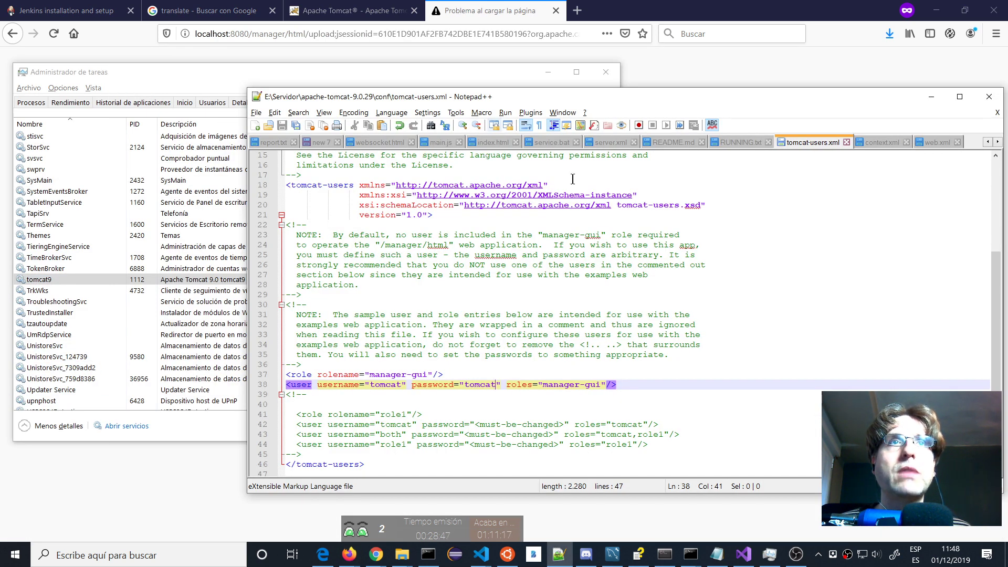
pyautogui.hotkey('alt', 'Tab')
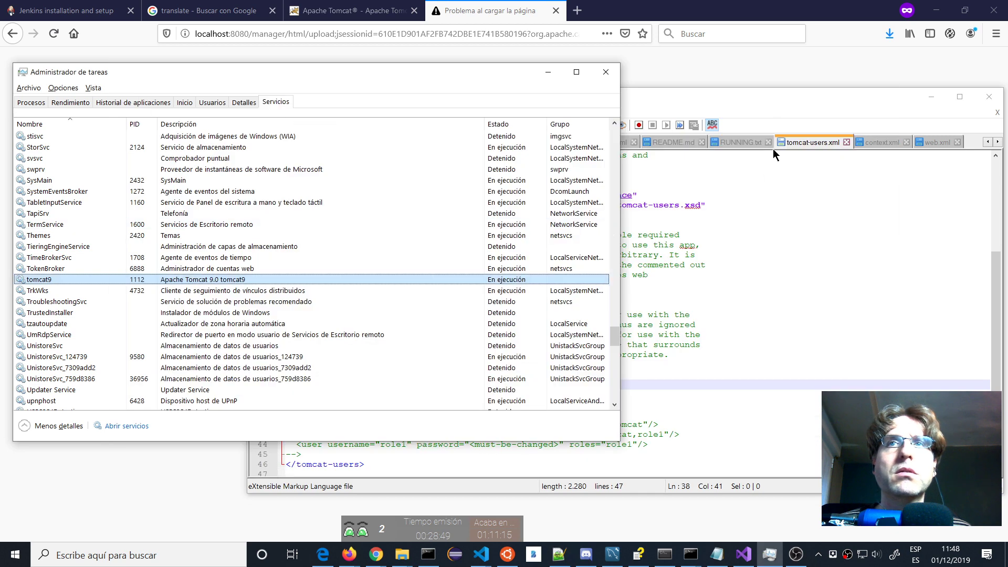
pyautogui.click(780, 74)
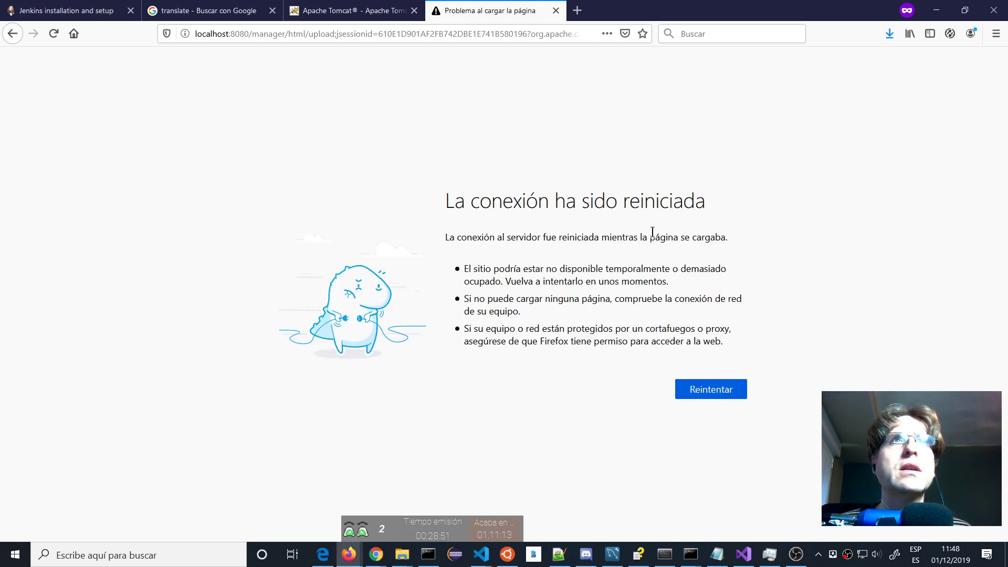
pyautogui.click(726, 392)
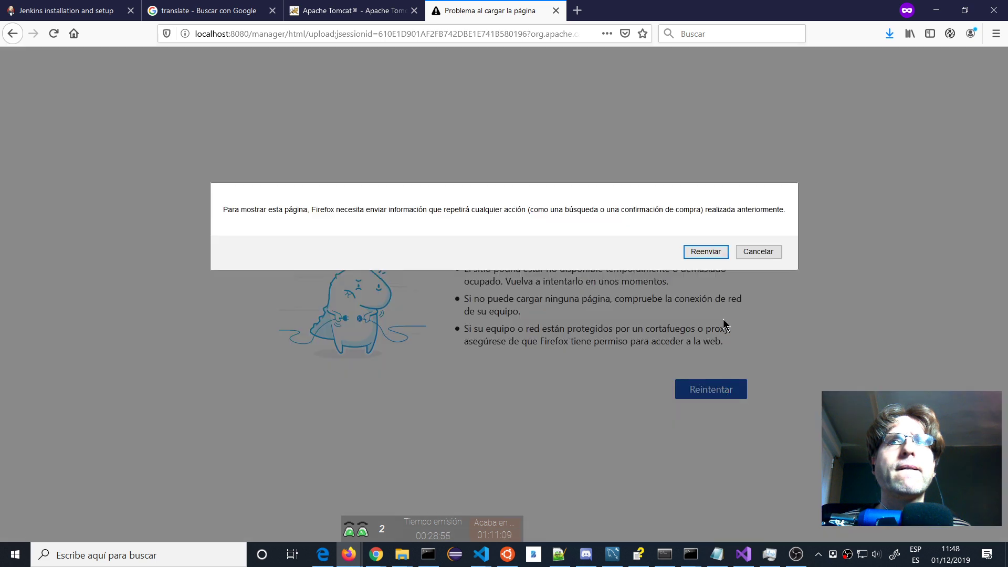
pyautogui.click(703, 249)
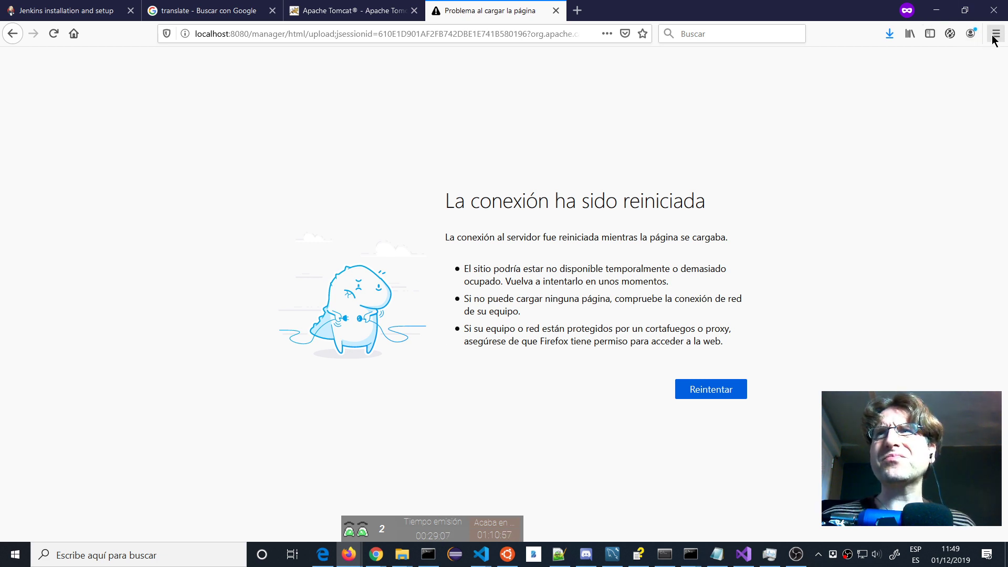
pyautogui.press('alt')
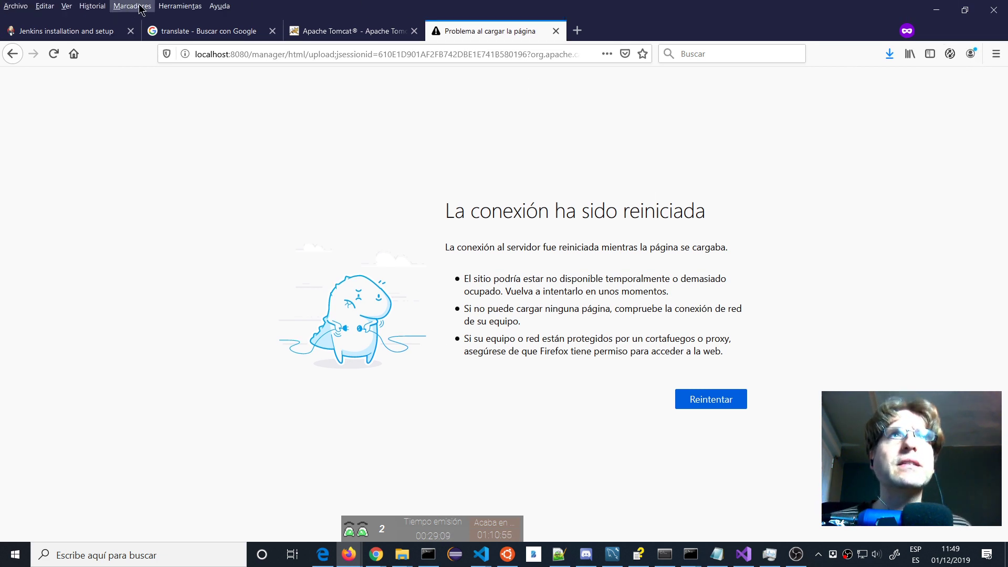
pyautogui.click(170, 6)
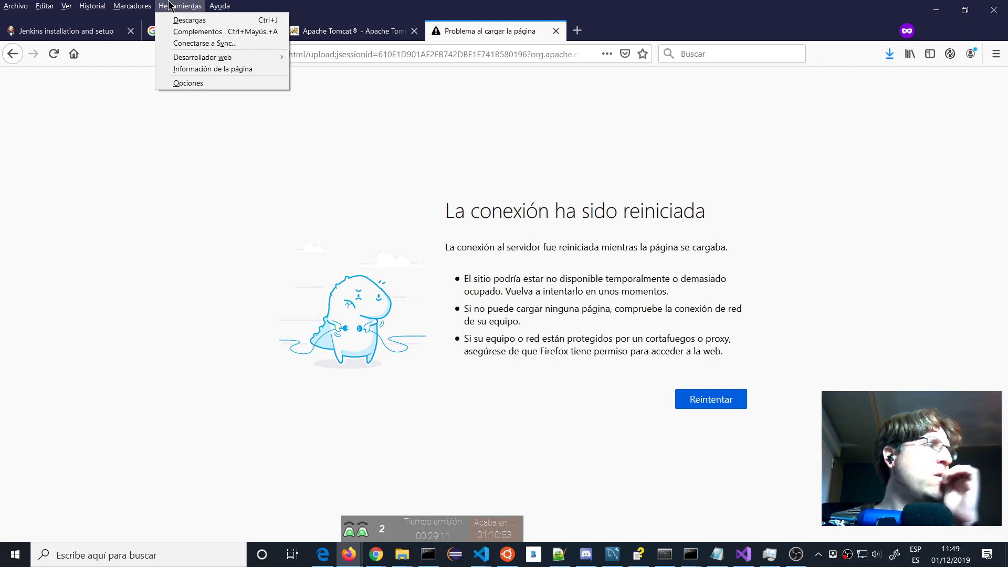
pyautogui.click(195, 83)
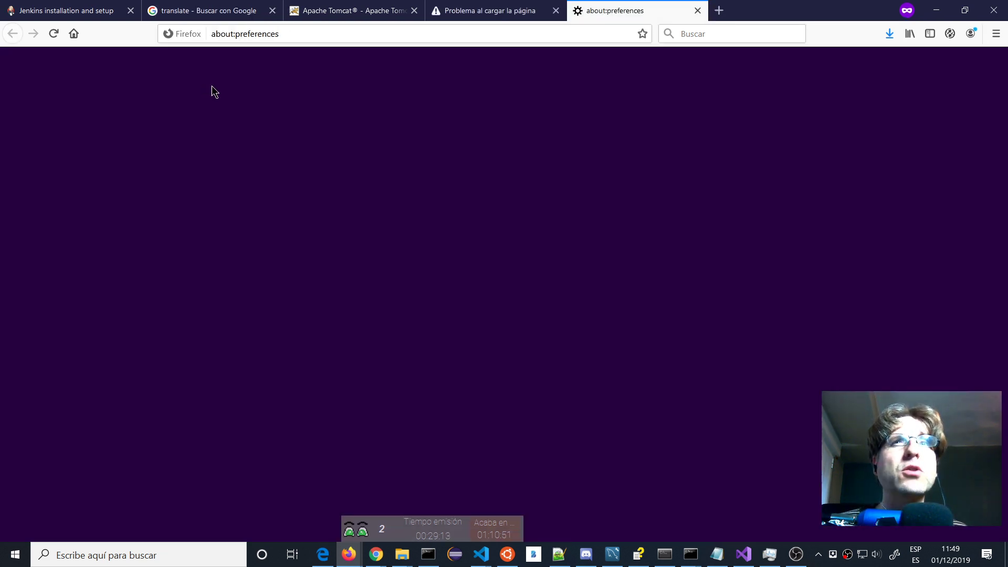
pyautogui.scroll(-8, 322, 180)
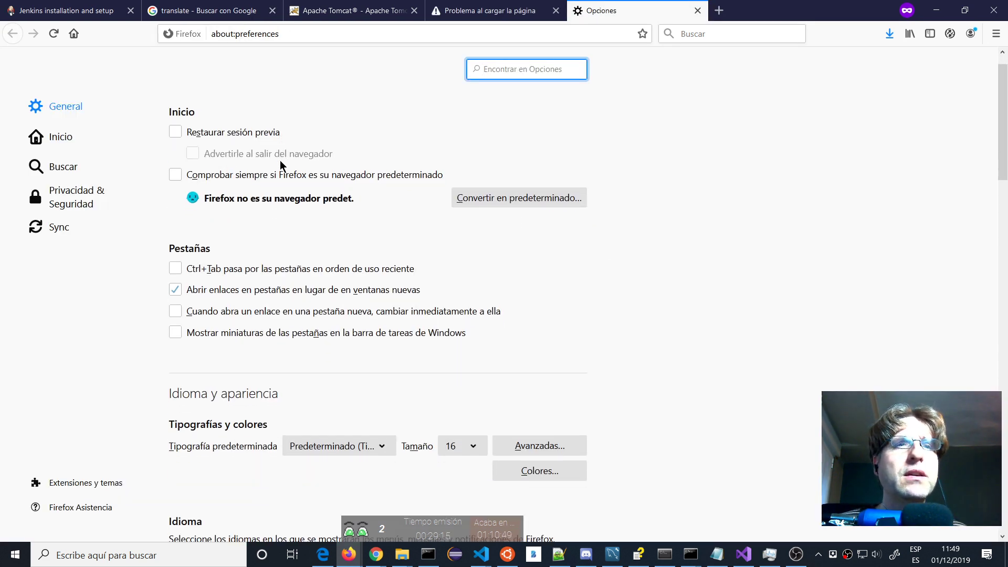
pyautogui.scroll(-10, 429, 217)
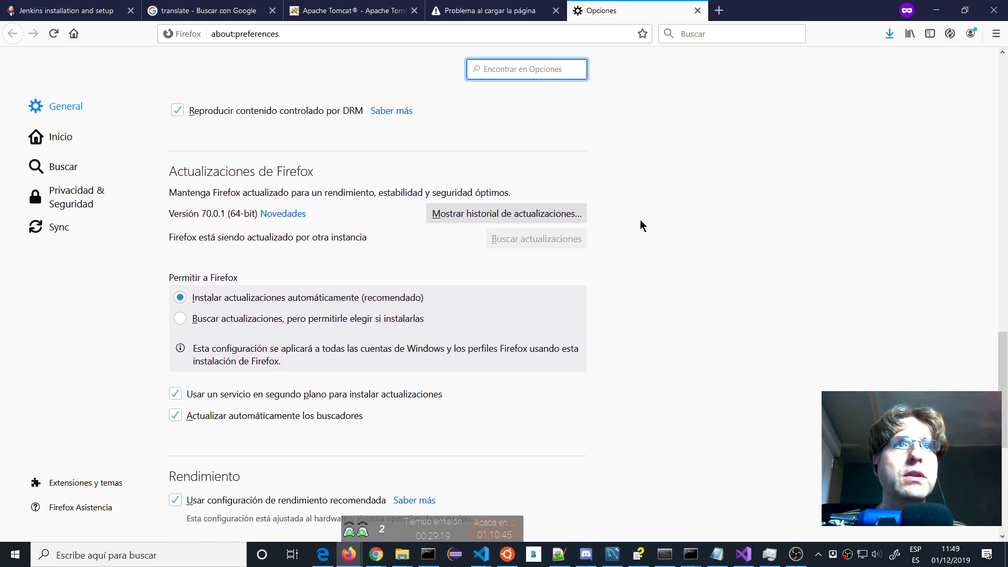
pyautogui.scroll(-1, 641, 222)
pyautogui.click(696, 12)
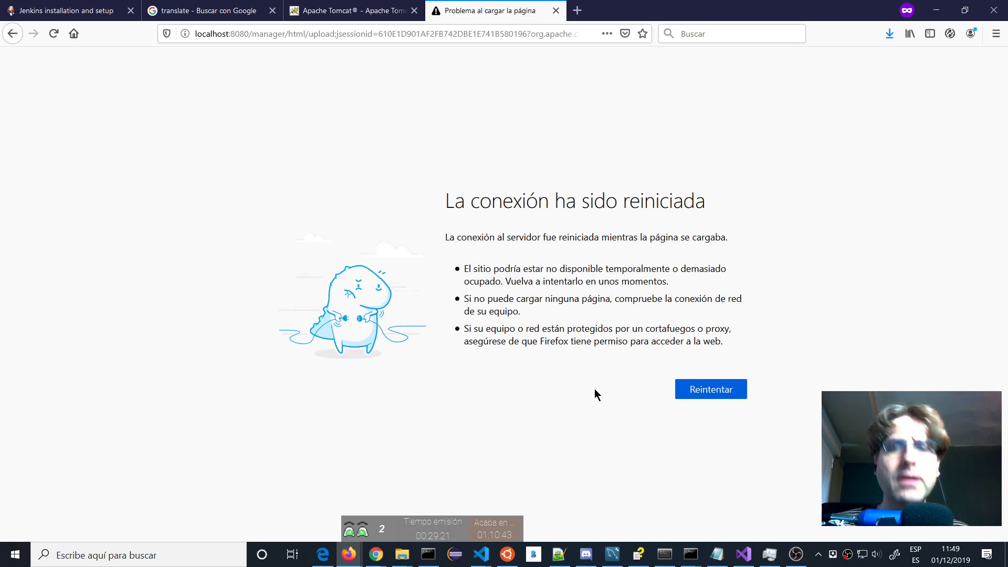
# With the developer console open, resend the upload and expand the failed POST request's details.
pyautogui.press('F12')
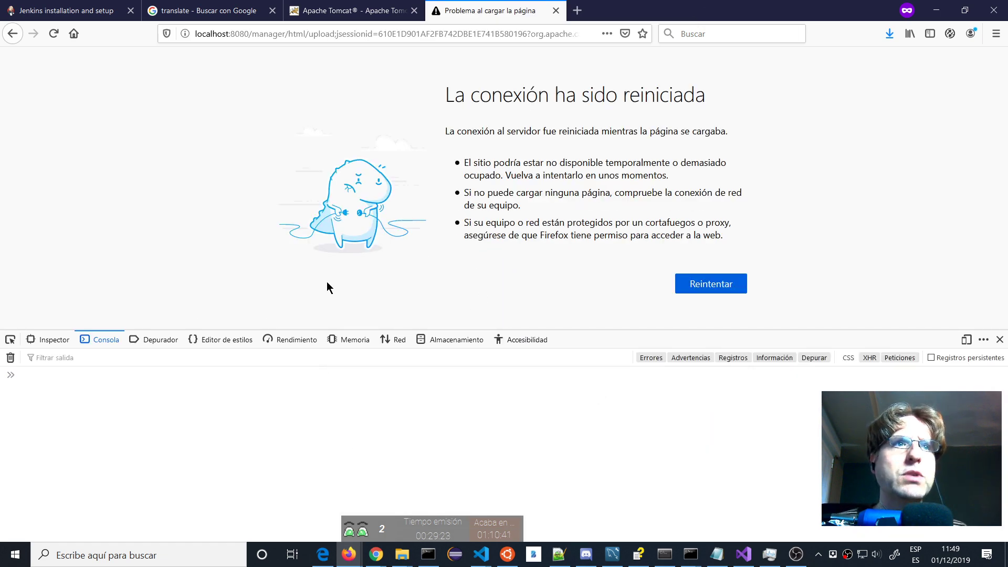
pyautogui.click(709, 284)
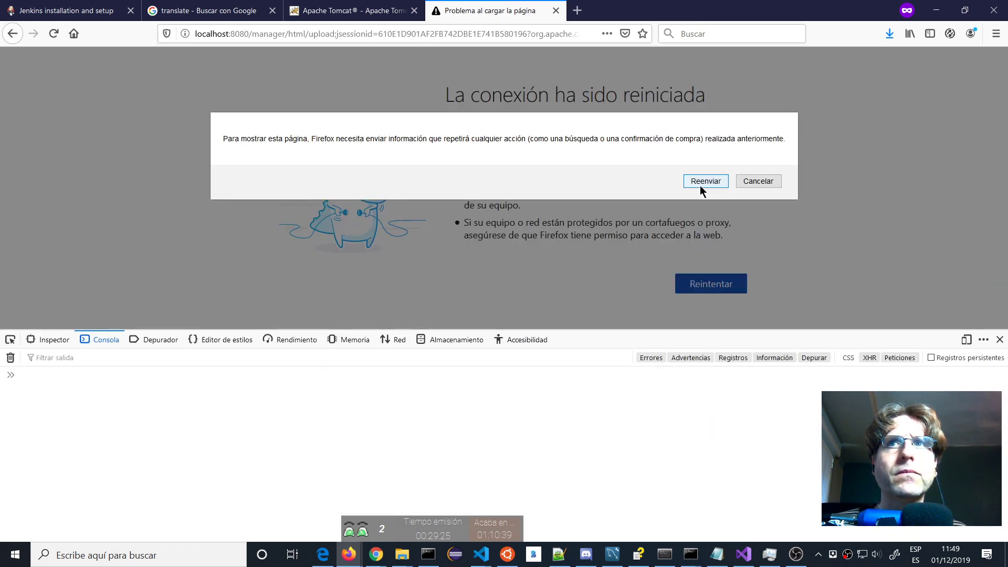
pyautogui.click(702, 182)
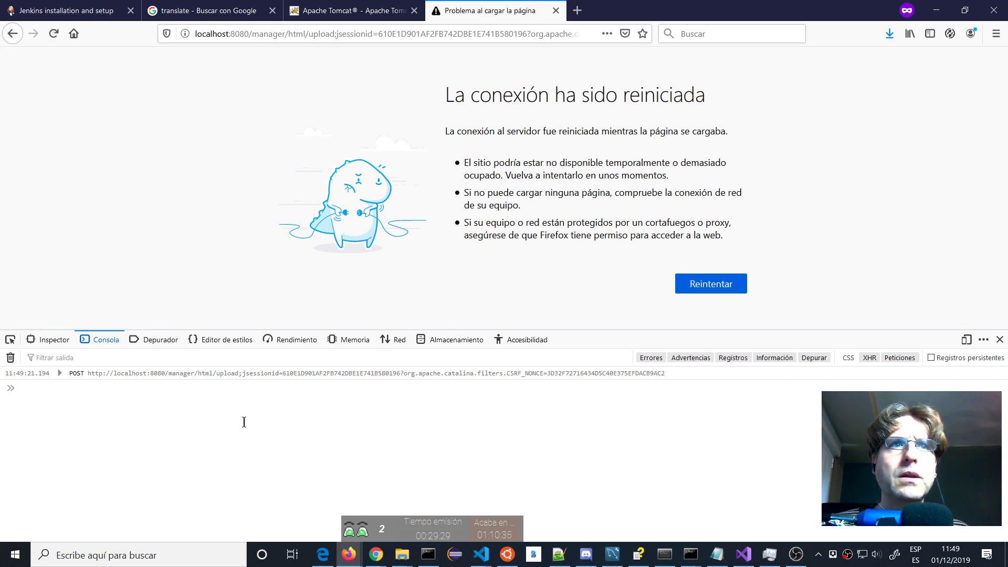
pyautogui.click(60, 377)
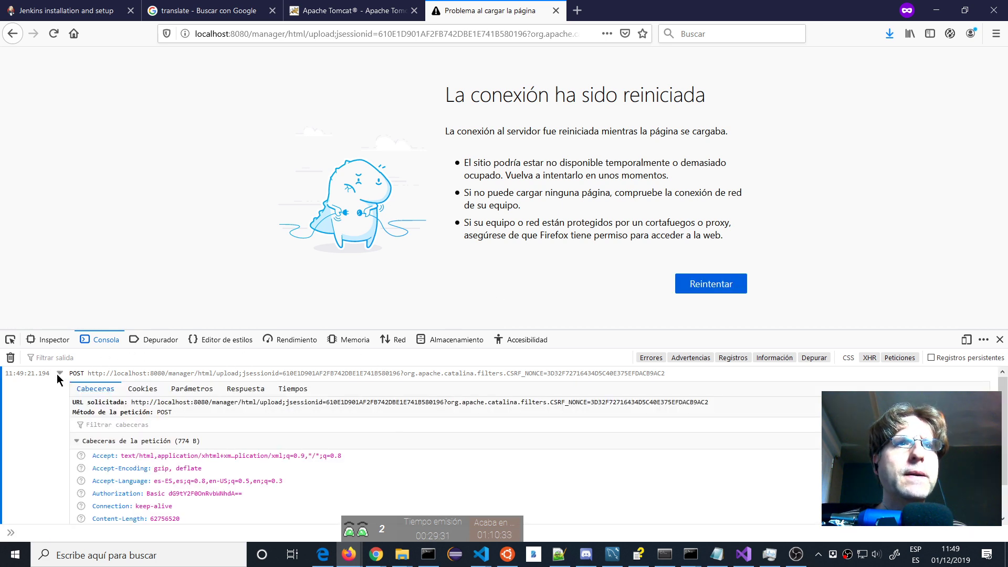
pyautogui.click(348, 14)
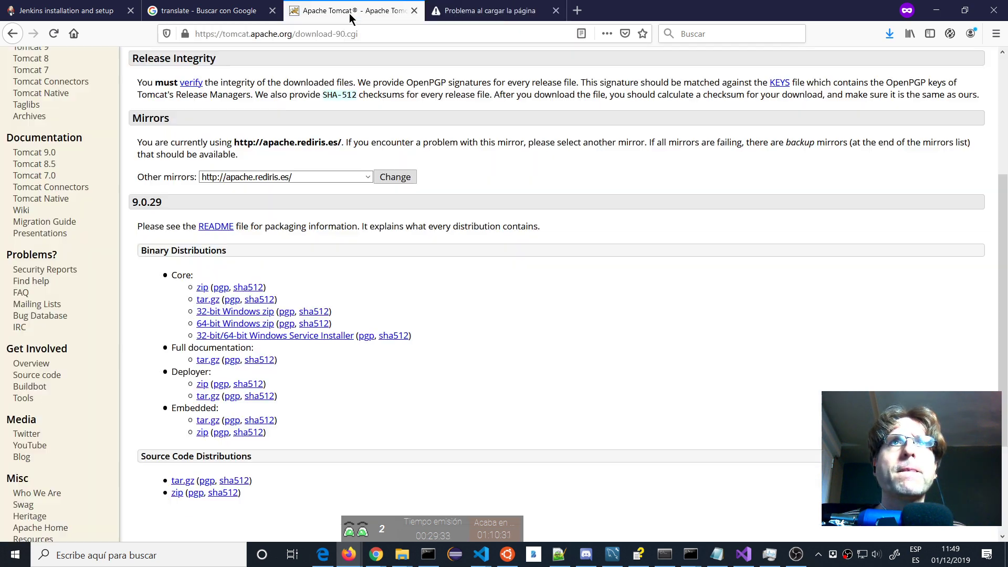
pyautogui.click(456, 9)
# Go back to /manager/html, scroll through the application list, and close the developer tools.
pyautogui.click(4, 34)
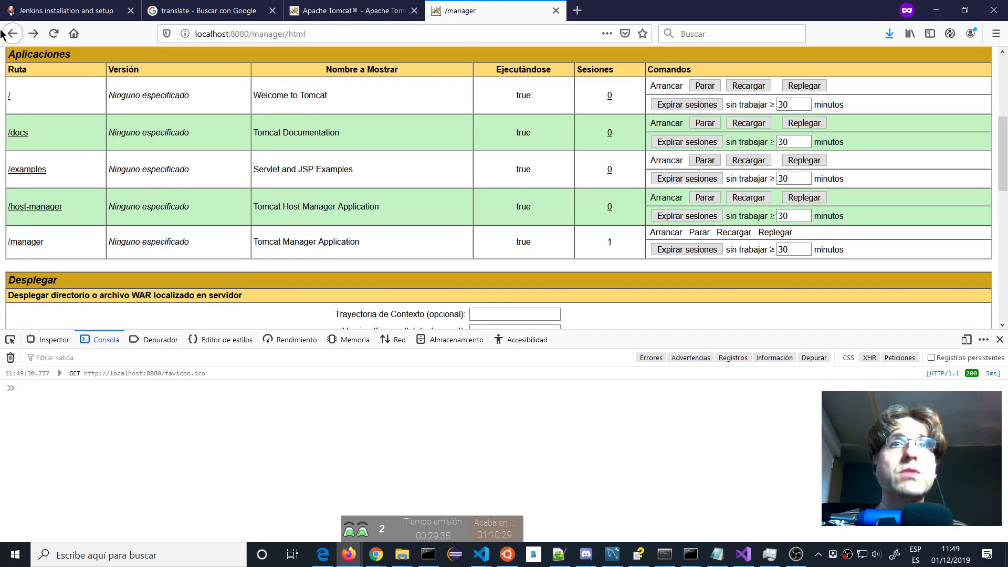
pyautogui.scroll(-6, 539, 122)
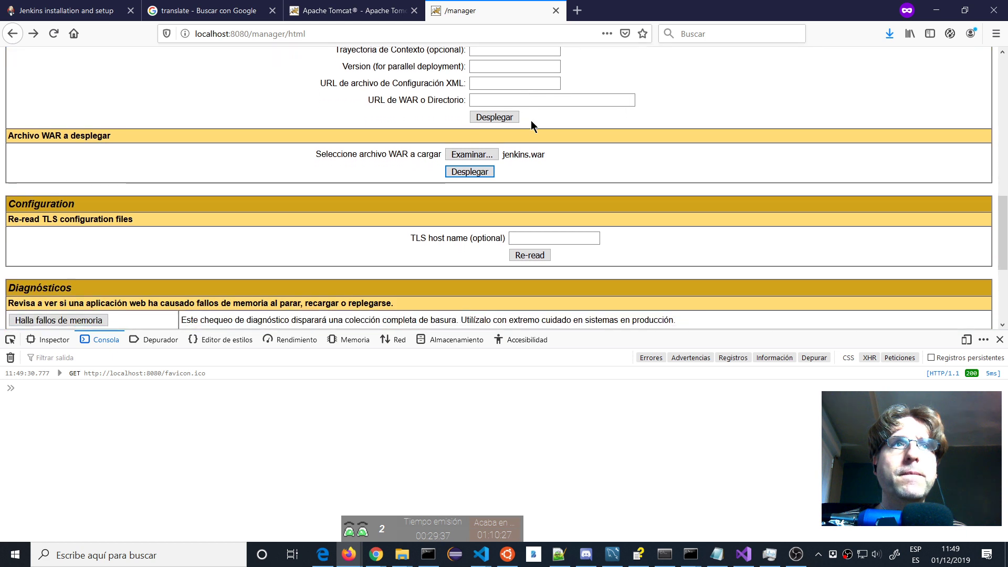
pyautogui.scroll(-3, 531, 126)
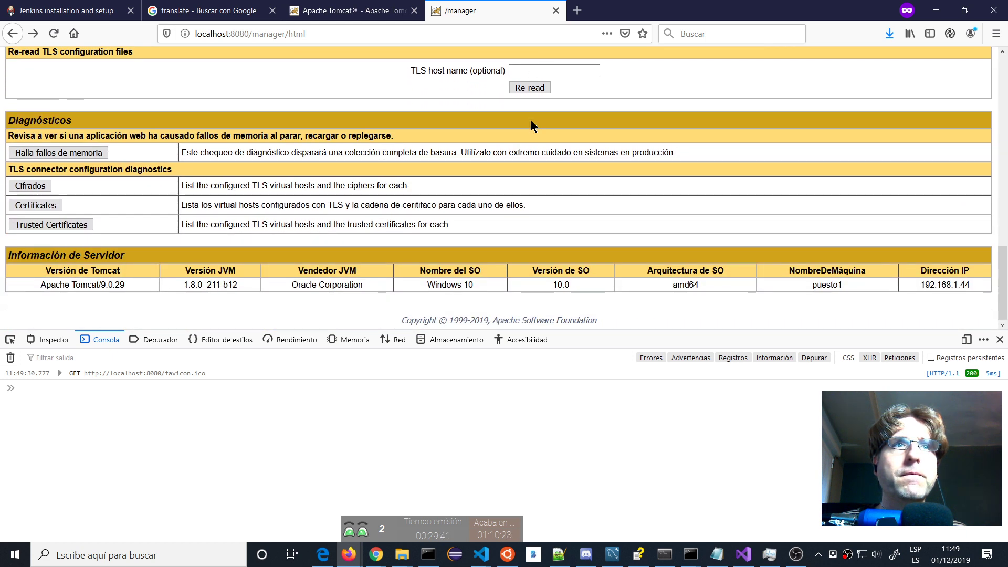
pyautogui.scroll(5, 530, 124)
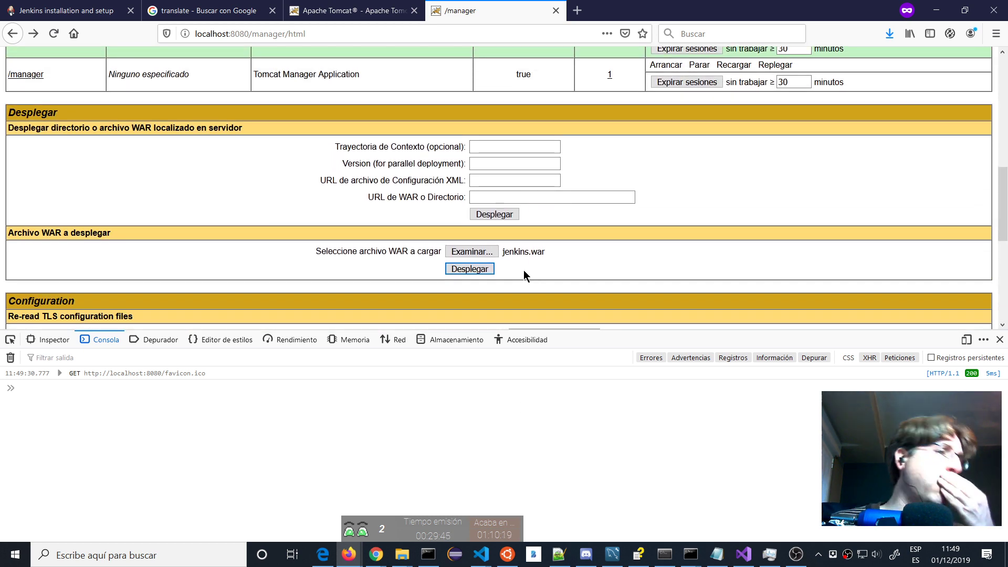
pyautogui.scroll(2, 523, 259)
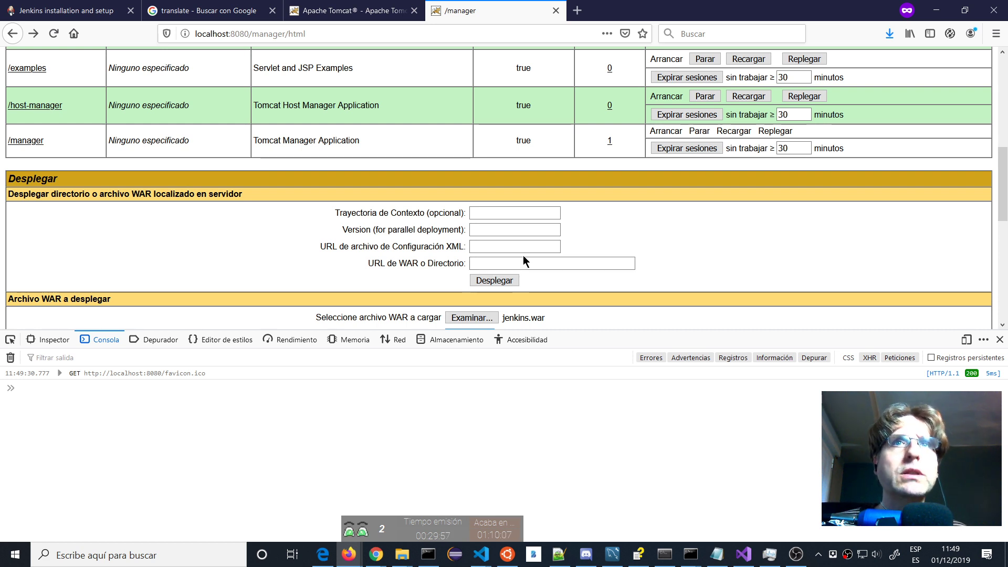
pyautogui.scroll(5, 522, 255)
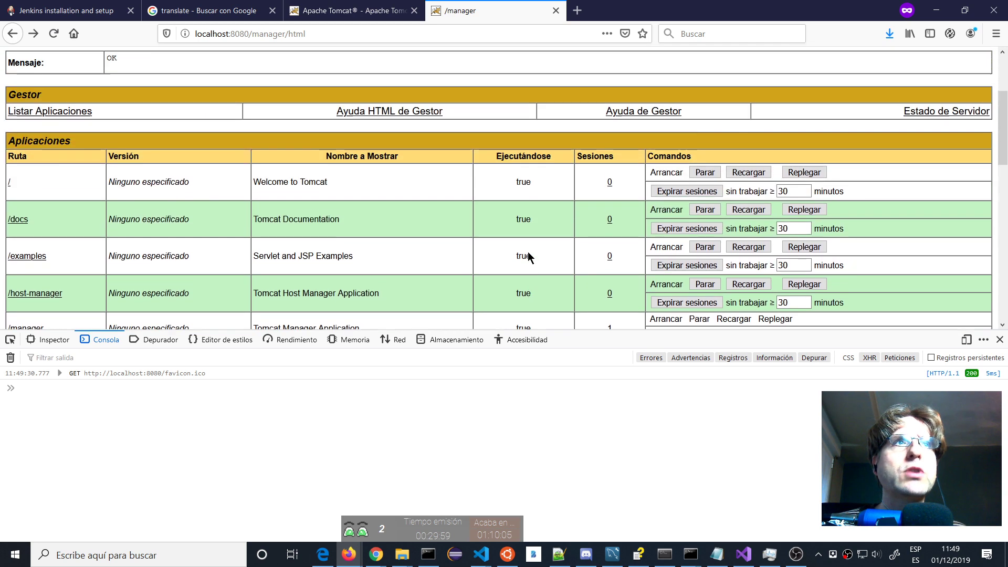
pyautogui.scroll(-3, 527, 250)
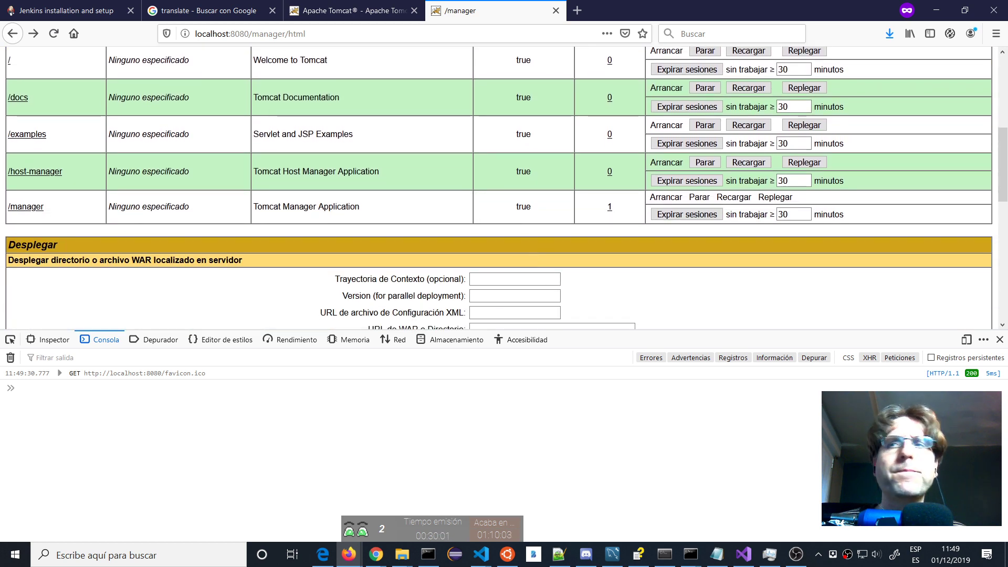
pyautogui.click(1000, 339)
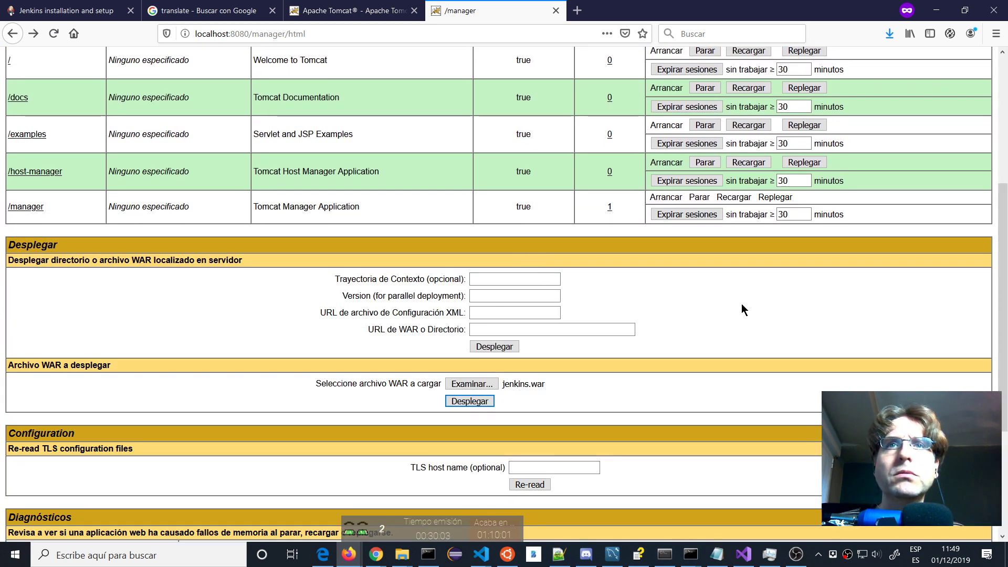
pyautogui.scroll(2, 741, 304)
pyautogui.scroll(3, 741, 307)
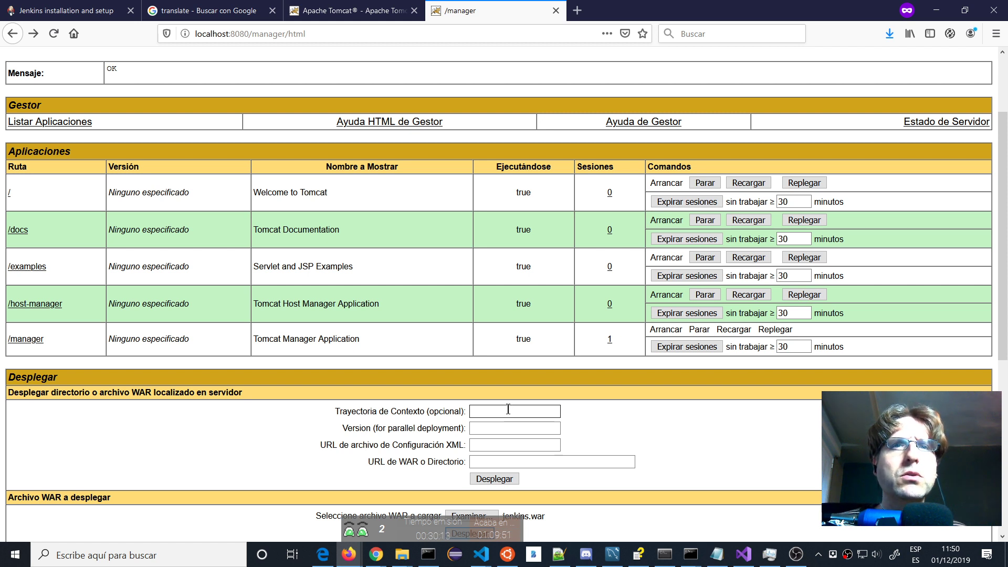
# Open the E:\Servidor\jenkins_war folder in File Explorer.
pyautogui.click(500, 442)
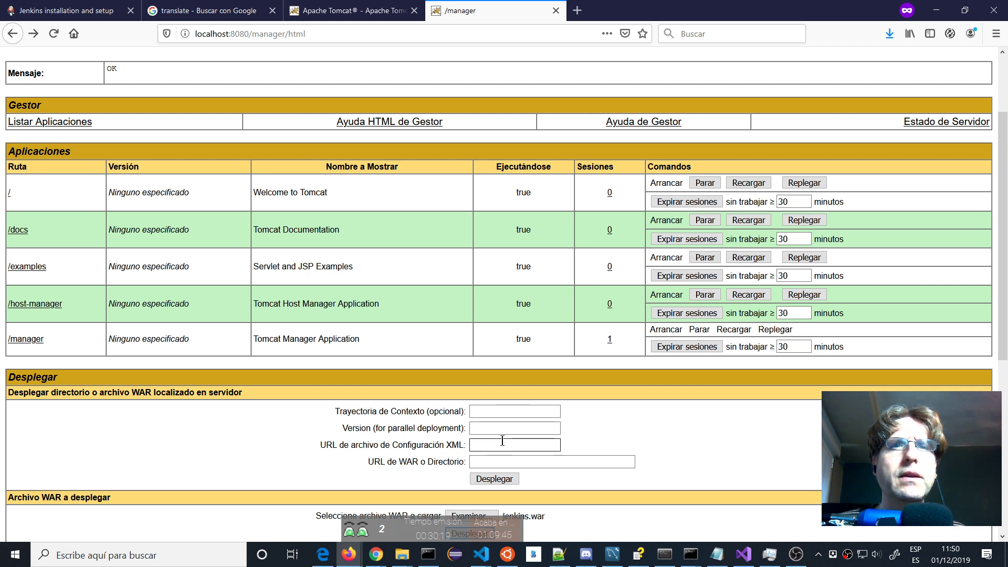
pyautogui.click(503, 457)
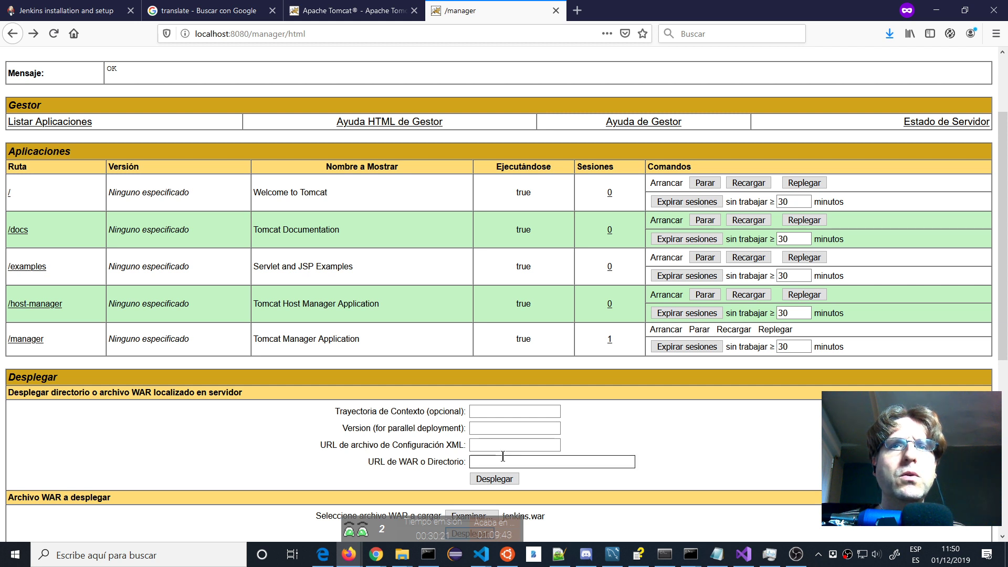
pyautogui.click(715, 422)
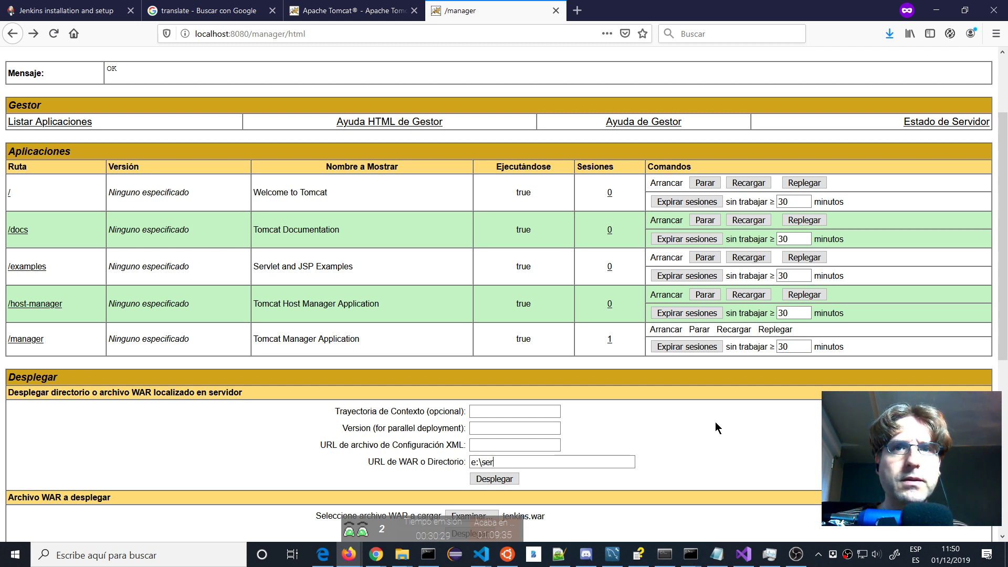
pyautogui.write('dr')
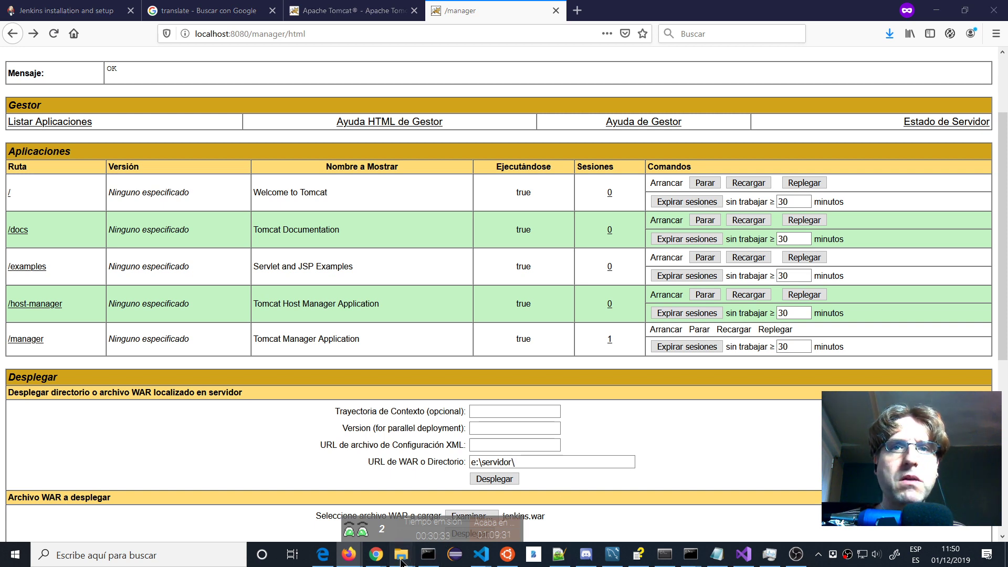
pyautogui.moveTo(413, 546)
pyautogui.click(424, 517)
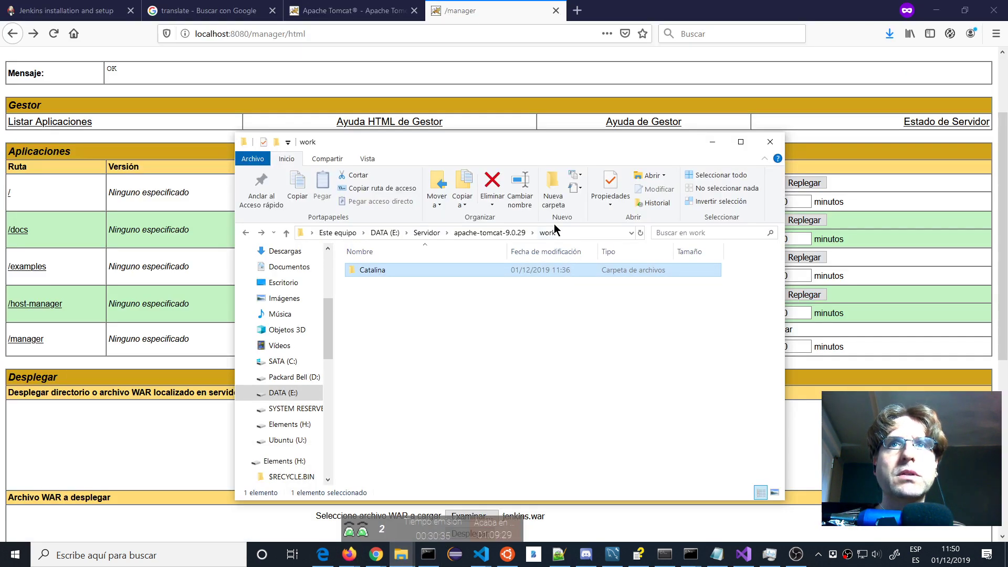
pyautogui.click(489, 232)
pyautogui.click(426, 232)
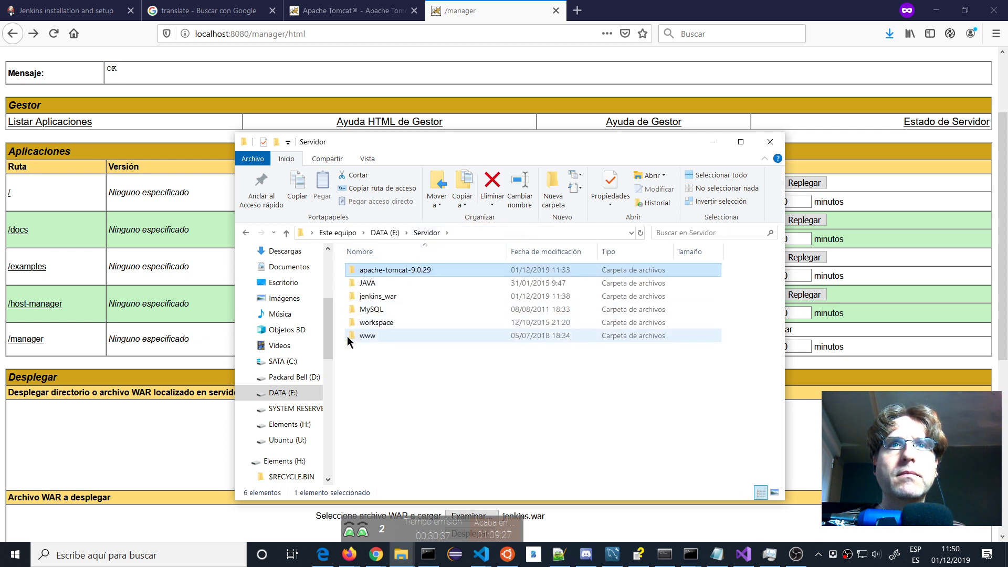
pyautogui.doubleClick(370, 296)
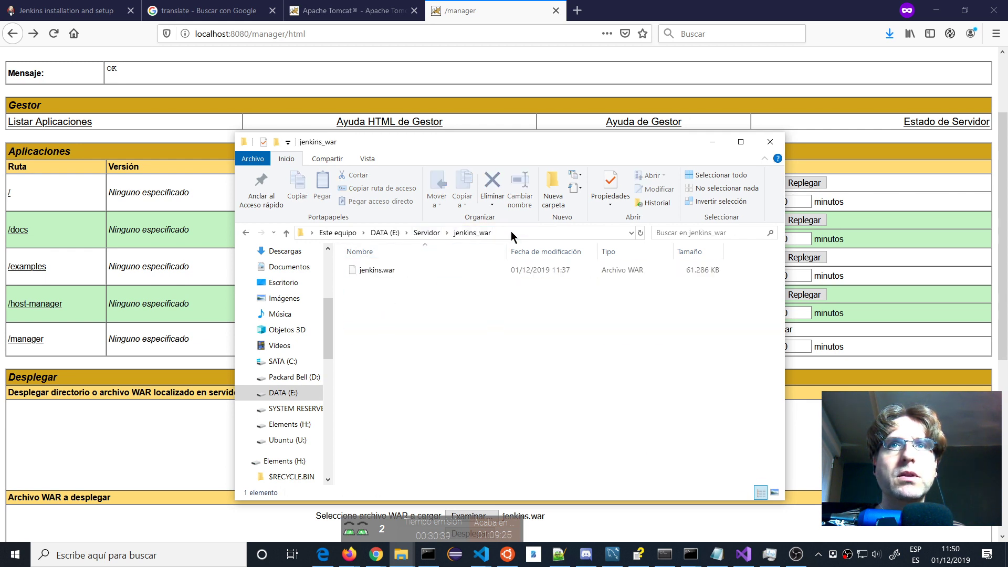
# Copy the full jenkins.war path from the Explorer address bar.
pyautogui.click(511, 233)
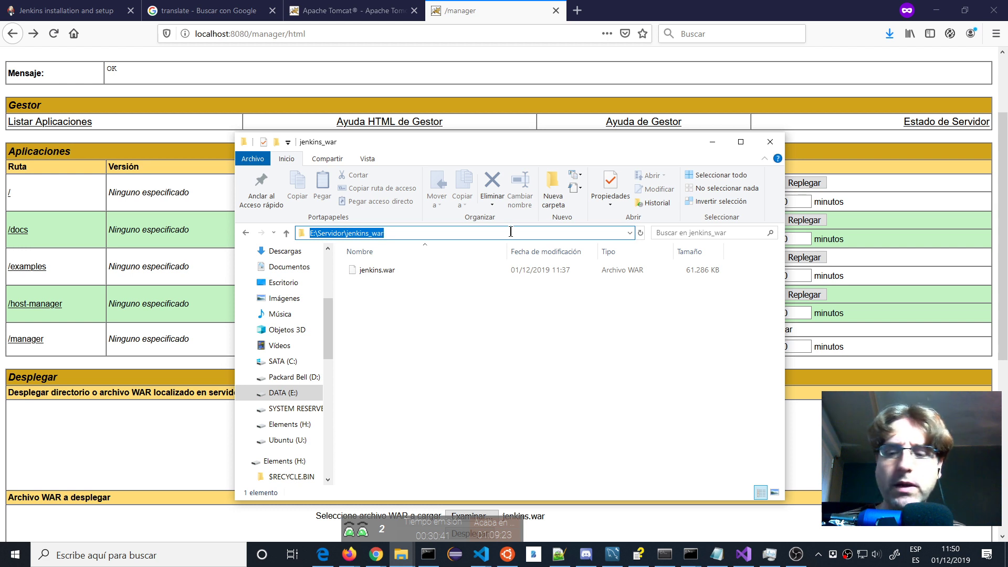
pyautogui.click(511, 232)
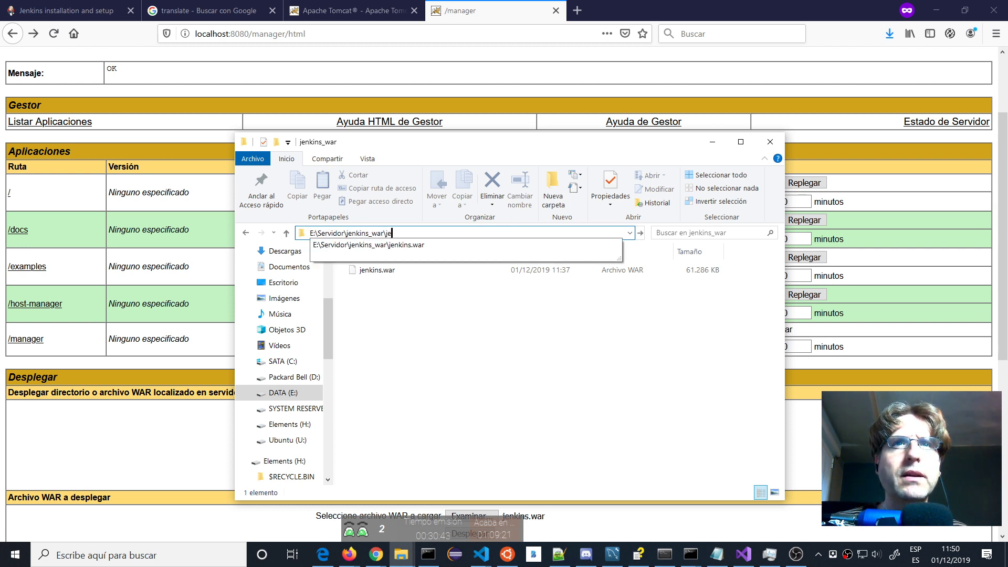
pyautogui.write('\\je')
pyautogui.press('Down')
pyautogui.hotkey('ctrl', 'c')
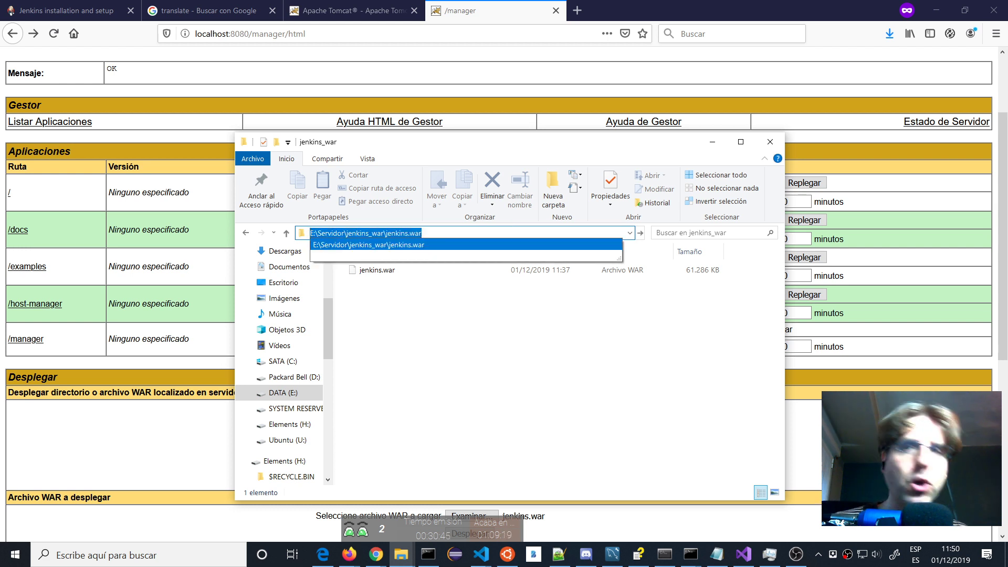
# Paste the jenkins.war path into 'URL de WAR o Directorio' and deploy it.
pyautogui.click(712, 141)
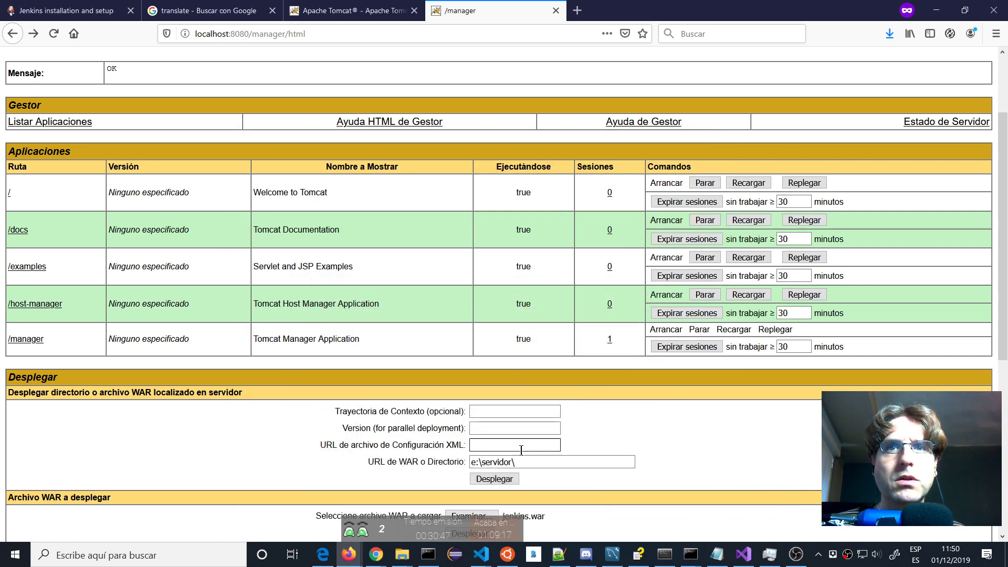
pyautogui.click(524, 462)
pyautogui.hotkey('ctrl', 'a')
pyautogui.hotkey('ctrl', 'v')
pyautogui.click(493, 478)
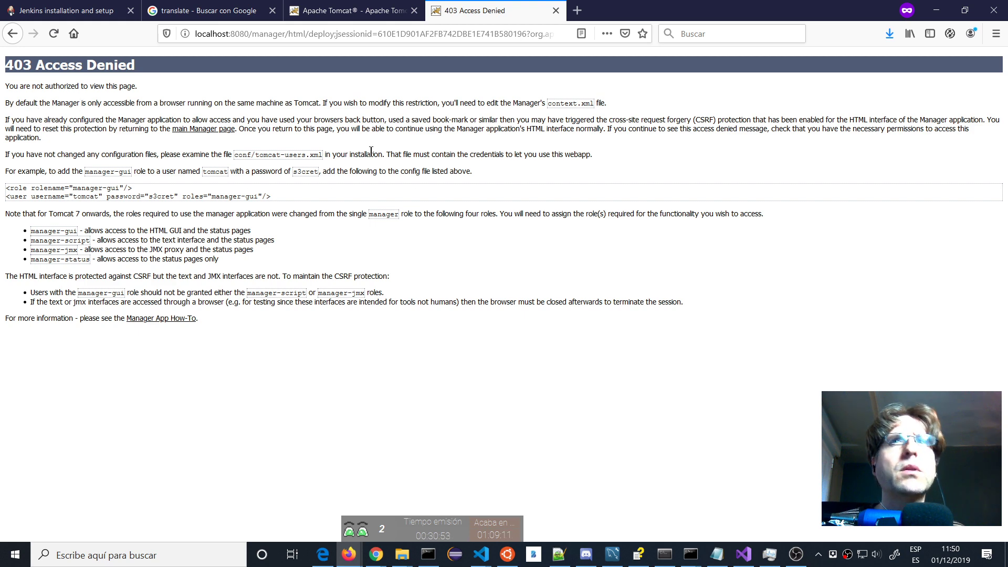
# Move the jenkins_war folder from Servidor into apache-tomcat-9.0.29.
pyautogui.hotkey('alt', 'Tab')
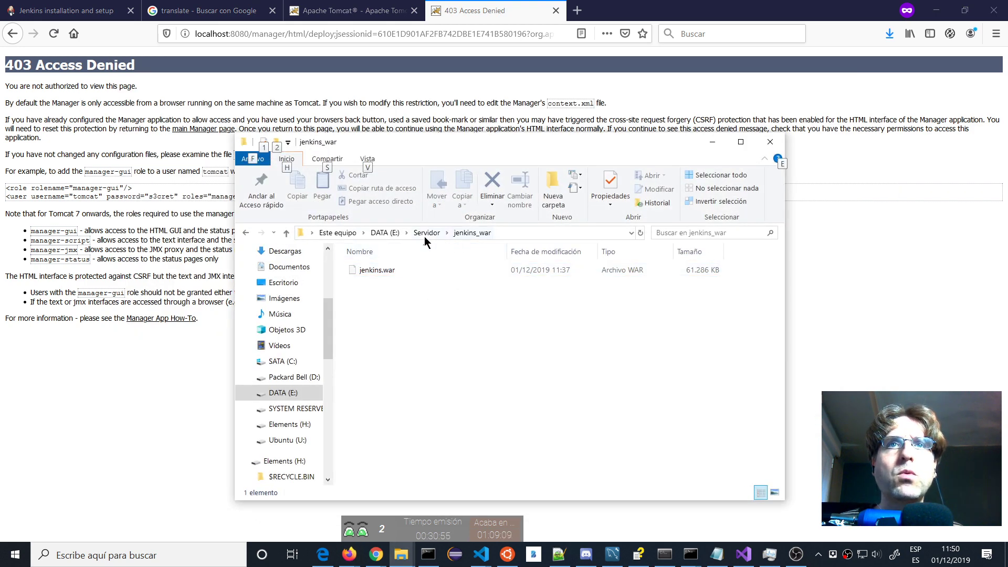
pyautogui.click(425, 234)
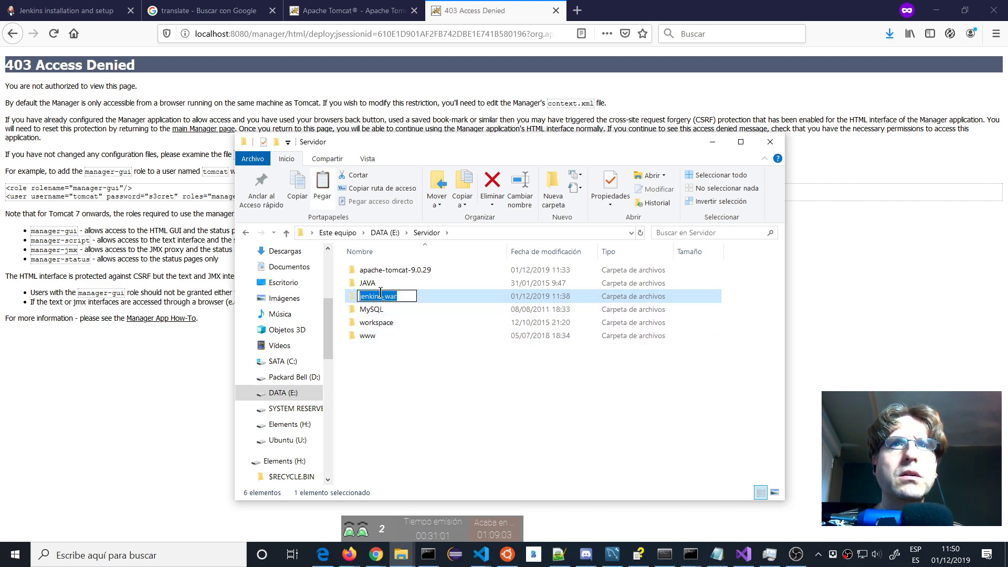
pyautogui.click(425, 335)
pyautogui.click(380, 298)
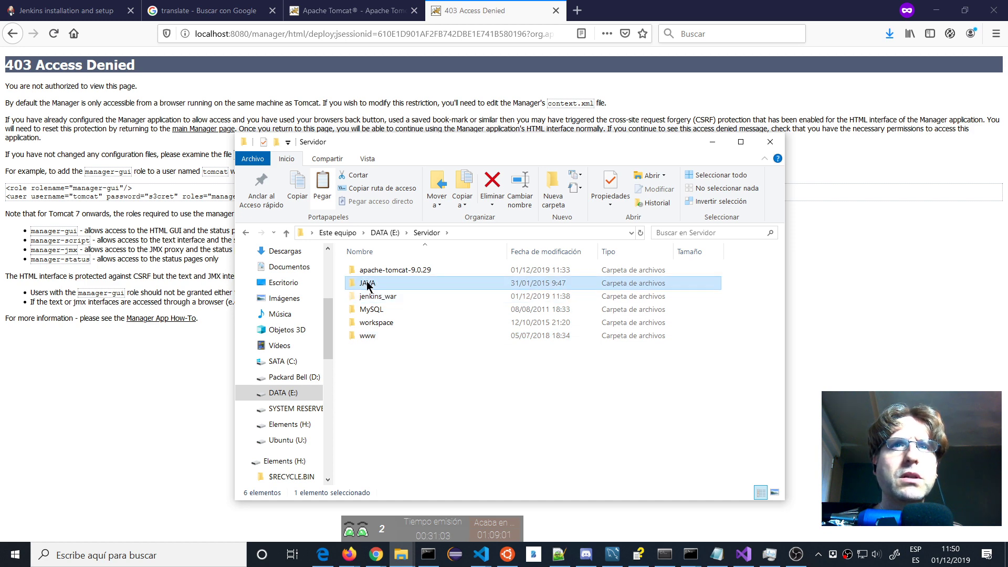
pyautogui.doubleClick(369, 271)
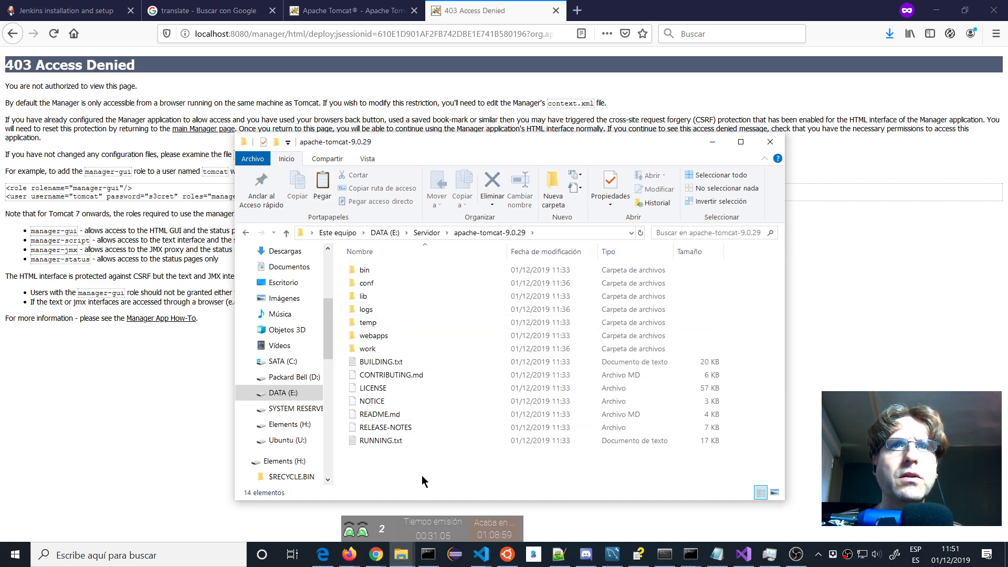
pyautogui.hotkey('ctrl', 'v')
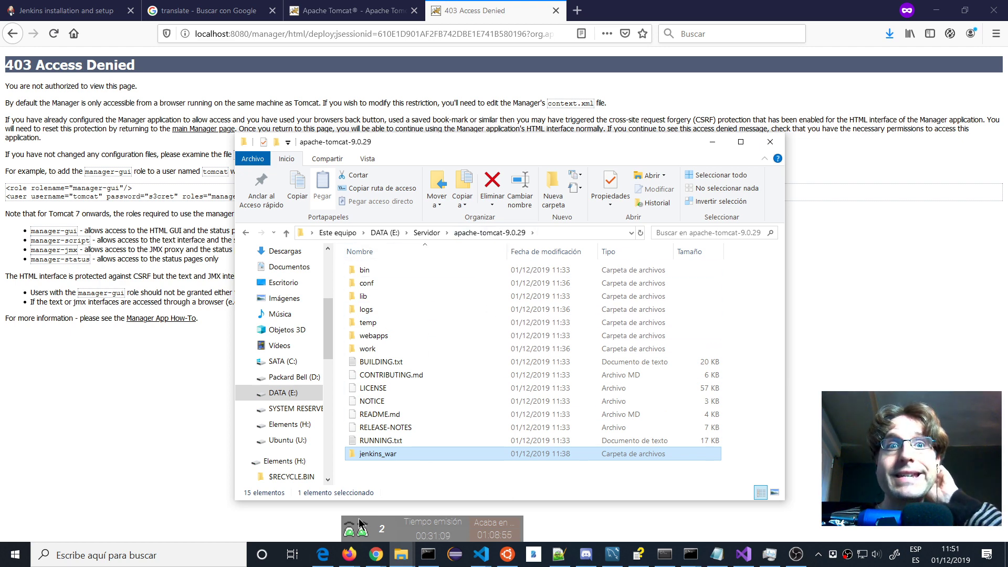
# Copy the moved jenkins.war's path and go back to the Tomcat manager page.
pyautogui.doubleClick(385, 453)
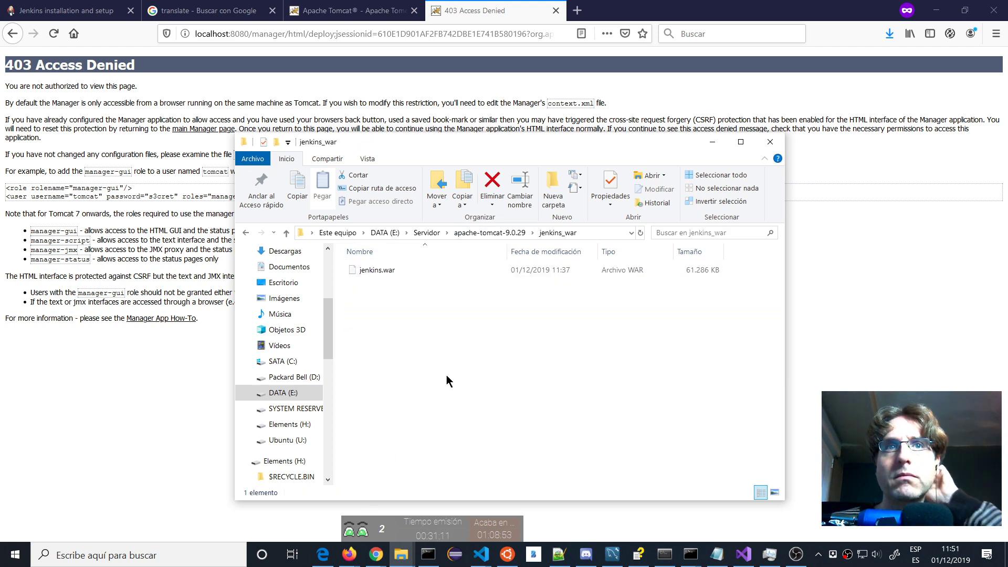
pyautogui.click(590, 231)
pyautogui.click(590, 231)
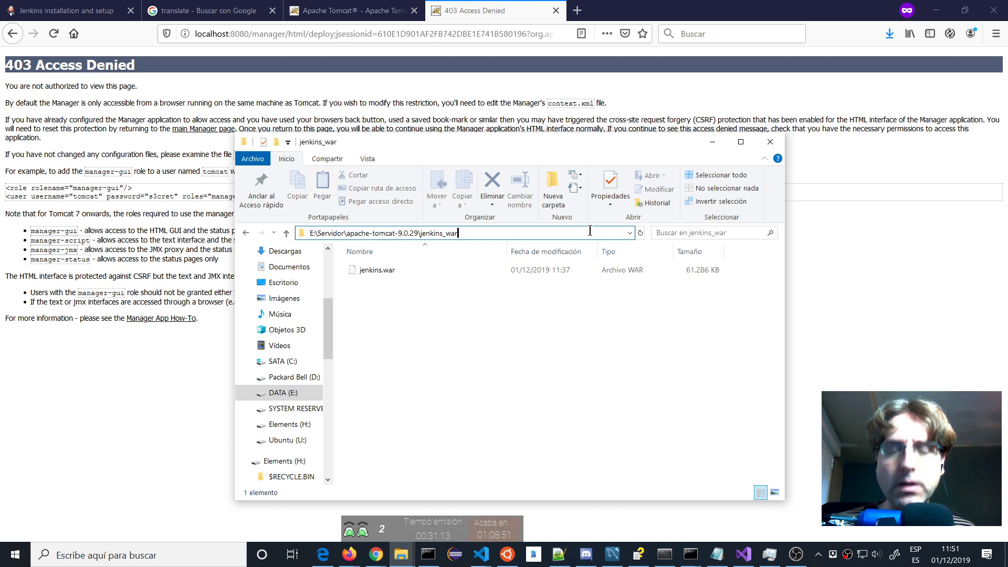
pyautogui.write('\\')
pyautogui.press('Down')
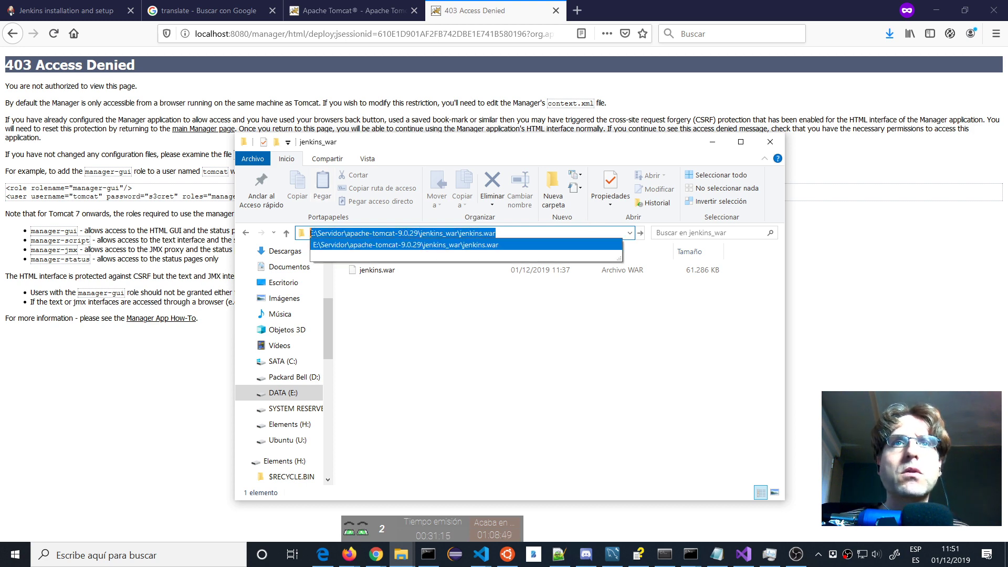
pyautogui.click(174, 150)
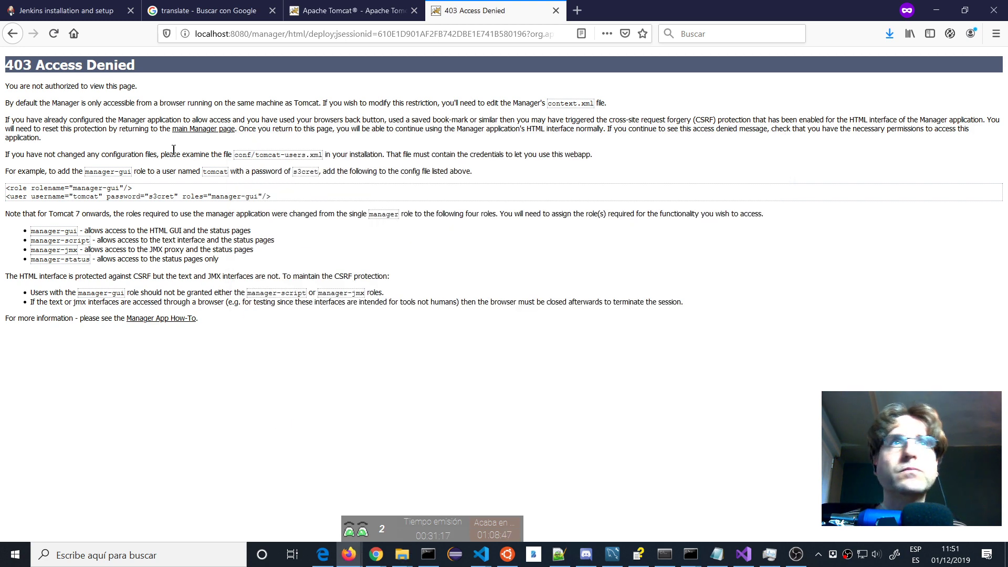
pyautogui.click(13, 33)
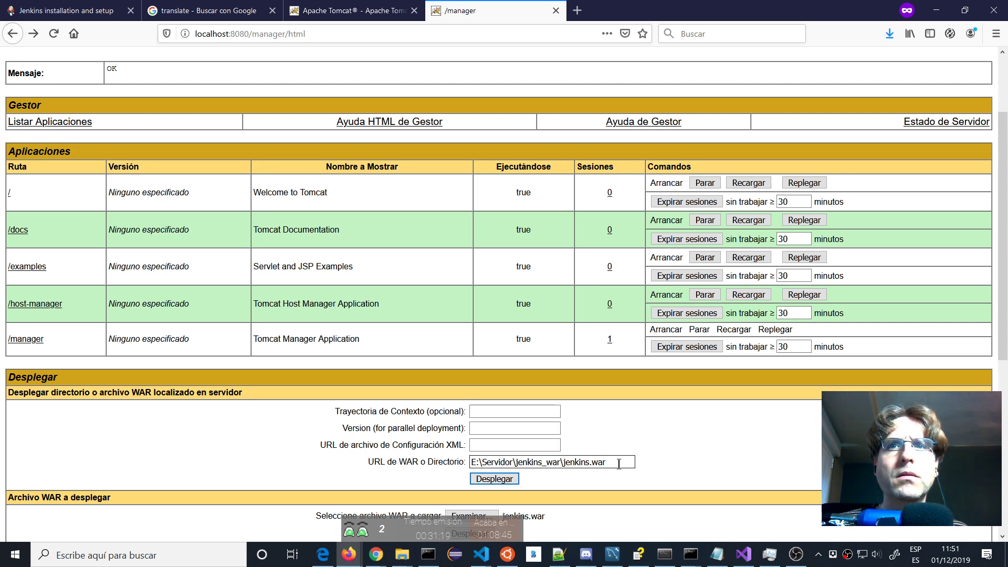
# Submit the deploy again and check the jenkins_war folder's security permissions.
pyautogui.click(498, 478)
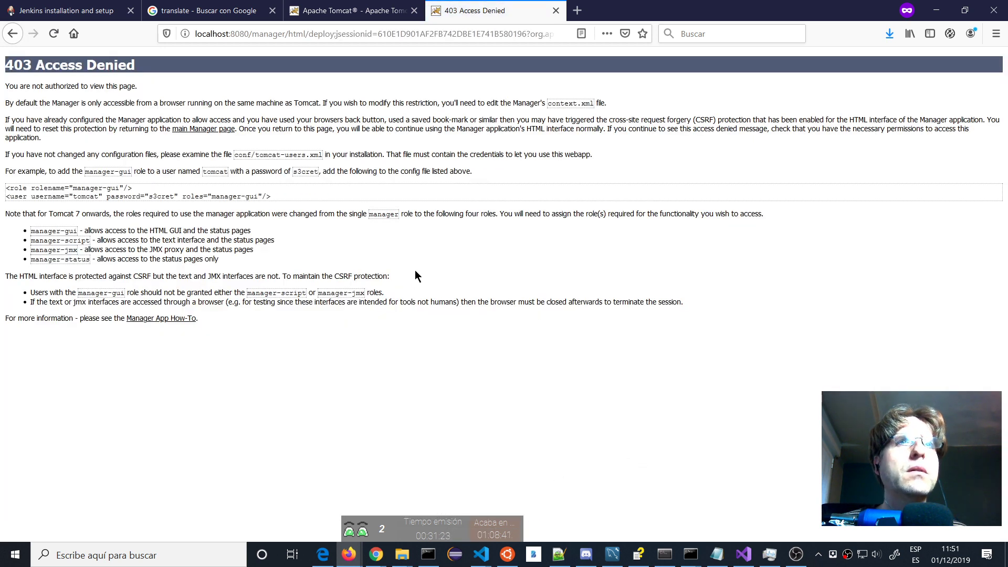
pyautogui.hotkey('alt', 'Tab')
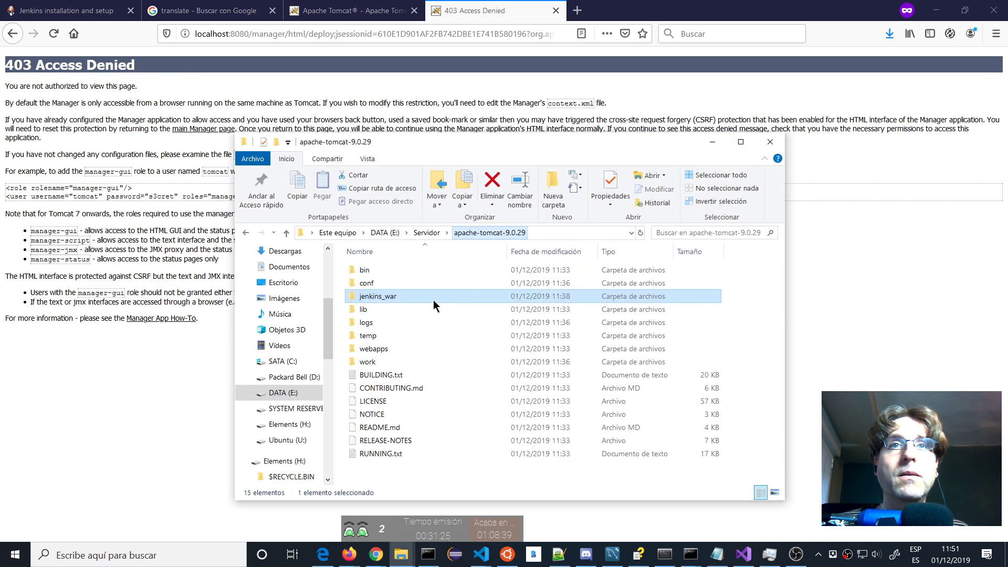
pyautogui.rightClick(374, 297)
pyautogui.click(251, 532)
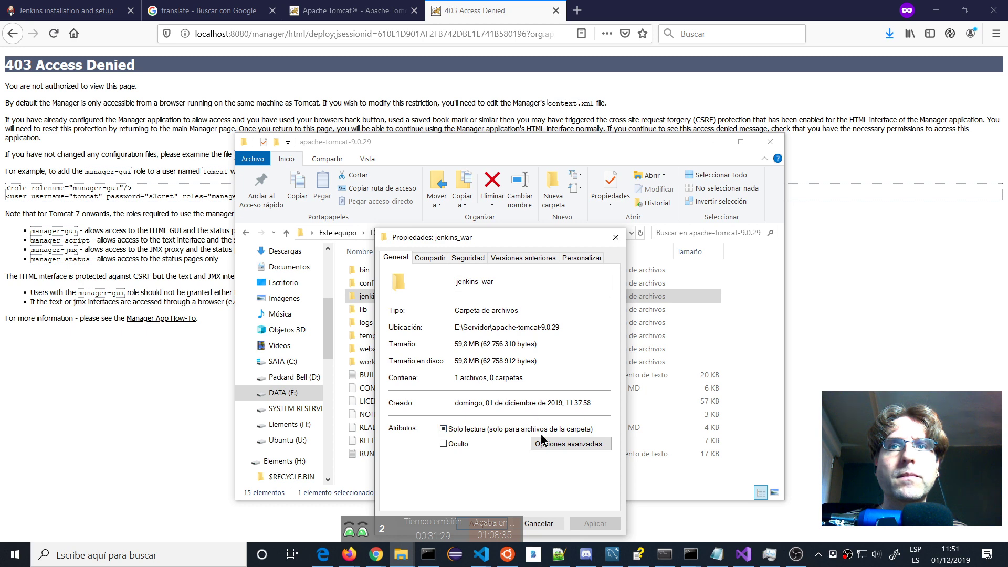
pyautogui.click(468, 258)
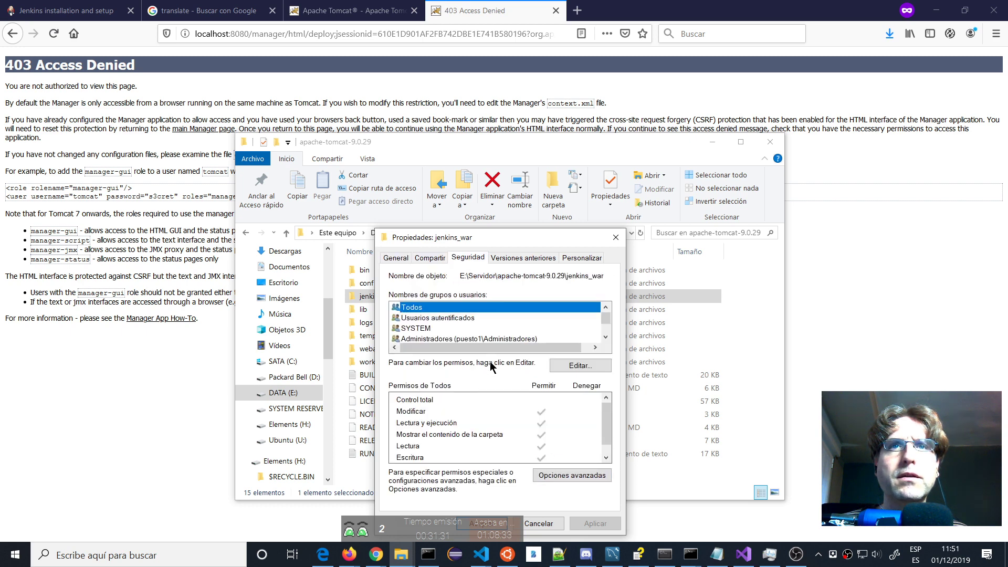
pyautogui.click(615, 241)
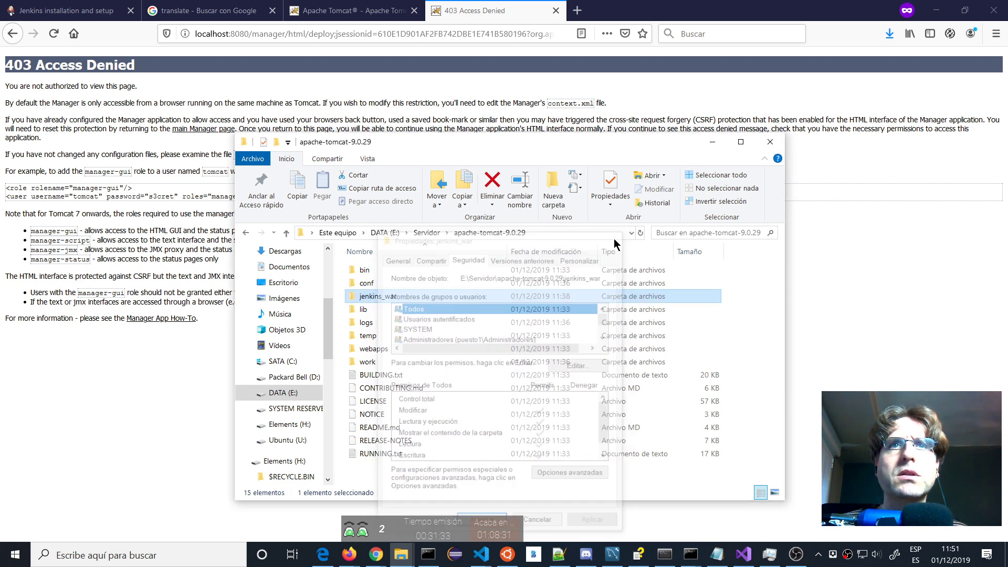
# Review the apache-tomcat-9.0.29 folder's permissions without changing them.
pyautogui.click(426, 233)
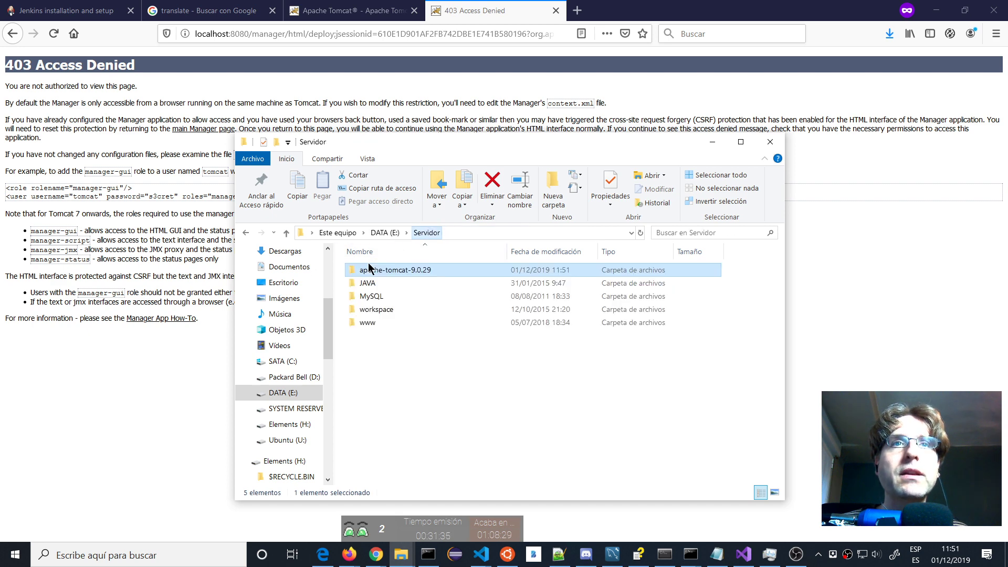
pyautogui.rightClick(375, 273)
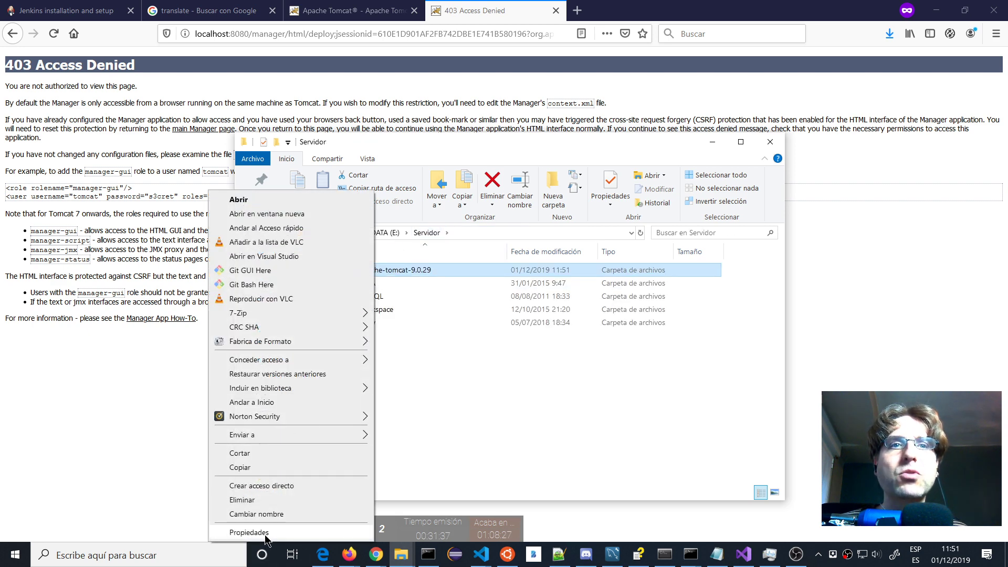
pyautogui.click(249, 533)
pyautogui.click(593, 362)
pyautogui.moveTo(517, 200); pyautogui.dragTo(665, 208)
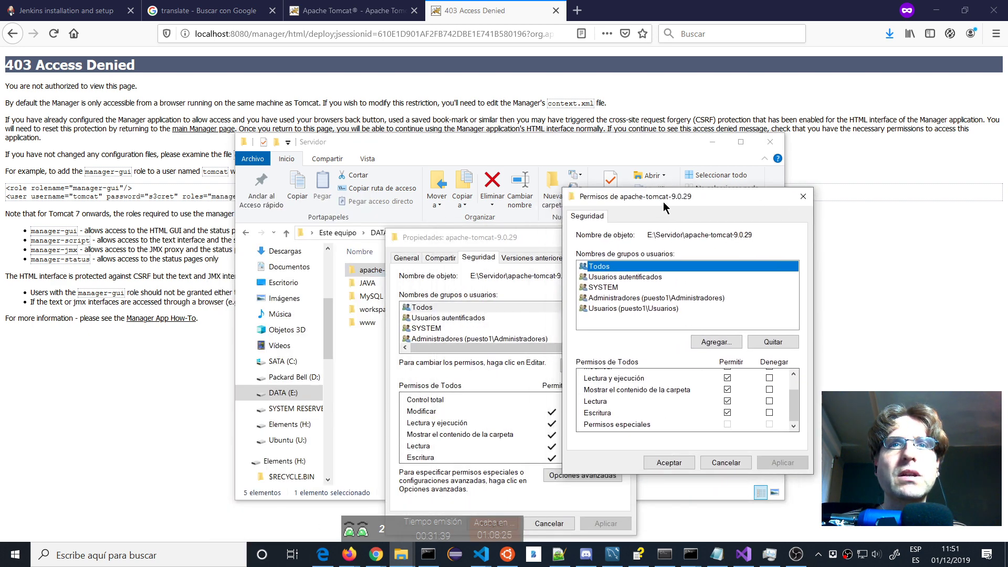
pyautogui.click(726, 463)
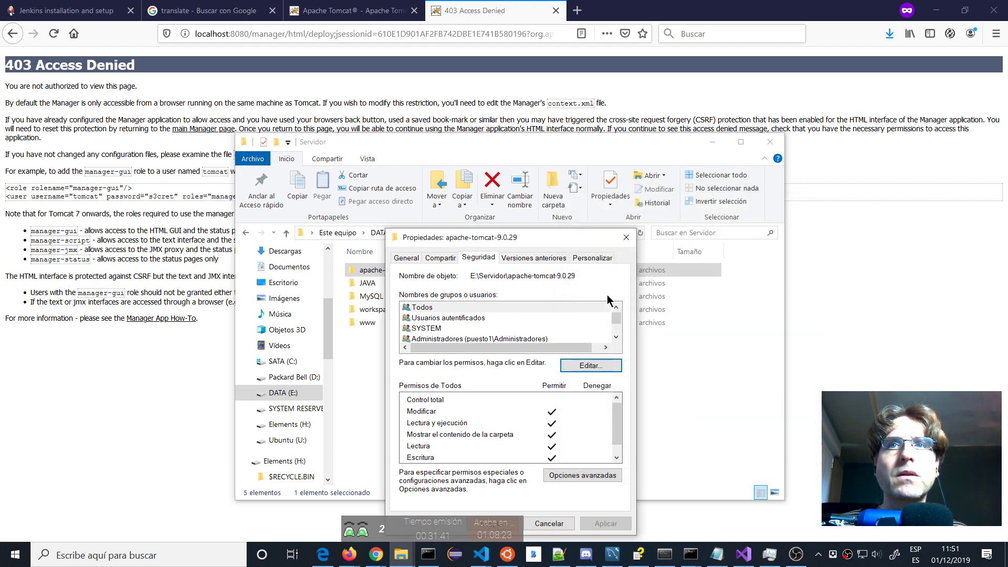
pyautogui.click(625, 240)
# Clear read-only on apache-tomcat-9.0.29 and all its contents, then reload the manager page.
pyautogui.rightClick(363, 270)
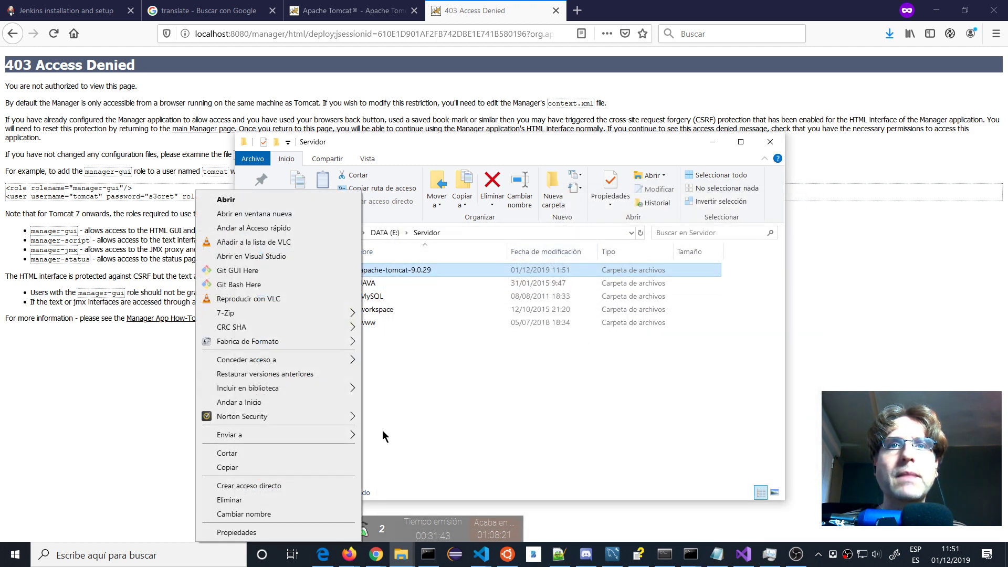
pyautogui.click(246, 535)
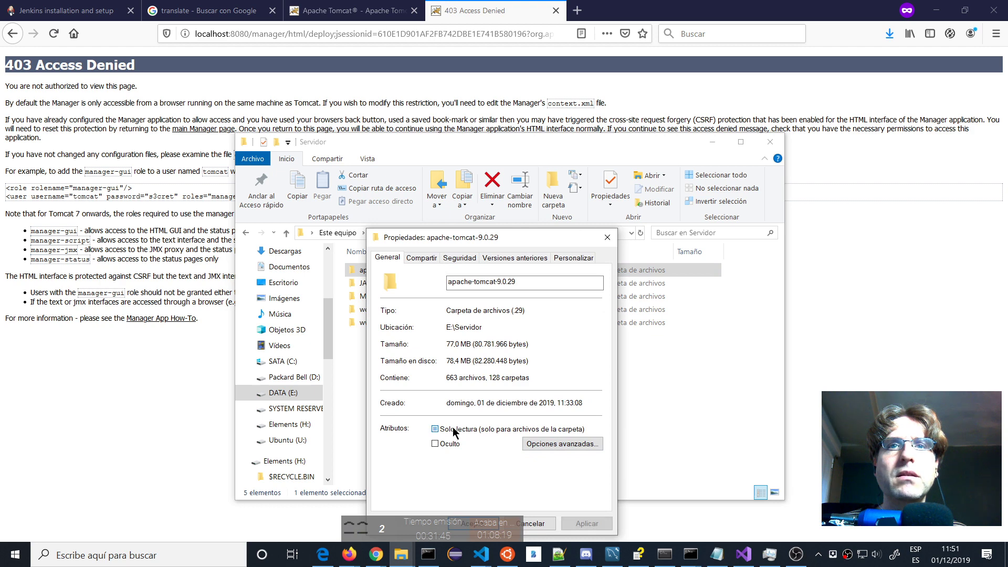
pyautogui.click(452, 429)
pyautogui.moveTo(516, 246); pyautogui.dragTo(660, 158)
pyautogui.click(617, 437)
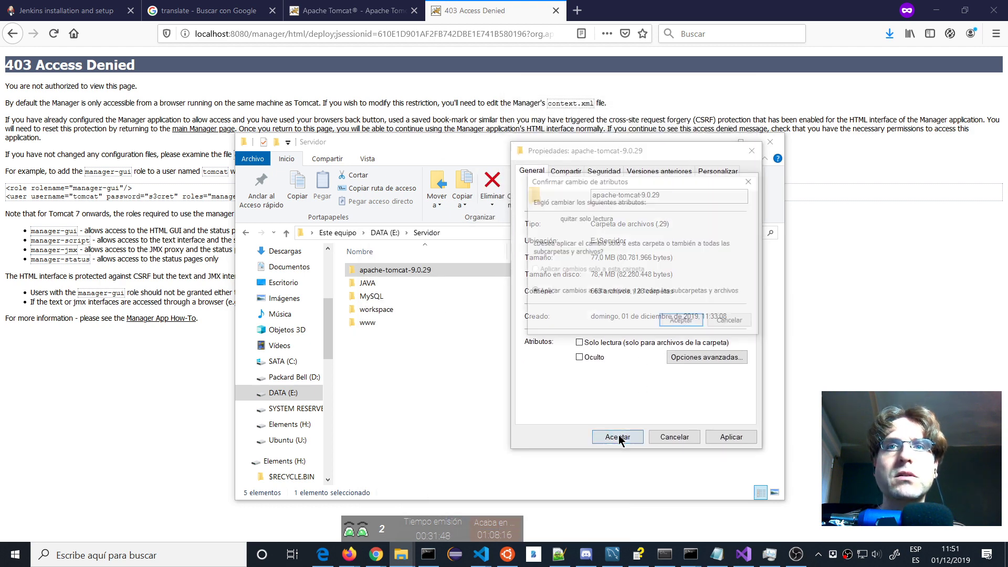
pyautogui.click(683, 321)
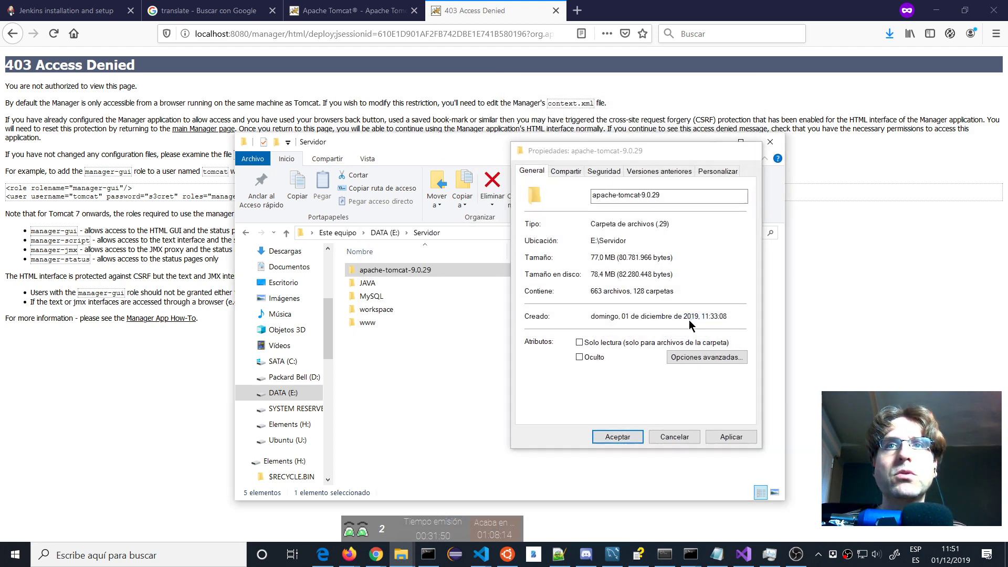
pyautogui.click(160, 378)
pyautogui.press('F5')
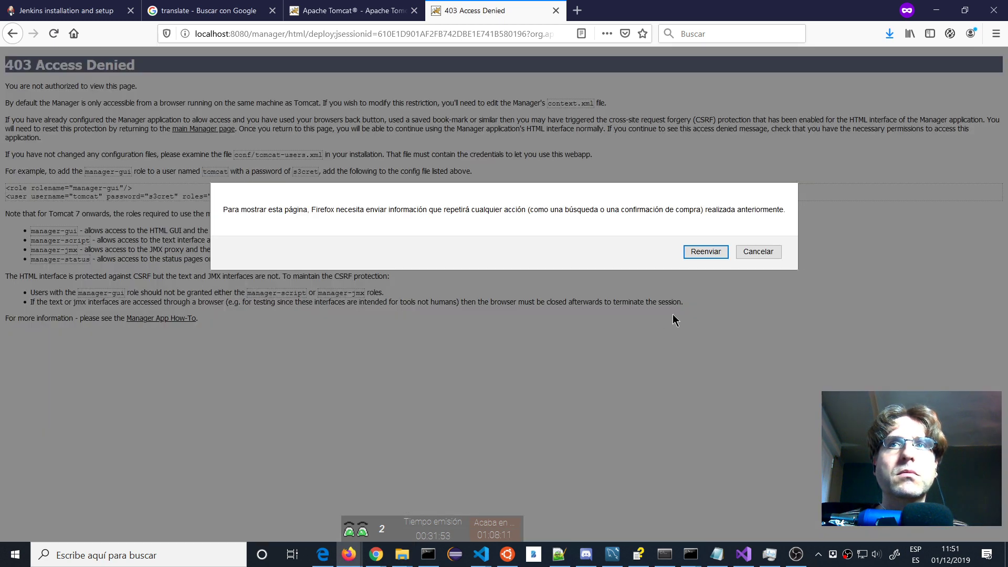
# Resend the form, return to the manager list, and open jenkins.war as a 7-Zip archive.
pyautogui.click(704, 252)
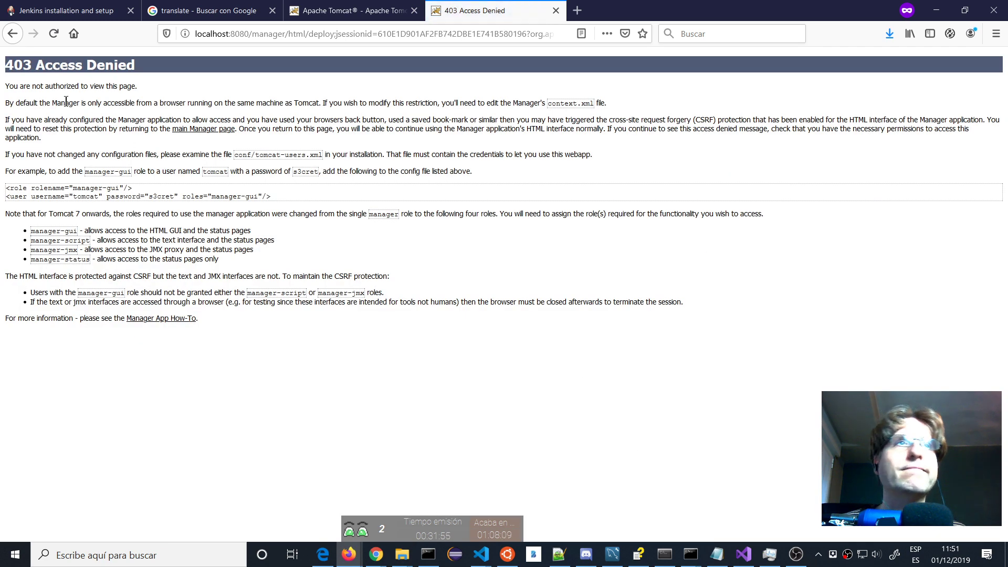
pyautogui.click(11, 33)
pyautogui.hotkey('alt', 'Tab')
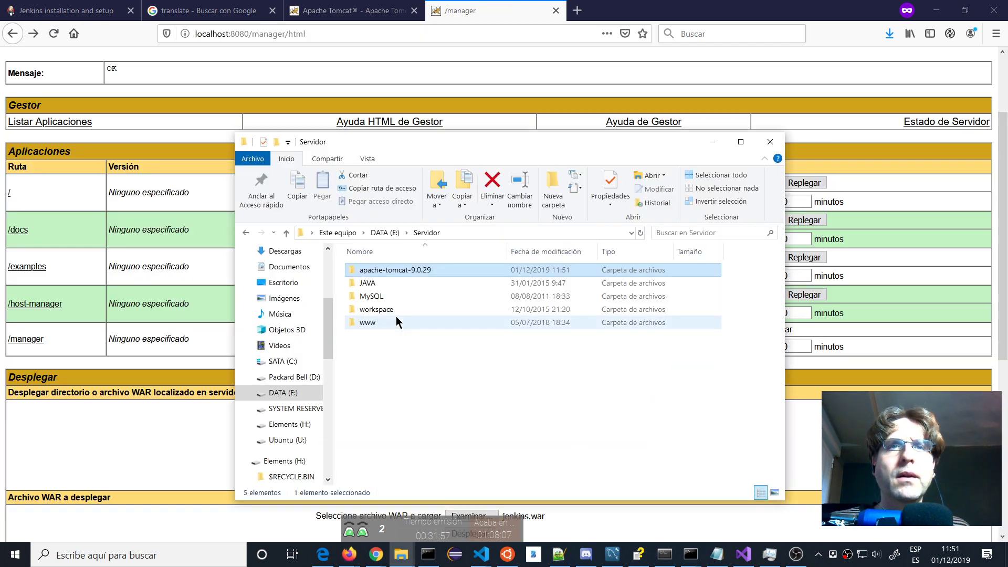
pyautogui.press('Return')
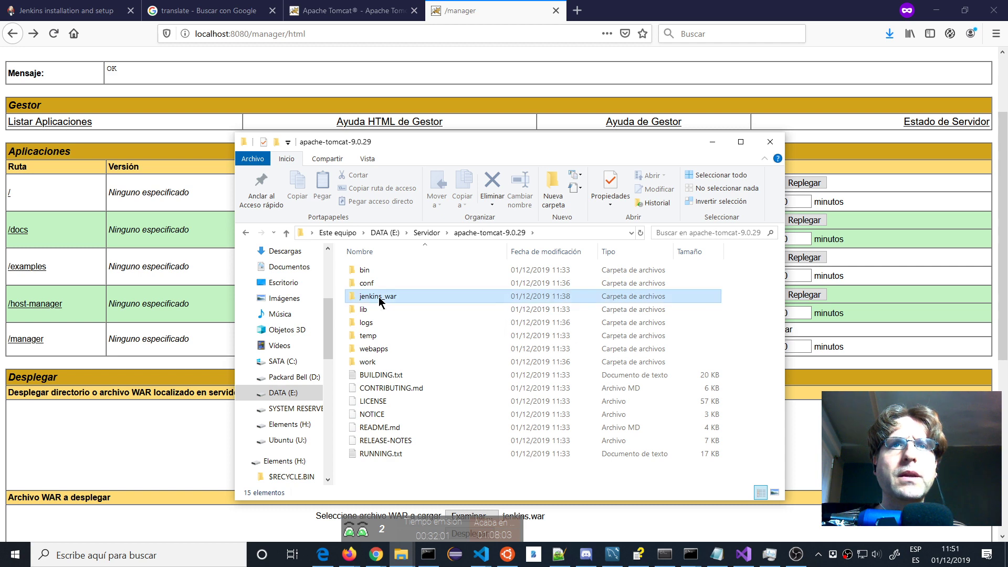
pyautogui.doubleClick(379, 297)
pyautogui.rightClick(363, 273)
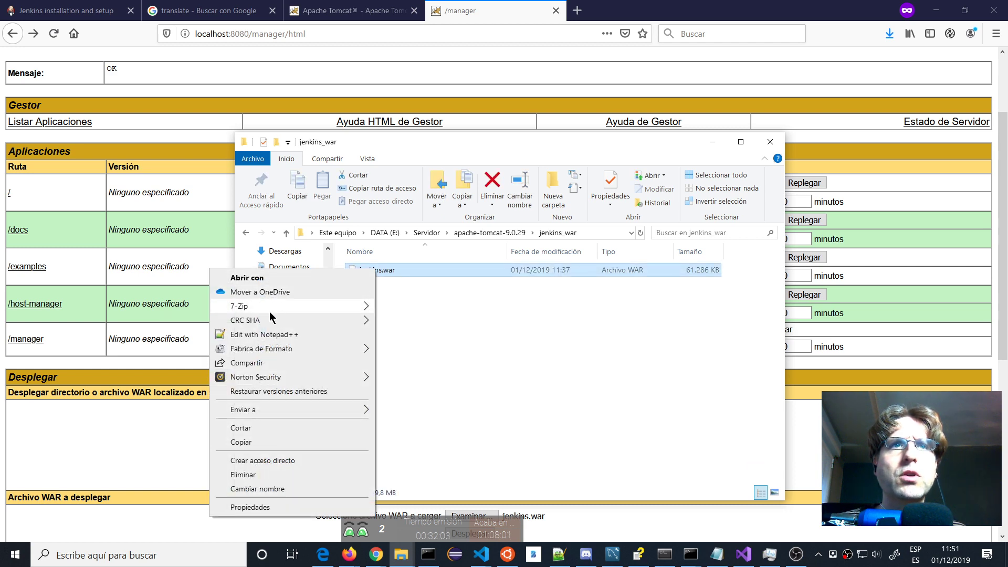
pyautogui.moveTo(267, 309)
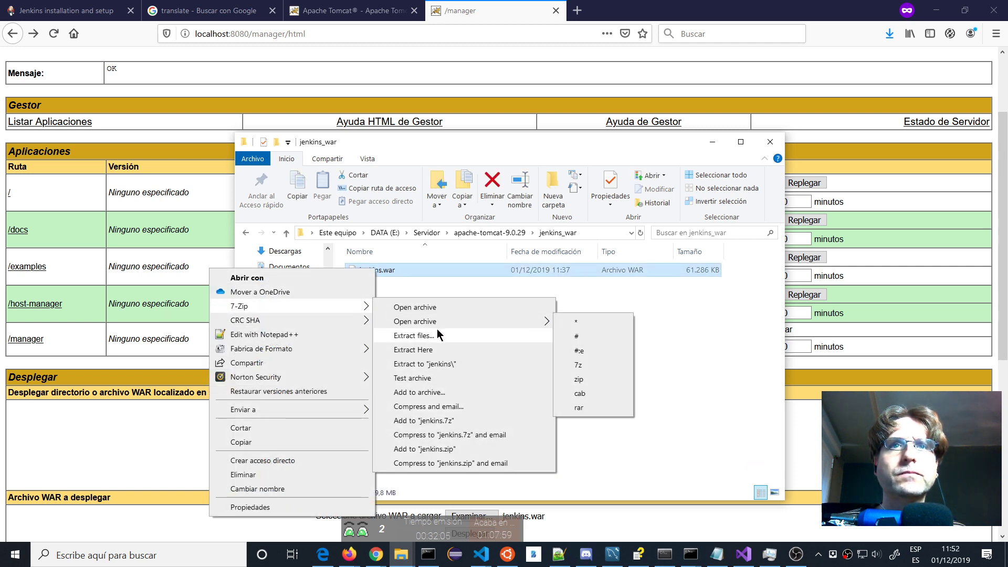
pyautogui.click(441, 307)
# Create a new folder named 'jenkis' inside Tomcat's webapps folder.
pyautogui.moveTo(391, 92); pyautogui.dragTo(762, 91)
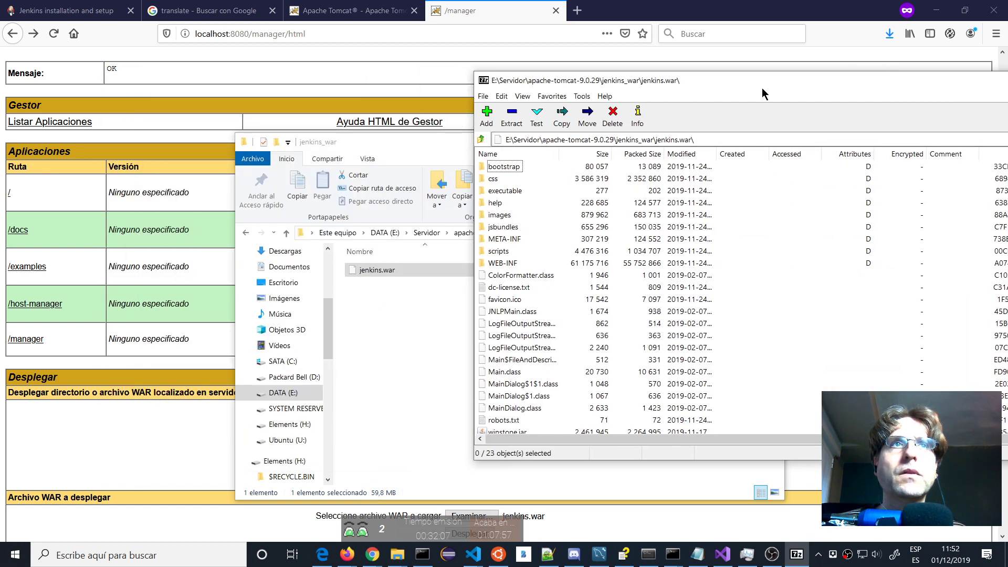
pyautogui.moveTo(415, 142); pyautogui.dragTo(394, 145)
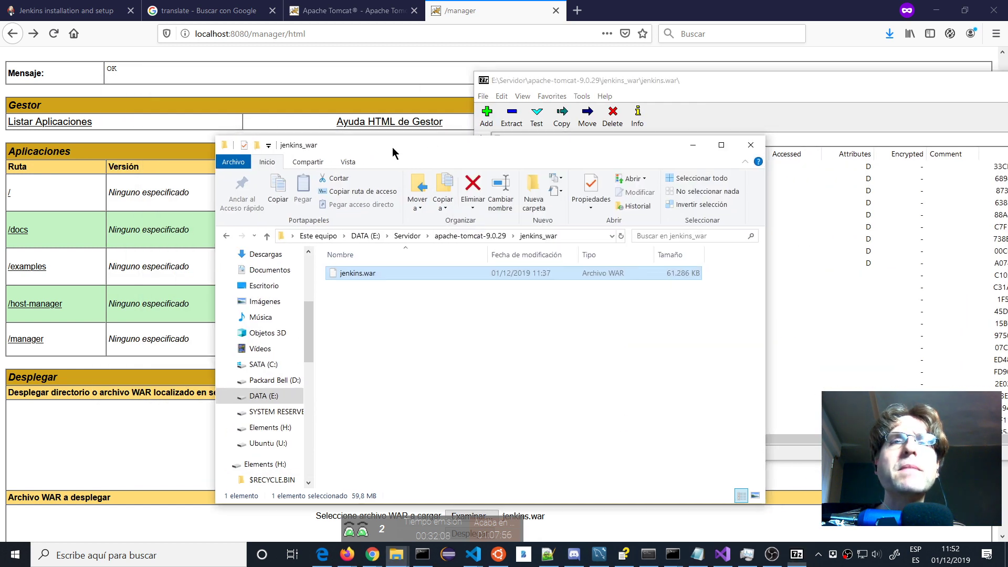
pyautogui.click(459, 235)
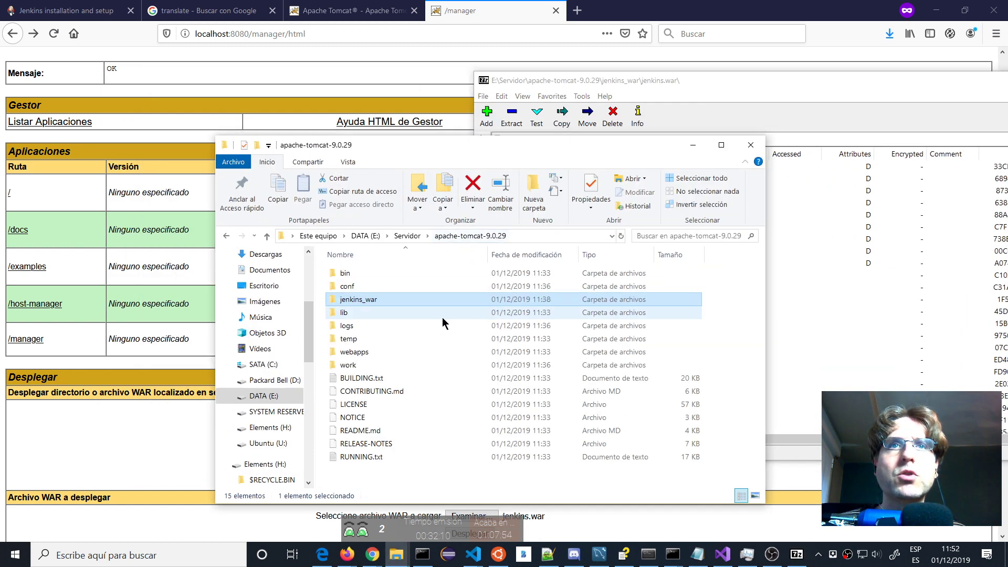
pyautogui.doubleClick(365, 356)
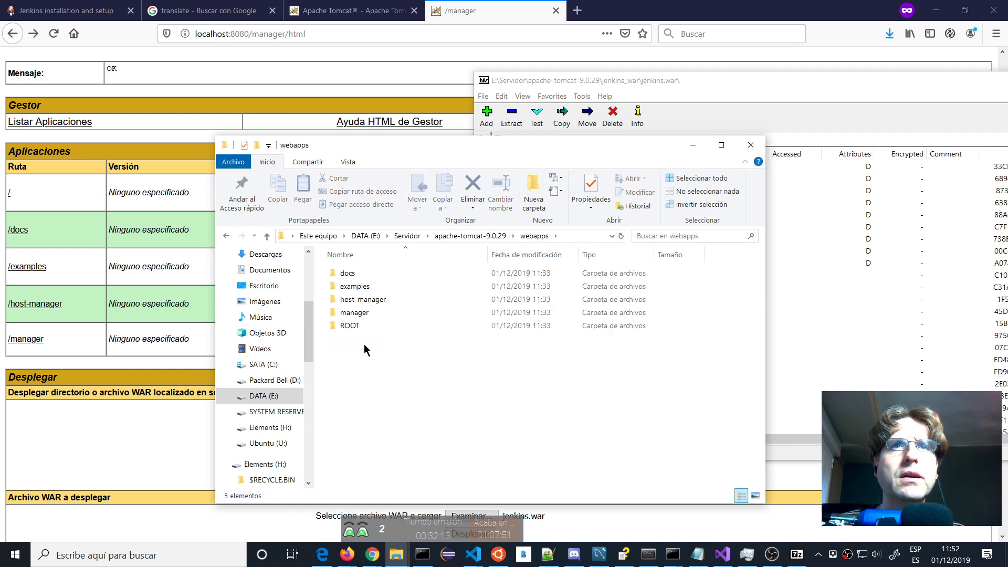
pyautogui.rightClick(367, 356)
pyautogui.moveTo(360, 328)
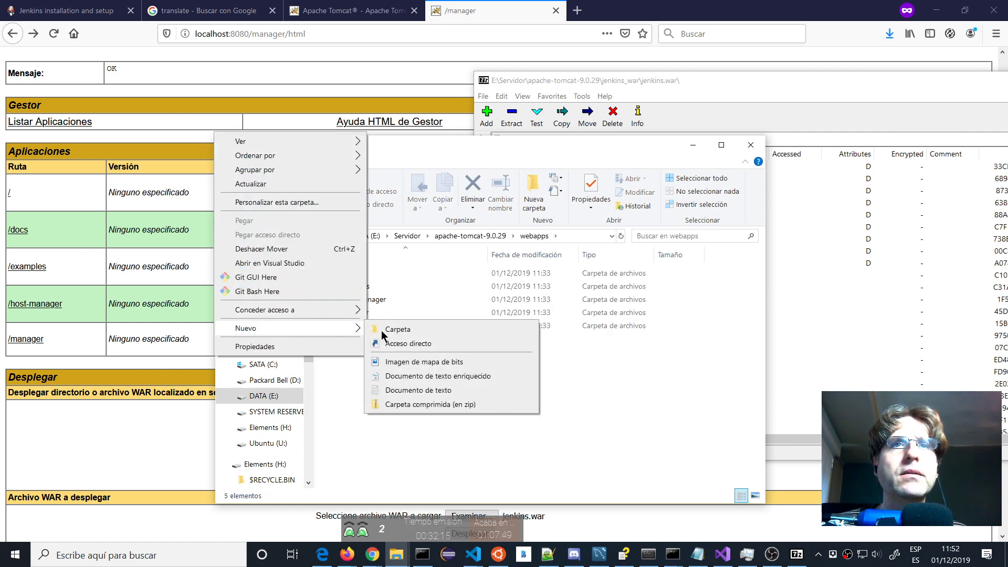
pyautogui.click(412, 329)
pyautogui.write('jenkis')
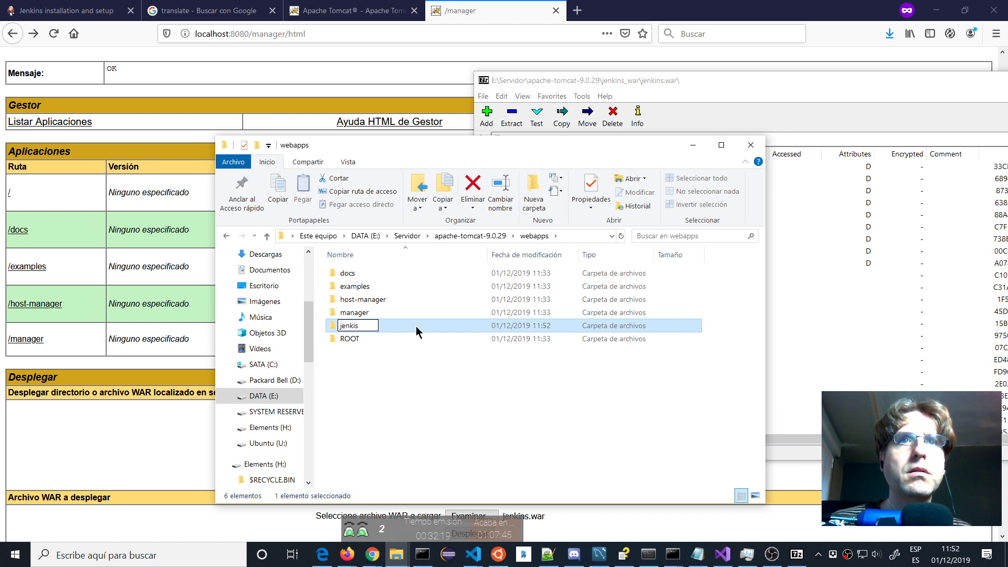
pyautogui.press('Return')
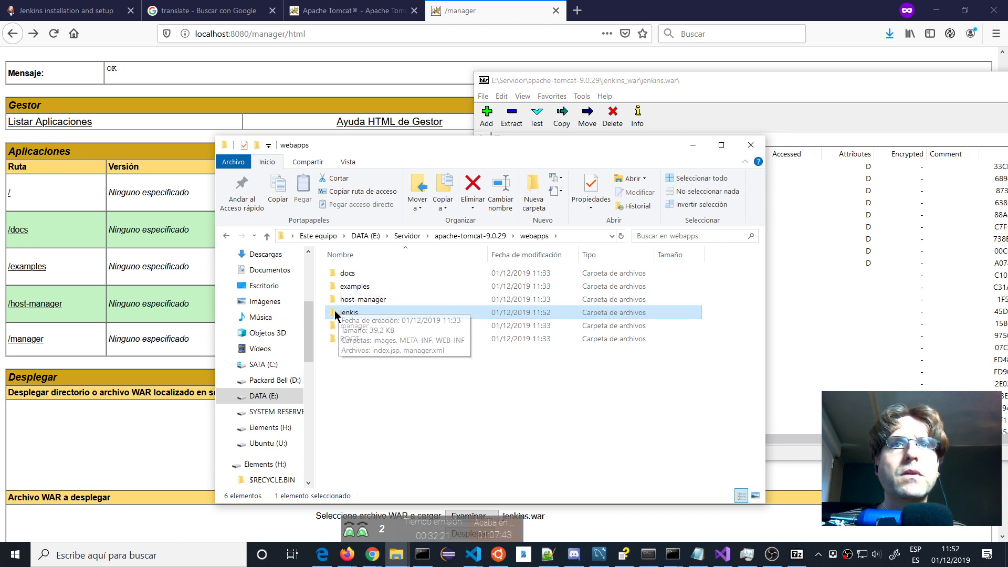
# Extract every item from the jenkins.war archive into the jenkis folder.
pyautogui.doubleClick(335, 313)
pyautogui.click(729, 80)
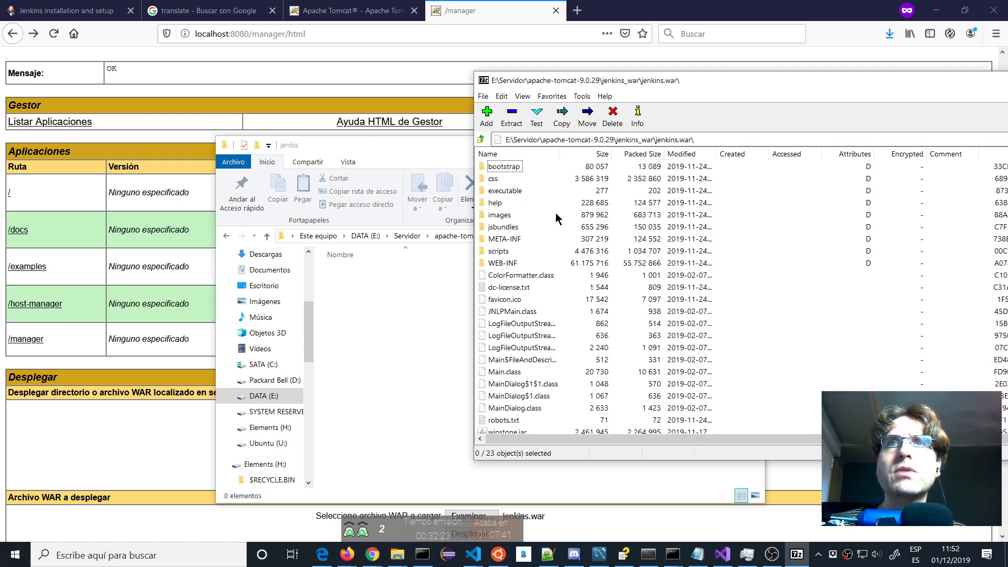
pyautogui.click(504, 167)
pyautogui.scroll(-1, 520, 247)
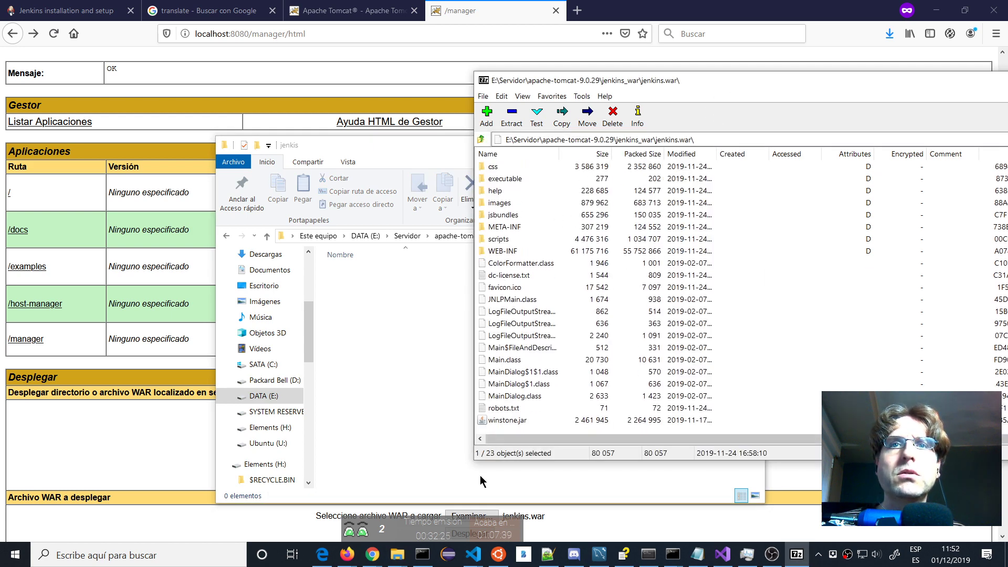
pyautogui.hotkey('ctrl', 'a')
pyautogui.moveTo(505, 365); pyautogui.dragTo(389, 370)
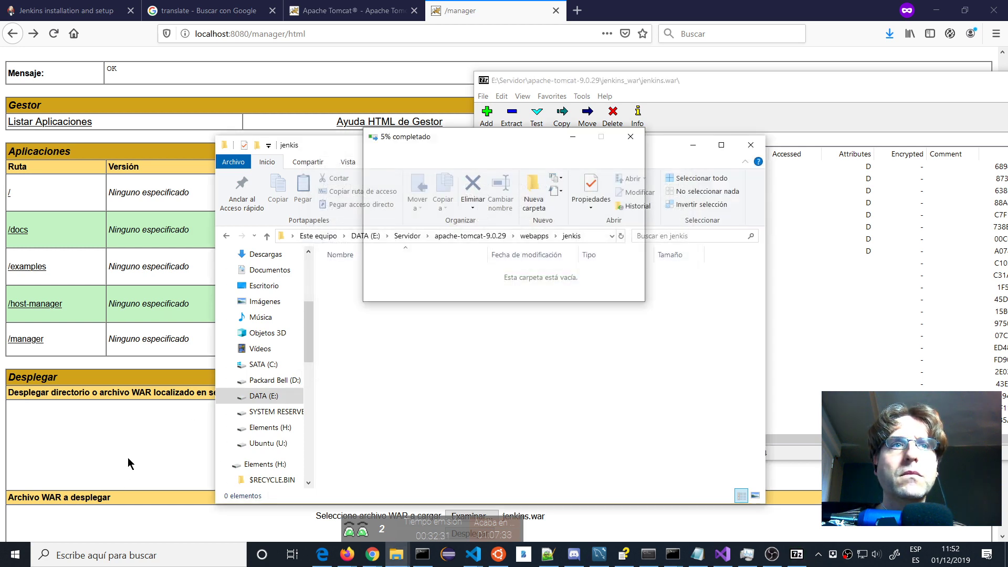
pyautogui.click(127, 457)
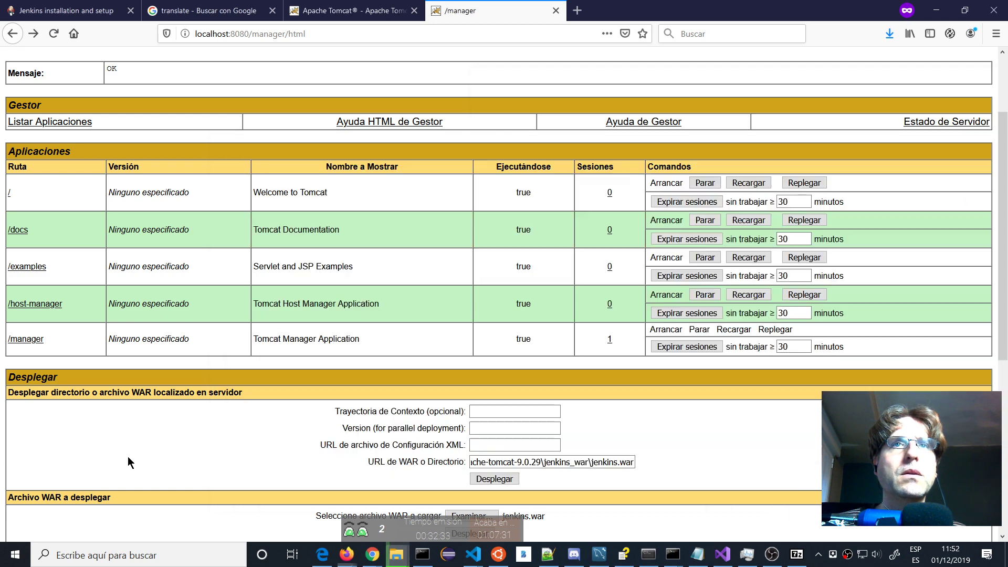
# Refresh the Tomcat Manager list, reload /jenkis, and open localhost:8080/jenkis in a new tab.
pyautogui.press('F5')
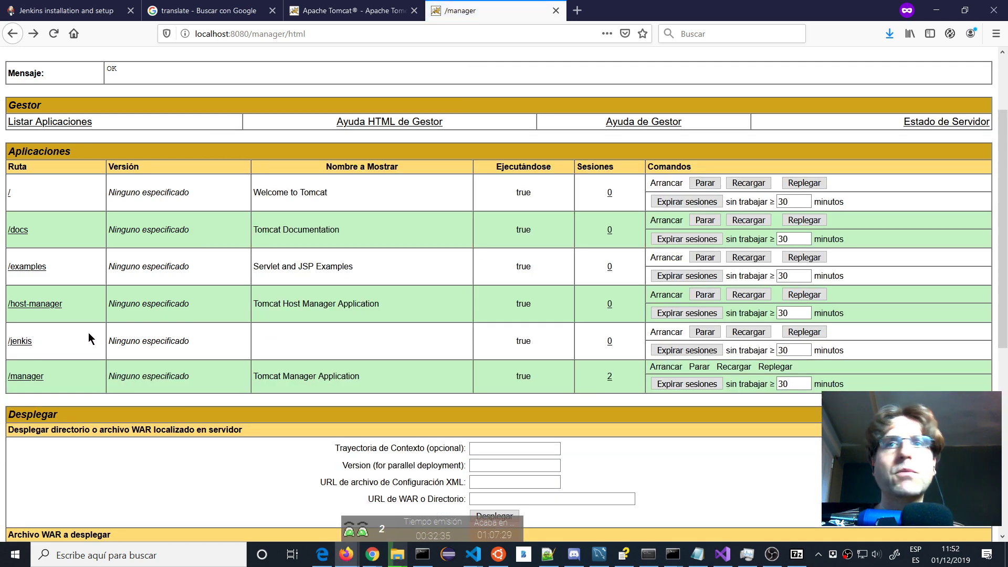
pyautogui.hotkey('alt', 'Tab')
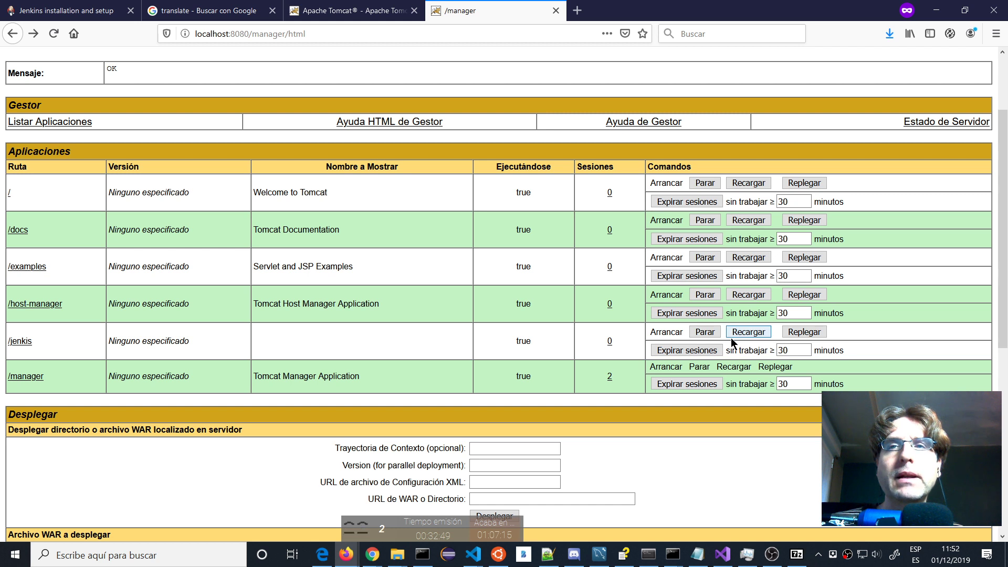
pyautogui.click(745, 332)
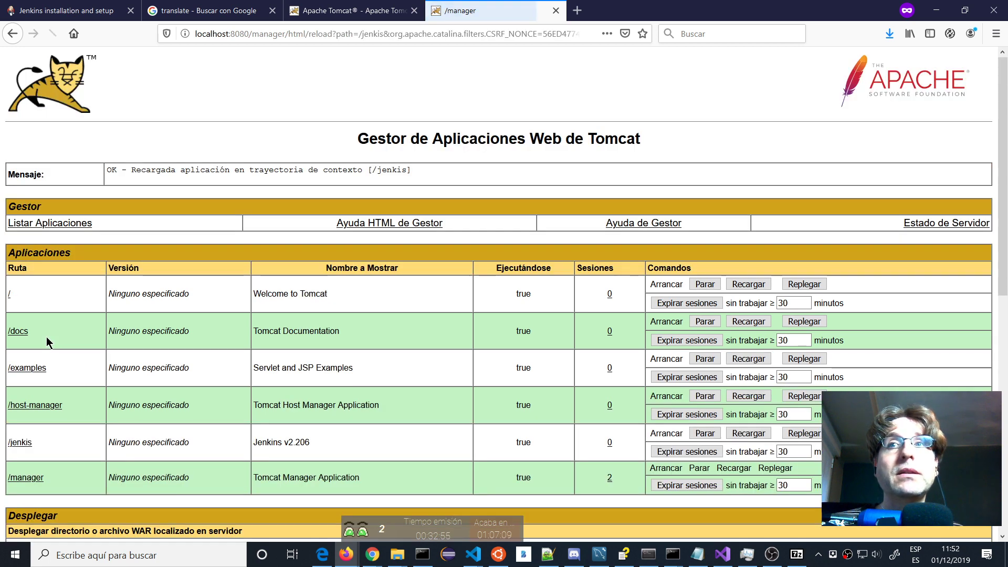
pyautogui.middleClick(21, 442)
pyautogui.click(609, 11)
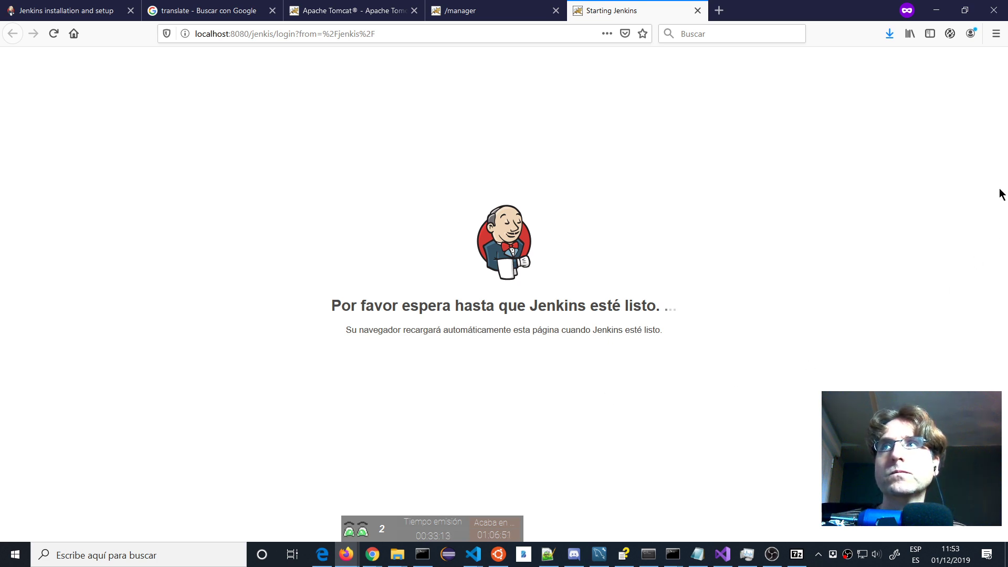
# Close the jenkins.war archive window in 7-Zip.
pyautogui.hotkey('alt', 'Tab')
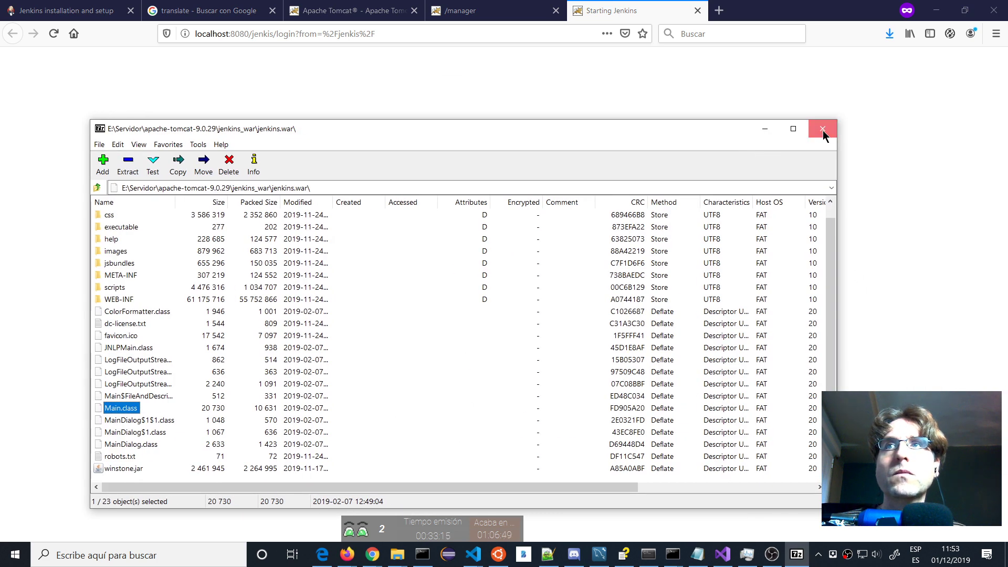
pyautogui.click(823, 130)
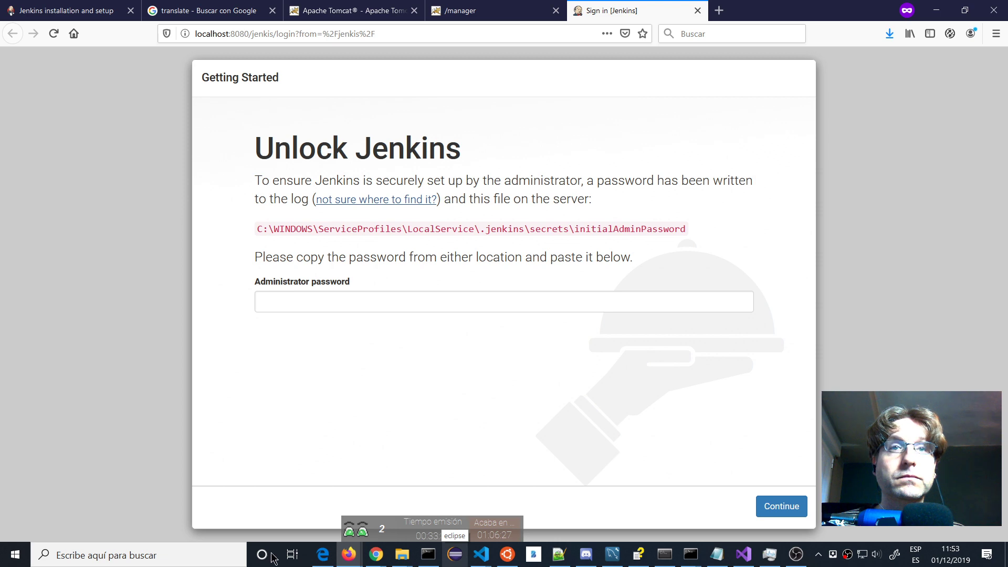
# Open the C: drive in File Explorer and browse through the Windows folder toward initialAdminPassword.
pyautogui.press('super')
pyautogui.write('c')
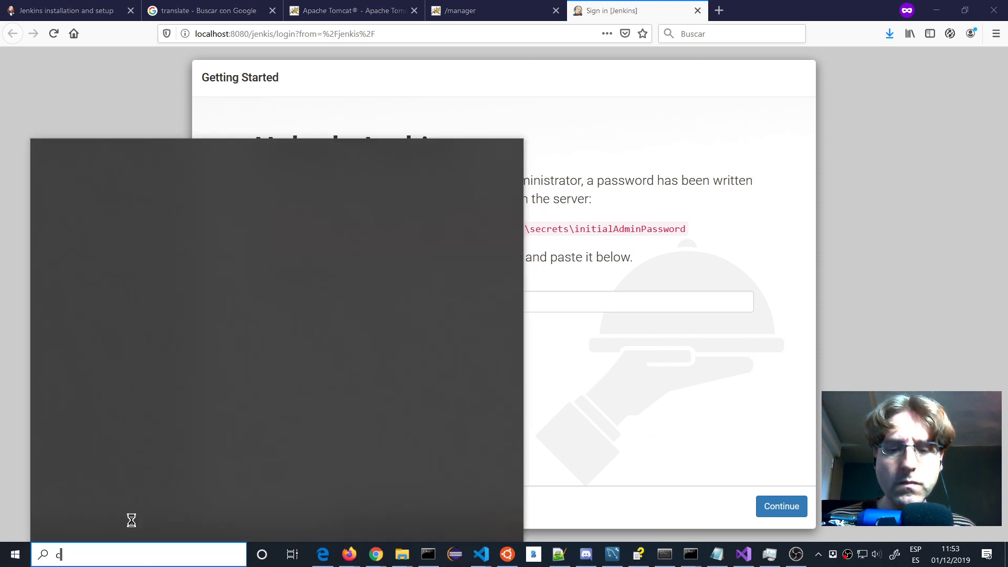
pyautogui.write(':\\')
pyautogui.press('Return')
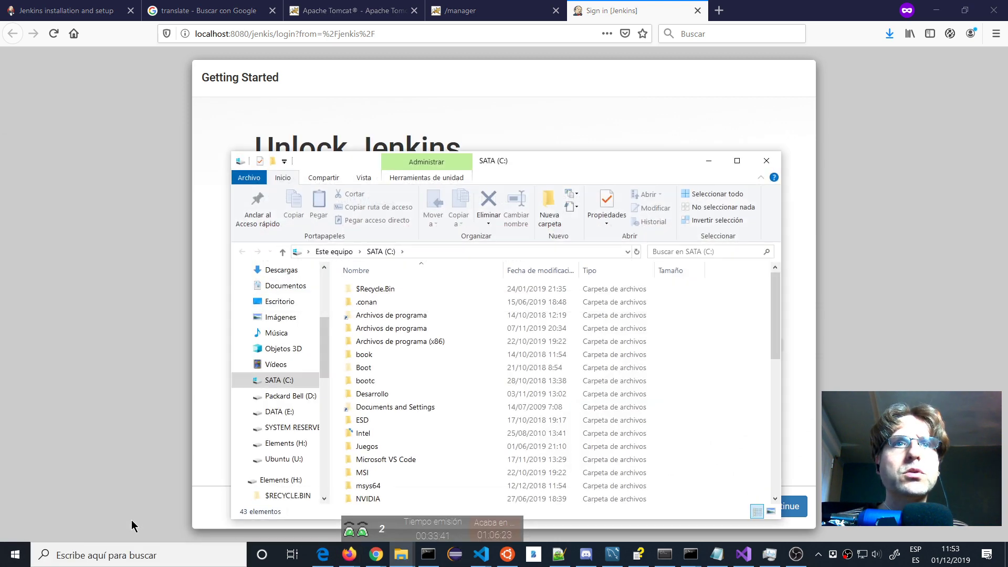
pyautogui.press('w')
pyautogui.press('Return')
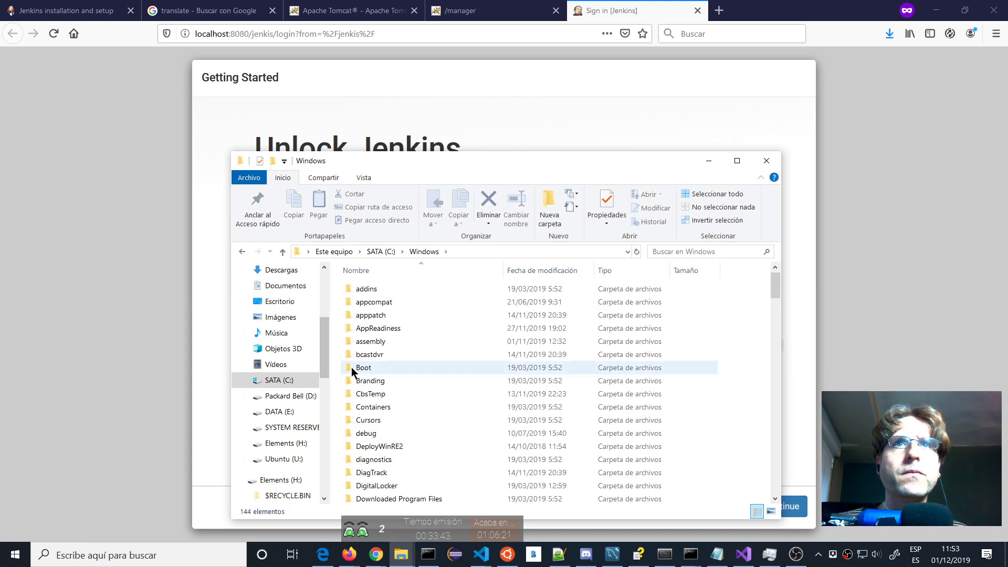
pyautogui.hotkey('alt', 'Tab')
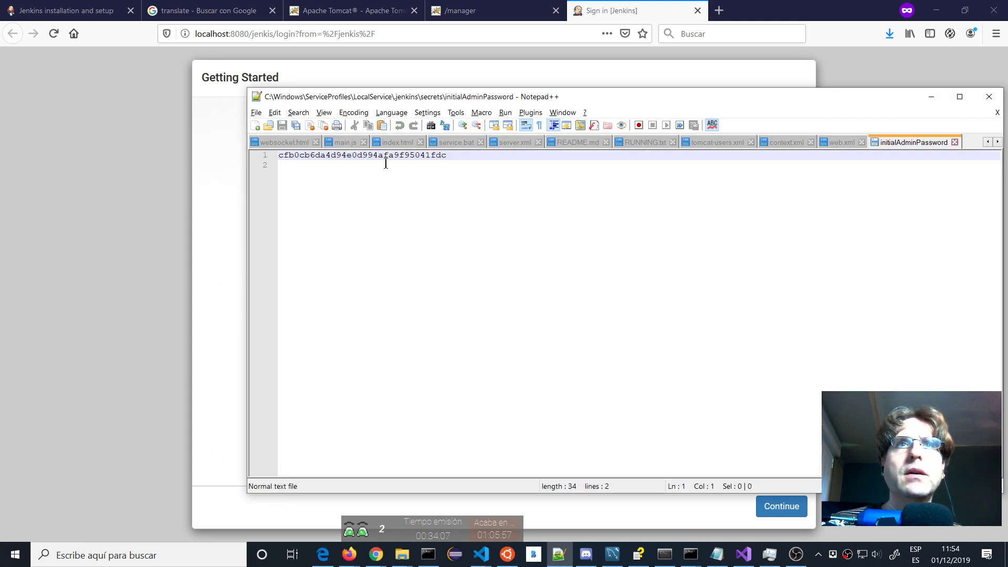
# Select the administrator password in Notepad++, then close the file and minimize Notepad++.
pyautogui.moveTo(452, 157); pyautogui.dragTo(170, 157)
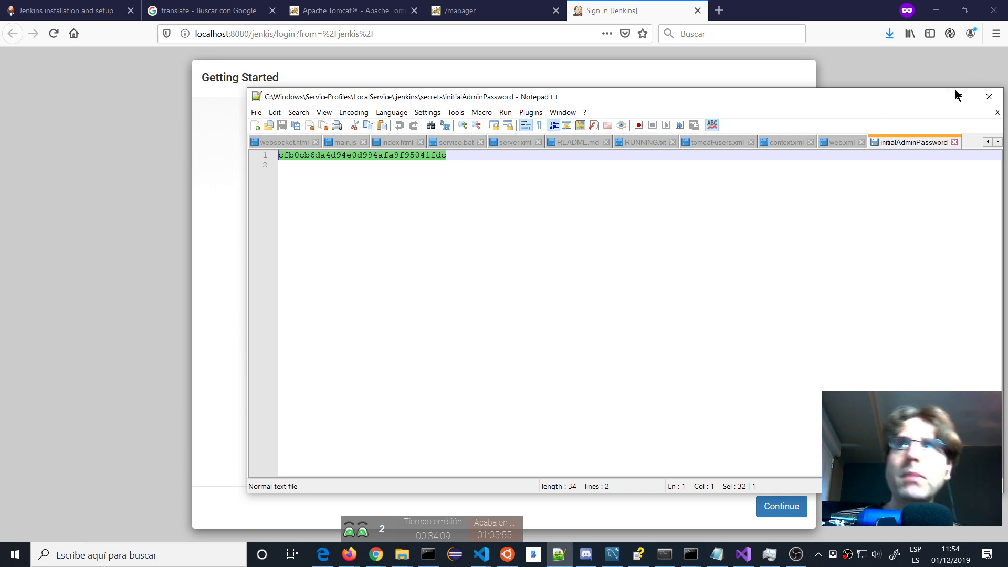
pyautogui.click(955, 142)
pyautogui.click(931, 96)
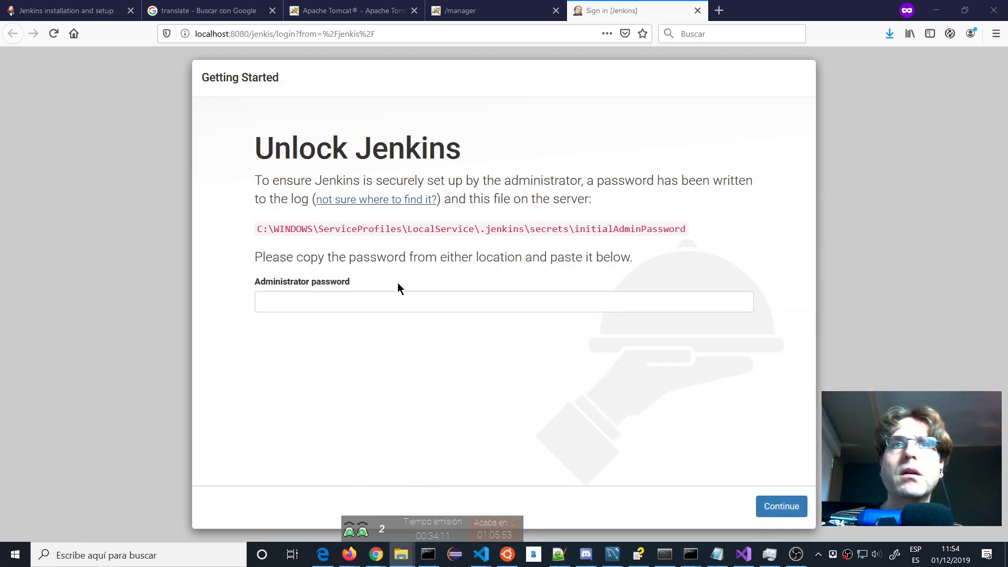
# Paste the copied password into the Administrator password field and continue to unlock Jenkins.
pyautogui.click(369, 303)
pyautogui.hotkey('ctrl', 'v')
pyautogui.click(793, 512)
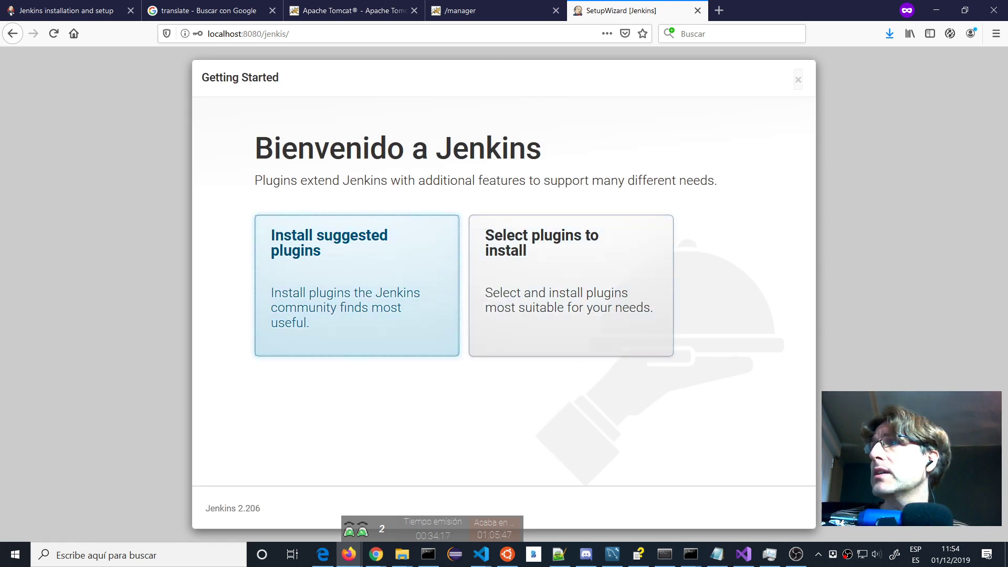
pyautogui.click(349, 554)
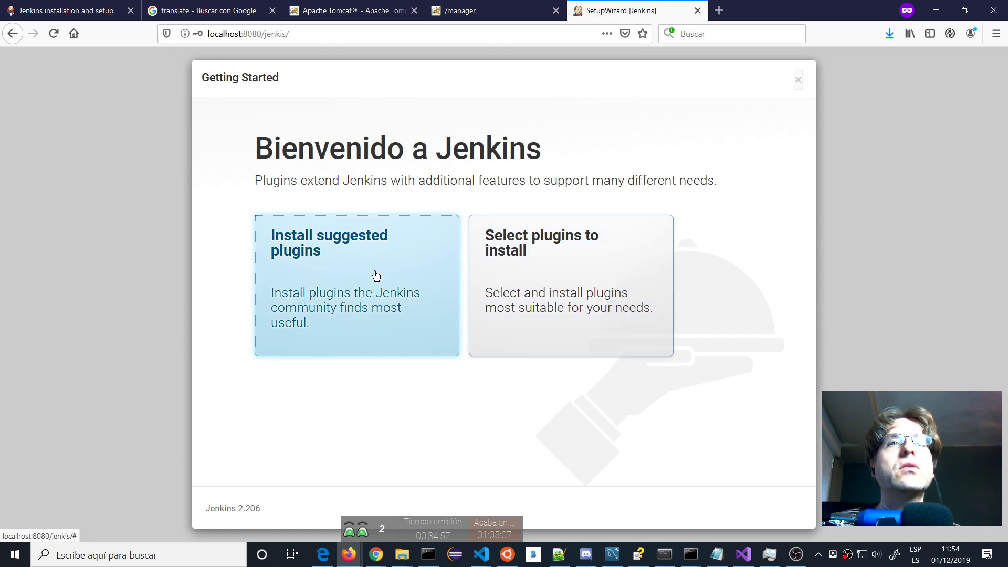
# Choose Install suggested plugins on the Getting Started page.
pyautogui.click(342, 292)
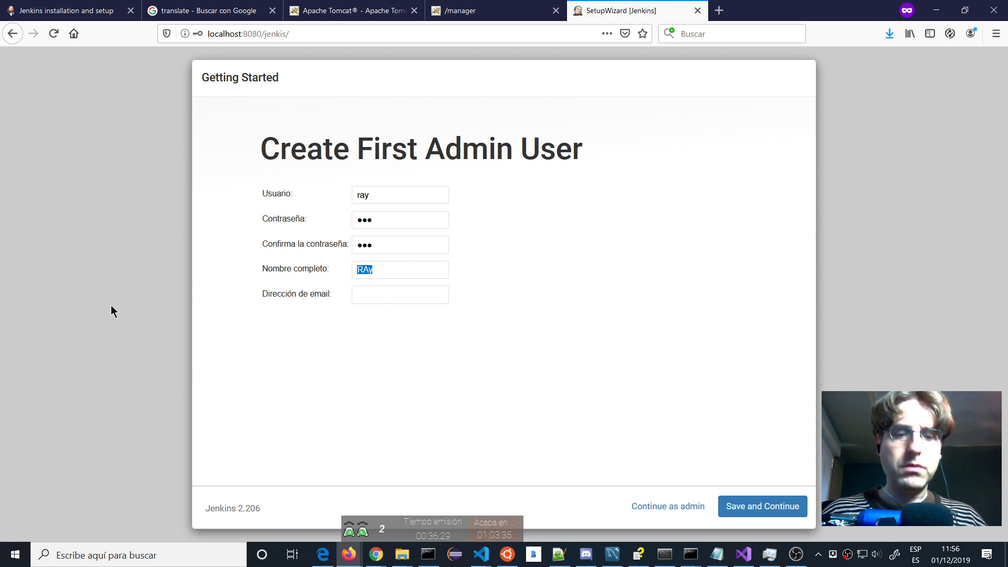
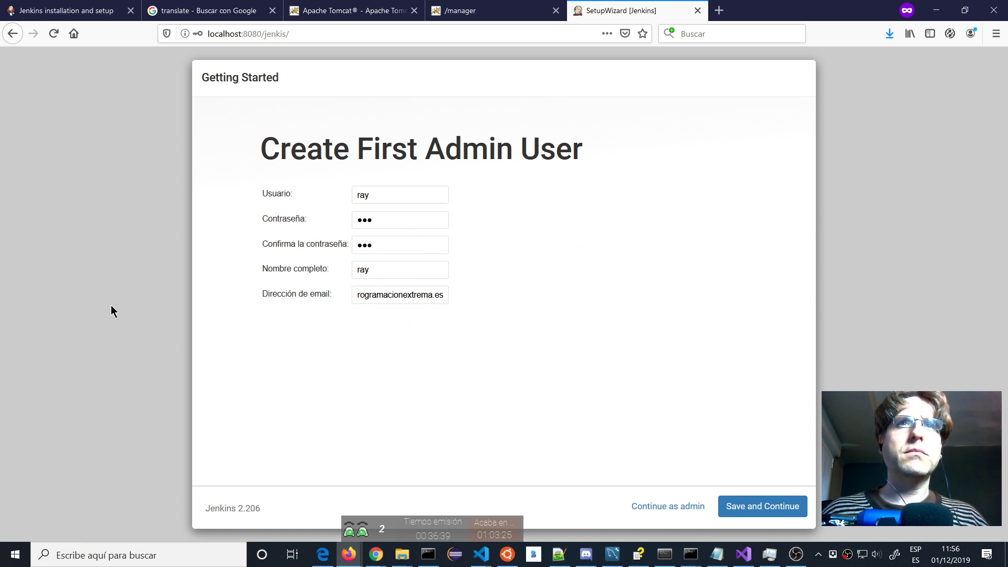
# Enter the admin's e-mail address and save the first admin user.
pyautogui.click(779, 507)
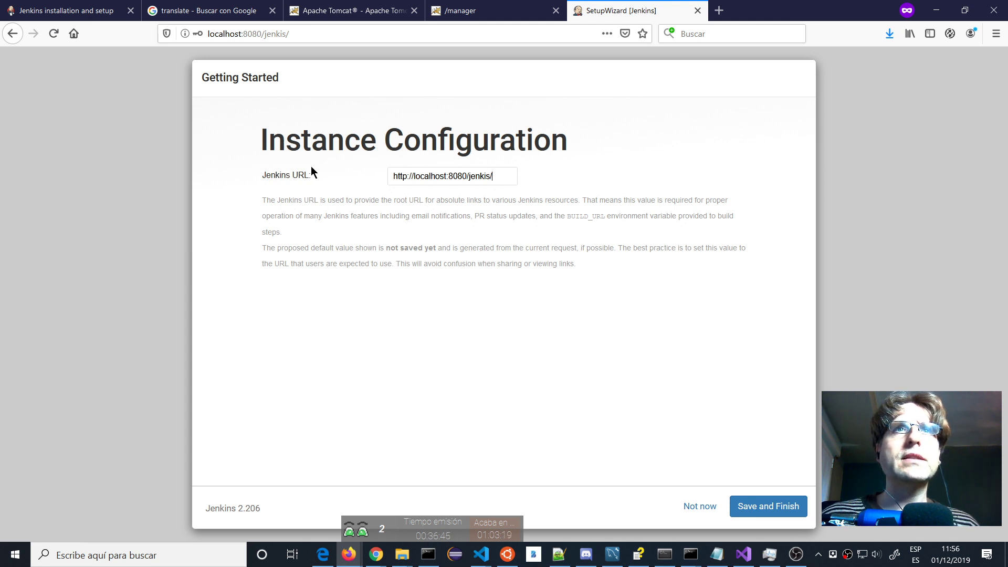
pyautogui.click(769, 507)
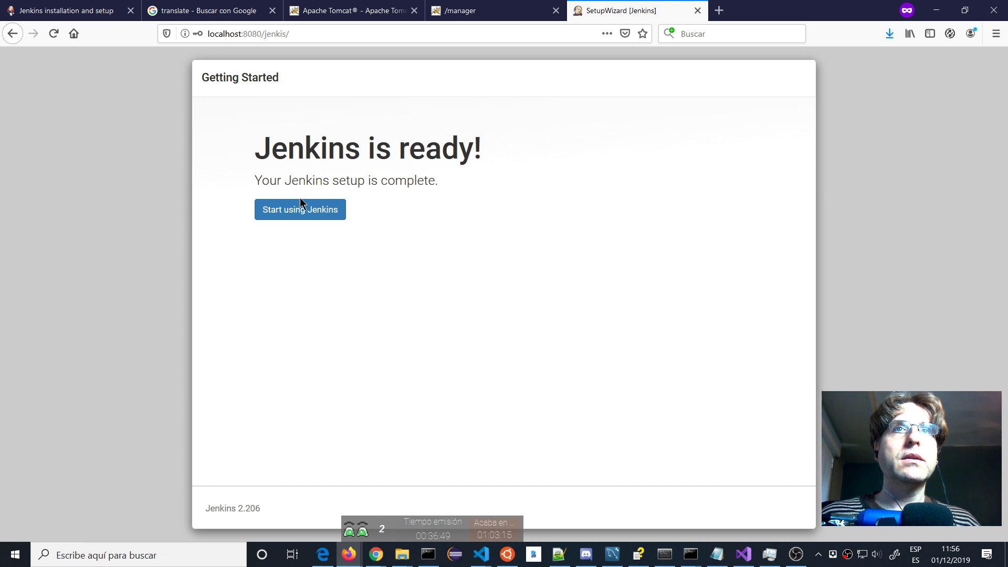
pyautogui.click(314, 216)
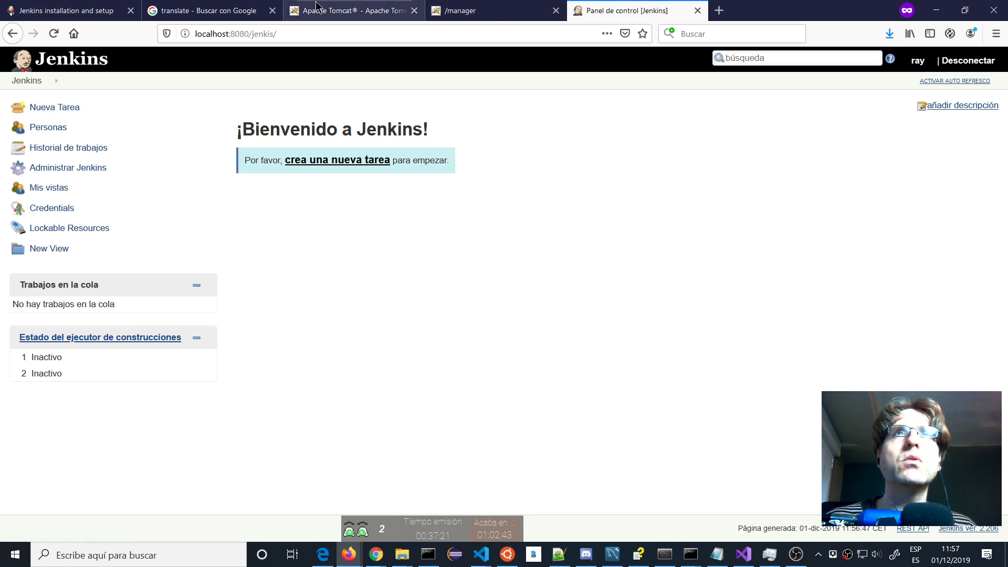
pyautogui.click(217, 11)
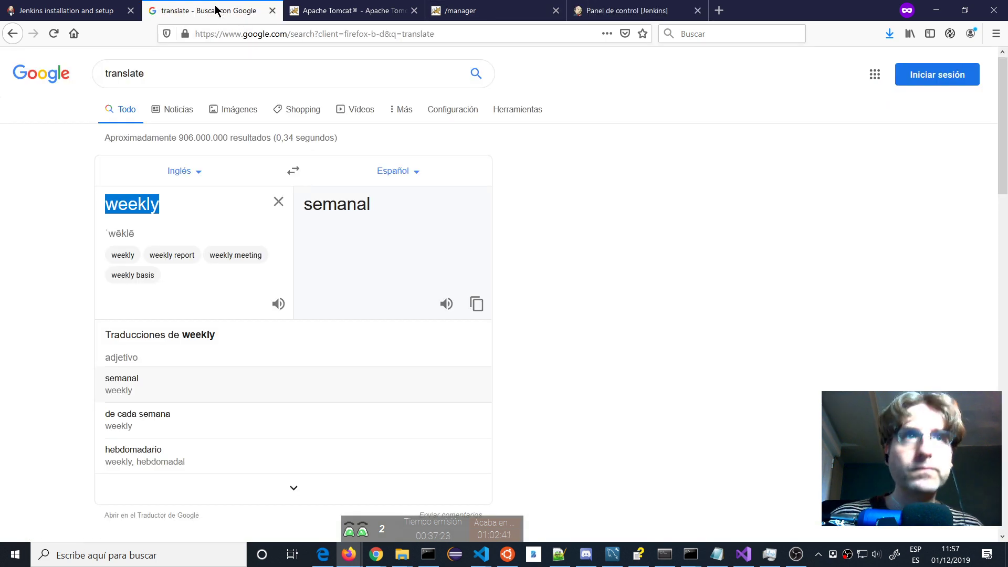
pyautogui.write('Lock')
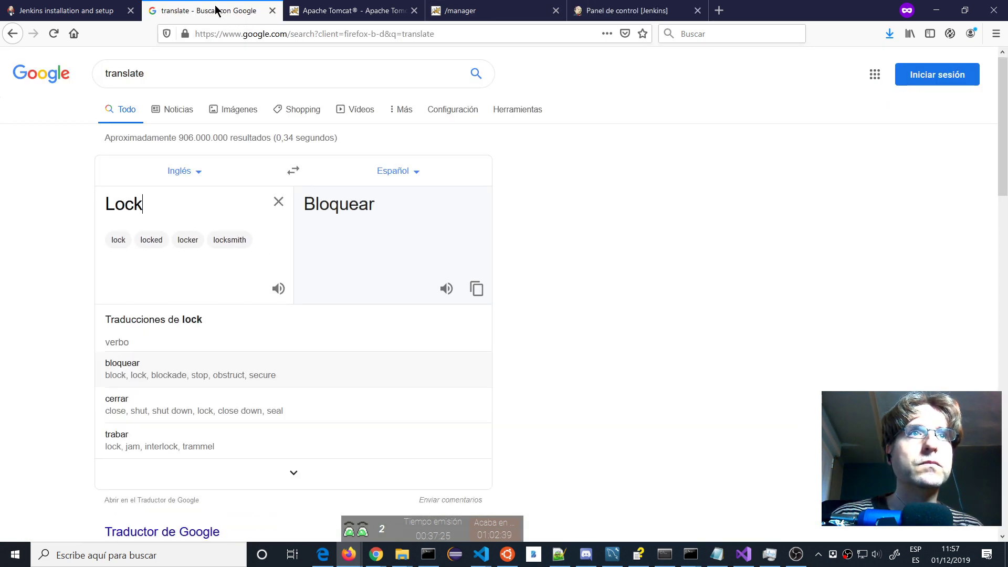
pyautogui.write('able')
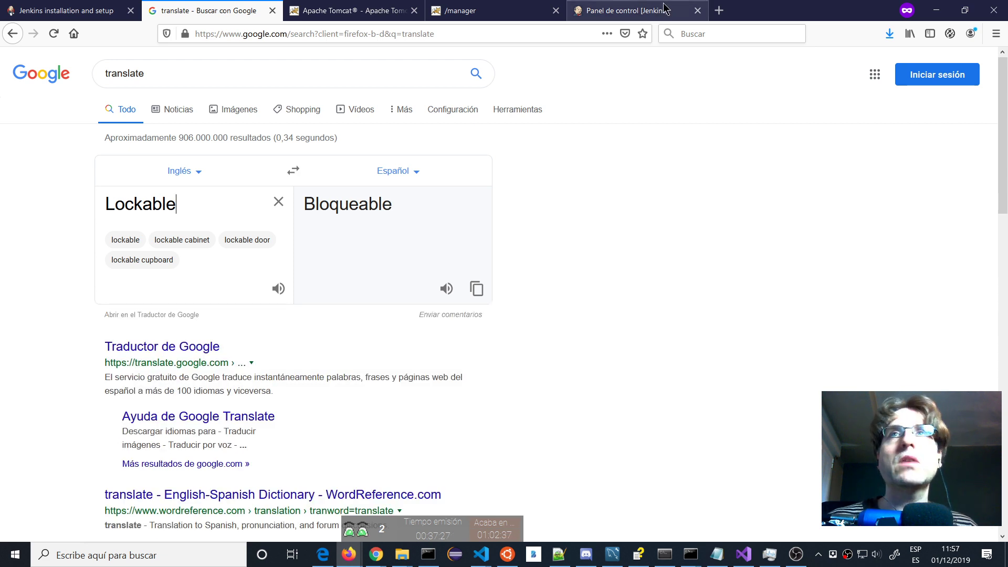
pyautogui.click(665, 9)
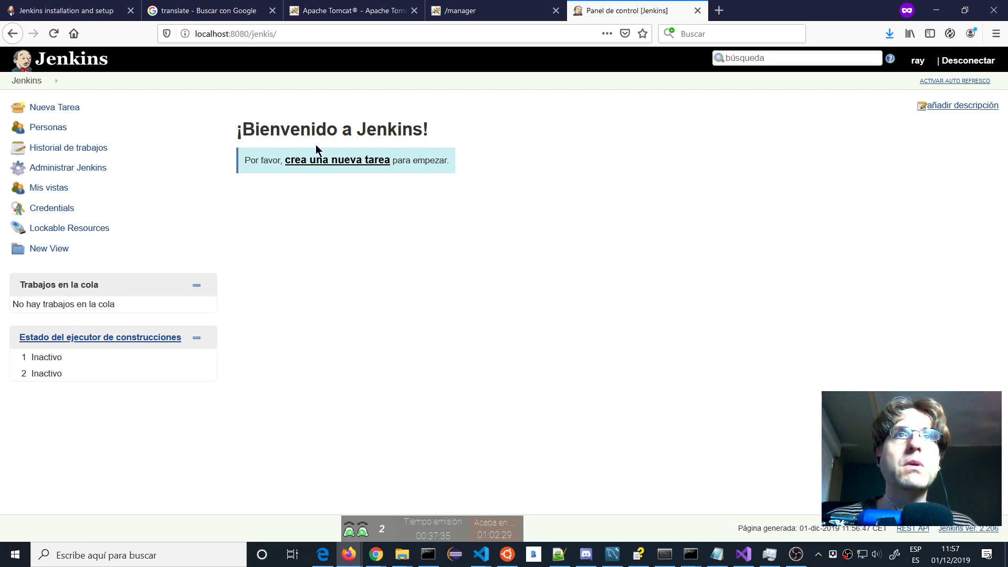
# Name the new item 'Comprobar commits' and select the GitHub Organization type.
pyautogui.click(325, 159)
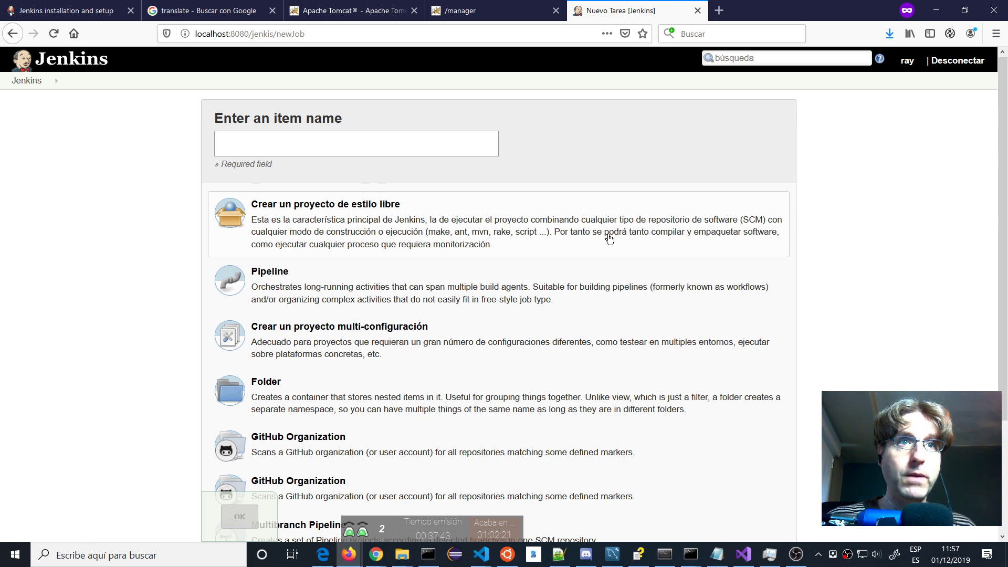
pyautogui.scroll(-5, 609, 239)
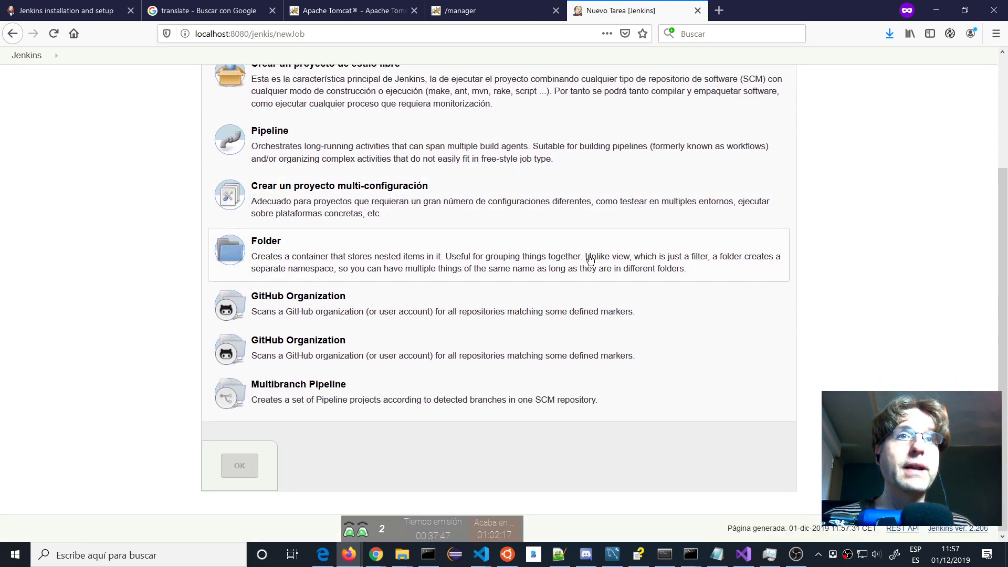
pyautogui.scroll(5, 590, 259)
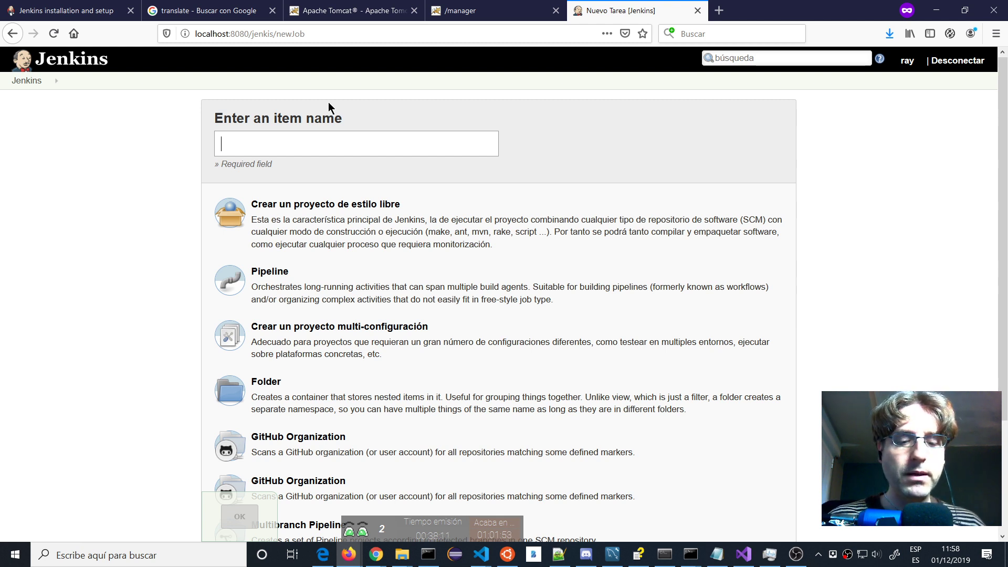
pyautogui.write('Comp')
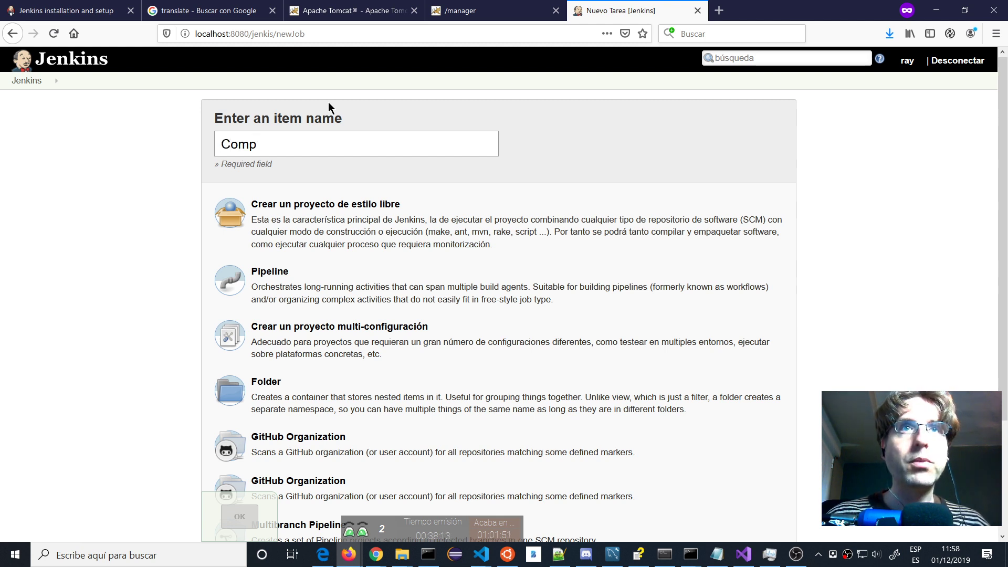
pyautogui.write('robar')
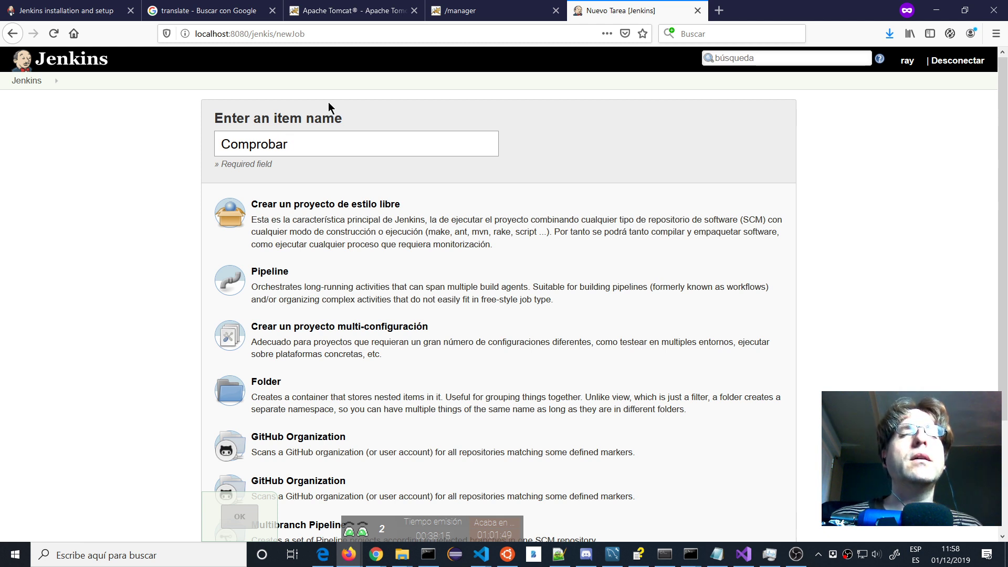
pyautogui.write(' comit')
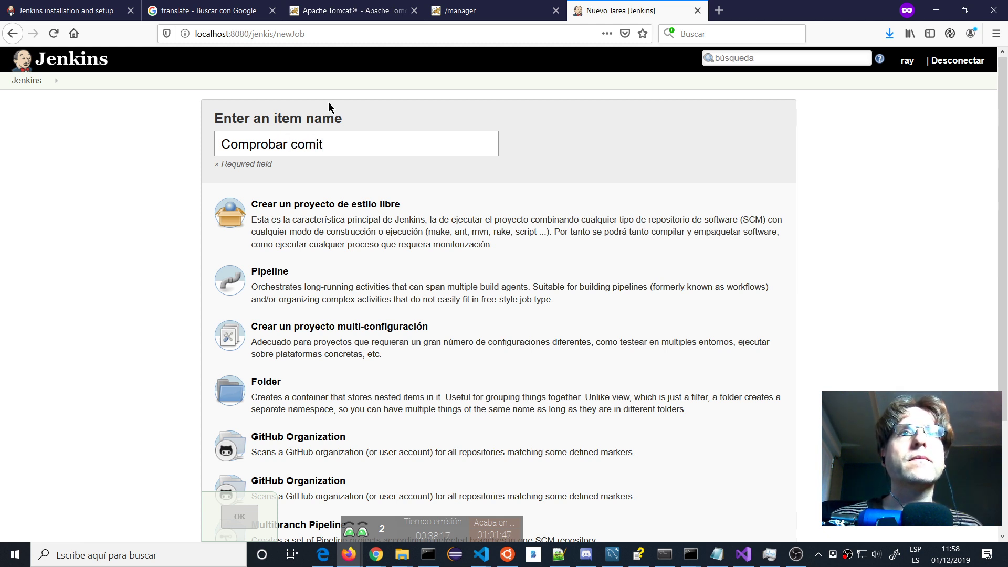
pyautogui.write('s')
pyautogui.press('Left')
pyautogui.press('Left')
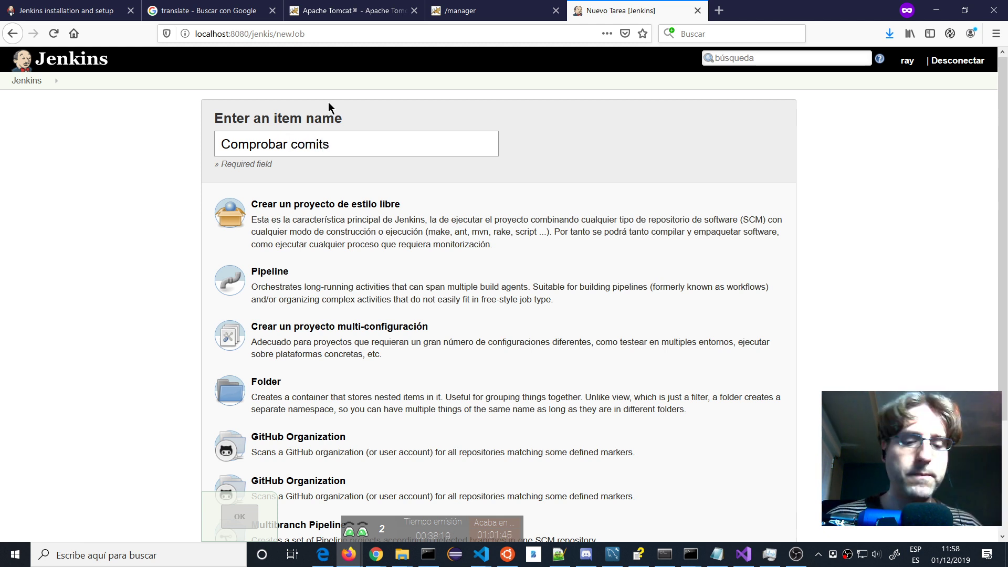
pyautogui.write('m')
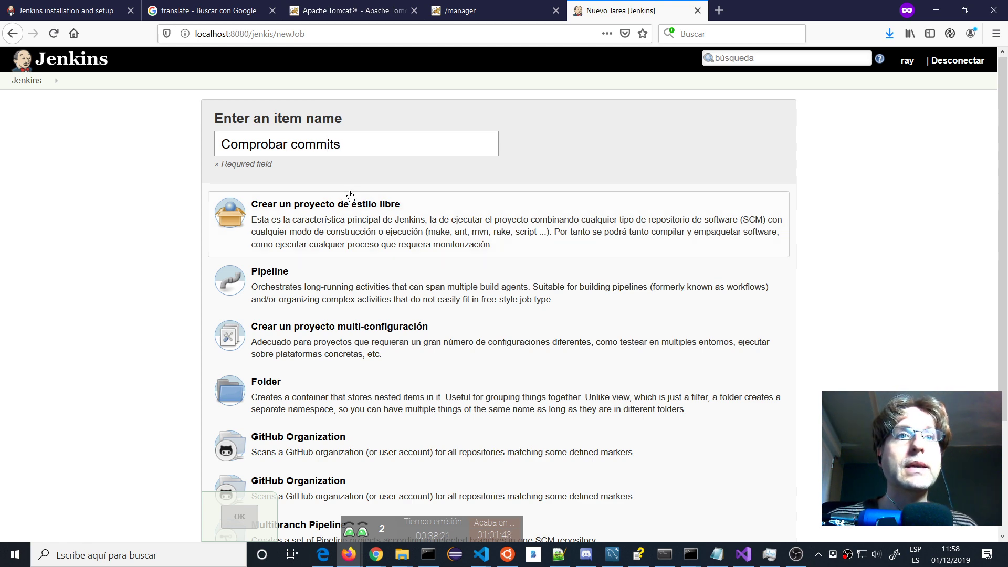
pyautogui.scroll(-3, 396, 203)
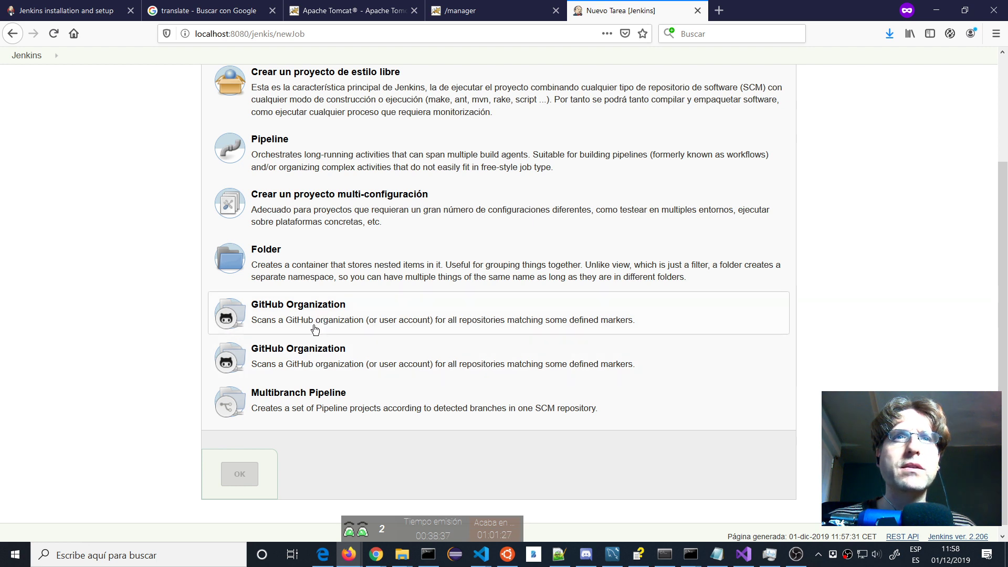
pyautogui.click(283, 314)
# Create the item and set its display name to 'Buscar Actualizaciones'.
pyautogui.click(229, 471)
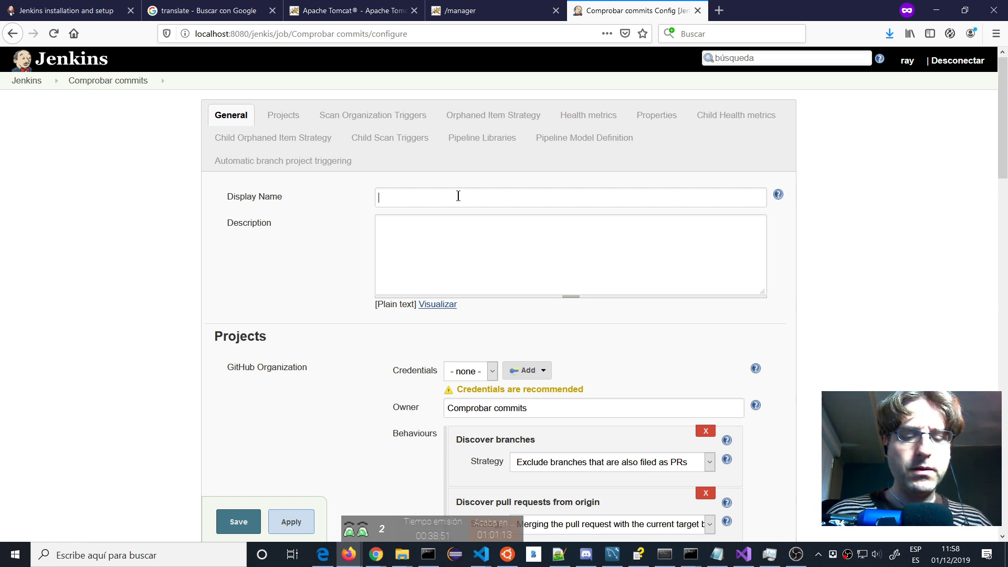
pyautogui.write('Buasc')
pyautogui.press('BackSpace')
pyautogui.press('BackSpace')
pyautogui.press('BackSpace')
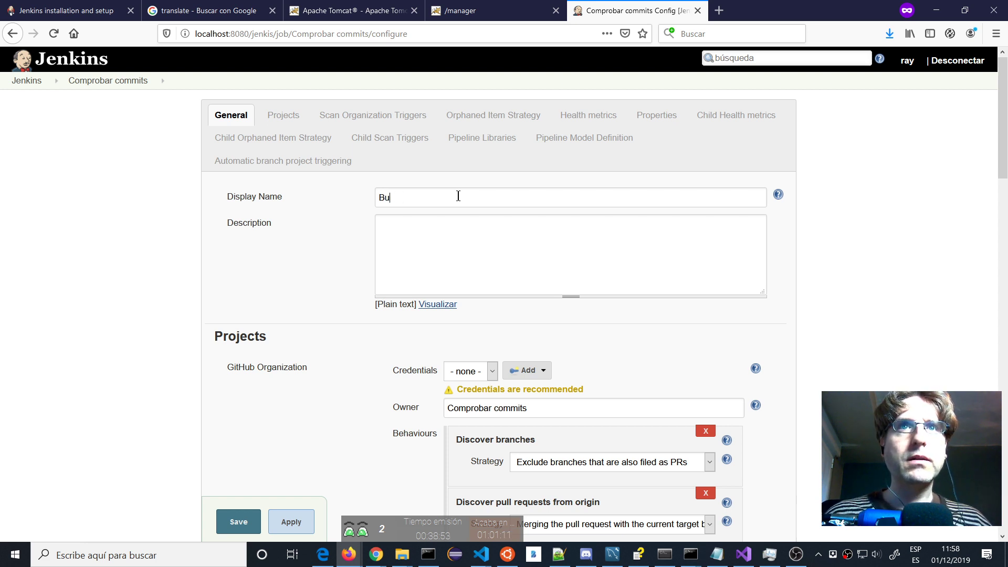
pyautogui.write('scar Actu')
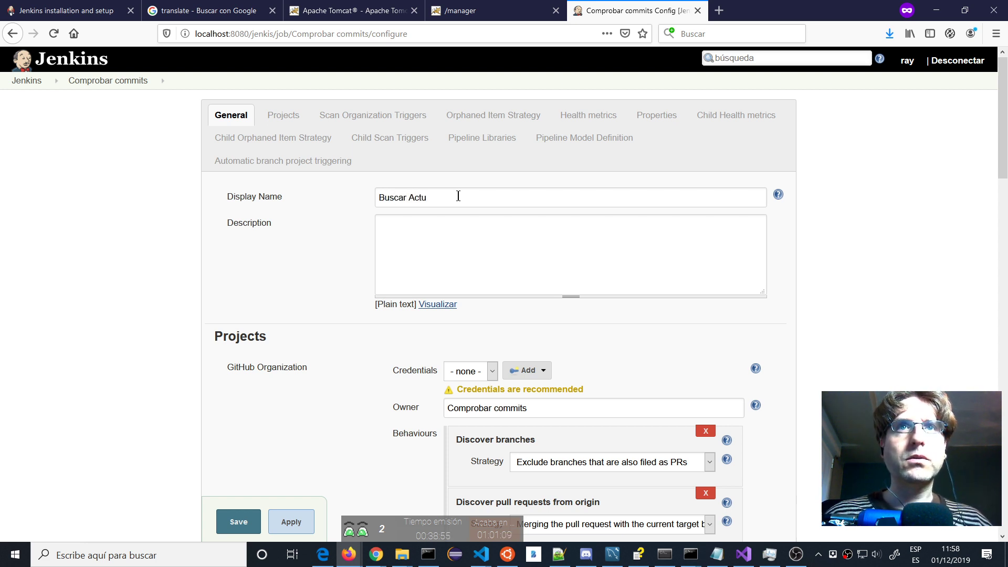
pyautogui.write('alizacoines')
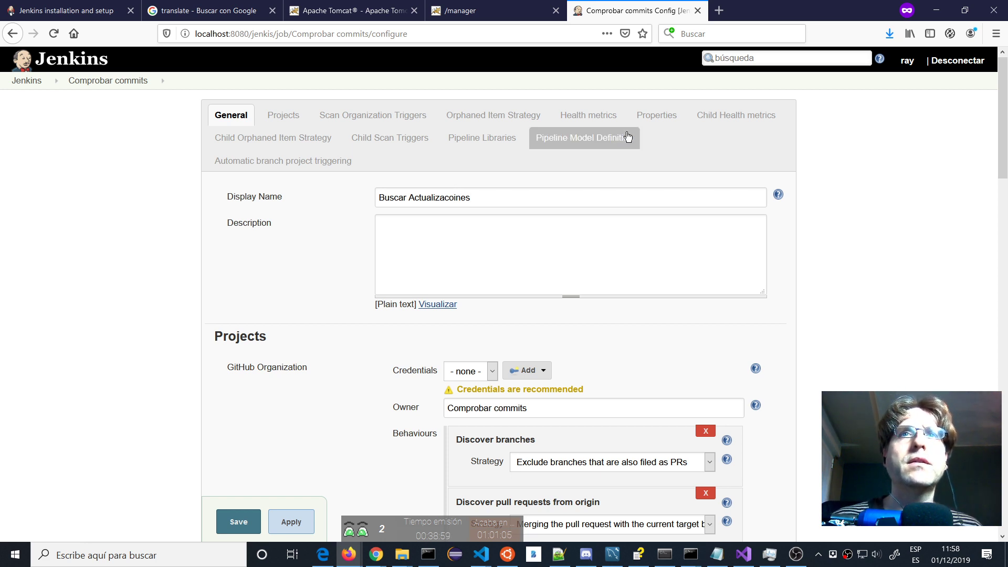
pyautogui.press('Left')
pyautogui.press('Left')
pyautogui.press('Left')
pyautogui.press('Left')
pyautogui.press('BackSpace')
pyautogui.write('o')
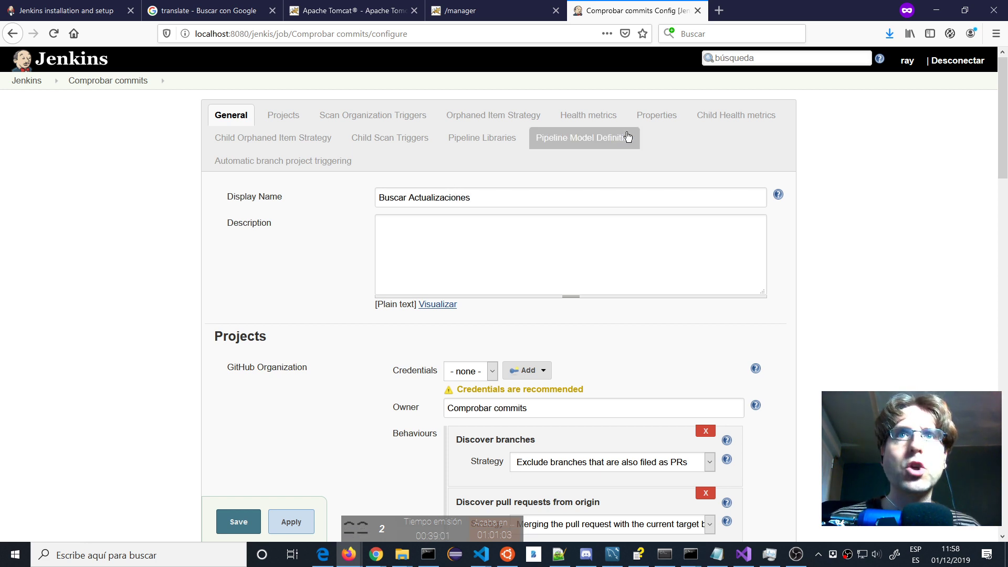
# Write the description 'Comprueba si hay alguna actualización nueva'.
pyautogui.click(595, 234)
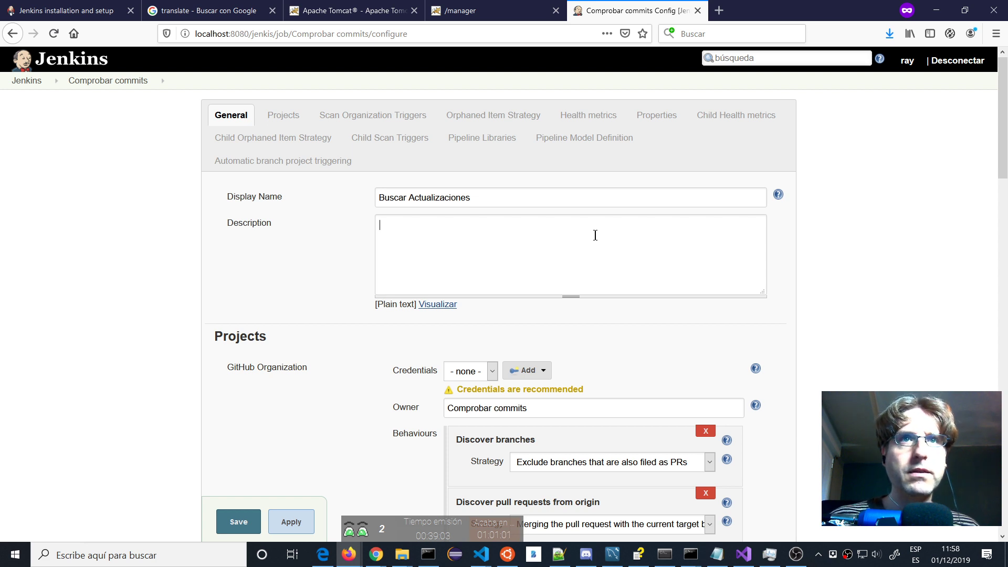
pyautogui.write('Compruba')
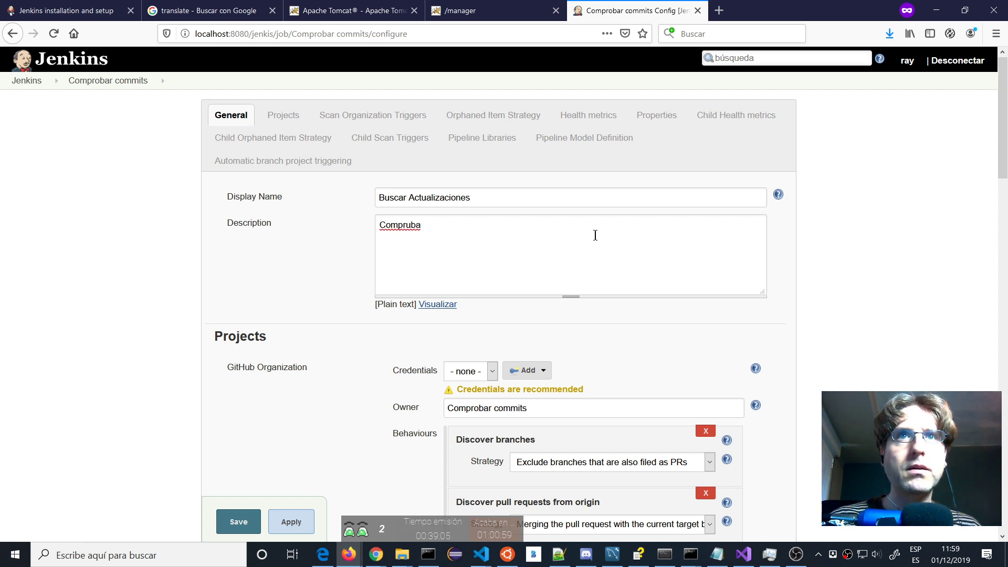
pyautogui.press('BackSpace')
pyautogui.write('ba si d')
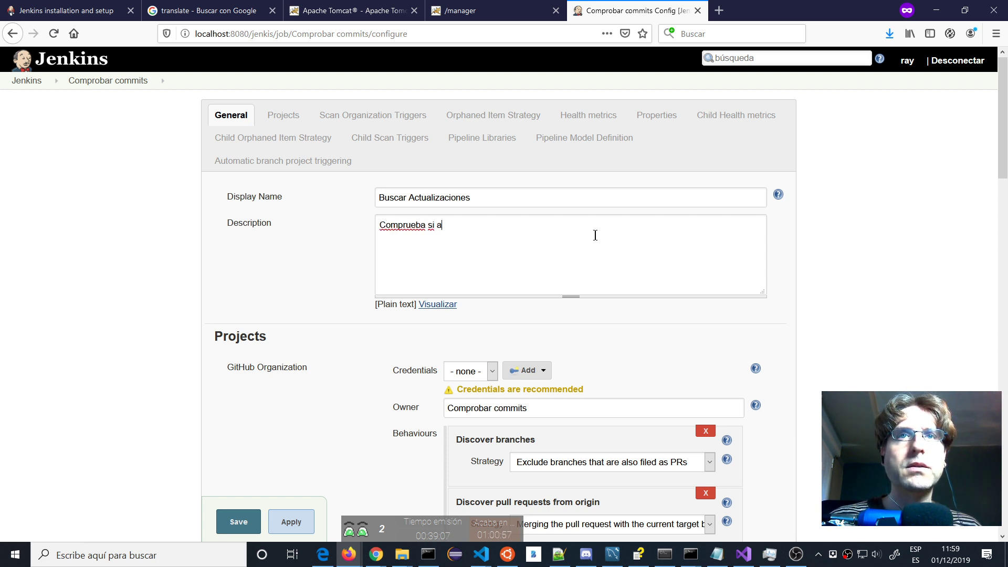
pyautogui.press('BackSpace')
pyautogui.write('hay al')
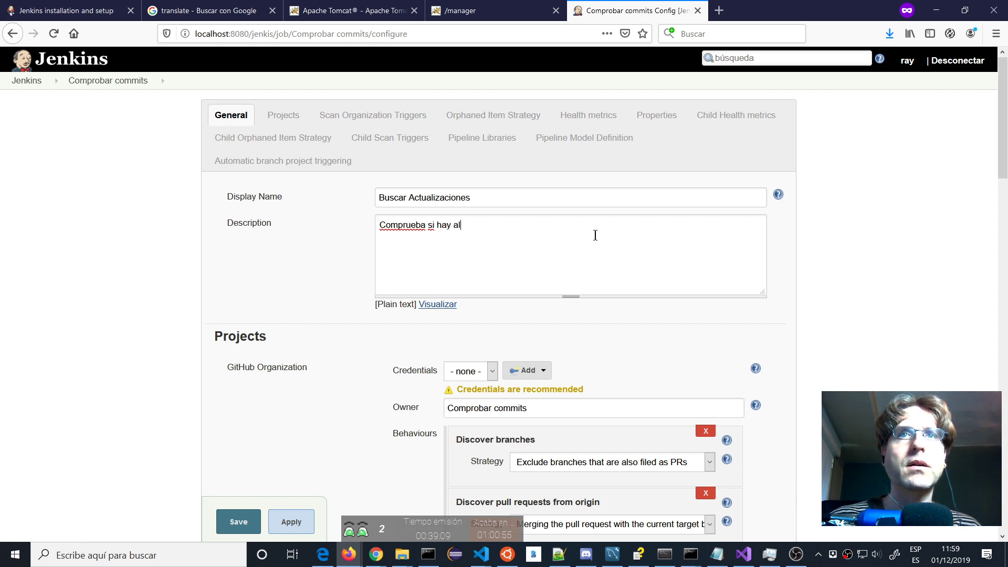
pyautogui.write('guna d')
pyautogui.press('BackSpace')
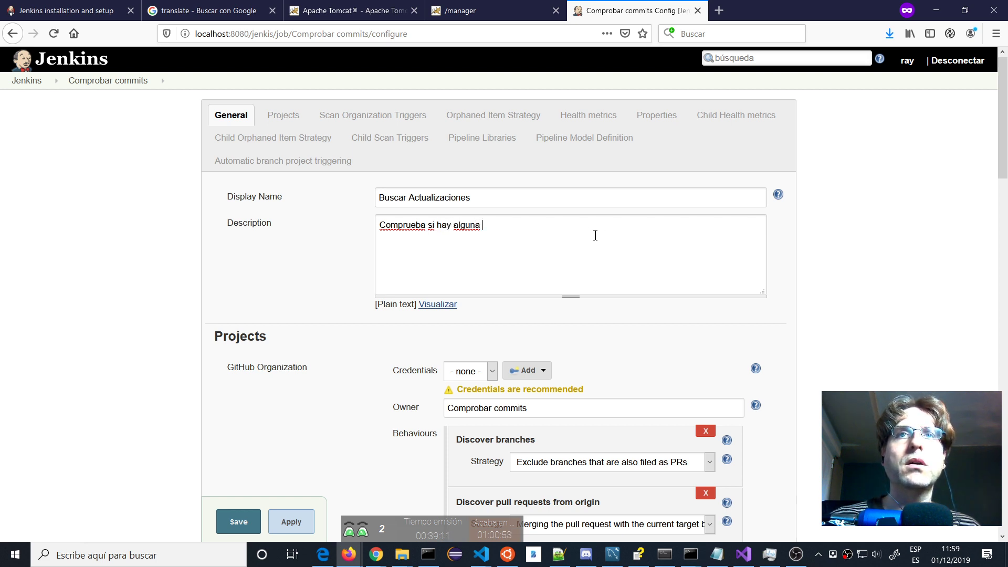
pyautogui.write('actualización ')
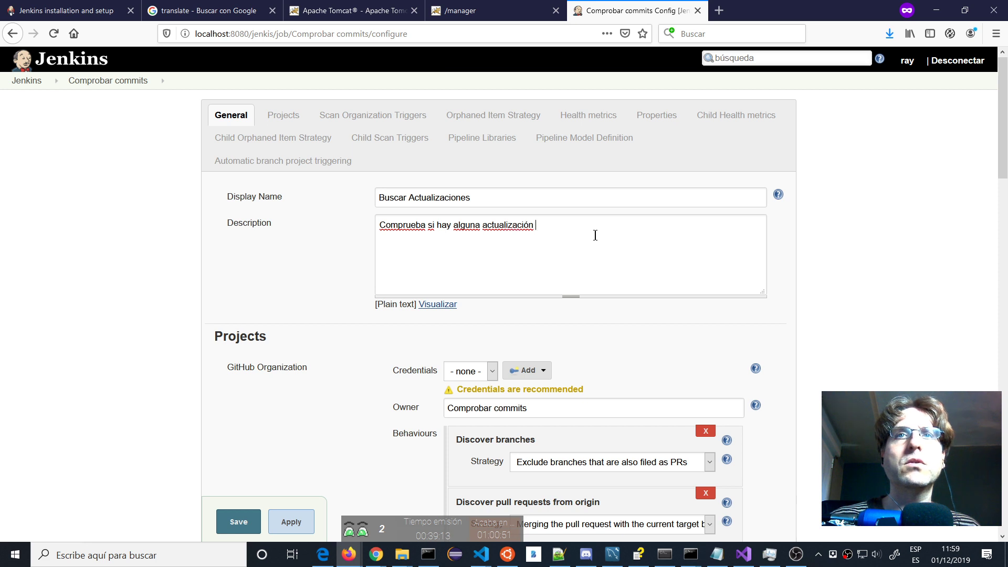
pyautogui.write('nueva')
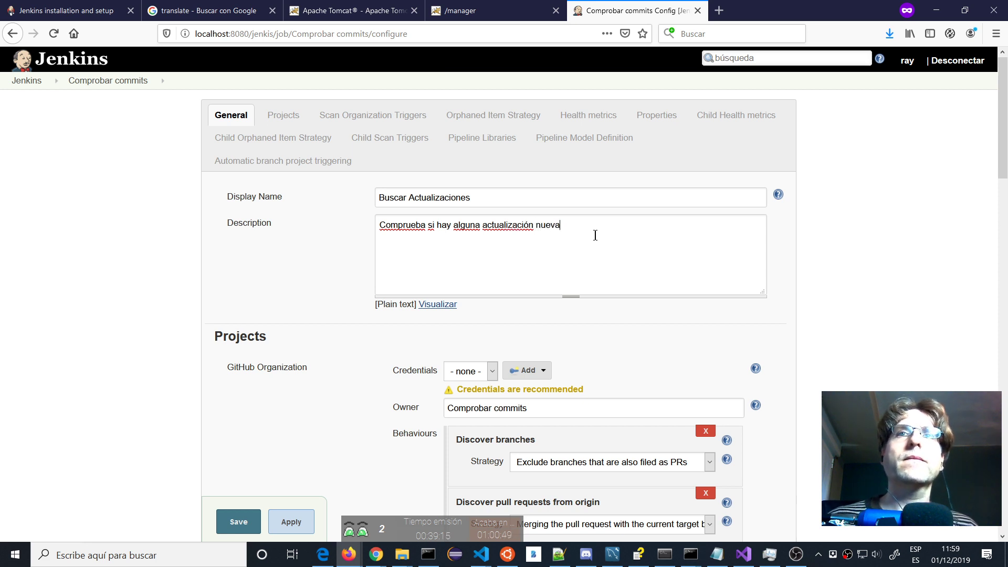
# Look through the credentials options for the job without selecting any.
pyautogui.scroll(-2, 434, 284)
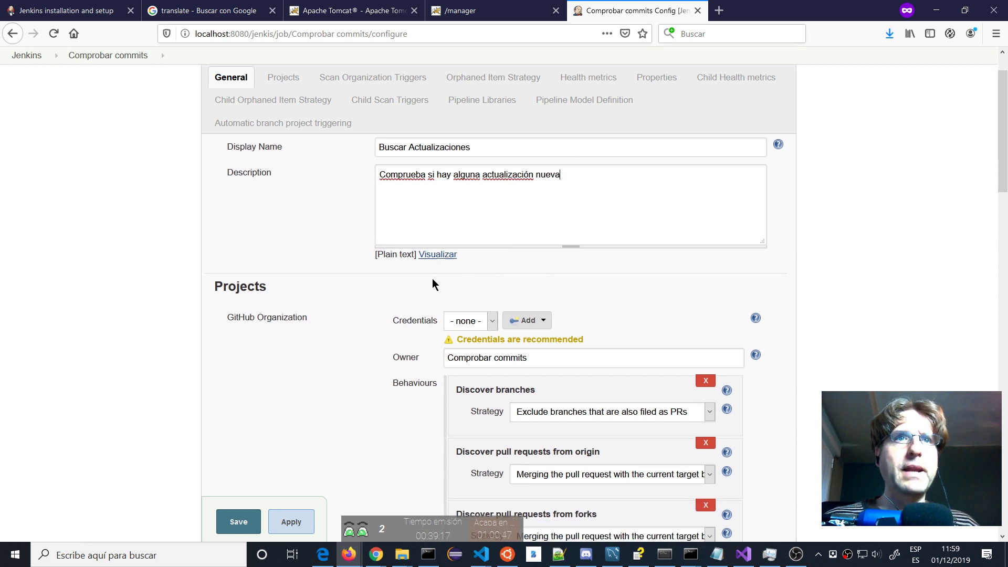
pyautogui.scroll(-1, 257, 278)
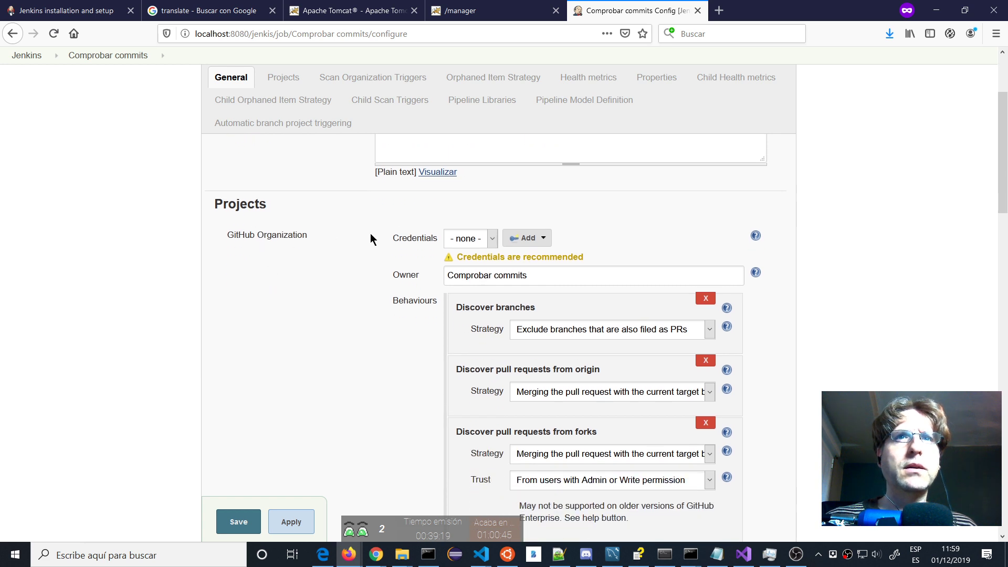
pyautogui.click(492, 239)
pyautogui.click(525, 238)
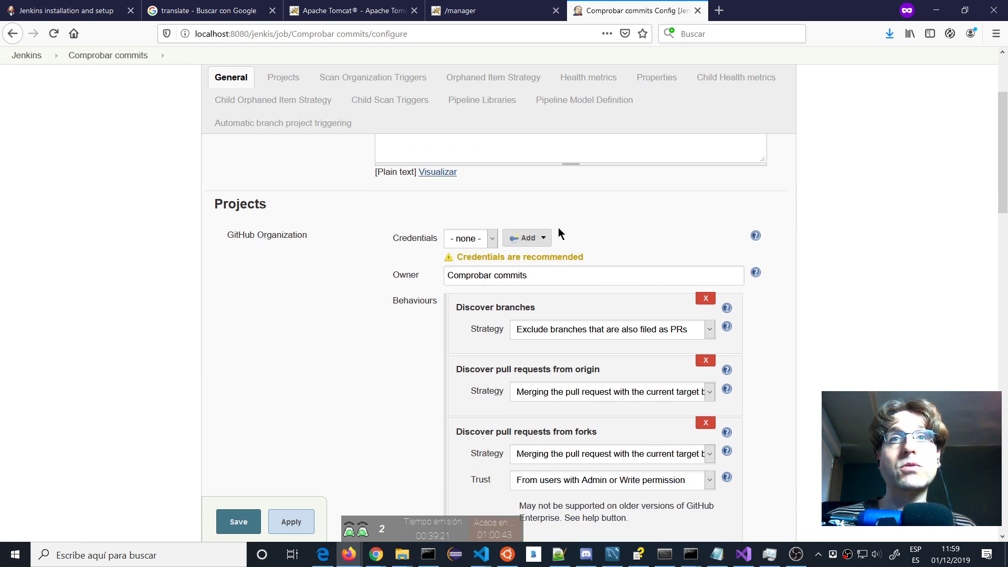
pyautogui.click(531, 238)
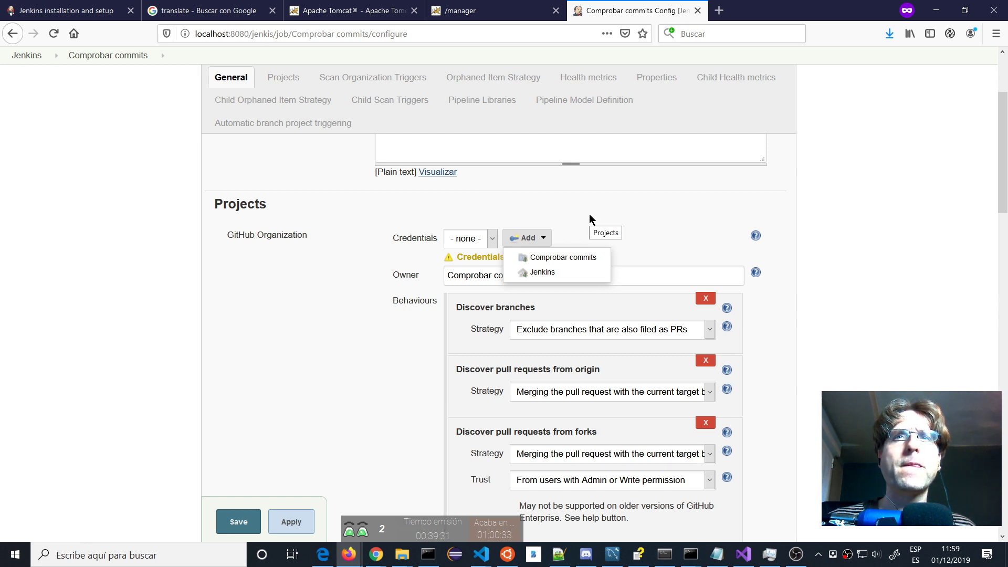
pyautogui.click(569, 226)
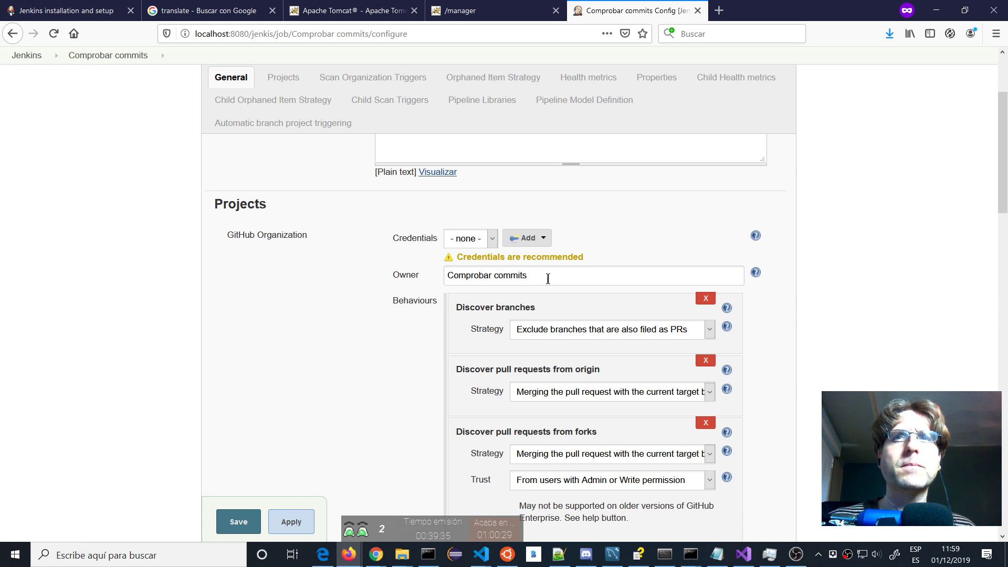
pyautogui.scroll(-3, 548, 278)
pyautogui.scroll(5, 548, 259)
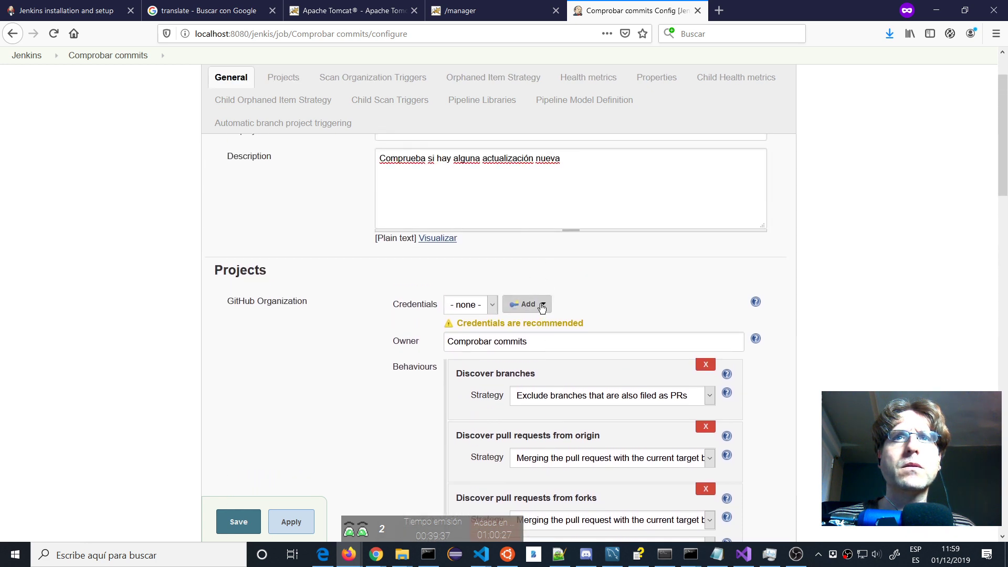
pyautogui.click(542, 307)
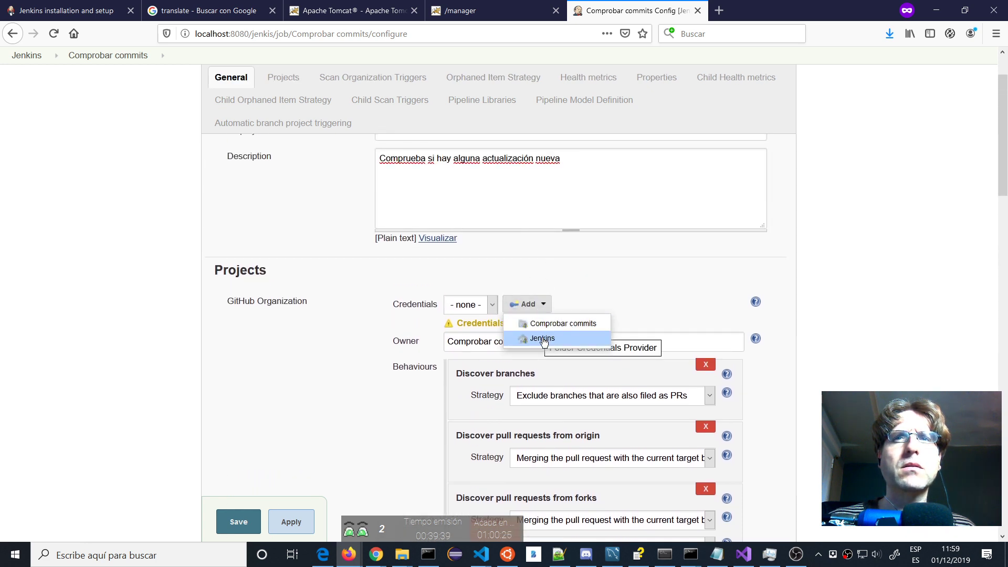
pyautogui.click(549, 323)
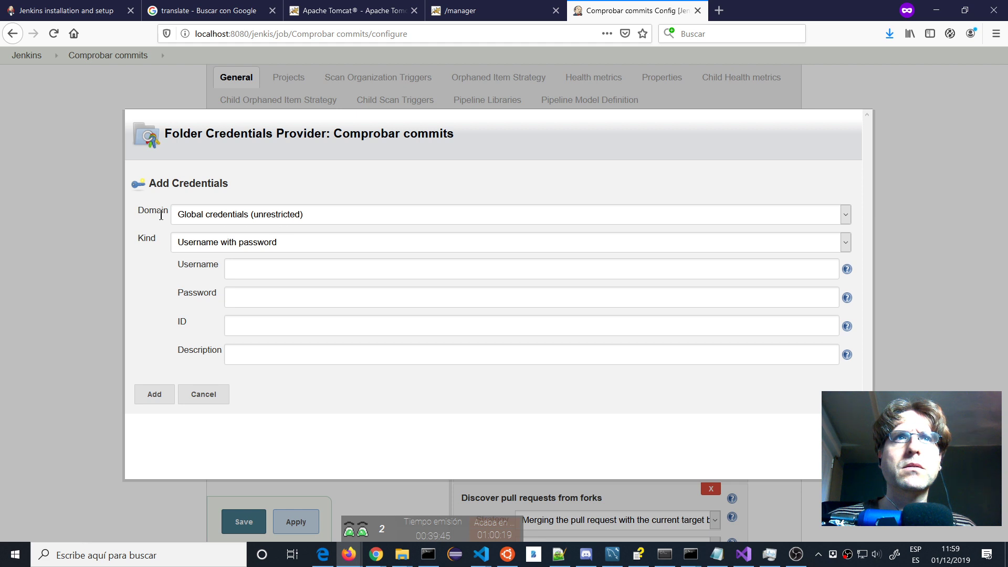
pyautogui.click(846, 214)
pyautogui.click(848, 219)
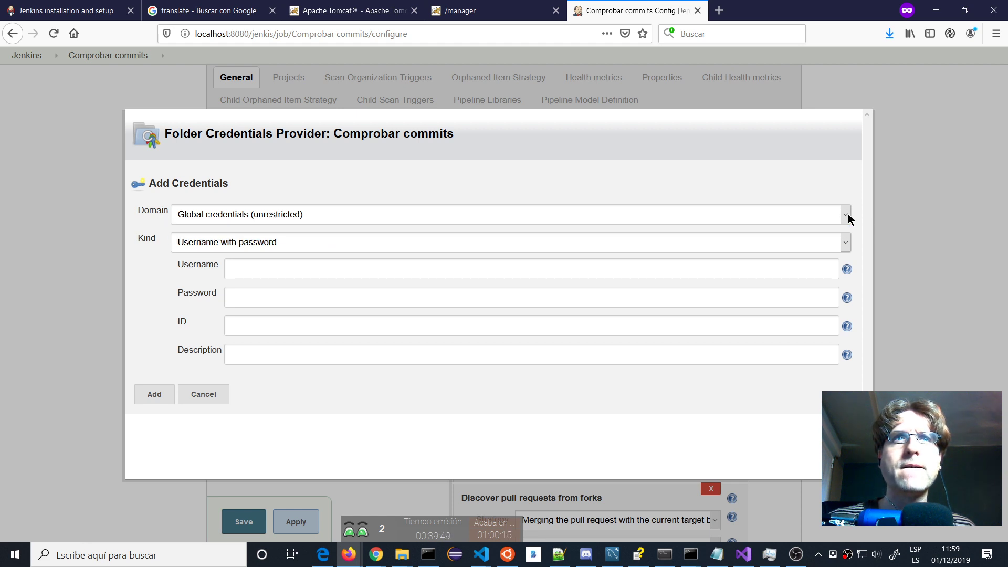
pyautogui.click(844, 247)
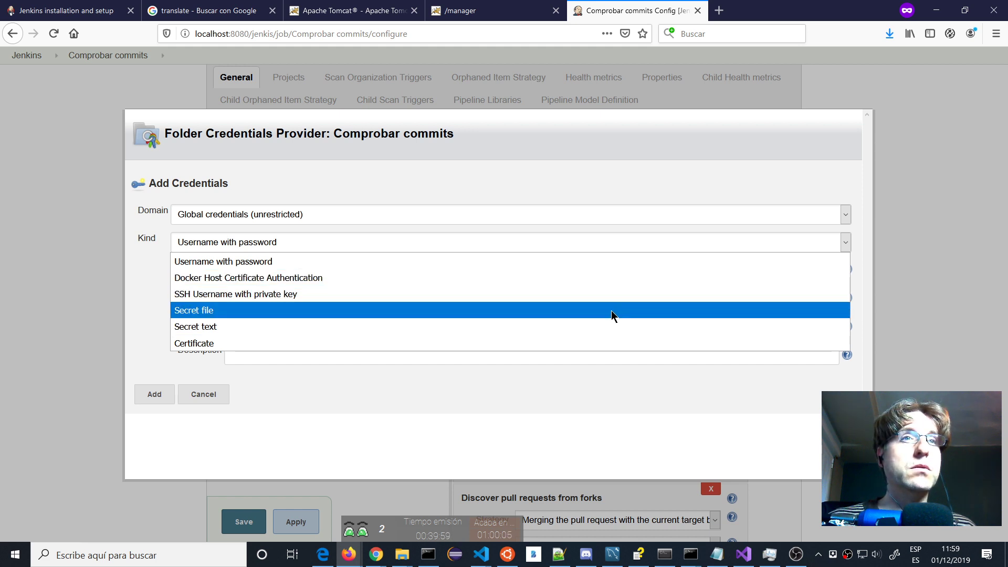
pyautogui.click(607, 326)
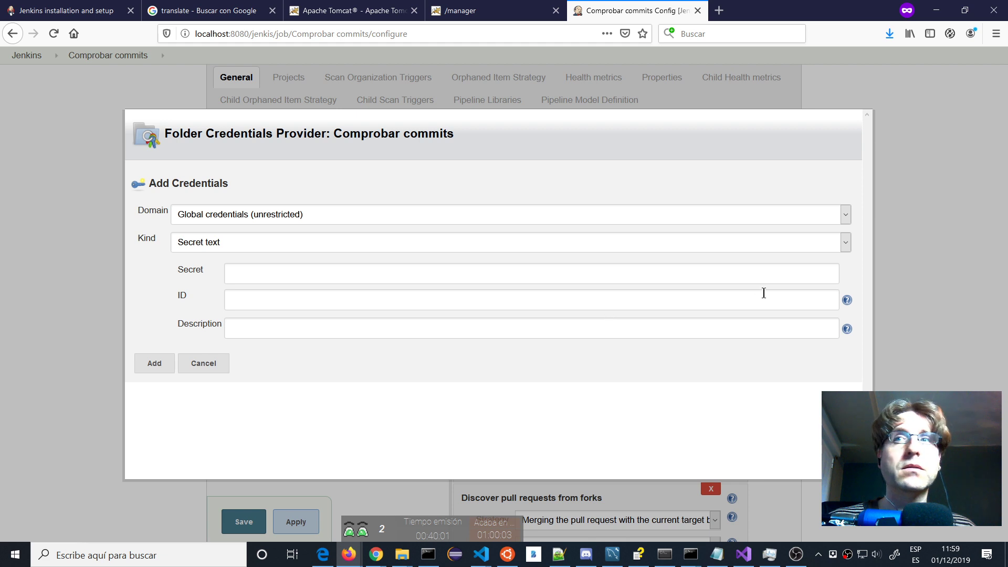
pyautogui.click(752, 281)
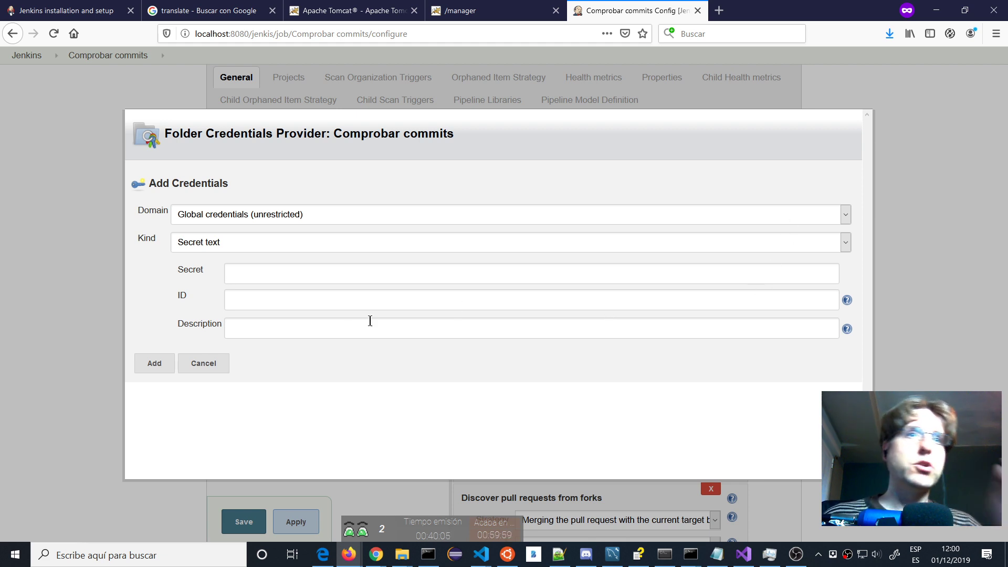
pyautogui.click(204, 363)
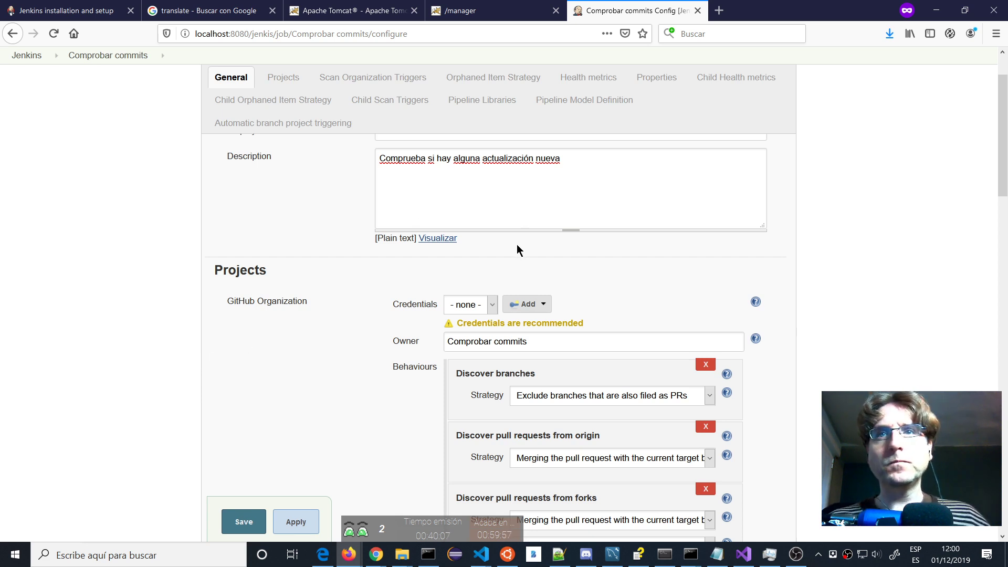
pyautogui.scroll(-3, 518, 245)
pyautogui.scroll(-2, 517, 237)
pyautogui.scroll(5, 516, 241)
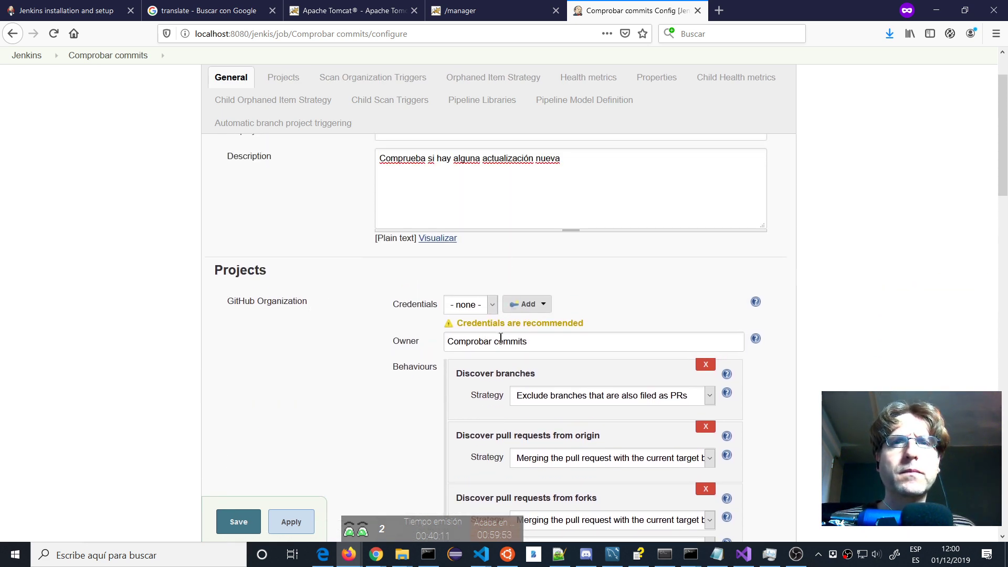
pyautogui.click(478, 307)
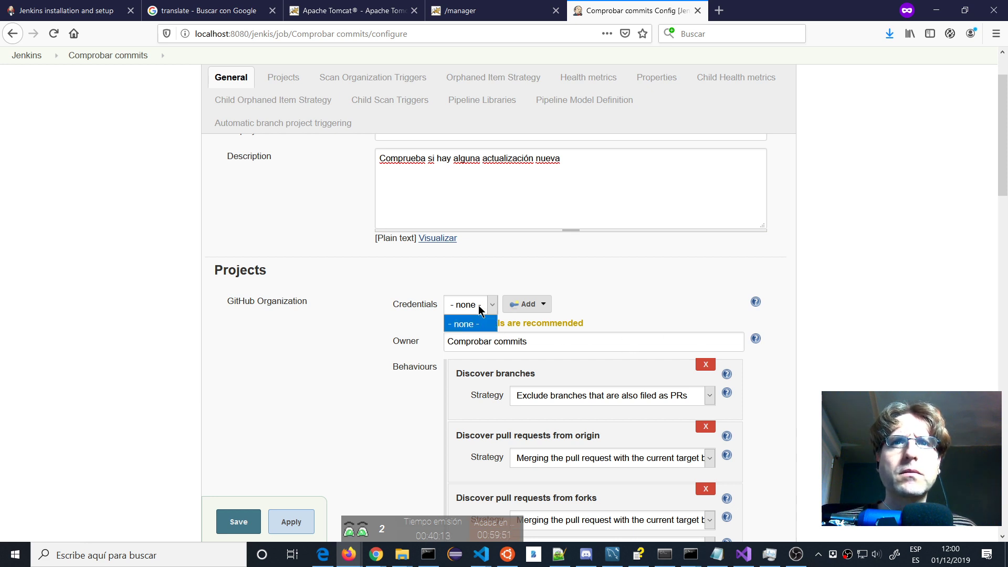
pyautogui.click(525, 305)
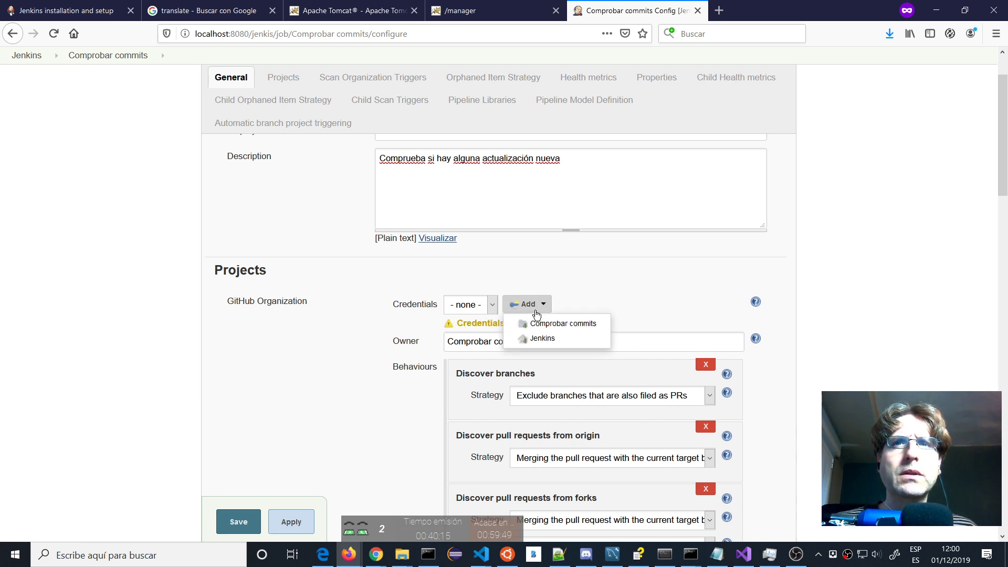
pyautogui.scroll(2, 643, 208)
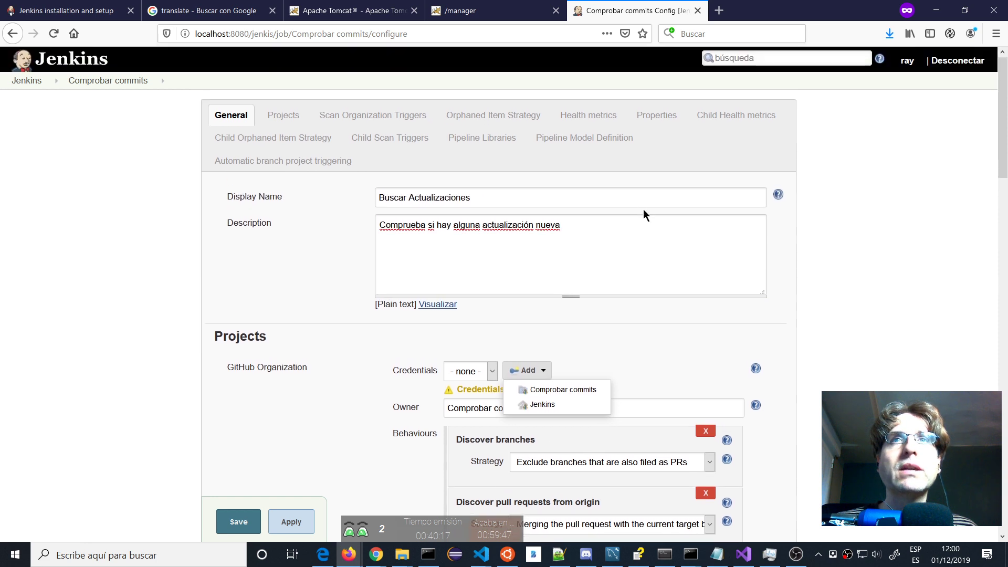
pyautogui.click(288, 113)
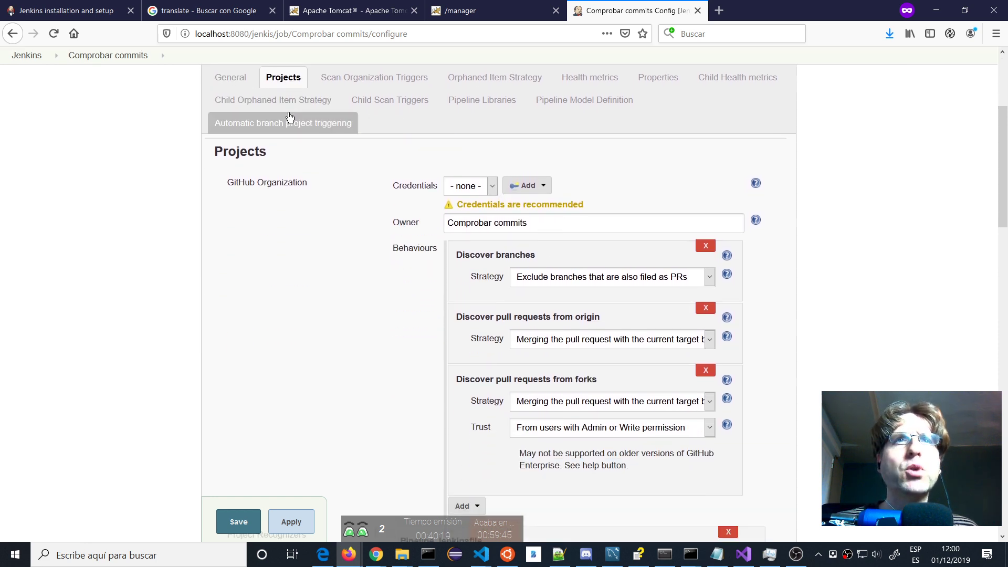
pyautogui.scroll(-5, 321, 198)
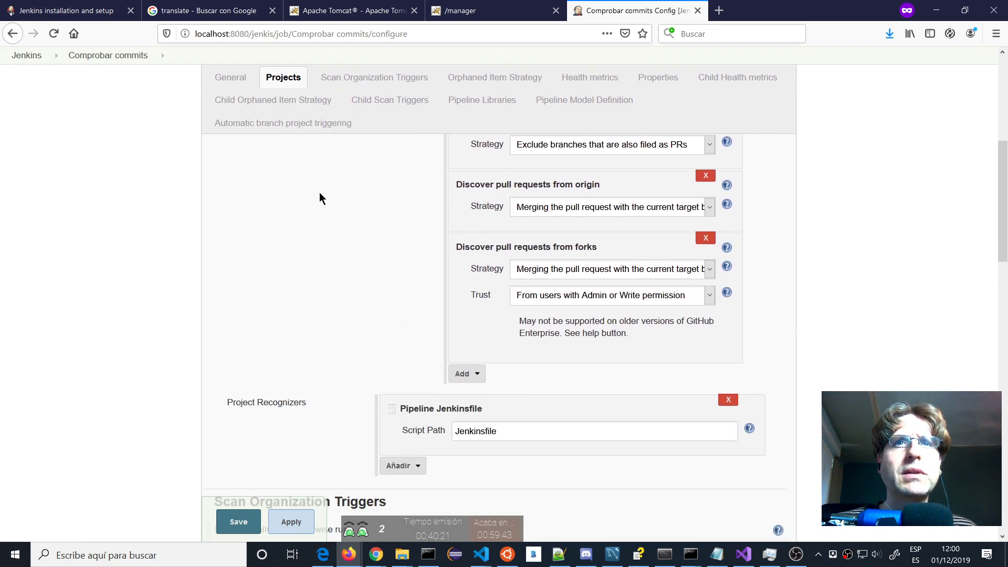
pyautogui.scroll(-10, 320, 193)
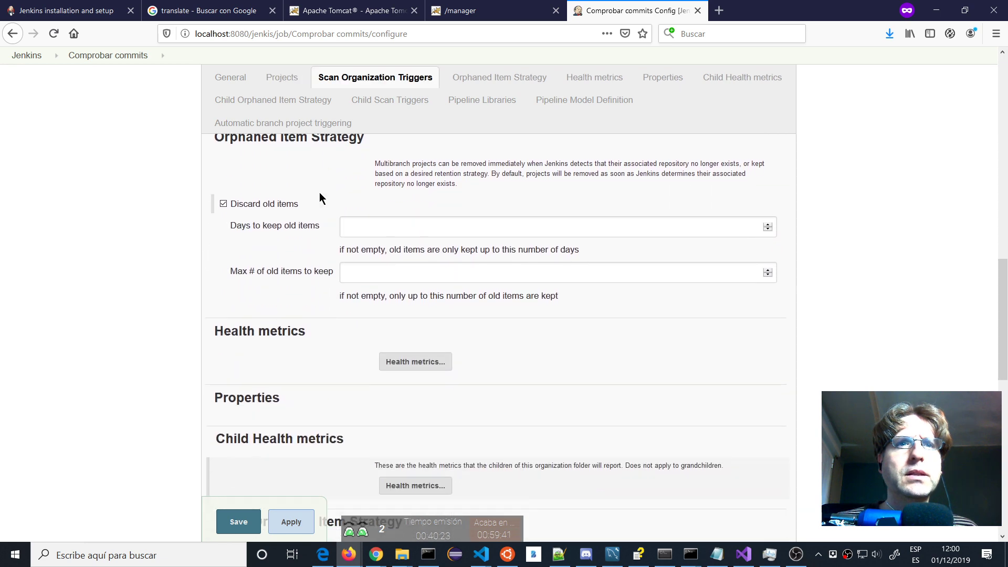
pyautogui.scroll(-4, 319, 194)
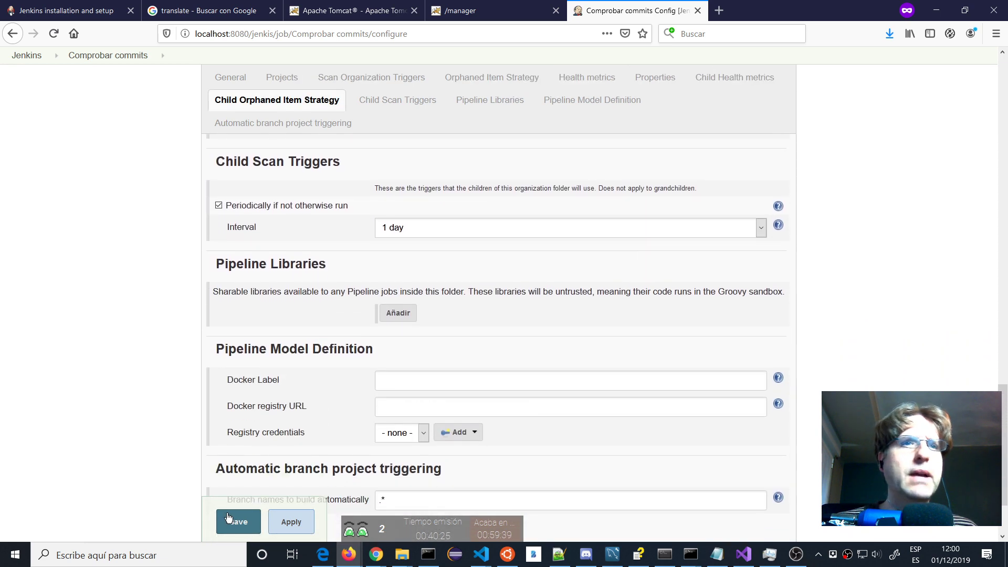
# Save the Buscar Actualizaciones configuration and read the scan log ending in Finished: FAILURE.
pyautogui.click(242, 517)
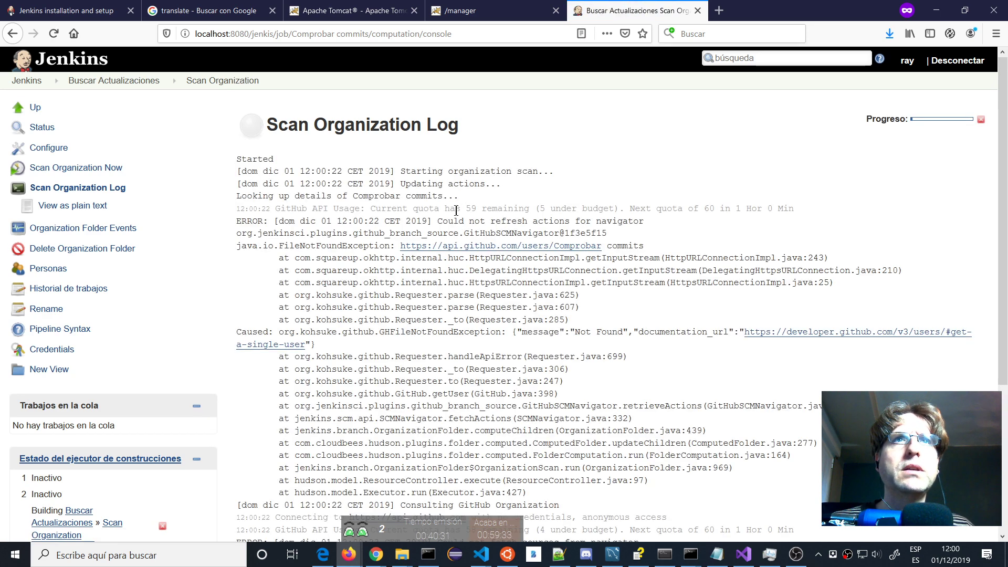
pyautogui.scroll(-4, 457, 206)
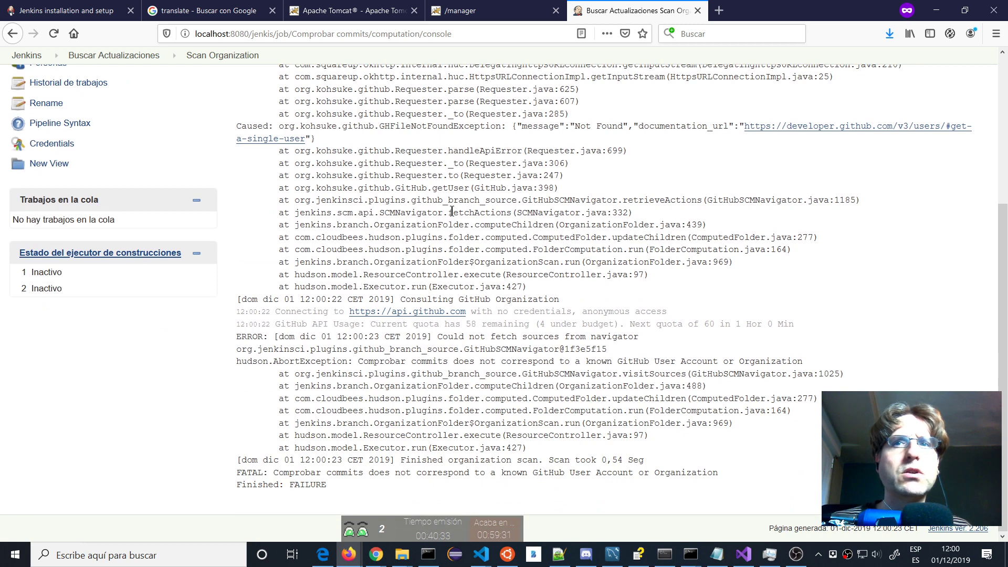
pyautogui.scroll(4, 451, 211)
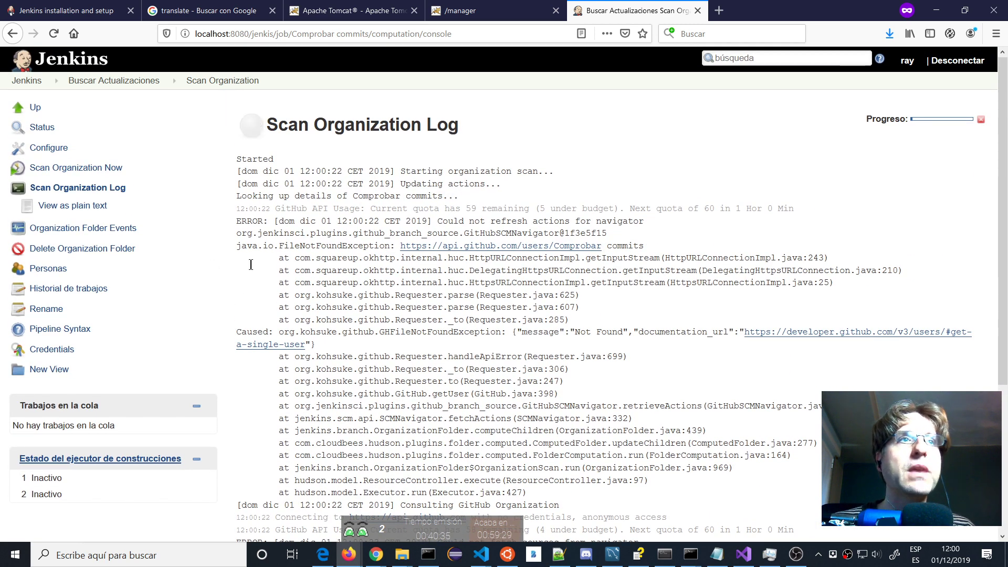
# Search Google in a new tab for 'cucumber jenkins', open the Cucumber Reports Plugin wiki page, and return to Jenkins.
pyautogui.click(718, 11)
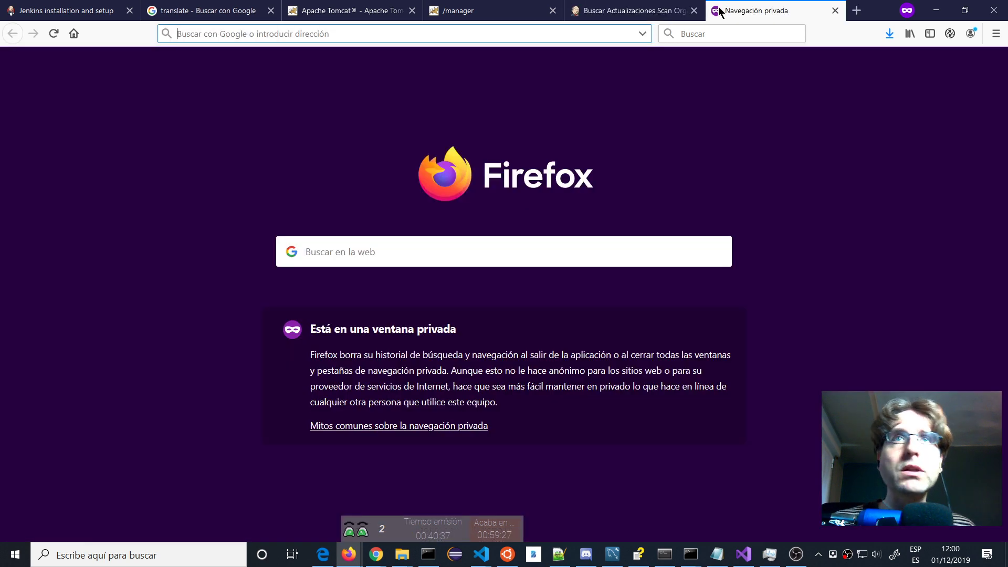
pyautogui.write('cuucum')
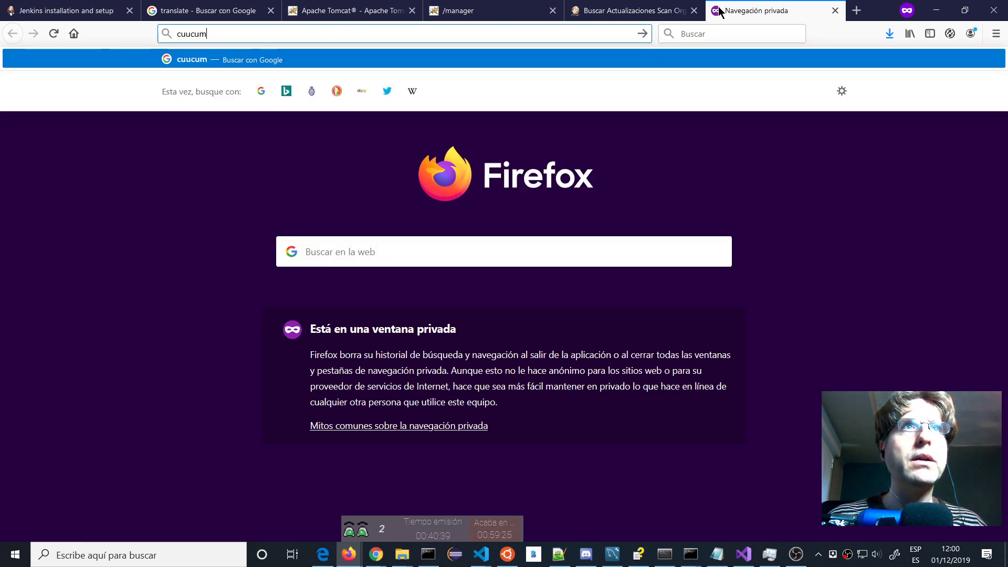
pyautogui.press('BackSpace')
pyautogui.press('BackSpace')
pyautogui.write('cumber ')
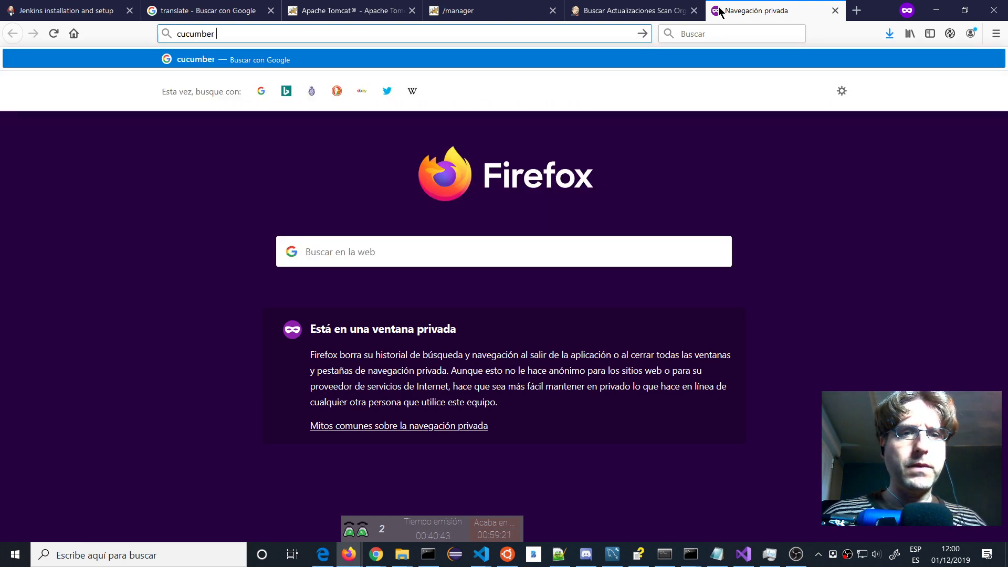
pyautogui.write('jenkins')
pyautogui.press('Return')
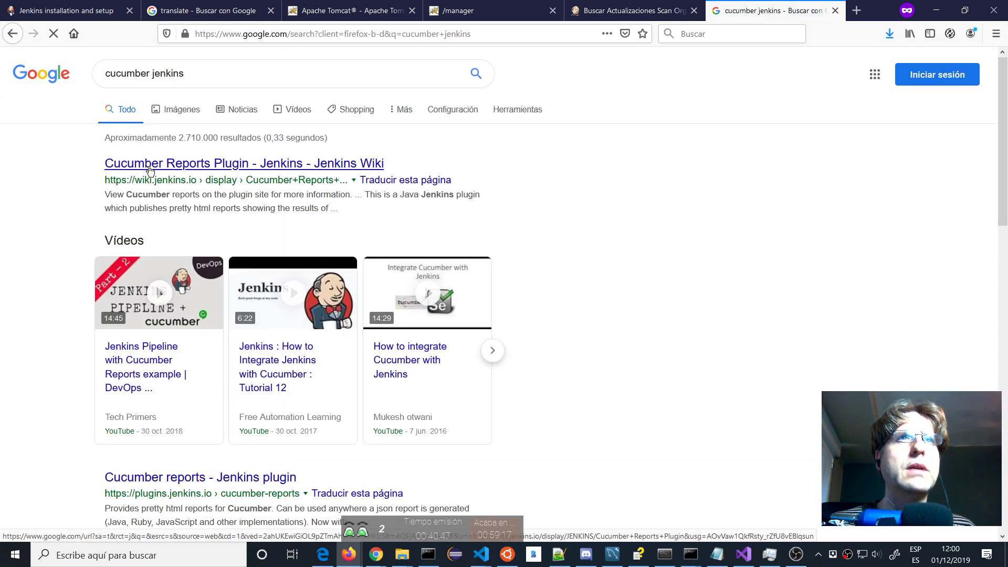
pyautogui.click(150, 169)
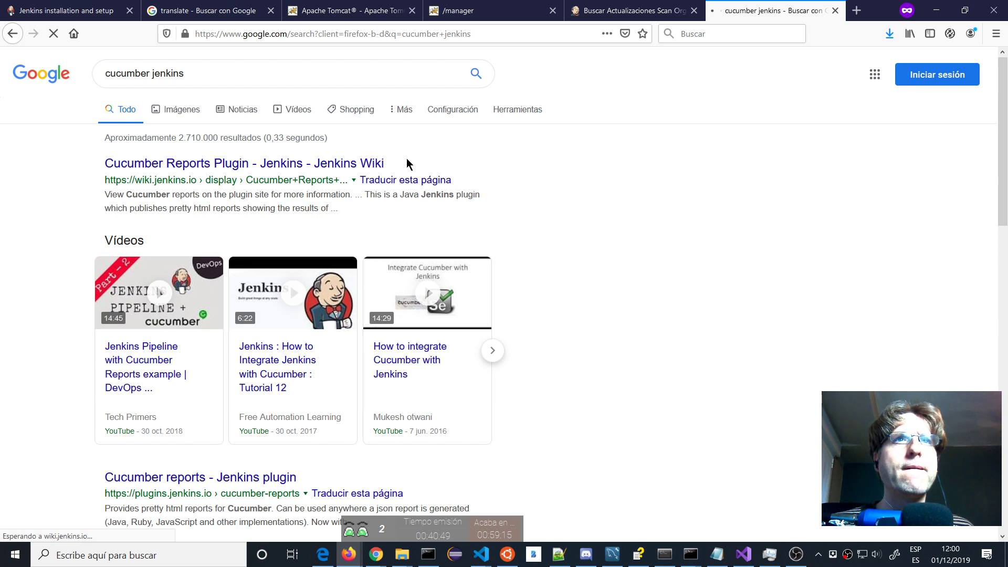
pyautogui.click(624, 12)
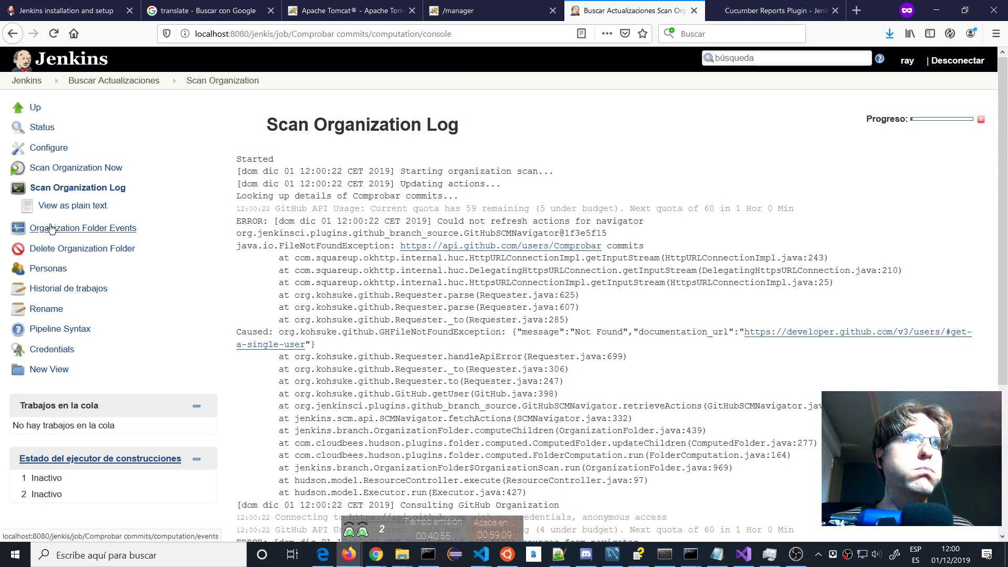
# From the Jenkins dashboard, go through Administrar Jenkins to Administrar Plugins and list Todos los plugins.
pyautogui.click(26, 80)
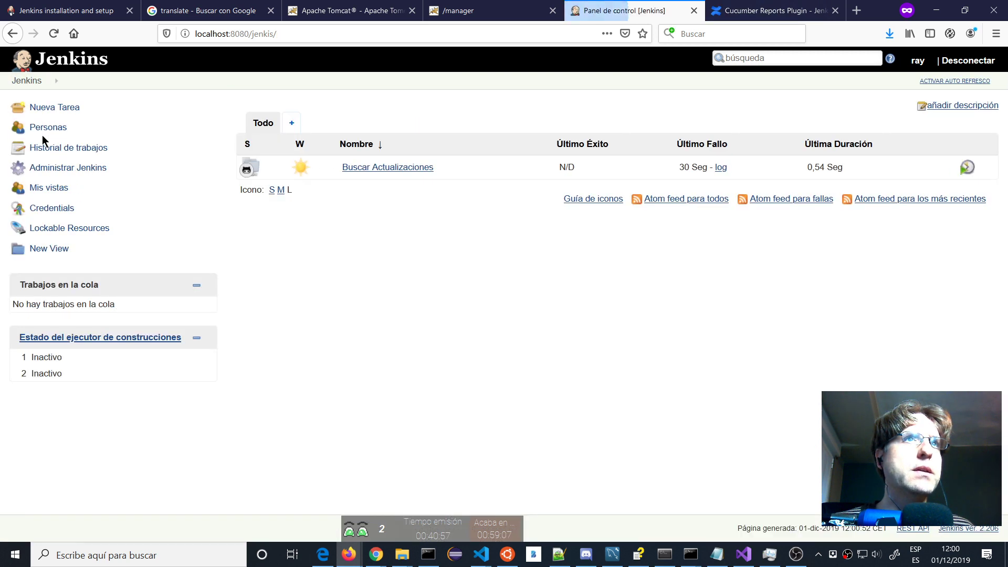
pyautogui.click(69, 168)
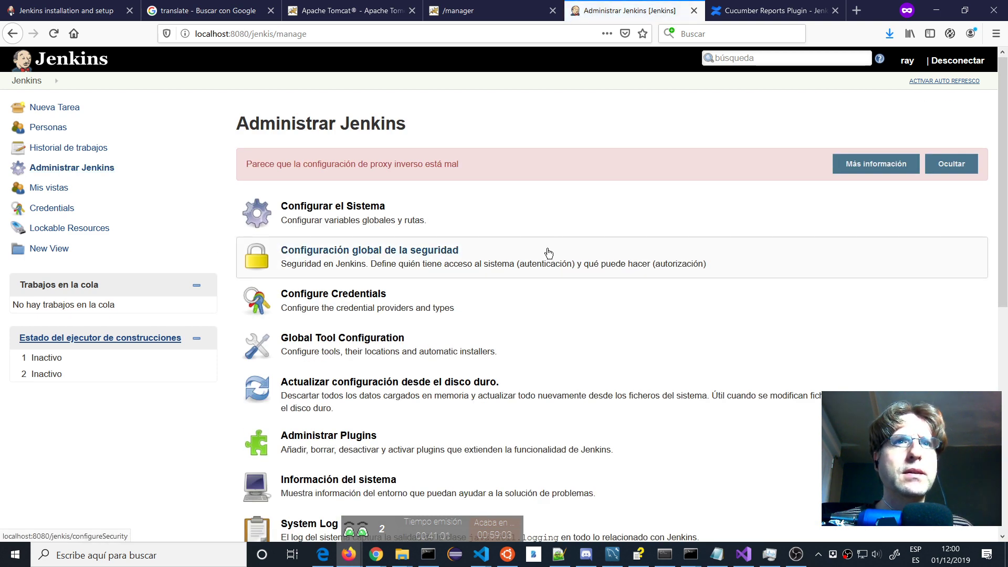
pyautogui.scroll(-1, 448, 268)
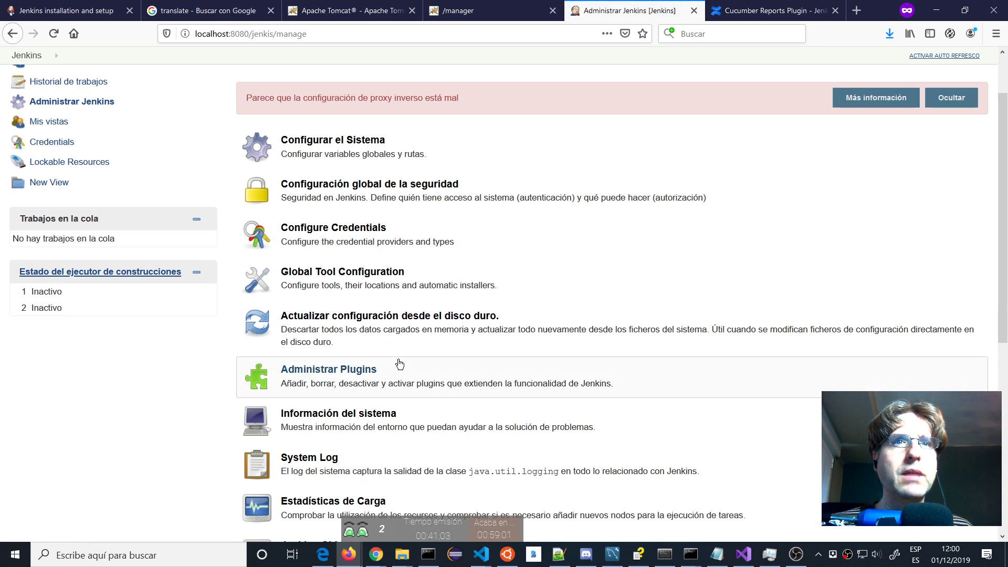
pyautogui.click(349, 378)
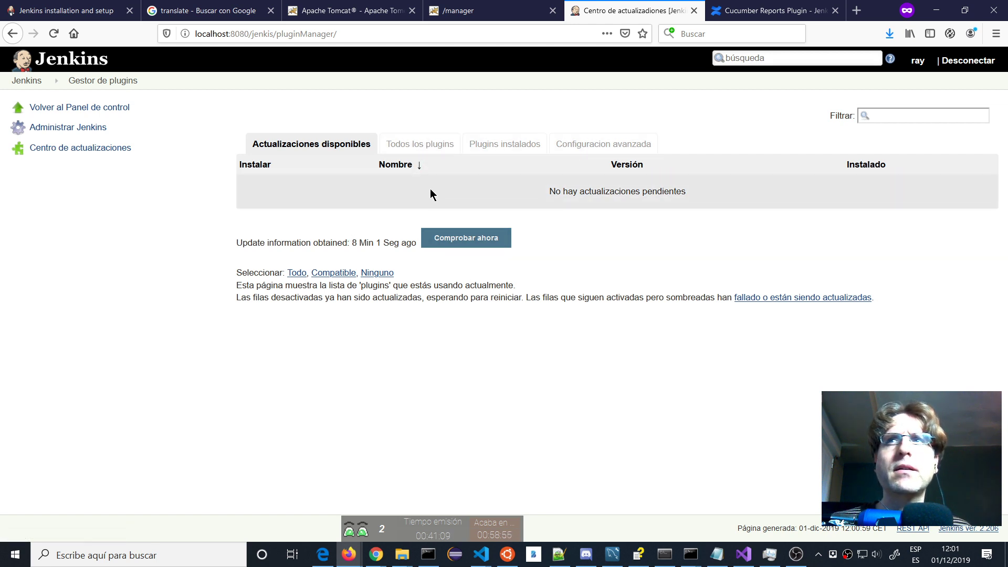
pyautogui.click(425, 145)
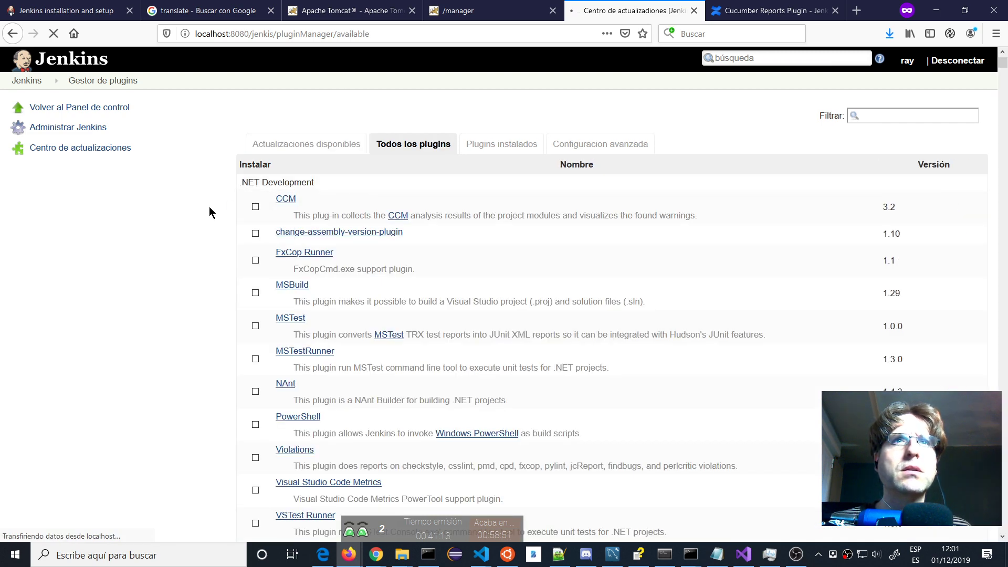
pyautogui.scroll(-5, 209, 206)
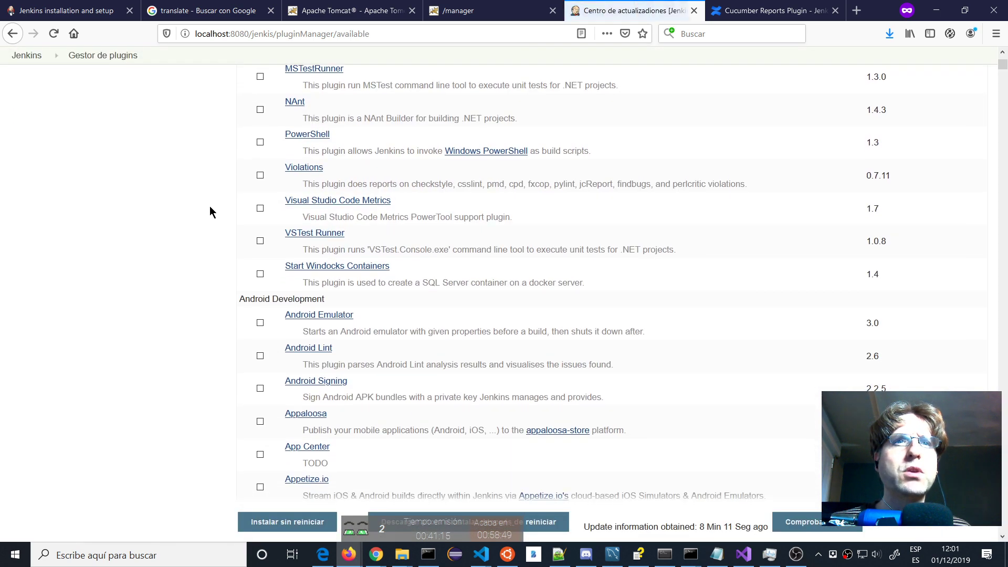
pyautogui.scroll(-7, 210, 207)
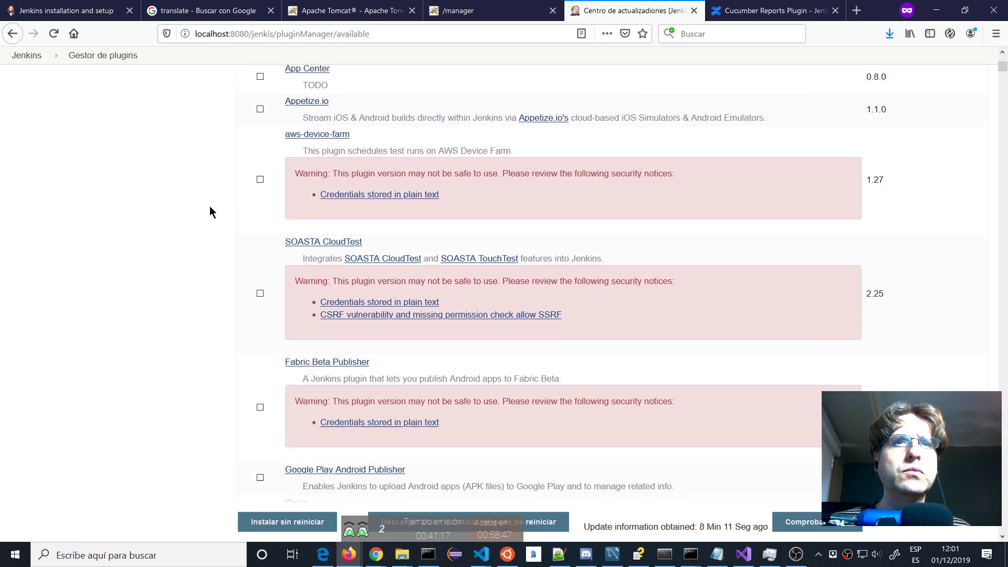
pyautogui.scroll(-10, 209, 207)
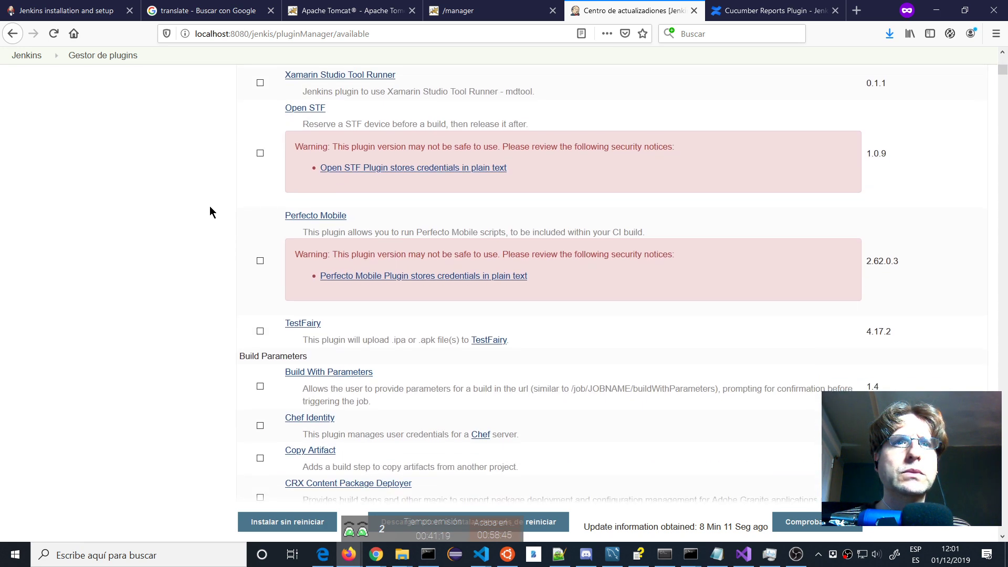
pyautogui.scroll(-4, 209, 213)
pyautogui.scroll(5, 210, 212)
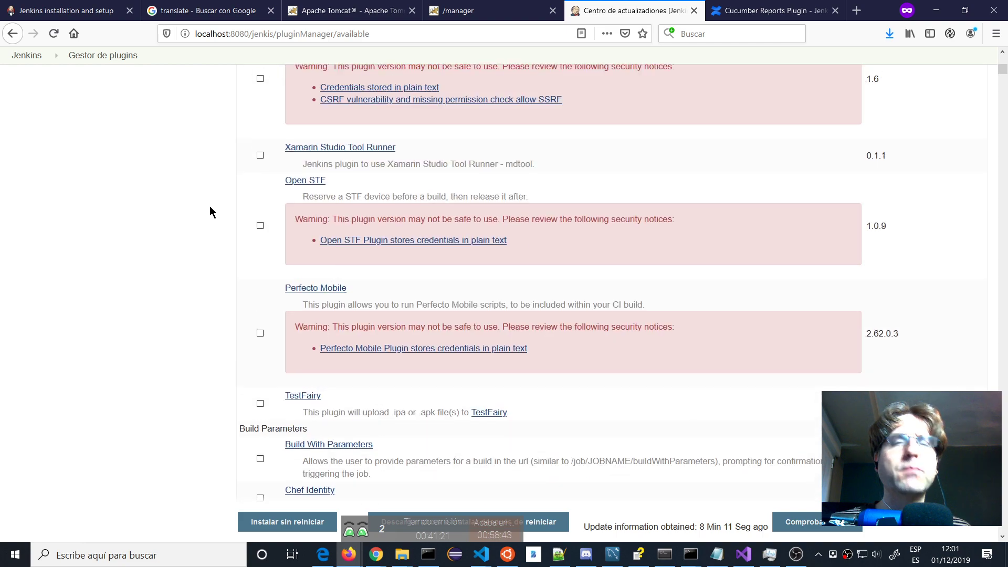
pyautogui.scroll(15, 209, 212)
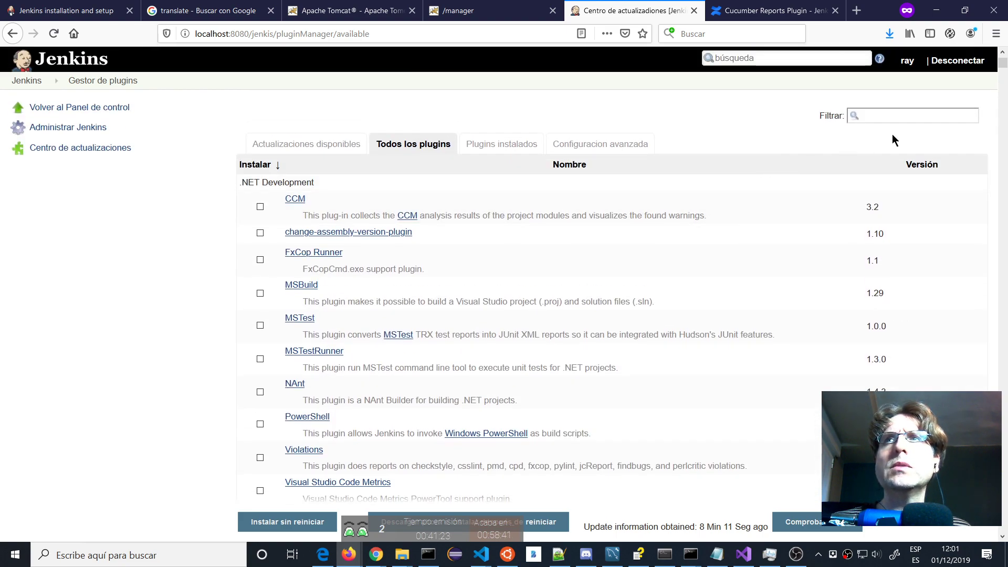
# Filter plugins by 'cucum' and tick Cucumber reports, Cucumber Trend Reports and cucumber-perf for installation.
pyautogui.click(898, 120)
pyautogui.write('c')
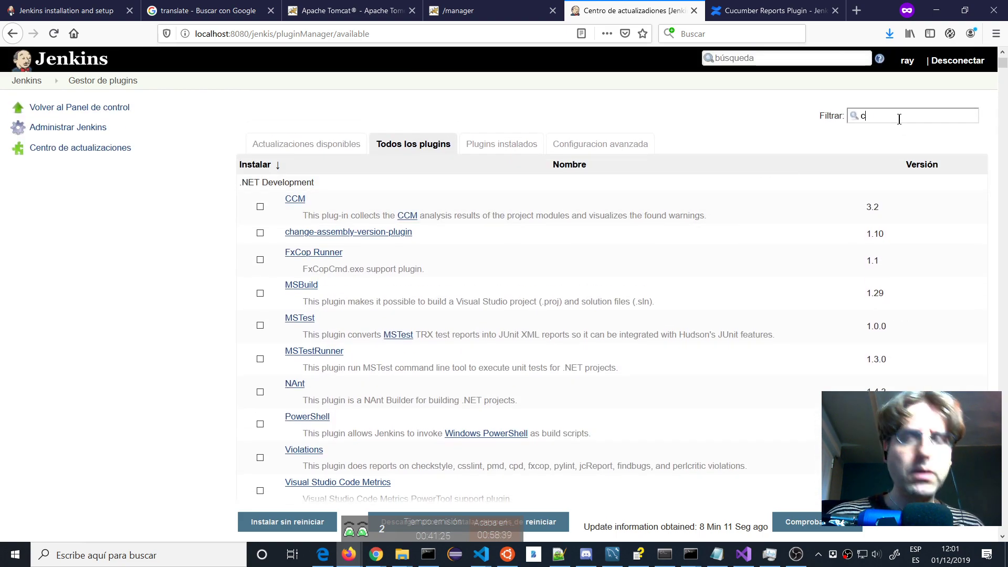
pyautogui.write('ucum')
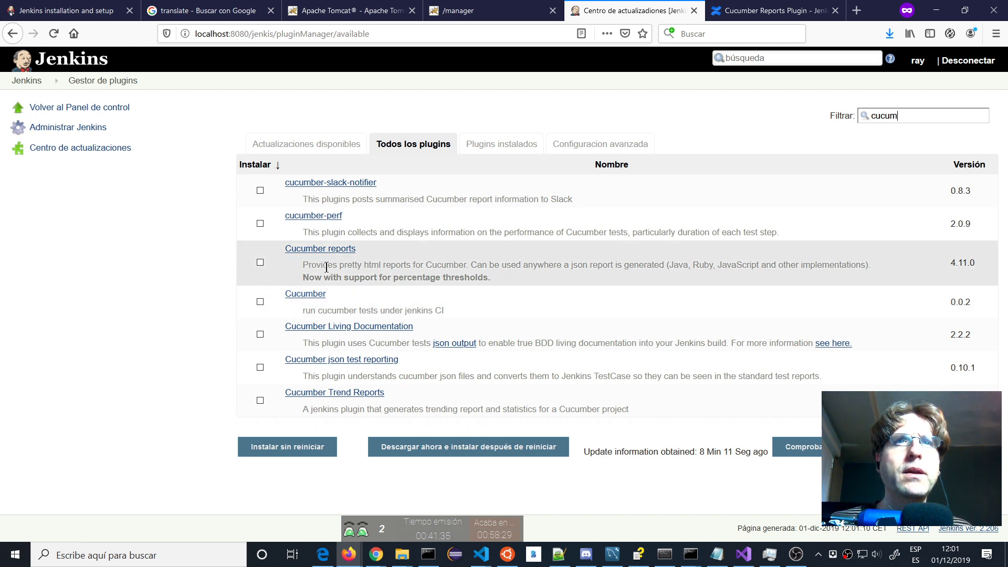
pyautogui.click(260, 262)
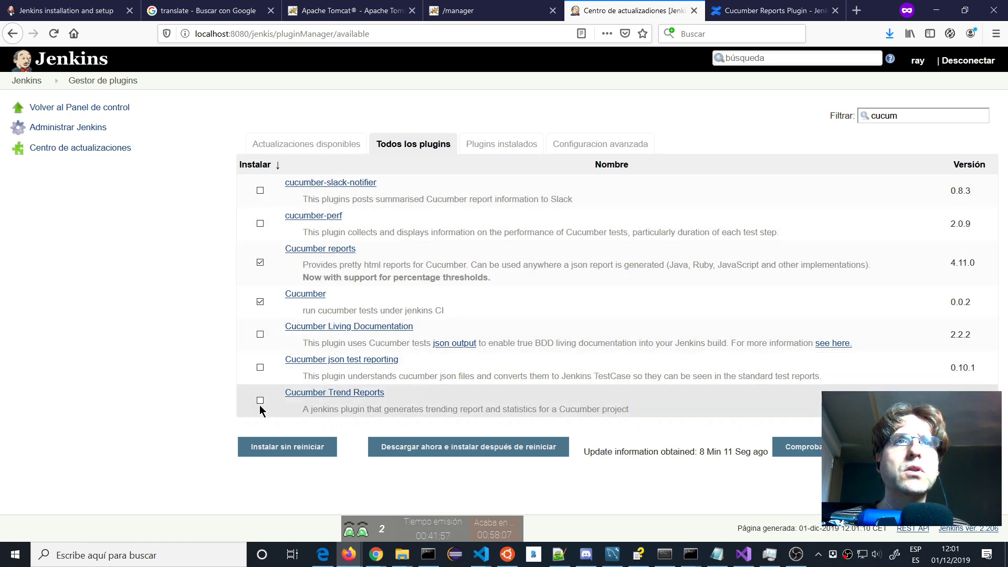
pyautogui.click(259, 401)
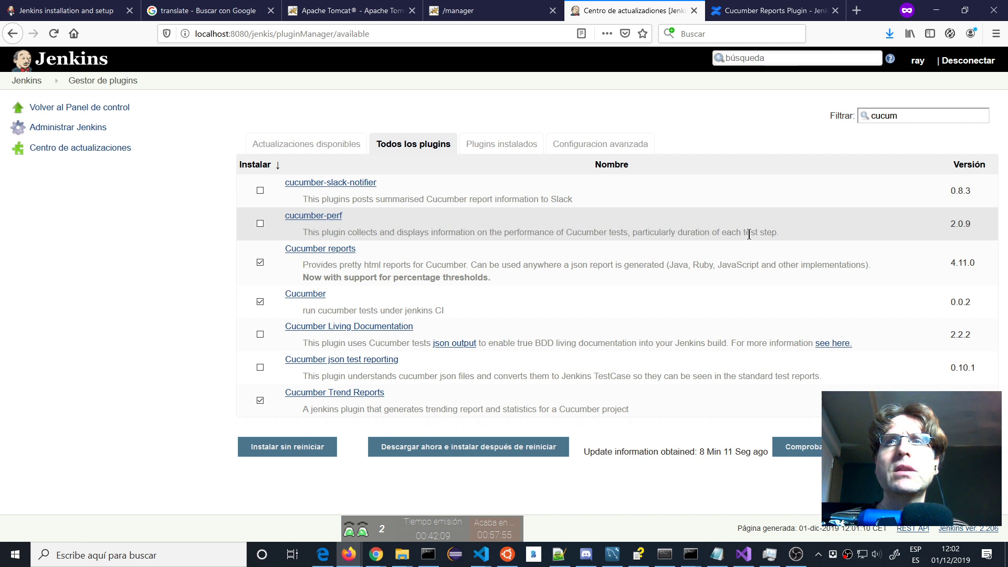
pyautogui.click(260, 224)
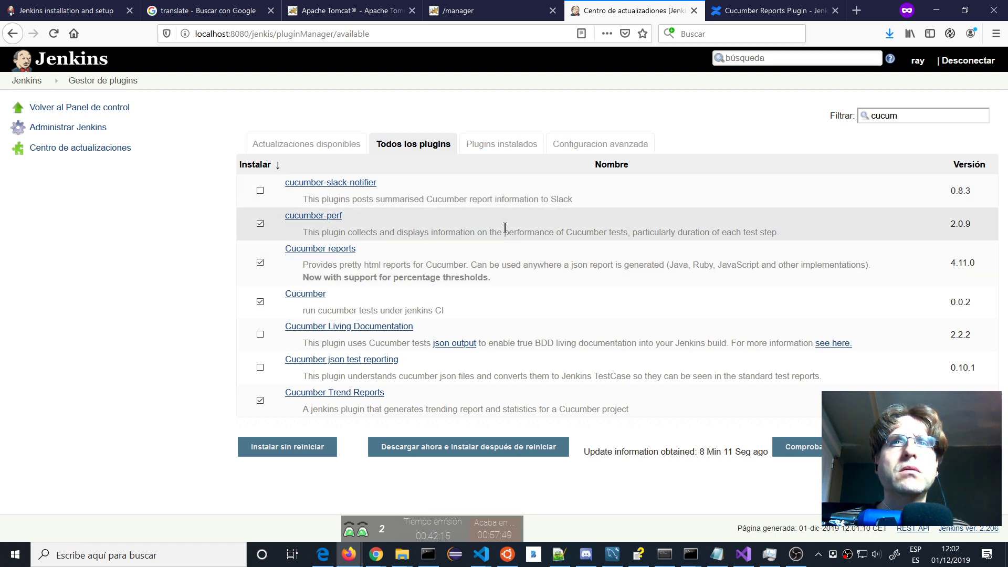
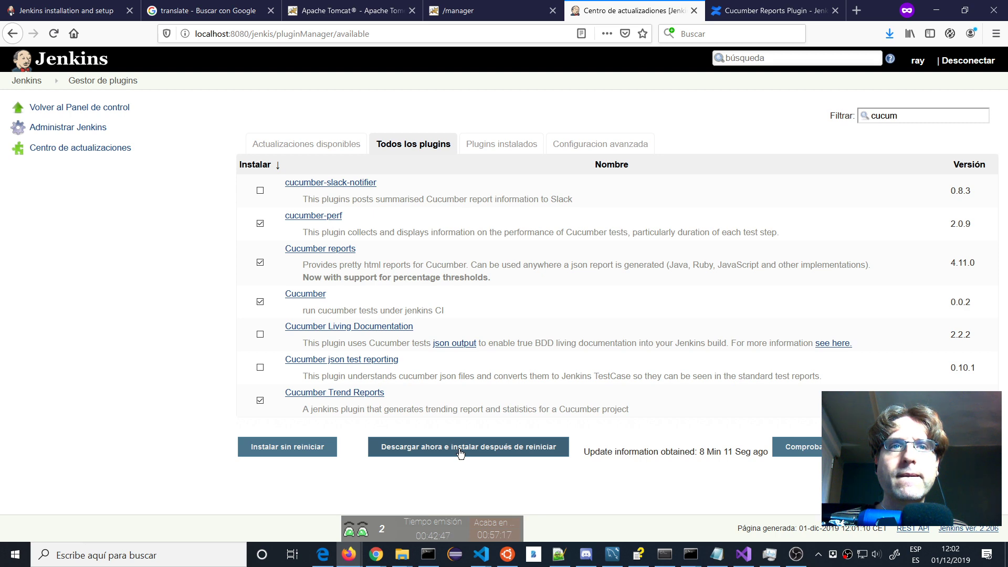
# Install cucumber-perf, Cucumber reports, Cucumber and Cucumber Trend Reports without restarting, watching them reach Actualizado.
pyautogui.click(330, 448)
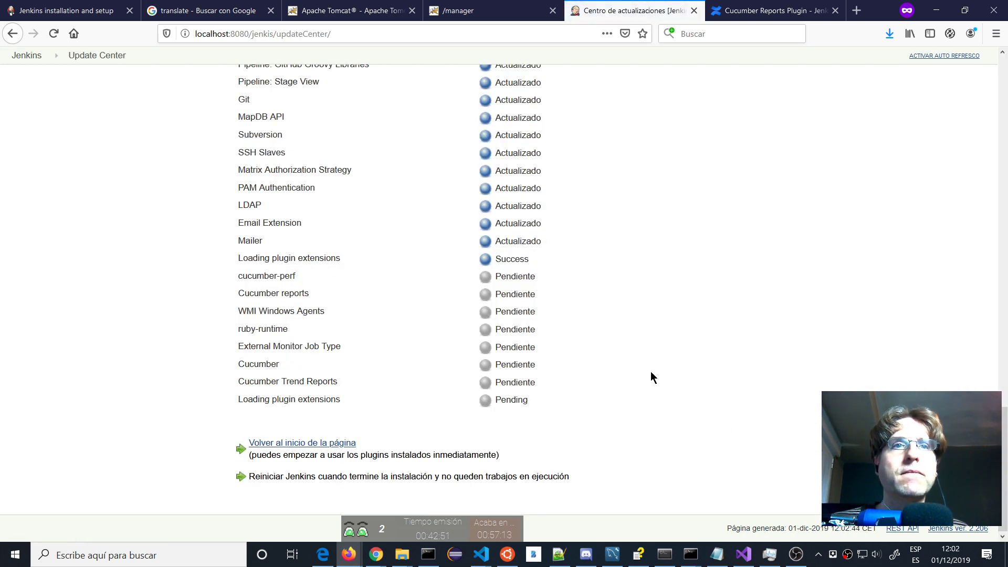
pyautogui.scroll(7, 650, 371)
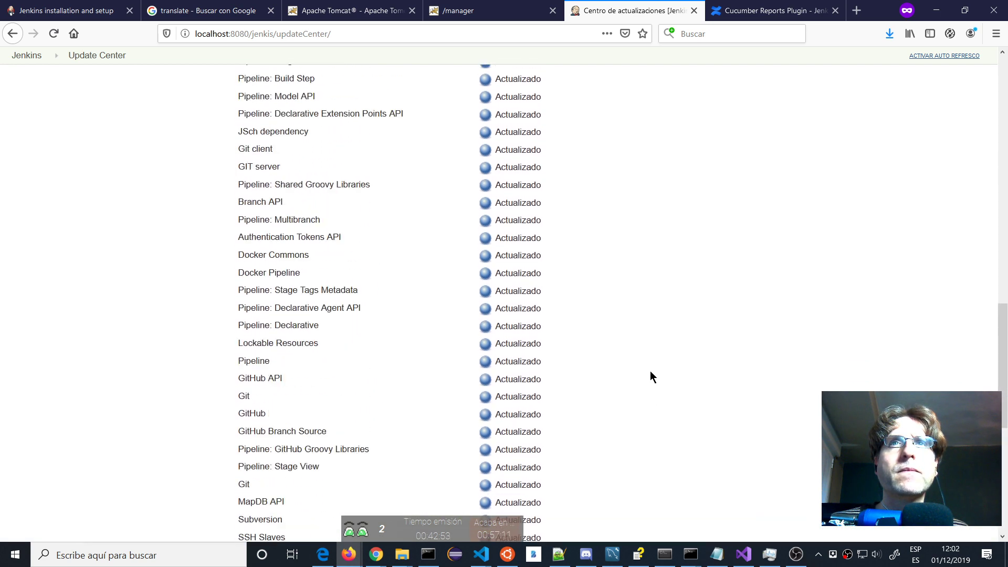
pyautogui.scroll(10, 650, 370)
pyautogui.scroll(-5, 650, 368)
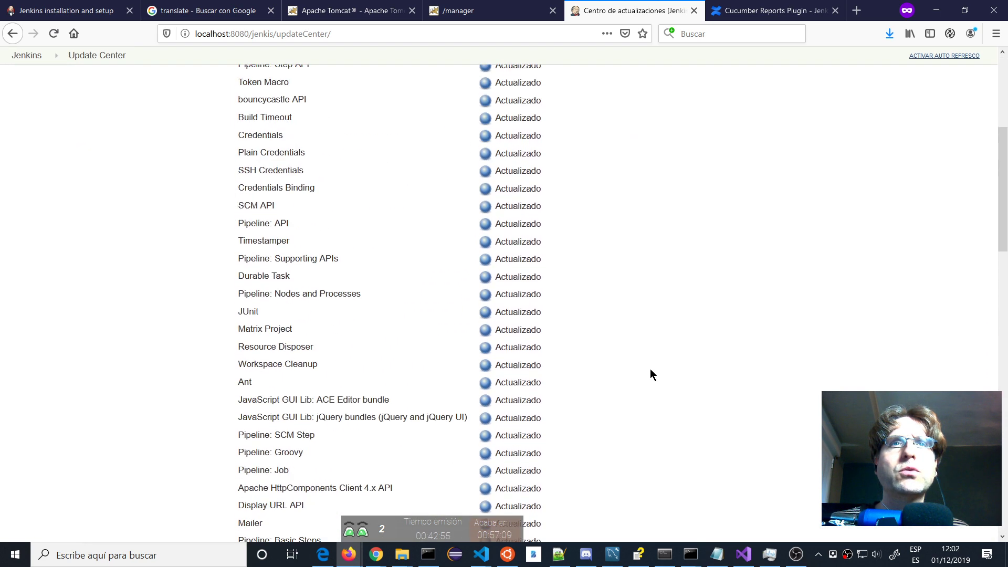
pyautogui.scroll(-15, 650, 368)
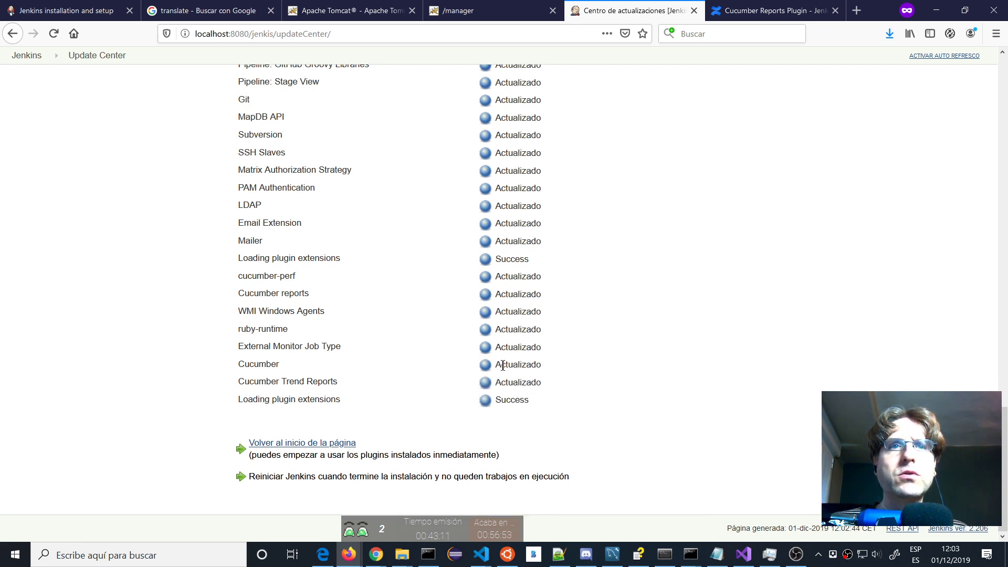
# Return to the dashboard, open Administrar Jenkins and confirm reloading the configuration from disk.
pyautogui.click(342, 443)
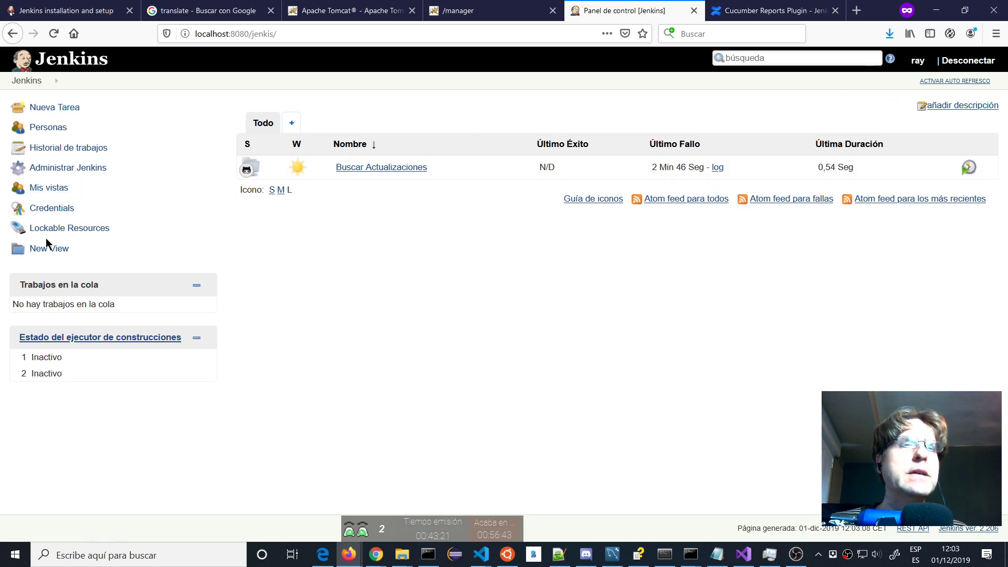
pyautogui.click(48, 169)
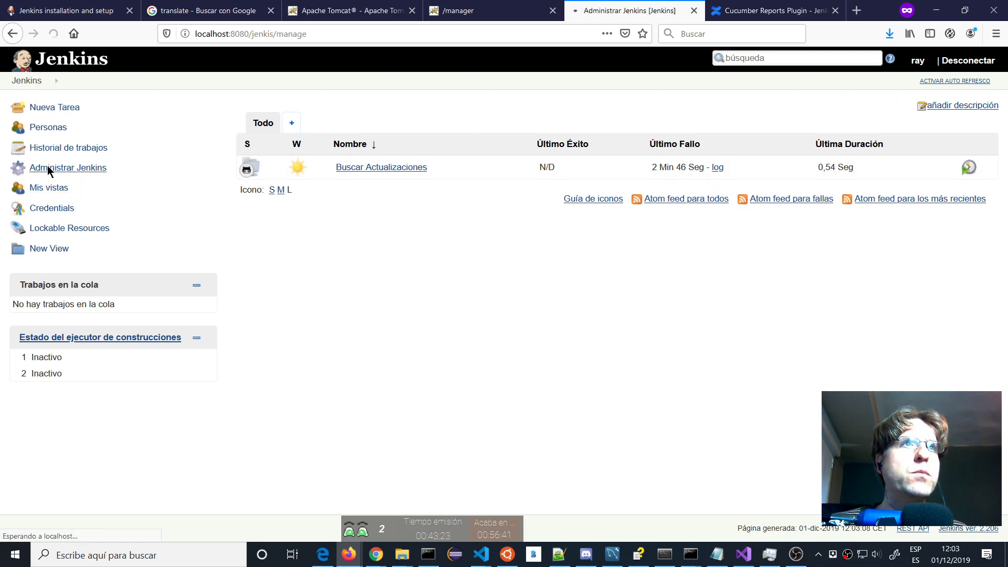
pyautogui.scroll(-8, 426, 263)
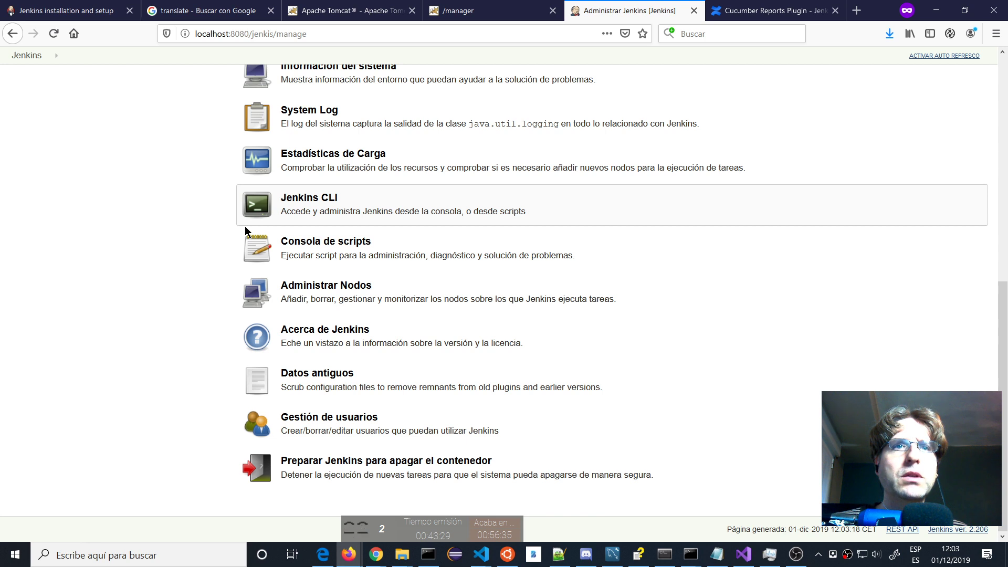
pyautogui.scroll(1, 244, 225)
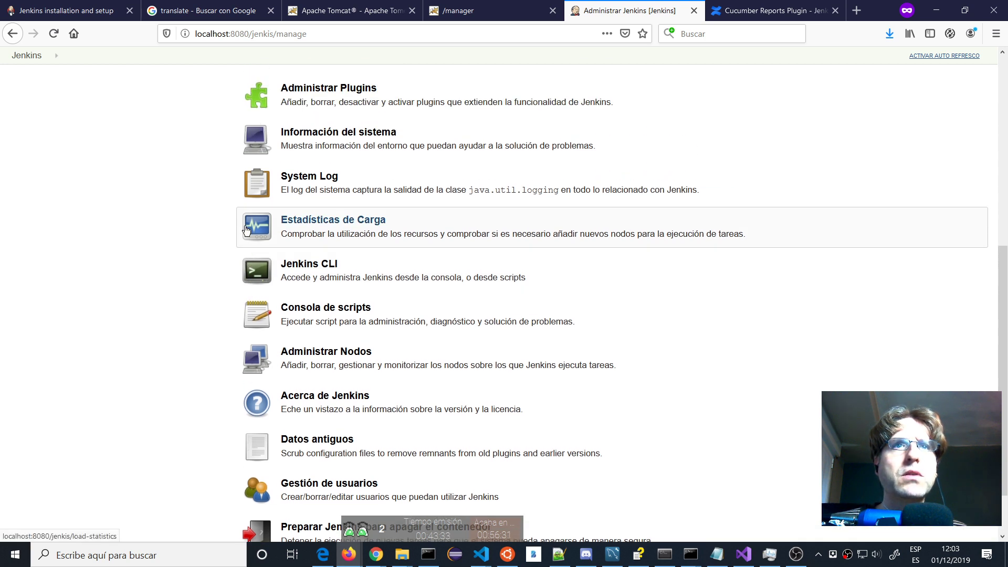
pyautogui.scroll(1, 246, 229)
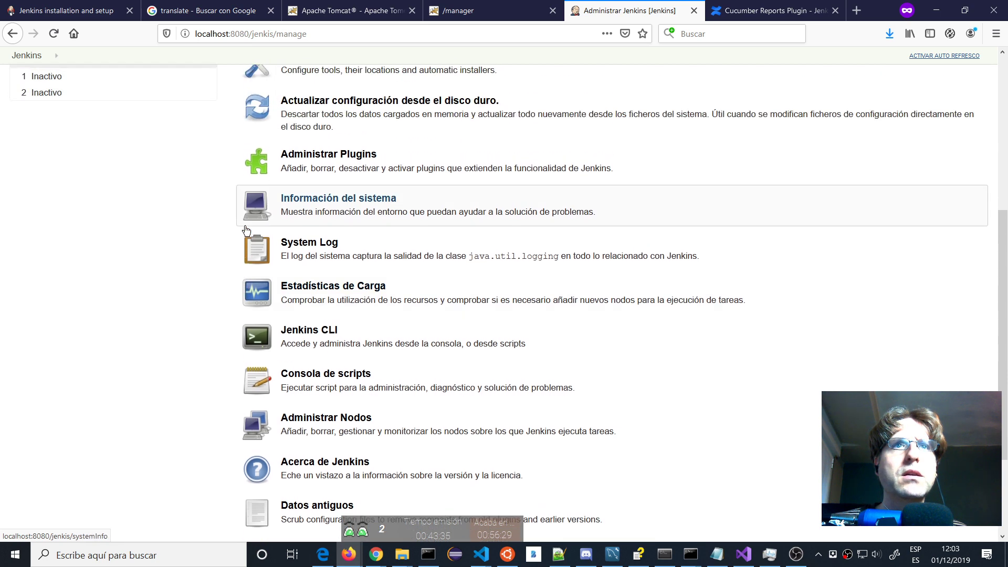
pyautogui.scroll(3, 246, 229)
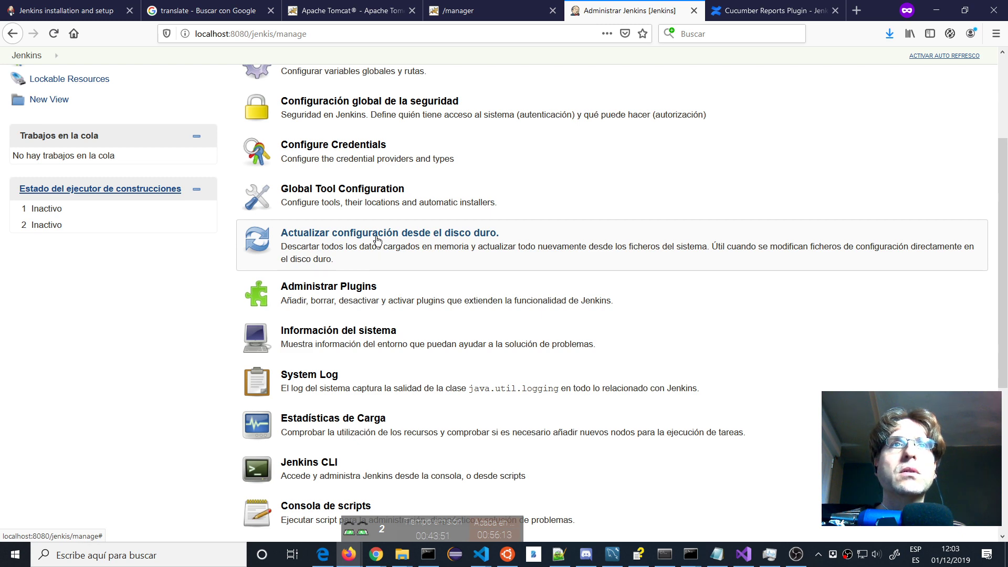
pyautogui.click(377, 240)
pyautogui.click(475, 250)
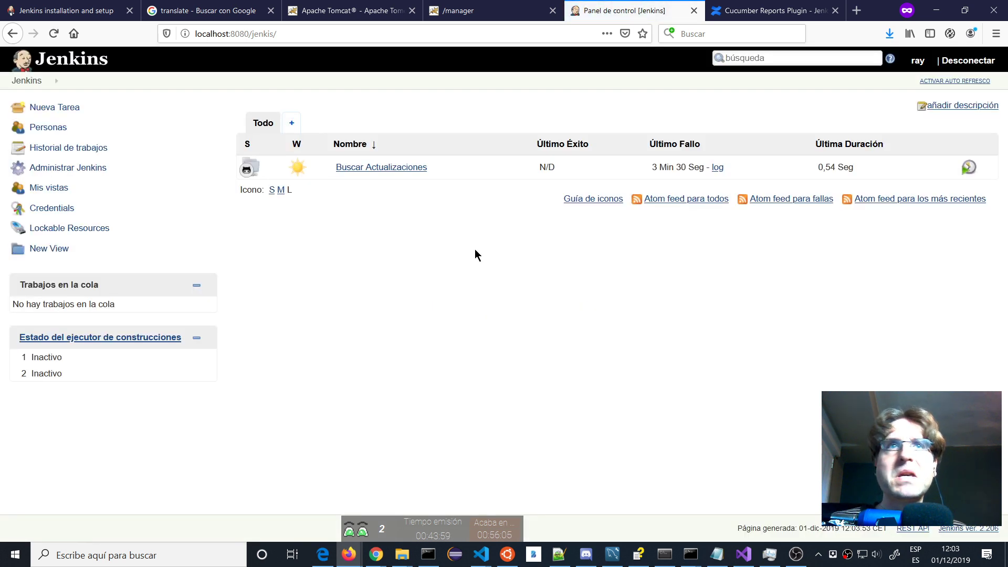
# Start a Nueva Tarea and enter the item name 'Cucumber API'.
pyautogui.click(67, 107)
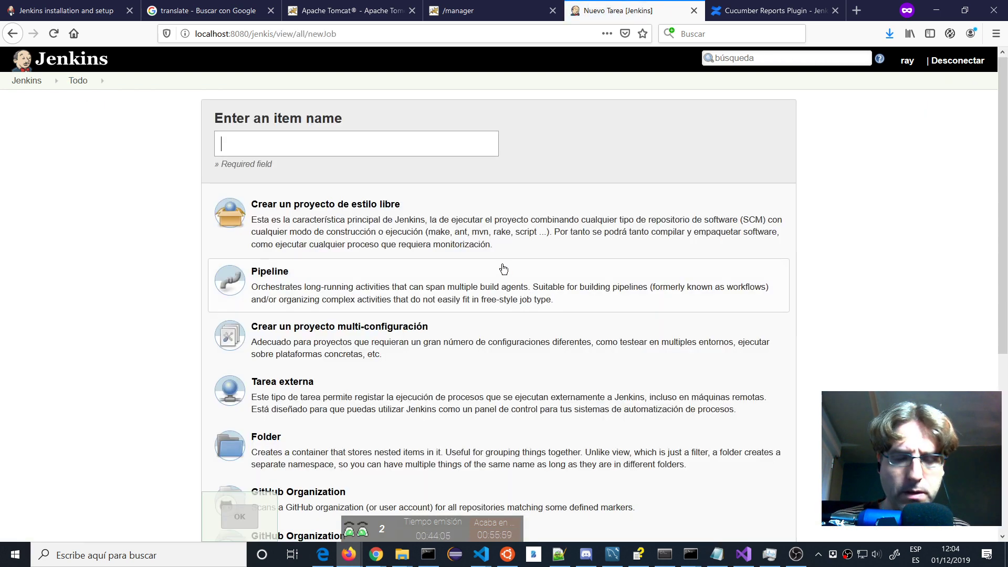
pyautogui.write('Cum')
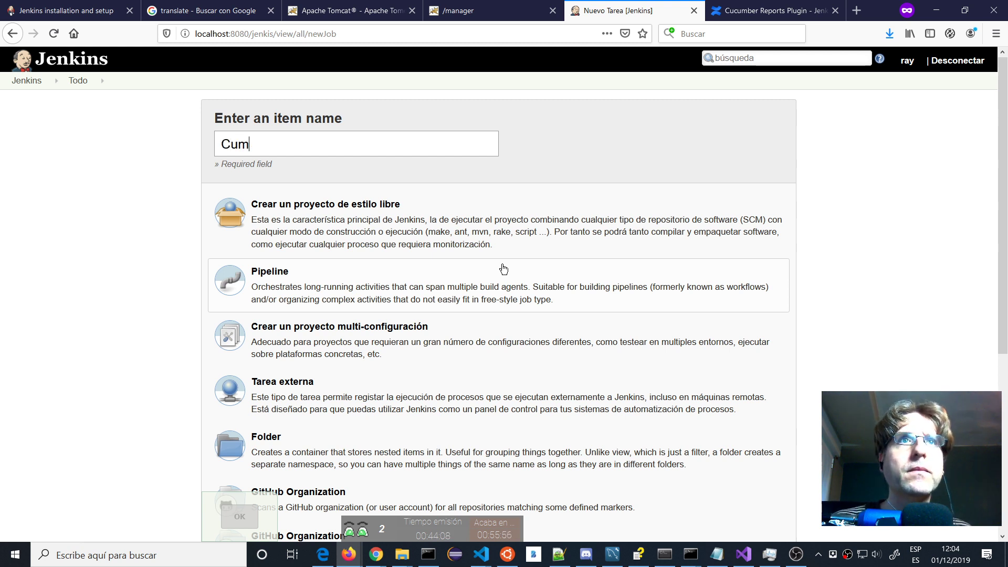
pyautogui.press('BackSpace')
pyautogui.write('cumbar')
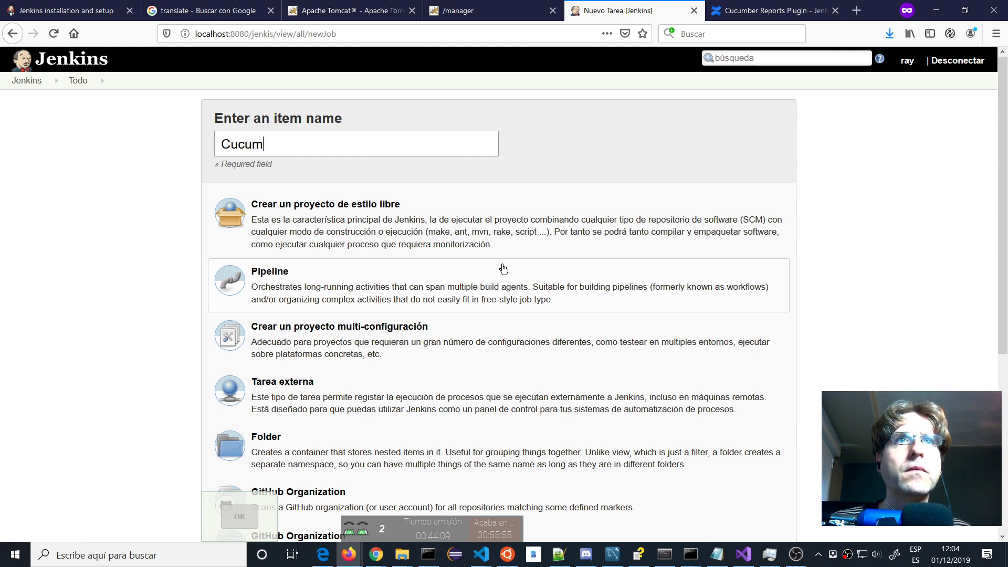
pyautogui.press('BackSpace')
pyautogui.press('BackSpace')
pyautogui.write('er APO')
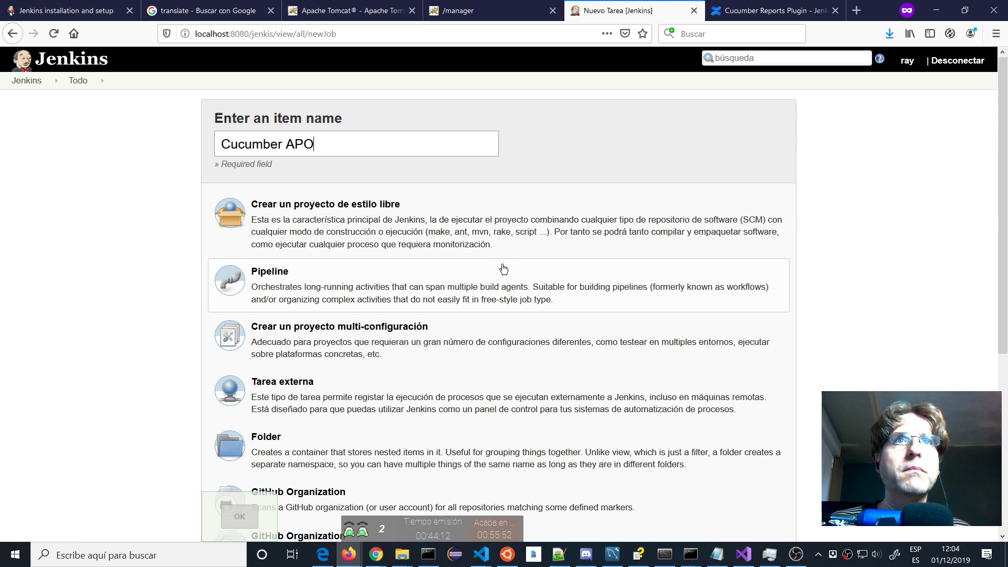
pyautogui.press('BackSpace')
pyautogui.write('I')
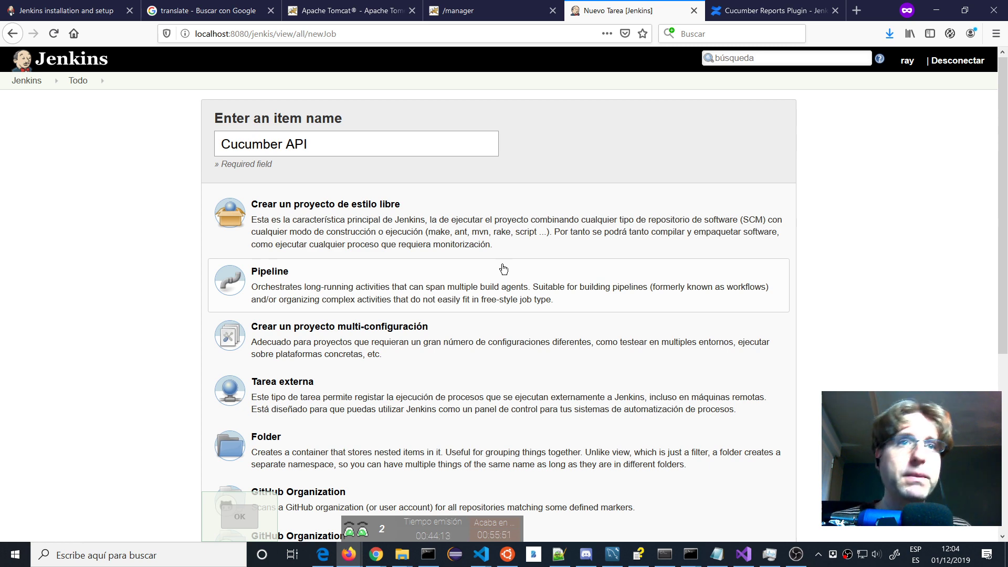
pyautogui.scroll(-3, 444, 190)
pyautogui.scroll(-4, 444, 186)
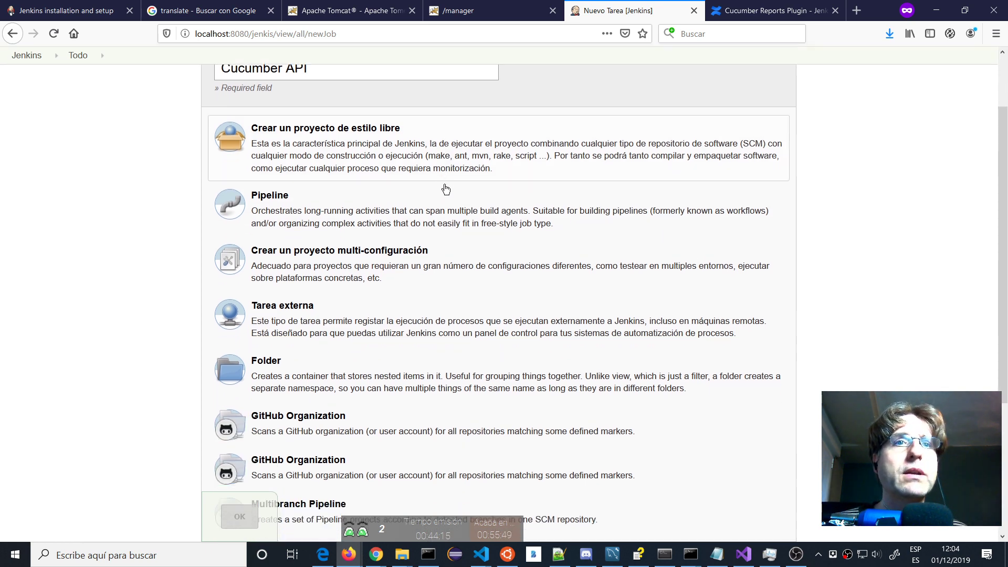
pyautogui.scroll(4, 444, 187)
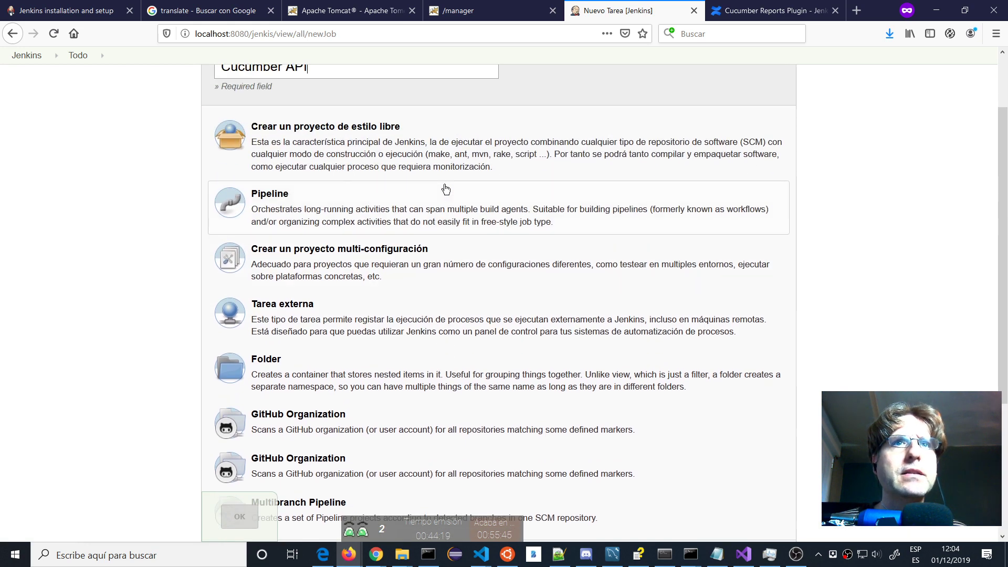
pyautogui.scroll(3, 446, 188)
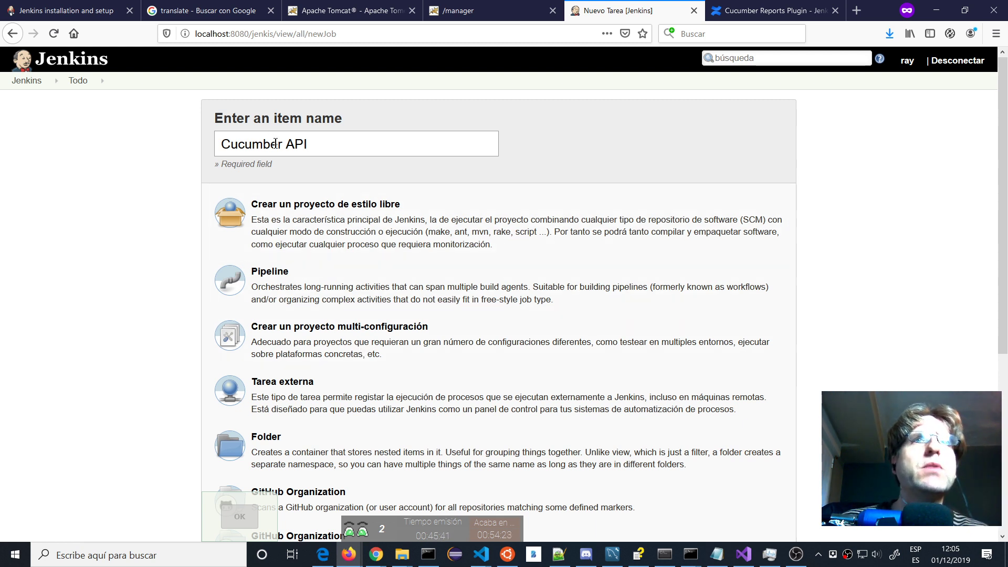
pyautogui.moveTo(287, 144); pyautogui.dragTo(220, 144)
pyautogui.press('BackSpace')
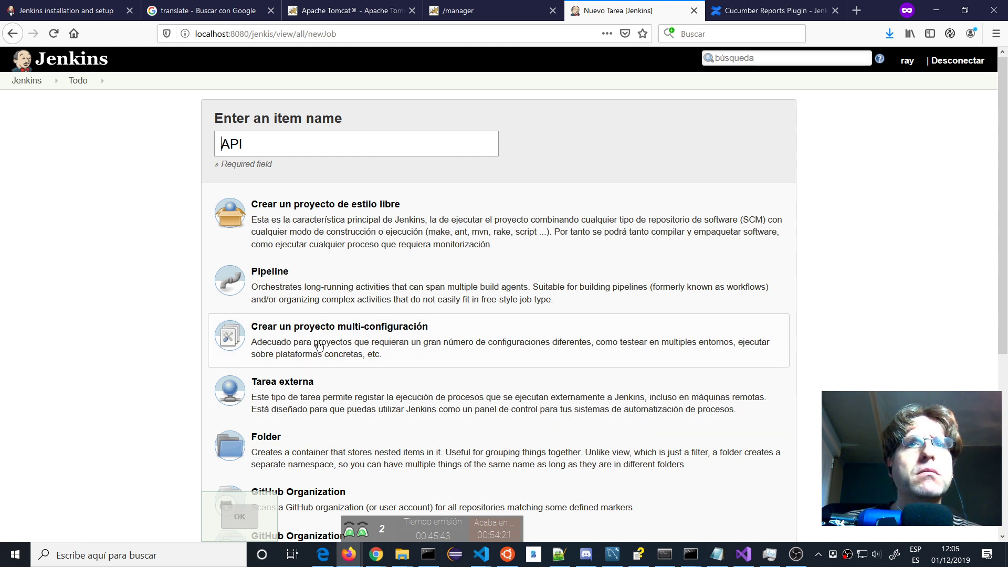
pyautogui.click(319, 346)
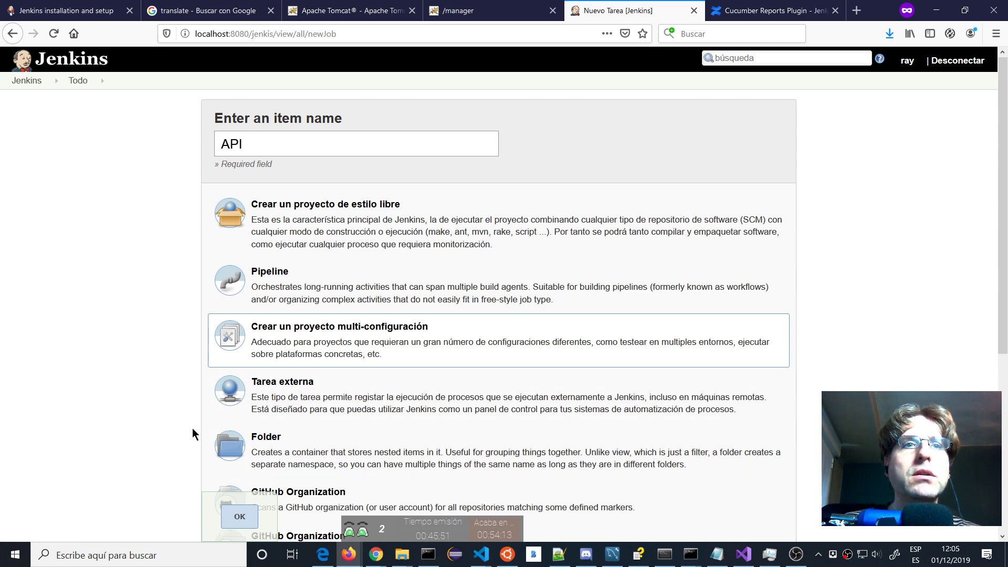
pyautogui.scroll(-4, 193, 434)
pyautogui.click(238, 519)
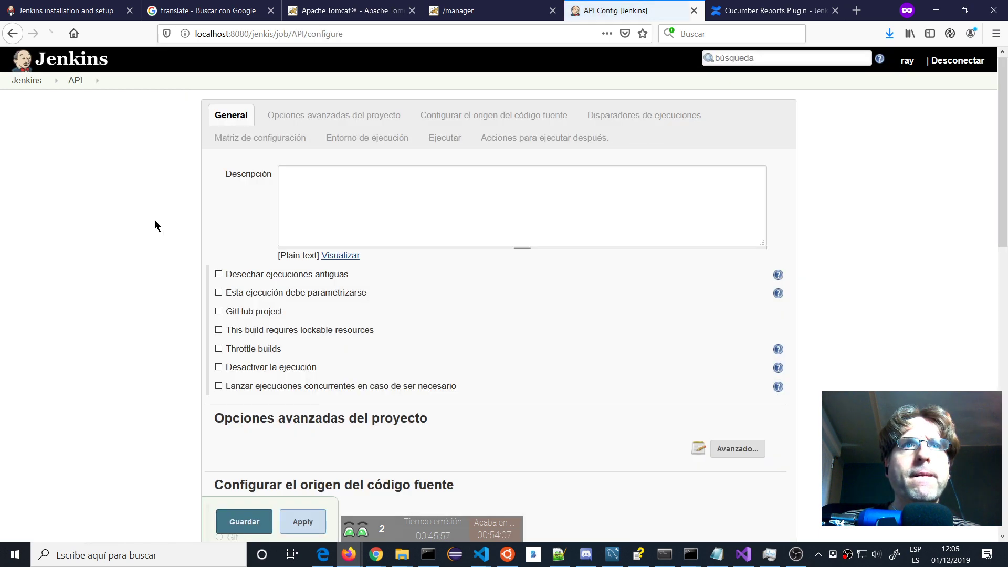
pyautogui.scroll(-2, 154, 219)
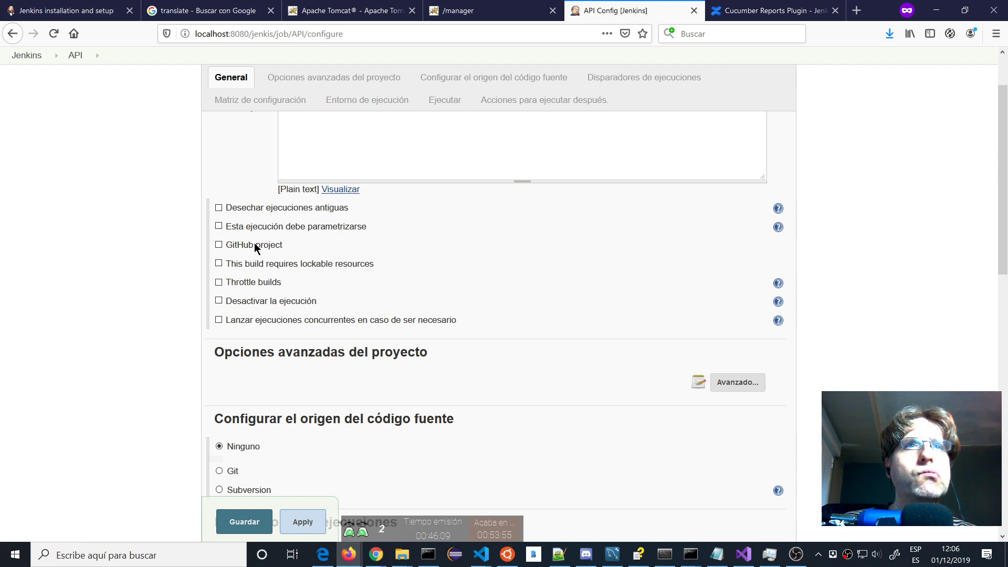
pyautogui.scroll(-3, 155, 242)
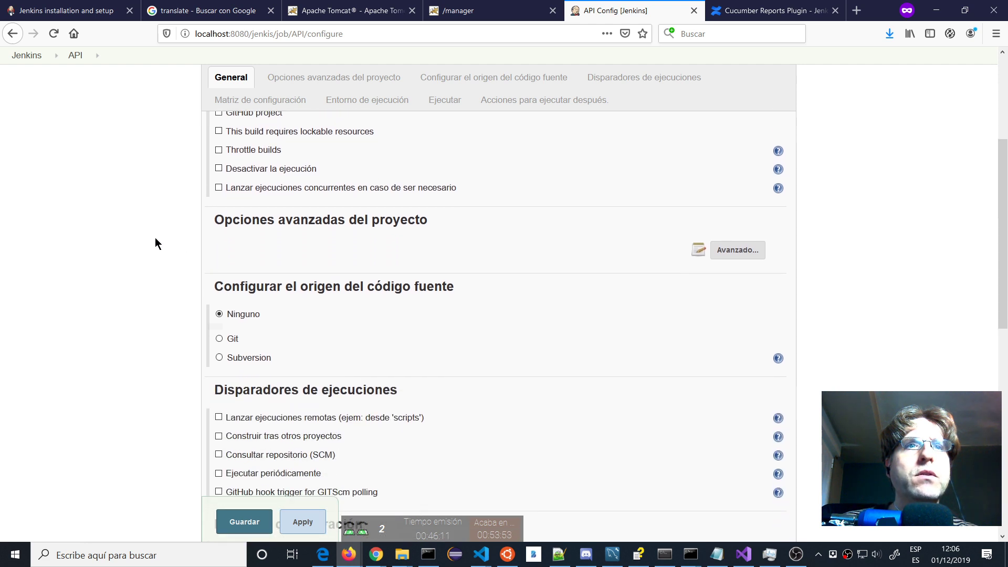
pyautogui.scroll(-2, 156, 242)
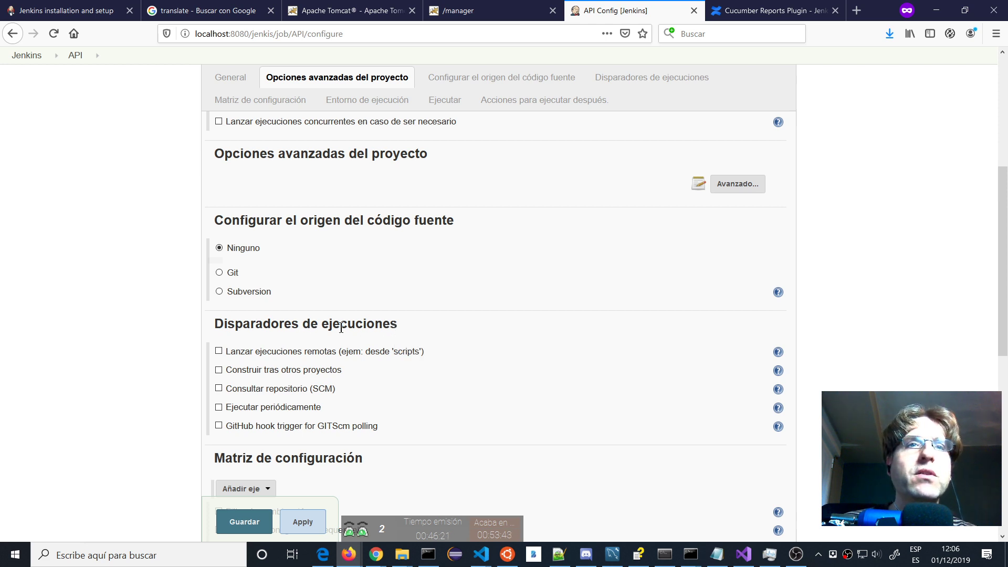
pyautogui.scroll(-4, 281, 359)
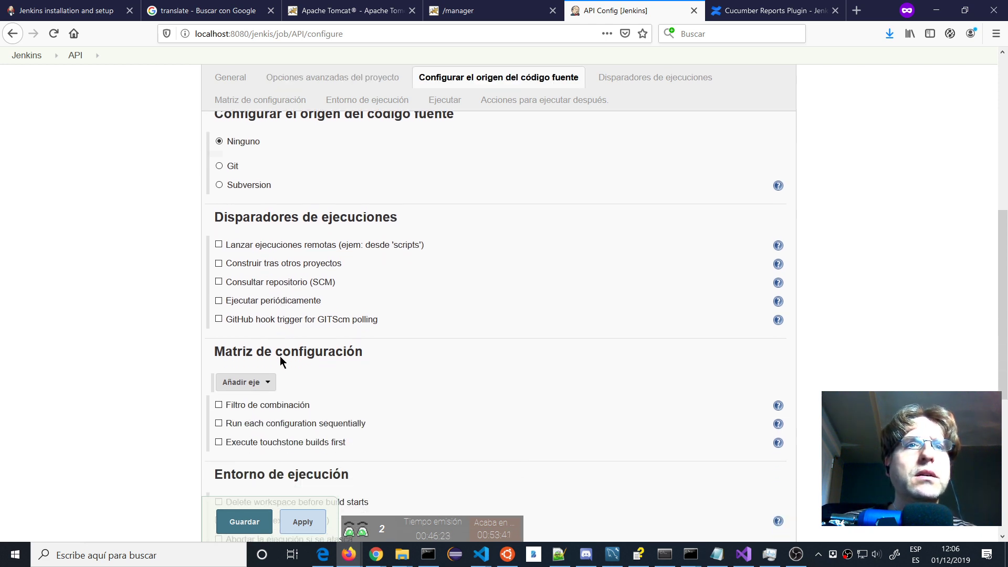
pyautogui.scroll(-1, 273, 352)
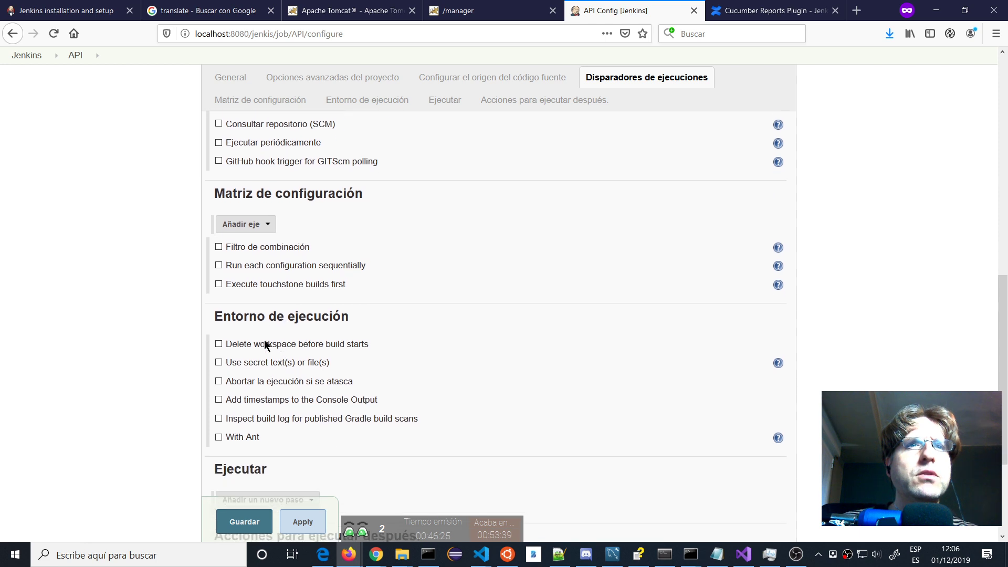
pyautogui.scroll(-3, 264, 344)
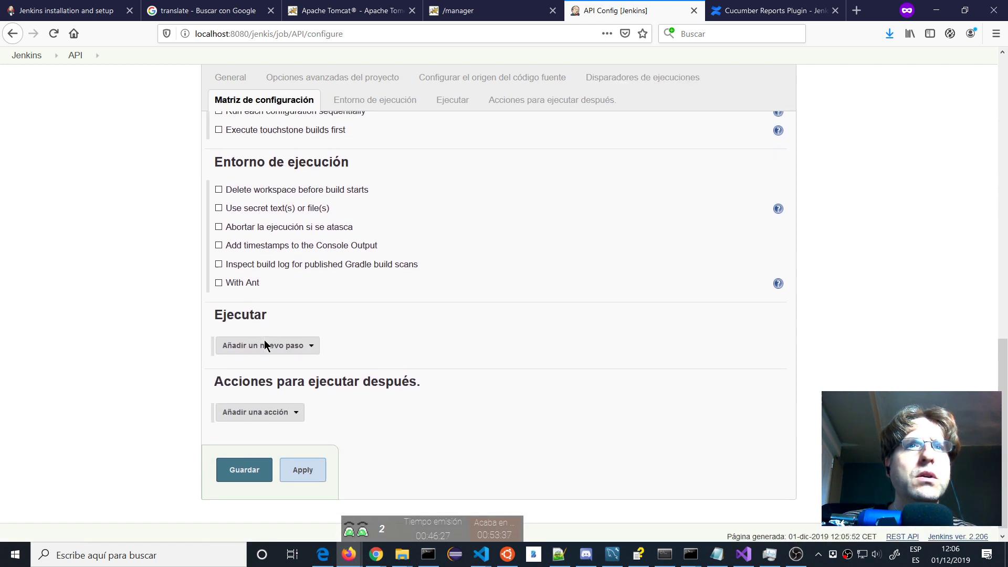
pyautogui.click(311, 339)
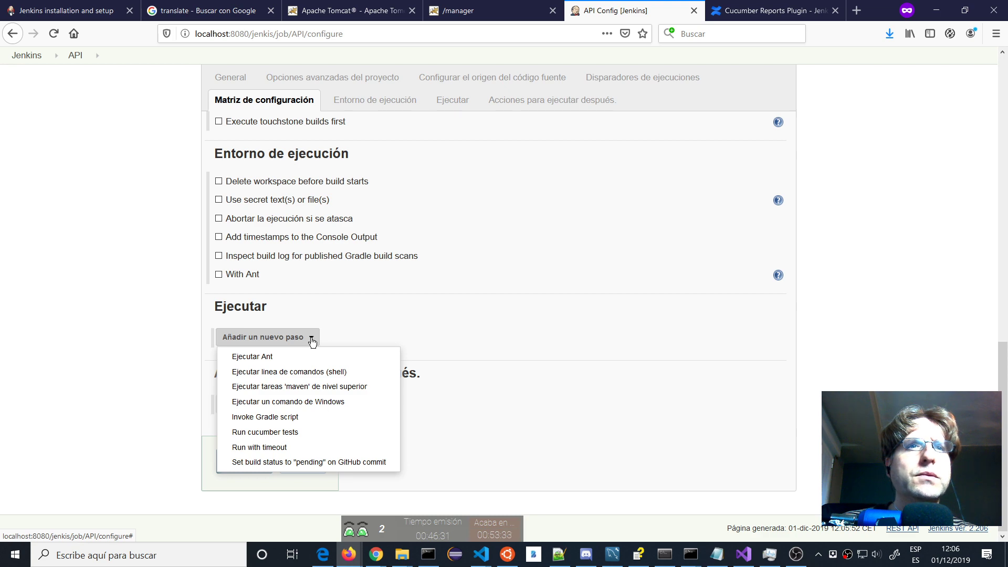
pyautogui.click(152, 322)
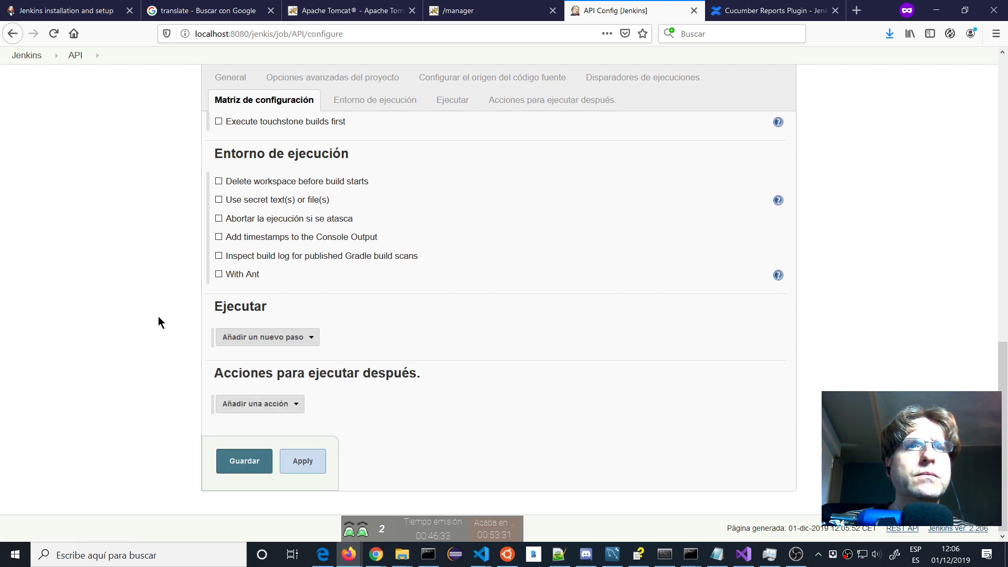
pyautogui.scroll(15, 159, 321)
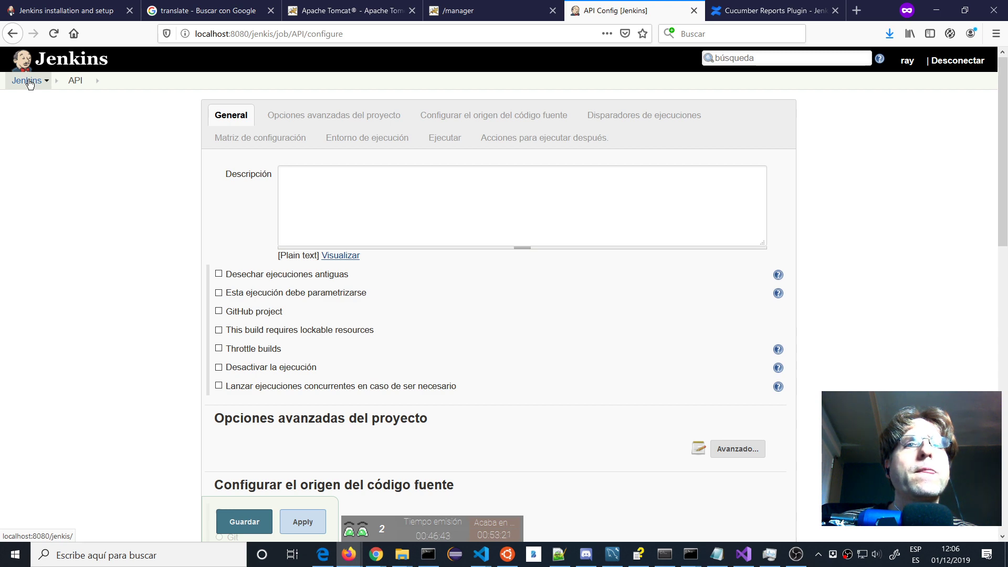
# Abandon the unsaved API job, open Administrar Jenkins, and check the reverse-proxy warning's help page.
pyautogui.click(30, 84)
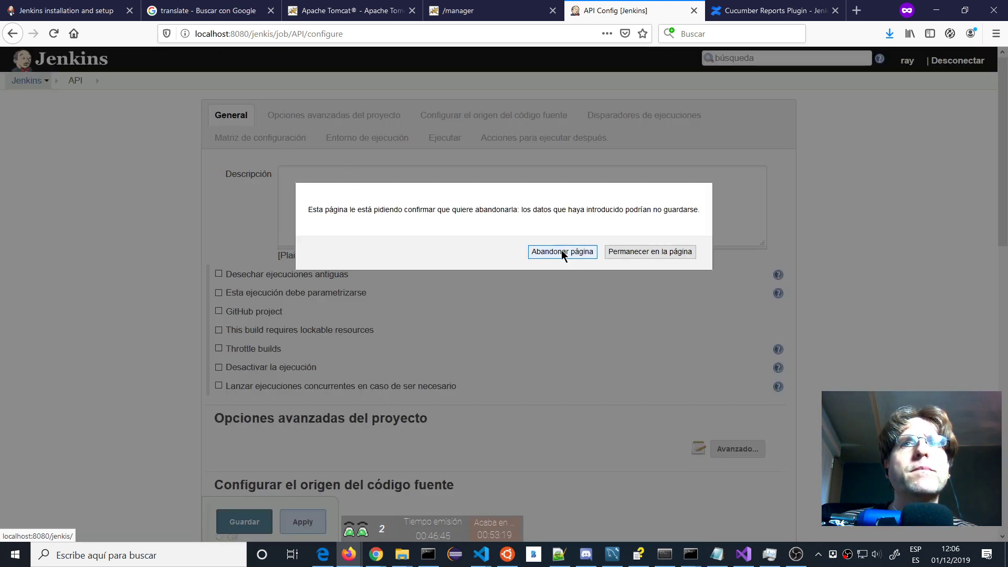
pyautogui.click(562, 254)
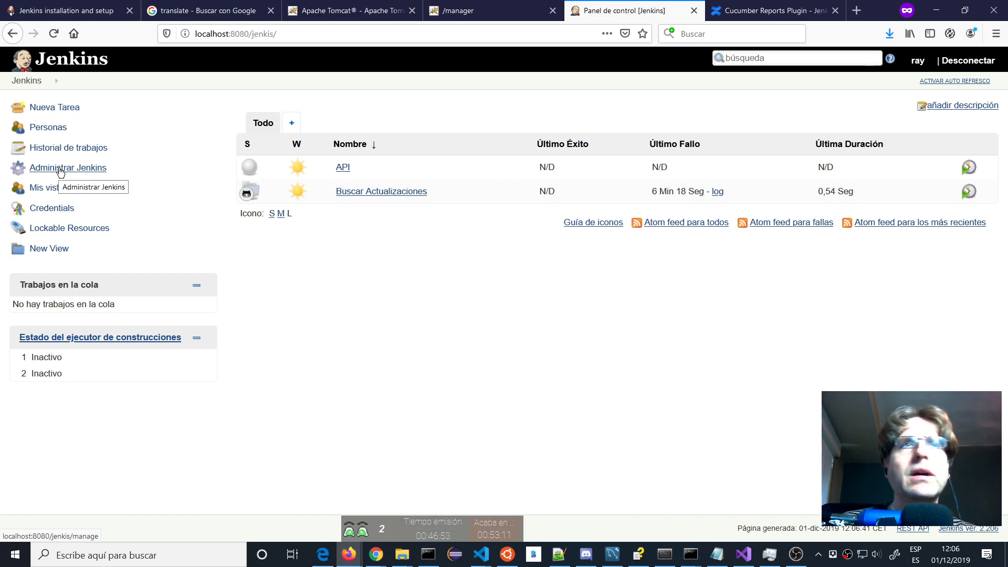
pyautogui.click(61, 170)
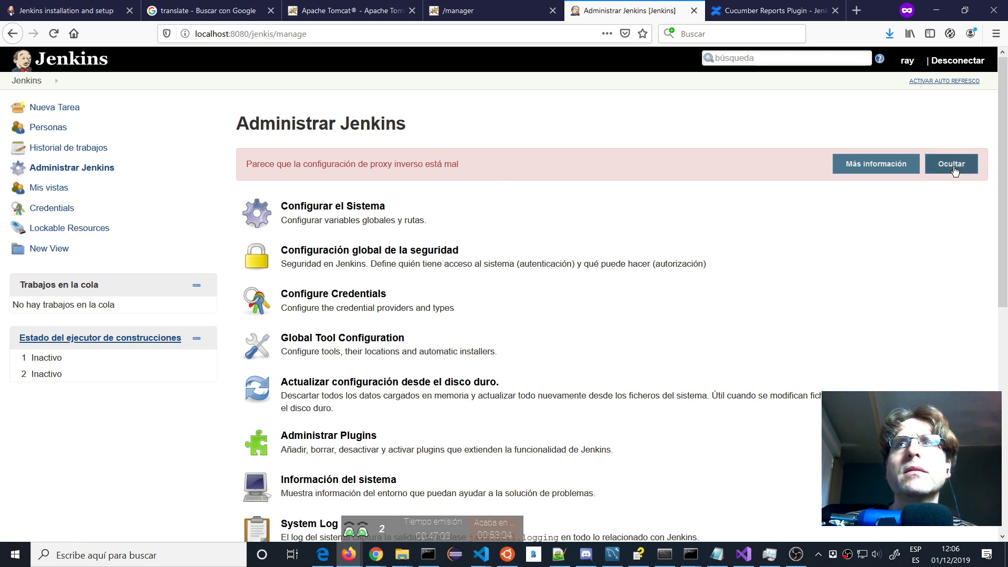
pyautogui.click(890, 168)
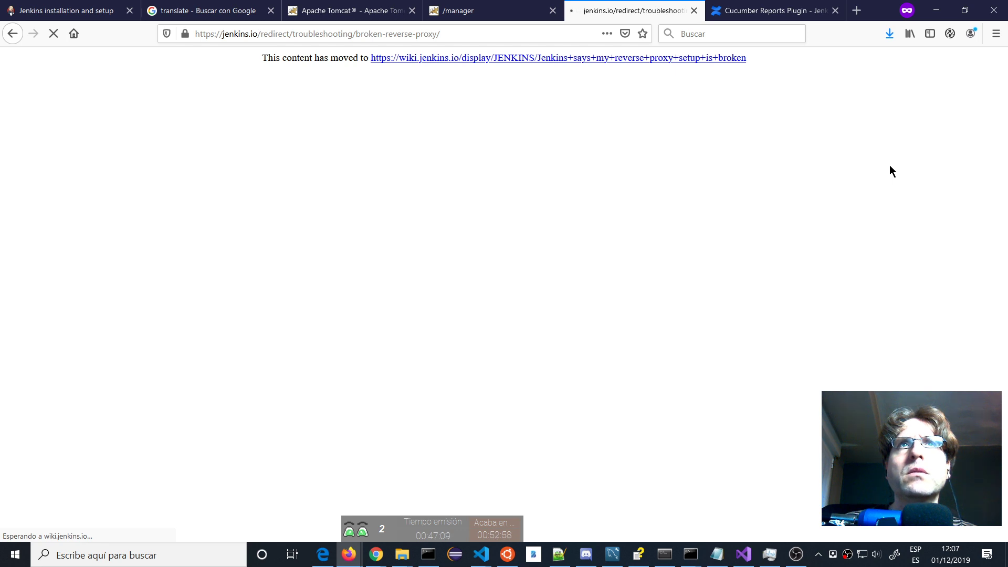
pyautogui.click(13, 35)
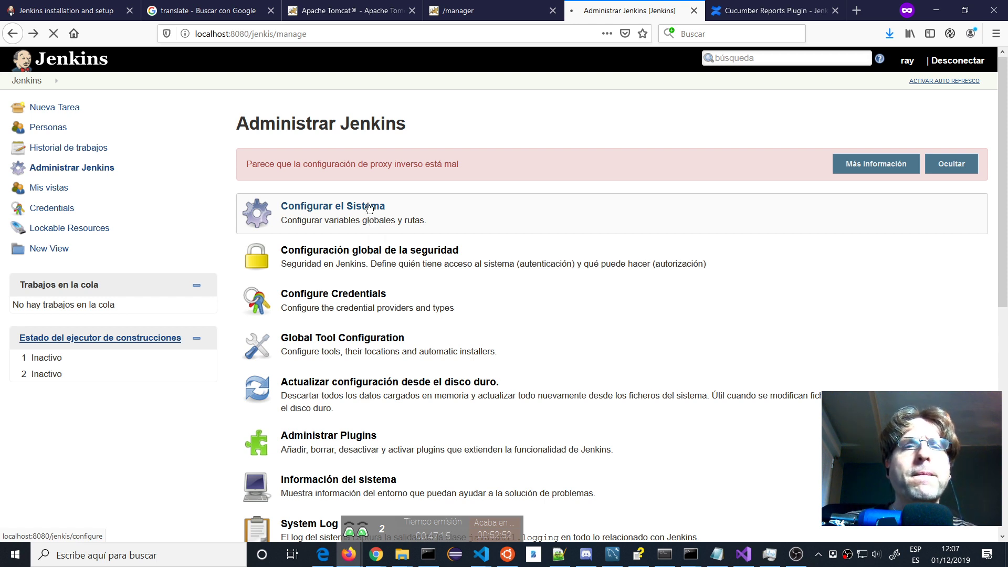
pyautogui.click(369, 206)
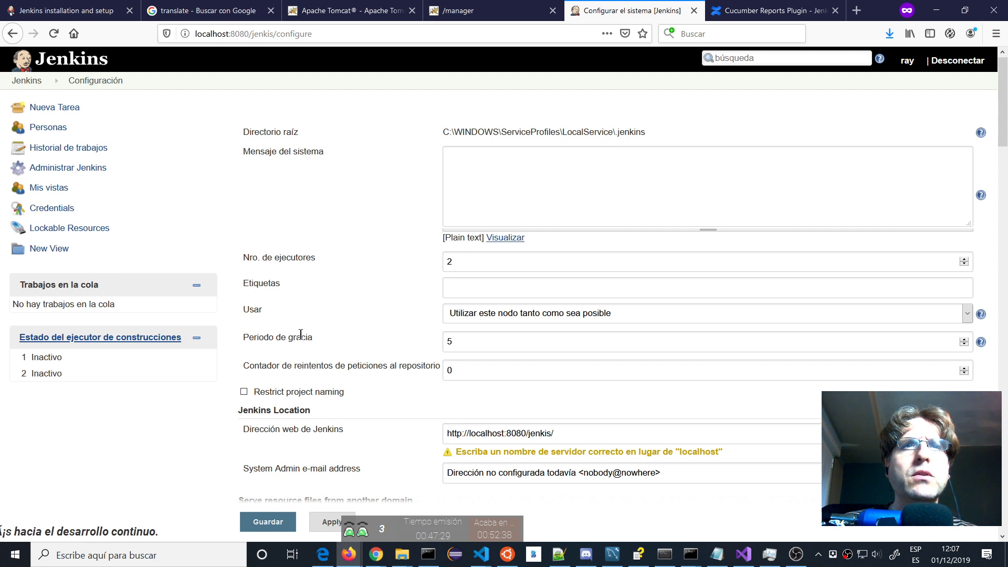
pyautogui.scroll(-2, 301, 336)
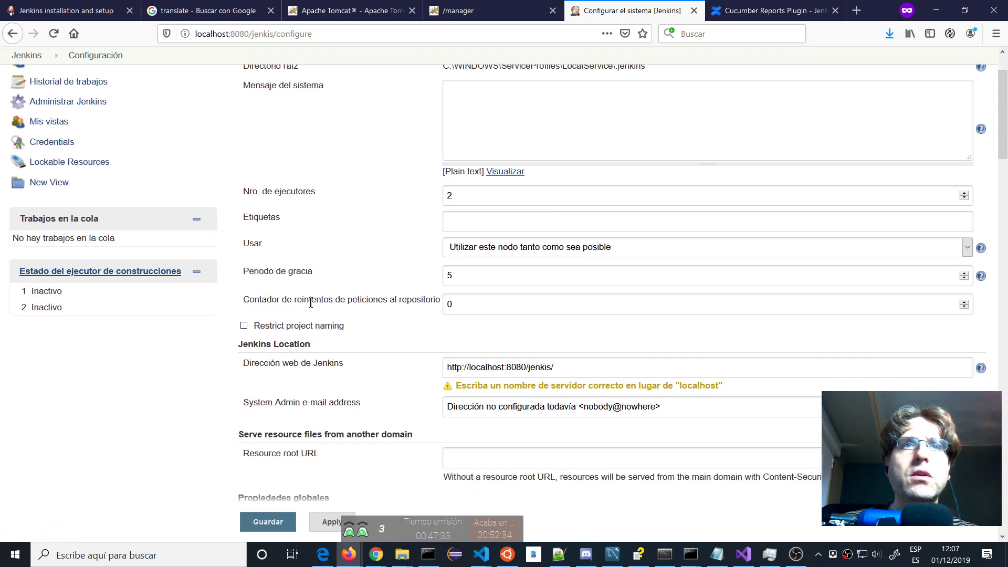
pyautogui.scroll(-2, 333, 319)
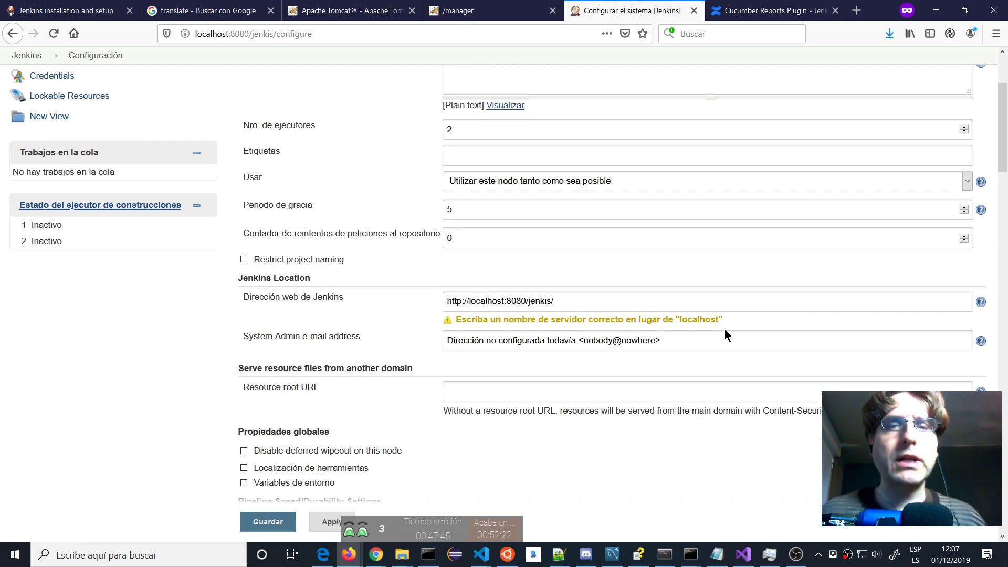
# Launch Notepad with administrator rights.
pyautogui.click(15, 555)
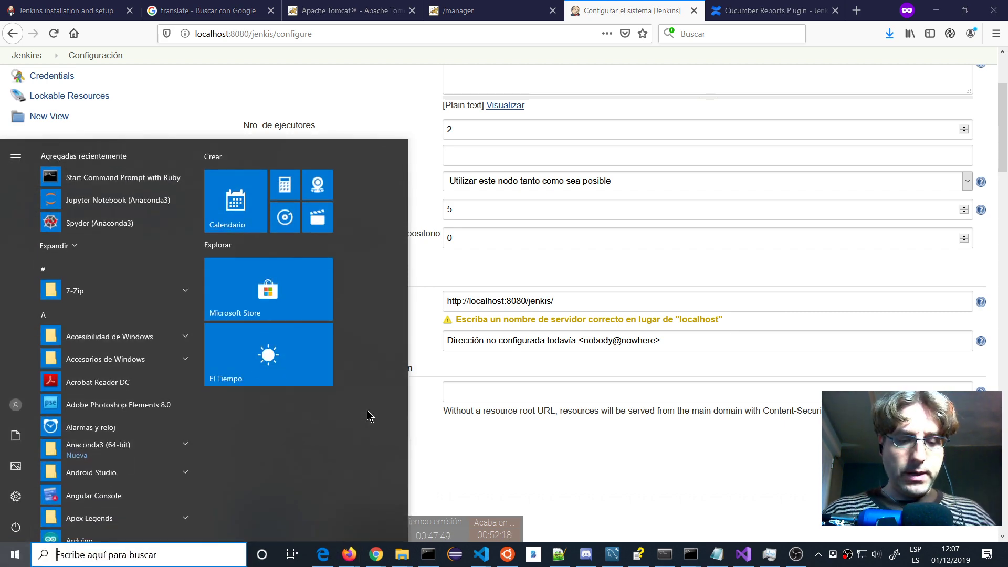
pyautogui.write('note')
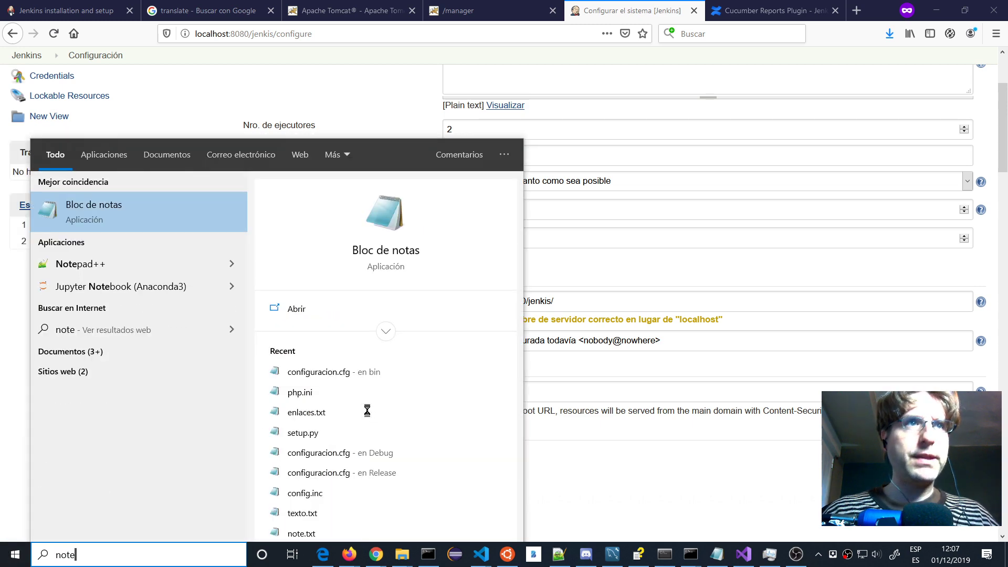
pyautogui.write('p')
pyautogui.press('BackSpace')
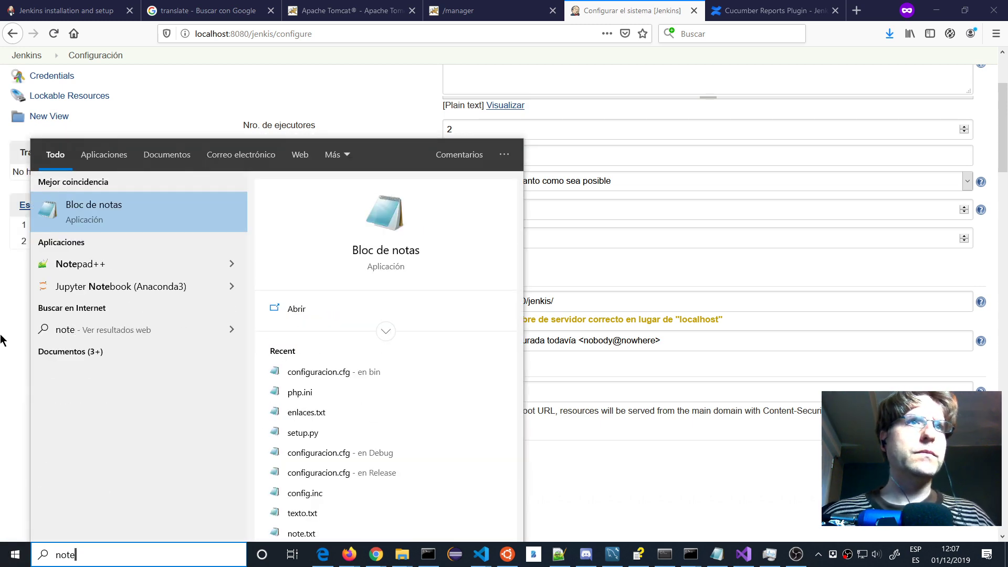
pyautogui.rightClick(108, 218)
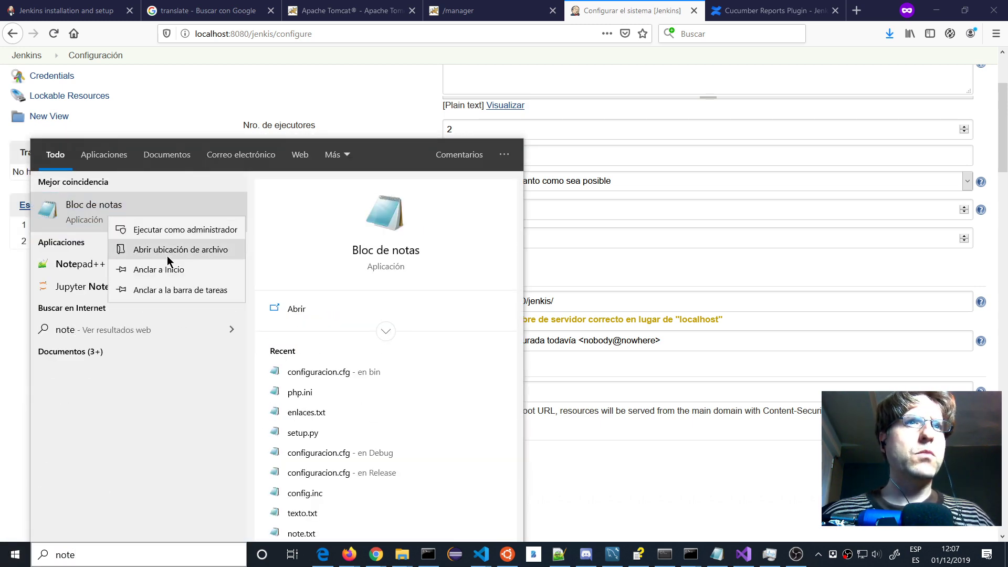
pyautogui.click(185, 229)
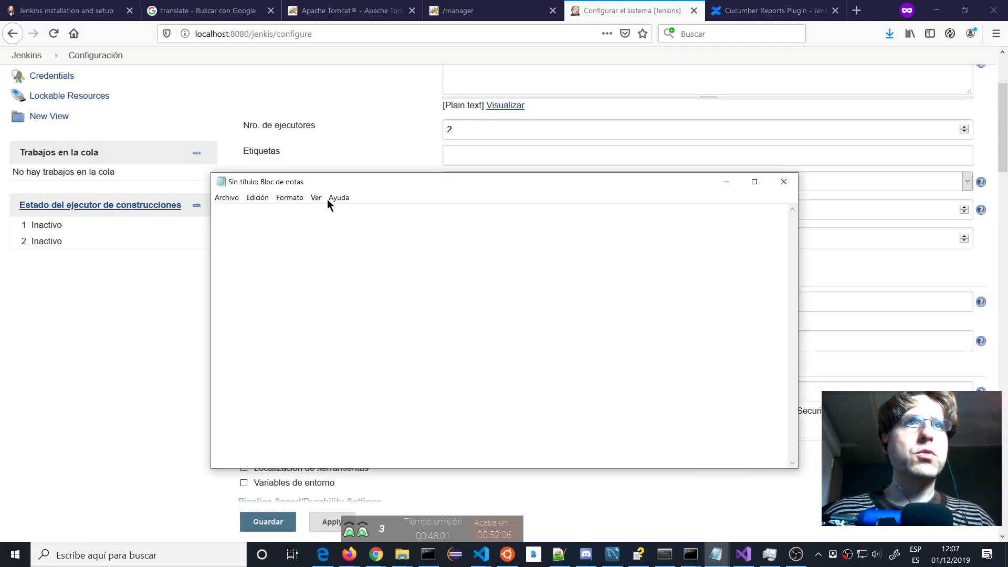
# Open the hosts file from the etc folder, listing all file types.
pyautogui.click(227, 199)
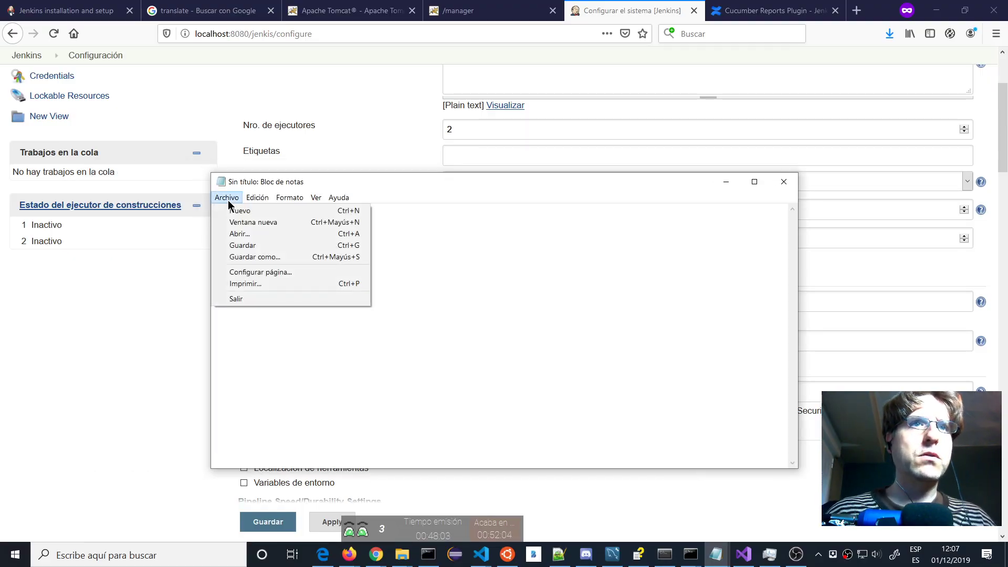
pyautogui.click(240, 234)
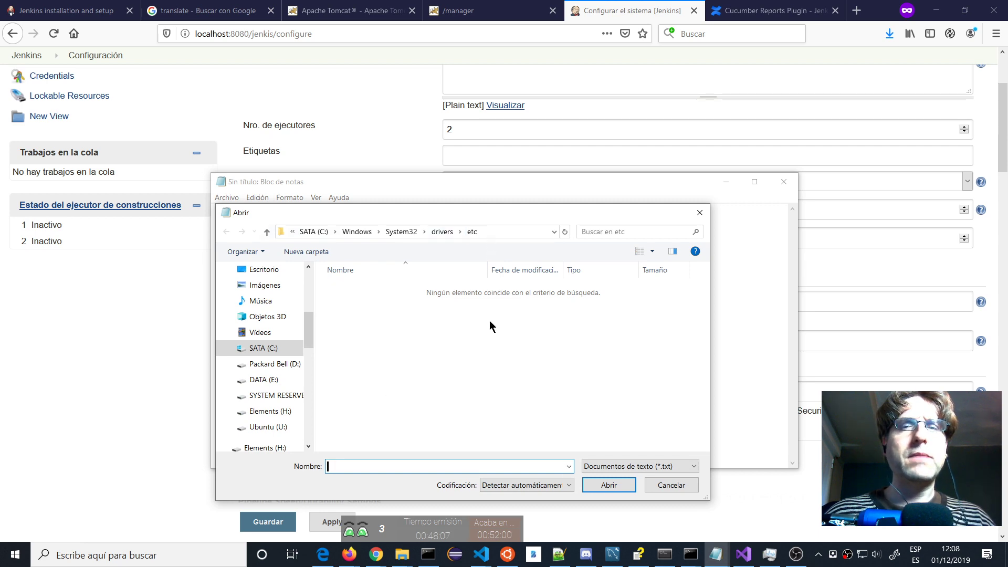
pyautogui.click(603, 466)
pyautogui.click(612, 487)
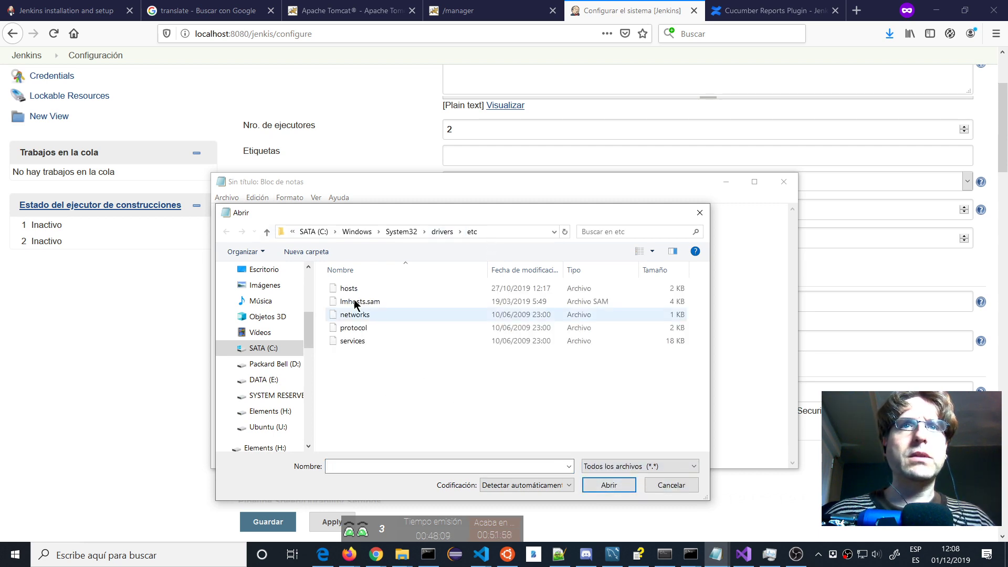
pyautogui.click(346, 290)
pyautogui.doubleClick(344, 290)
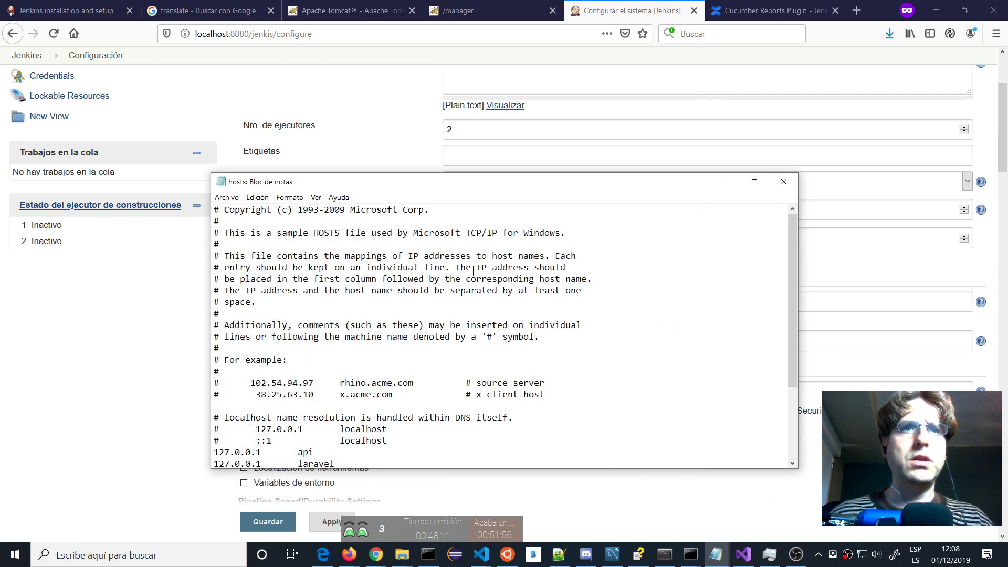
pyautogui.scroll(-3, 473, 271)
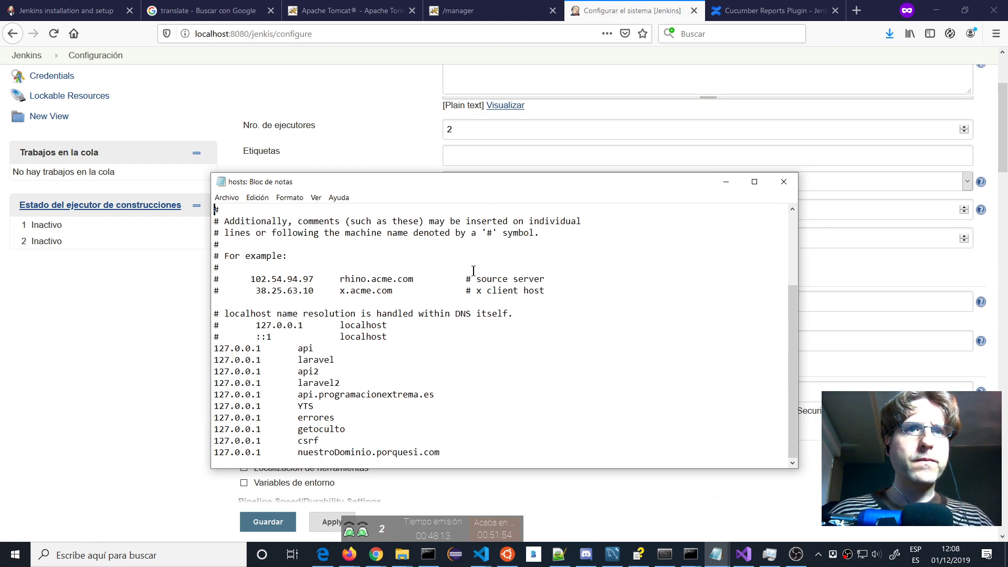
# Replace nuestroDominio.porquesi.com with jenkins in the 127.0.0.1 entry, save the hosts file and close it.
pyautogui.click(470, 452)
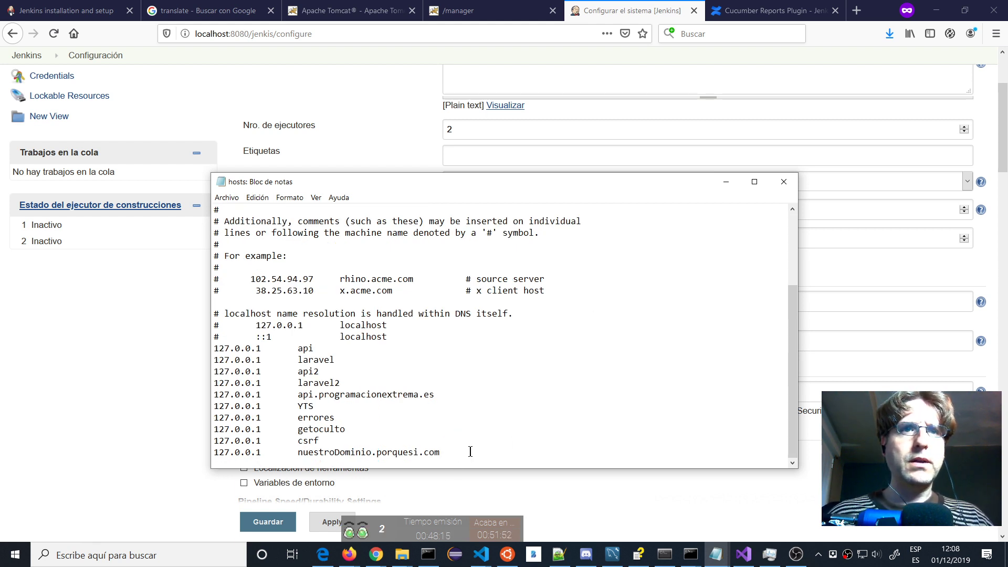
pyautogui.press('Return')
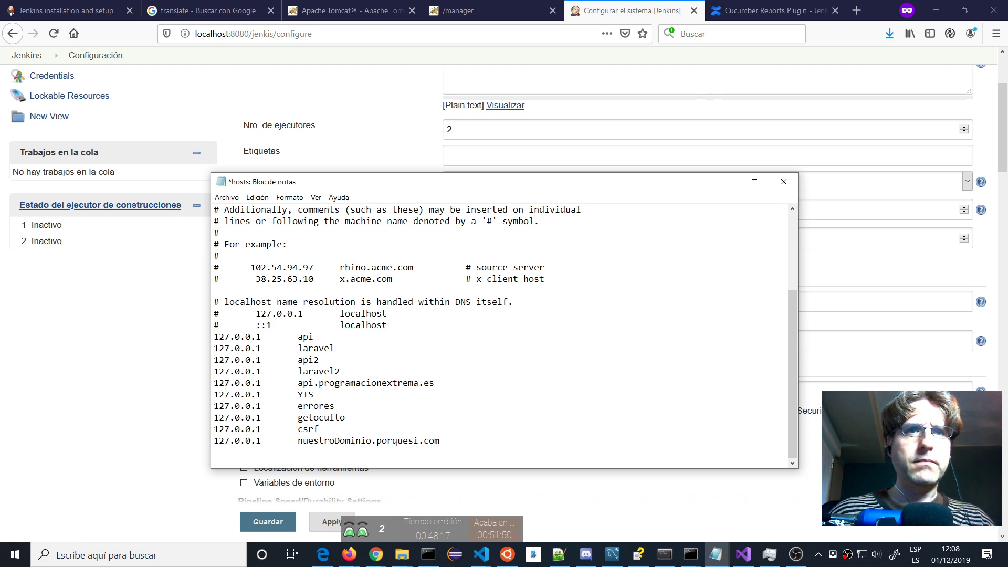
pyautogui.press('BackSpace')
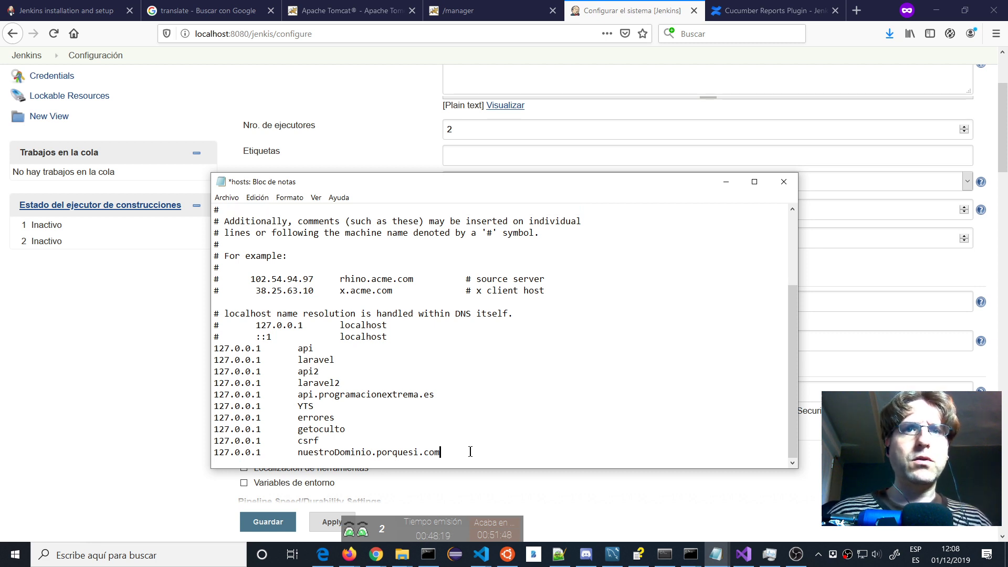
pyautogui.press('BackSpace')
pyautogui.press('BackSpace')
pyautogui.press('BackSpace')
pyautogui.press('BackSpace')
pyautogui.press('BackSpace')
pyautogui.press('BackSpace')
pyautogui.press('BackSpace')
pyautogui.press('BackSpace')
pyautogui.press('BackSpace')
pyautogui.press('BackSpace')
pyautogui.press('BackSpace')
pyautogui.press('BackSpace')
pyautogui.press('BackSpace')
pyautogui.press('BackSpace')
pyautogui.press('BackSpace')
pyautogui.press('BackSpace')
pyautogui.press('BackSpace')
pyautogui.press('BackSpace')
pyautogui.press('BackSpace')
pyautogui.press('BackSpace')
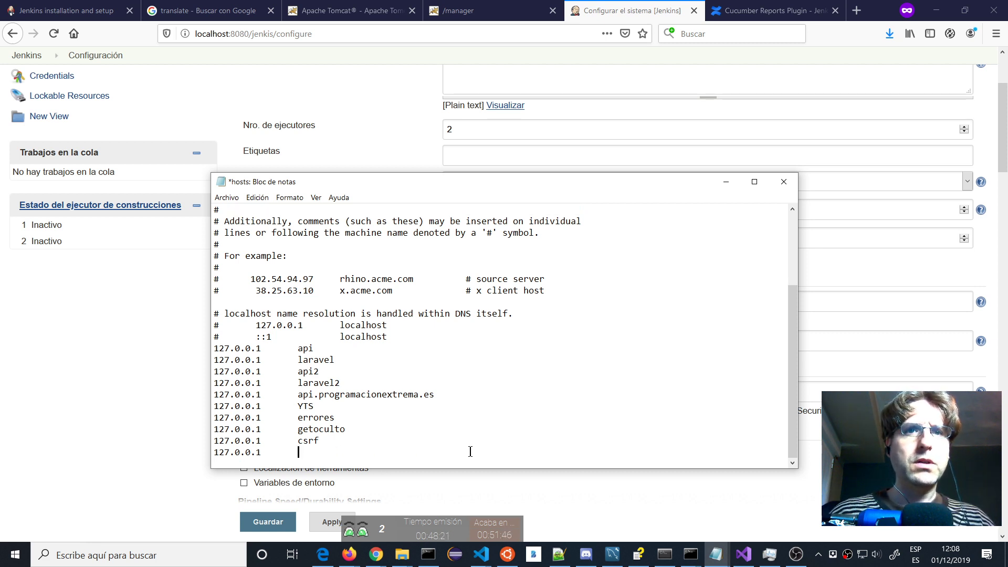
pyautogui.write('jenkin')
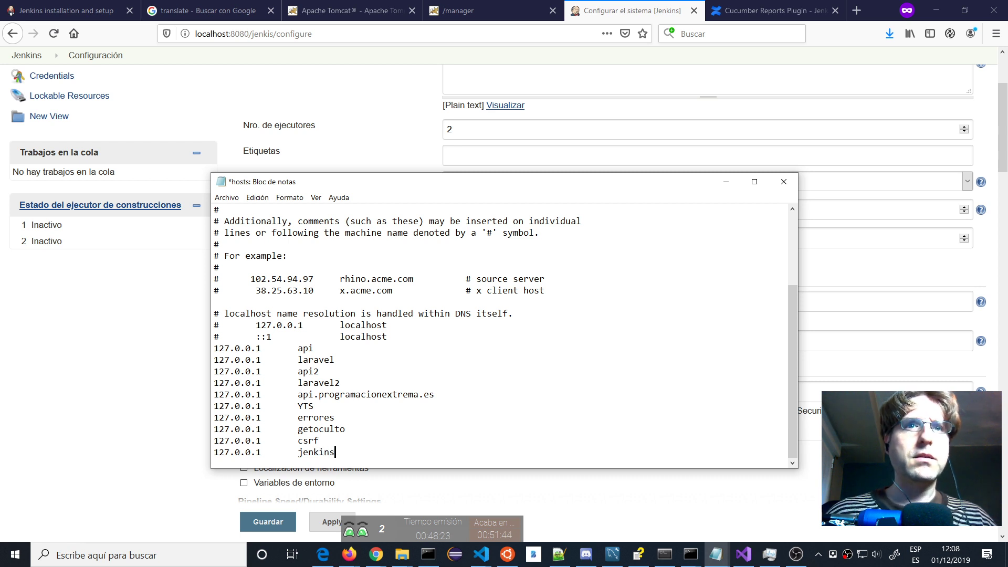
pyautogui.write('s')
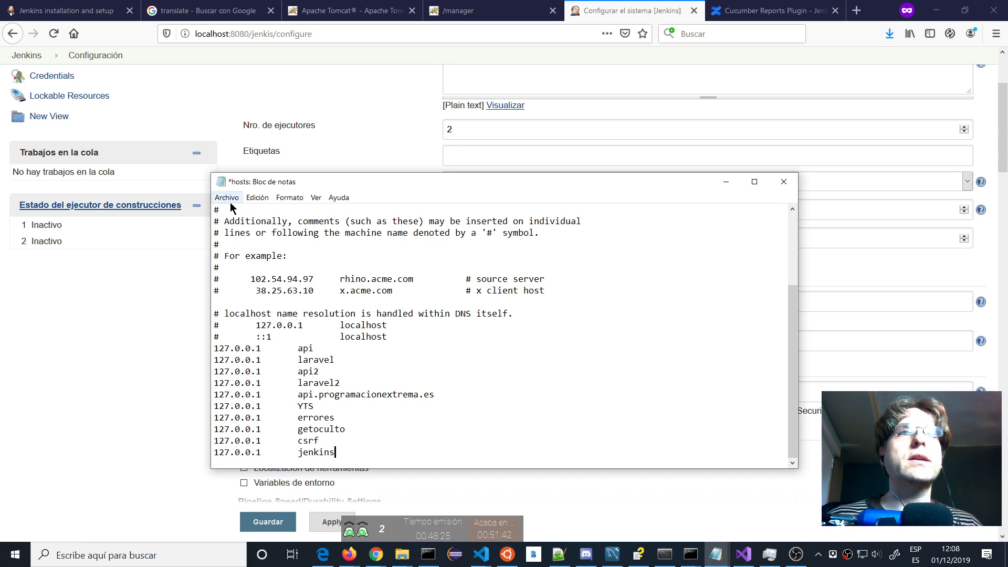
pyautogui.click(230, 198)
pyautogui.click(232, 245)
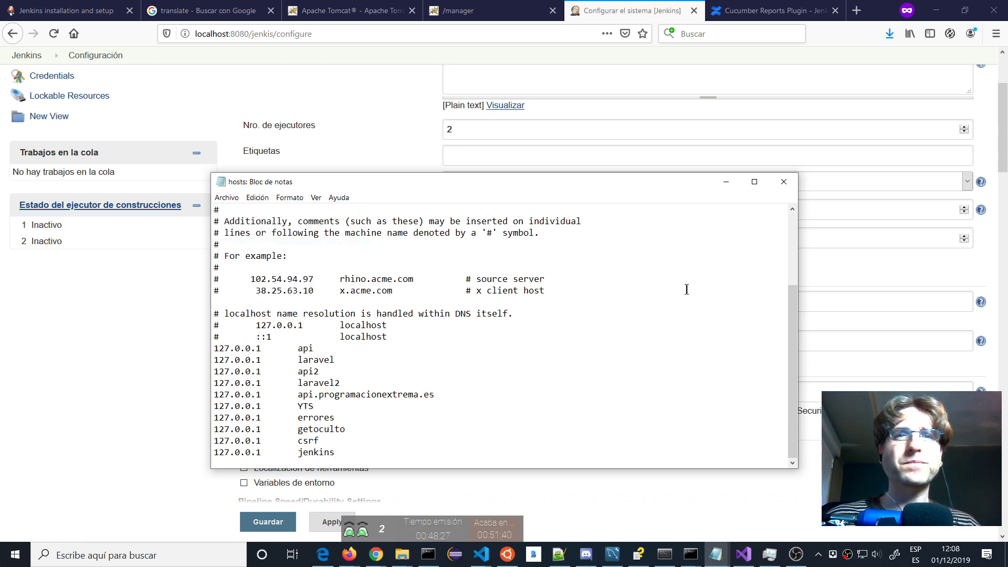
pyautogui.click(783, 181)
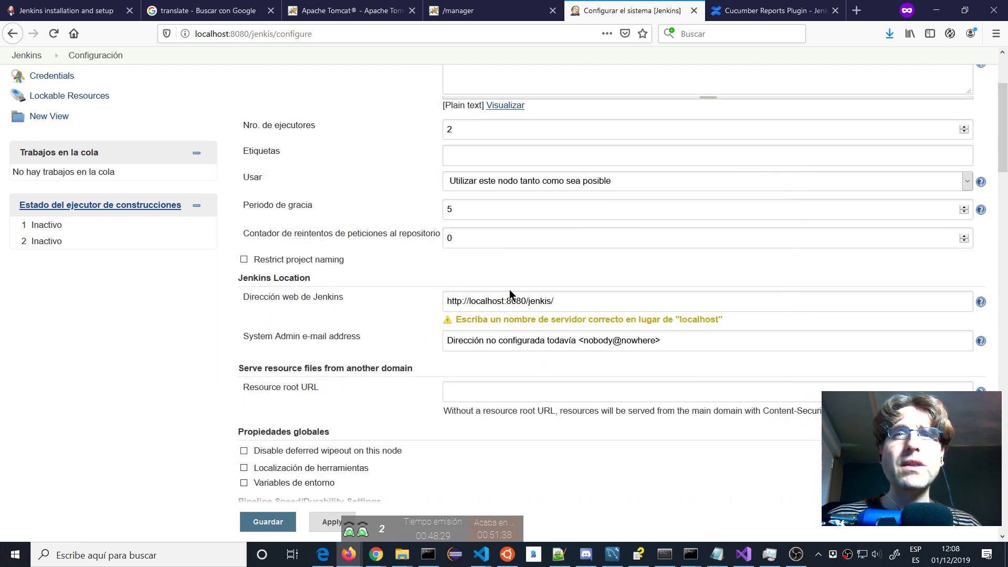
pyautogui.doubleClick(496, 301)
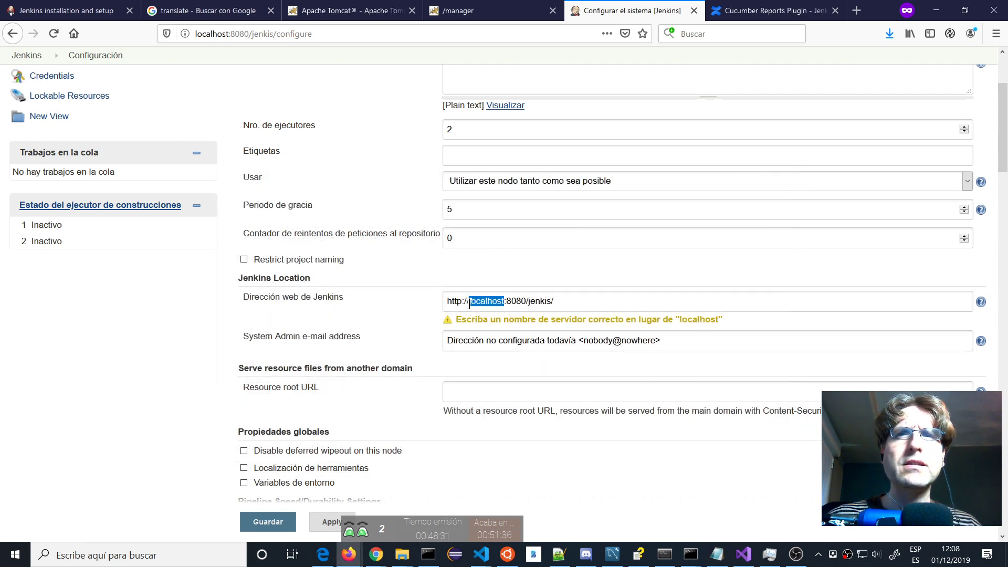
pyautogui.write('jenkins')
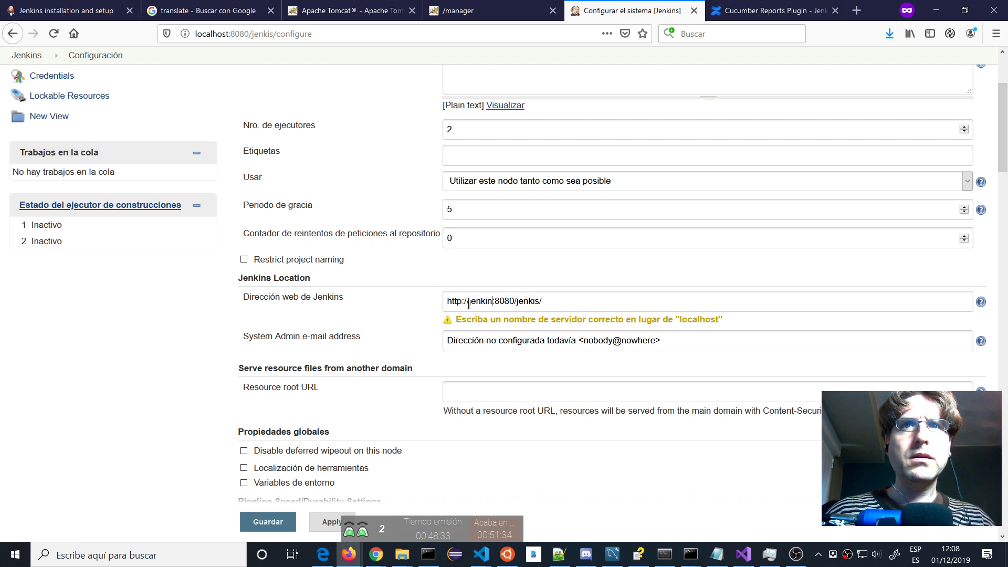
pyautogui.press('BackSpace')
pyautogui.press('BackSpace')
pyautogui.press('BackSpace')
pyautogui.press('BackSpace')
pyautogui.press('BackSpace')
pyautogui.press('BackSpace')
pyautogui.press('BackSpace')
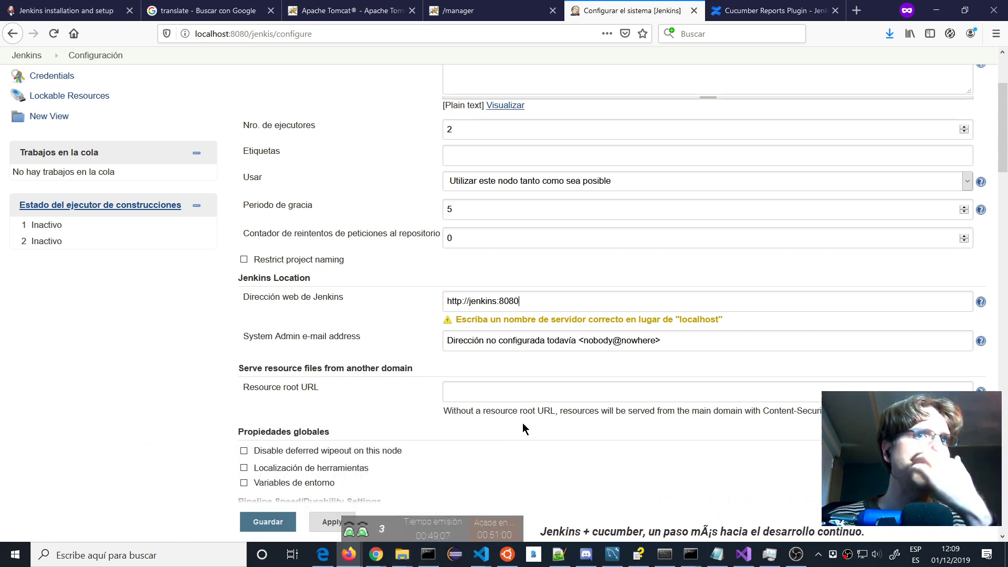
pyautogui.rightClick(347, 554)
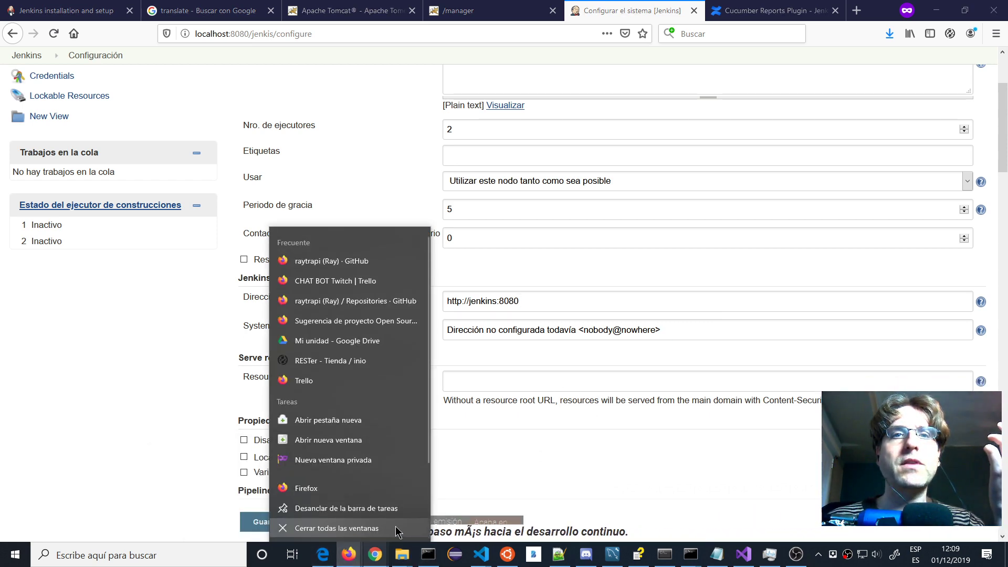
pyautogui.click(356, 459)
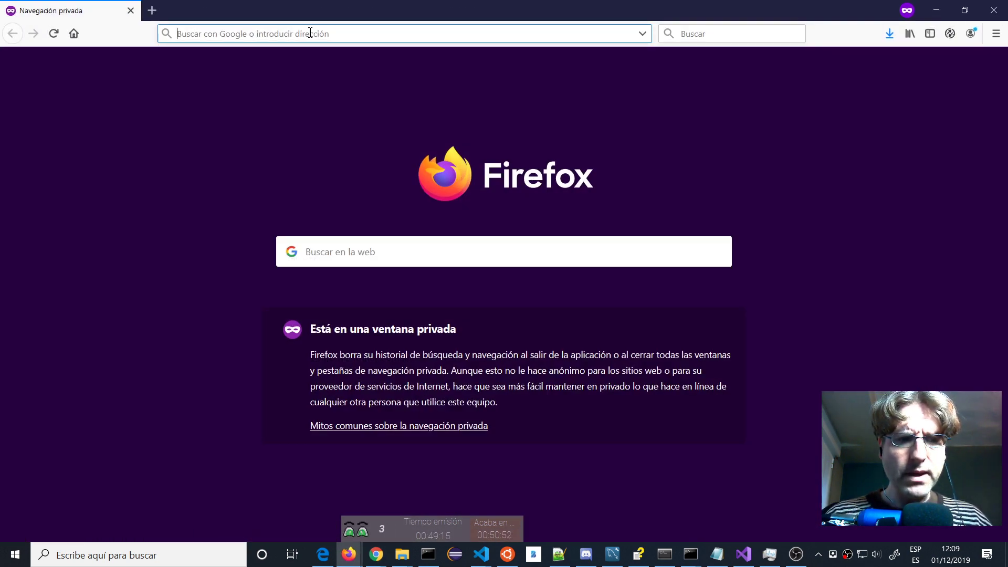
pyautogui.click(993, 10)
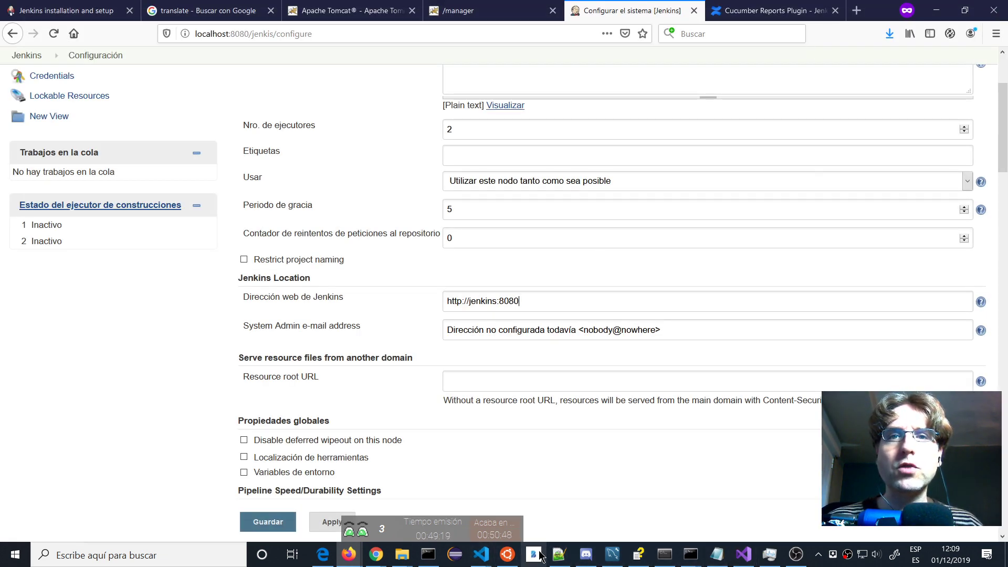
pyautogui.click(560, 555)
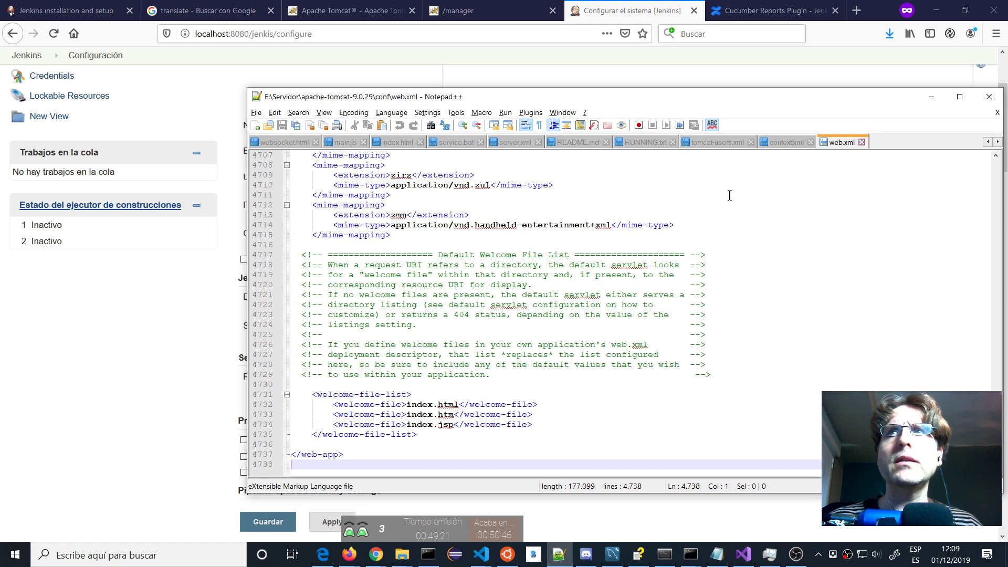
# Scroll through the end of web.xml, then bring the jenkis folder window forward in File Explorer.
pyautogui.scroll(1, 699, 288)
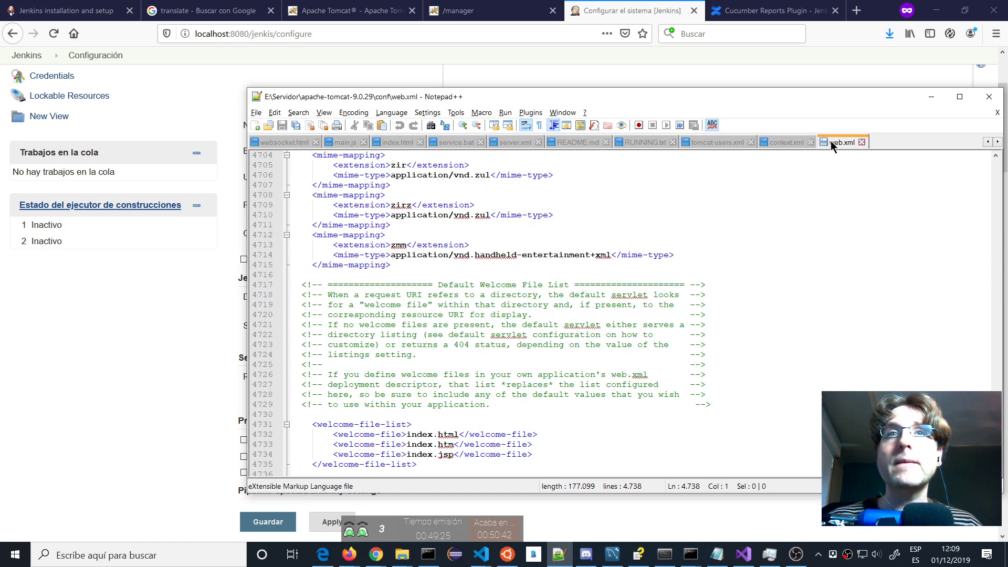
pyautogui.scroll(-1, 568, 261)
pyautogui.scroll(18, 568, 261)
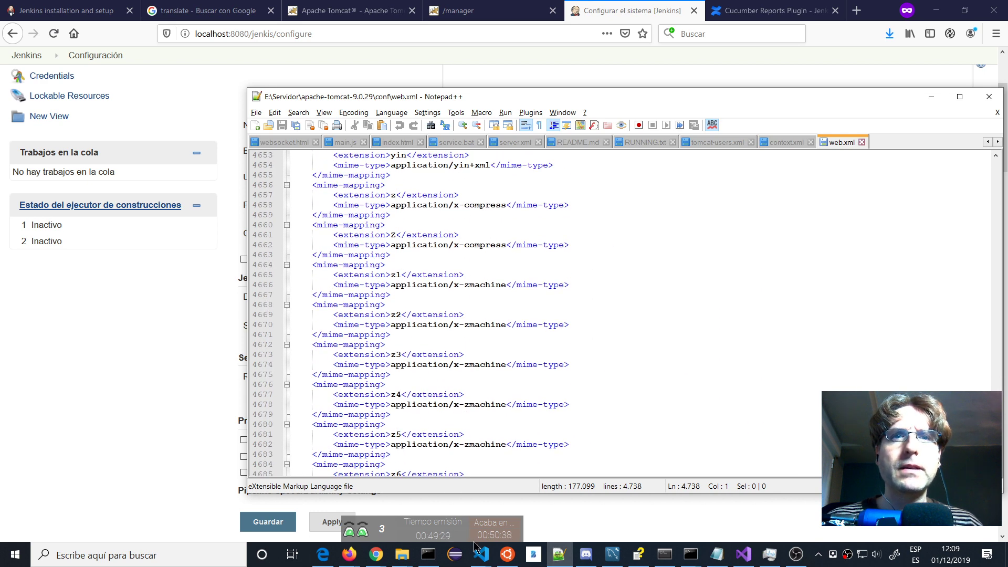
pyautogui.click(401, 554)
pyautogui.click(474, 509)
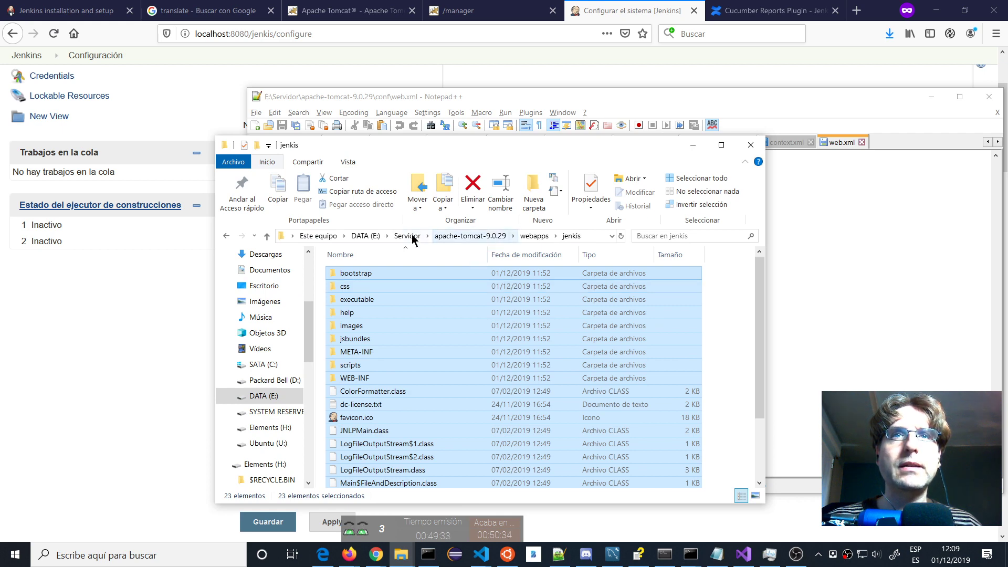
# Navigate to apache-tomcat-9.0.29\conf and open context.xml in Notepad++.
pyautogui.click(464, 235)
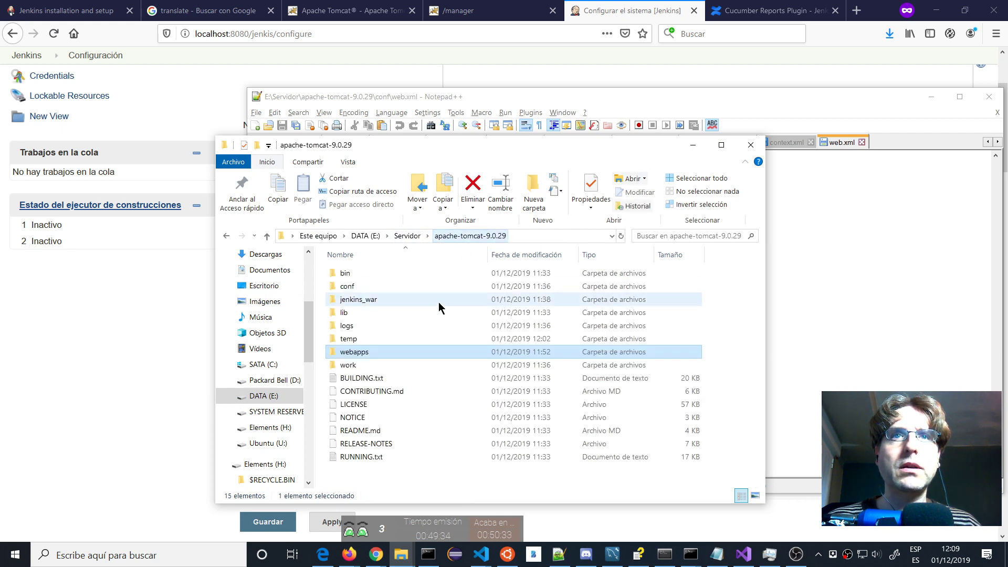
pyautogui.doubleClick(350, 351)
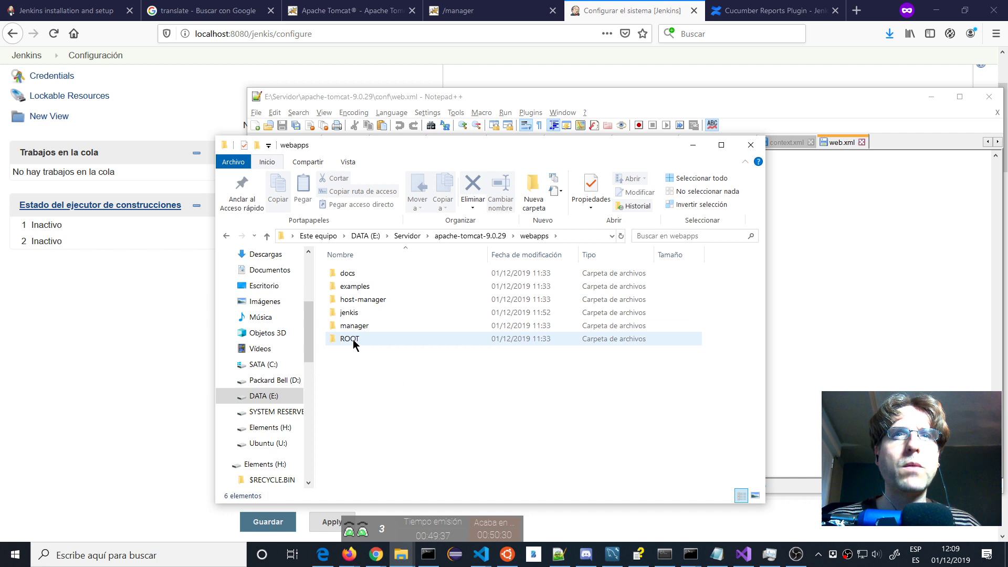
pyautogui.doubleClick(348, 312)
pyautogui.scroll(-2, 394, 379)
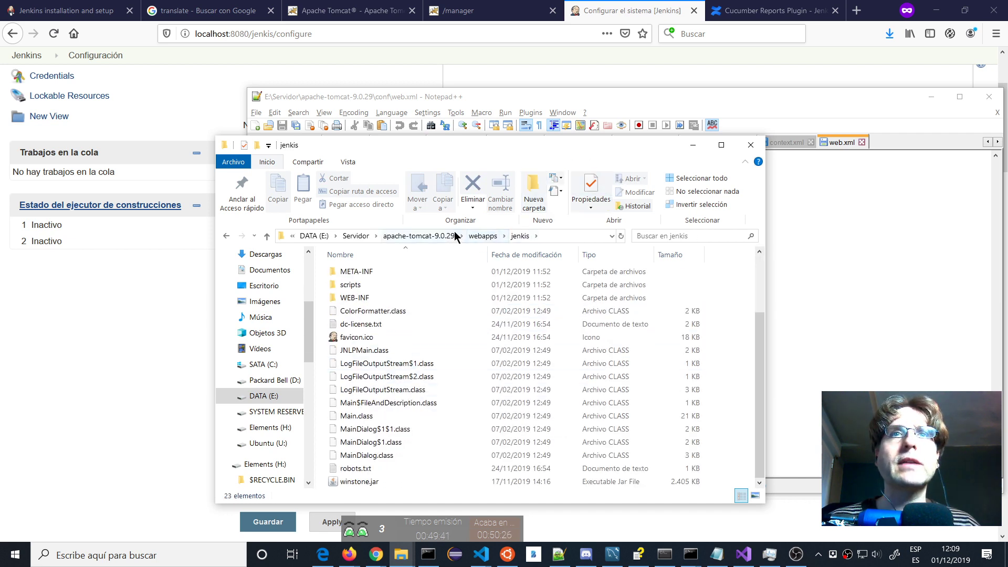
pyautogui.click(439, 235)
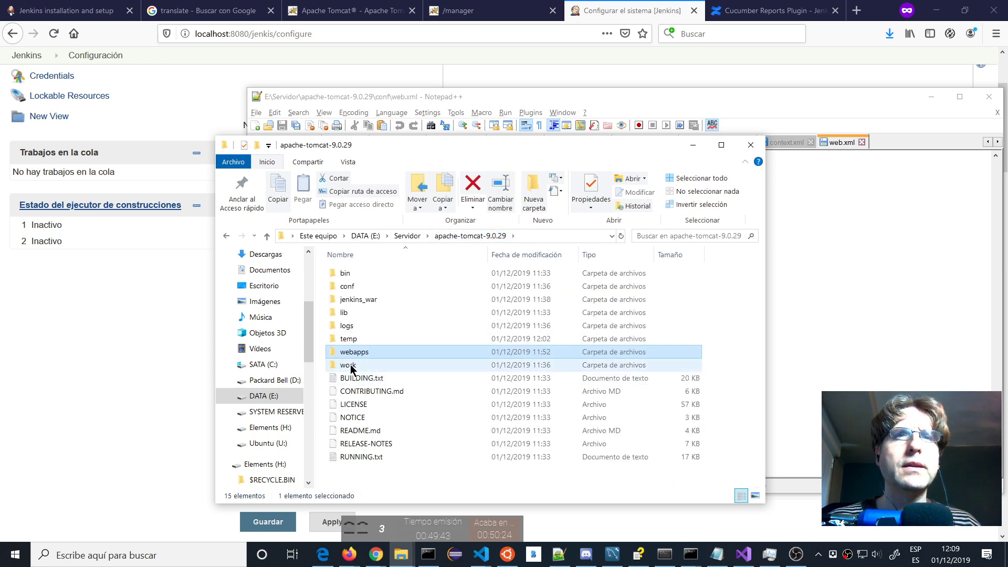
pyautogui.doubleClick(347, 287)
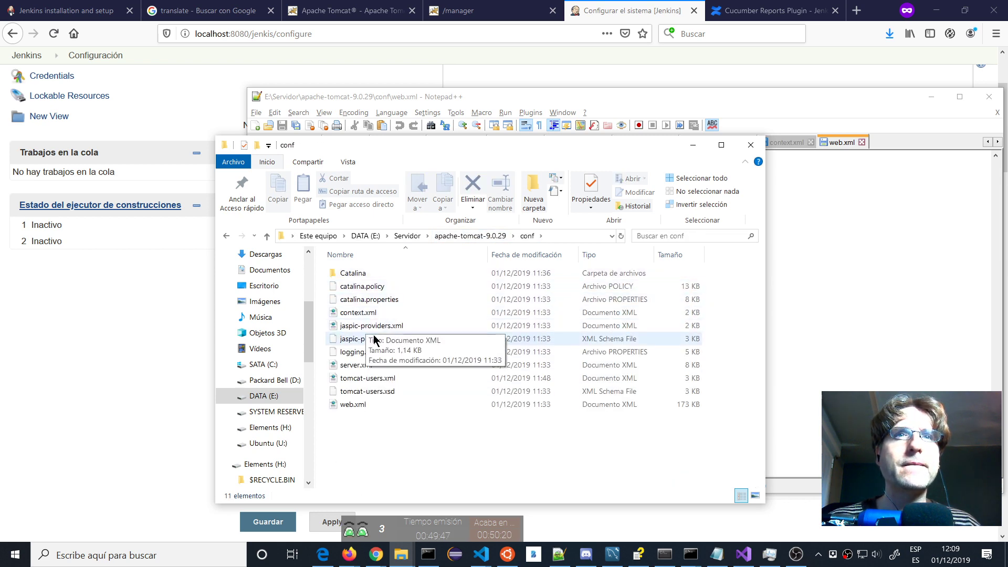
pyautogui.rightClick(358, 313)
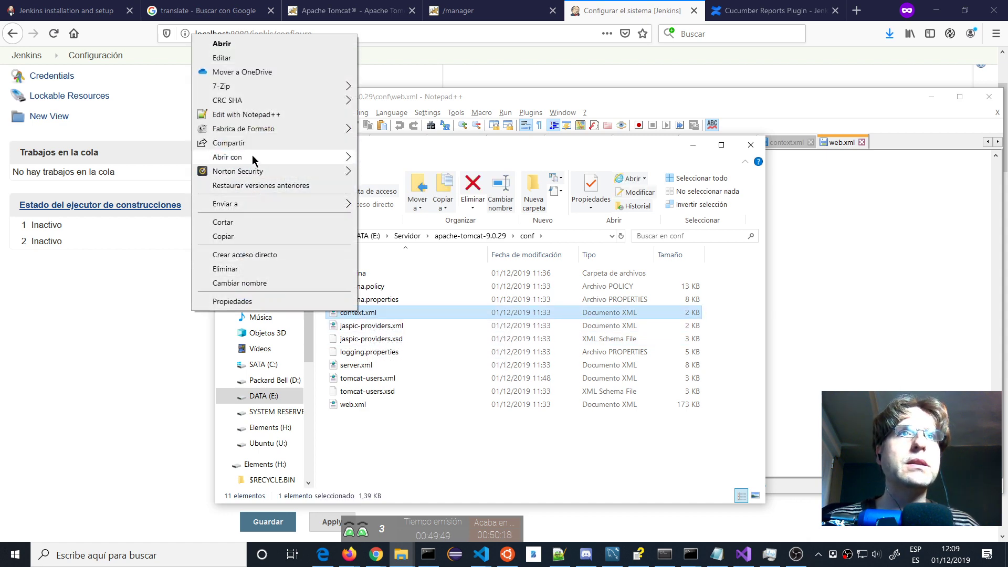
pyautogui.click(256, 119)
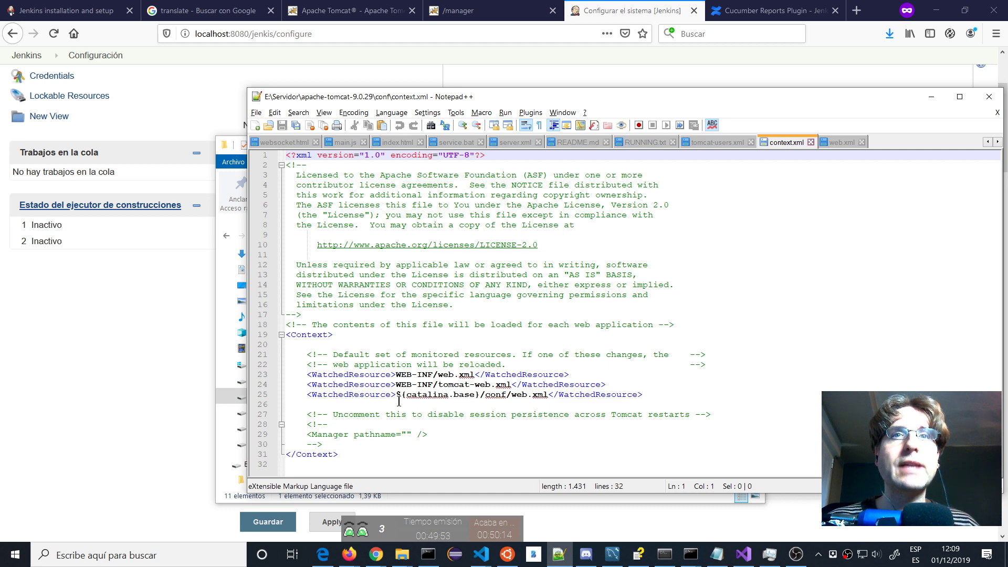
# Switch back to the conf folder and bring up the file options for web.xml.
pyautogui.hotkey('alt', 'Tab')
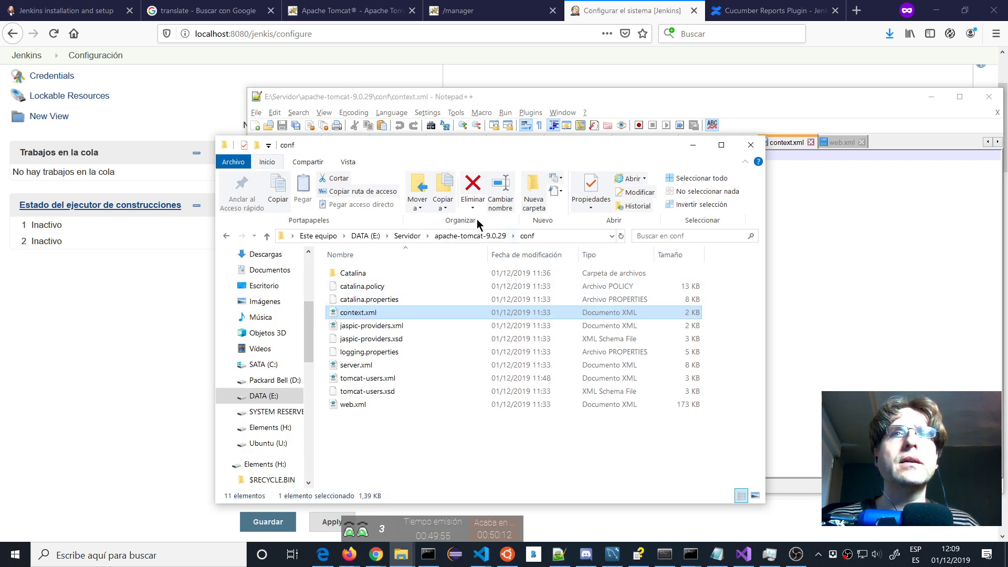
pyautogui.hotkey('alt', 'Tab')
pyautogui.hotkey('alt', 'Tab')
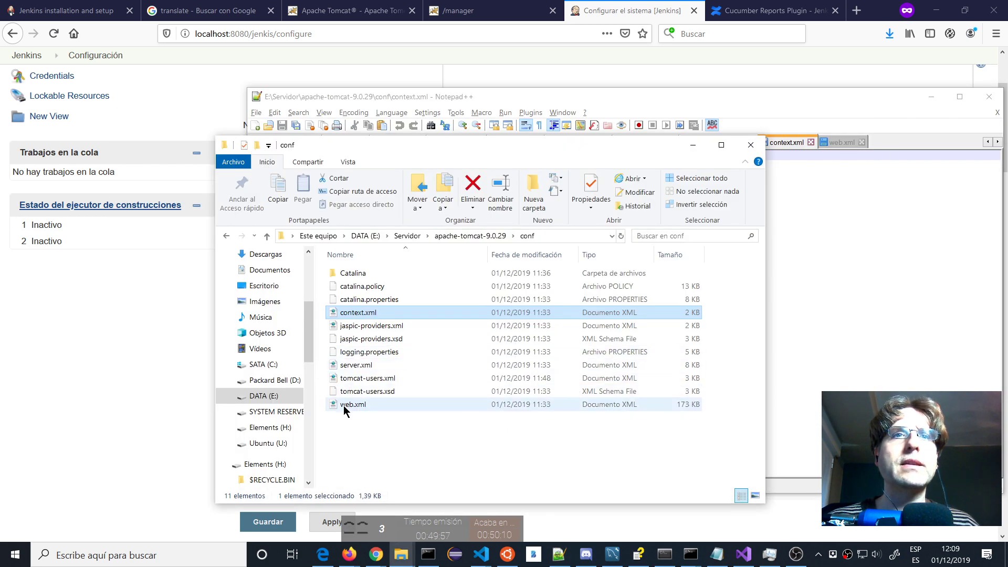
pyautogui.click(346, 407)
pyautogui.rightClick(344, 410)
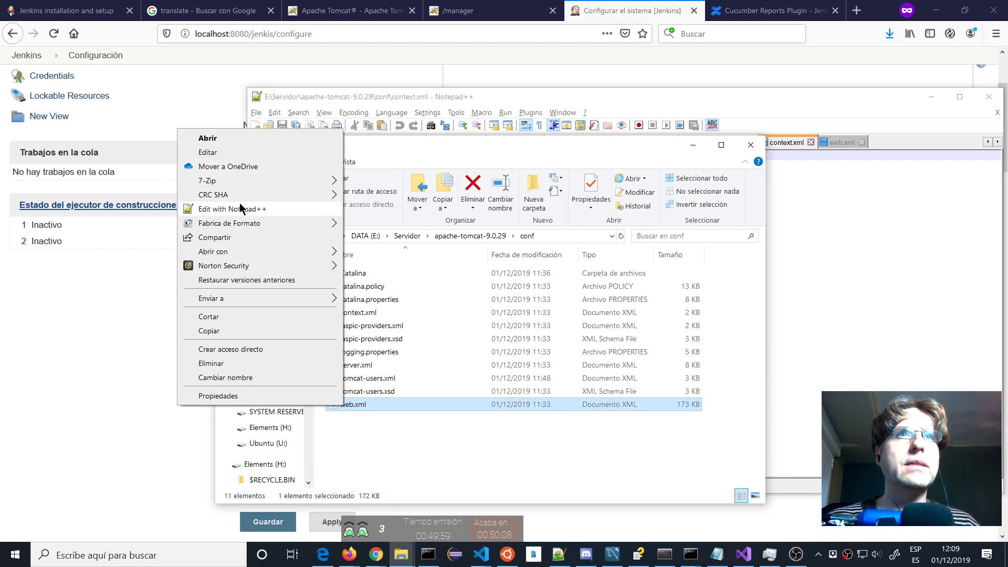
# Open web.xml in Notepad++ and read it from the top down to filter mappings and the 30-minute session timeout.
pyautogui.click(237, 209)
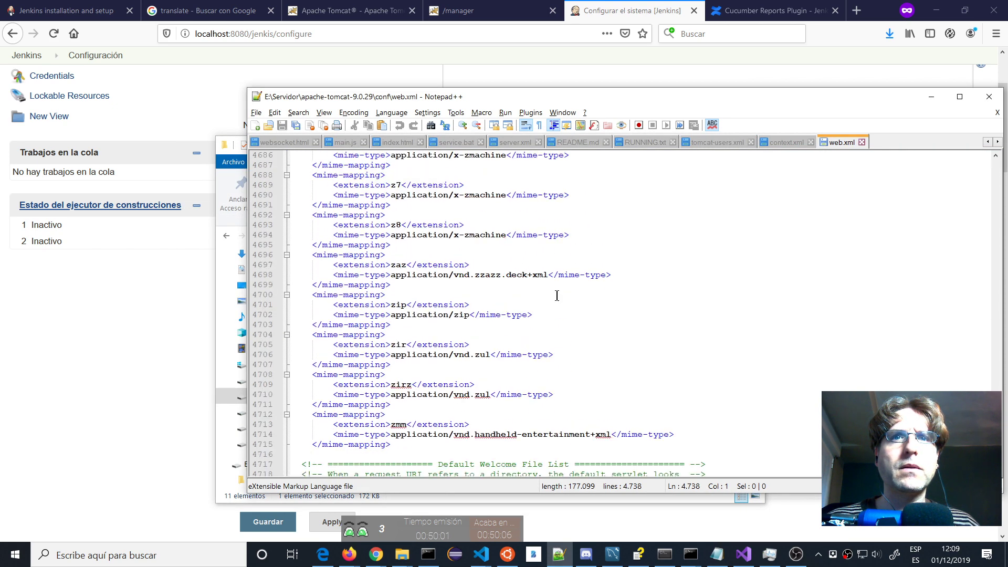
pyautogui.press('pageup')
pyautogui.press('pageup')
pyautogui.press('pageup')
pyautogui.press('pageup')
pyautogui.press('pageup')
pyautogui.press('pageup')
pyautogui.press('pageup')
pyautogui.press('pageup')
pyautogui.press('pageup')
pyautogui.press('pageup')
pyautogui.press('pageup')
pyautogui.press('pageup')
pyautogui.press('pageup')
pyautogui.press('pageup')
pyautogui.press('pageup')
pyautogui.press('pageup')
pyautogui.press('pageup')
pyautogui.press('pageup')
pyautogui.press('pageup')
pyautogui.press('pageup')
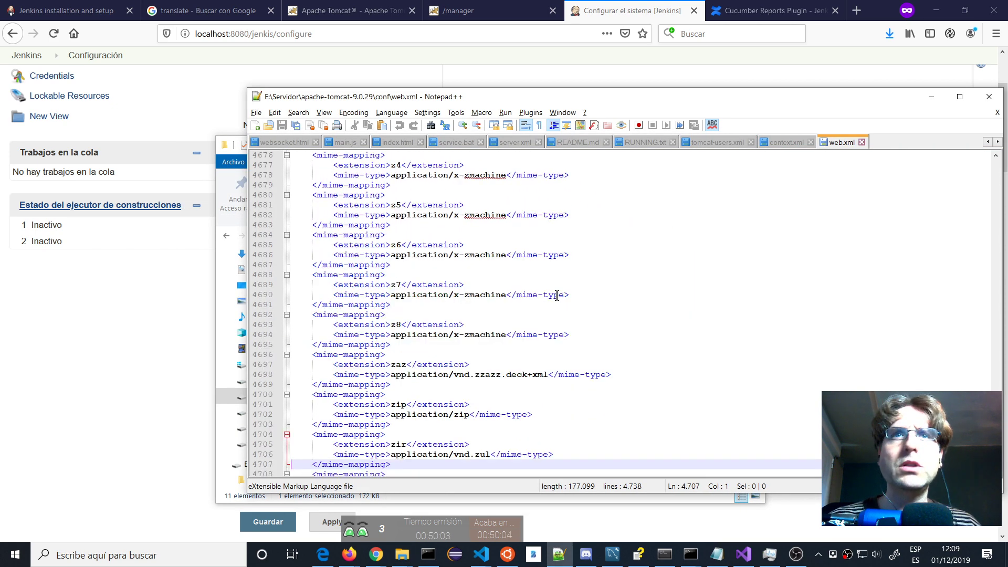
pyautogui.press('pageup')
pyautogui.press('pageup')
pyautogui.press('pageup')
pyautogui.press('pageup')
pyautogui.press('pageup')
pyautogui.press('pageup')
pyautogui.press('pageup')
pyautogui.press('pageup')
pyautogui.press('pageup')
pyautogui.press('pageup')
pyautogui.press('pageup')
pyautogui.press('pageup')
pyautogui.press('pageup')
pyautogui.press('pageup')
pyautogui.press('pageup')
pyautogui.press('pageup')
pyautogui.press('pageup')
pyautogui.press('pageup')
pyautogui.press('pageup')
pyautogui.press('pageup')
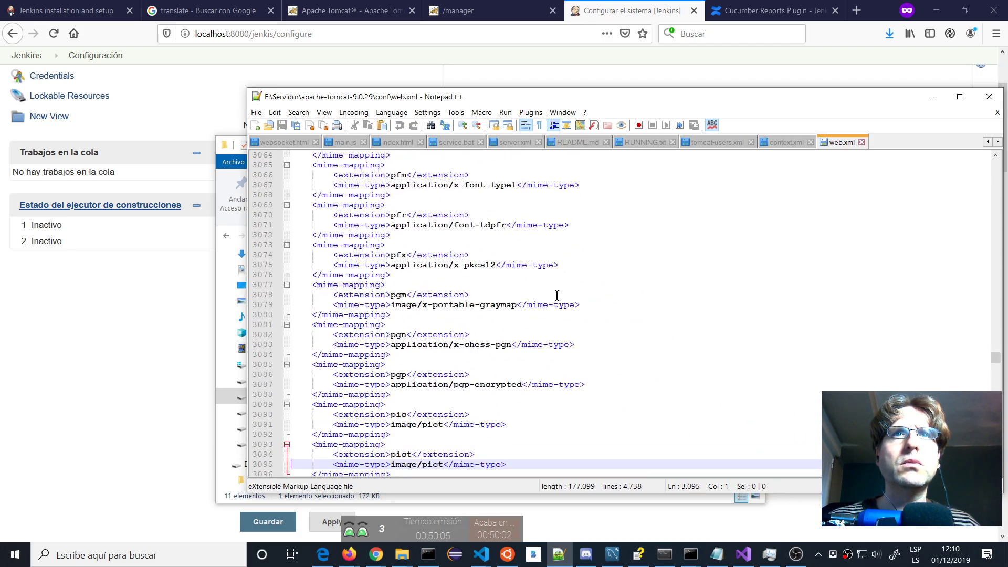
pyautogui.press('pageup')
pyautogui.press('pageup')
pyautogui.press('pageup')
pyautogui.press('pageup')
pyautogui.press('pageup')
pyautogui.press('pageup')
pyautogui.press('pageup')
pyautogui.press('pageup')
pyautogui.press('pageup')
pyautogui.press('pageup')
pyautogui.press('pageup')
pyautogui.press('pageup')
pyautogui.press('pageup')
pyautogui.press('pageup')
pyautogui.press('pageup')
pyautogui.press('pageup')
pyautogui.press('pageup')
pyautogui.press('pageup')
pyautogui.press('pageup')
pyautogui.press('pageup')
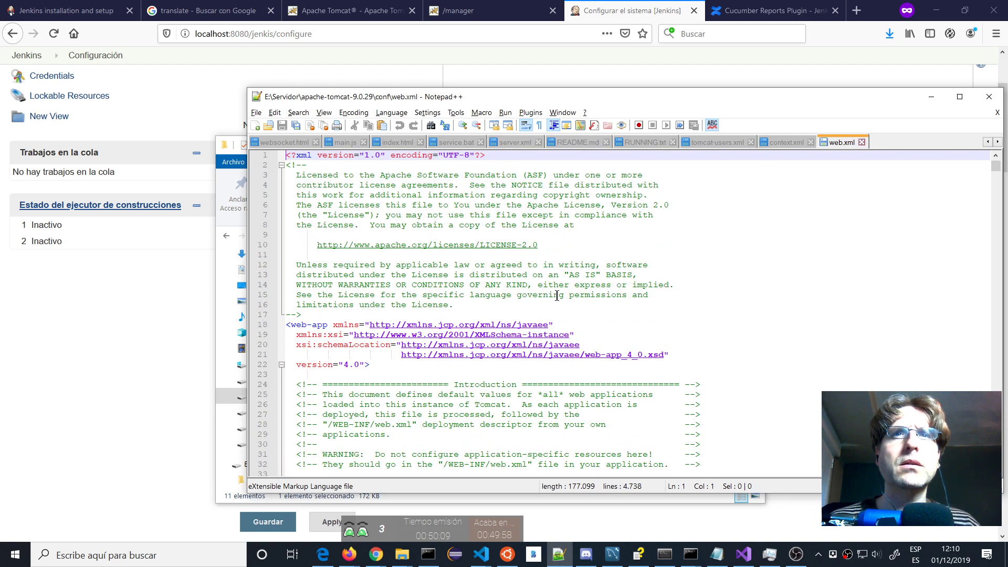
pyautogui.scroll(-20, 557, 295)
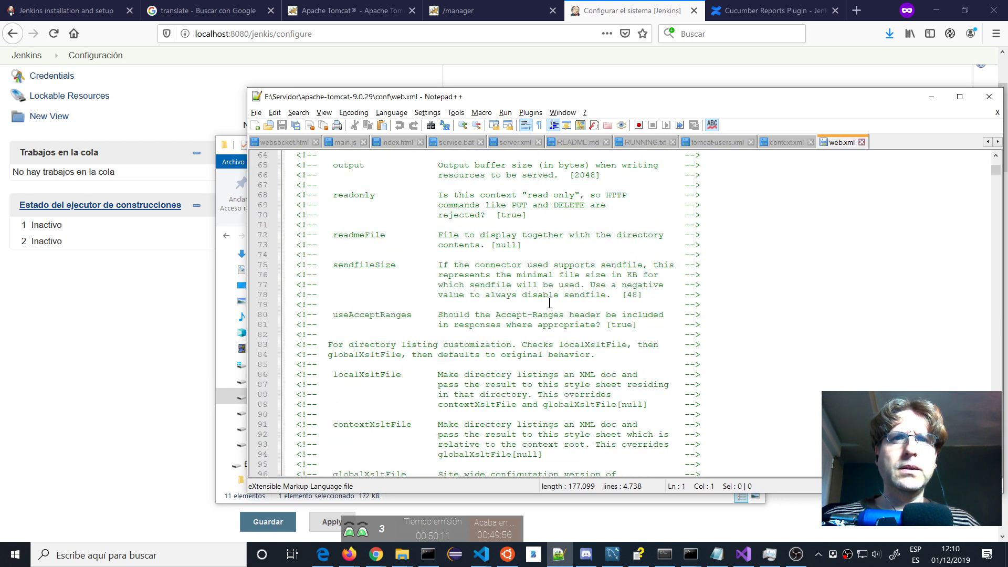
pyautogui.scroll(-14, 549, 303)
pyautogui.scroll(-20, 550, 303)
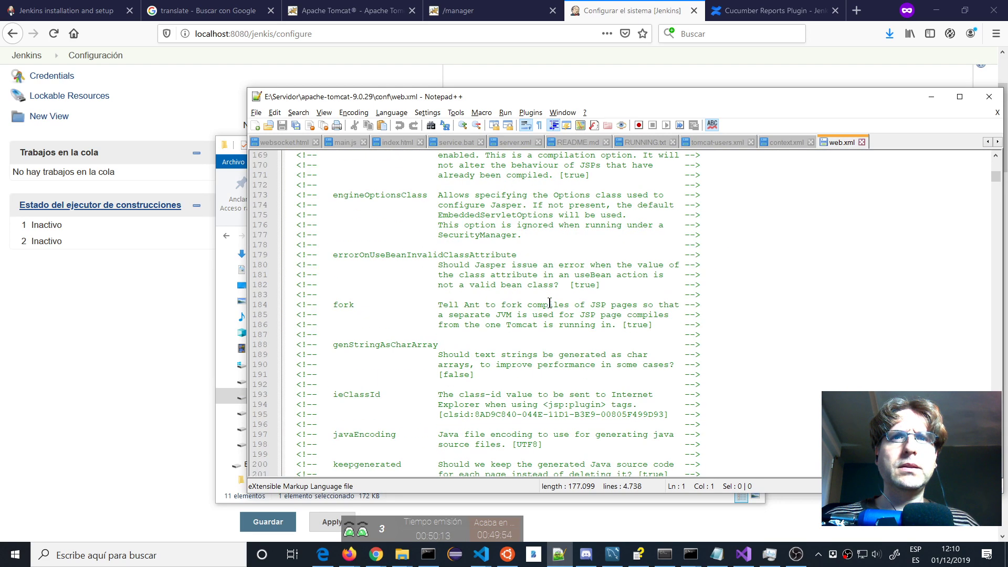
pyautogui.scroll(-20, 549, 299)
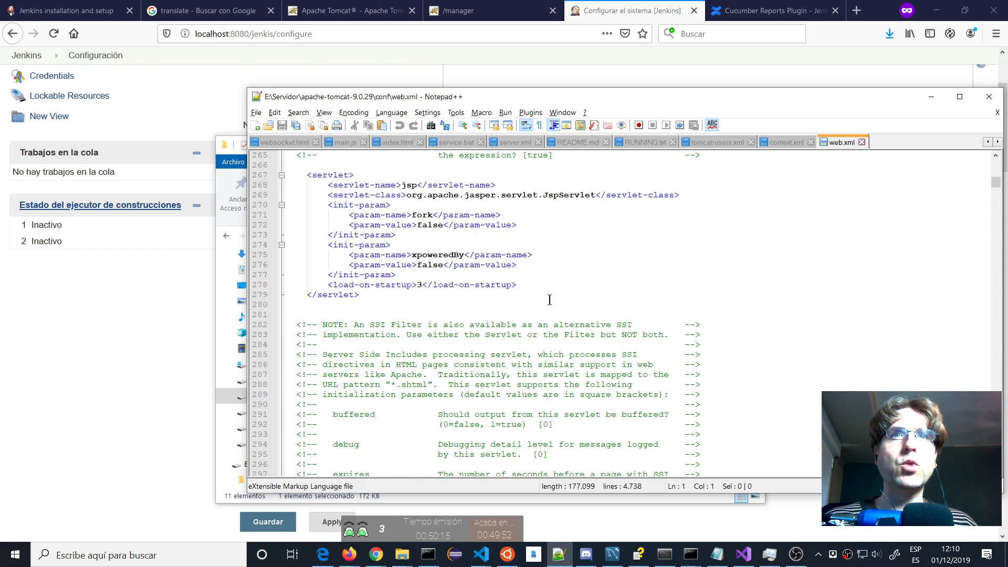
pyautogui.scroll(-20, 549, 299)
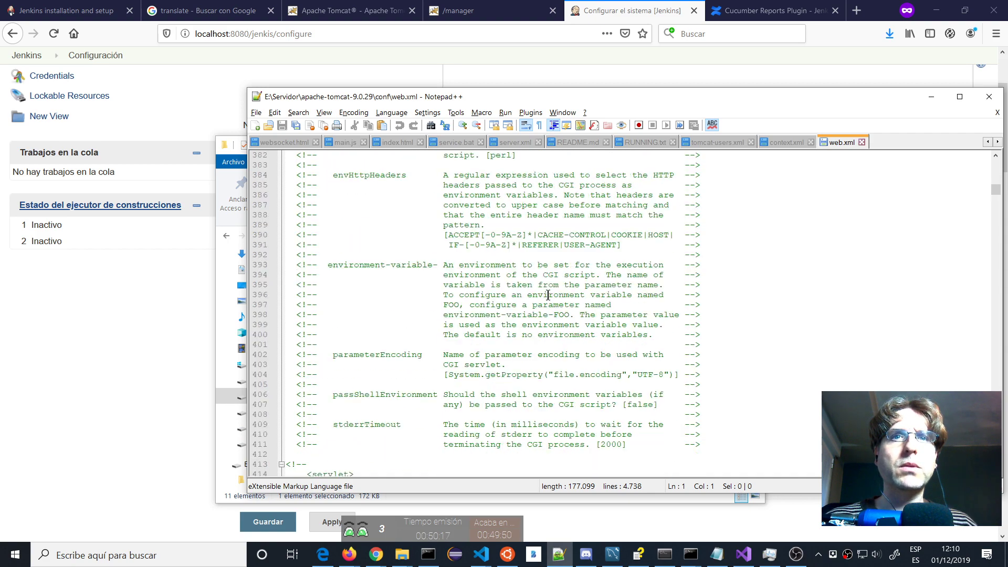
pyautogui.scroll(-20, 547, 289)
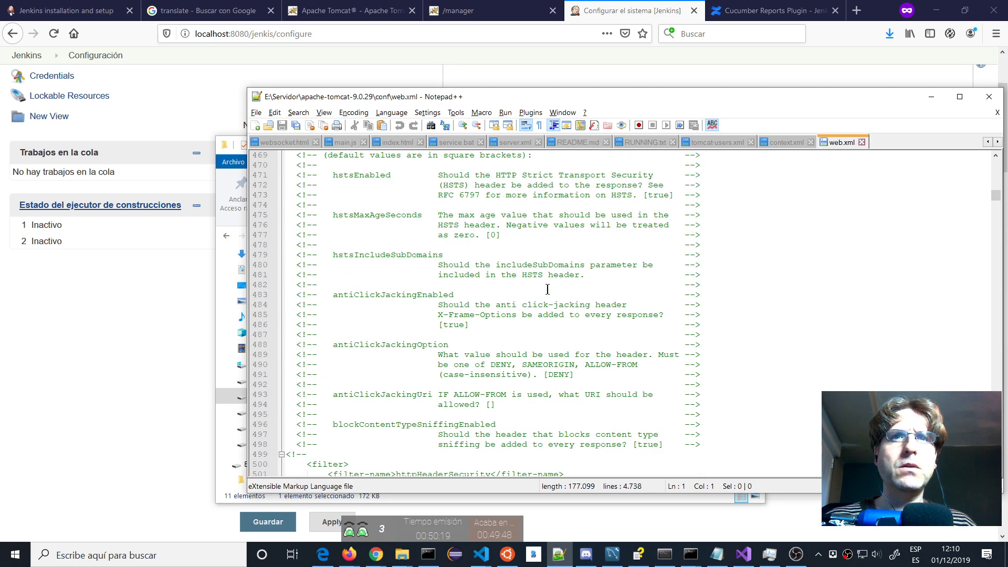
pyautogui.scroll(-20, 547, 290)
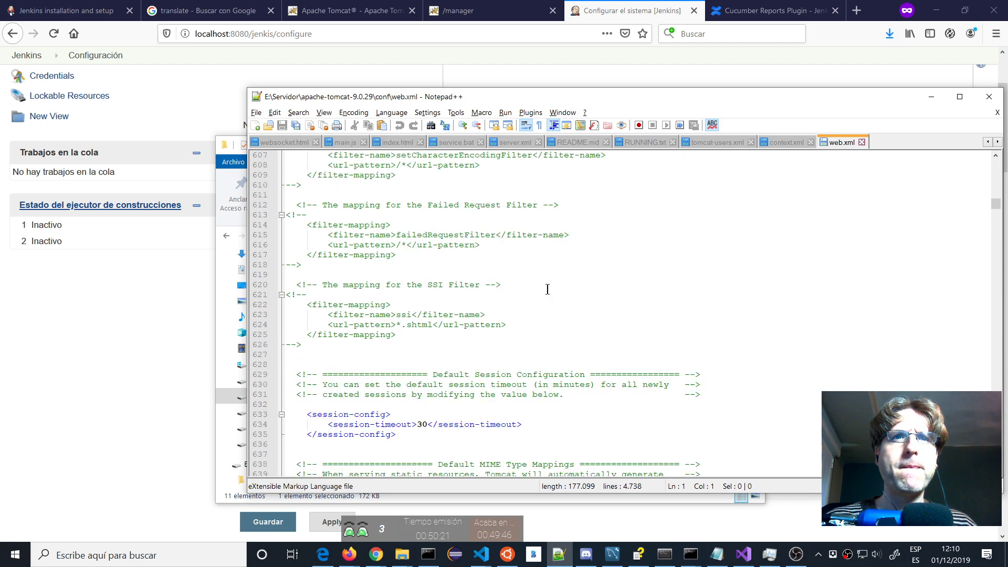
# Confirm conf\Catalina\localhost is empty, then open server.xml in Notepad++.
pyautogui.hotkey('alt', 'Tab')
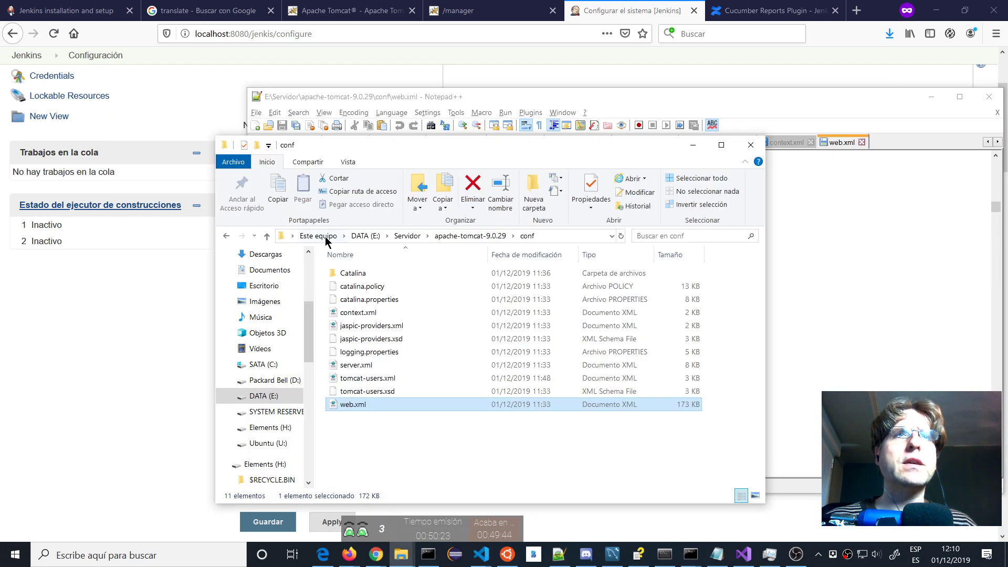
pyautogui.doubleClick(359, 273)
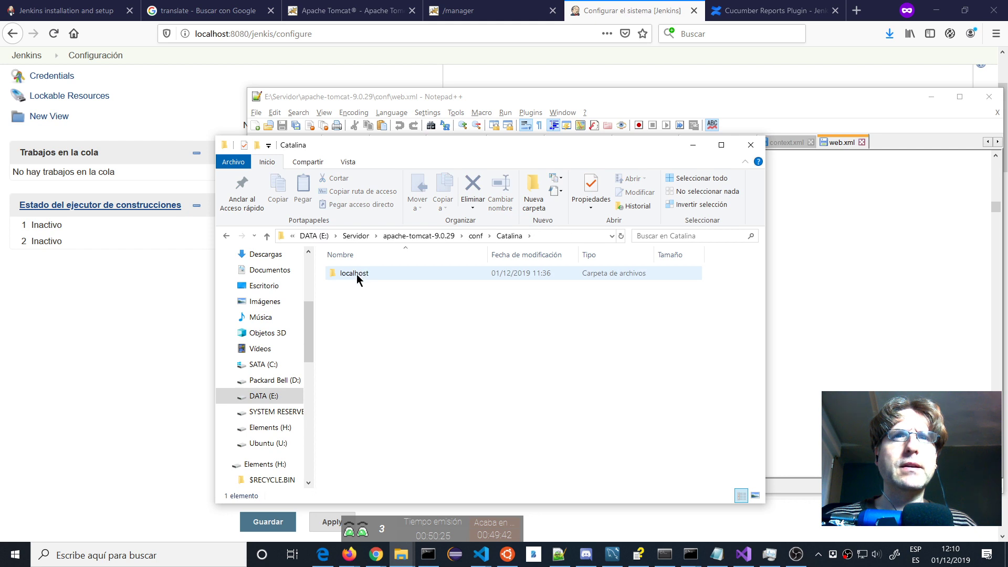
pyautogui.doubleClick(357, 274)
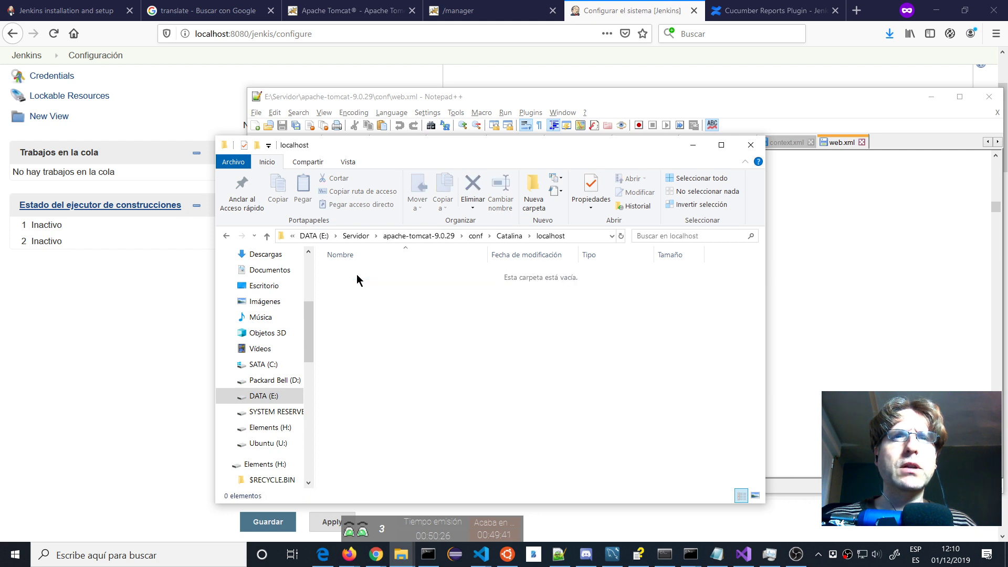
pyautogui.click(476, 236)
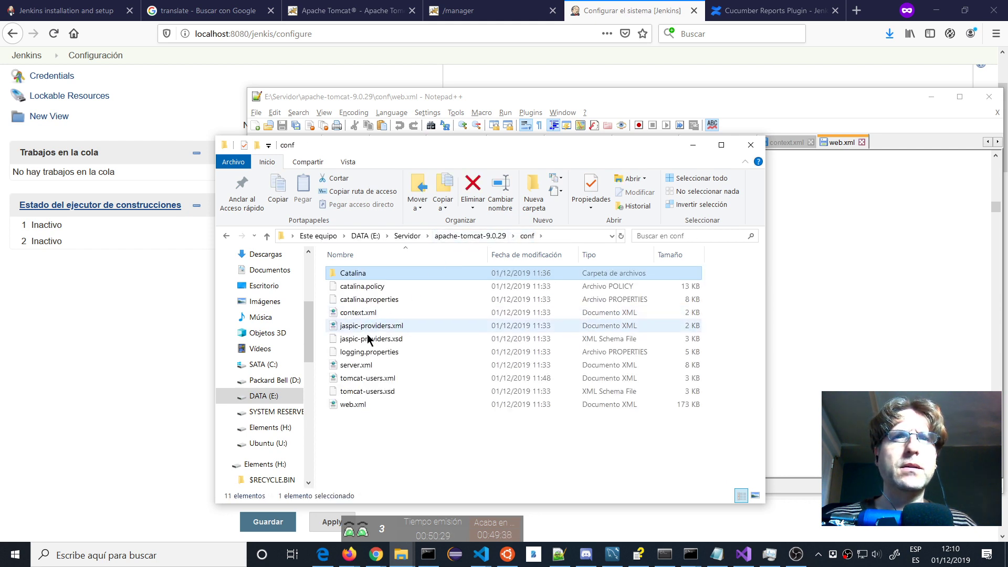
pyautogui.moveTo(378, 365); pyautogui.dragTo(851, 321)
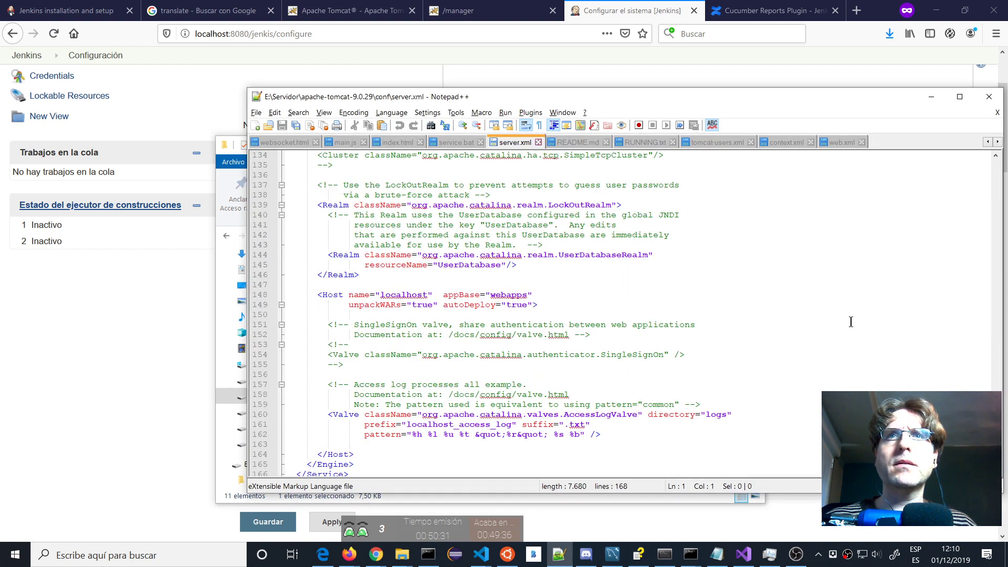
# Read server.xml from the localhost Host up to the top, then return to the Tomcat Manager tab.
pyautogui.scroll(11, 850, 319)
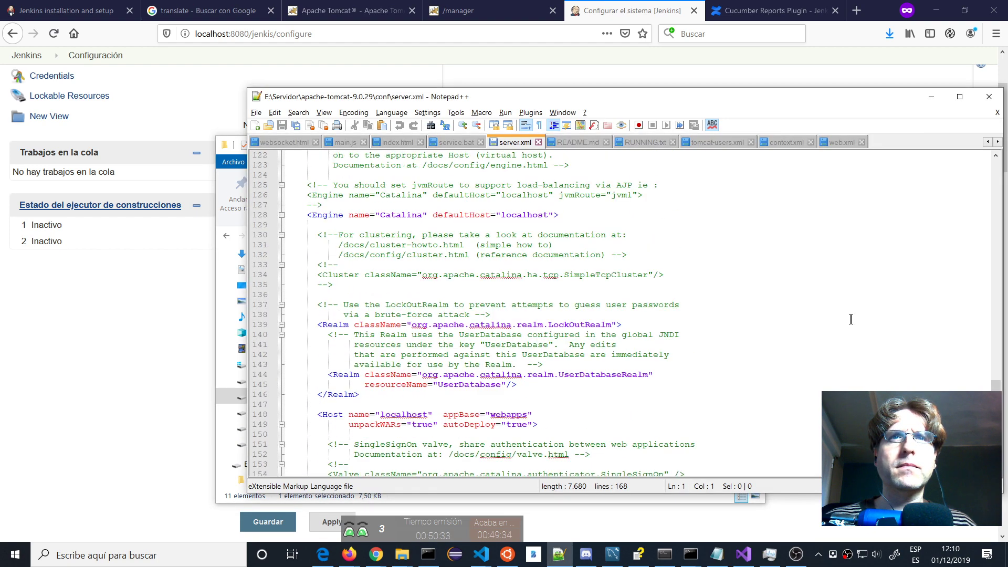
pyautogui.scroll(20, 850, 319)
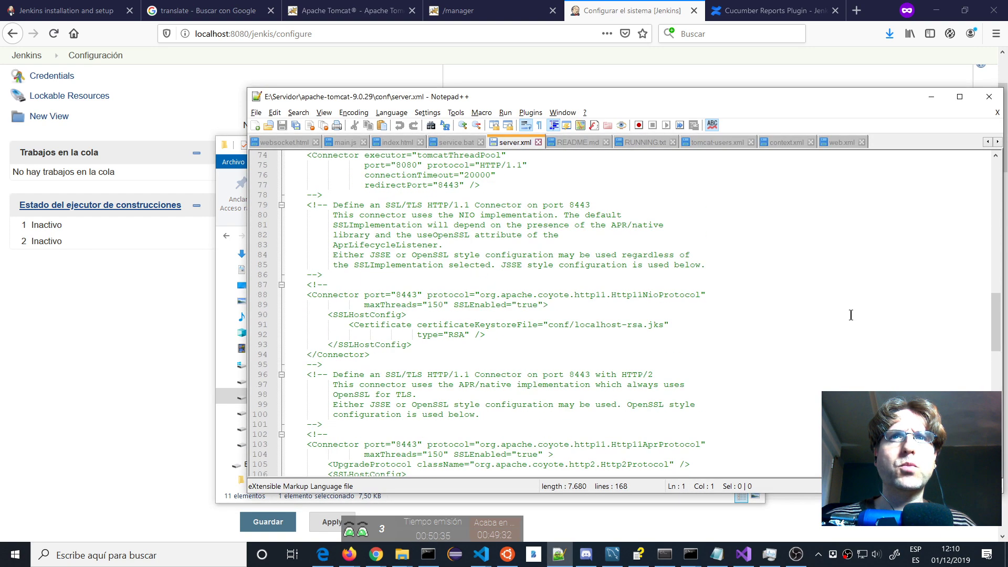
pyautogui.scroll(4, 851, 315)
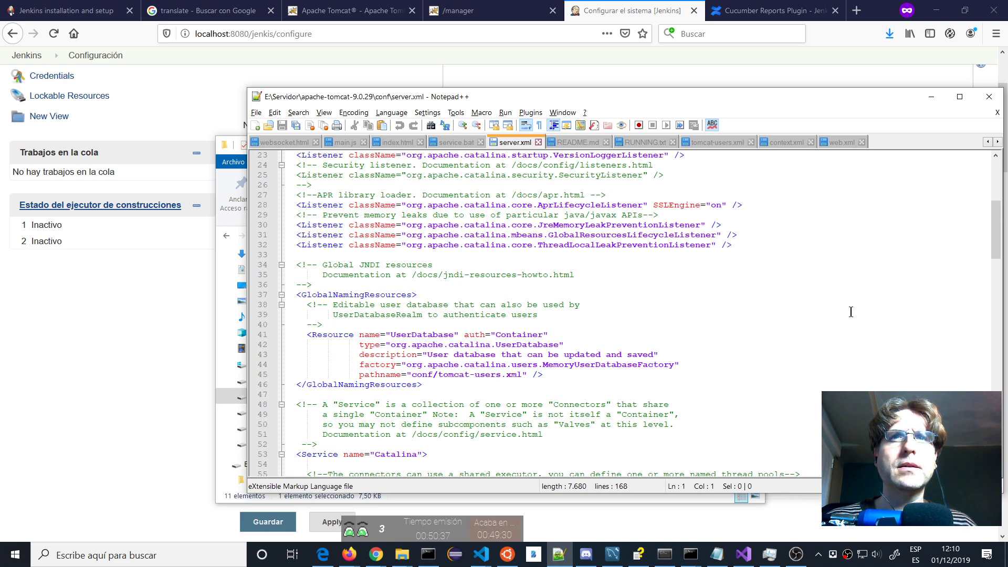
pyautogui.scroll(6, 851, 312)
pyautogui.click(462, 10)
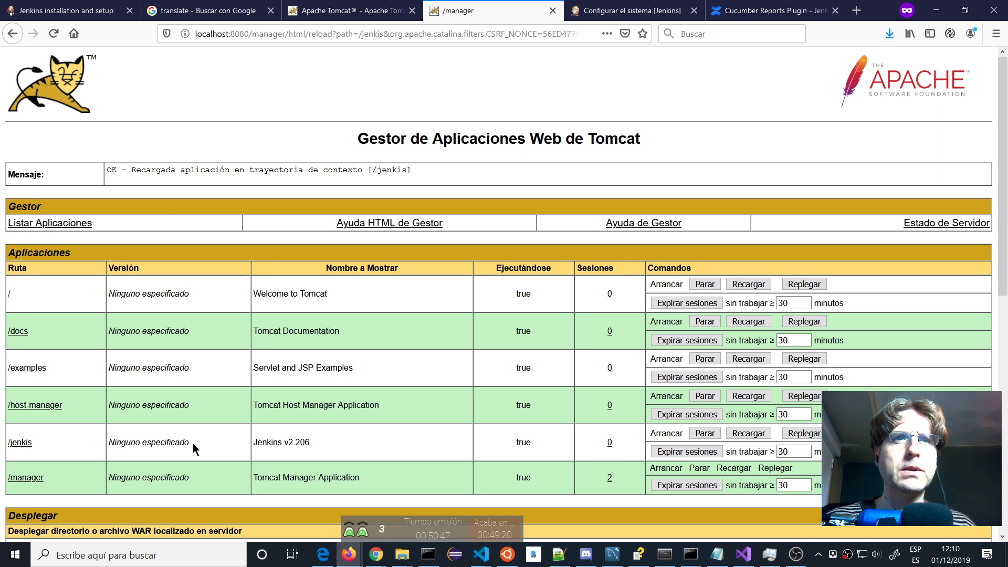
# Review the Tomcat Manager application list, then bring the Explorer conf window forward.
pyautogui.scroll(-4, 577, 425)
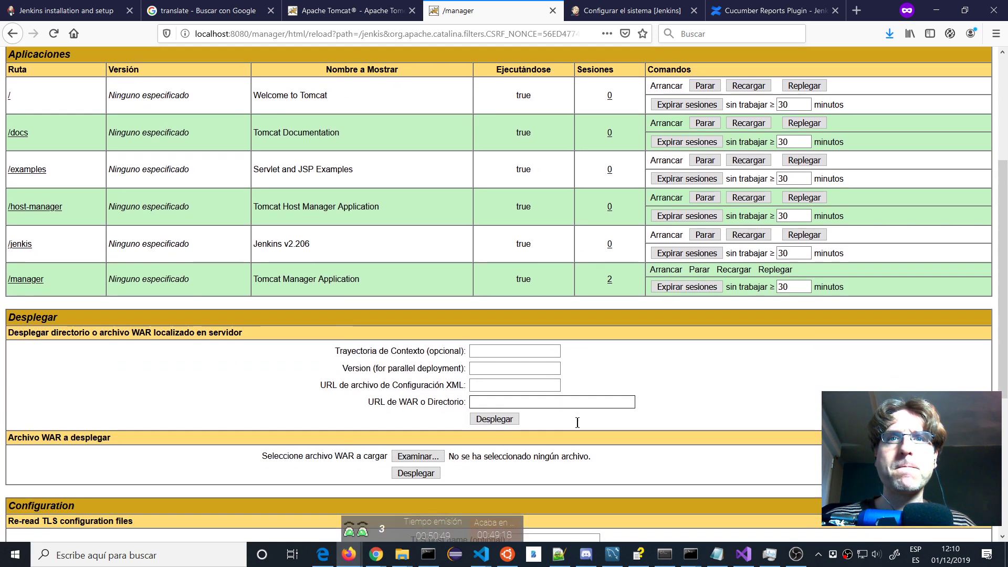
pyautogui.scroll(3, 577, 423)
pyautogui.hotkey('alt', 'Tab')
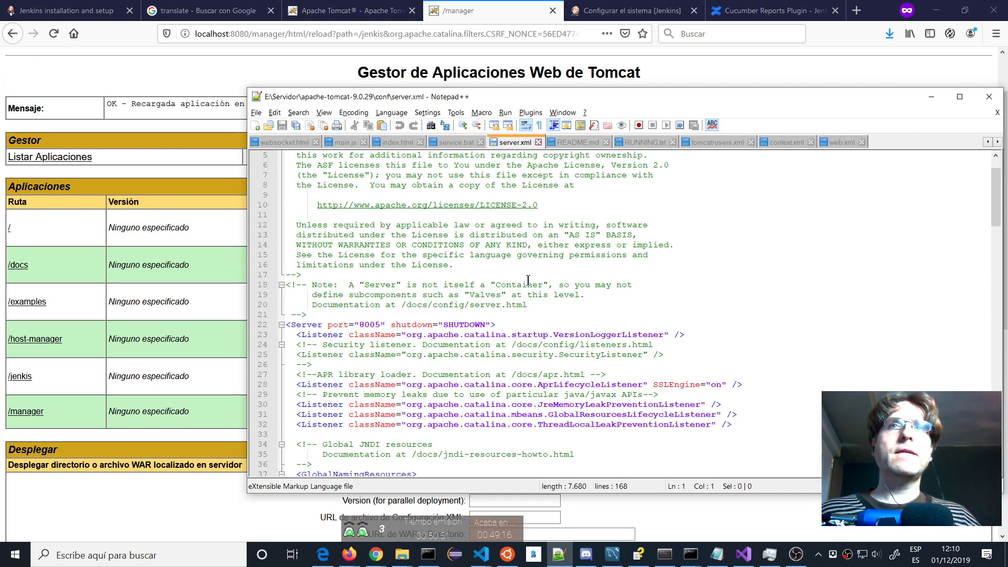
pyautogui.hotkey('alt', 'Tab')
pyautogui.press('Tab')
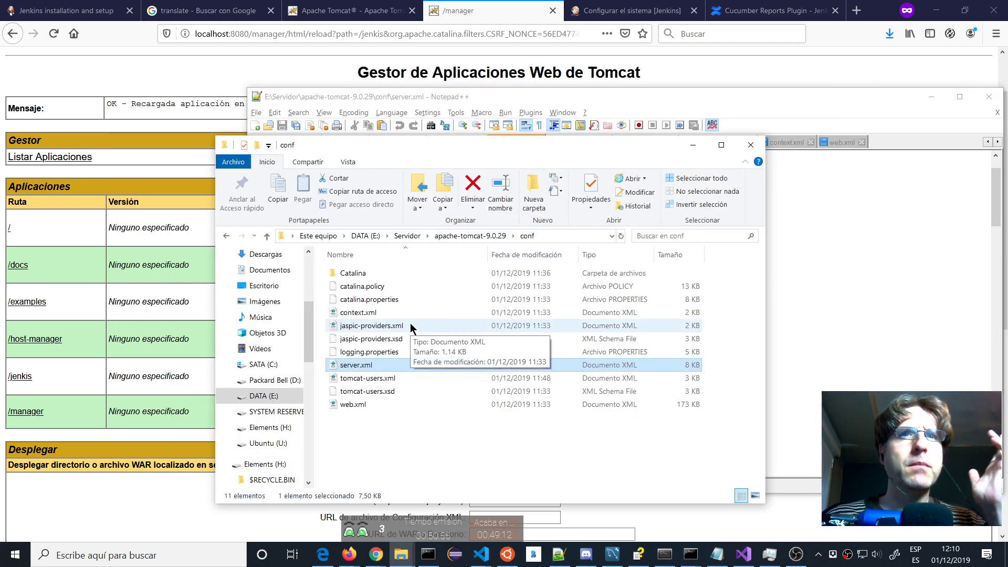
# Open Tomcat's work\Catalina\localhost\jenkis folder and find it empty.
pyautogui.click(469, 236)
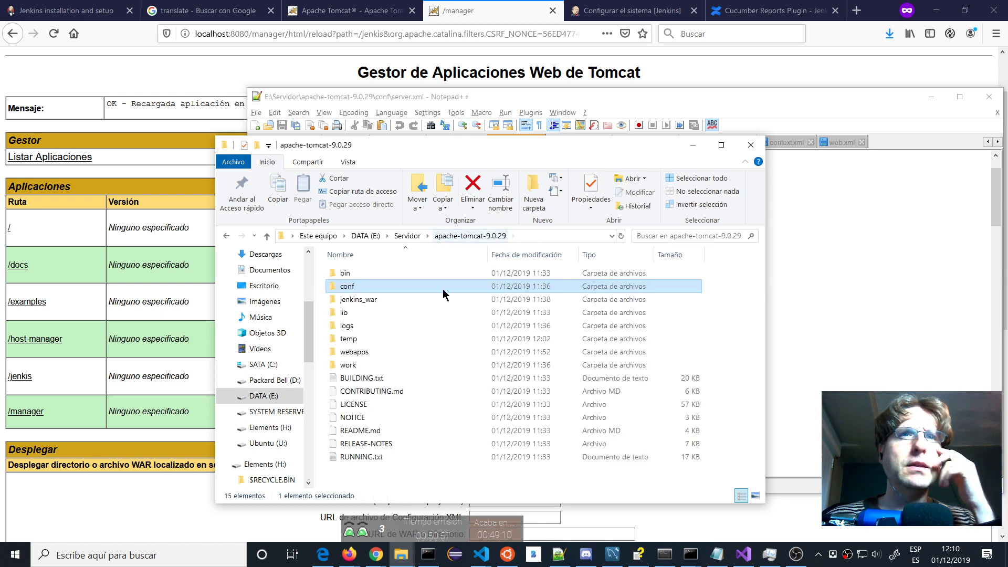
pyautogui.doubleClick(346, 364)
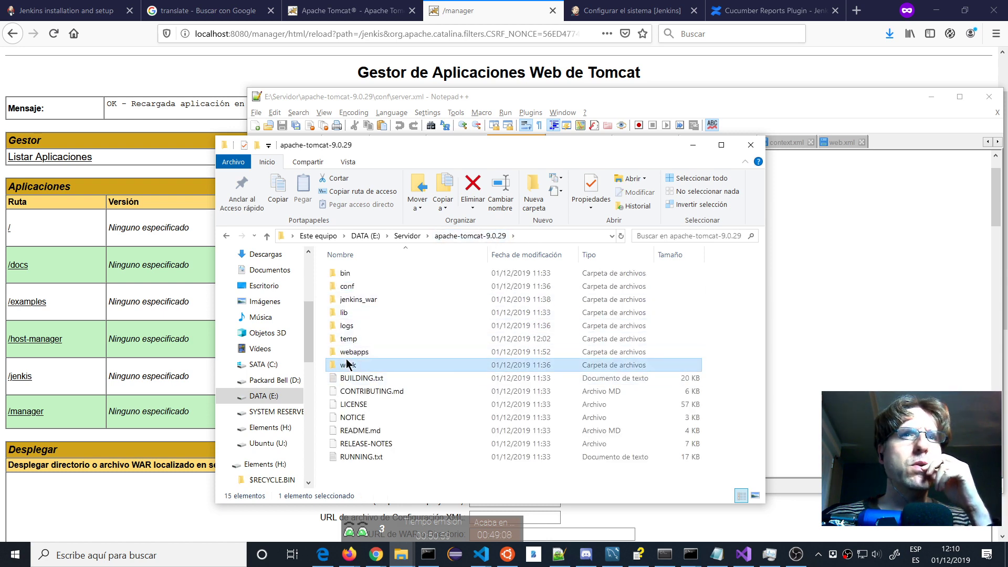
pyautogui.doubleClick(351, 274)
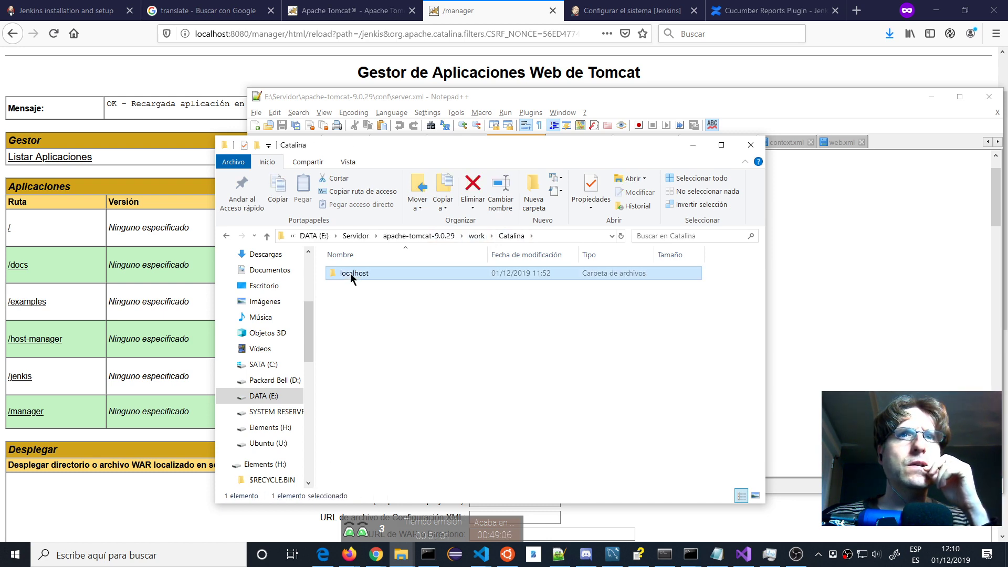
pyautogui.doubleClick(351, 273)
pyautogui.doubleClick(351, 312)
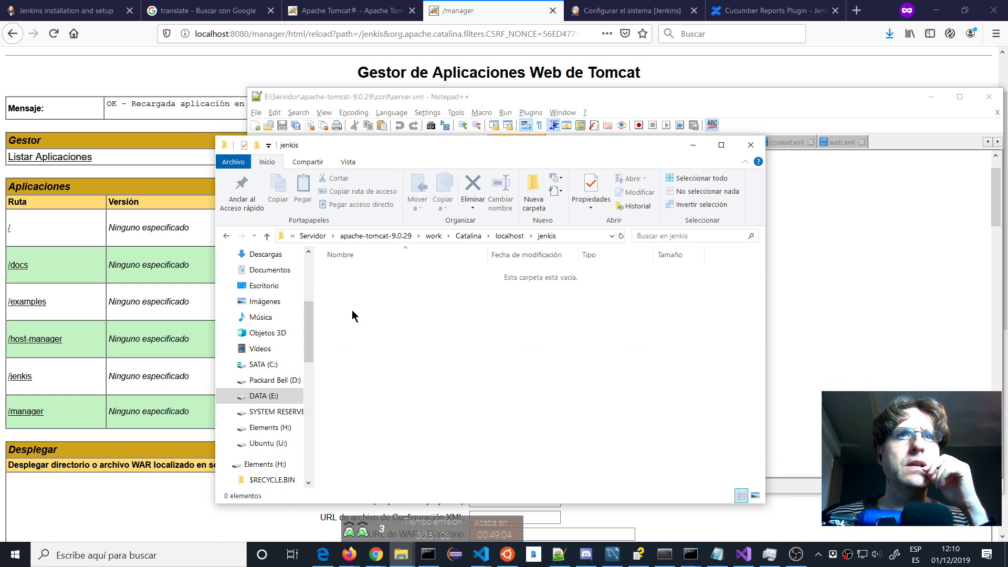
# Inspect the manager application's work folder down to its org subfolder.
pyautogui.click(472, 235)
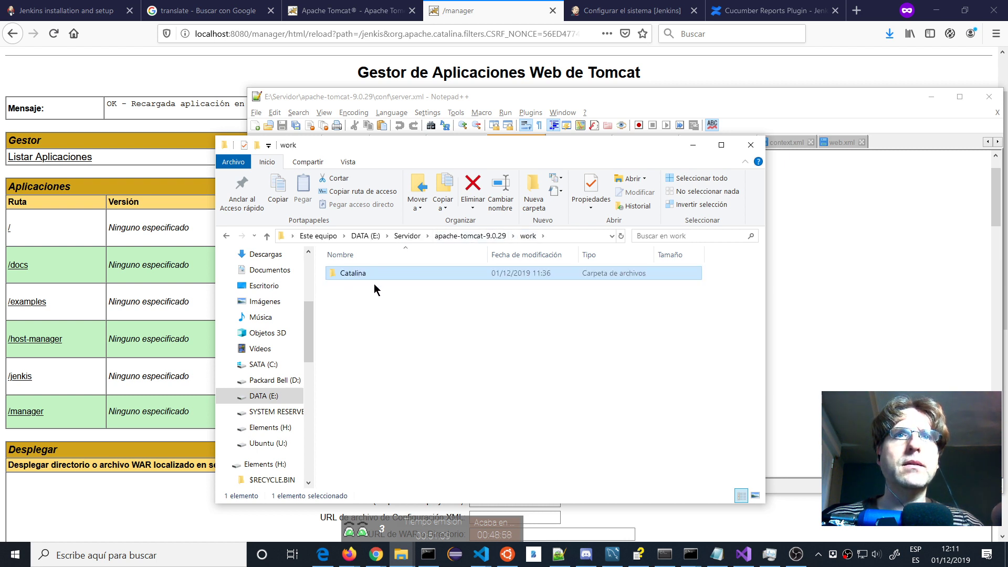
pyautogui.doubleClick(342, 273)
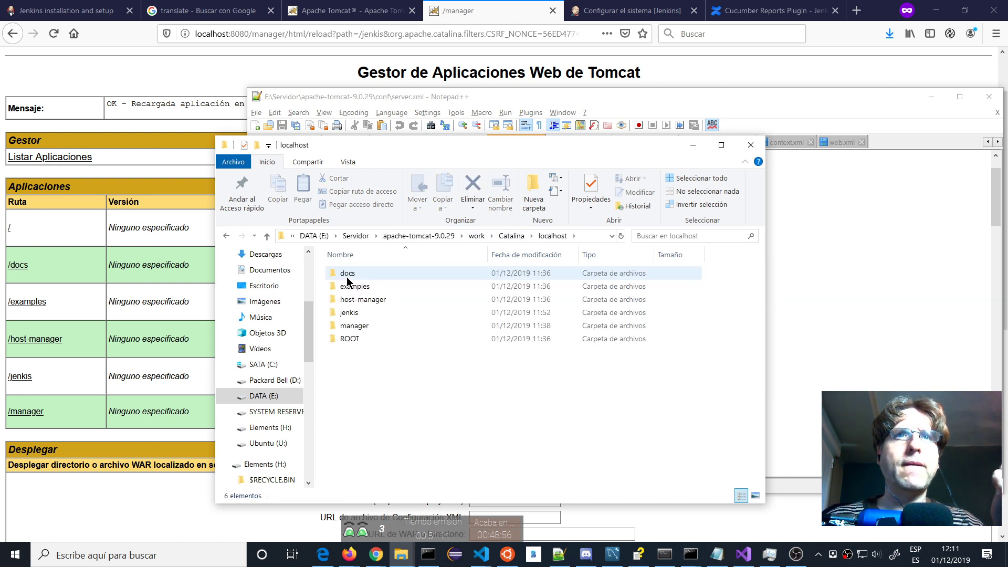
pyautogui.doubleClick(354, 326)
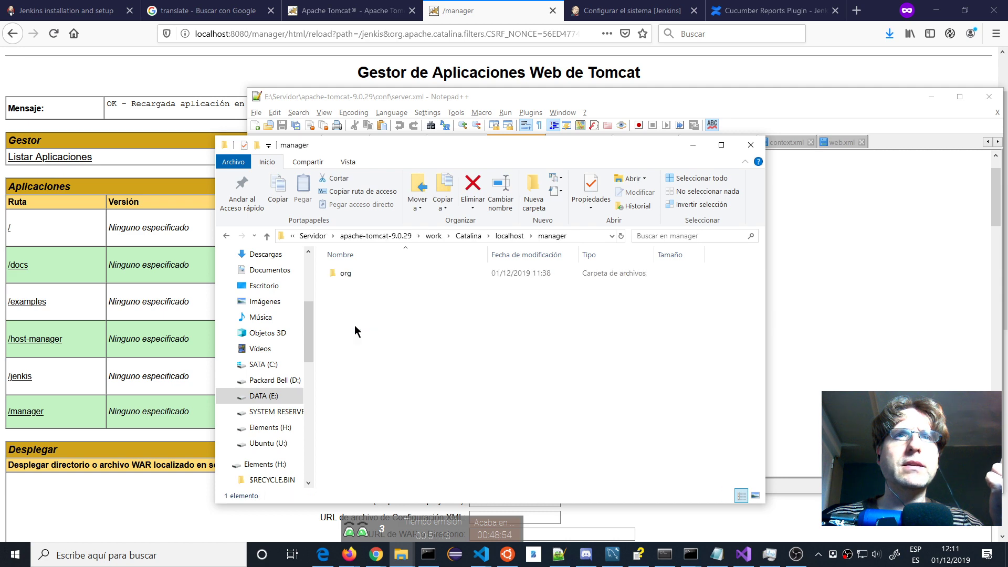
pyautogui.doubleClick(344, 274)
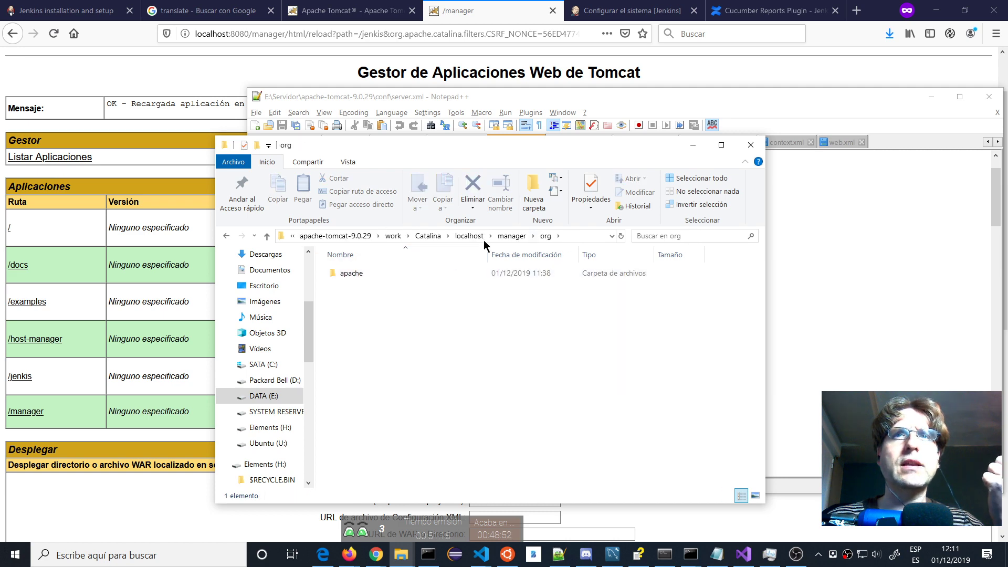
# Return to the conf folder and minimise windows to show Tomcat Manager.
pyautogui.click(474, 237)
pyautogui.click(440, 238)
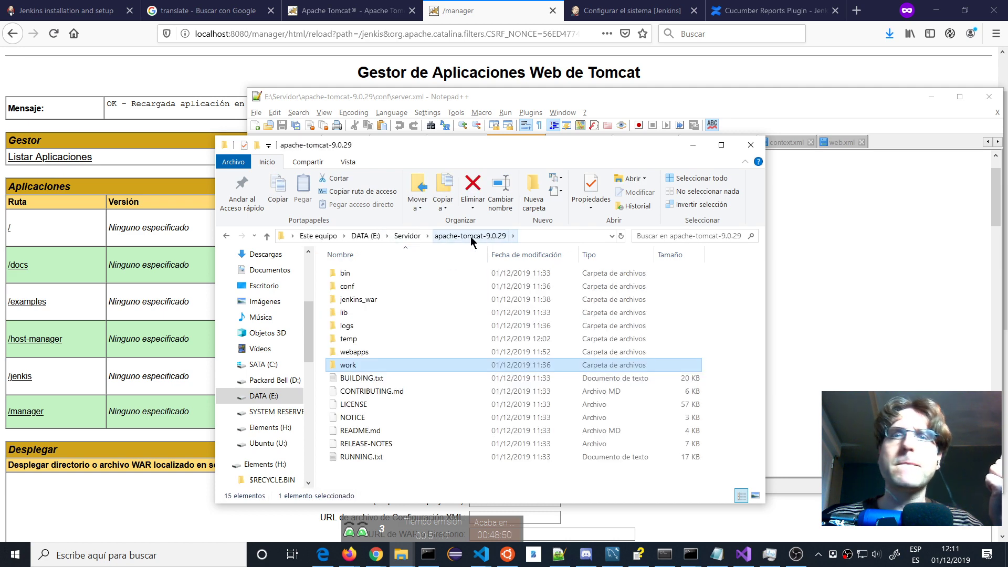
pyautogui.doubleClick(353, 288)
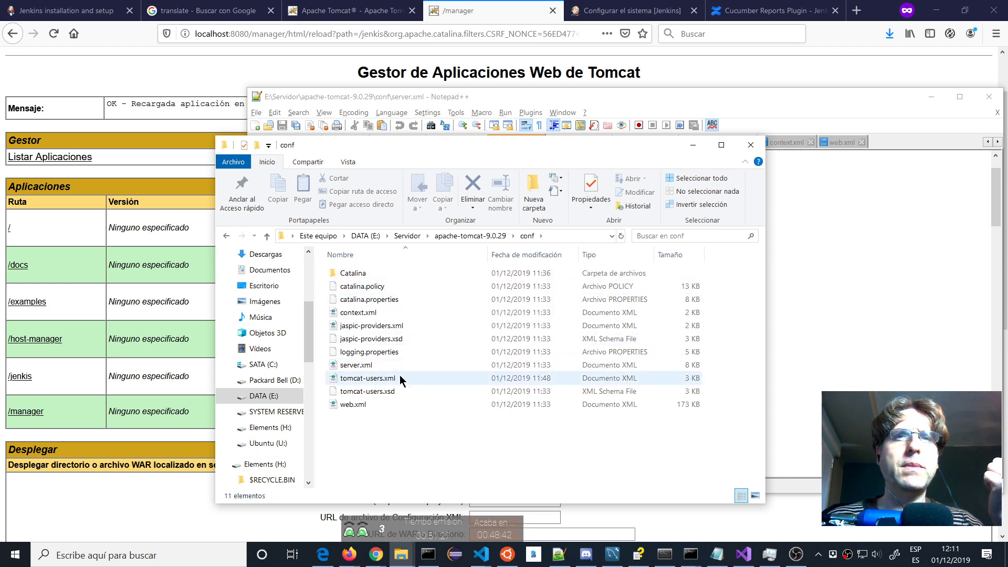
pyautogui.click(119, 532)
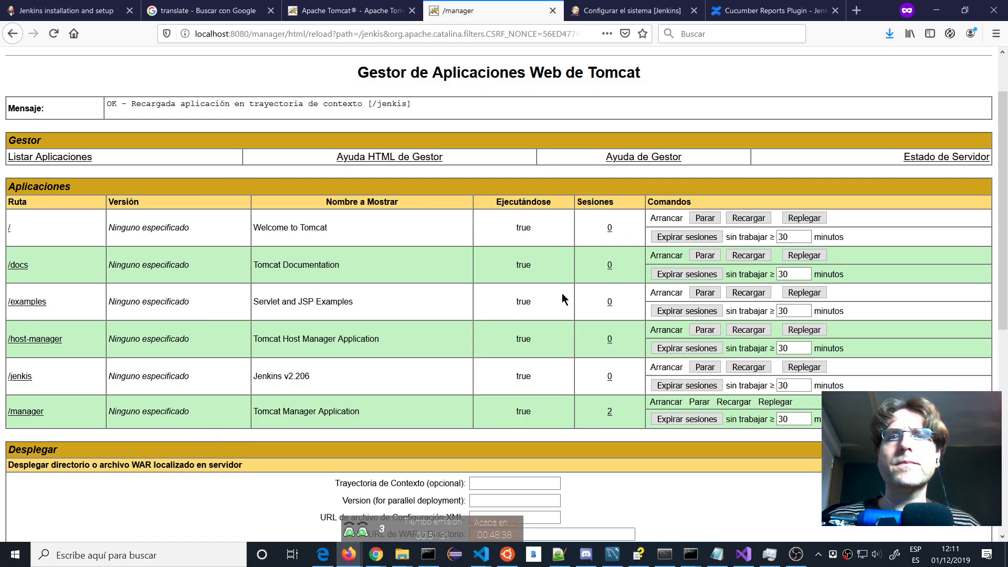
# Open a Firefox private window from the taskbar and search for 'tomcat virtual host'.
pyautogui.rightClick(349, 555)
pyautogui.click(374, 555)
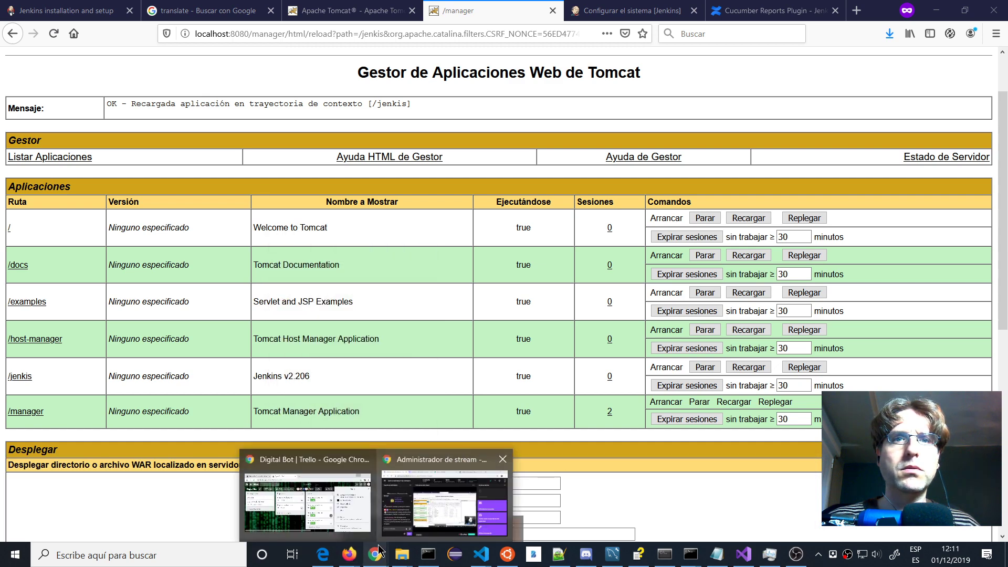
pyautogui.rightClick(350, 554)
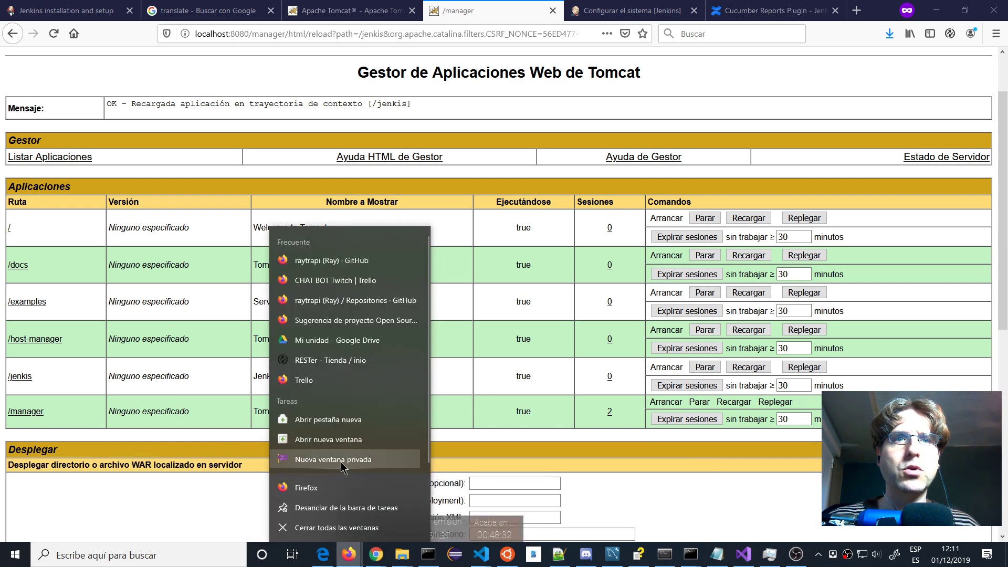
pyautogui.click(342, 460)
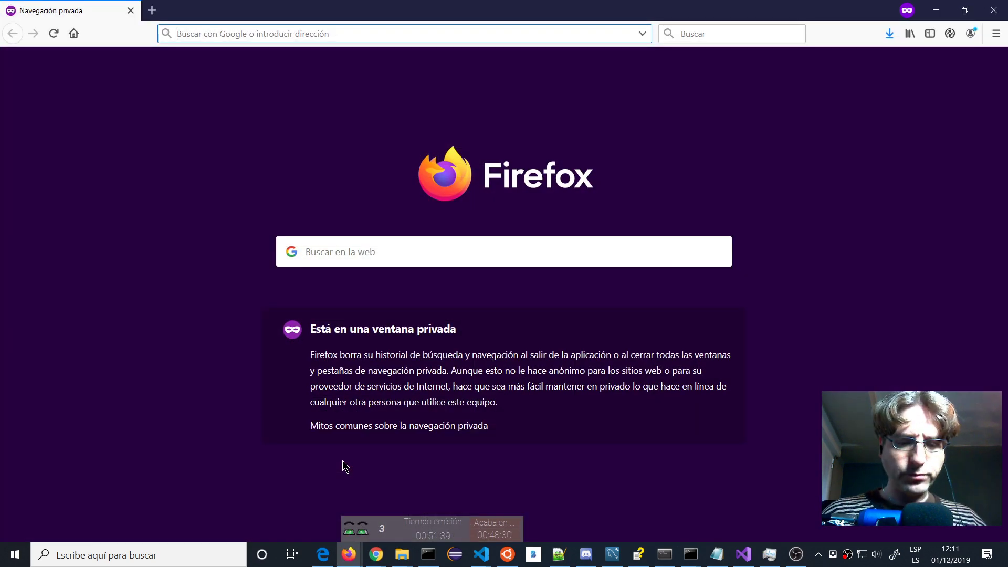
pyautogui.write('tomcat')
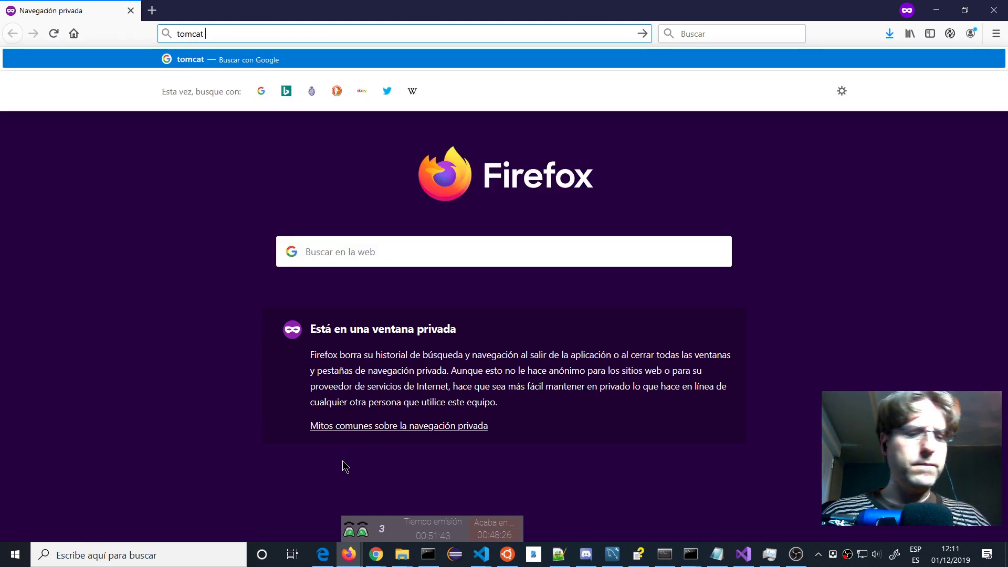
pyautogui.write(' virtual h')
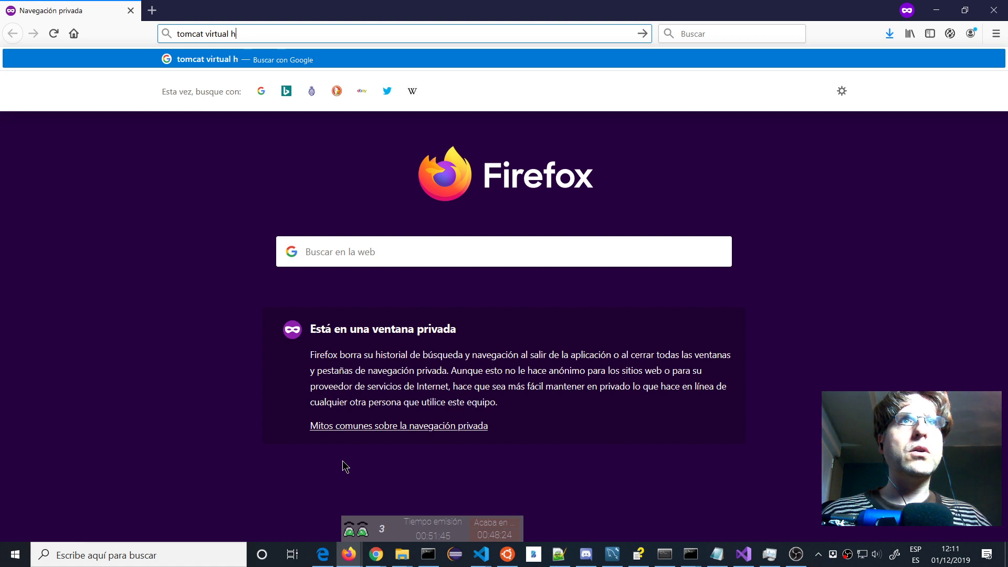
pyautogui.write('ost')
pyautogui.press('Return')
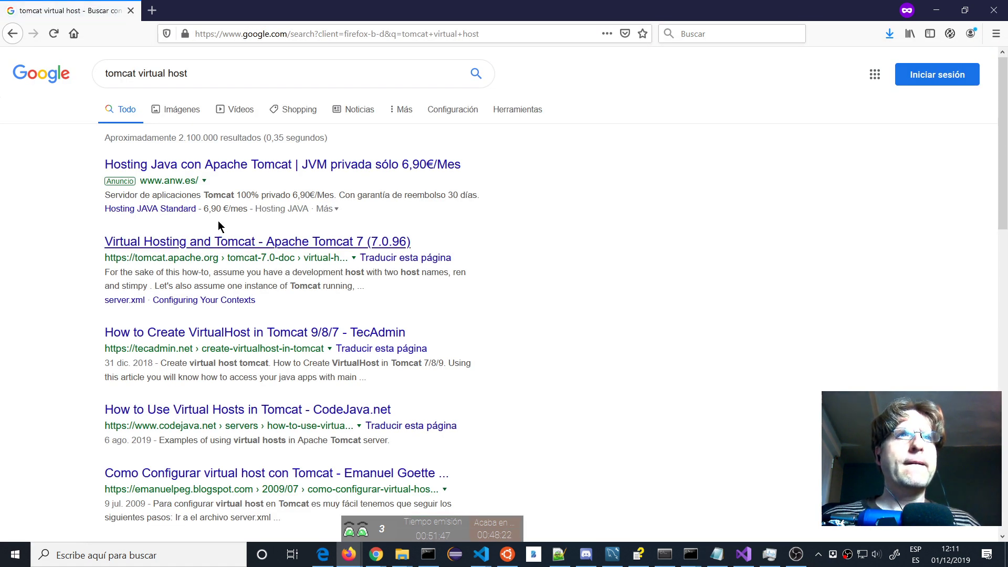
# Open the 'Virtual Hosting and Tomcat' how-to in a new tab and read through it.
pyautogui.middleClick(270, 248)
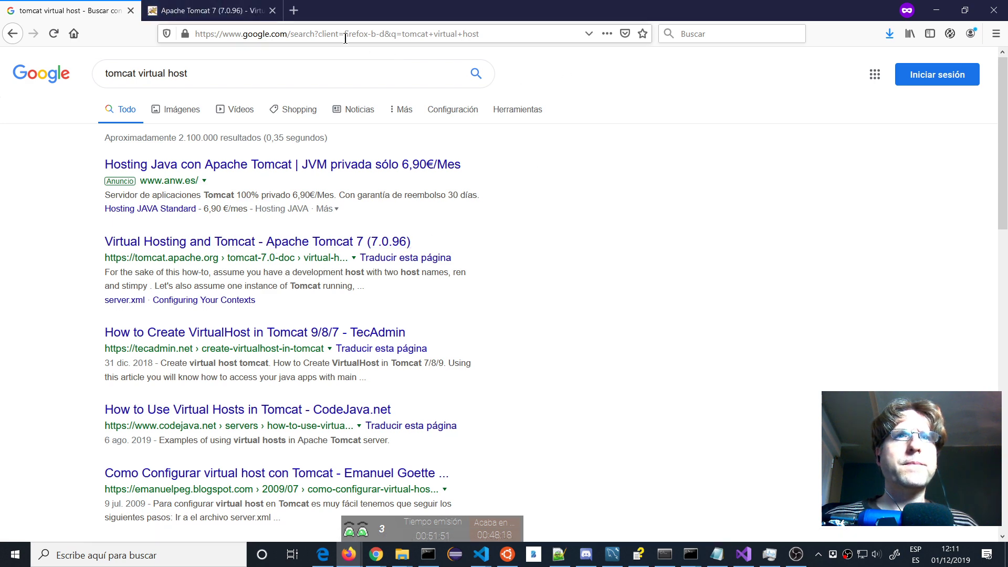
pyautogui.click(227, 12)
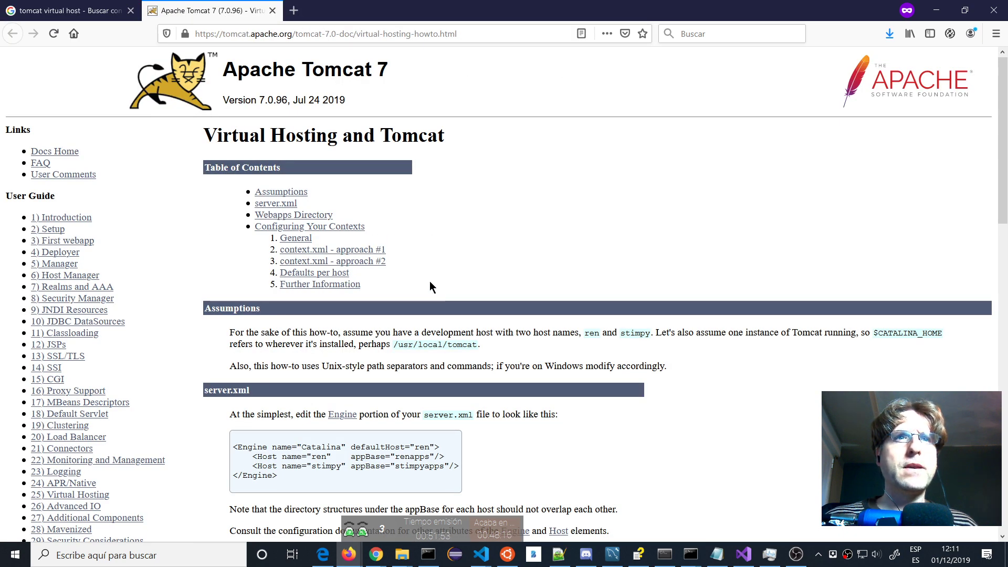
pyautogui.scroll(-2, 318, 390)
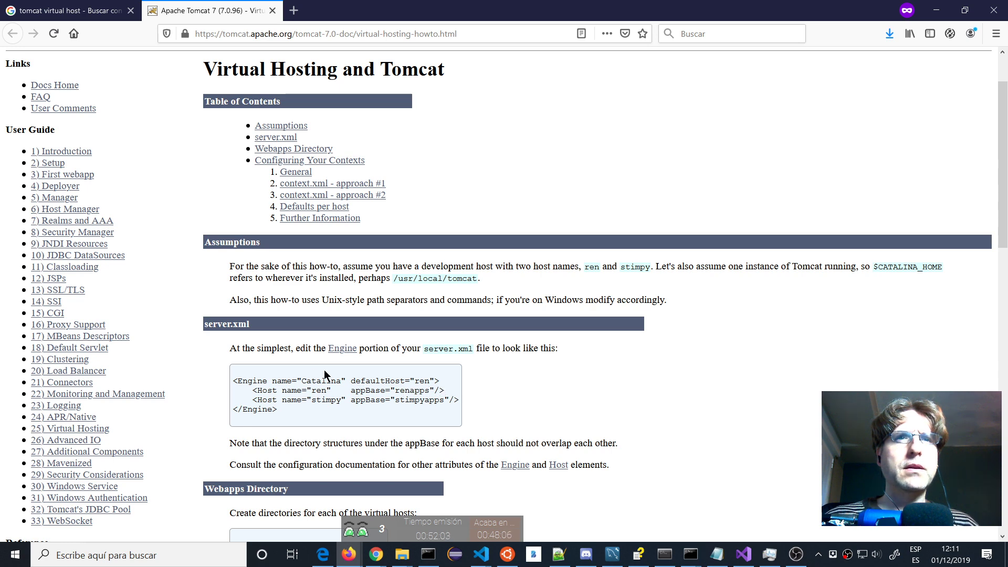
pyautogui.scroll(-2, 320, 357)
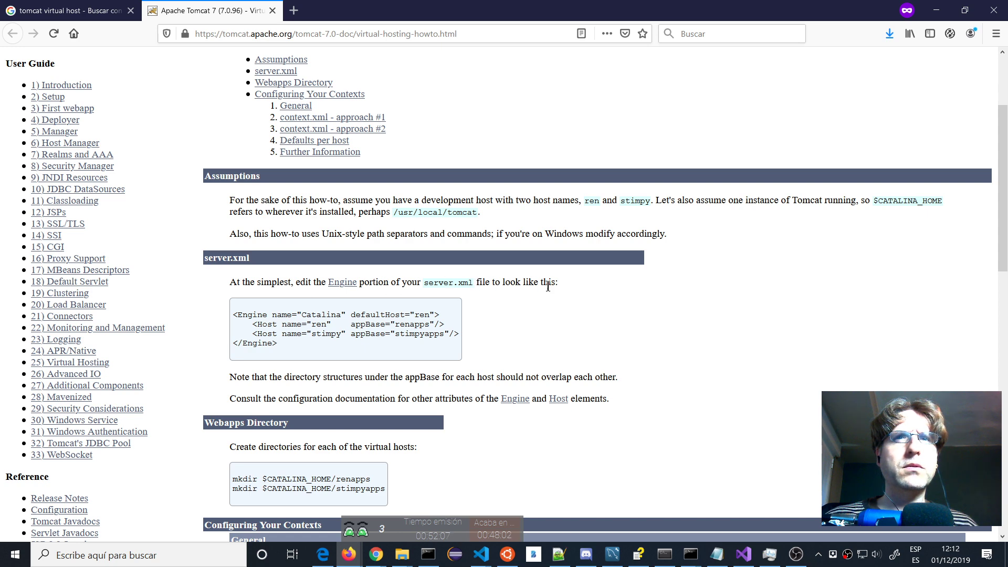
pyautogui.scroll(2, 544, 288)
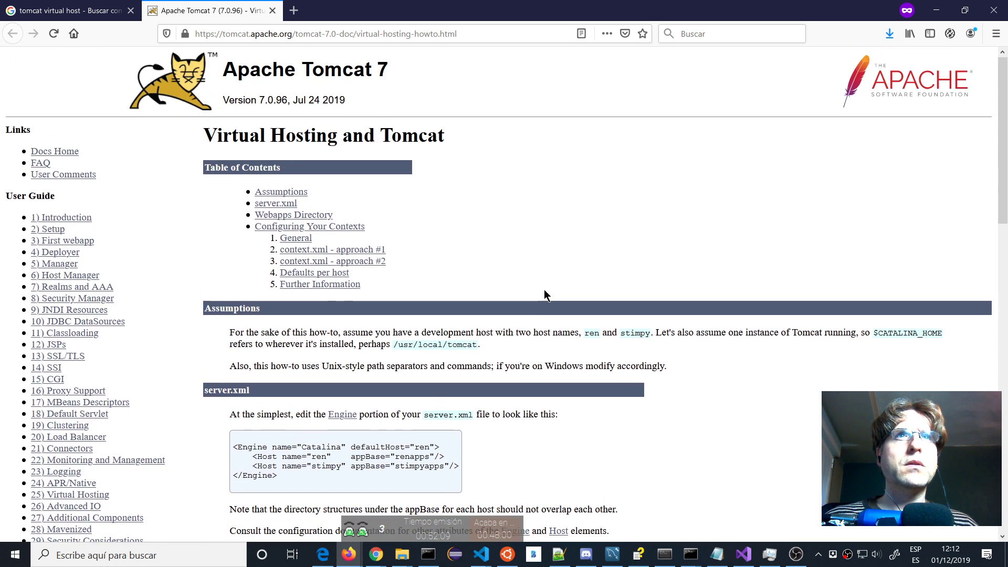
pyautogui.scroll(-4, 544, 288)
pyautogui.scroll(-6, 544, 291)
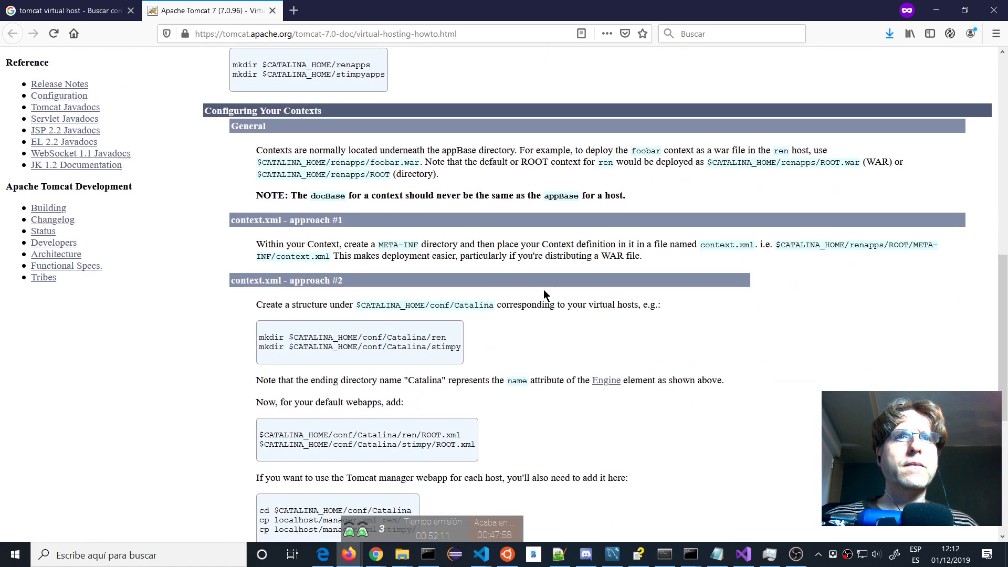
pyautogui.scroll(-1, 544, 290)
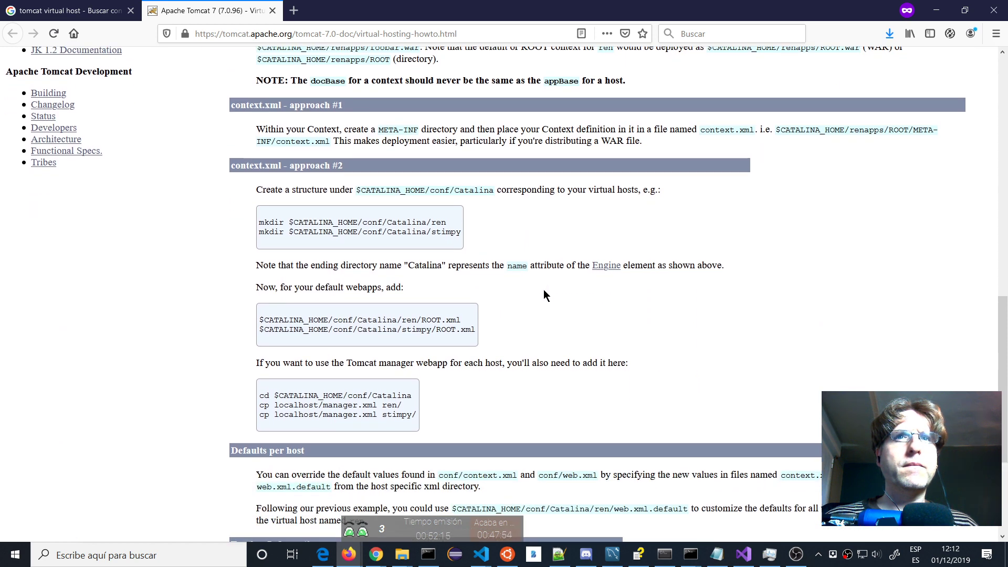
# Select the example server.xml Engine and Host configuration block in the guide.
pyautogui.scroll(4, 544, 291)
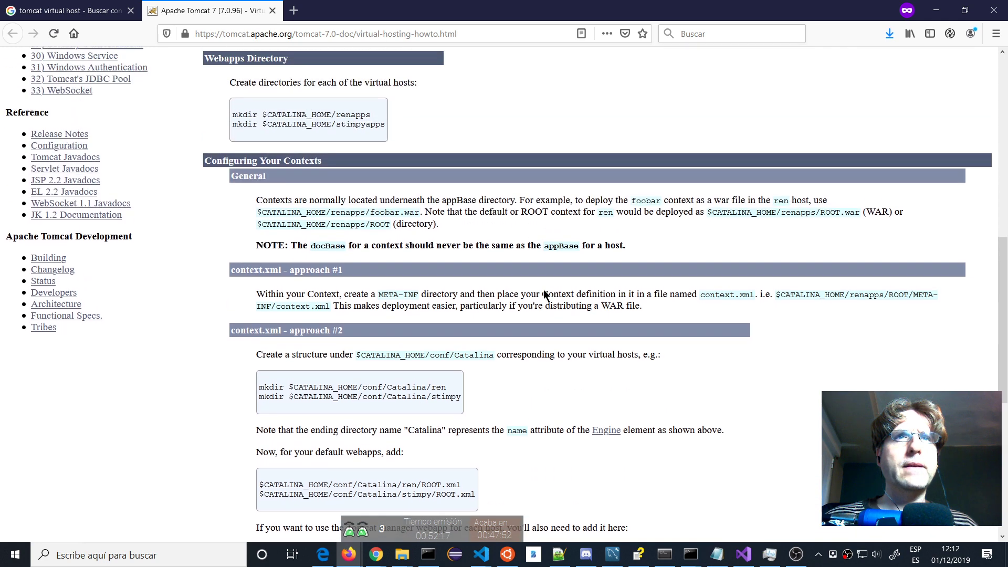
pyautogui.scroll(2, 292, 335)
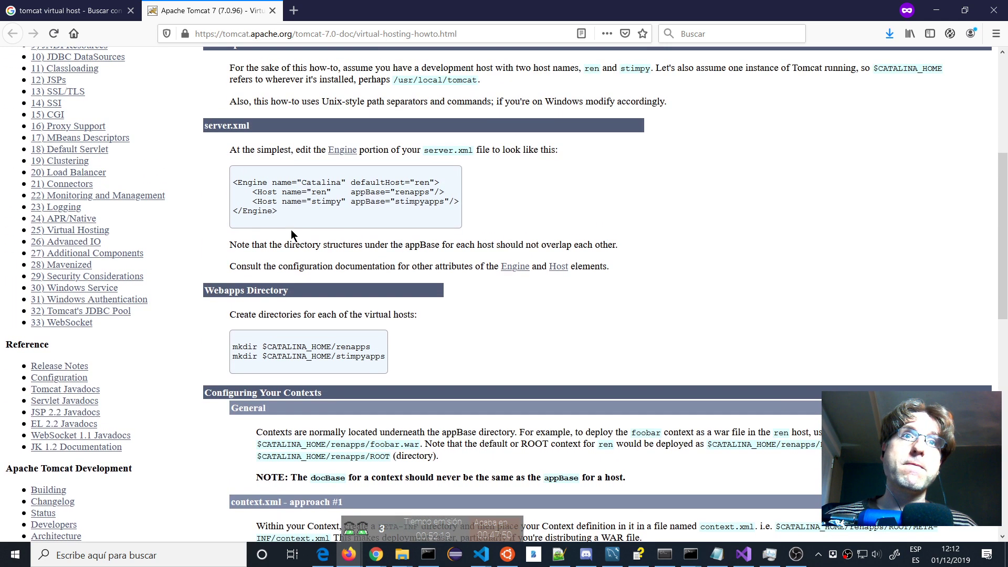
pyautogui.moveTo(284, 216); pyautogui.dragTo(205, 180)
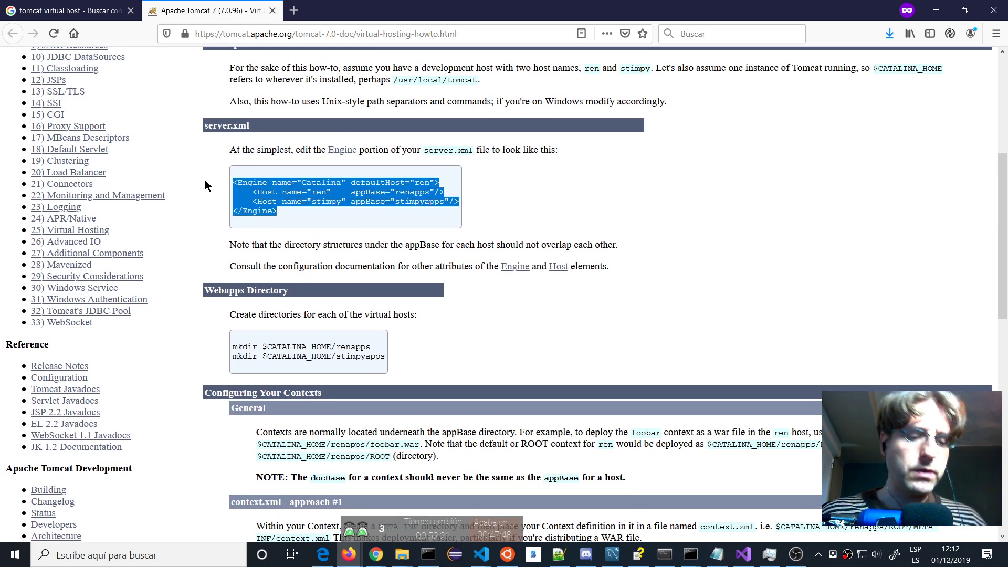
pyautogui.hotkey('alt', 'Tab')
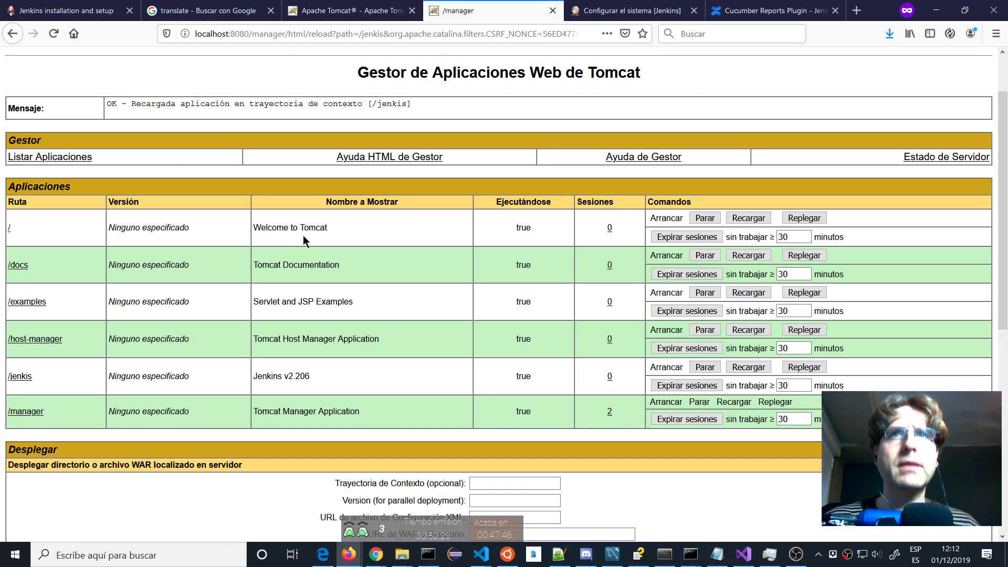
# Bring server.xml back in Notepad++ and scroll to the Engine element around line 128.
pyautogui.hotkey('alt', 'Tab')
pyautogui.press('Tab')
pyautogui.press('Tab')
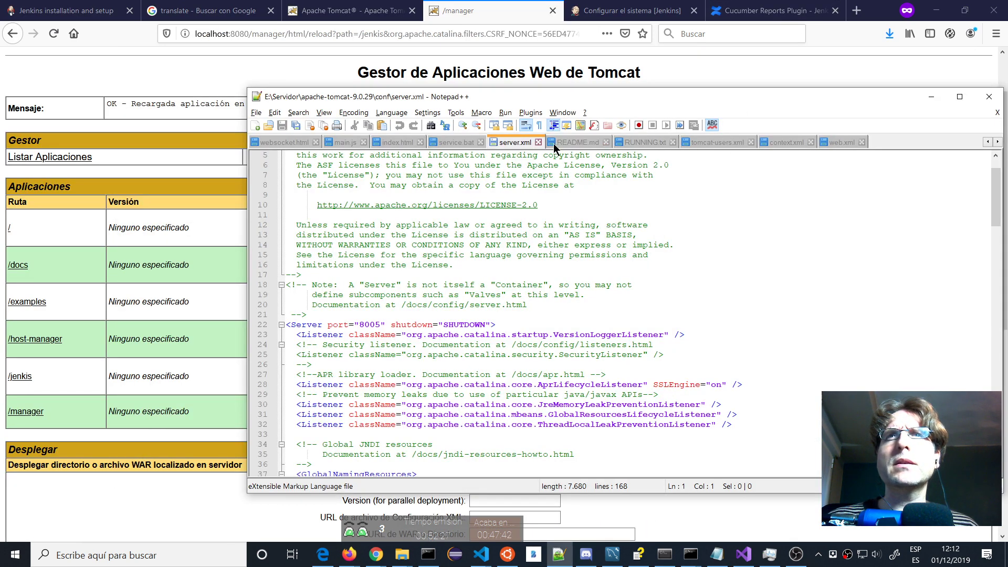
pyautogui.scroll(-1, 503, 294)
pyautogui.scroll(3, 502, 294)
pyautogui.scroll(-8, 503, 289)
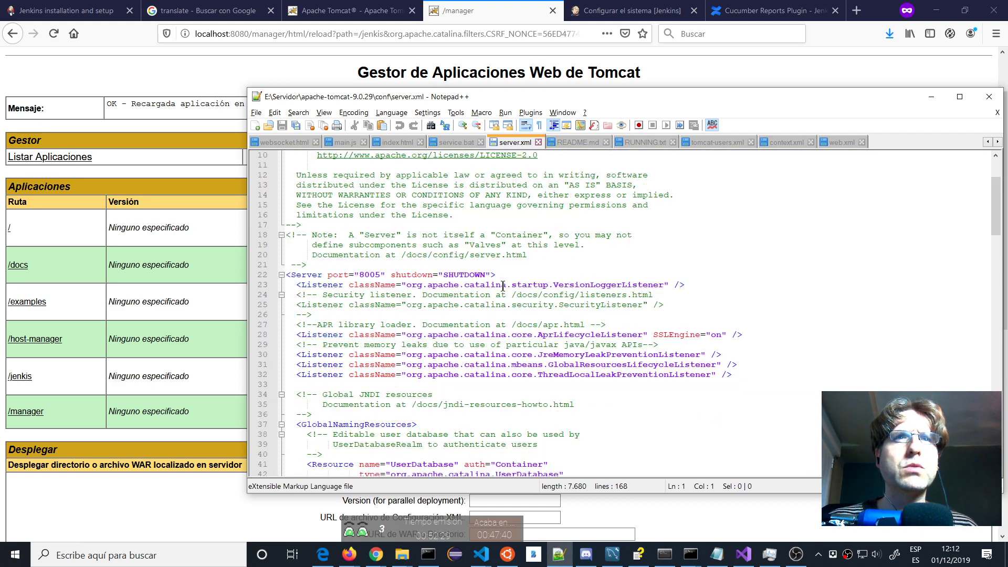
pyautogui.scroll(-12, 503, 285)
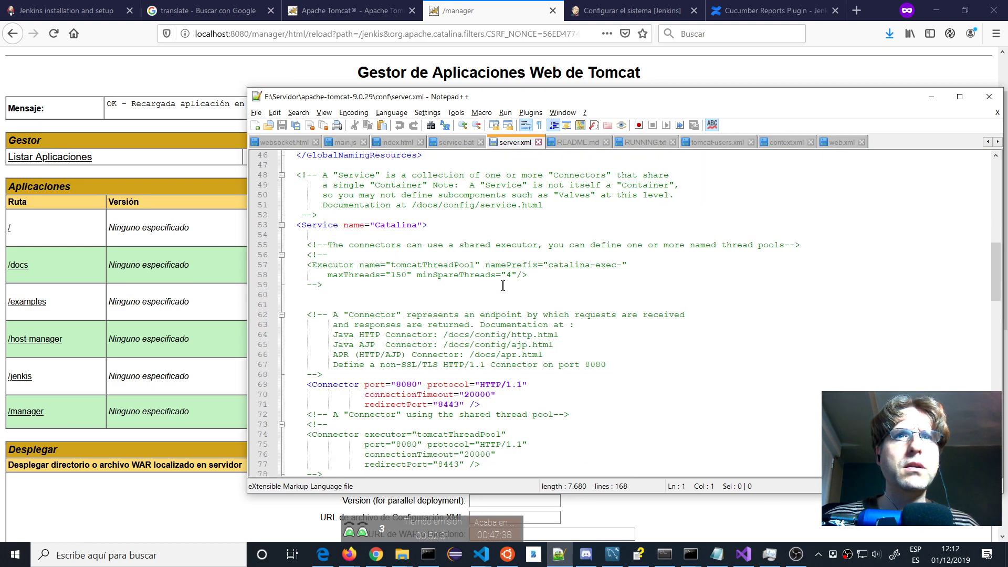
pyautogui.scroll(-7, 503, 285)
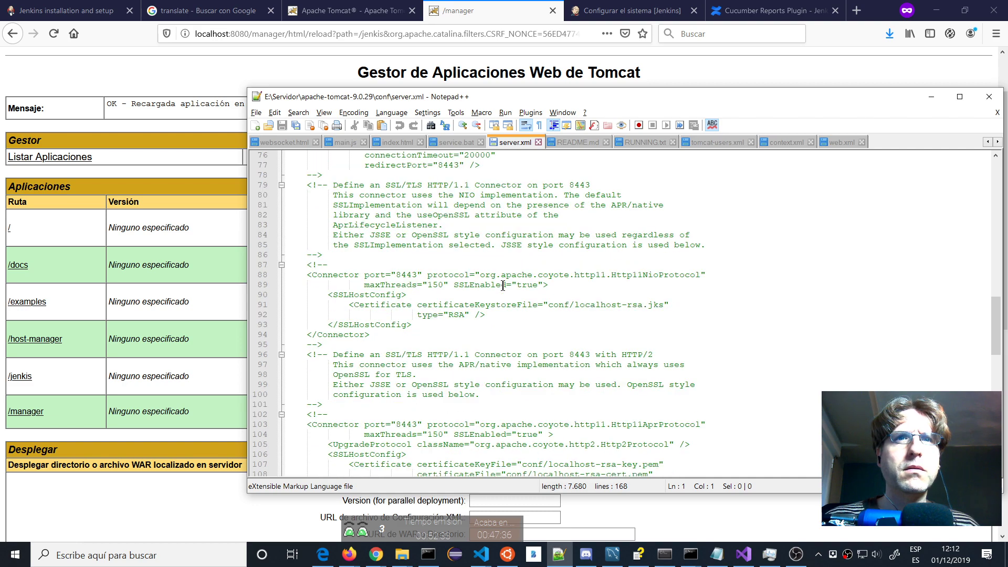
pyautogui.scroll(-12, 503, 285)
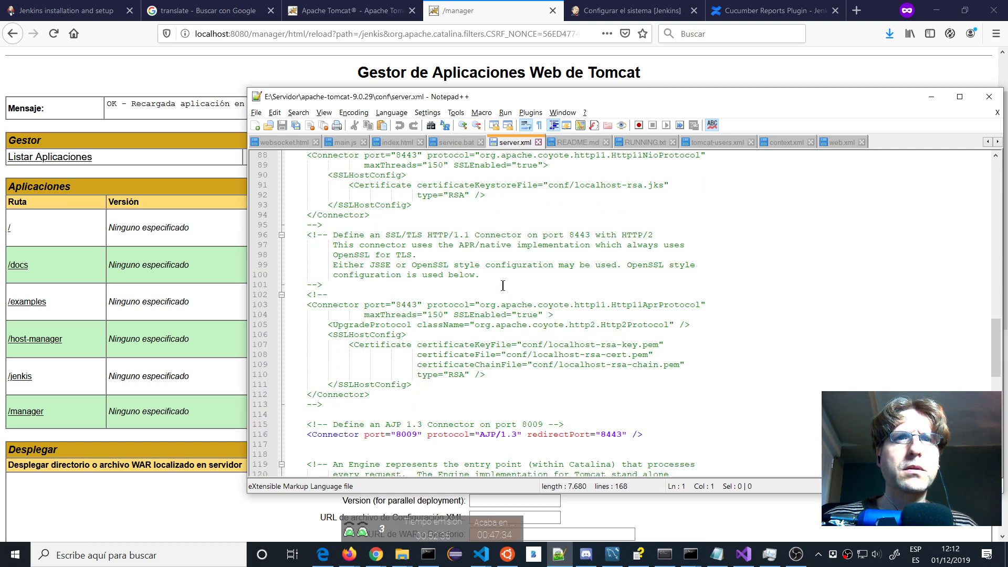
pyautogui.scroll(2, 503, 285)
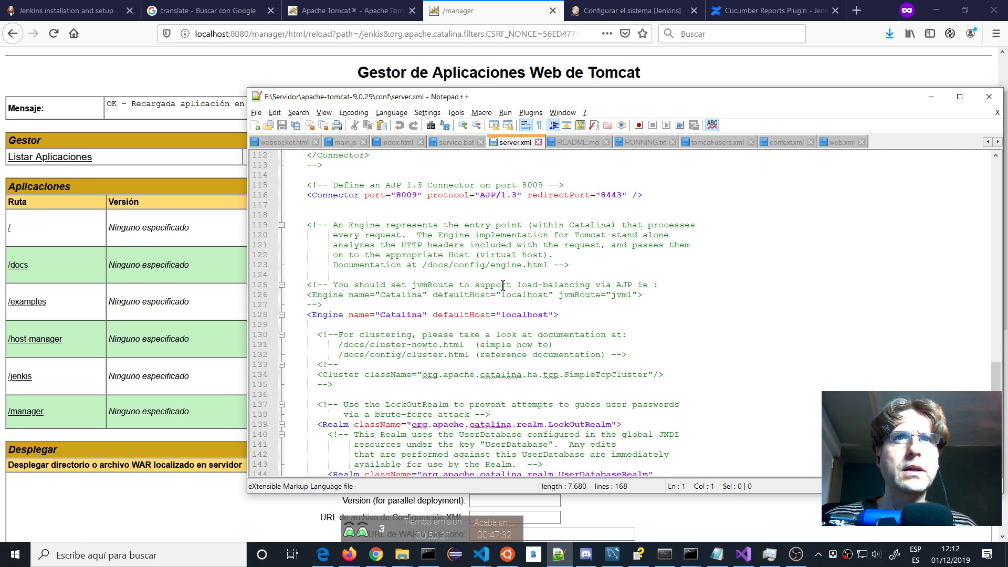
# Place the cursor at the end of the <Engine> line with defaultHost localhost.
pyautogui.click(559, 314)
pyautogui.scroll(-2, 768, 283)
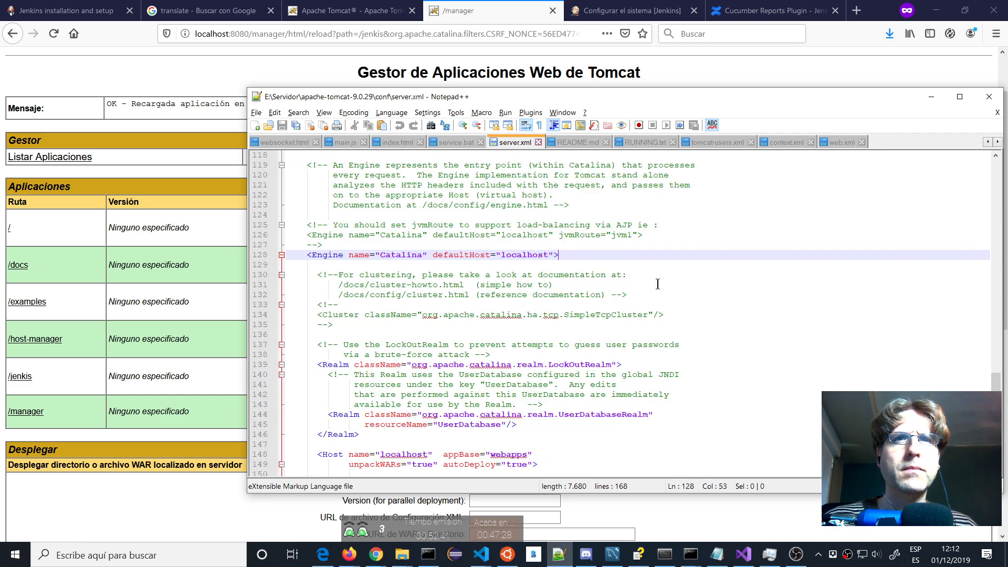
pyautogui.scroll(-3, 470, 284)
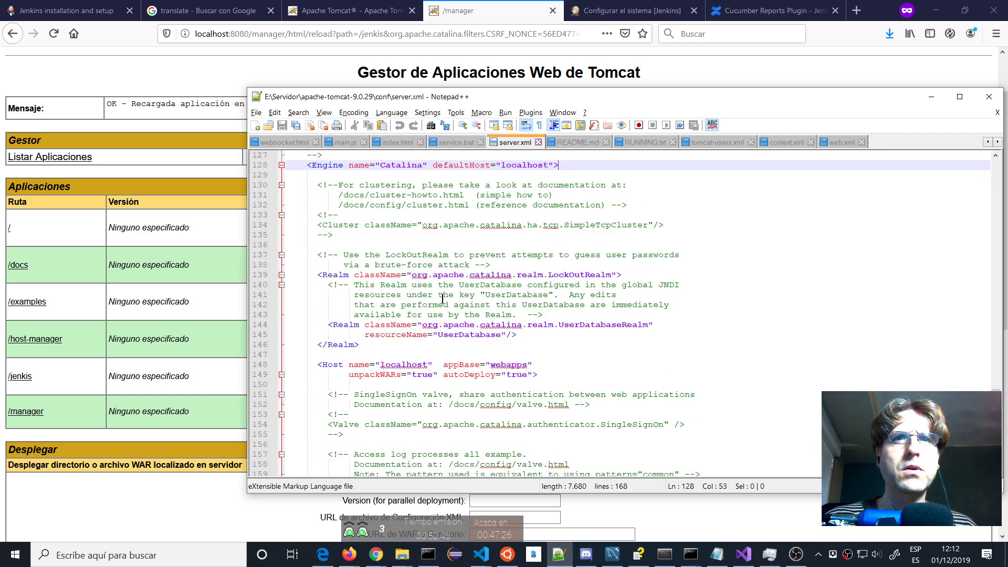
pyautogui.scroll(-3, 521, 364)
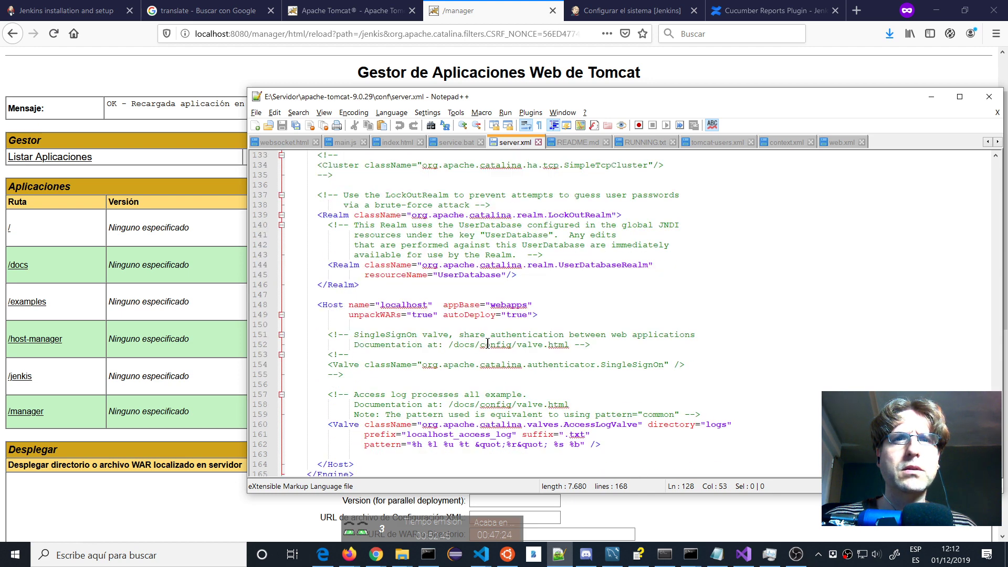